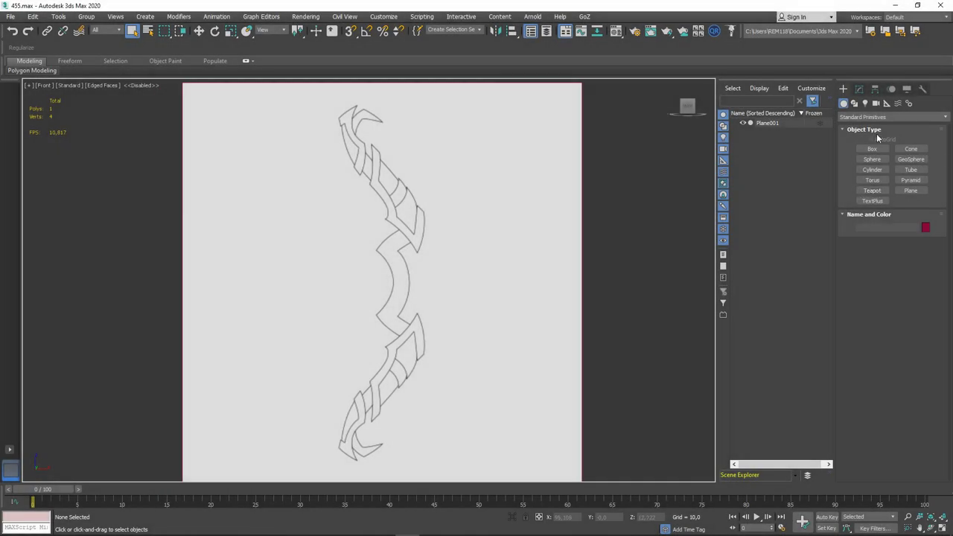
Step: Pick the Cylinder primitive in the Create panel to start building the bow
click(872, 170)
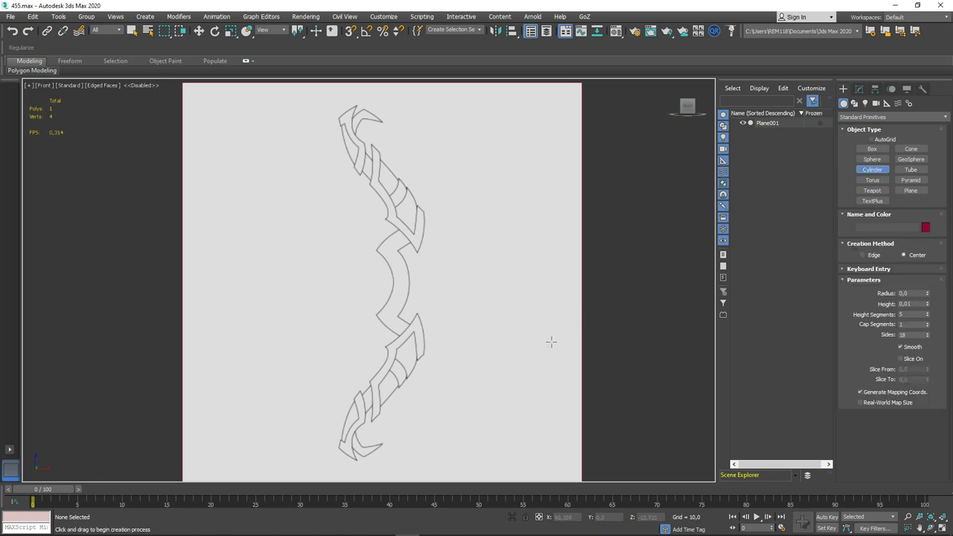
Step: Draw a cylinder over the bow sketch's grip in the perspective view
key(p)
drag(456, 313, 480, 317)
click(450, 285)
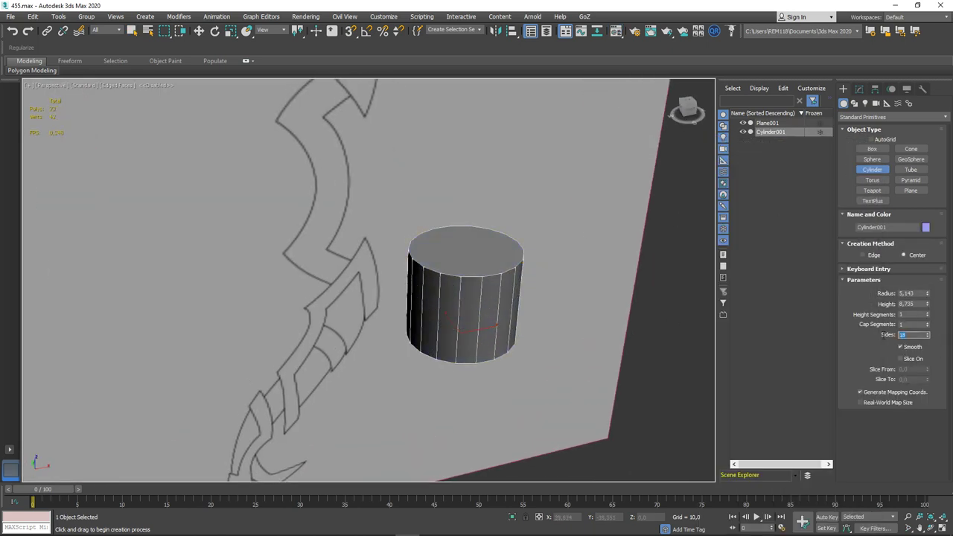
Step: Convert the cylinder to Editable Poly, delete both end caps, and return to the Front view
right_click(480, 266)
click(604, 366)
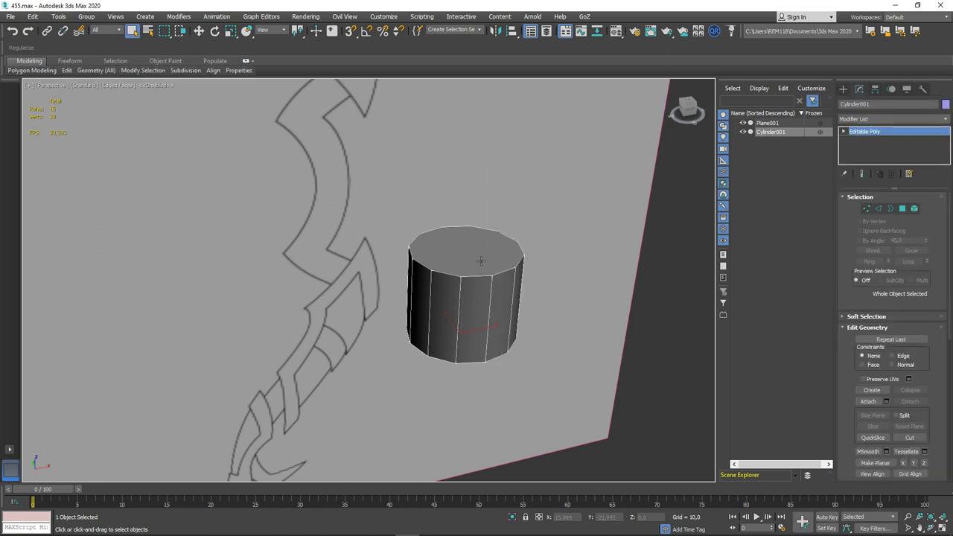
alt+middle_drag(484, 298, 521, 357)
key(4)
click(463, 257)
click(525, 370)
key(f)
scroll(392, 280, up, 5)
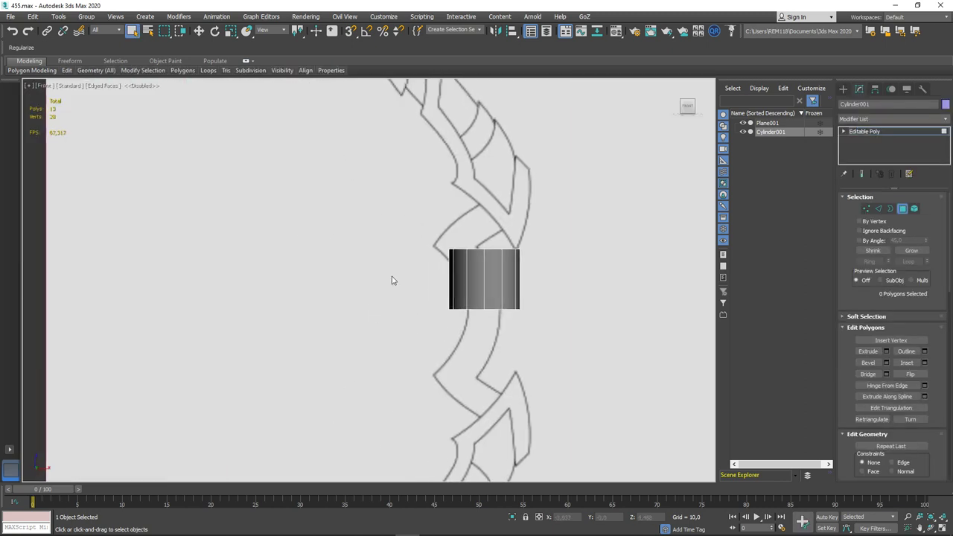
Step: Scale the open cylinder down to about 86 percent, centred on the grip
click(903, 209)
mouse_move(492, 283)
middle_down()
mouse_move(485, 257)
mouse_move(504, 255)
middle_up()
key(F12)
key(r)
drag(131, 309, 185, 298)
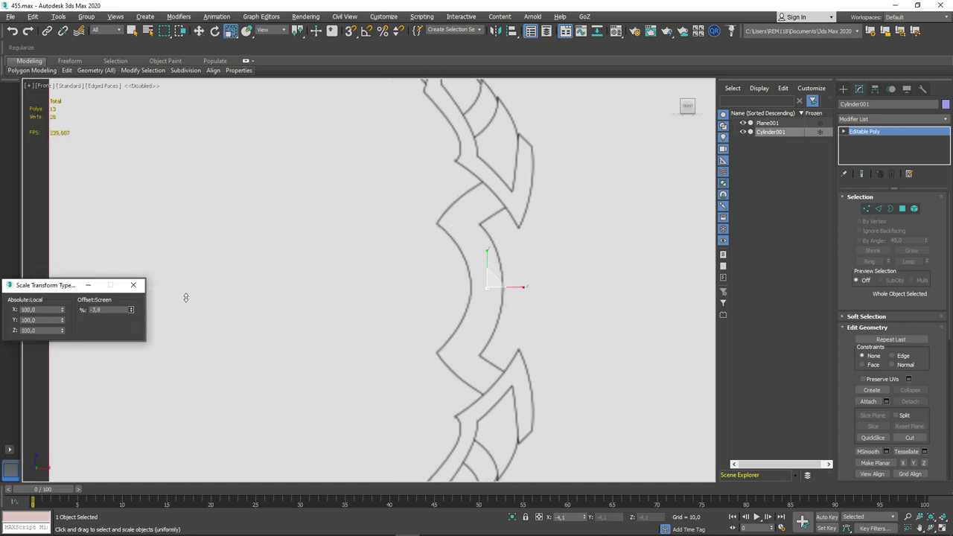
drag(132, 313, 142, 378)
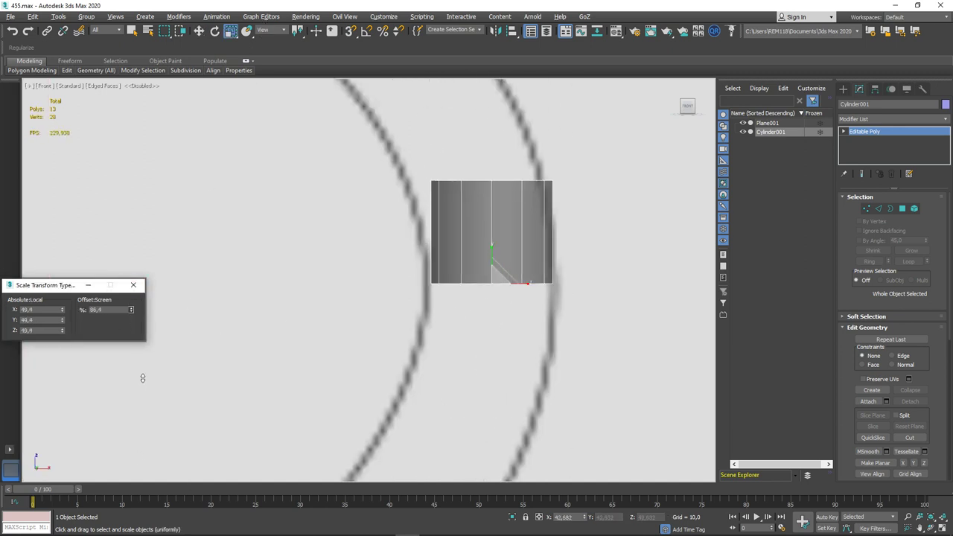
key(w)
scroll(502, 409, down, 2)
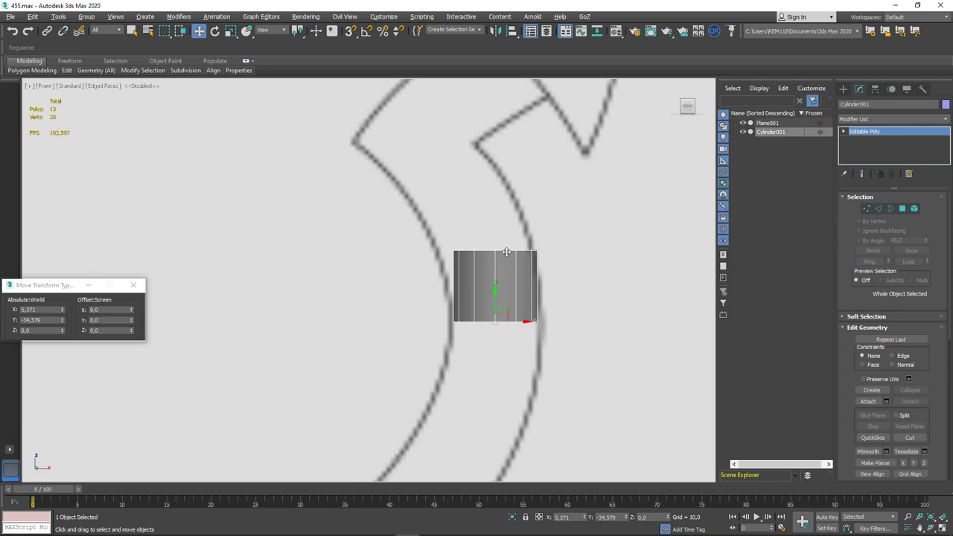
Step: Select the cylinder's top rim and Shift-extrude it upward along the limb
key(2)
double_click(507, 252)
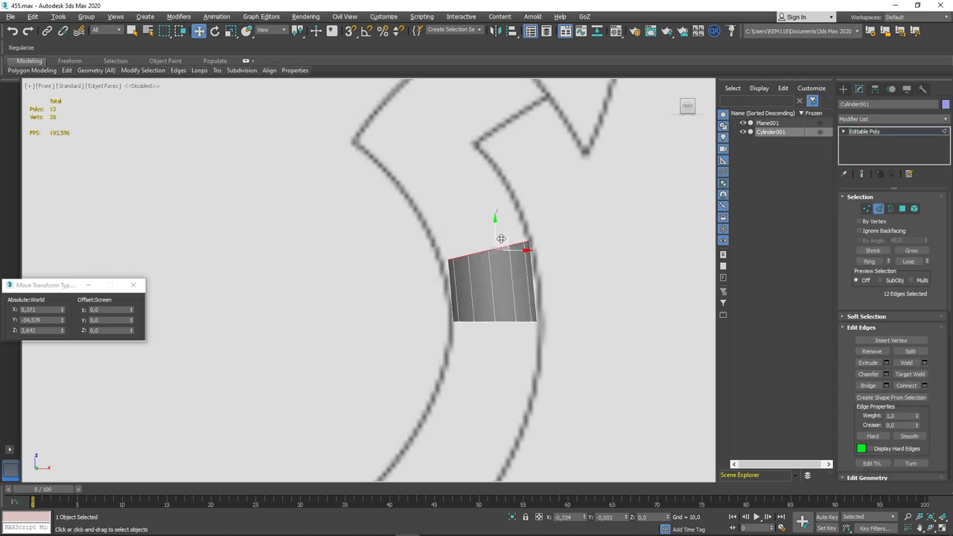
shift+drag(514, 247, 471, 179)
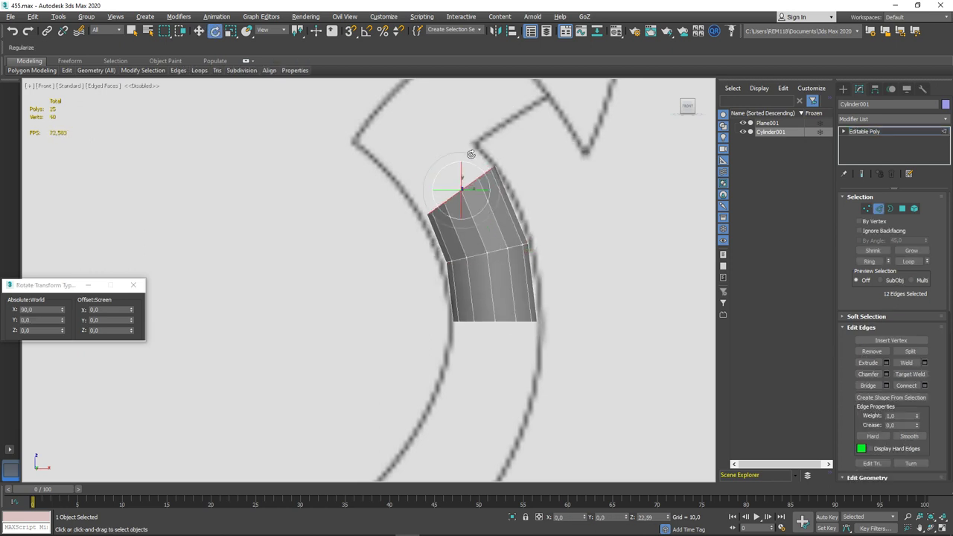
right_click(462, 158)
click(477, 176)
right_click(462, 158)
click(474, 169)
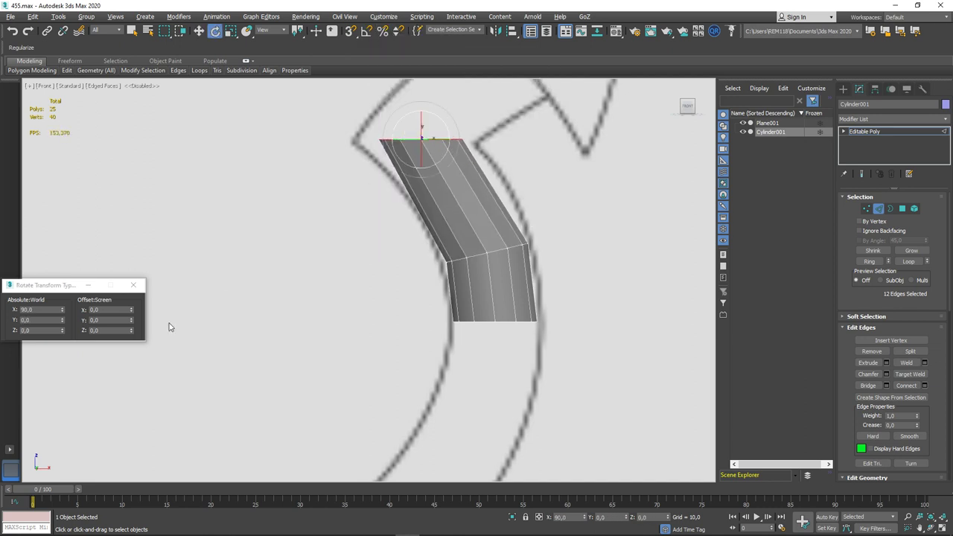
key(r)
middle_drag(463, 221, 457, 236)
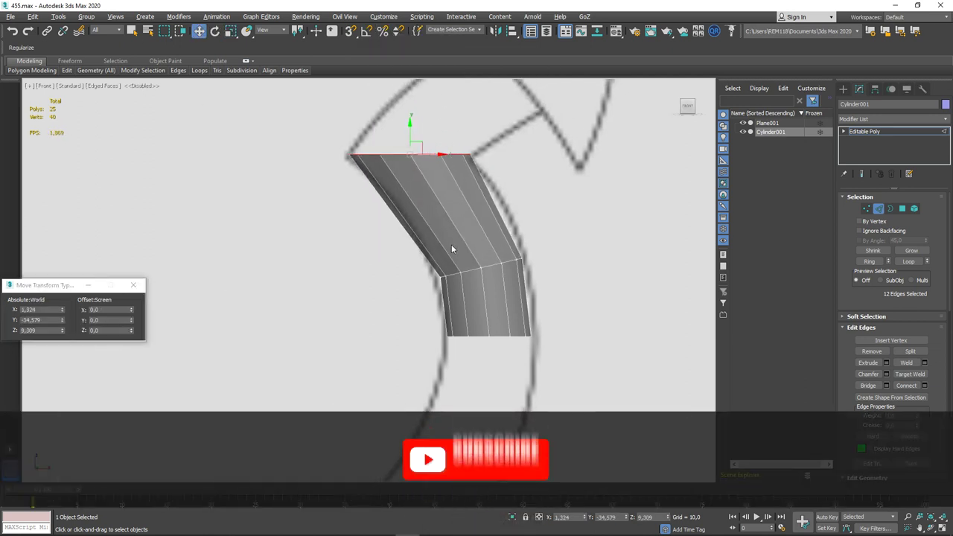
key(w)
Step: Extrude and bend the upper sections to follow the sketch, shrinking the top rim to about 80 percent
double_click(456, 210)
shift+drag(476, 212, 485, 213)
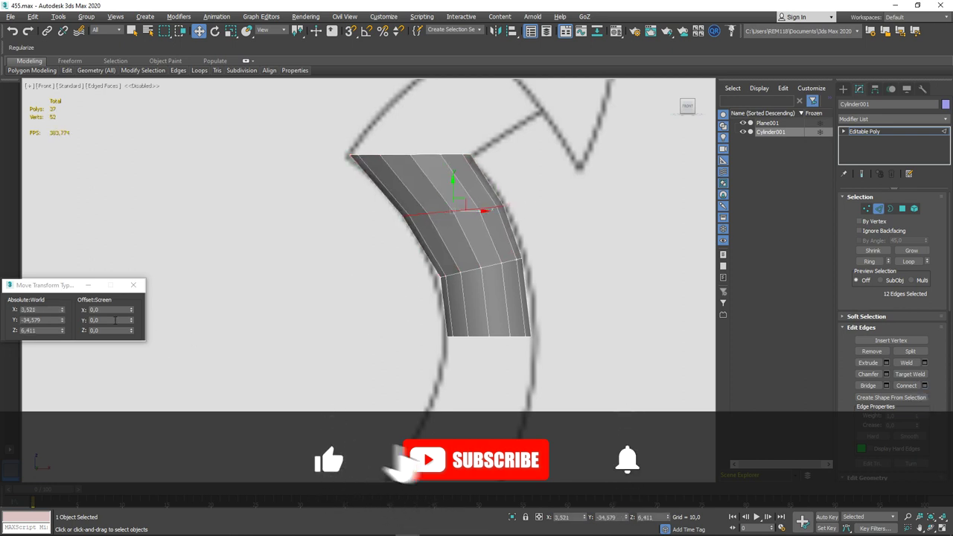
middle_drag(403, 163, 392, 297)
key(r)
key(w)
shift+drag(392, 288, 491, 157)
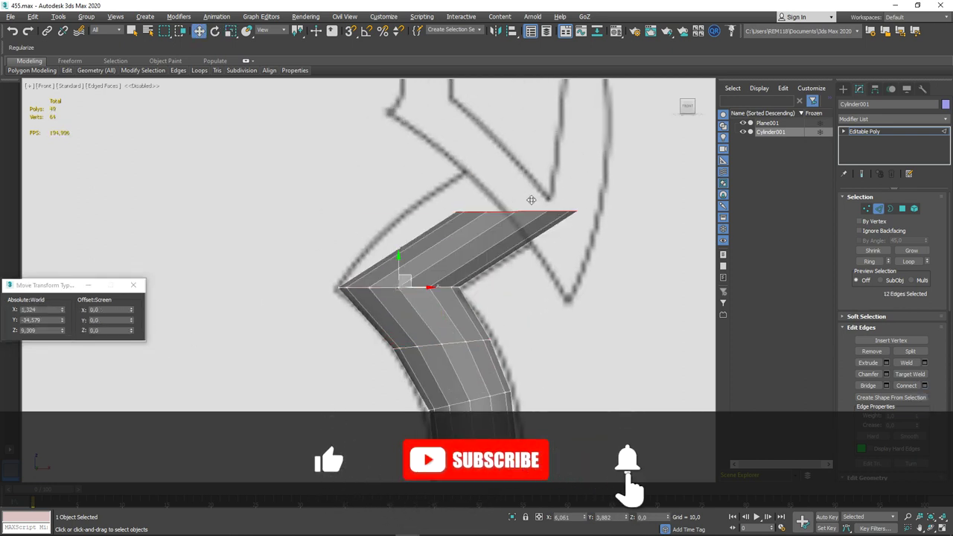
scroll(491, 157, down, 2)
middle_drag(449, 179, 447, 327)
scroll(447, 326, up, 3)
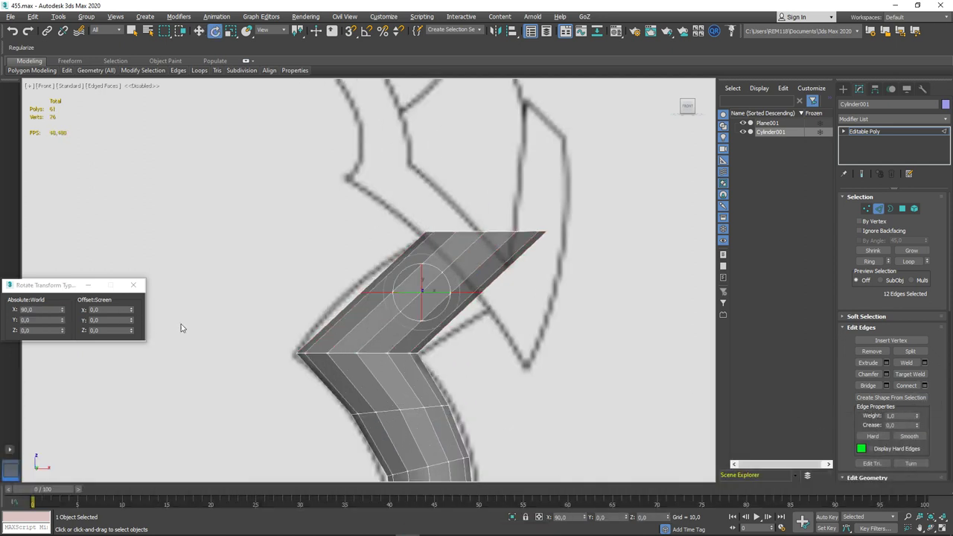
drag(425, 318, 447, 333)
drag(131, 313, 145, 410)
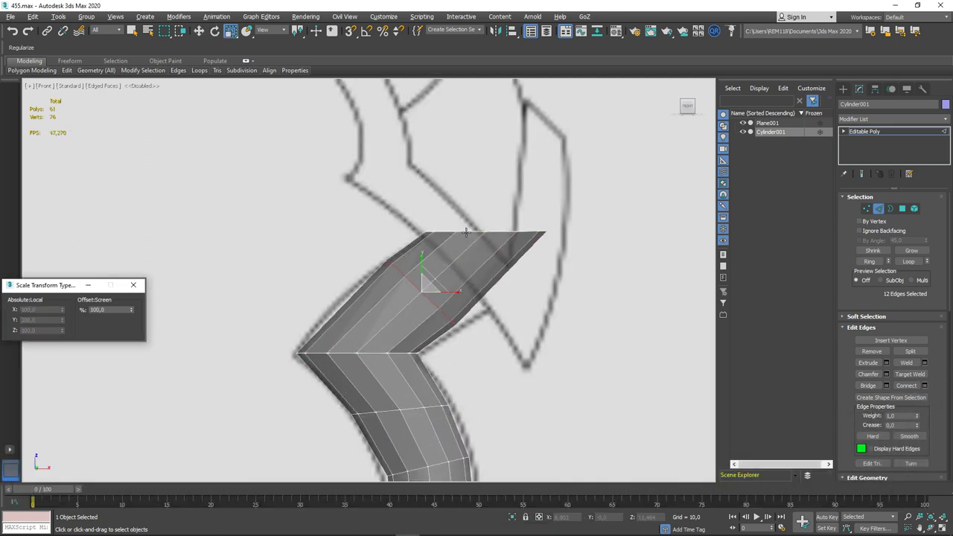
middle_drag(354, 306, 369, 272)
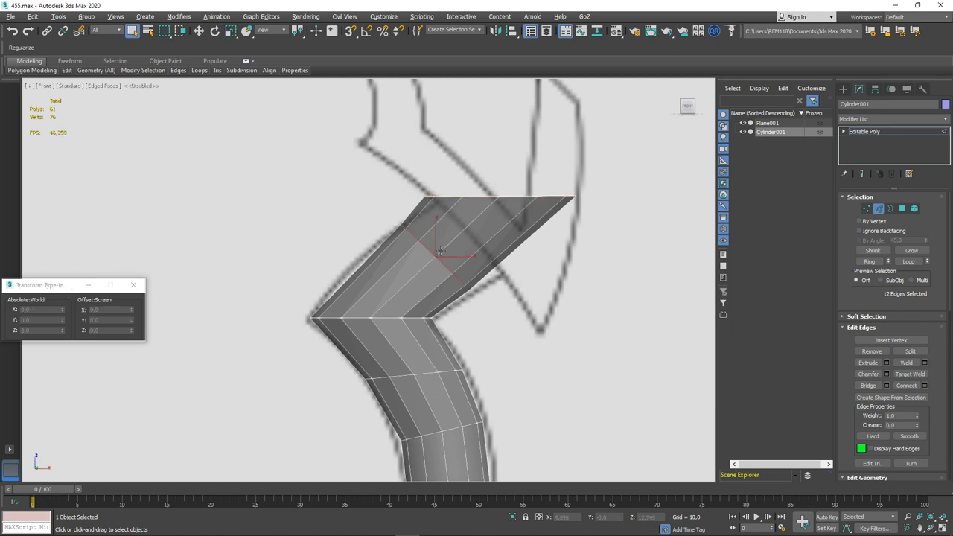
Step: Add a connecting edge loop across the upper section's side edges
key(r)
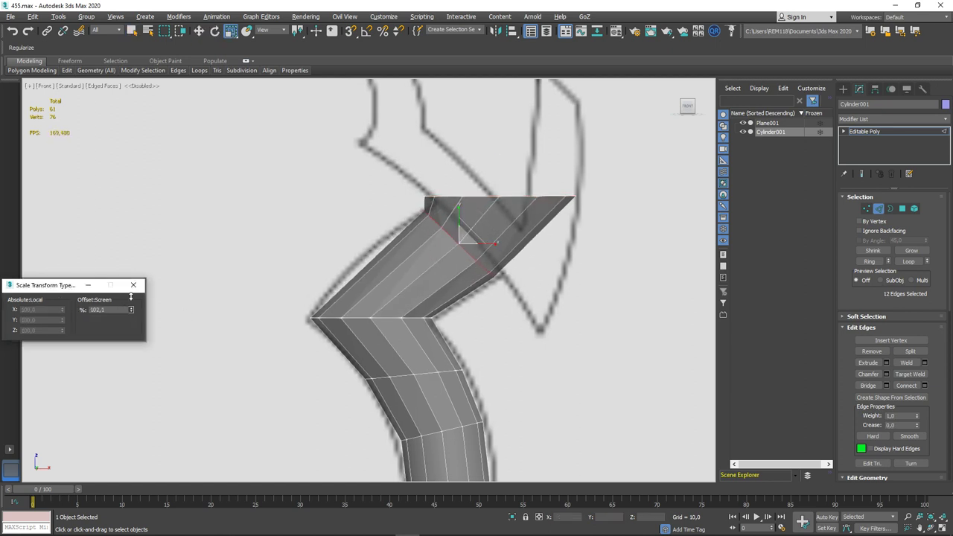
middle_drag(340, 257, 340, 230)
drag(340, 230, 427, 271)
middle_drag(289, 313, 373, 289)
click(374, 328)
key(w)
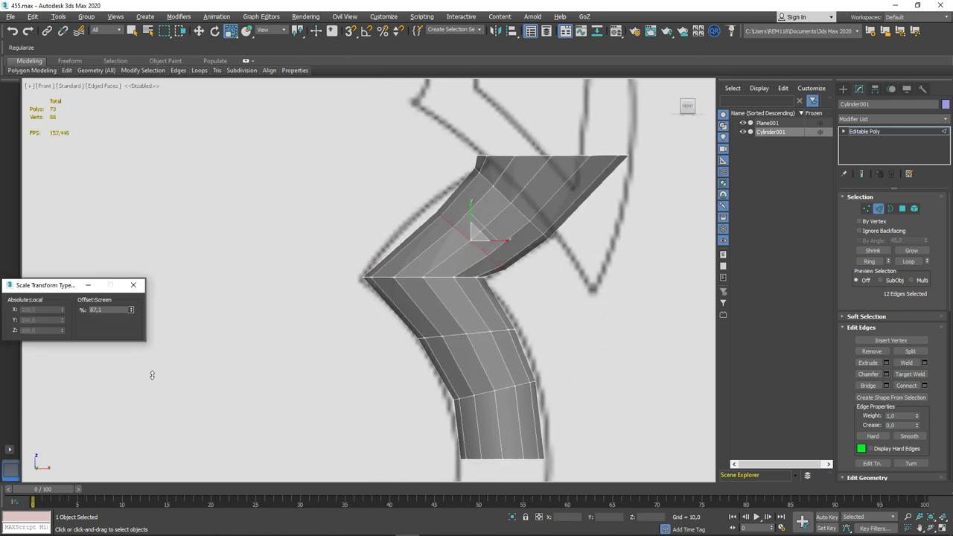
key(w)
scroll(483, 227, down, 5)
middle_drag(456, 289, 463, 320)
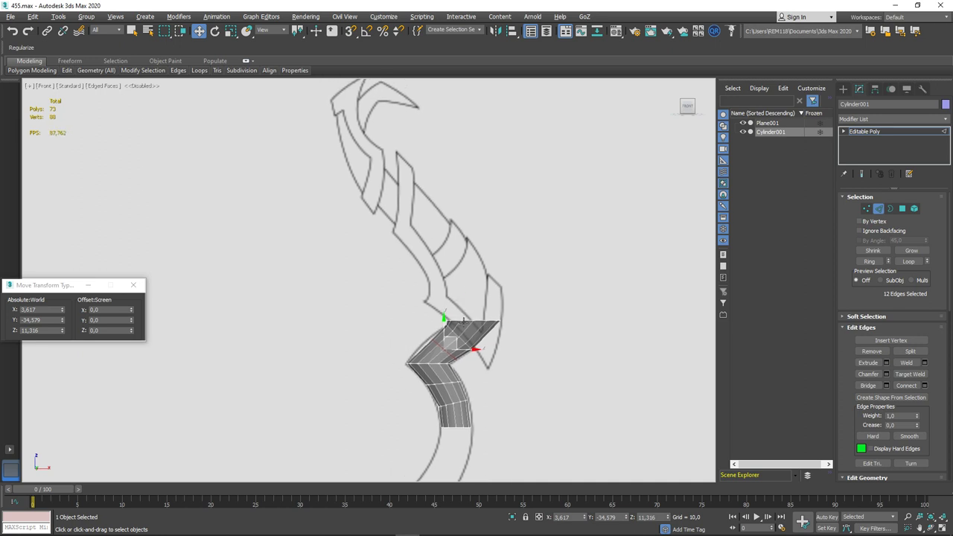
Step: Move the selected edge ring to bend the limb strip along the sketch
scroll(431, 205, up, 3)
key(e)
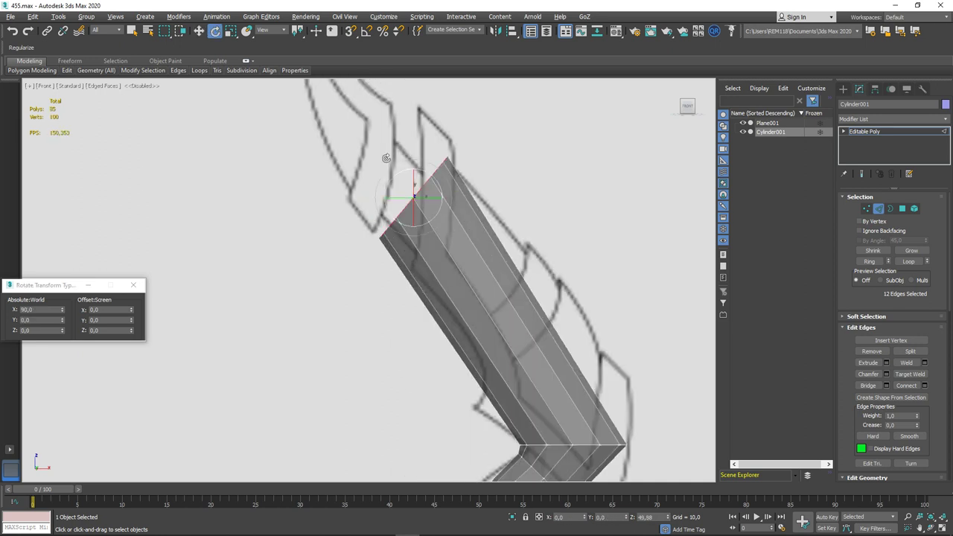
scroll(417, 172, up, 2)
key(r)
scroll(421, 224, down, 2)
key(w)
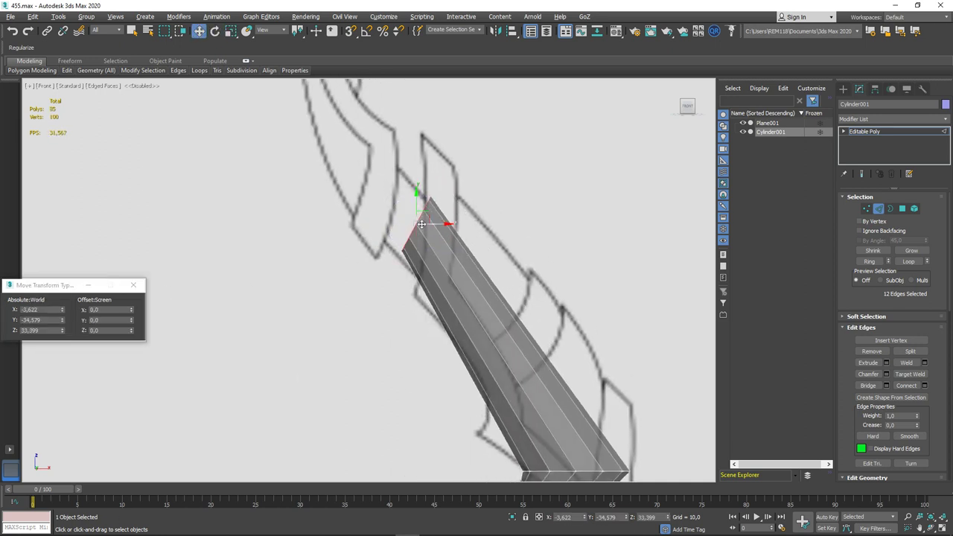
scroll(394, 284, down, 3)
scroll(394, 284, up, 2)
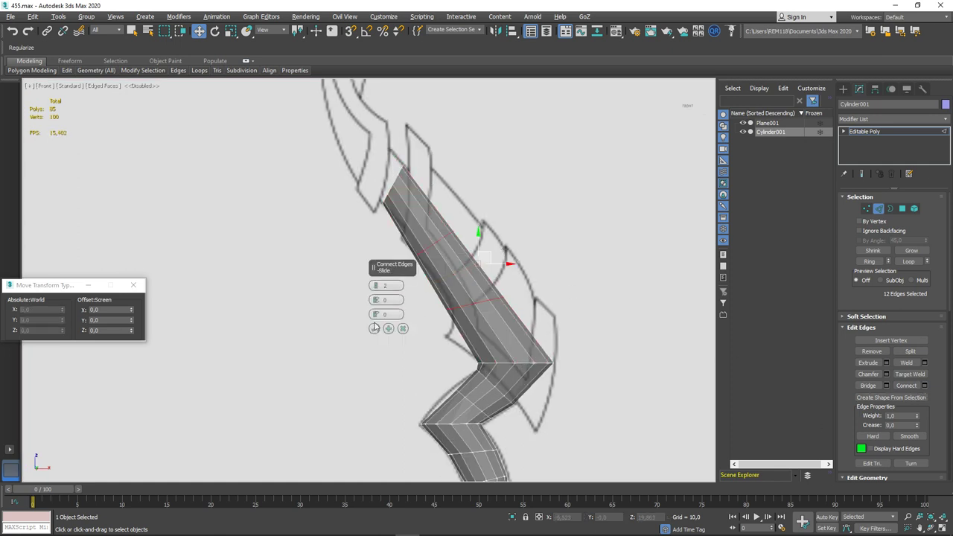
drag(465, 251, 460, 224)
middle_drag(460, 224, 440, 276)
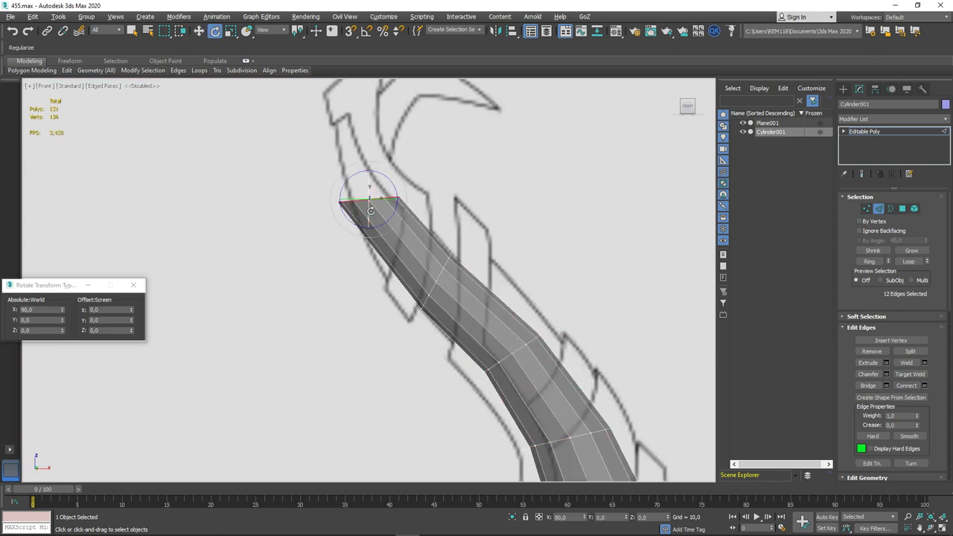
Step: Extrude the top ring further up the limb, then add and bend a connecting edge ring
key(w)
scroll(138, 397, up, 1)
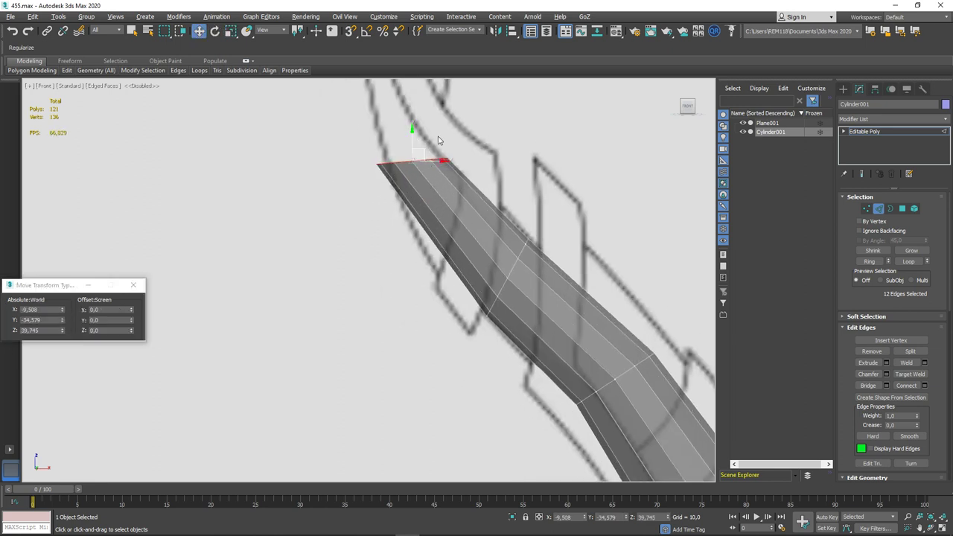
middle_drag(427, 165, 439, 276)
mouse_move(441, 266)
shift+mouse_down()
mouse_move(485, 121)
mouse_move(509, 111)
shift+mouse_up()
middle_drag(509, 111, 490, 214)
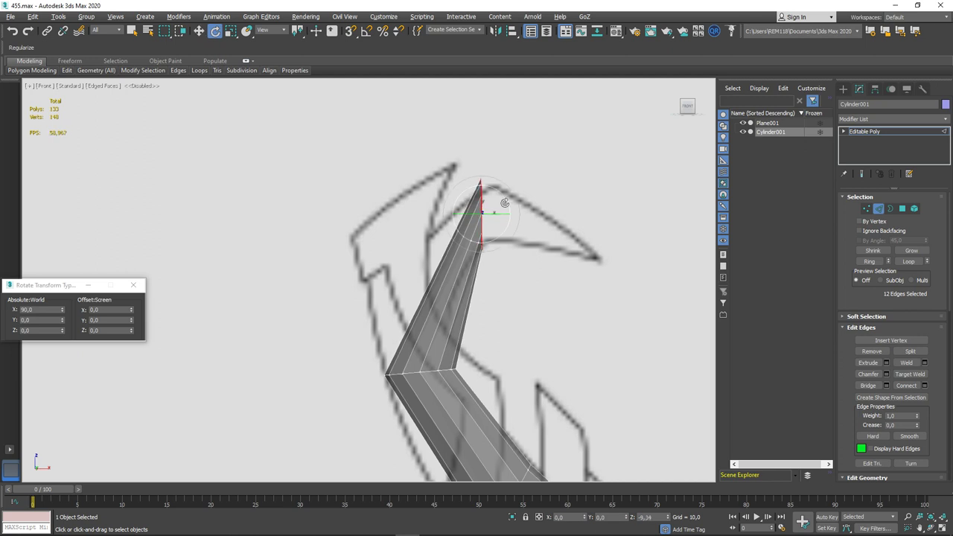
scroll(505, 202, up, 2)
key(w)
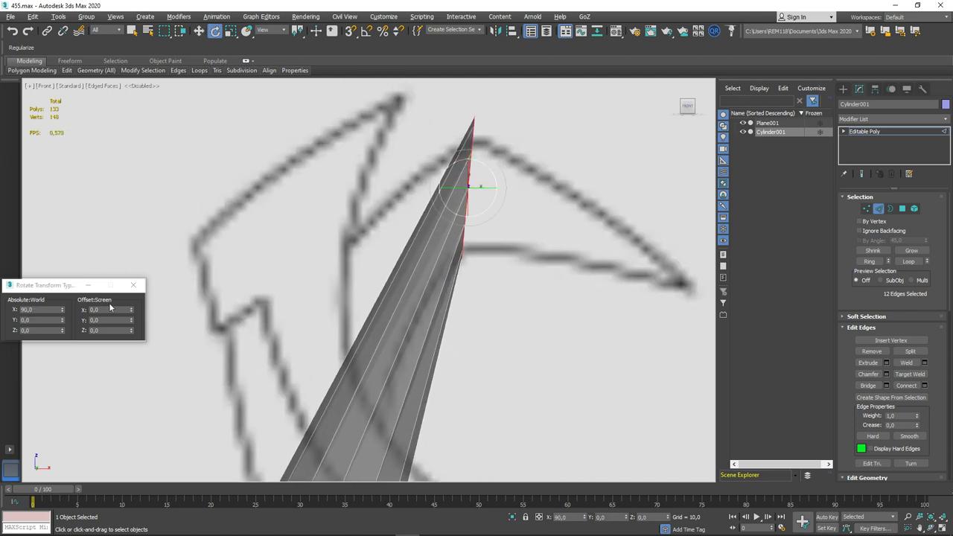
scroll(389, 224, down, 2)
click(924, 385)
click(375, 330)
drag(376, 306, 372, 261)
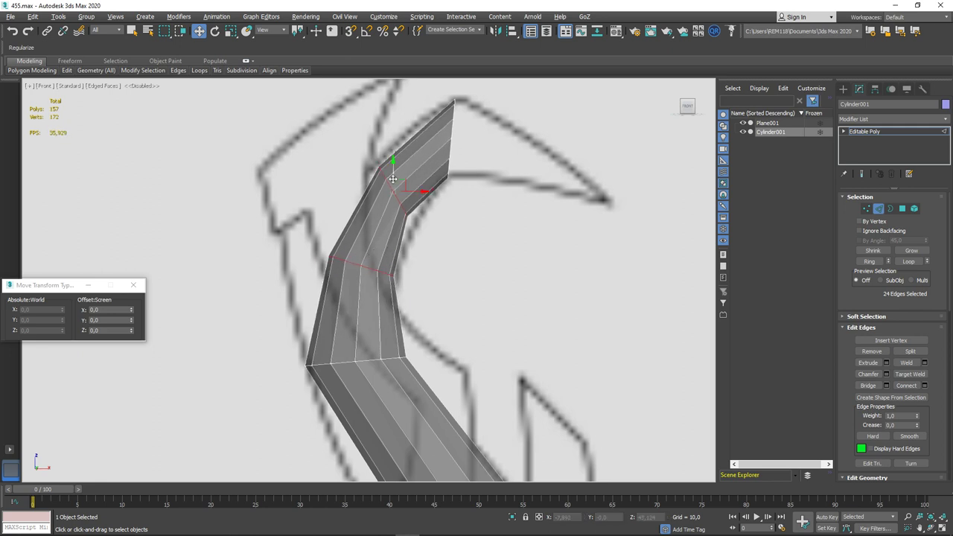
Step: Scale the top edge ring up slightly and connect another edge loop across it
scroll(393, 178, up, 2)
double_click(392, 179)
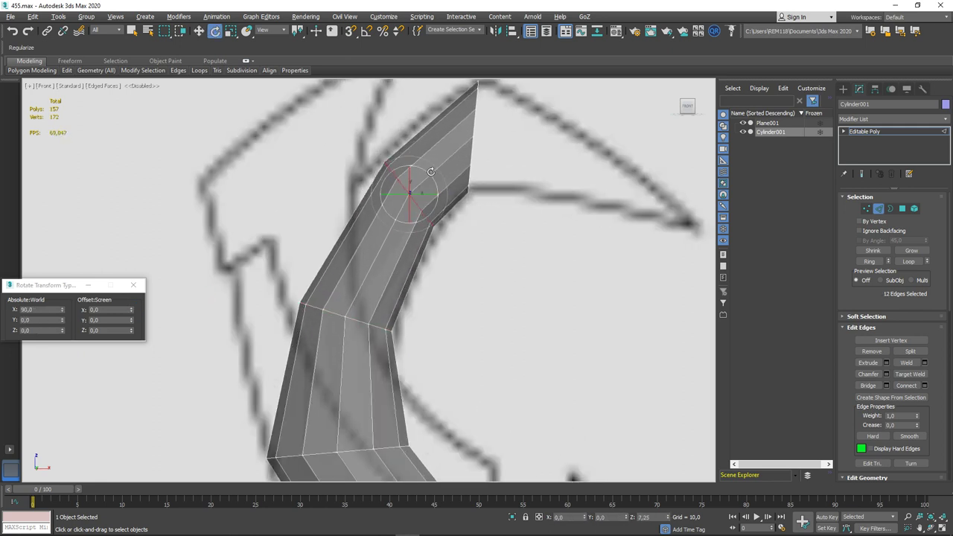
scroll(298, 350, down, 2)
scroll(297, 351, up, 2)
drag(131, 310, 134, 259)
right_click(331, 253)
click(370, 273)
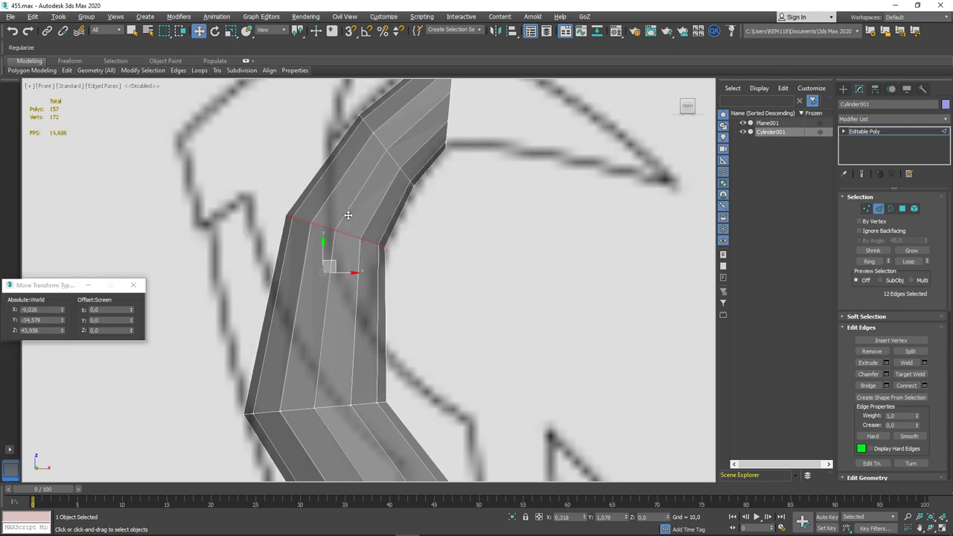
key(w)
scroll(351, 211, down, 1)
click(924, 385)
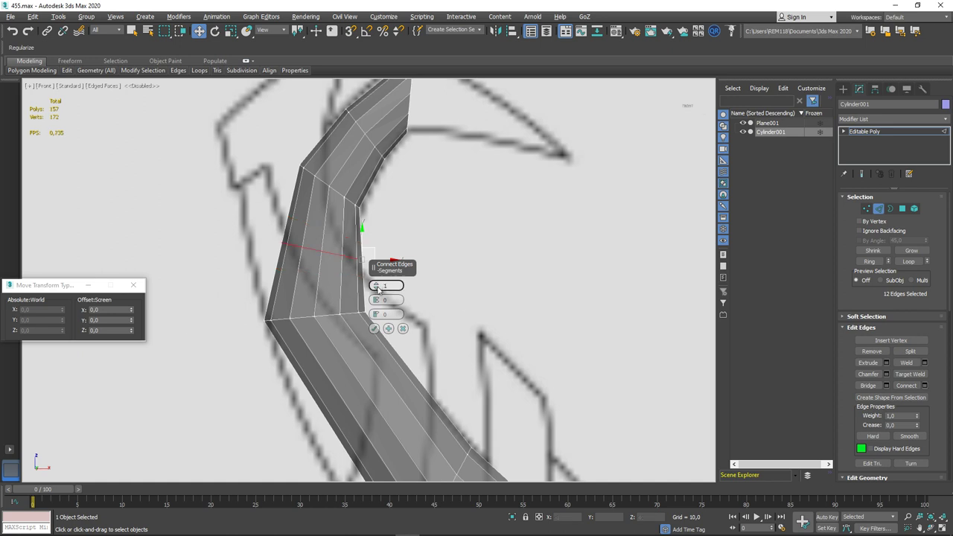
click(374, 329)
Step: Scale the end edges down to about 6.7 percent to form a sharp tip
scroll(353, 274, down, 3)
scroll(479, 258, up, 3)
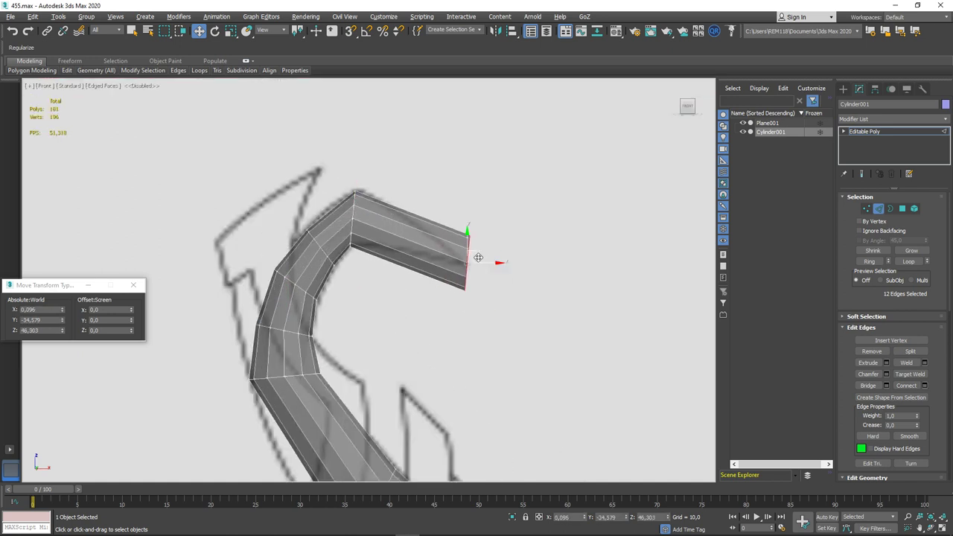
scroll(478, 258, up, 2)
key(e)
key(r)
drag(480, 261, 320, 247)
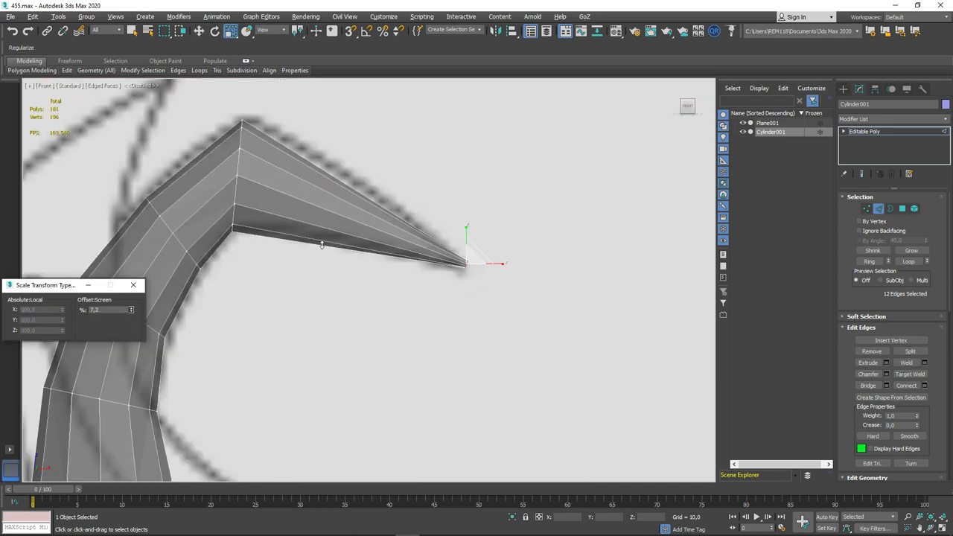
Step: Orbit around the strip's pointed tip to check it, then return to the Front view
mouse_move(320, 248)
alt+middle_down()
mouse_move(383, 271)
mouse_move(431, 412)
alt+middle_up()
scroll(383, 271, up, 5)
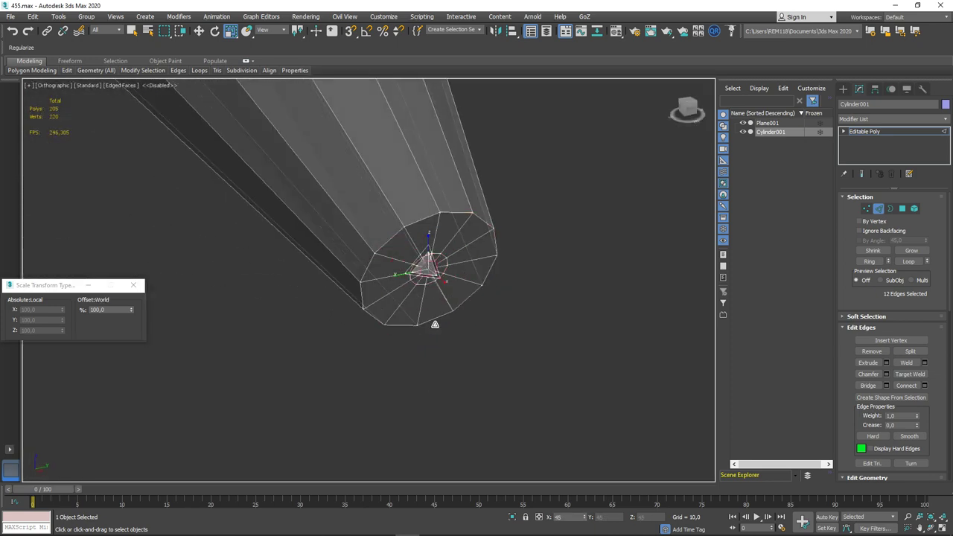
alt+middle_drag(434, 322, 421, 321)
key(f)
scroll(394, 223, up, 3)
scroll(394, 223, up, 3)
scroll(417, 222, up, 2)
scroll(426, 225, down, 4)
scroll(453, 251, up, 4)
Step: Exit the Edge sub-object level and open the Modifier List
key(e)
scroll(302, 337, down, 5)
key(2)
click(892, 118)
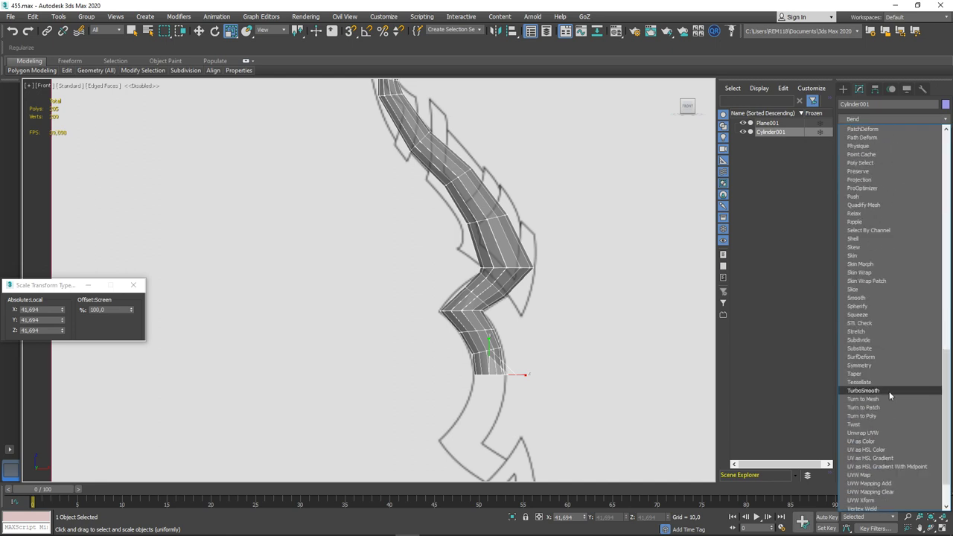
Step: Add a Symmetry modifier on the Z axis with its mirror plane at the grip centre
click(879, 477)
key(1)
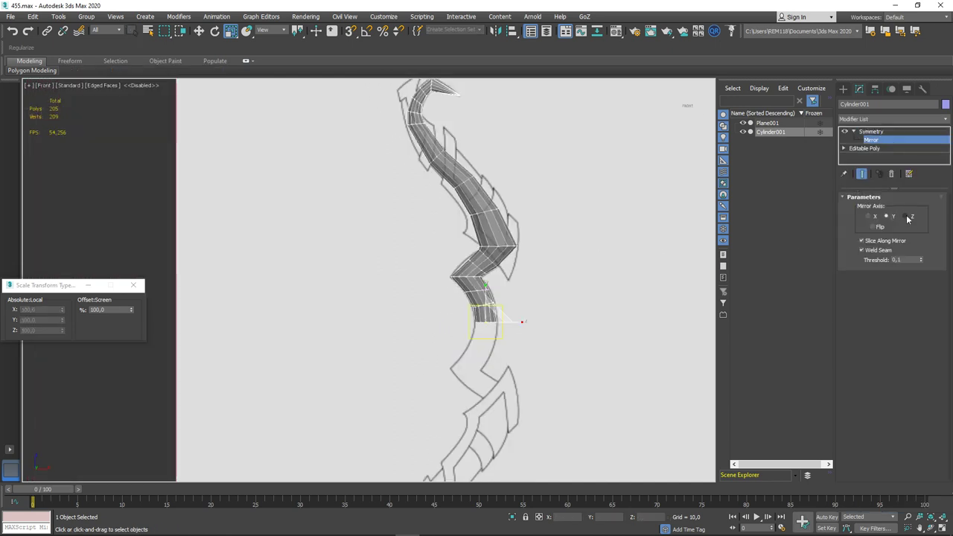
click(133, 286)
scroll(461, 257, up, 3)
drag(461, 257, 454, 320)
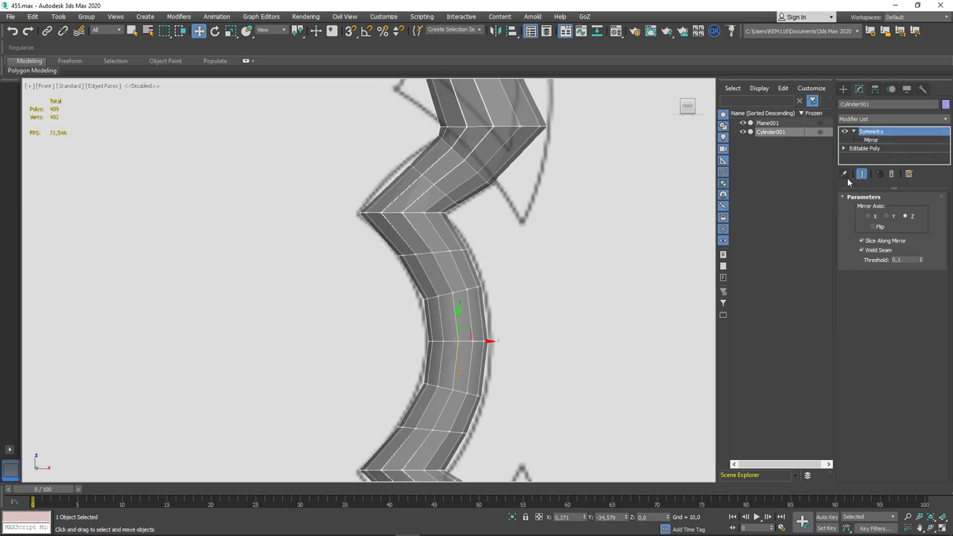
Step: Back in the base Editable Poly, select the vertices around the grip
click(864, 148)
key(1)
drag(363, 237, 486, 249)
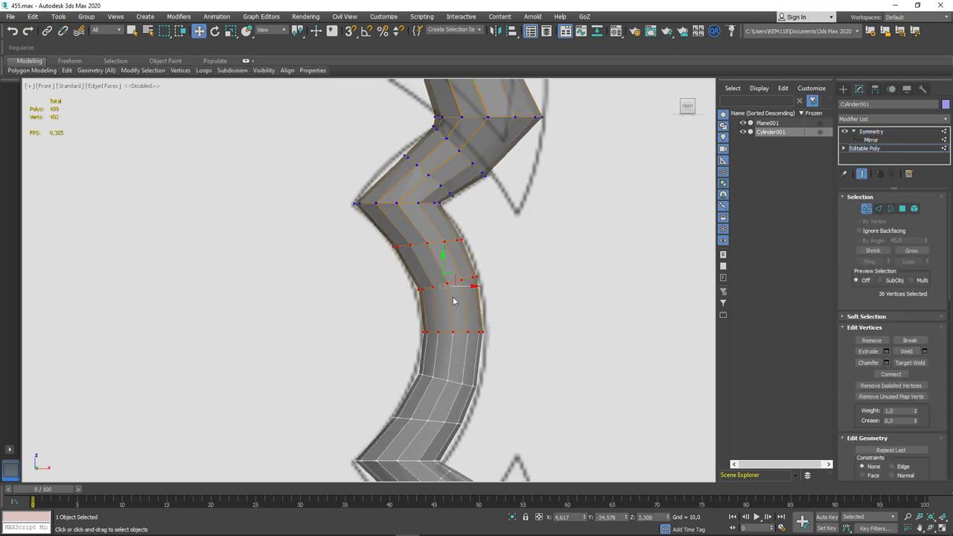
alt+middle_drag(453, 300, 457, 272)
right_click(458, 272)
click(482, 303)
Step: Shrink the grip vertices slightly using numeric scale entry
key(F12)
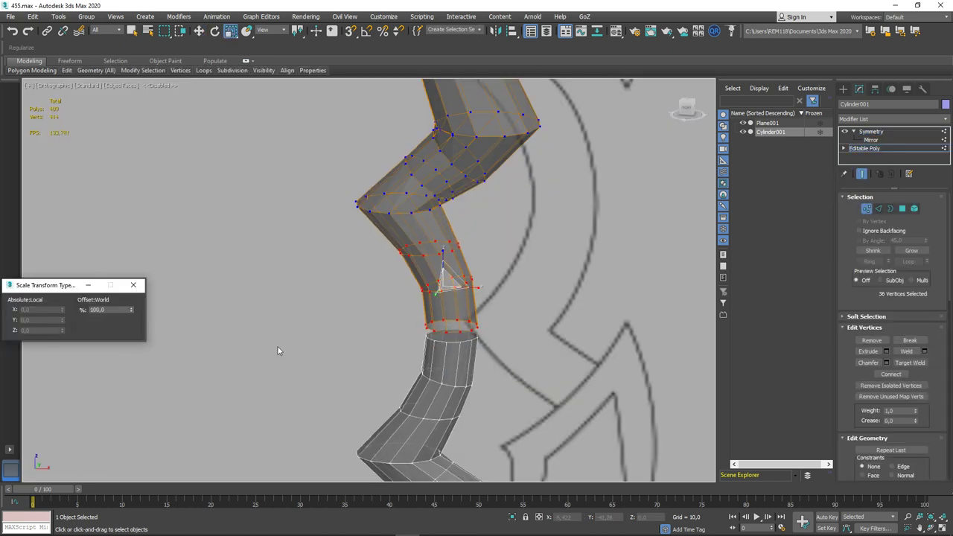
scroll(278, 351, down, 3)
alt+middle_drag(400, 256, 411, 213)
key(f)
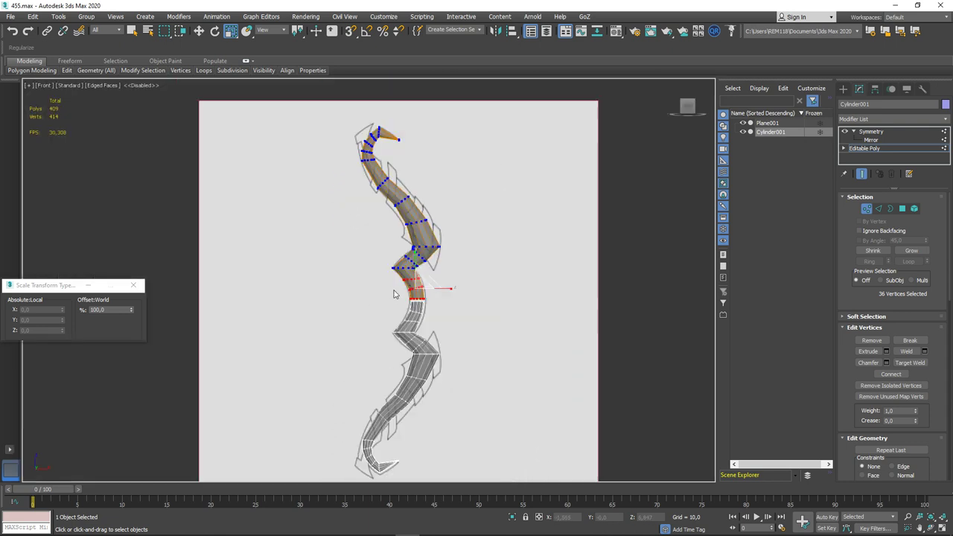
scroll(395, 294, up, 5)
scroll(429, 261, up, 1)
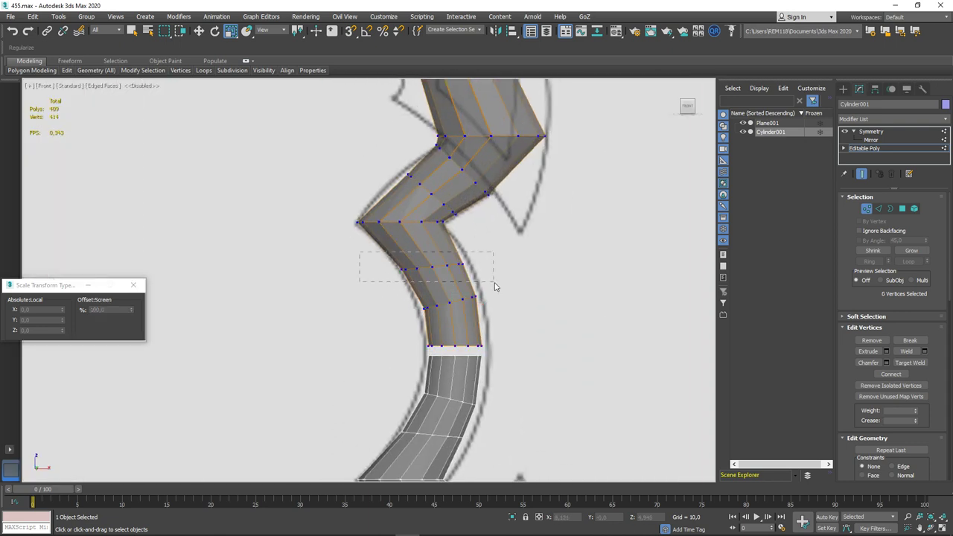
drag(135, 327, 134, 328)
middle_drag(415, 360, 415, 325)
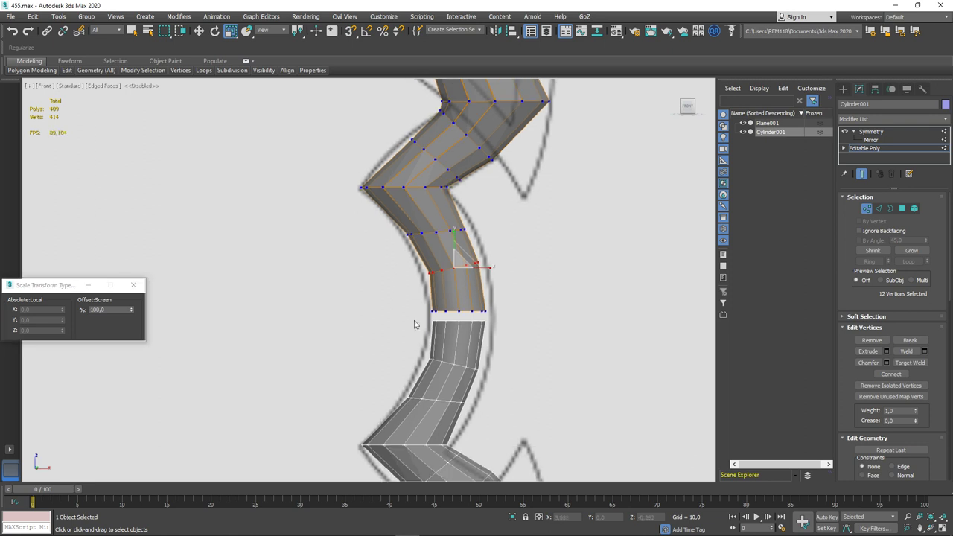
click(133, 285)
scroll(528, 279, down, 3)
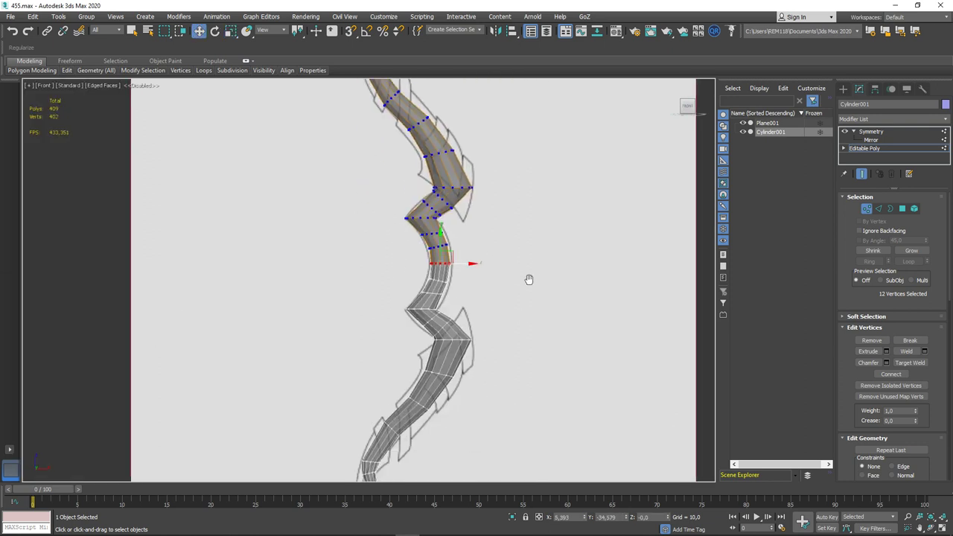
Step: Collapse the mirrored full bow into one Editable Poly and turn off edged faces
click(872, 131)
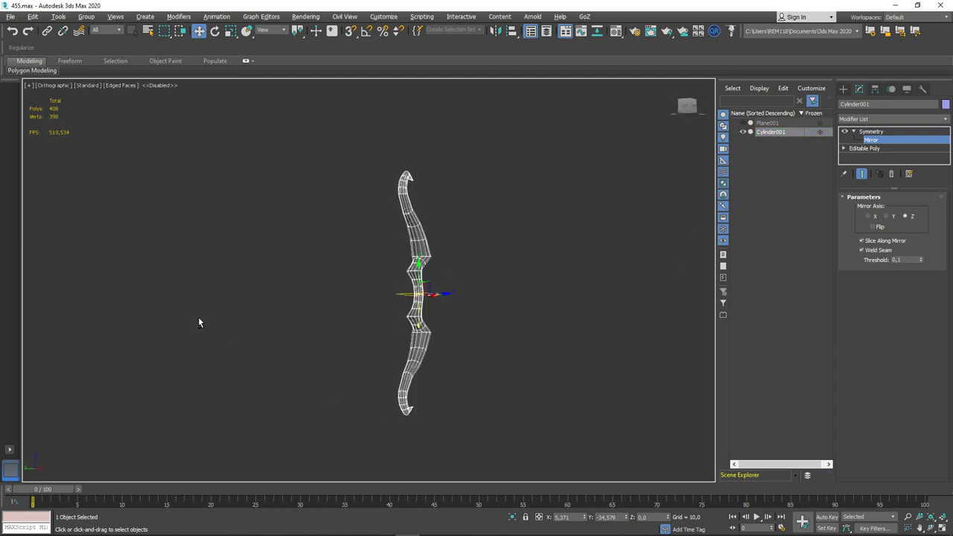
alt+middle_drag(201, 323, 477, 330)
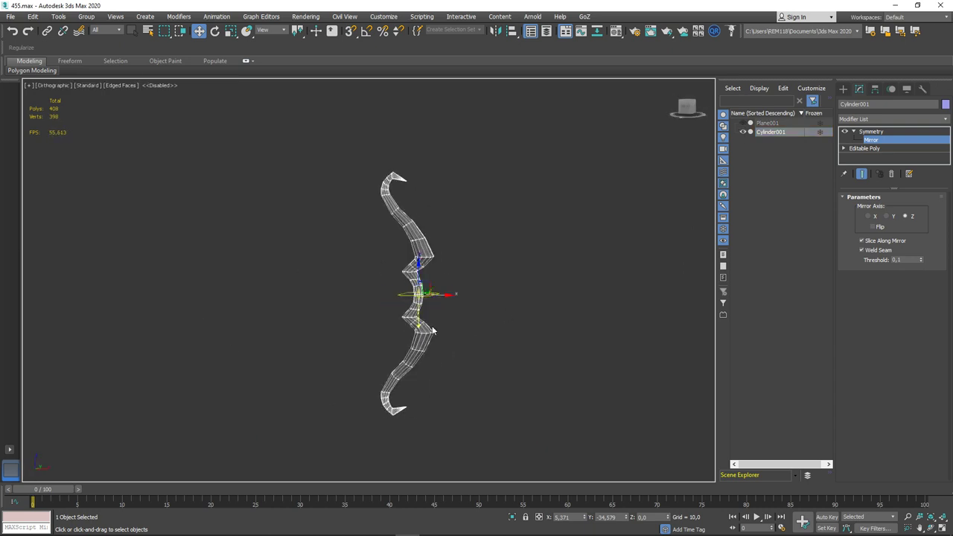
right_click(412, 206)
click(521, 319)
key(4)
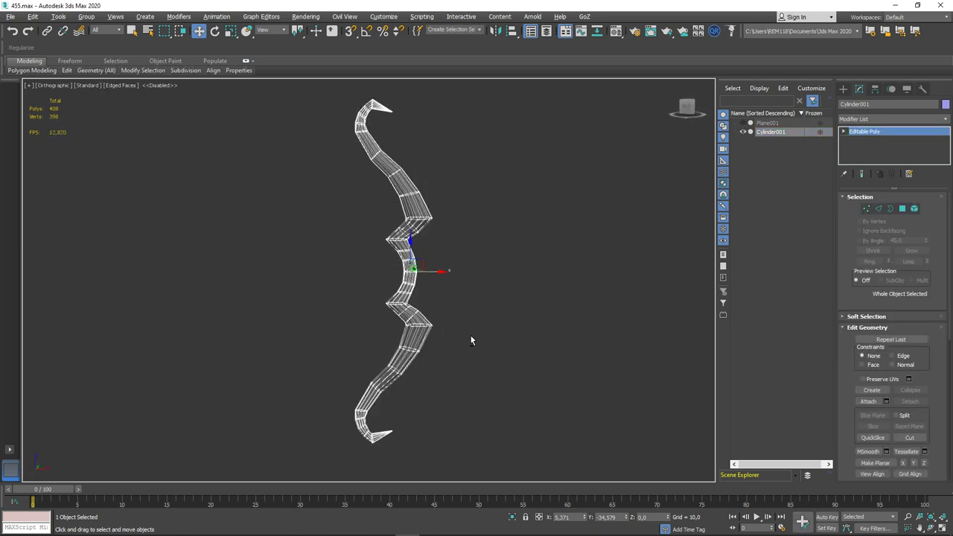
key(5)
key(F4)
alt+middle_drag(422, 251, 416, 295)
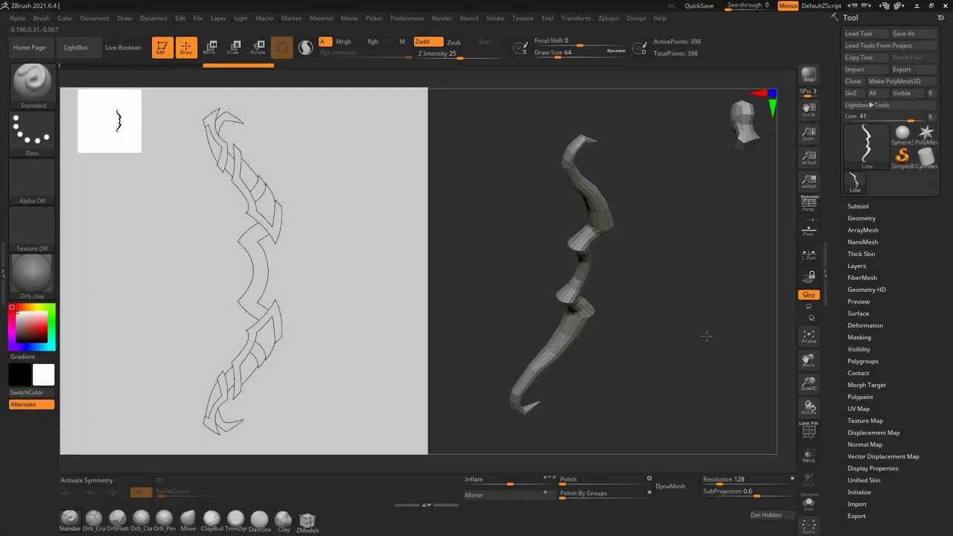
Step: Add an extra edge loop to the bent limb and smooth the bow with a subdivision level
shift+drag(707, 336, 689, 310)
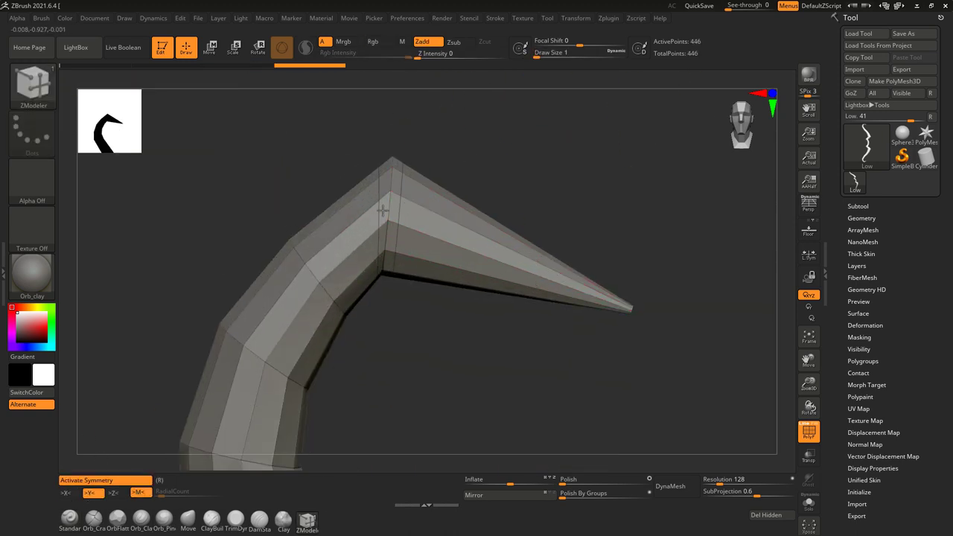
mouse_move(544, 355)
mouse_down()
mouse_move(538, 334)
mouse_move(482, 277)
mouse_up()
drag(495, 313, 315, 325)
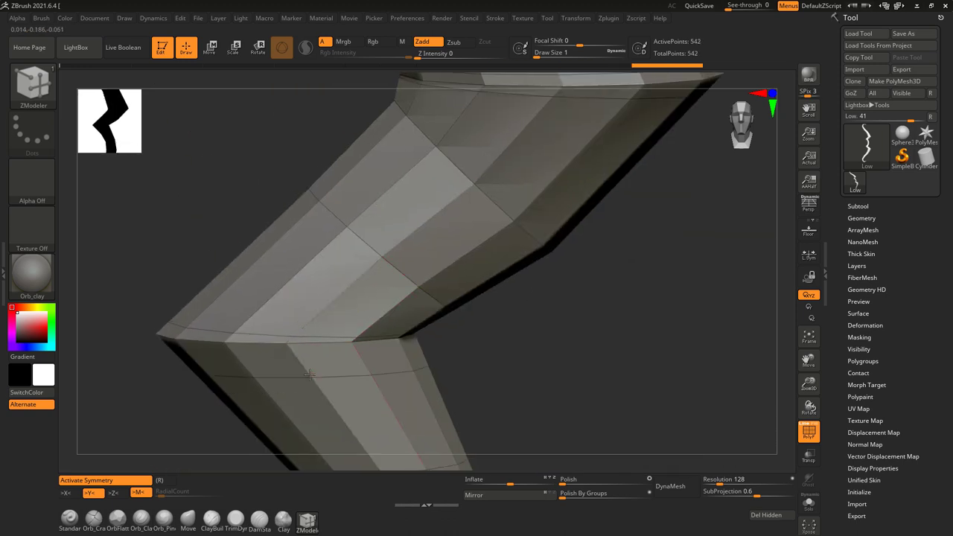
key(f)
key(d)
drag(270, 256, 545, 292)
Step: Subdivide further and remesh the bow with DynaMesh at resolution 832, freezing subdivisions
key(ctrl+d)
click(809, 430)
drag(745, 417, 662, 400)
click(670, 486)
click(682, 504)
click(670, 487)
mouse_move(558, 418)
mouse_down()
mouse_move(541, 193)
mouse_move(628, 460)
mouse_up()
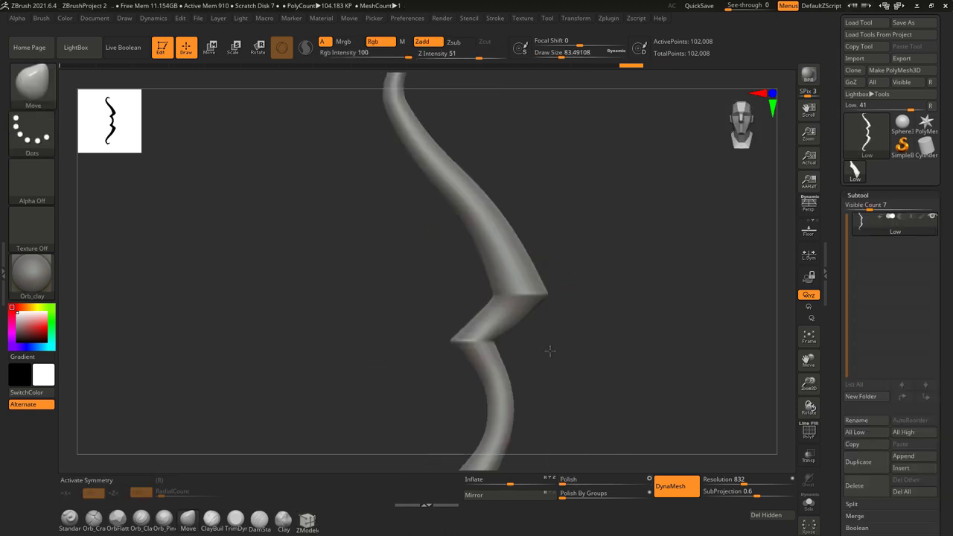
Step: Mask a straight-edged band around the upper limb's tube
drag(550, 350, 568, 373)
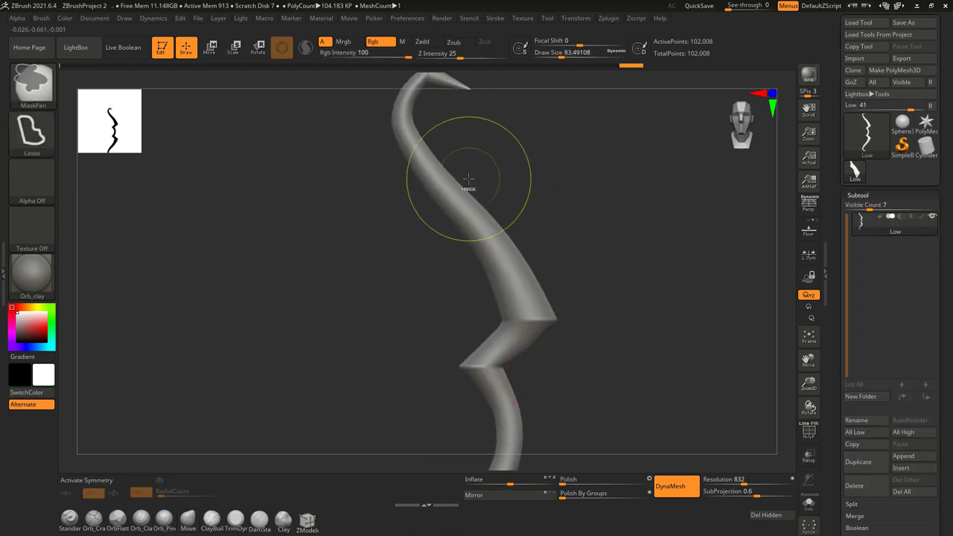
drag(508, 315, 506, 313)
drag(447, 312, 514, 251)
drag(595, 135, 569, 172)
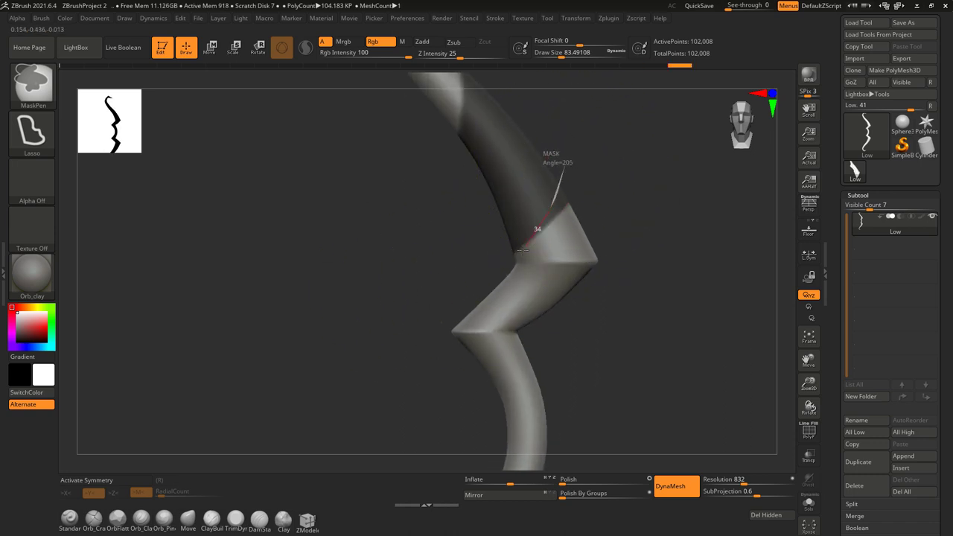
mouse_move(574, 288)
mouse_down()
mouse_move(571, 202)
mouse_move(568, 245)
mouse_up()
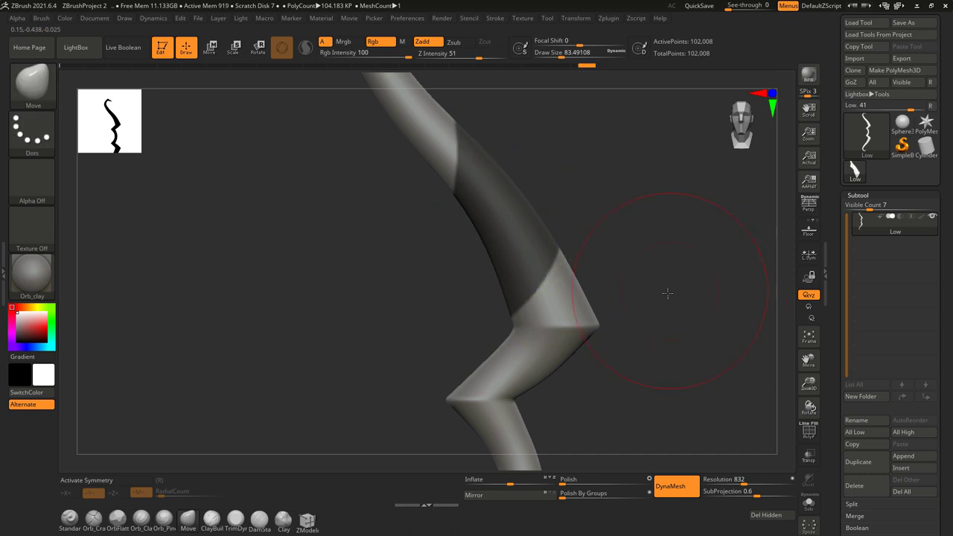
scroll(886, 335, down, 3)
Step: Extract the masked band as a 0.02-thick shell subtool Extract3, shown solo with wireframe
click(856, 450)
click(855, 469)
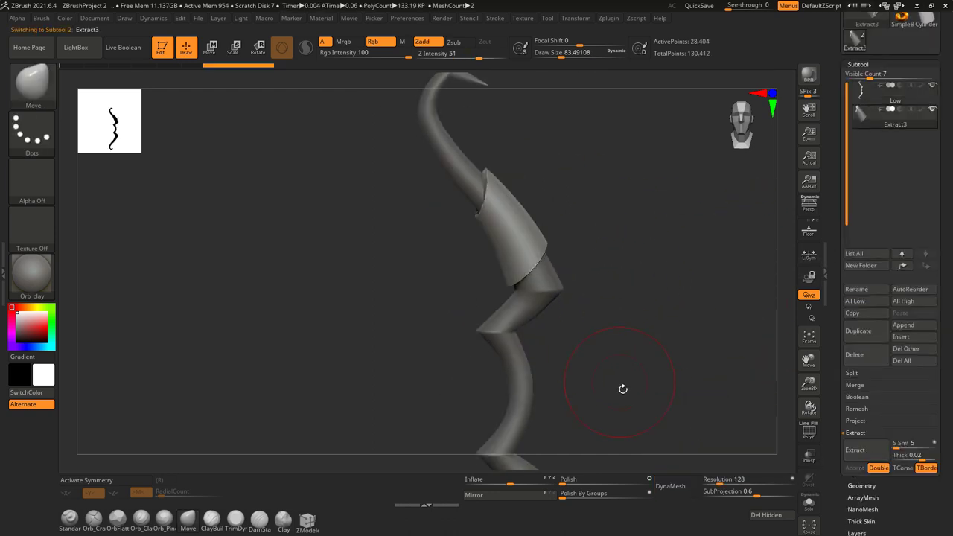
key(f)
click(810, 503)
click(809, 432)
mouse_move(730, 387)
mouse_down()
mouse_move(604, 340)
mouse_move(611, 288)
mouse_move(725, 396)
mouse_up()
scroll(859, 408, down, 10)
click(864, 397)
drag(358, 387, 253, 378)
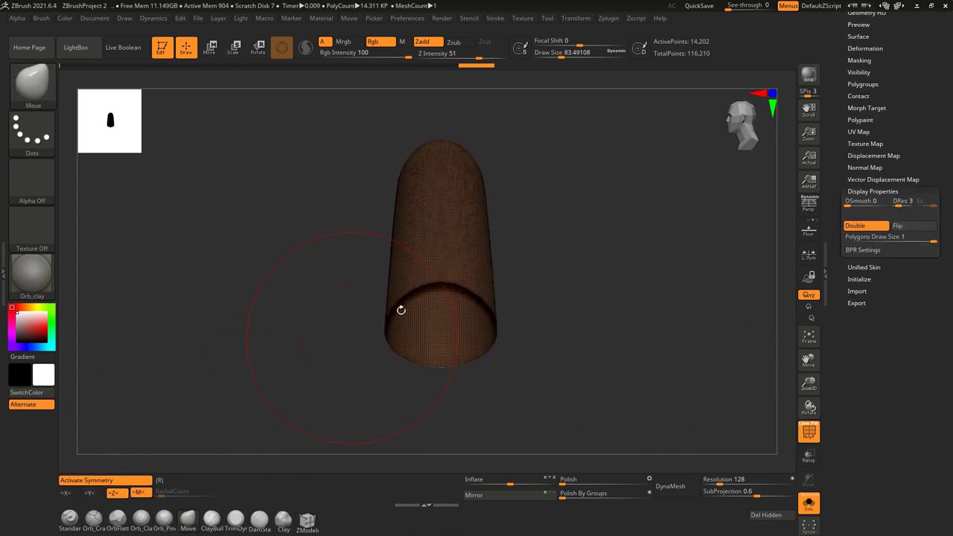
Step: Isolate a strip of the sleeve and delete its hidden polygons
scroll(864, 358, up, 10)
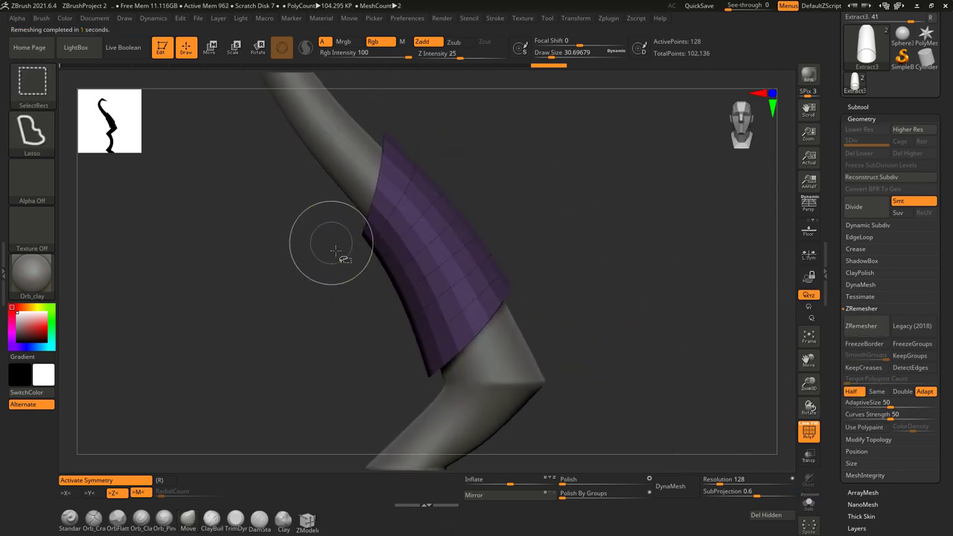
ctrl+shift+drag(420, 229, 321, 402)
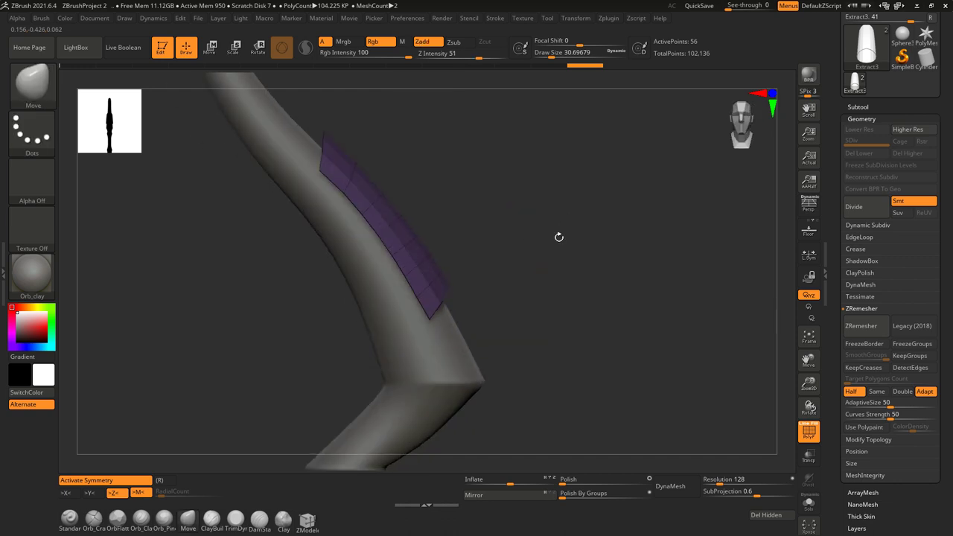
mouse_move(521, 249)
mouse_down()
mouse_move(507, 318)
mouse_move(262, 436)
mouse_up()
click(772, 516)
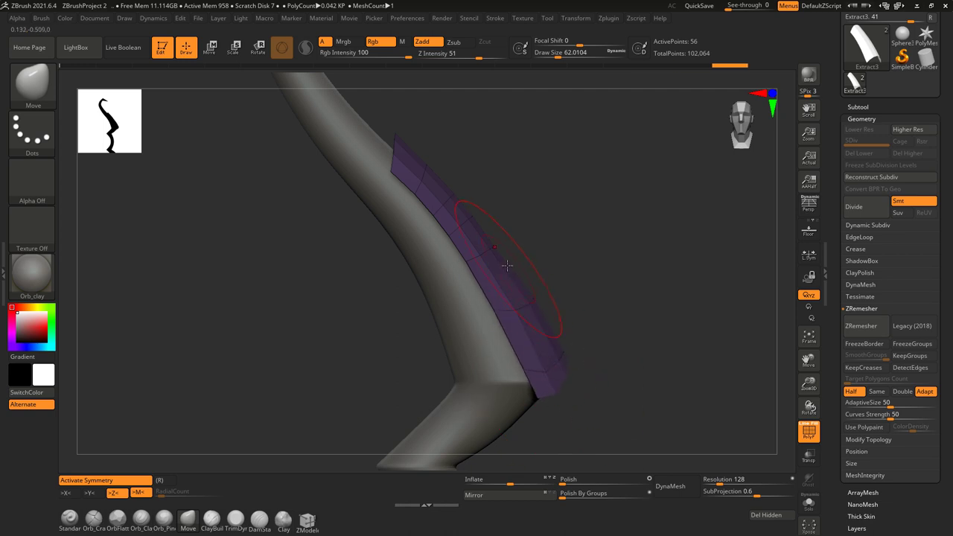
Step: Smooth the remaining purple strip along the limb's outer curve, orbiting to check it
mouse_move(591, 301)
mouse_down()
mouse_move(603, 291)
mouse_move(178, 466)
mouse_up()
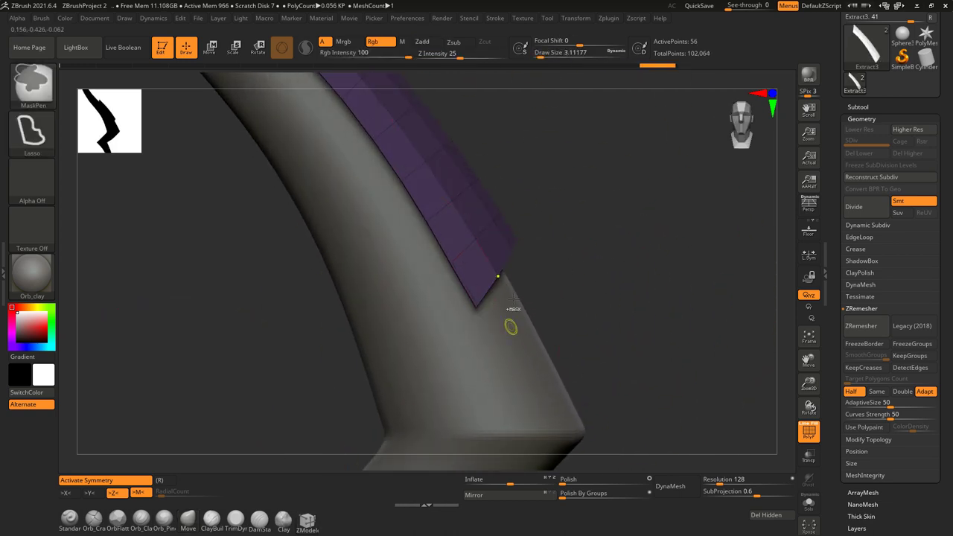
drag(566, 314, 478, 217)
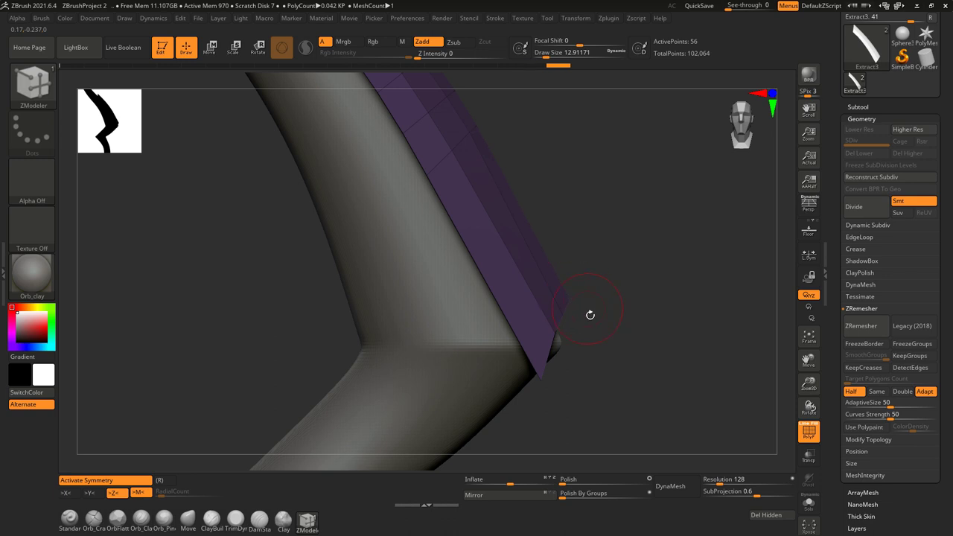
drag(582, 299, 548, 330)
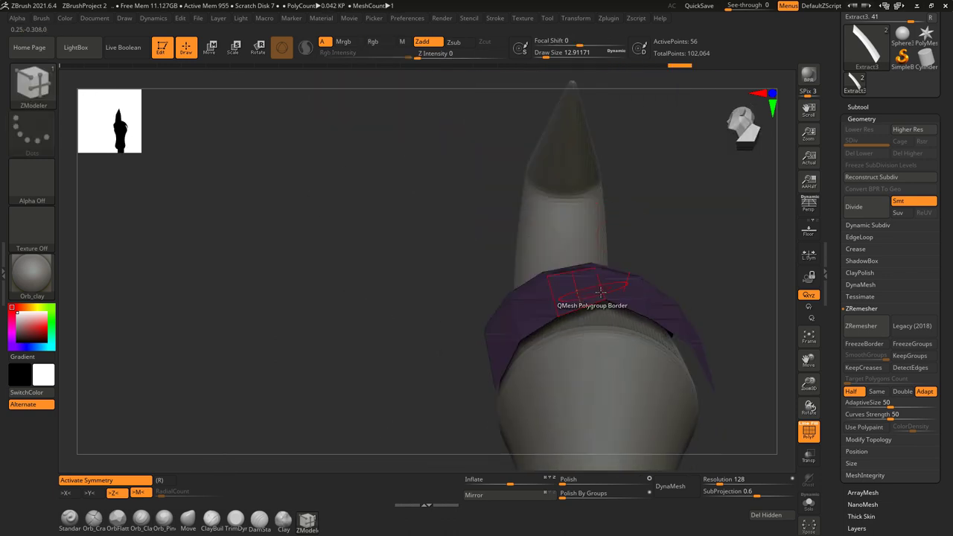
drag(583, 353, 656, 298)
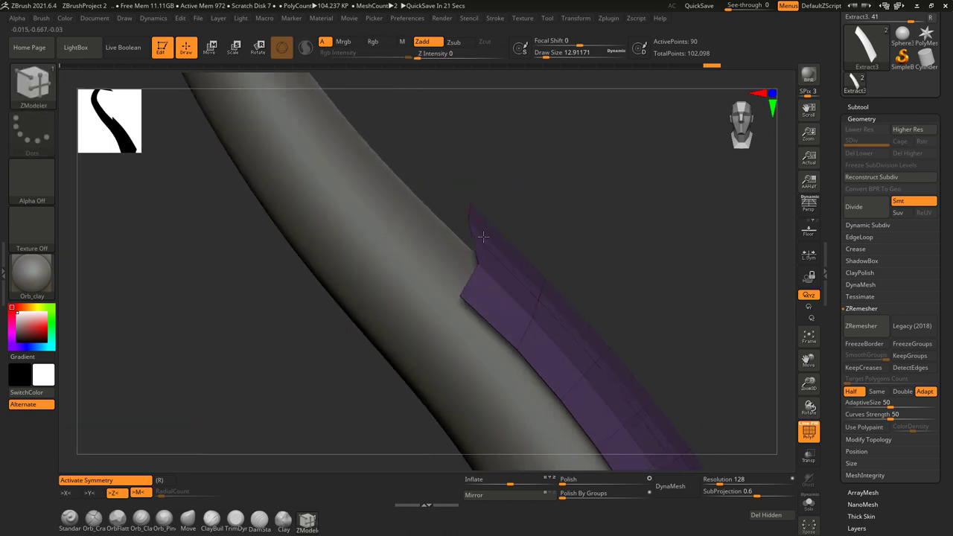
key(shift)
mouse_move(480, 231)
mouse_down()
mouse_move(586, 293)
mouse_move(555, 318)
mouse_up()
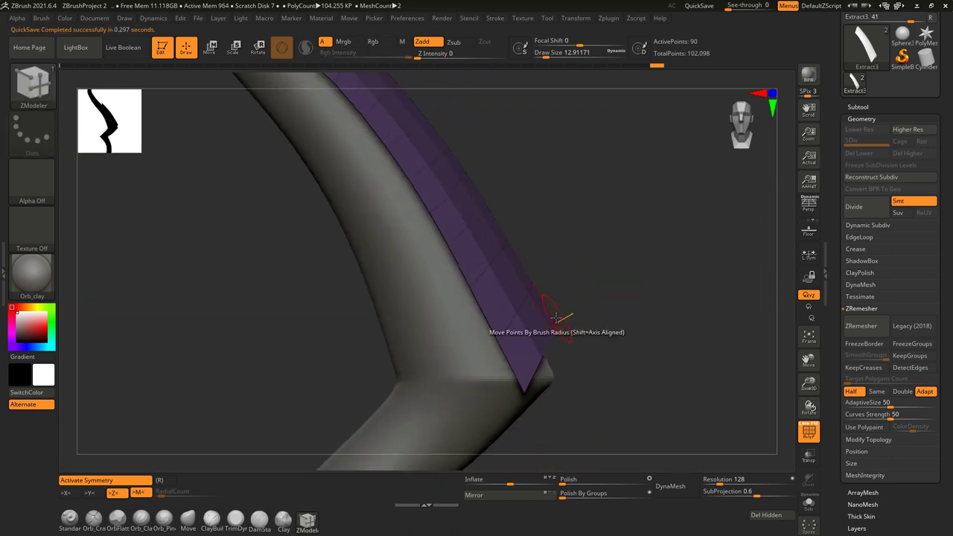
mouse_move(574, 309)
mouse_down()
mouse_move(589, 226)
mouse_move(533, 292)
mouse_move(494, 202)
mouse_move(752, 458)
mouse_up()
key(ctrl)
Step: Extrude the strip outward twice with QMesh set to Polygroup All into a thick plate
key(space)
click(492, 198)
mouse_move(538, 323)
mouse_down()
mouse_move(549, 145)
mouse_move(447, 251)
mouse_up()
key(space)
click(448, 211)
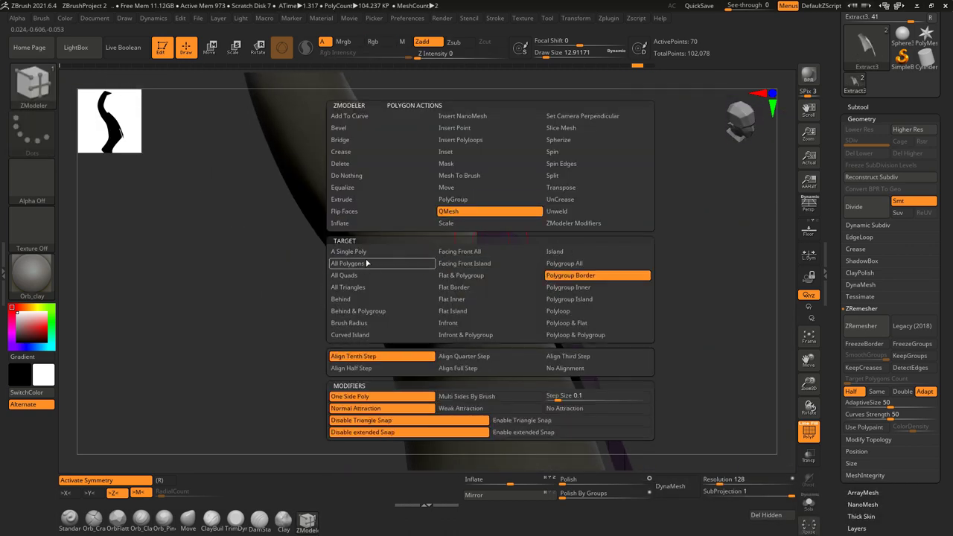
mouse_move(639, 145)
mouse_down()
mouse_move(544, 160)
mouse_move(437, 242)
mouse_move(457, 281)
mouse_move(521, 223)
mouse_move(508, 182)
mouse_move(571, 340)
mouse_move(550, 84)
mouse_up()
right_click(485, 259)
click(563, 335)
Step: Switch to the Move brush at a smaller size and hide a patch of purple faces
key(b)
key(m)
key(v)
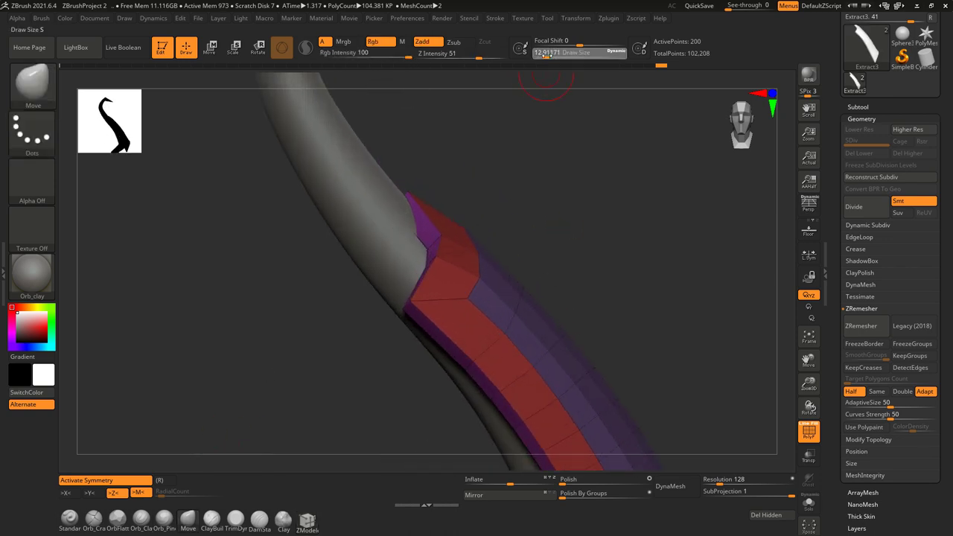
mouse_move(416, 172)
mouse_down()
mouse_move(511, 264)
mouse_move(435, 275)
mouse_move(462, 187)
mouse_move(540, 211)
mouse_move(479, 308)
mouse_move(409, 323)
mouse_up()
drag(548, 52, 535, 53)
mouse_move(477, 223)
mouse_down()
mouse_move(442, 264)
mouse_move(447, 293)
mouse_move(498, 369)
mouse_move(496, 113)
mouse_move(549, 264)
mouse_up()
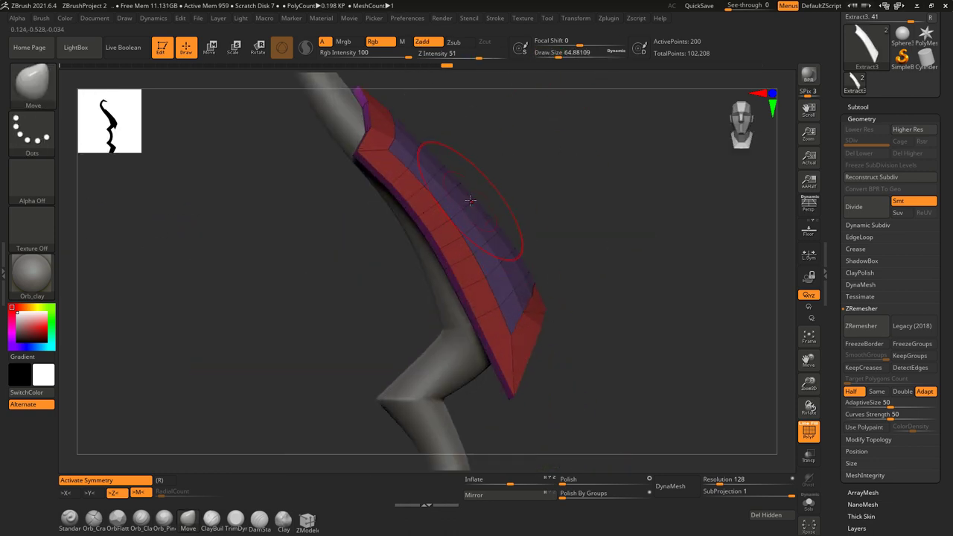
mouse_move(512, 225)
mouse_down()
mouse_move(540, 213)
mouse_move(529, 225)
mouse_move(458, 206)
mouse_move(558, 85)
mouse_move(417, 238)
mouse_up()
mouse_move(499, 207)
mouse_down()
mouse_move(494, 241)
mouse_move(513, 217)
mouse_move(569, 187)
mouse_move(529, 229)
mouse_move(581, 204)
mouse_up()
ctrl+shift+click(539, 213)
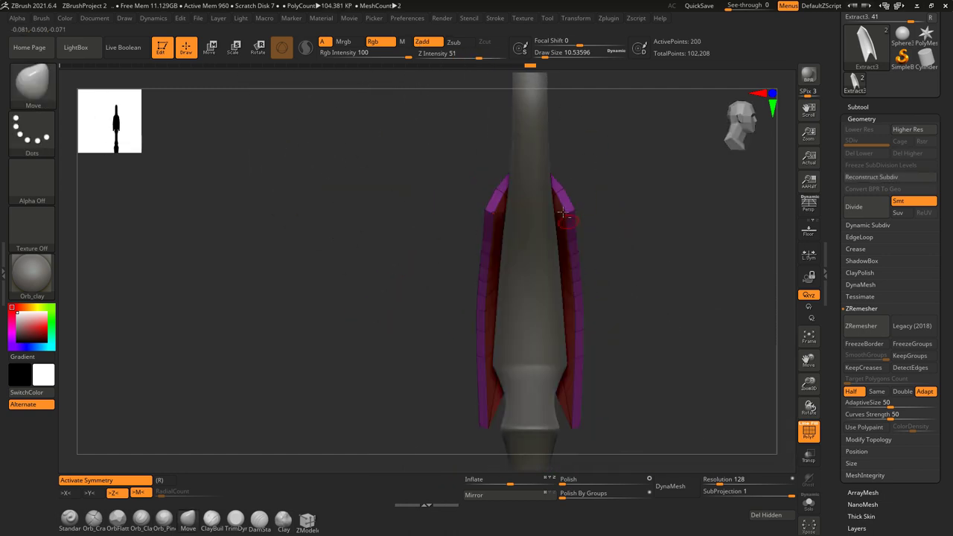
Step: Nudge both ends of the plate's inner edges against the limb with a small Move brush
mouse_move(532, 261)
mouse_down()
mouse_move(505, 229)
mouse_move(509, 280)
mouse_up()
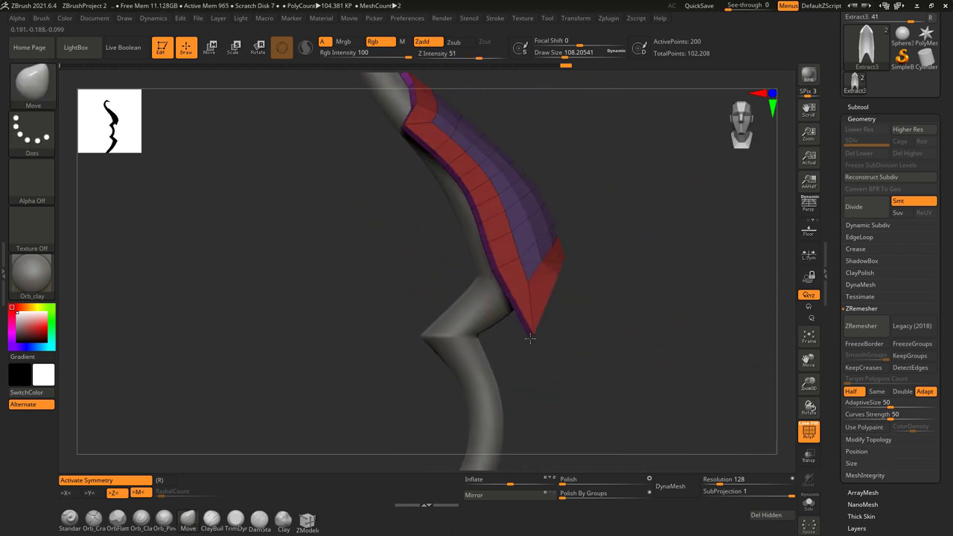
drag(470, 198, 468, 276)
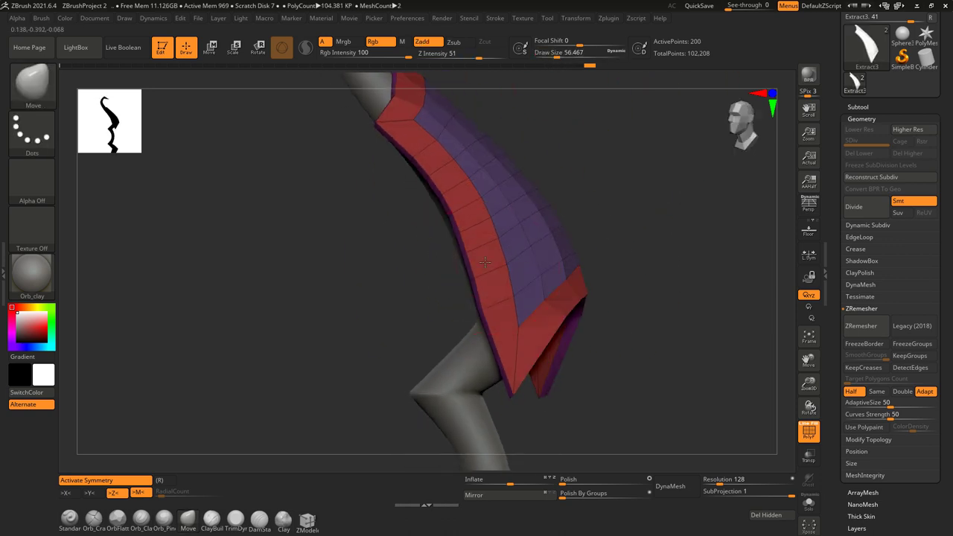
drag(578, 52, 540, 56)
mouse_move(445, 321)
mouse_down()
mouse_move(447, 206)
mouse_move(468, 252)
mouse_up()
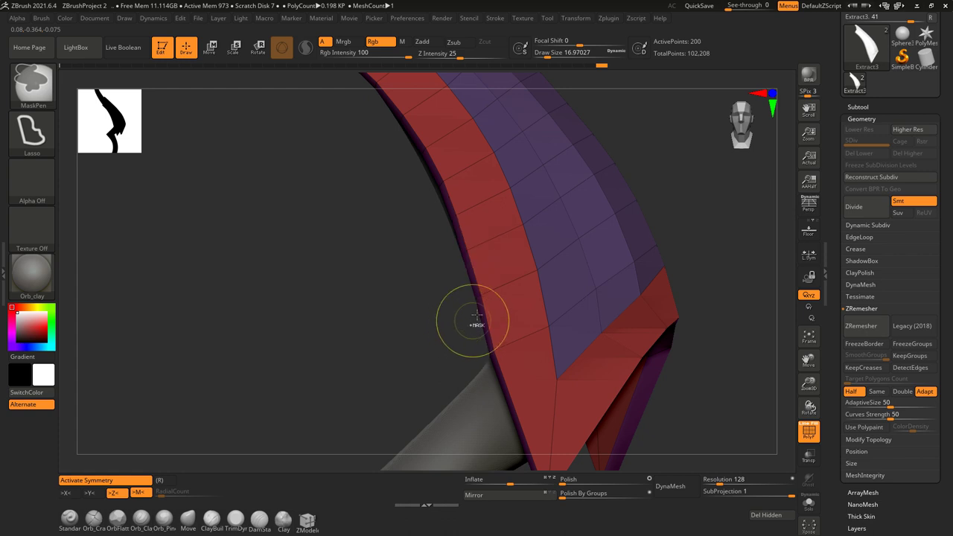
mouse_move(455, 301)
mouse_down()
mouse_move(456, 244)
mouse_move(418, 360)
mouse_move(485, 273)
mouse_move(527, 257)
mouse_up()
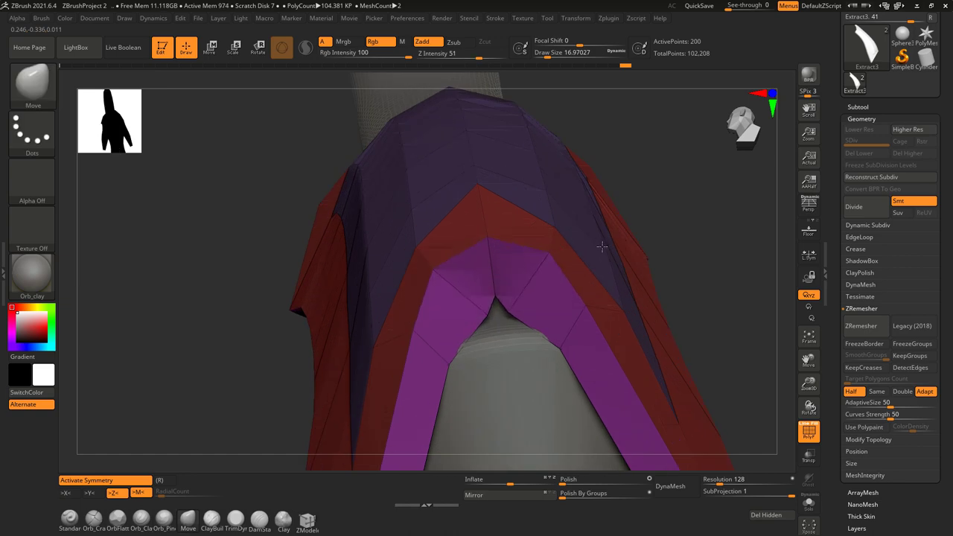
drag(724, 282, 571, 276)
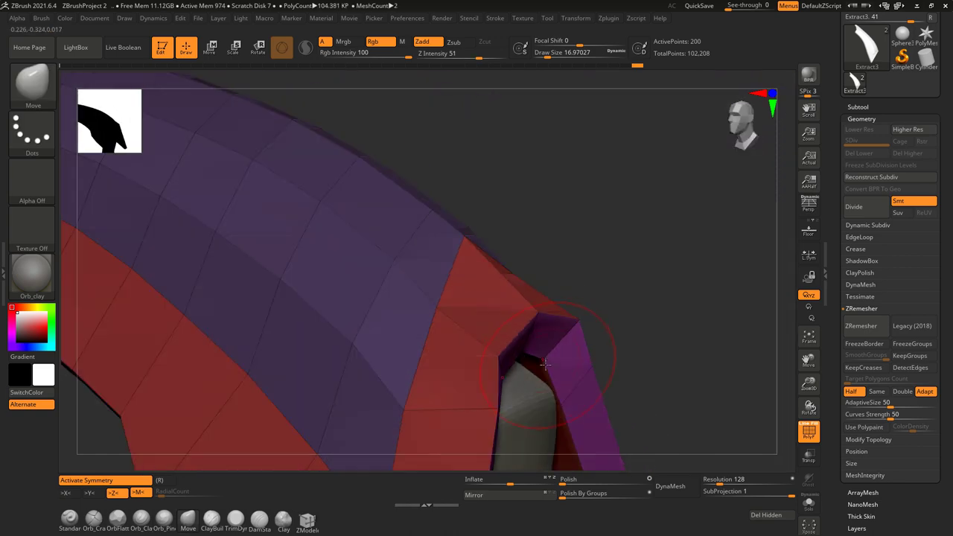
mouse_move(576, 307)
mouse_down()
mouse_move(611, 356)
mouse_move(415, 153)
mouse_up()
mouse_move(544, 84)
mouse_down()
mouse_move(436, 266)
mouse_move(493, 316)
mouse_move(553, 270)
mouse_move(482, 283)
mouse_move(514, 351)
mouse_up()
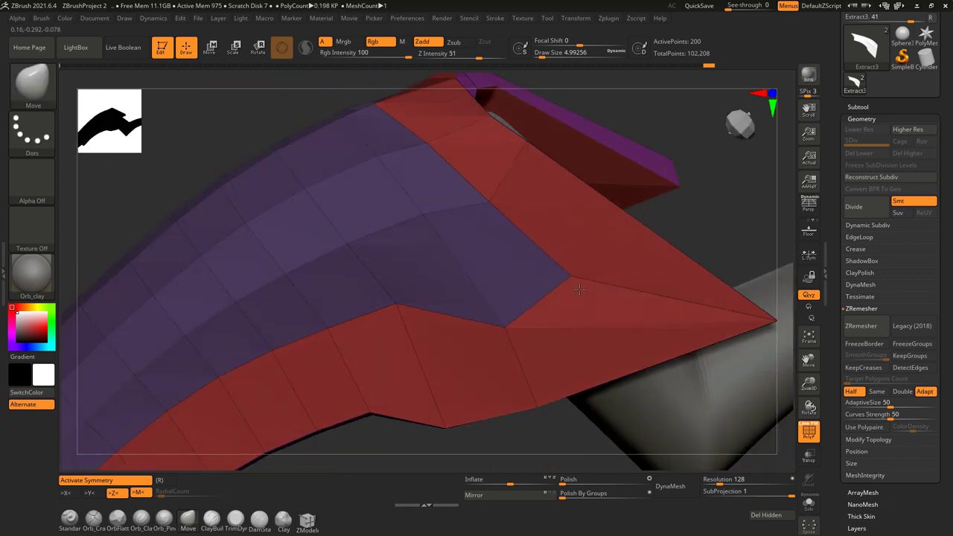
mouse_move(478, 453)
mouse_down()
mouse_move(454, 334)
mouse_move(487, 320)
mouse_move(472, 330)
mouse_move(419, 313)
mouse_up()
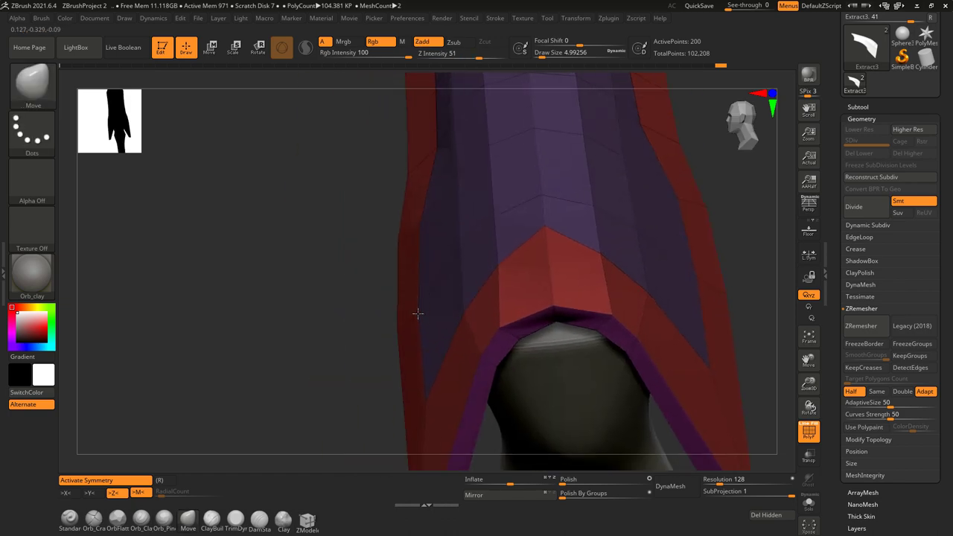
mouse_move(421, 407)
mouse_down()
mouse_move(462, 224)
mouse_move(502, 309)
mouse_move(421, 240)
mouse_up()
mouse_move(376, 203)
mouse_down()
mouse_move(418, 215)
mouse_move(404, 320)
mouse_move(492, 218)
mouse_up()
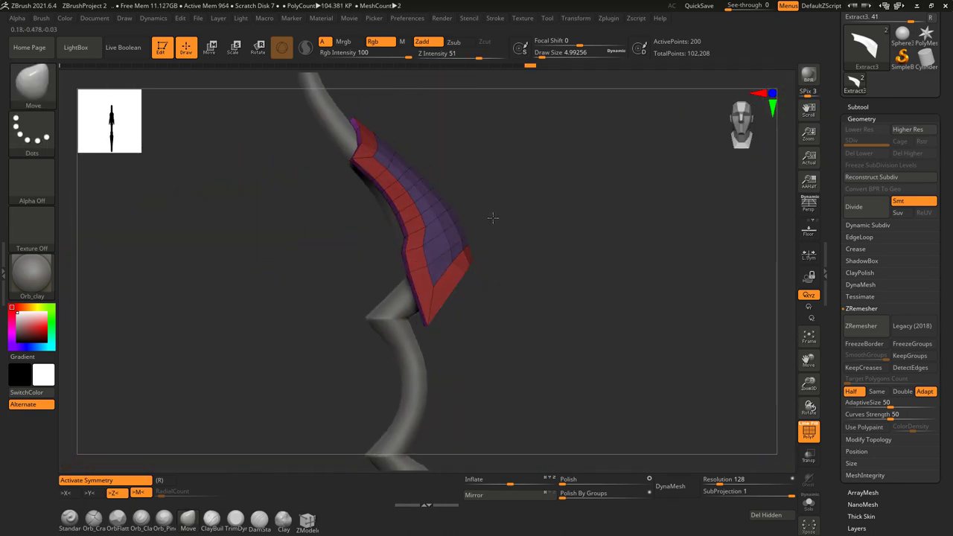
drag(485, 259, 410, 275)
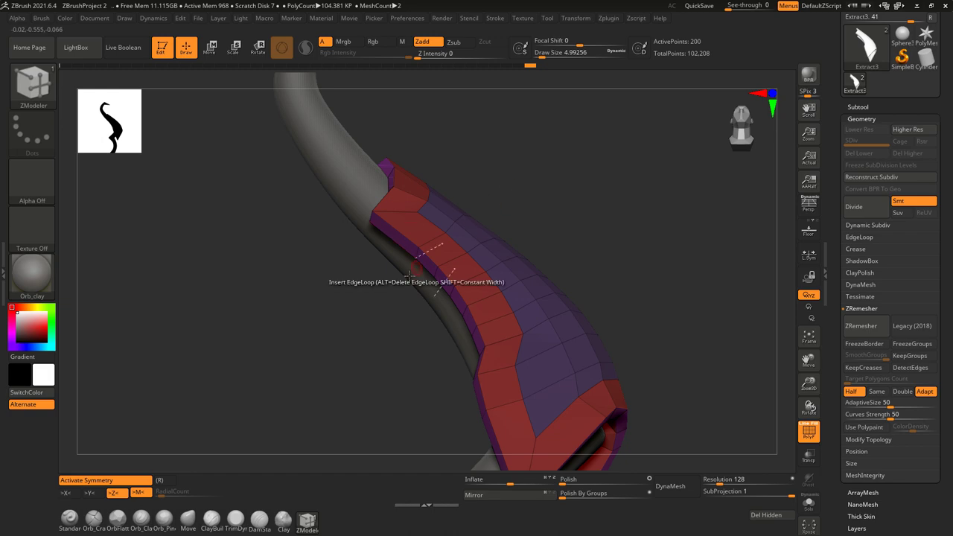
Step: Regroup the plate's faces into a new polygroup and insert an edge loop along it
key(space)
click(511, 273)
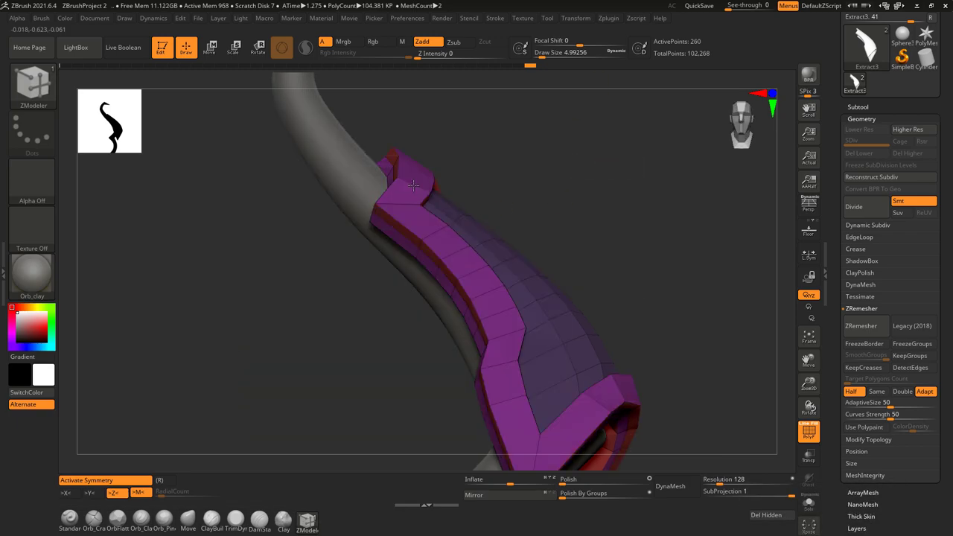
mouse_move(481, 170)
mouse_down()
mouse_move(493, 183)
mouse_move(537, 108)
mouse_move(464, 213)
mouse_move(574, 187)
mouse_move(505, 282)
mouse_move(393, 289)
mouse_up()
mouse_move(497, 307)
mouse_down()
mouse_move(558, 288)
mouse_move(536, 155)
mouse_move(514, 244)
mouse_move(544, 243)
mouse_move(498, 187)
mouse_move(447, 219)
mouse_move(488, 255)
mouse_move(458, 268)
mouse_move(474, 278)
mouse_up()
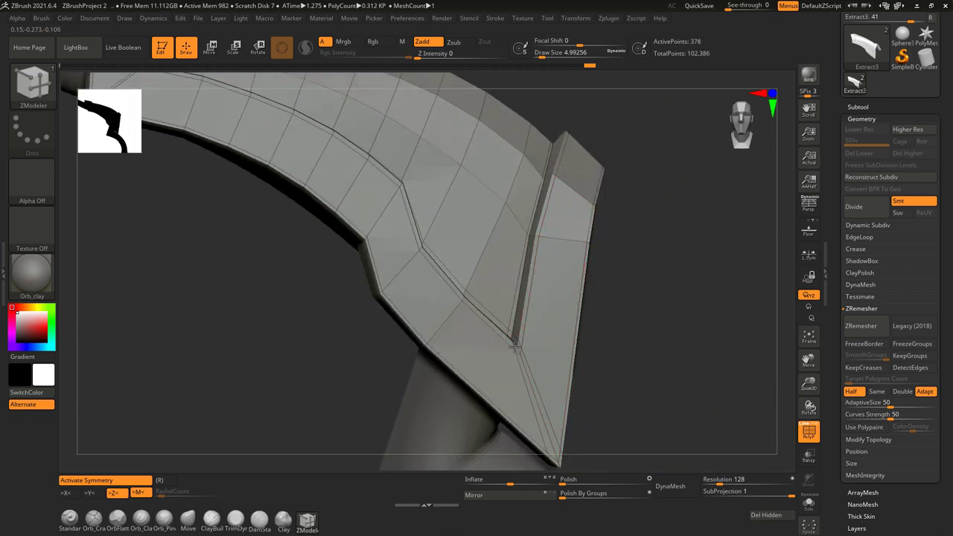
drag(514, 345, 400, 229)
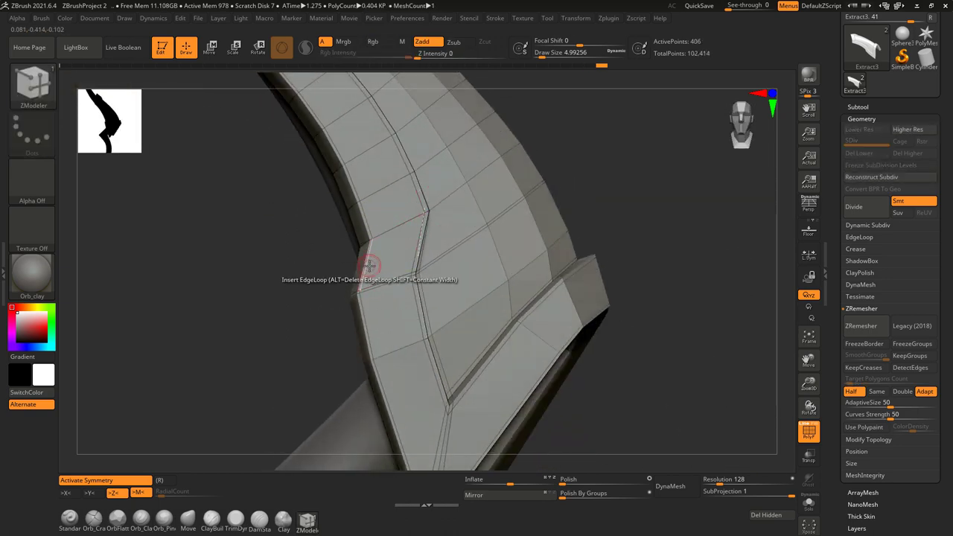
Step: Show wireframe and polygroups, then preview the plate with smooth subdivision
click(810, 431)
drag(656, 372, 382, 268)
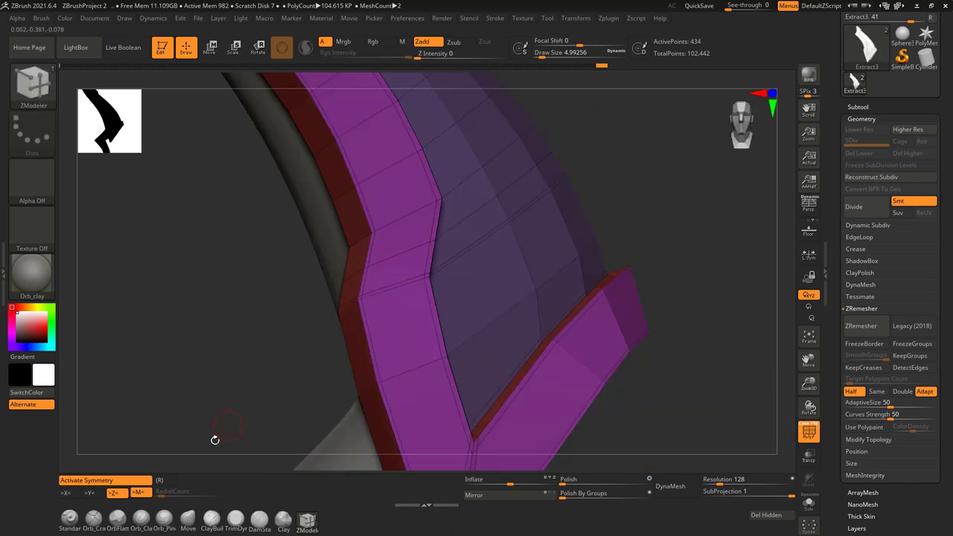
right_drag(392, 260, 433, 300)
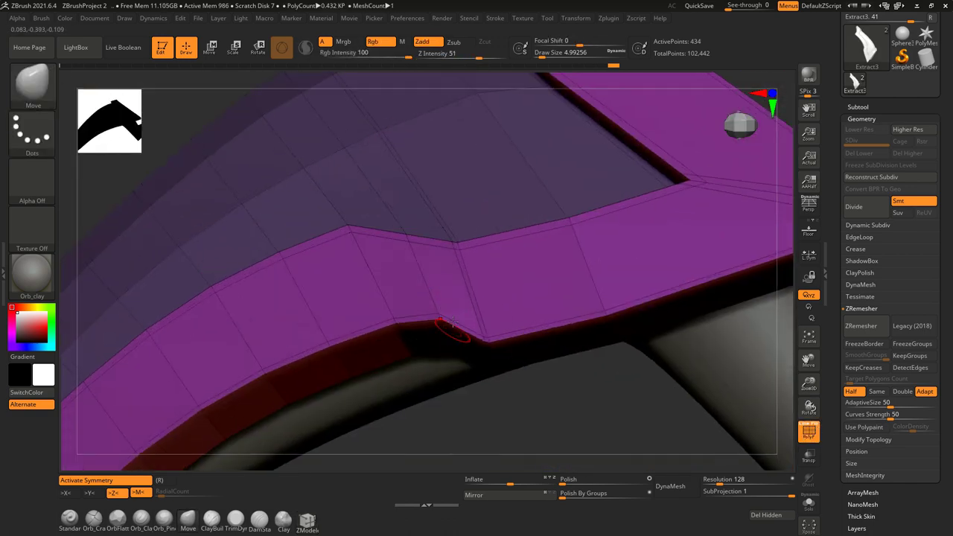
mouse_move(452, 322)
right_down()
mouse_move(456, 234)
mouse_move(480, 208)
right_up()
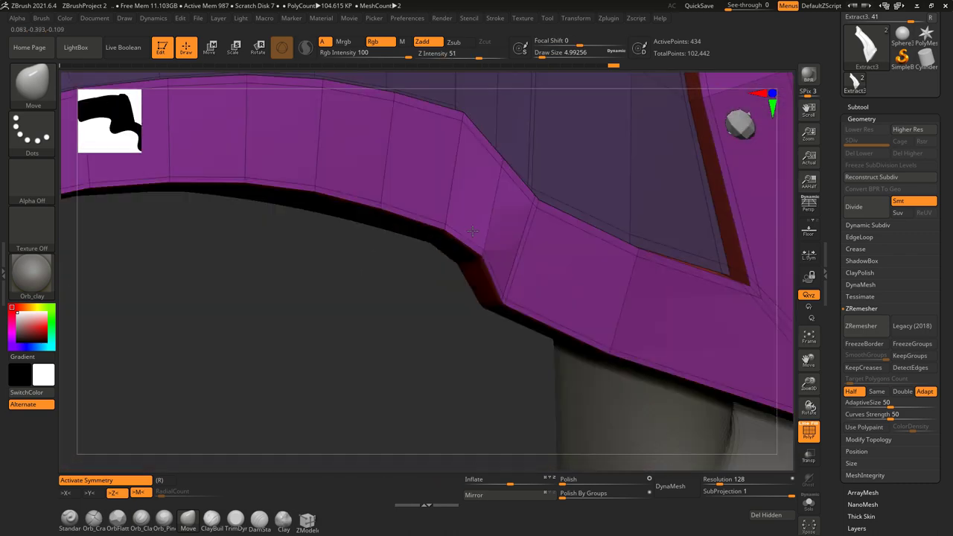
mouse_move(447, 286)
right_down()
mouse_move(521, 223)
mouse_move(616, 180)
mouse_move(500, 227)
right_up()
key(shift+f)
key(ctrl+d)
key(ctrl+d)
key(ctrl+d)
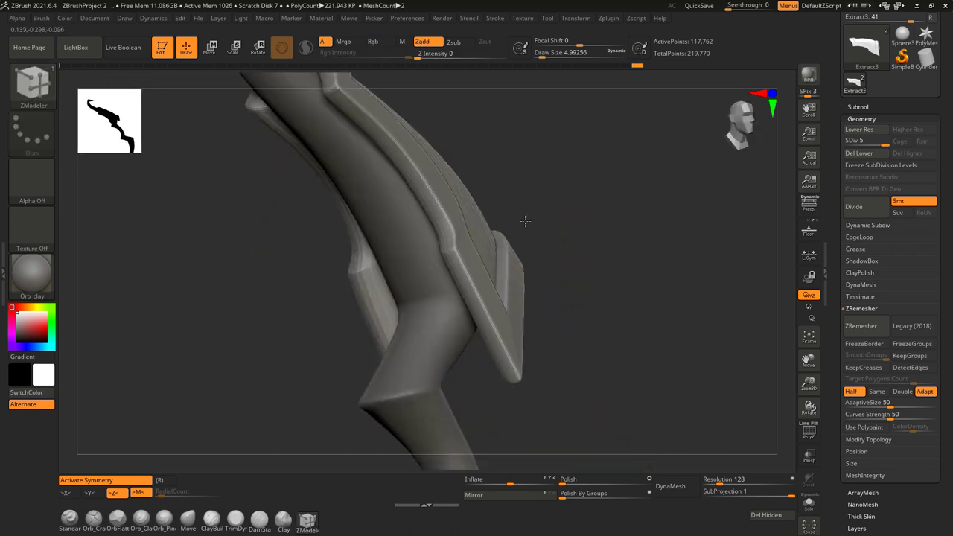
key(b)
key(z)
key(m)
key(shift+d)
key(shift+d)
key(shift+d)
Step: Inspect the plate's red rim up close, then preview the whole plate smoothed again
right_drag(499, 227, 653, 300)
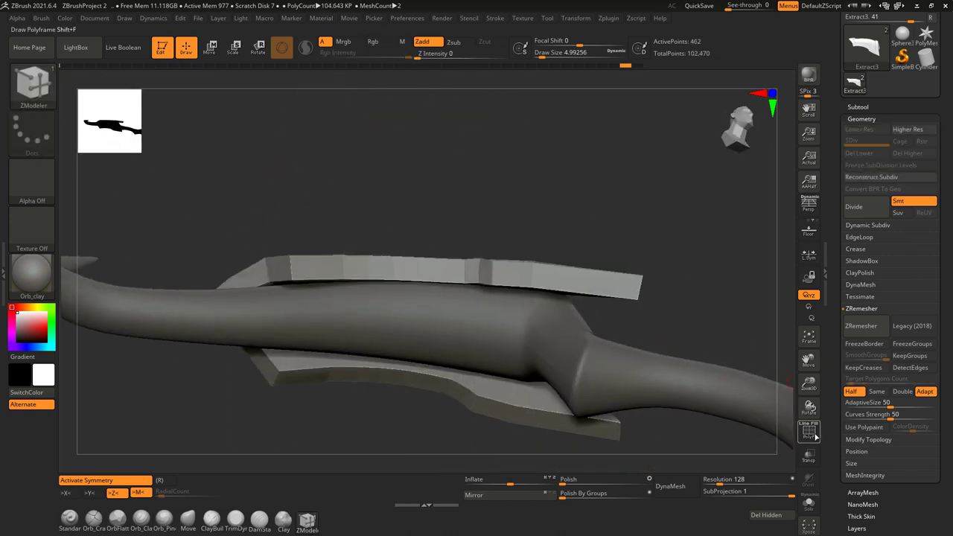
key(shift+f)
mouse_move(654, 336)
right_down()
mouse_move(553, 261)
mouse_move(493, 284)
right_up()
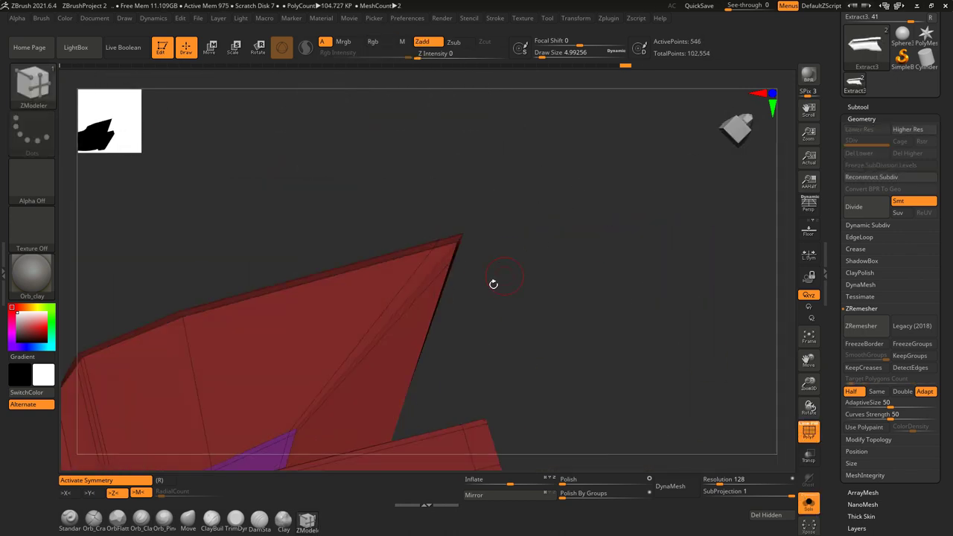
right_drag(324, 325, 480, 299)
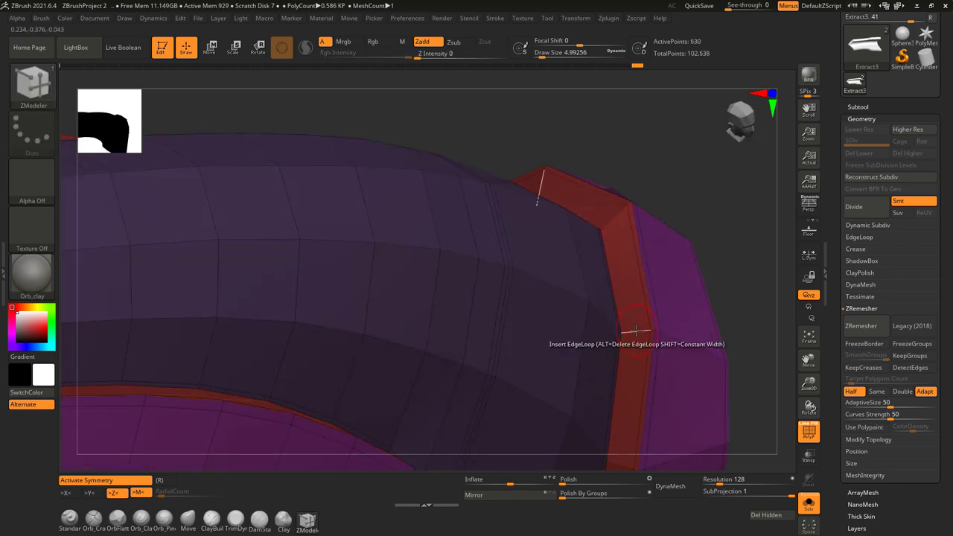
right_click(481, 299)
right_drag(481, 299, 504, 275)
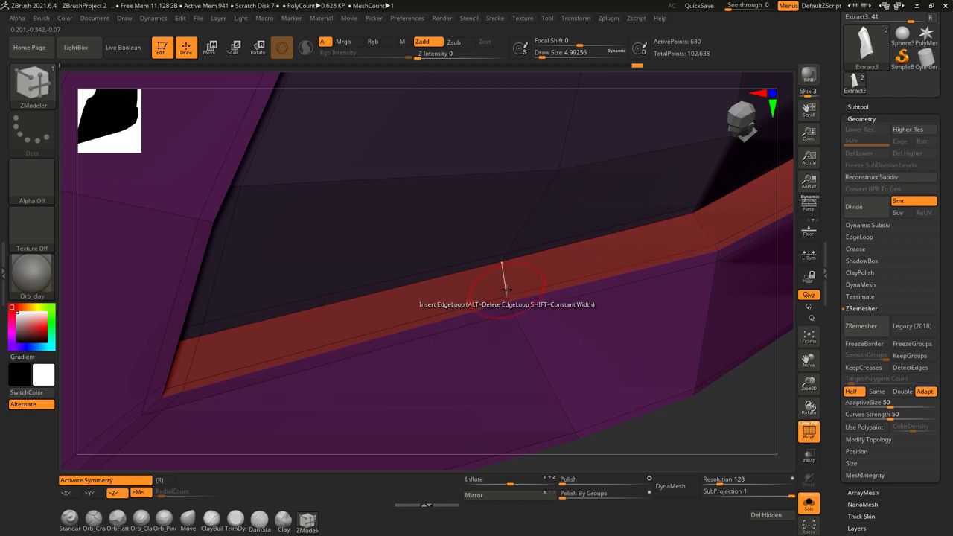
right_drag(508, 282, 652, 299)
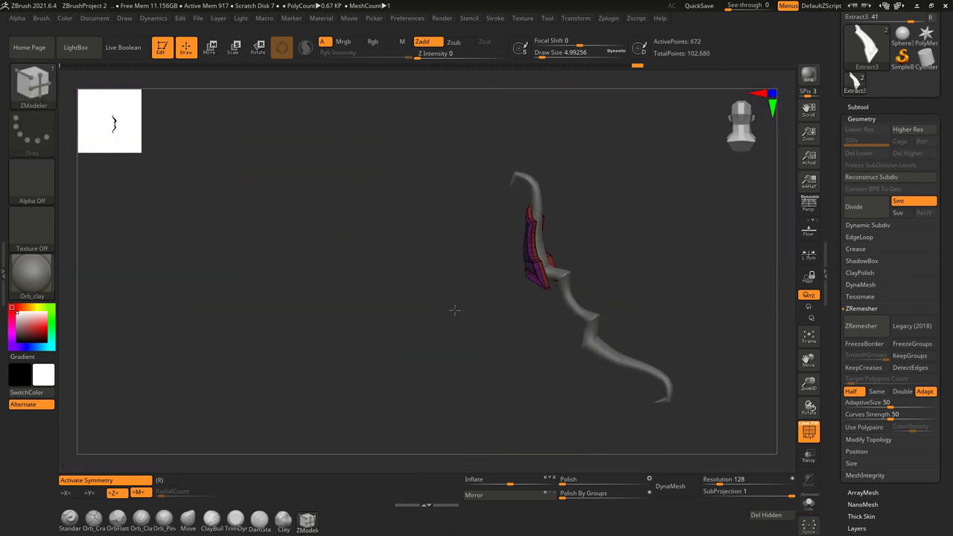
key(f)
key(ctrl+d)
key(ctrl+d)
key(ctrl+d)
key(shift+f)
mouse_move(604, 222)
right_down()
mouse_move(591, 237)
mouse_move(545, 243)
mouse_move(558, 215)
right_up()
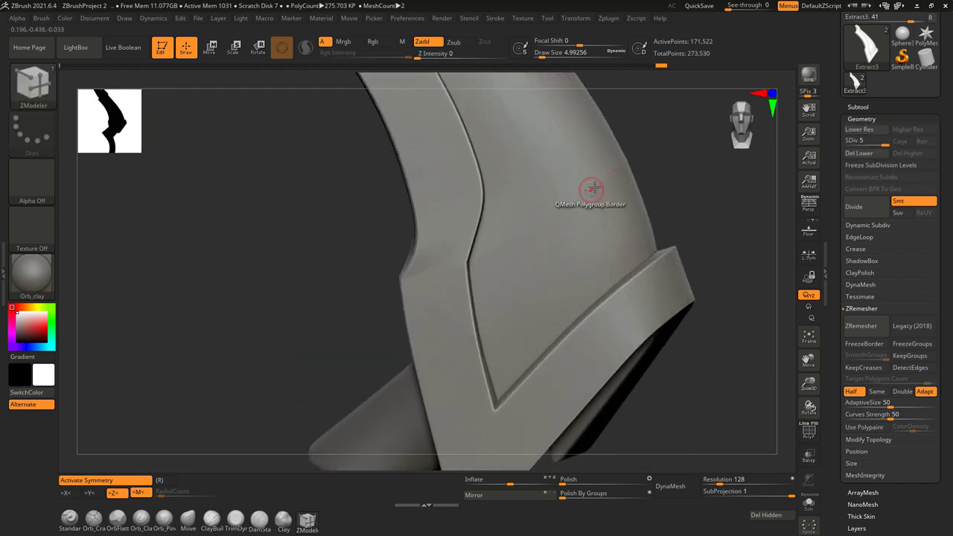
Step: Compare subdivision levels, then turn Dynamic Subdiv off to show the faceted low-poly cage
key(shift+d)
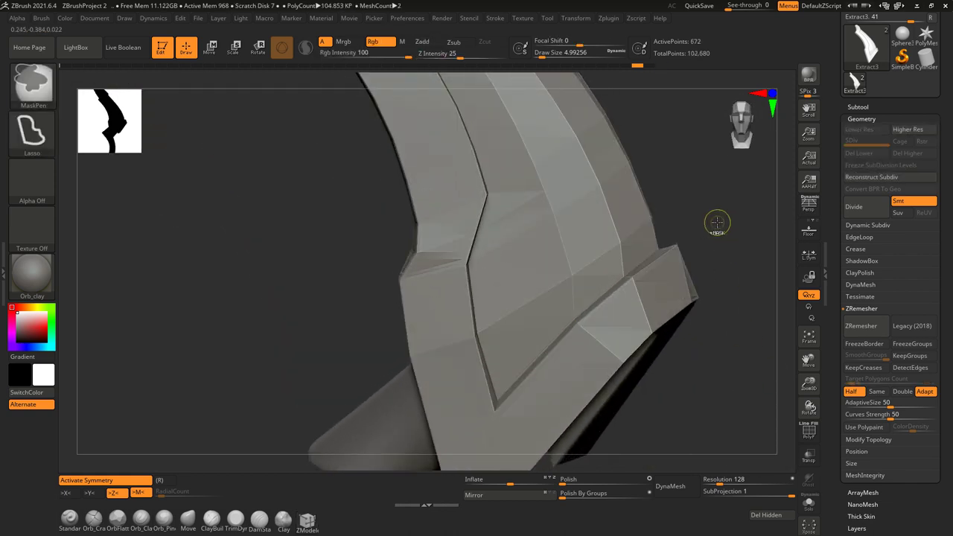
key(d)
key(d)
key(d)
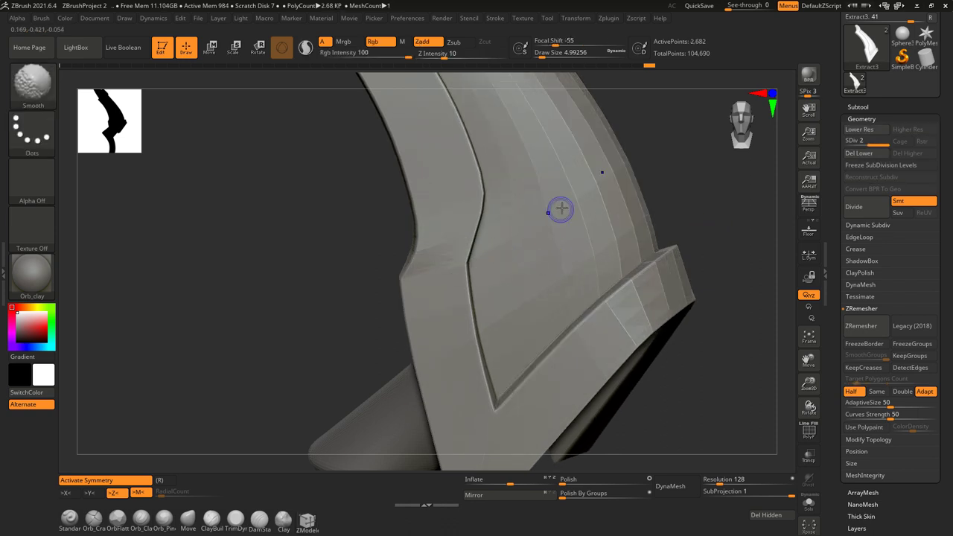
right_drag(596, 181, 637, 79)
key(d)
key(d)
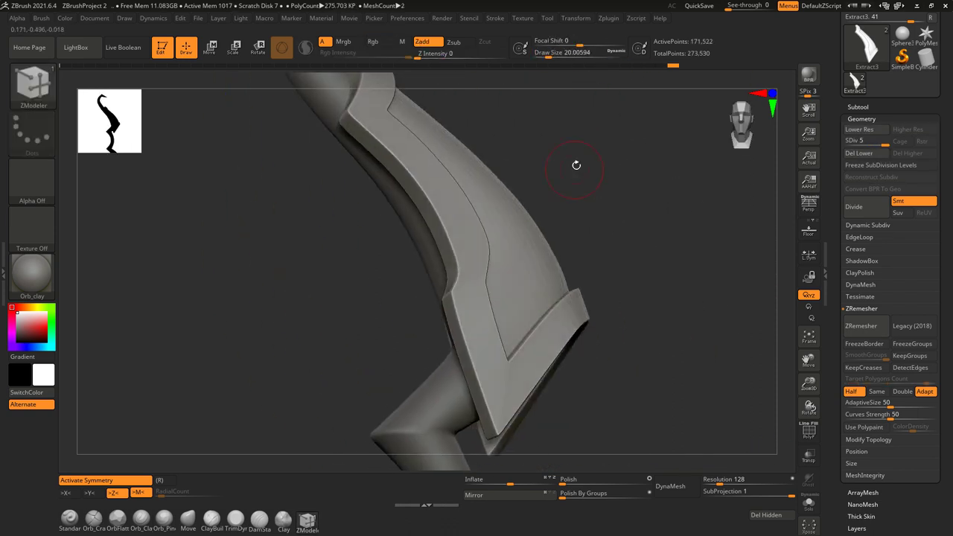
right_drag(522, 247, 515, 314)
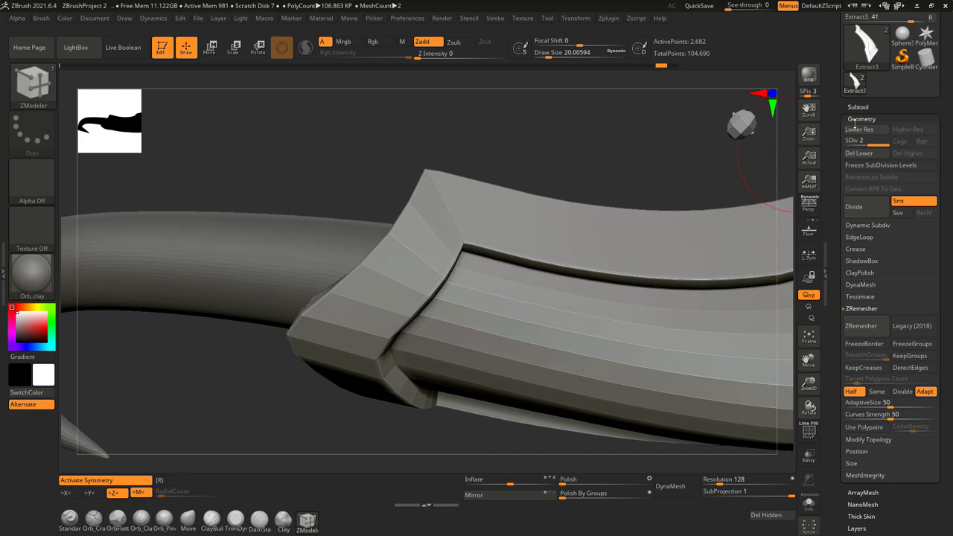
key(shift+d)
right_drag(476, 268, 491, 251)
right_drag(521, 298, 566, 246)
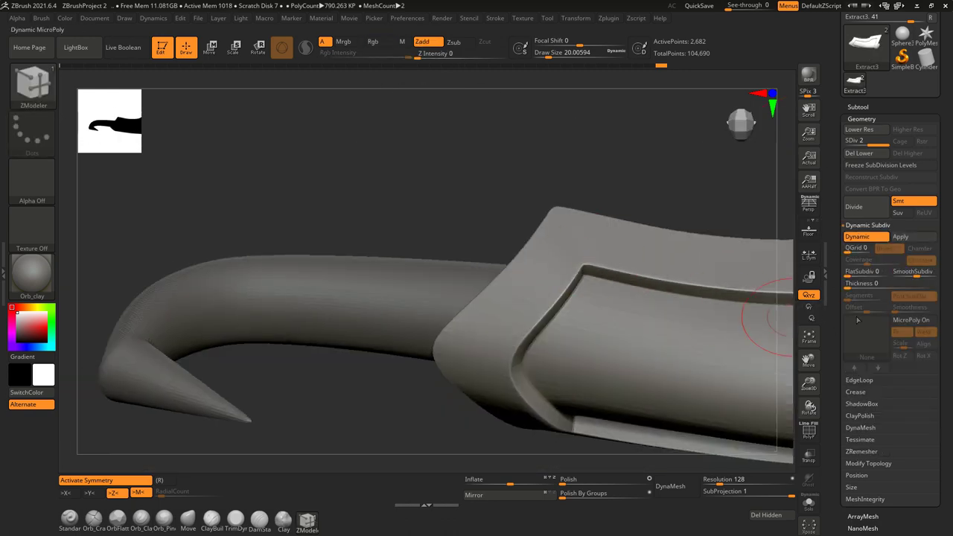
key(shift+d)
key(shift+f)
right_drag(615, 309, 776, 181)
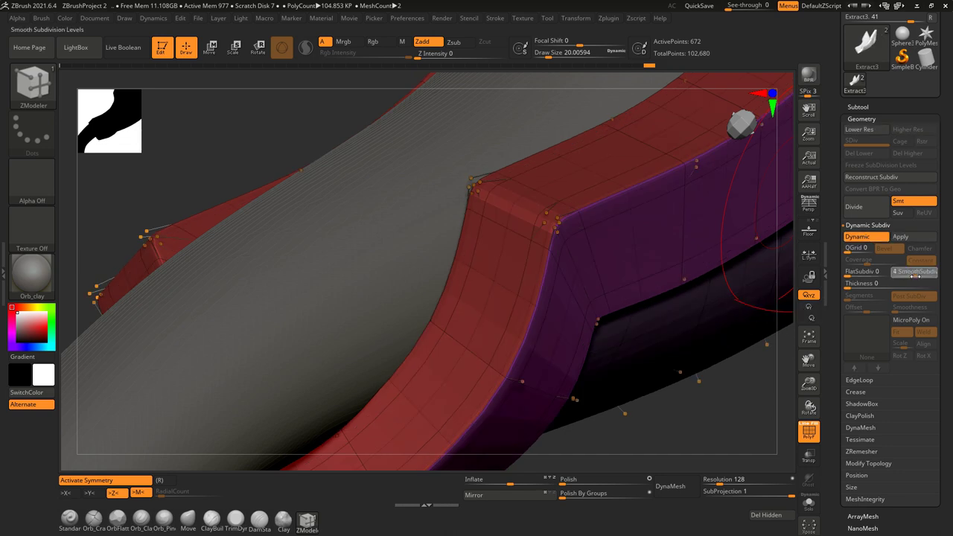
click(880, 240)
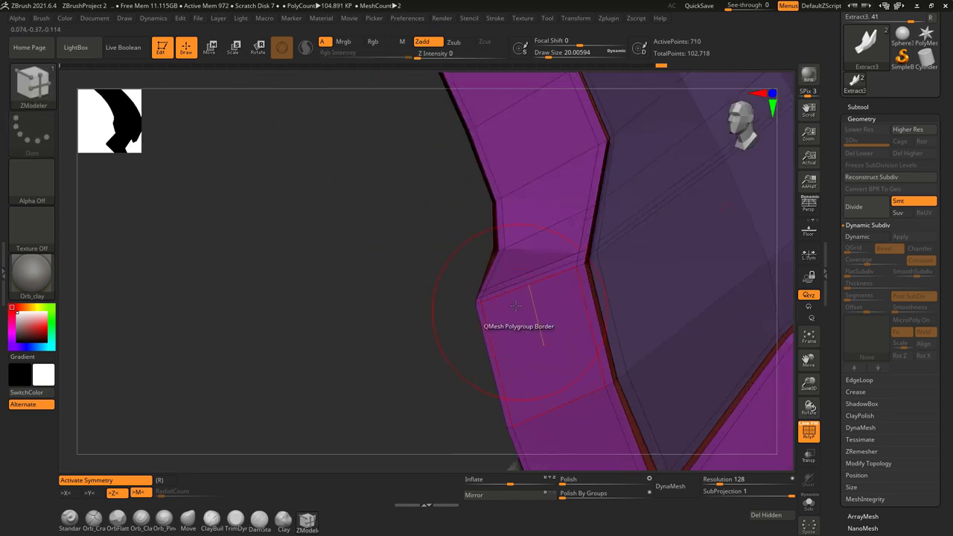
click(858, 237)
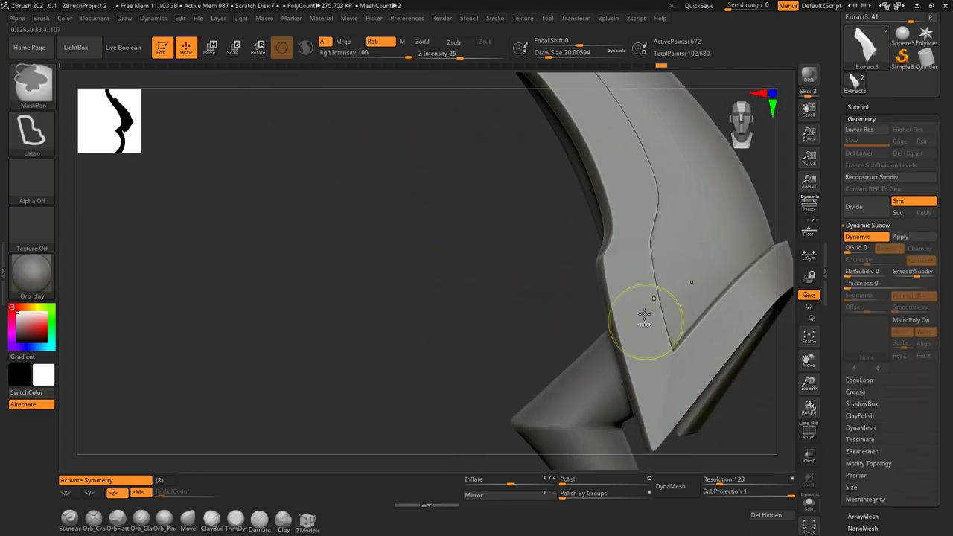
Step: Reshape the curved plate with a smaller Move brush, working toward its V-shaped tip
mouse_move(644, 315)
mouse_down()
mouse_move(581, 245)
mouse_move(615, 330)
mouse_move(611, 300)
mouse_move(644, 247)
mouse_move(317, 433)
mouse_up()
key(shift+d)
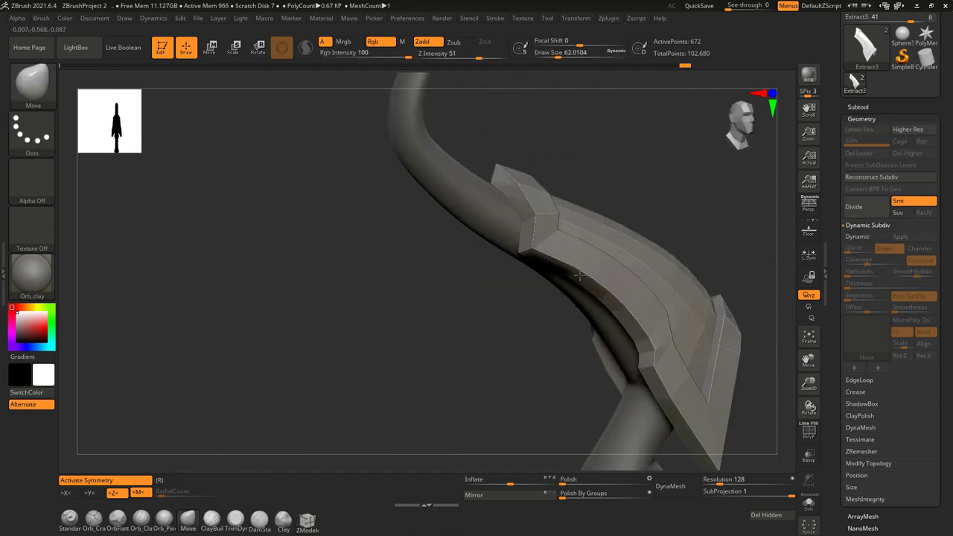
drag(613, 241, 589, 194)
drag(557, 55, 552, 55)
mouse_move(570, 250)
mouse_down()
mouse_move(558, 326)
mouse_move(574, 206)
mouse_move(589, 266)
mouse_move(681, 276)
mouse_up()
drag(574, 309, 589, 177)
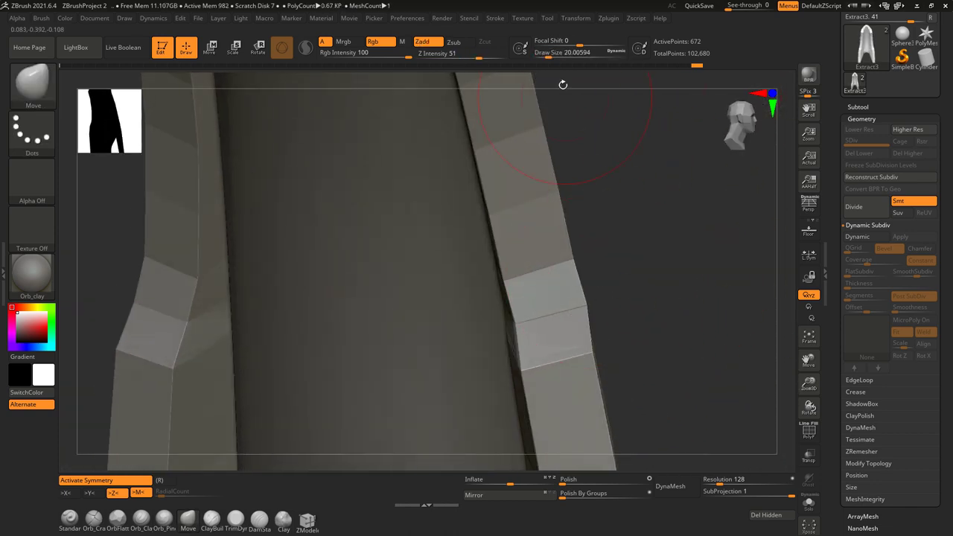
mouse_move(517, 328)
mouse_down()
mouse_move(571, 270)
mouse_move(588, 283)
mouse_move(604, 253)
mouse_move(523, 306)
mouse_move(437, 300)
mouse_move(445, 178)
mouse_move(520, 187)
mouse_move(465, 220)
mouse_move(489, 181)
mouse_move(494, 213)
mouse_move(775, 216)
mouse_up()
mouse_move(790, 313)
mouse_down()
mouse_move(538, 334)
mouse_move(549, 383)
mouse_move(529, 322)
mouse_move(522, 330)
mouse_move(532, 266)
mouse_move(749, 325)
mouse_move(529, 253)
mouse_move(516, 258)
mouse_up()
Step: Toggle the smoothing preview and wireframe overlay to check the plate's shape
key(d)
key(shift+d)
key(b)
key(Escape)
click(308, 521)
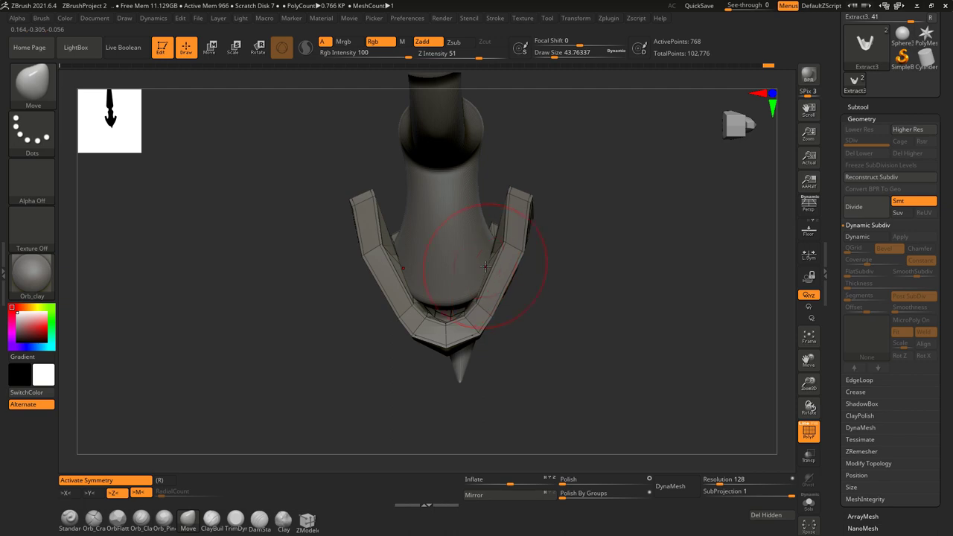
drag(541, 250, 538, 310)
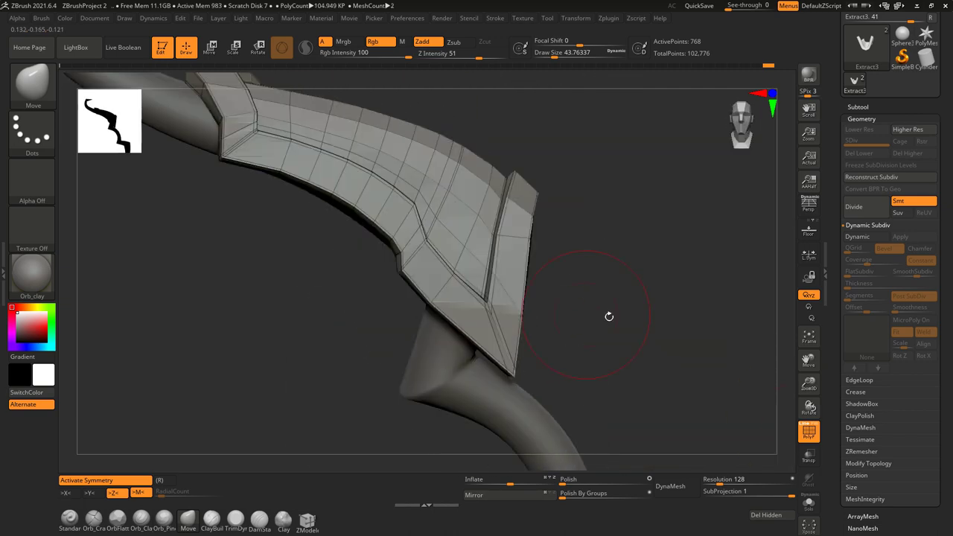
click(858, 238)
mouse_move(611, 253)
mouse_down()
mouse_move(537, 340)
mouse_move(533, 298)
mouse_move(467, 315)
mouse_move(513, 265)
mouse_move(524, 288)
mouse_move(514, 298)
mouse_move(455, 261)
mouse_move(521, 250)
mouse_move(595, 315)
mouse_move(524, 270)
mouse_up()
key(shift+d)
Step: Subdivide the plate up to SDiv level 4 for smoothly rounded edges
key(d)
mouse_move(453, 293)
mouse_down()
mouse_move(571, 206)
mouse_move(592, 373)
mouse_move(476, 170)
mouse_move(445, 177)
mouse_move(527, 87)
mouse_move(440, 277)
mouse_move(522, 223)
mouse_move(566, 313)
mouse_move(578, 286)
mouse_move(554, 238)
mouse_move(589, 273)
mouse_move(545, 340)
mouse_move(442, 358)
mouse_up()
key(d)
key(shift+f)
key(d)
key(shift+f)
key(d)
key(d)
mouse_move(473, 239)
mouse_down()
mouse_move(585, 324)
mouse_move(610, 282)
mouse_up()
Step: DynaMesh the armor plate at resolution 1760 into one even mesh
click(670, 487)
key(Return)
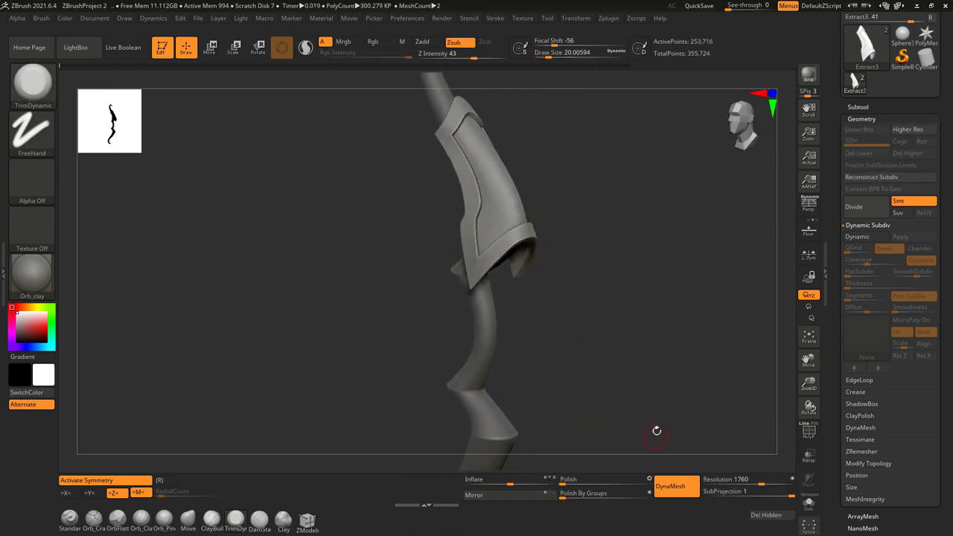
drag(549, 386, 564, 479)
mouse_move(499, 278)
right_down()
mouse_move(502, 307)
mouse_move(589, 185)
mouse_move(528, 280)
right_up()
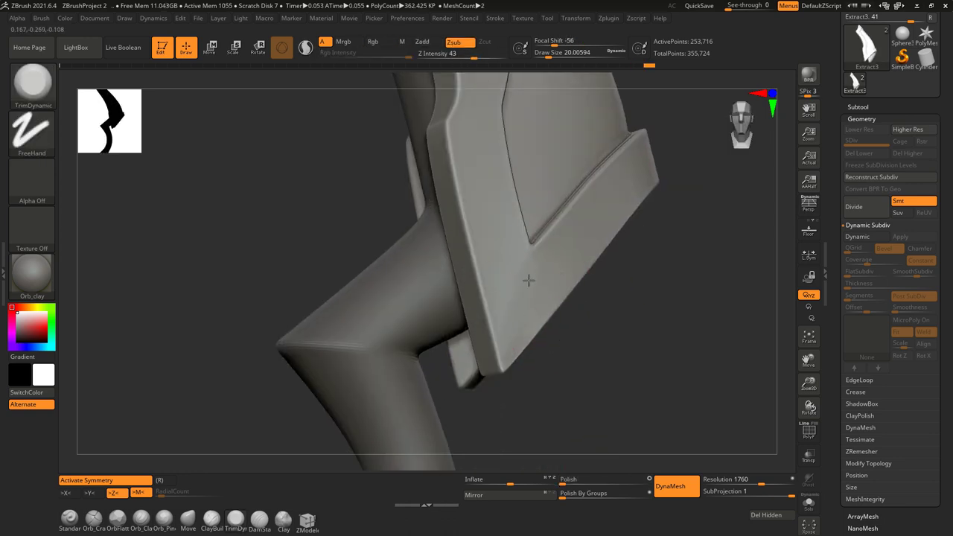
Step: Inspect the plate's corners and sides, then open Geometry > ClayPolish
mouse_move(515, 345)
right_down()
mouse_move(562, 160)
mouse_move(370, 266)
mouse_move(438, 309)
right_up()
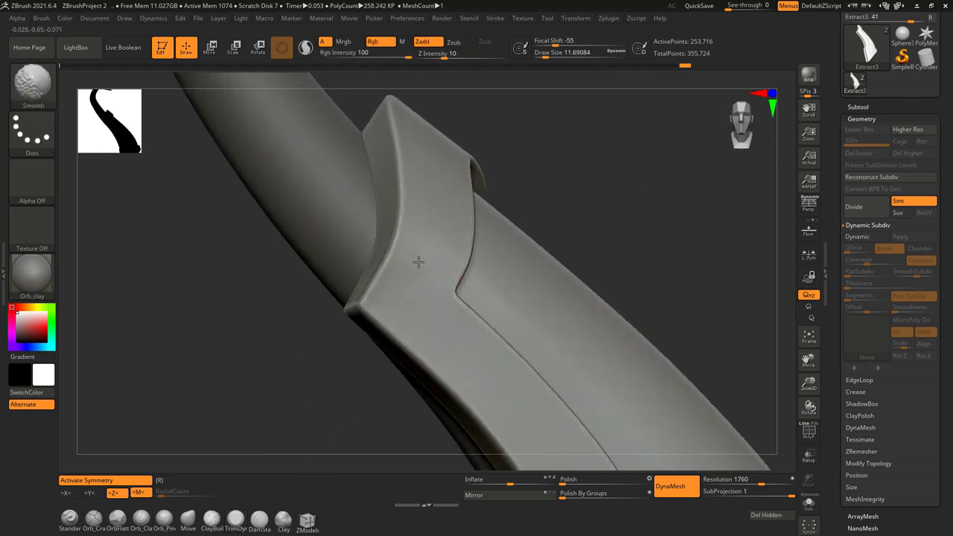
mouse_move(427, 289)
right_down()
mouse_move(436, 141)
mouse_move(452, 322)
right_up()
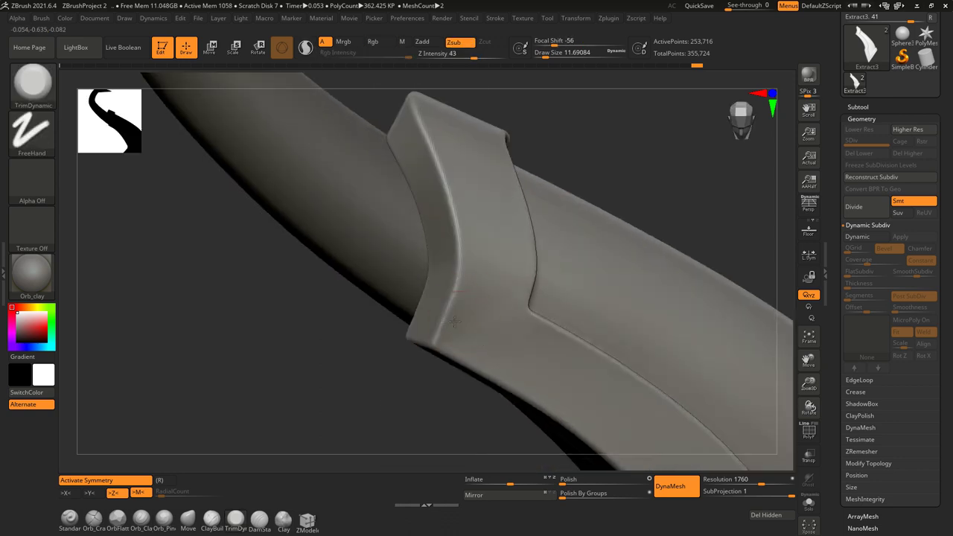
mouse_move(476, 255)
right_down()
mouse_move(432, 258)
mouse_move(447, 251)
mouse_move(440, 309)
right_up()
mouse_move(618, 270)
right_down()
mouse_move(566, 283)
mouse_move(782, 164)
right_up()
click(860, 415)
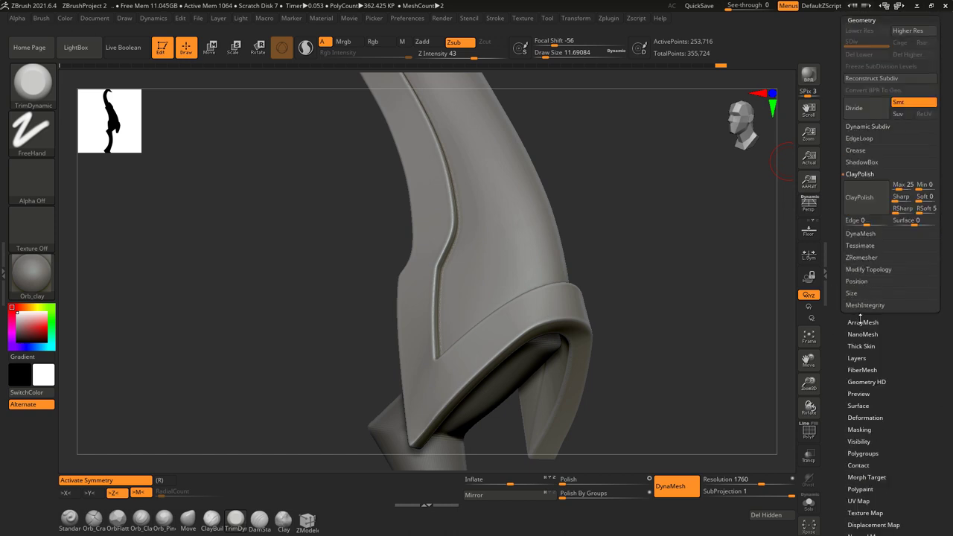
mouse_move(783, 274)
ctrl+right_down()
mouse_move(657, 277)
mouse_move(566, 298)
mouse_move(485, 340)
ctrl+right_up()
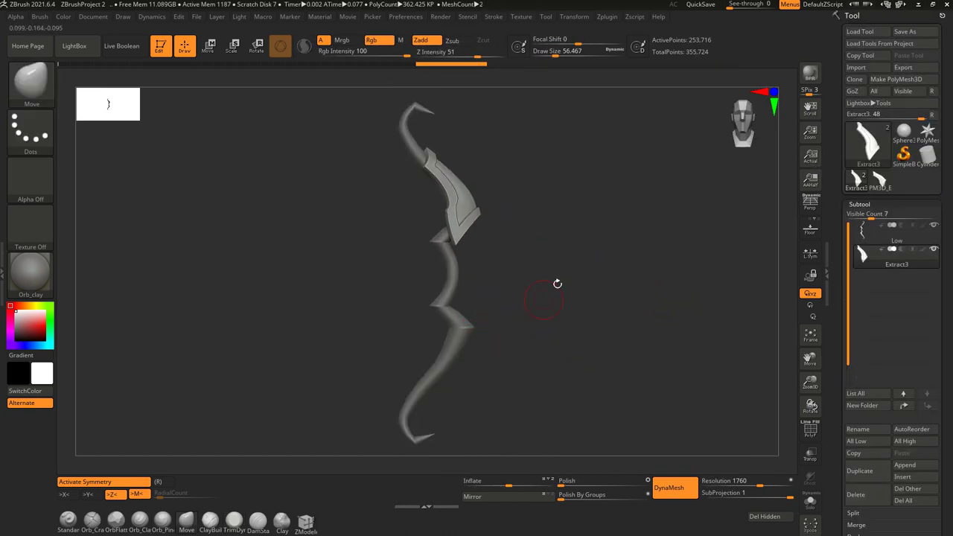
Step: Move the armor plate slightly down and right with the Transpose gizmo
mouse_move(564, 275)
ctrl+right_down()
mouse_move(511, 245)
mouse_move(553, 251)
mouse_move(489, 209)
ctrl+right_up()
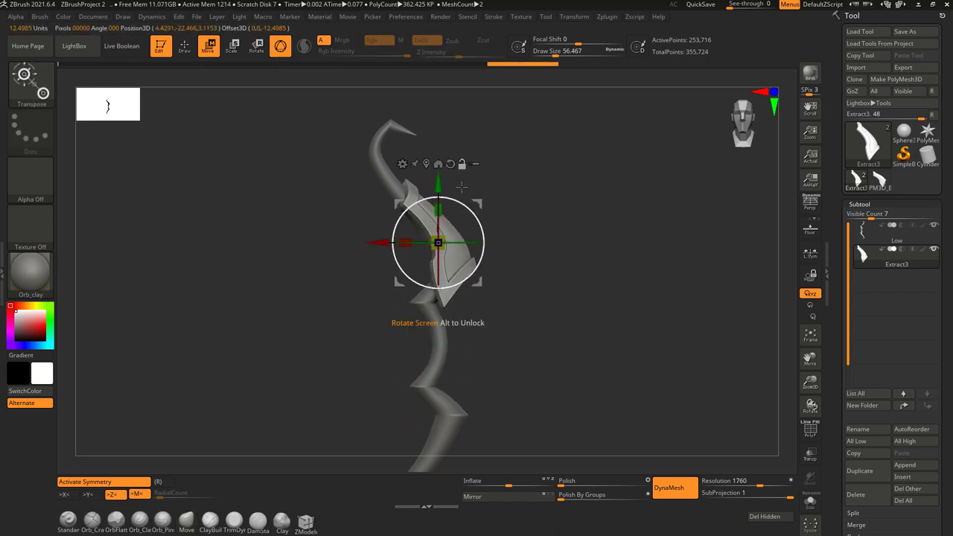
drag(477, 203, 524, 245)
right_drag(551, 227, 483, 235)
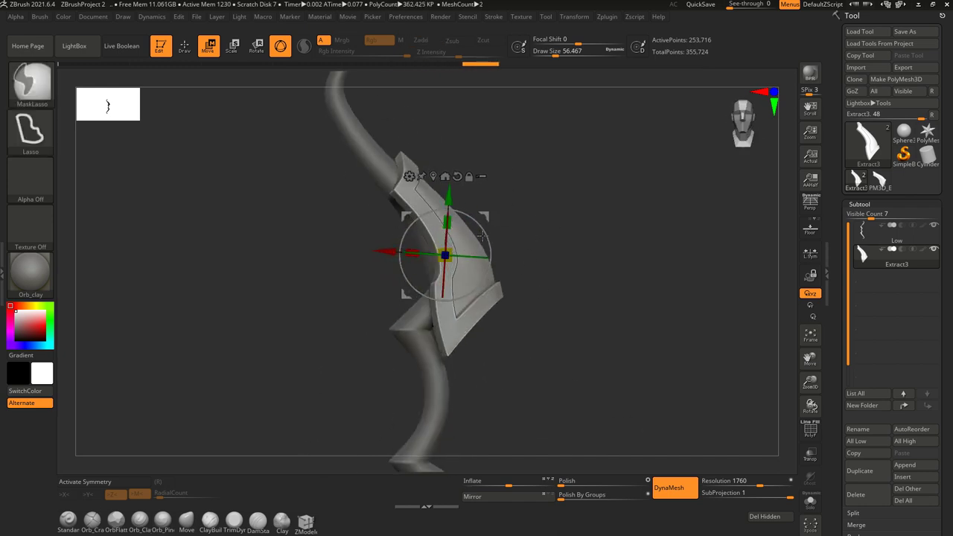
key(q)
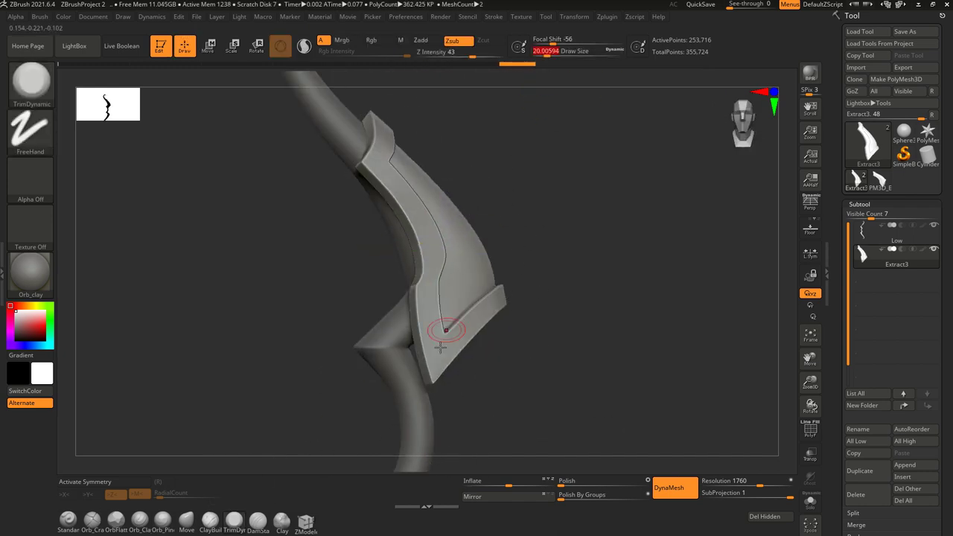
Step: Turn on X symmetry and expand the Geometry settings for the plate
right_drag(441, 348, 428, 357)
key(x)
right_drag(546, 83, 687, 319)
click(859, 204)
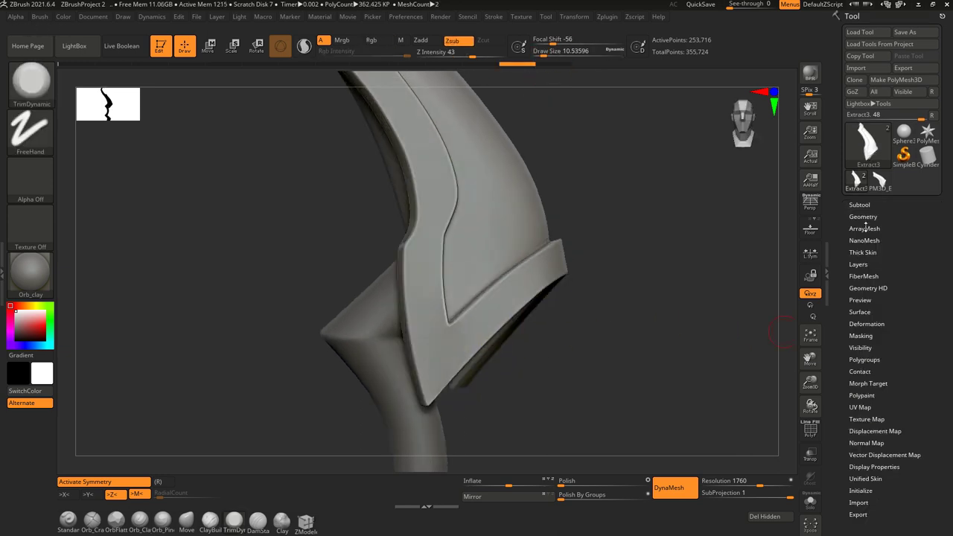
click(864, 215)
mouse_move(645, 355)
right_down()
mouse_move(447, 348)
mouse_move(445, 358)
right_up()
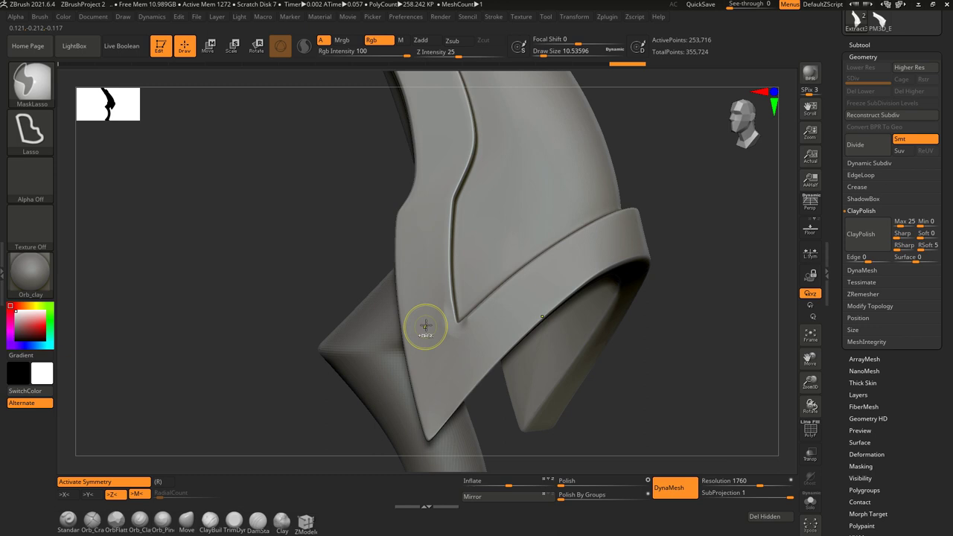
Step: Trim the plate's edges with TrimDynamic while working around it from several angles
mouse_move(425, 326)
right_down()
mouse_move(511, 320)
mouse_move(505, 310)
right_up()
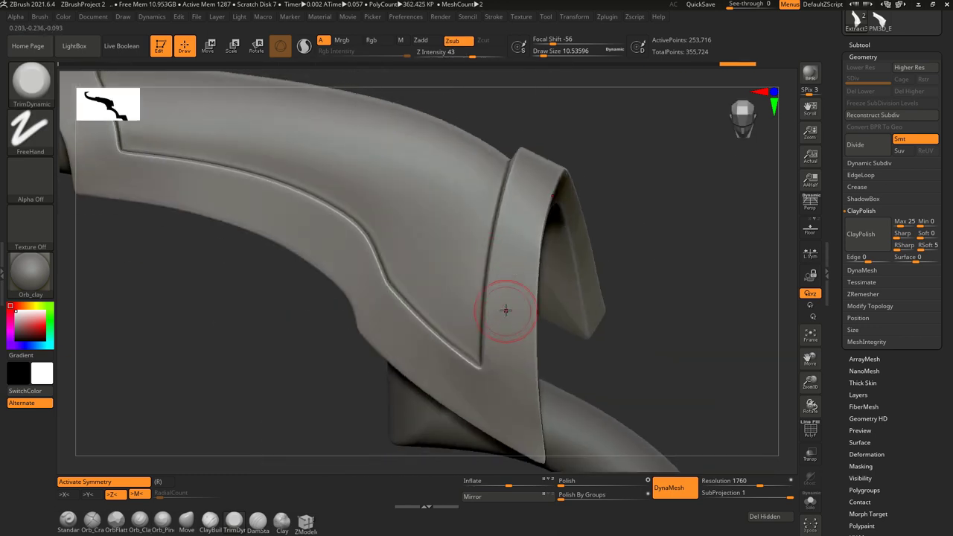
right_drag(528, 201, 526, 203)
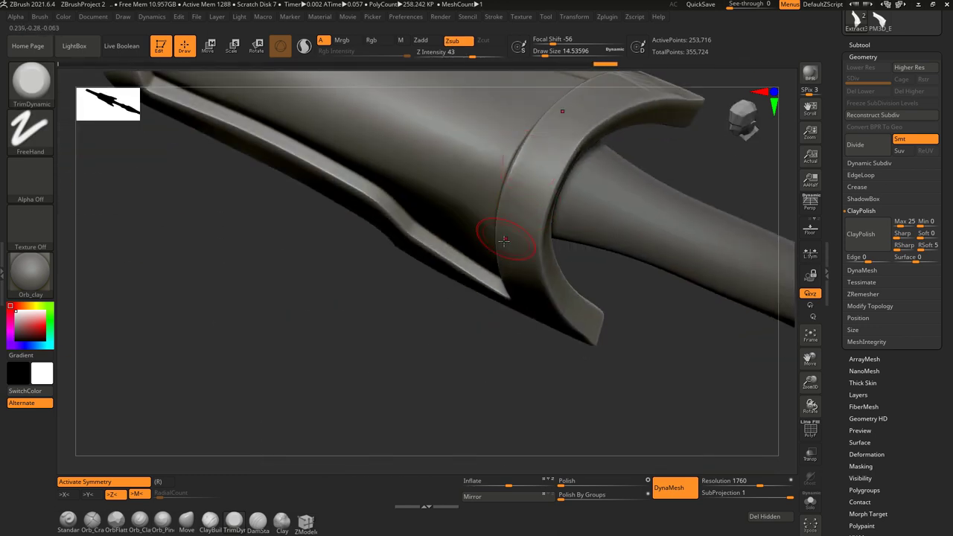
mouse_move(505, 240)
right_down()
mouse_move(494, 223)
mouse_move(468, 349)
right_up()
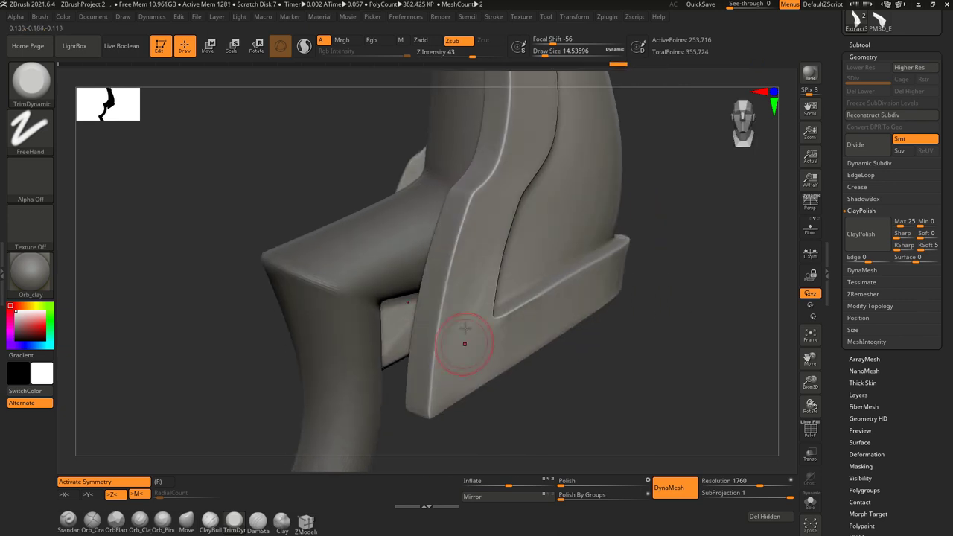
ctrl+right_drag(478, 259, 505, 205)
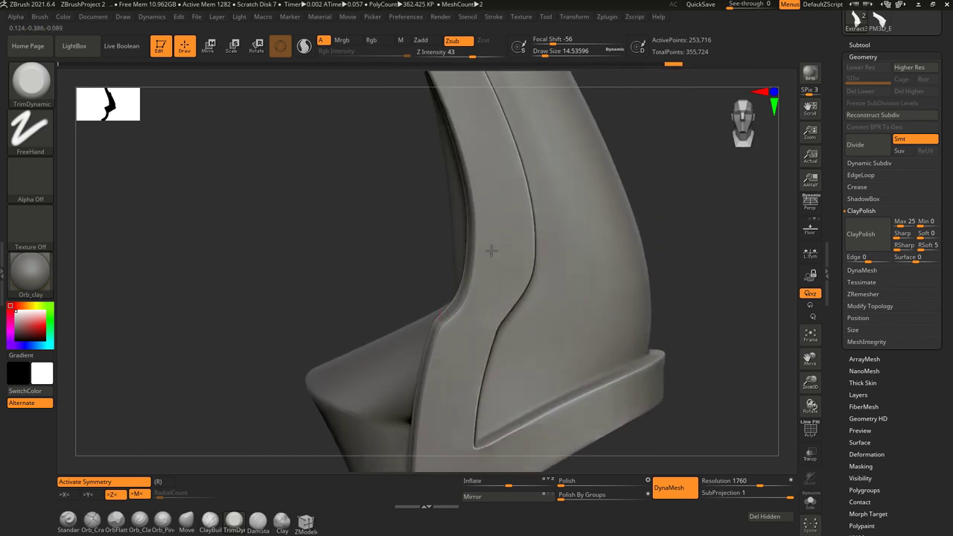
alt+right_drag(484, 274, 485, 262)
right_drag(467, 156, 401, 304)
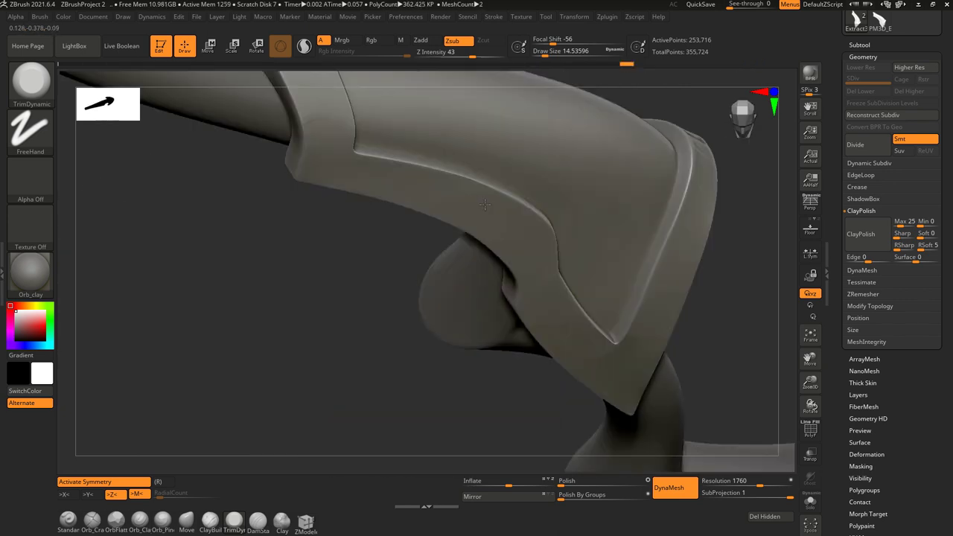
mouse_move(373, 274)
right_down()
mouse_move(439, 385)
mouse_move(409, 273)
mouse_move(417, 330)
mouse_move(433, 308)
mouse_move(421, 289)
mouse_move(427, 221)
mouse_move(402, 301)
mouse_move(359, 344)
mouse_move(502, 162)
mouse_move(446, 271)
right_up()
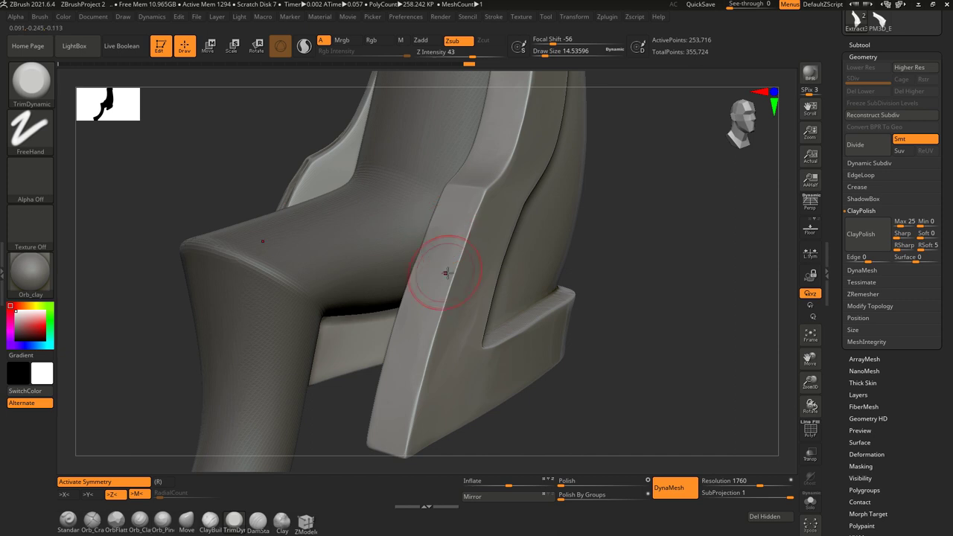
right_drag(446, 273, 412, 364)
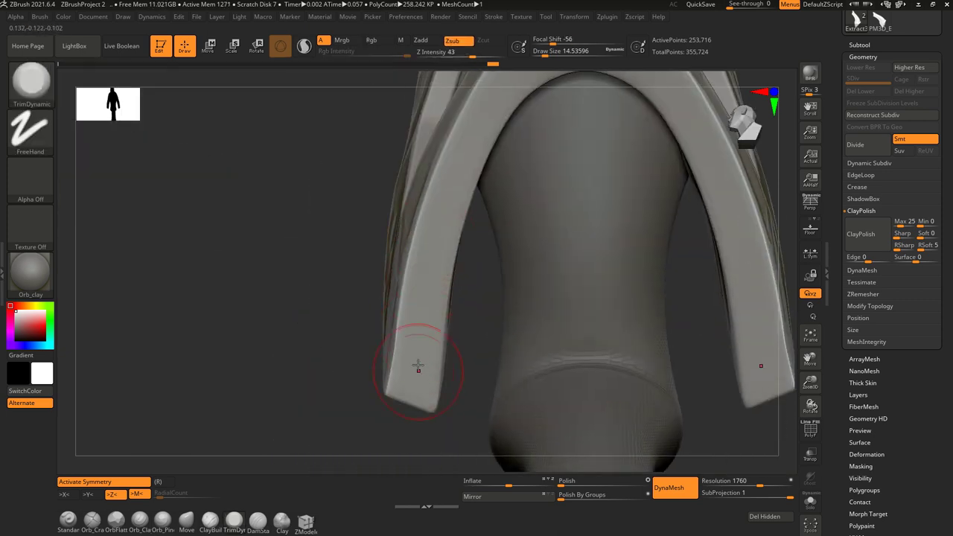
Step: Mask part of the plate with MaskLasso, then Solo the plate
key(ctrl)
right_drag(426, 288, 457, 265)
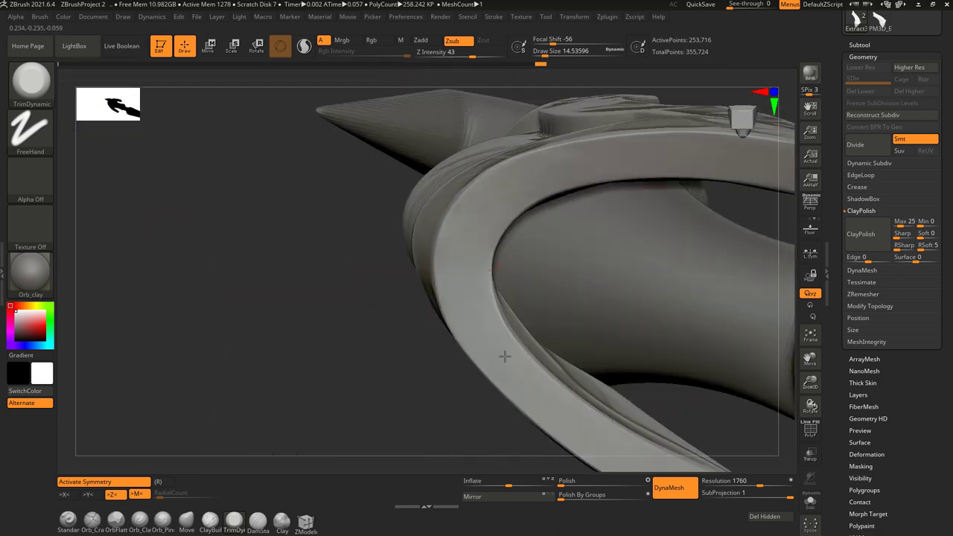
mouse_move(504, 199)
right_down()
mouse_move(643, 222)
mouse_move(529, 184)
right_up()
mouse_move(490, 312)
right_down()
mouse_move(528, 277)
mouse_move(511, 298)
mouse_move(426, 273)
mouse_move(424, 338)
mouse_move(457, 217)
mouse_move(447, 296)
mouse_move(485, 280)
mouse_move(477, 298)
right_up()
click(810, 502)
mouse_move(664, 398)
alt+right_down()
mouse_move(447, 281)
mouse_move(458, 216)
mouse_move(507, 246)
mouse_move(517, 266)
mouse_move(491, 240)
alt+right_up()
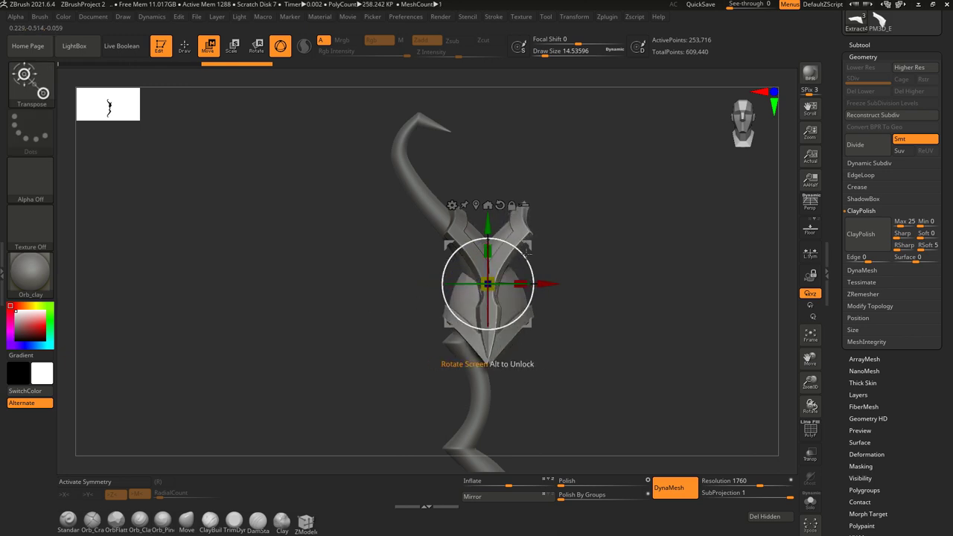
Step: Frame the tip plate and place a Gizmo3D deformer cage on it
right_drag(533, 247, 365, 200)
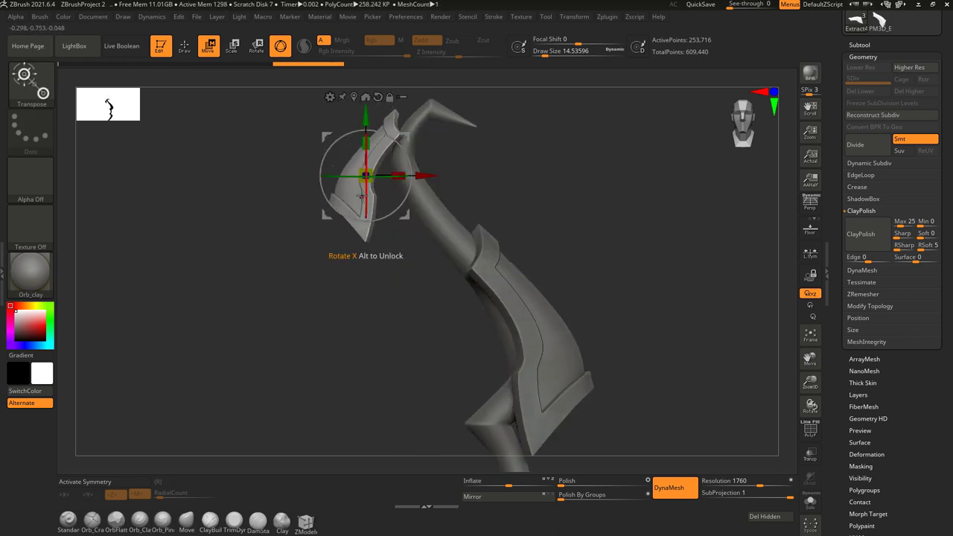
mouse_move(411, 152)
right_down()
mouse_move(436, 134)
mouse_move(452, 181)
mouse_move(437, 230)
right_up()
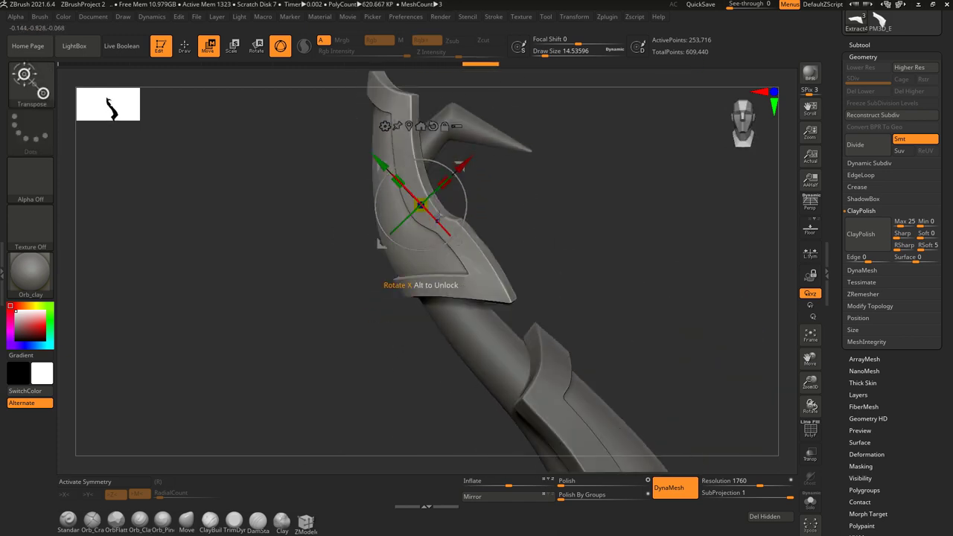
right_drag(453, 165, 439, 223)
click(403, 201)
click(457, 223)
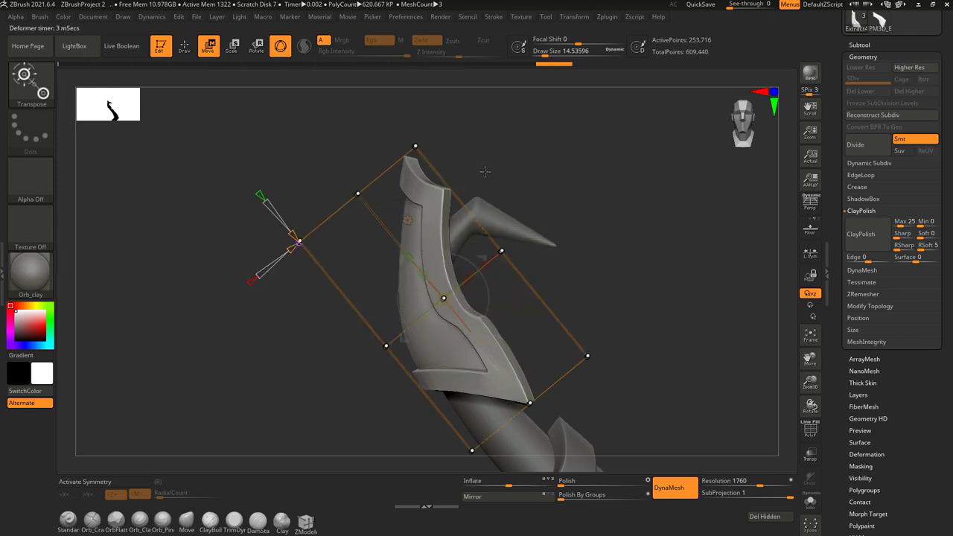
key(ctrl+z)
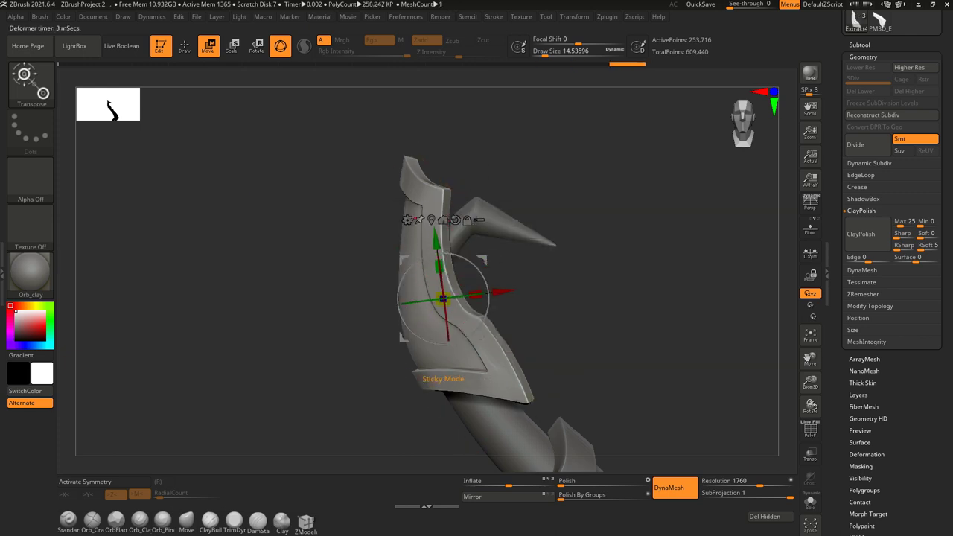
key(ctrl+shift+z)
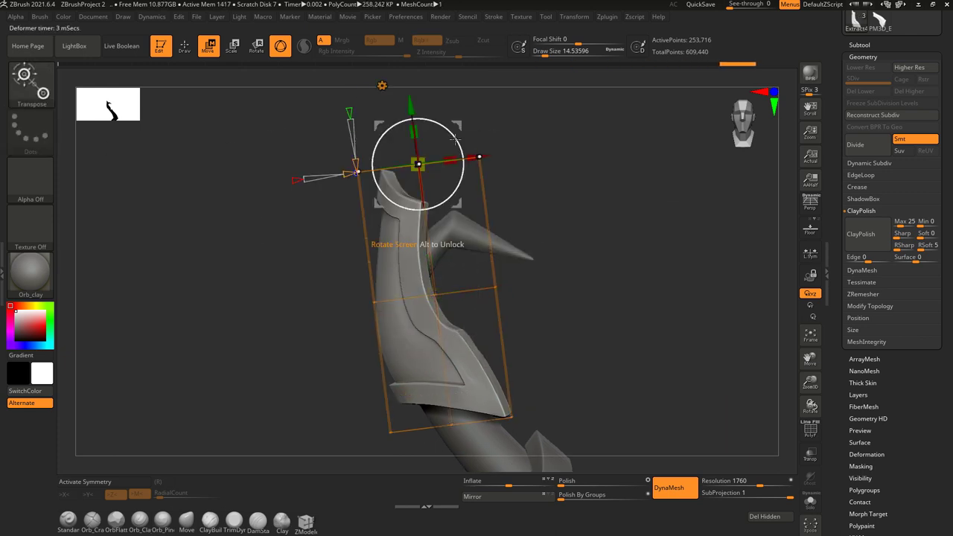
Step: Bend the tip plate with a Bend Arc deformer to follow the limb curve
drag(455, 139, 498, 120)
key(ctrl+z)
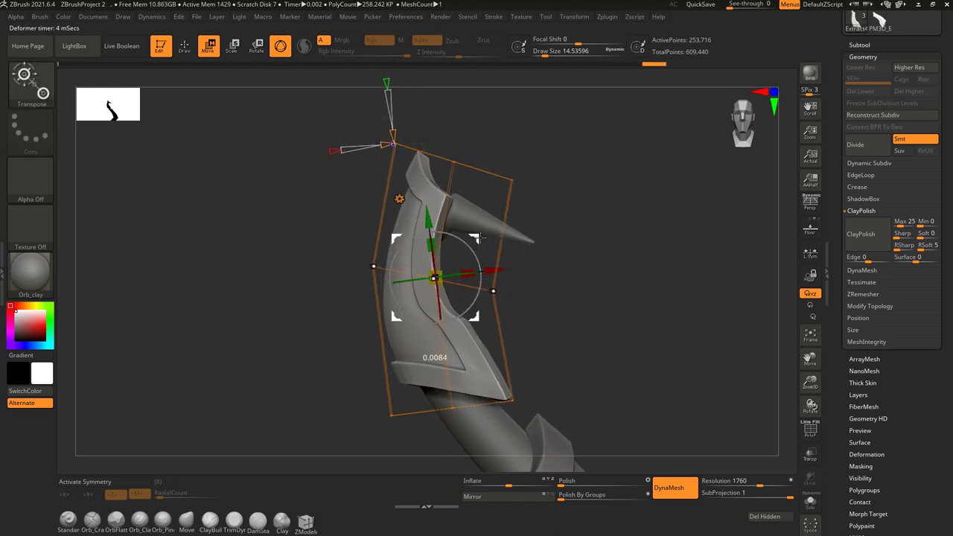
drag(480, 238, 481, 213)
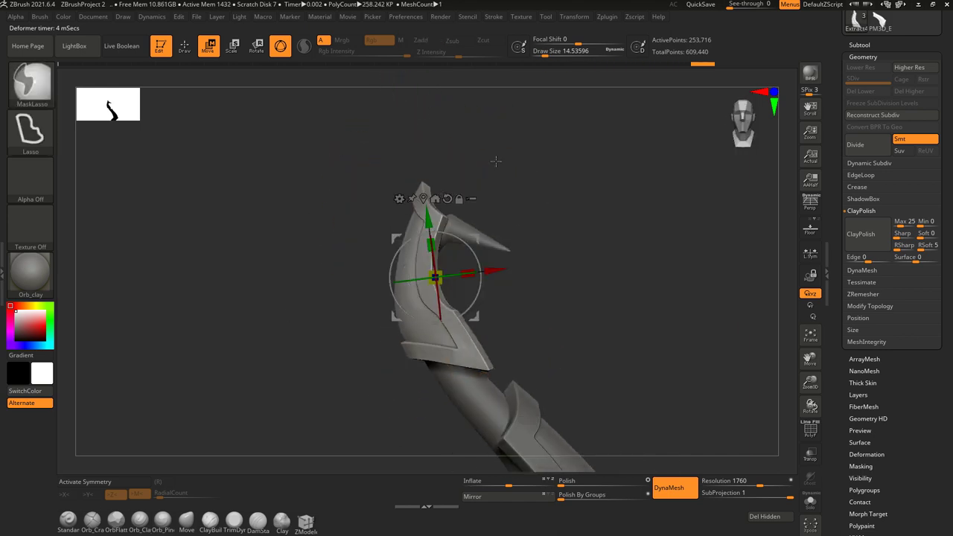
click(443, 209)
click(442, 206)
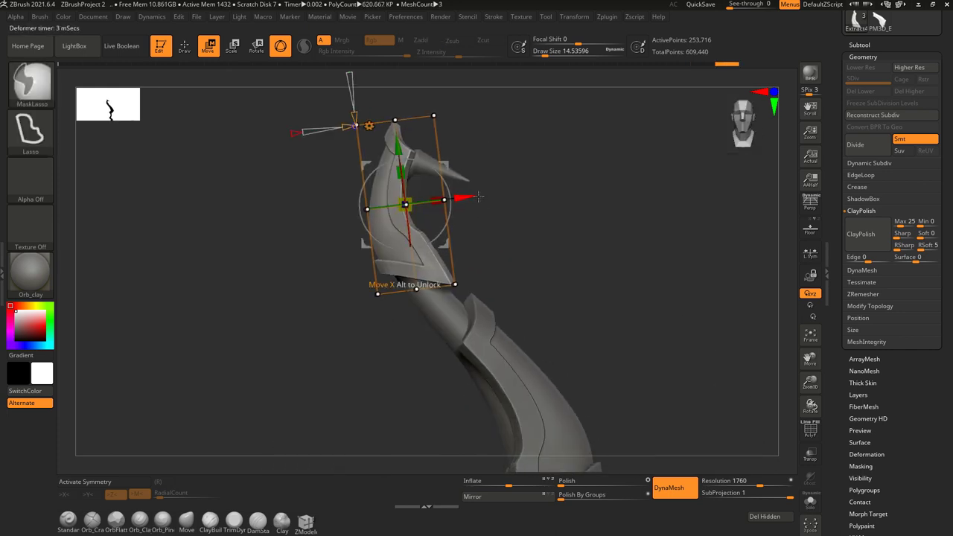
mouse_move(443, 209)
mouse_down()
mouse_move(503, 240)
mouse_move(476, 187)
mouse_move(492, 171)
mouse_up()
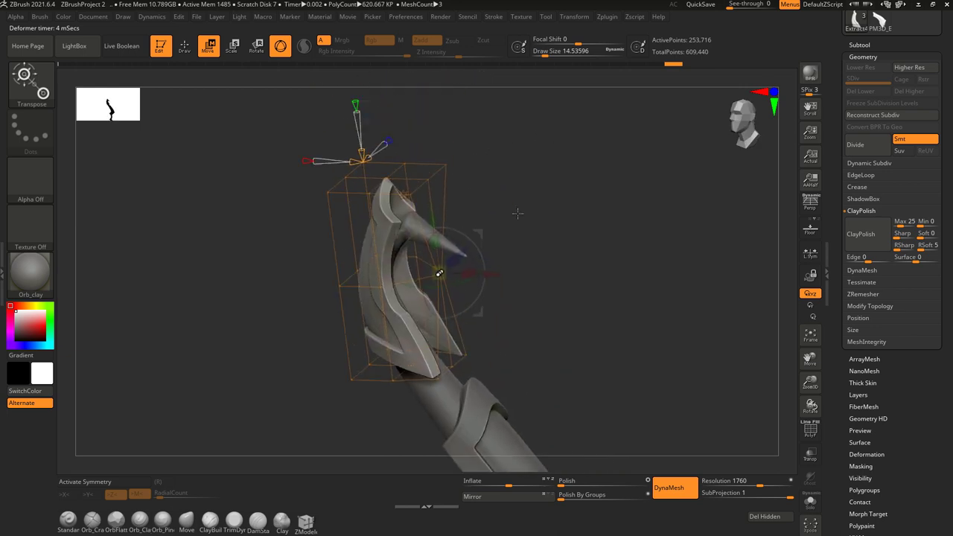
Step: Return to the transform gizmo, check the plate front and side, and select the limb
click(482, 188)
click(481, 188)
mouse_move(482, 243)
mouse_down()
mouse_move(532, 221)
mouse_move(481, 234)
mouse_move(511, 213)
mouse_move(416, 254)
mouse_up()
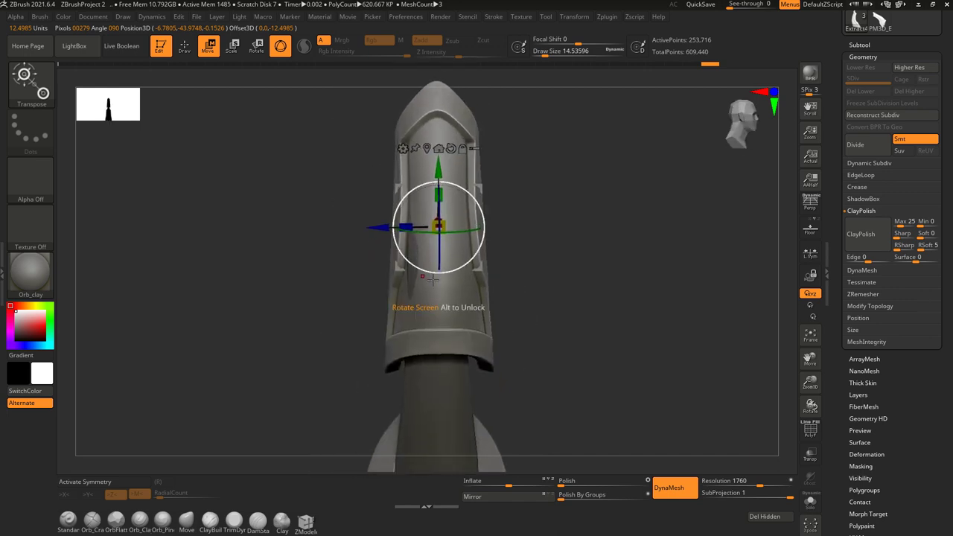
mouse_move(504, 251)
mouse_down()
mouse_move(564, 219)
mouse_move(607, 213)
mouse_move(462, 272)
mouse_move(493, 261)
mouse_move(496, 304)
mouse_move(447, 342)
mouse_up()
click(237, 520)
Step: Frame the outer limb plate and expand the Stroke LazyMouse settings
mouse_move(321, 417)
mouse_down()
mouse_move(455, 196)
mouse_move(469, 268)
mouse_up()
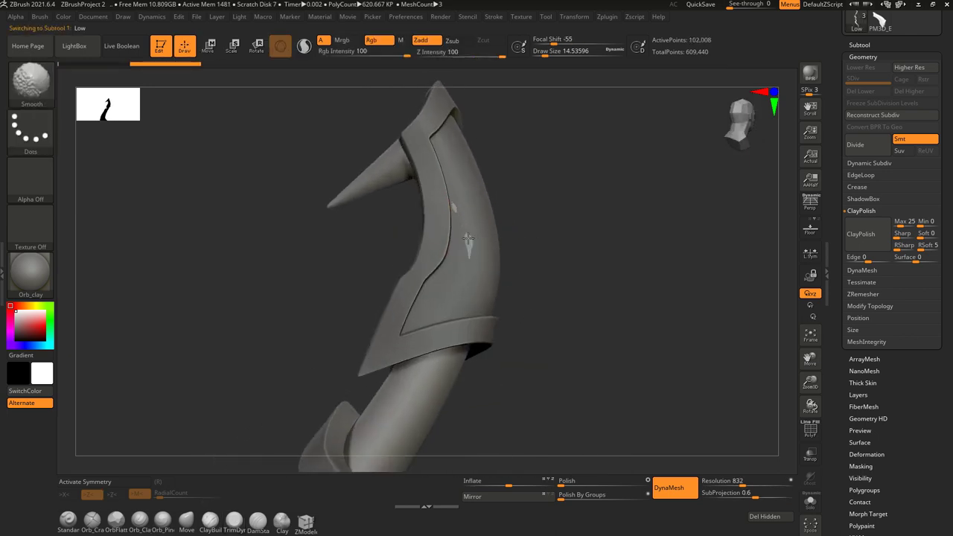
mouse_move(458, 207)
mouse_down()
mouse_move(566, 268)
mouse_move(576, 294)
mouse_move(549, 218)
mouse_move(596, 209)
mouse_move(529, 193)
mouse_move(481, 259)
mouse_up()
mouse_move(572, 213)
mouse_down()
mouse_move(477, 251)
mouse_move(464, 230)
mouse_move(502, 179)
mouse_move(411, 198)
mouse_up()
right_drag(411, 197, 426, 211)
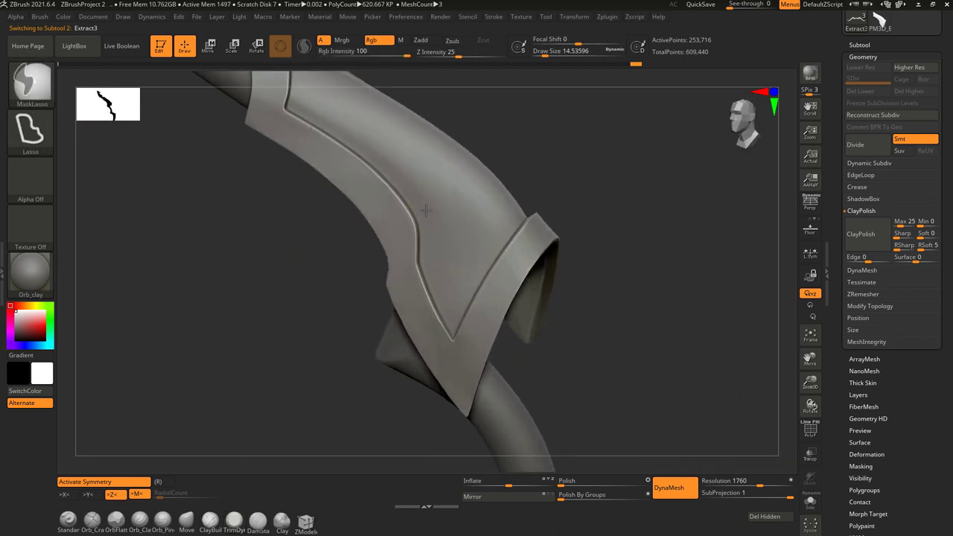
click(493, 16)
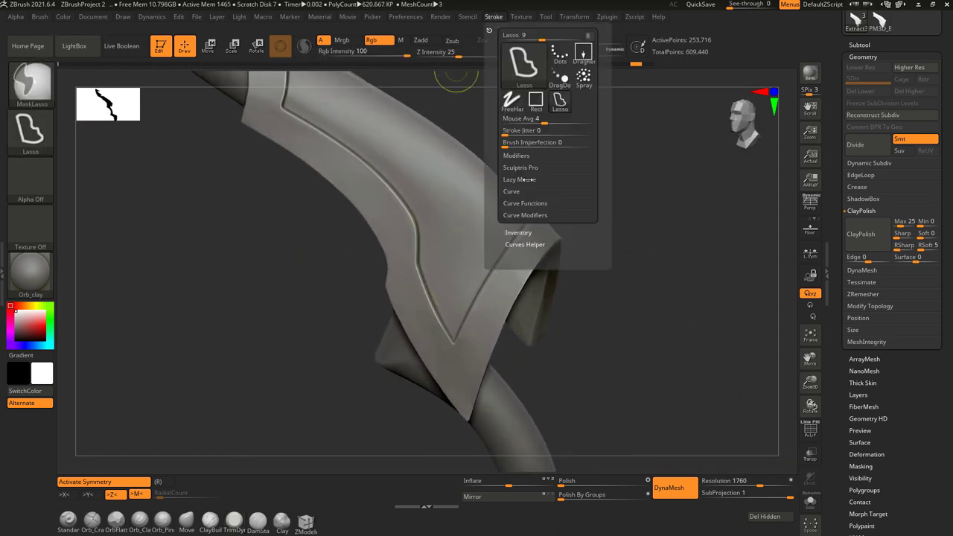
click(520, 180)
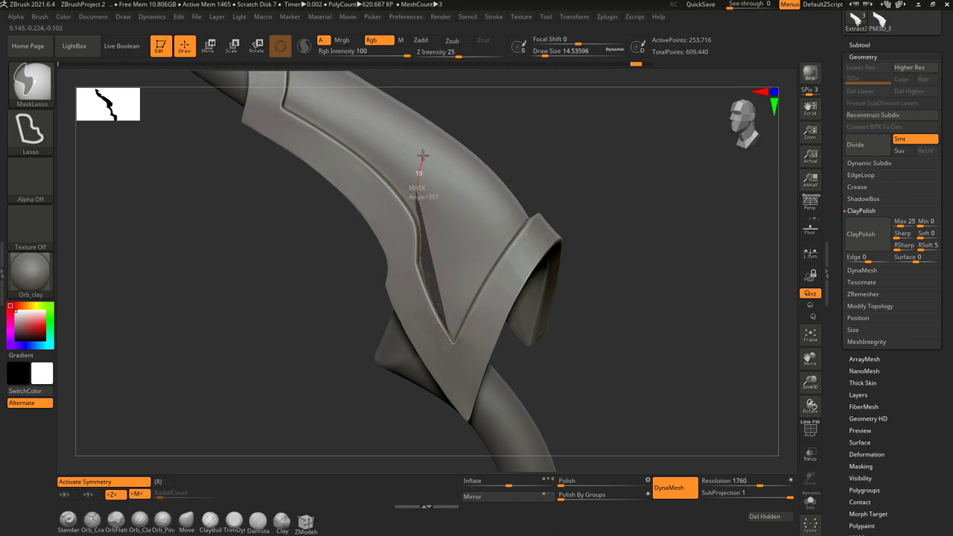
Step: Lasso-mask the recessed panel and preview an extraction at 0.00985 thickness
right_drag(566, 104, 450, 320)
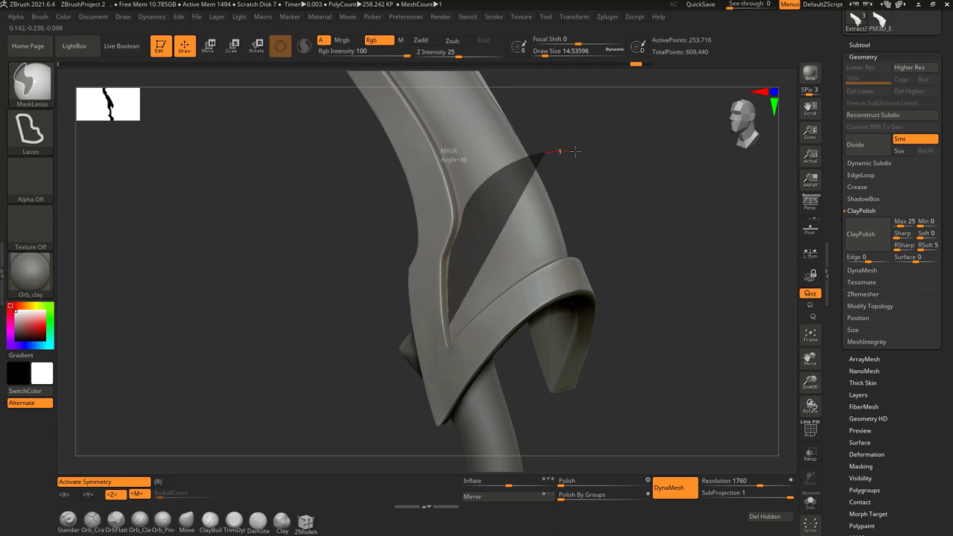
ctrl+drag(567, 159, 447, 314)
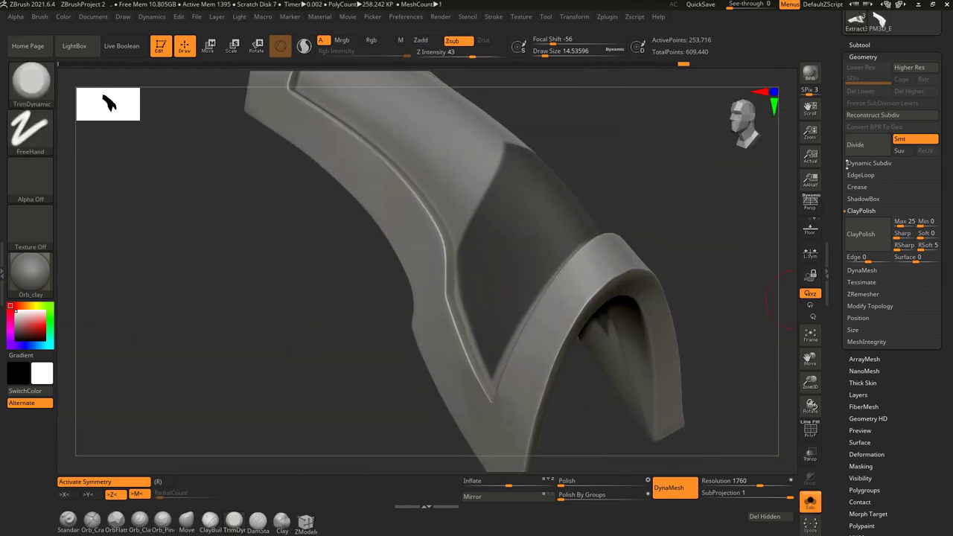
click(858, 252)
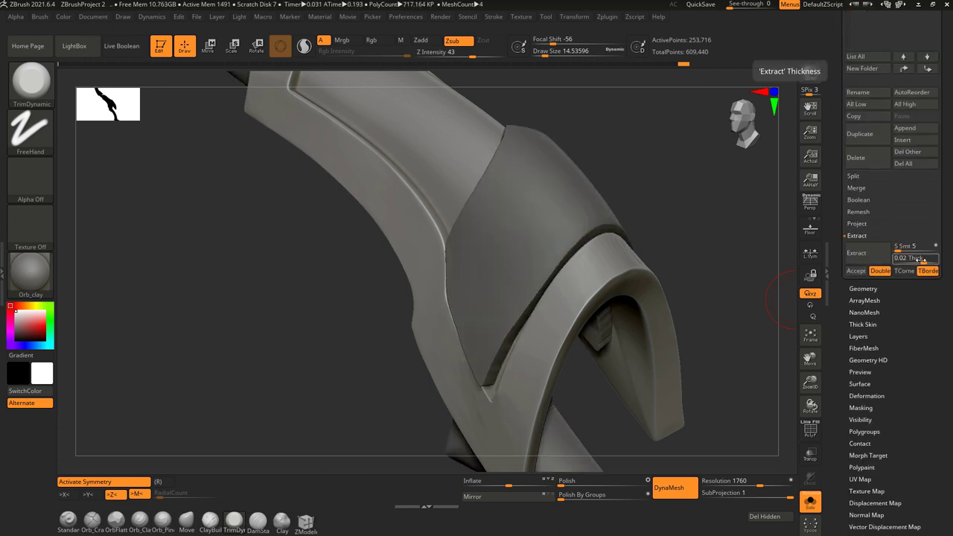
click(923, 259)
click(875, 258)
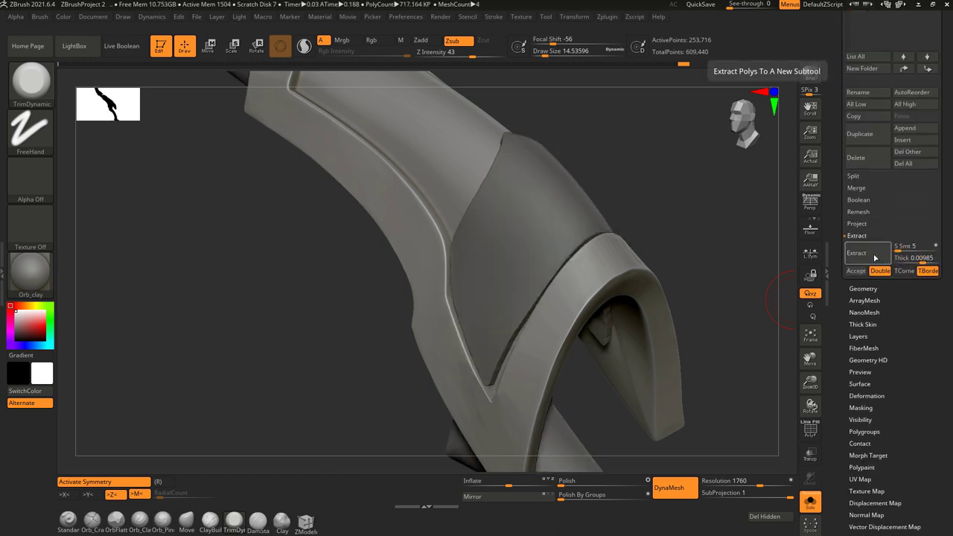
drag(719, 336, 745, 228)
mouse_move(702, 206)
ctrl+mouse_down()
mouse_move(693, 434)
mouse_move(634, 325)
ctrl+mouse_up()
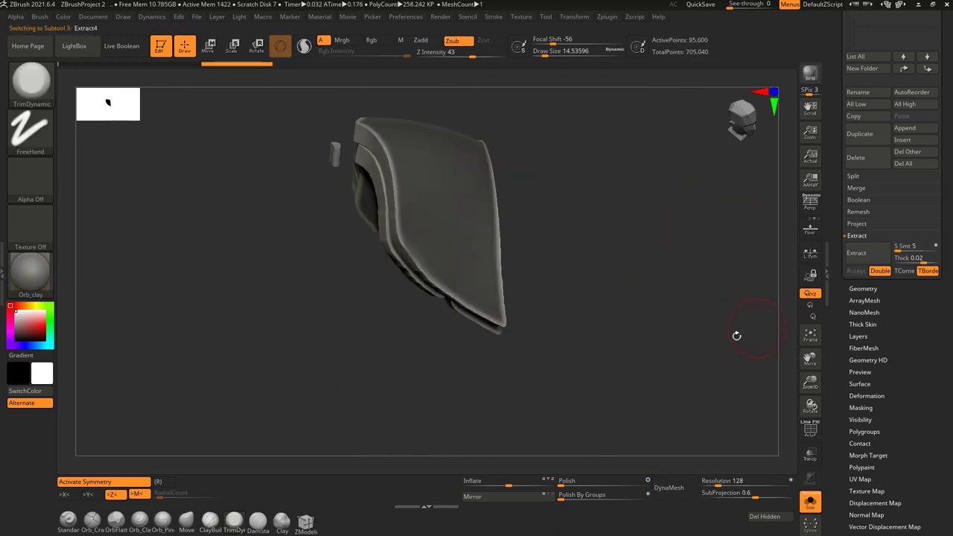
Step: Accept the extracted shell as a subtool, display it double-sided, and unhide all meshes
alt+click(734, 334)
key(shift+f)
drag(624, 378, 658, 233)
scroll(857, 343, down, 5)
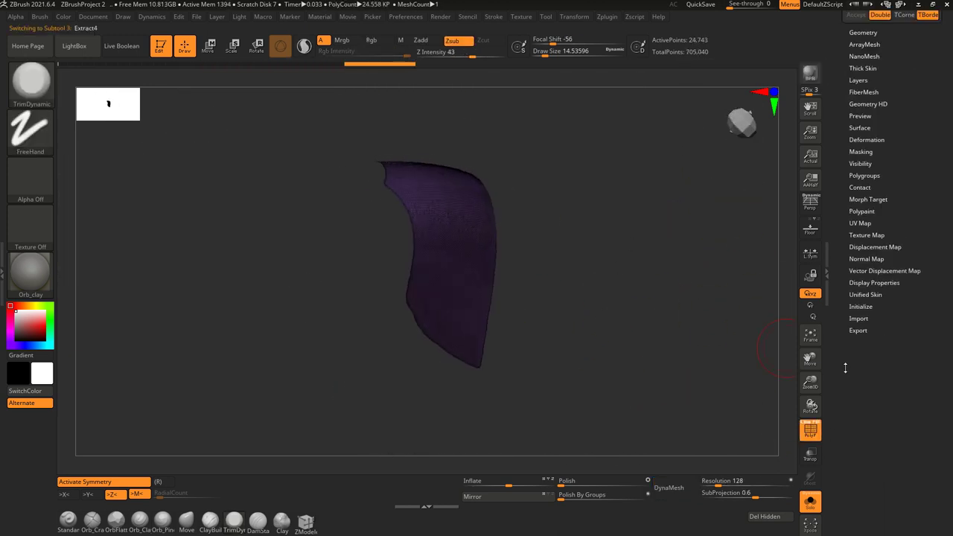
click(857, 277)
mouse_move(752, 187)
mouse_down()
mouse_move(717, 209)
mouse_move(662, 304)
mouse_up()
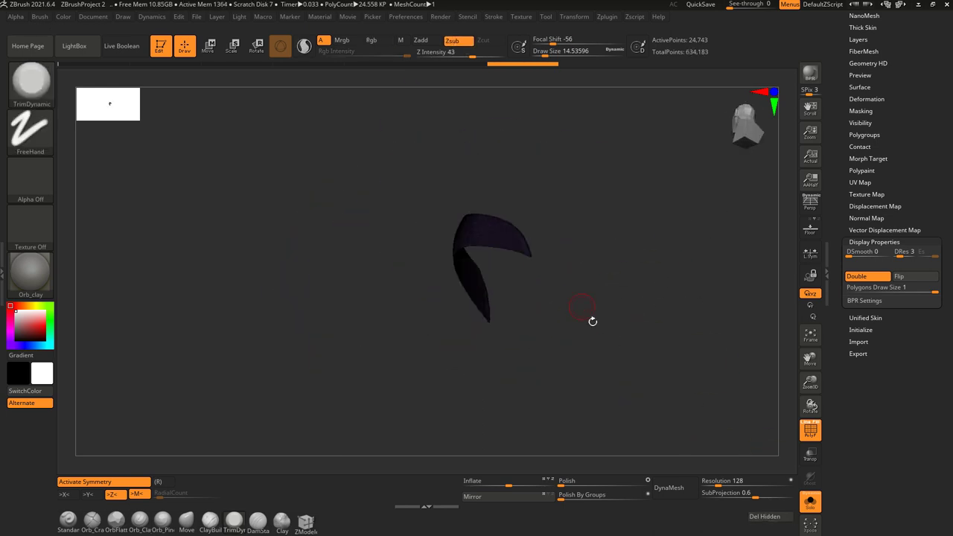
mouse_move(575, 340)
mouse_down()
mouse_move(569, 261)
mouse_move(230, 462)
mouse_up()
key(ctrl+shift+s)
scroll(886, 223, up, 2)
drag(670, 298, 745, 298)
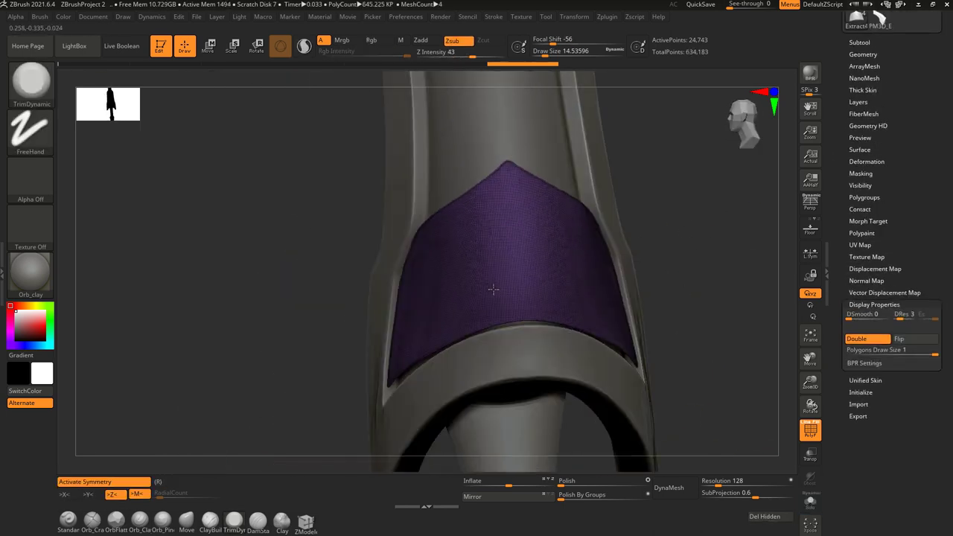
Step: Remesh the panel shell with ZRemesher at Half density
click(863, 55)
click(857, 292)
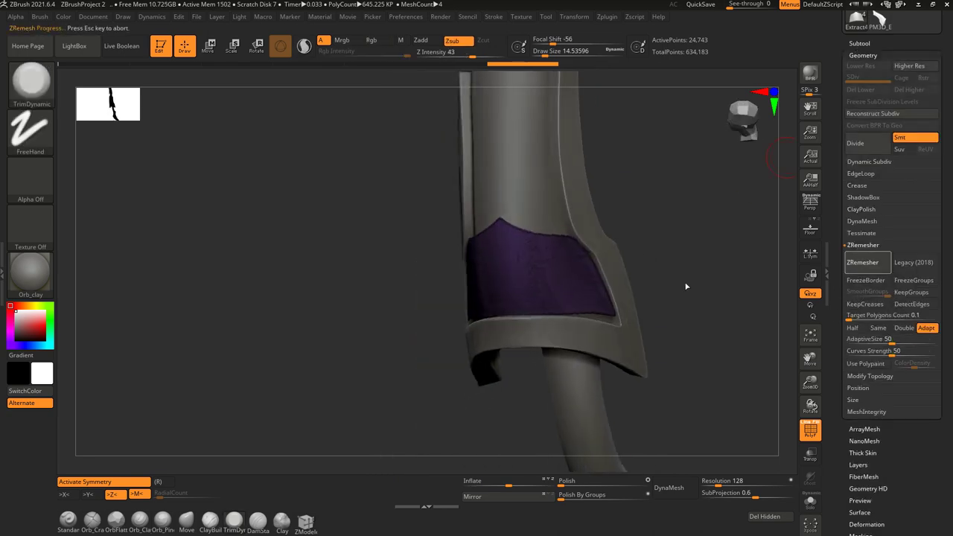
mouse_move(698, 270)
mouse_down()
mouse_move(536, 257)
mouse_move(775, 249)
mouse_up()
click(863, 262)
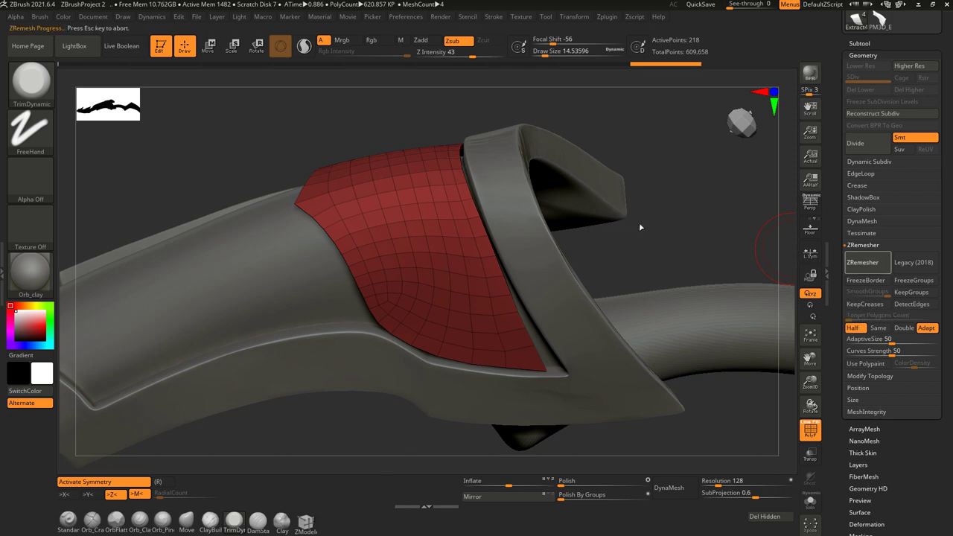
drag(681, 241, 715, 239)
mouse_move(753, 263)
mouse_down()
mouse_move(665, 196)
mouse_move(586, 255)
mouse_move(485, 250)
mouse_up()
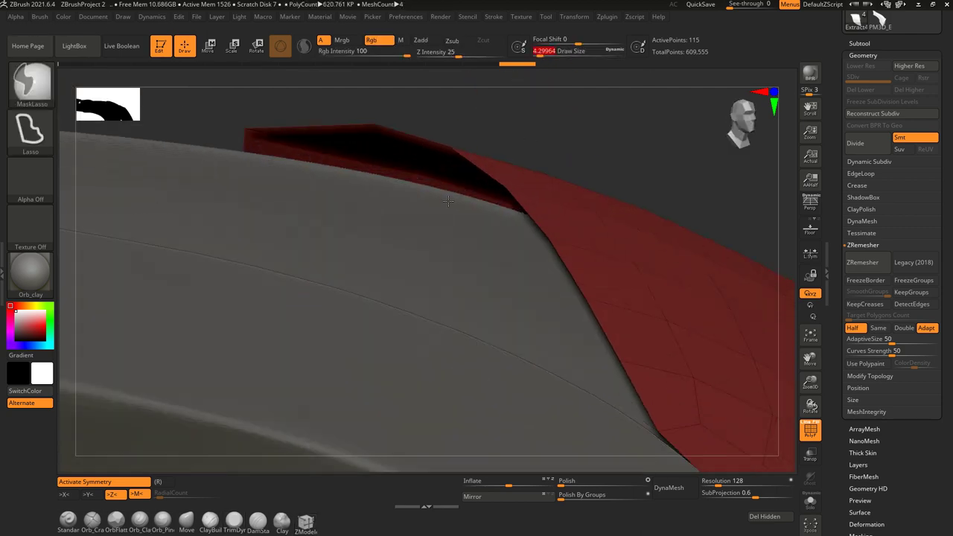
mouse_move(561, 115)
mouse_down()
mouse_move(479, 188)
mouse_move(351, 149)
mouse_up()
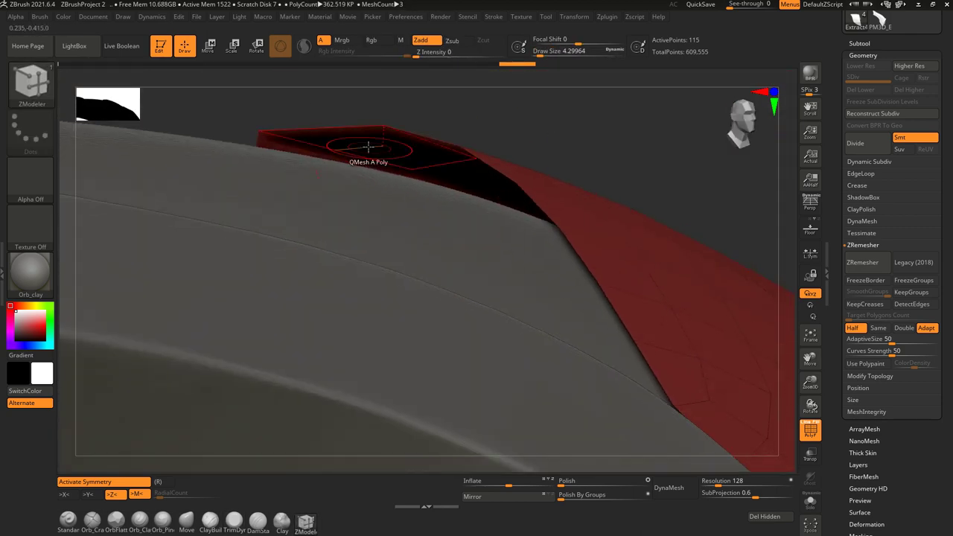
Step: Reshape the panel's upper border strip with a ZModeler QMesh polyloop edit
key(space)
click(389, 171)
drag(394, 197, 441, 121)
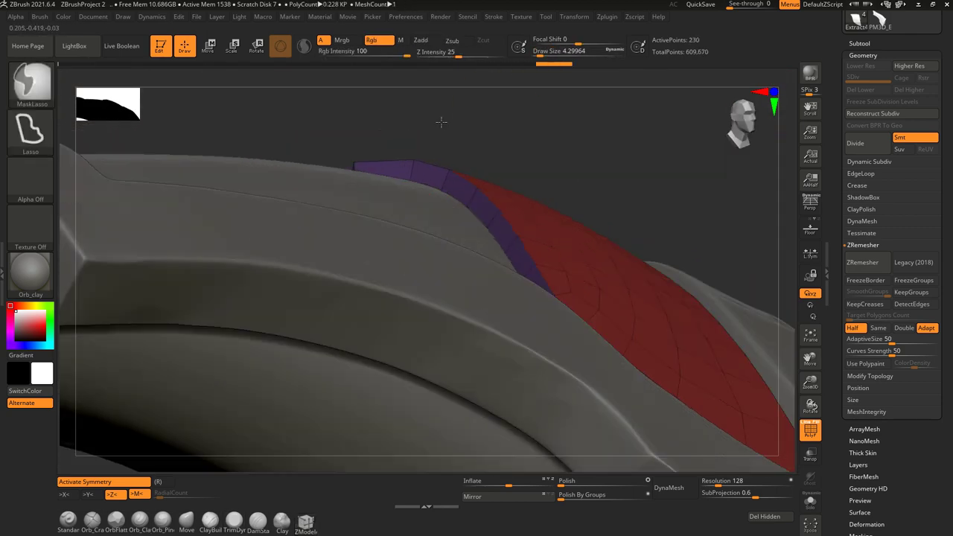
click(437, 186)
drag(436, 185, 351, 143)
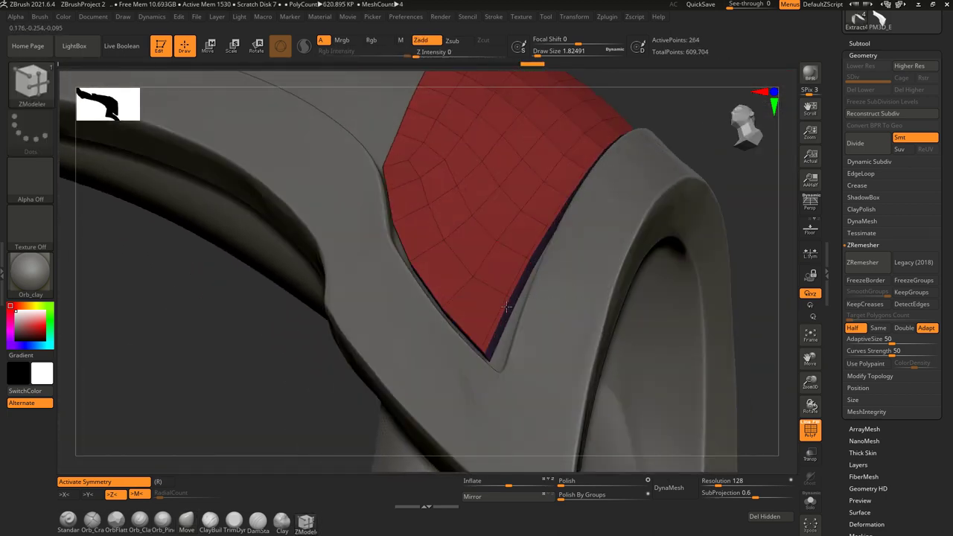
Step: Isolate the new panel with Solo and switch to the Transpose gizmo
click(810, 504)
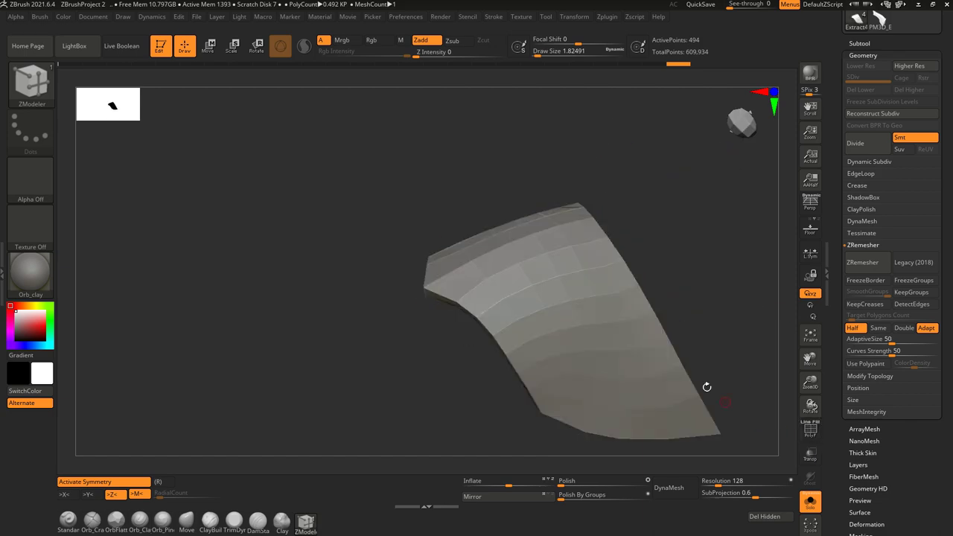
alt+drag(769, 428, 671, 295)
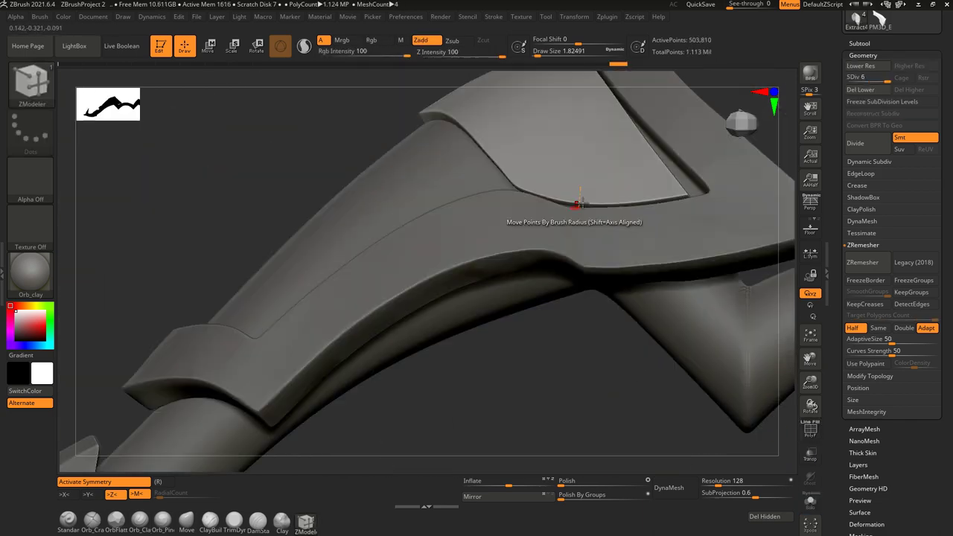
key(w)
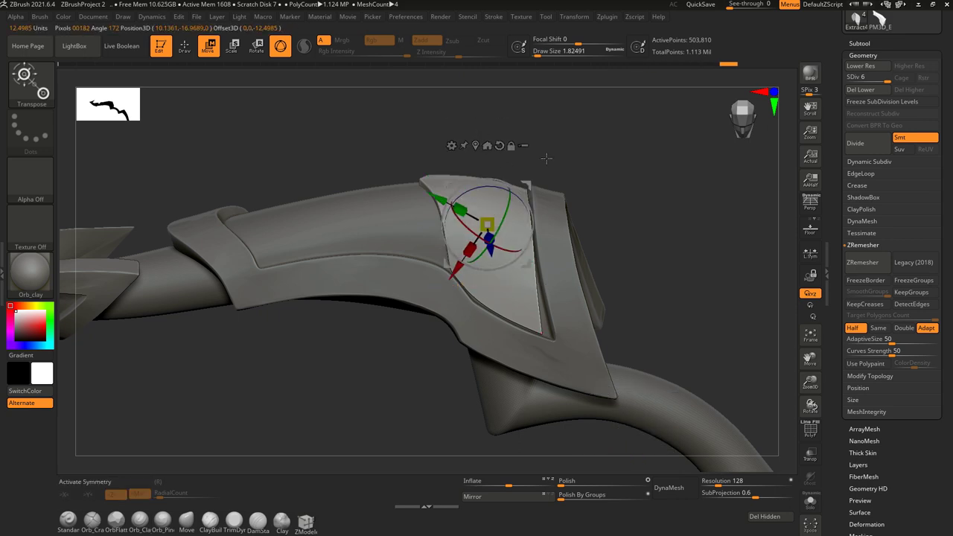
Step: Orbit around the limb plates to check the new plate's placement
drag(546, 158, 561, 221)
mouse_move(640, 295)
mouse_down()
mouse_move(579, 258)
mouse_move(546, 190)
mouse_up()
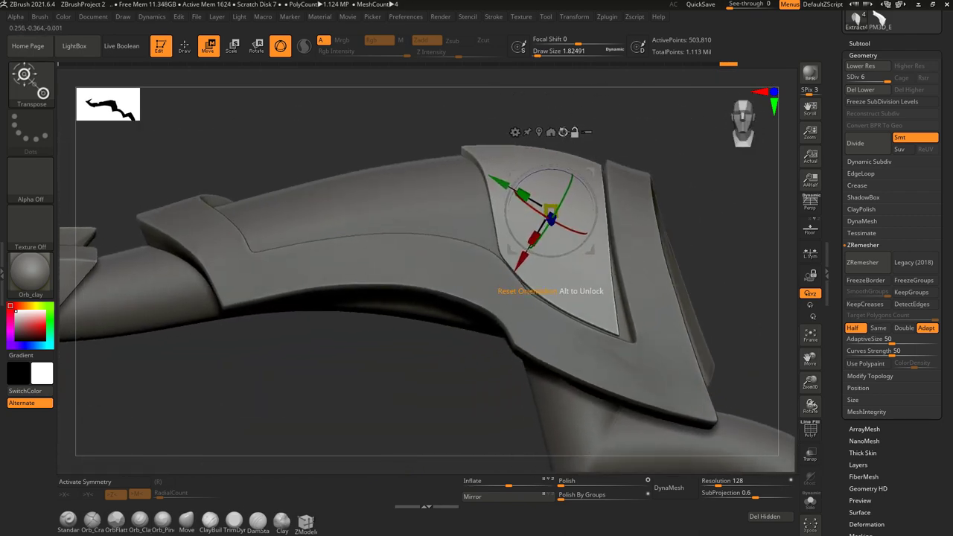
drag(569, 146, 603, 194)
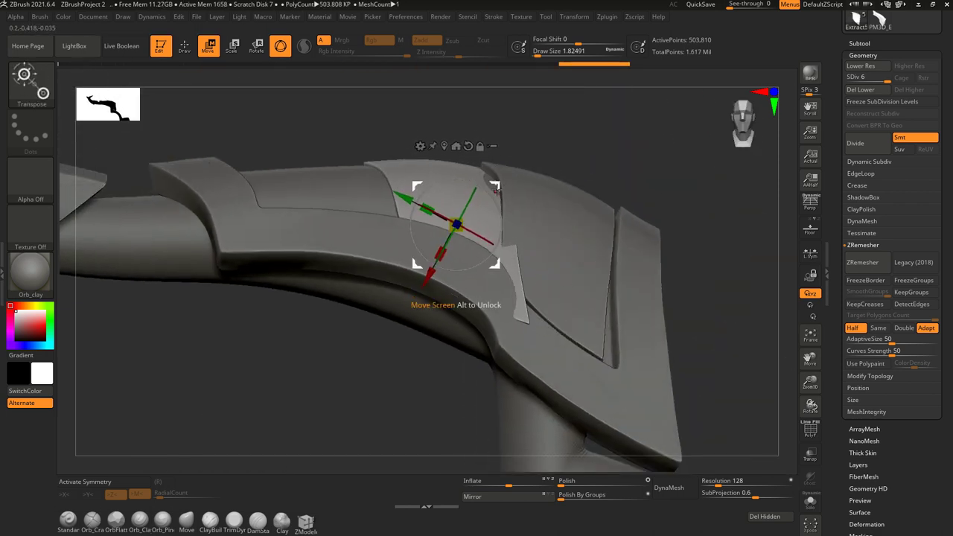
mouse_move(497, 177)
mouse_down()
mouse_move(476, 184)
mouse_move(513, 235)
mouse_up()
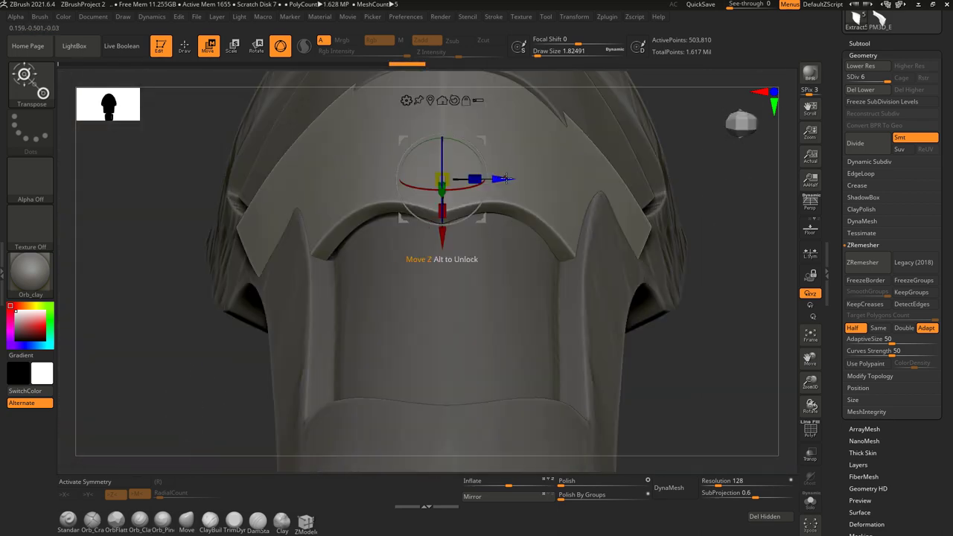
drag(511, 177, 501, 219)
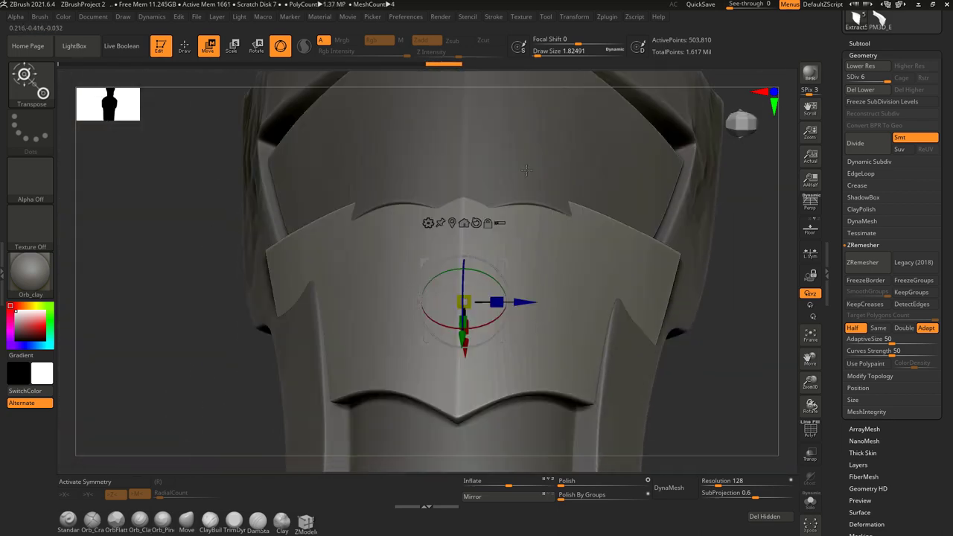
drag(501, 406, 566, 142)
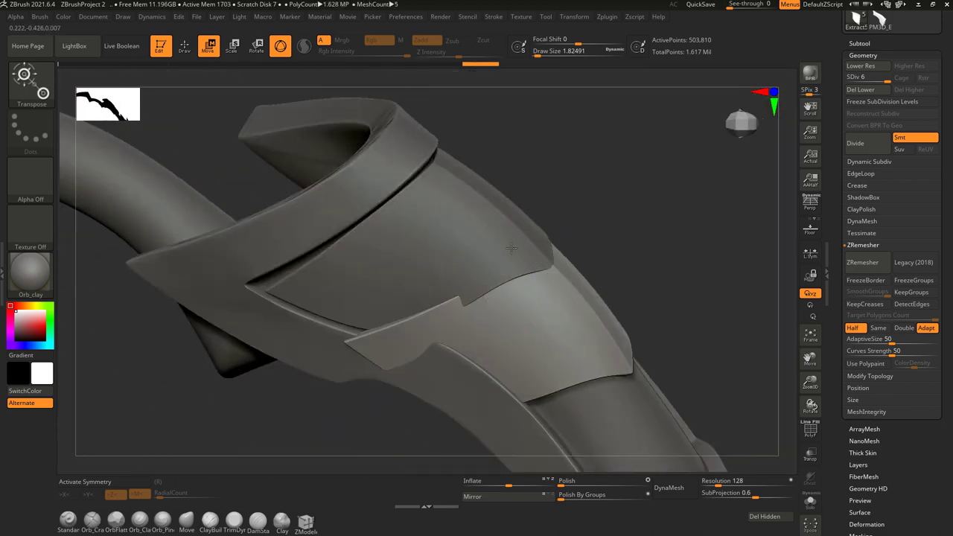
mouse_move(566, 142)
mouse_down()
mouse_move(460, 316)
mouse_move(475, 346)
mouse_up()
Step: Switch to the Move brush (BMV) and turn on X symmetry
key(b)
key(m)
key(v)
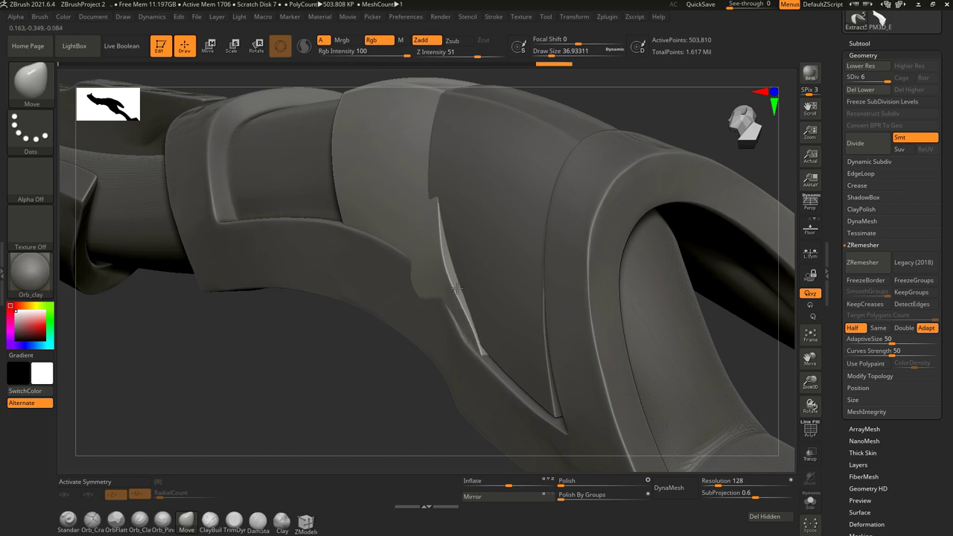
mouse_move(461, 256)
mouse_down()
mouse_move(519, 236)
mouse_move(535, 289)
mouse_up()
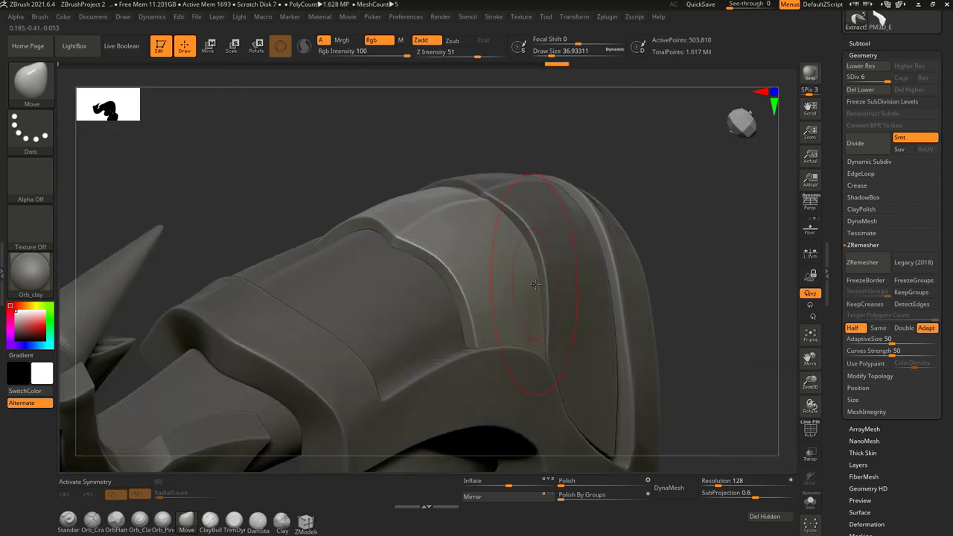
drag(477, 181, 430, 267)
drag(539, 294, 650, 198)
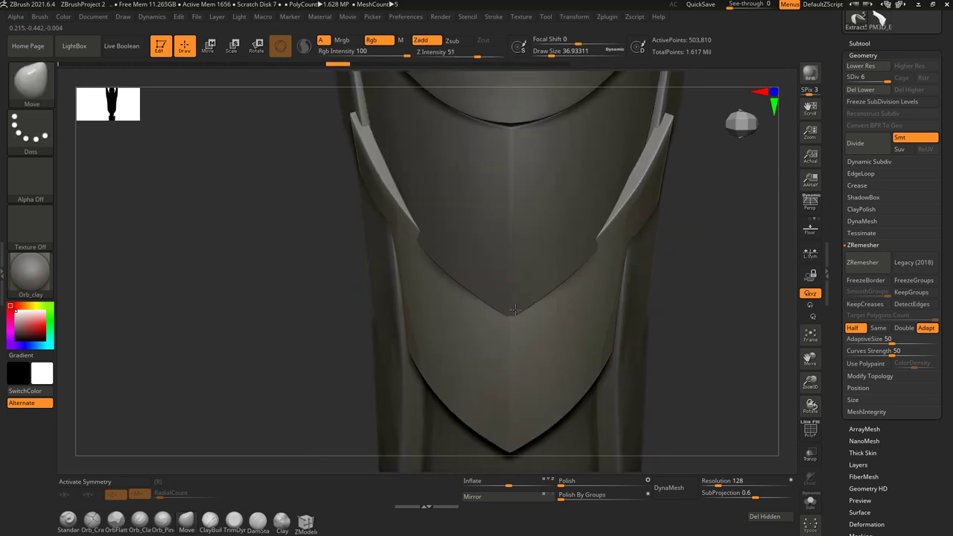
key(x)
Step: Select the Extract4 plate and adjust its edges so the plates sit together
mouse_move(617, 188)
mouse_down()
mouse_move(610, 281)
mouse_move(579, 328)
mouse_move(450, 358)
mouse_up()
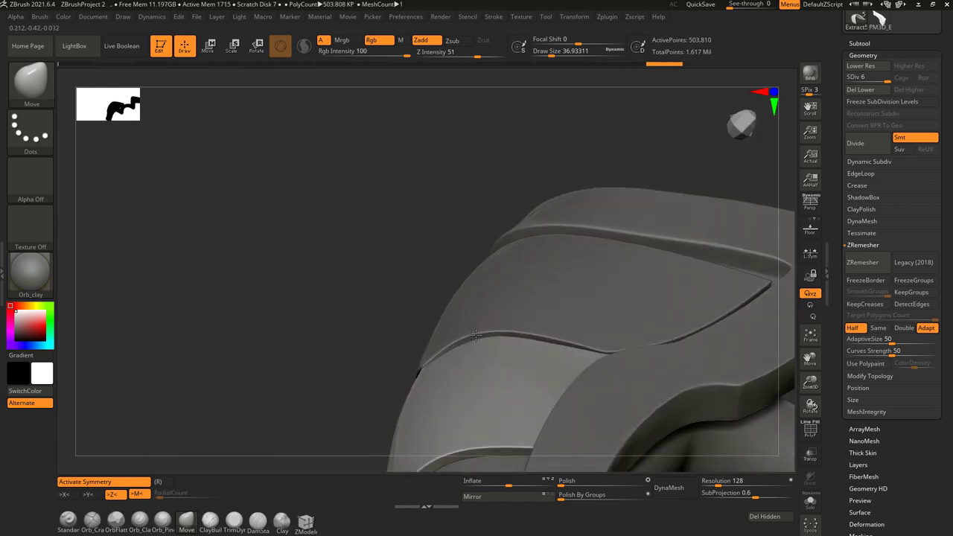
mouse_move(501, 342)
mouse_down()
mouse_move(526, 325)
mouse_move(503, 263)
mouse_up()
alt+click(529, 253)
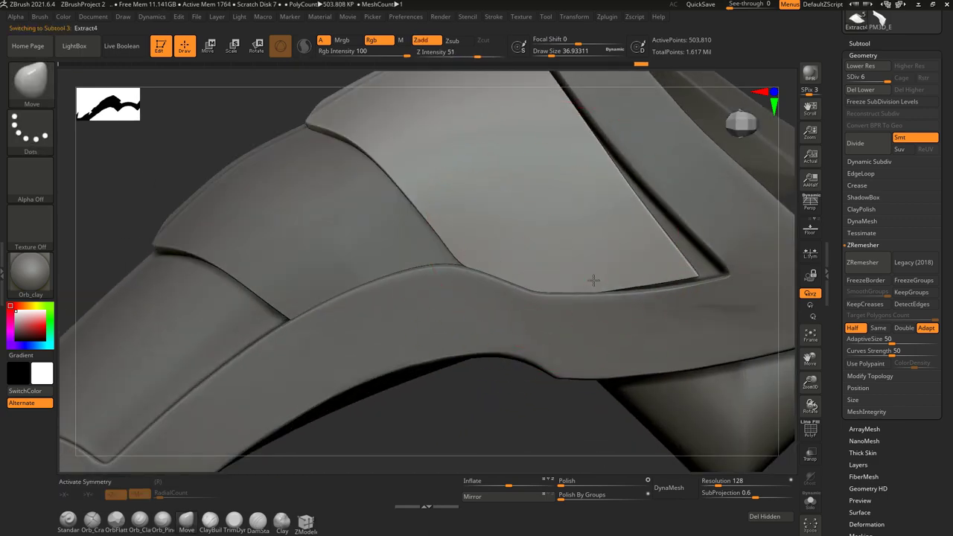
right_drag(678, 277, 591, 294)
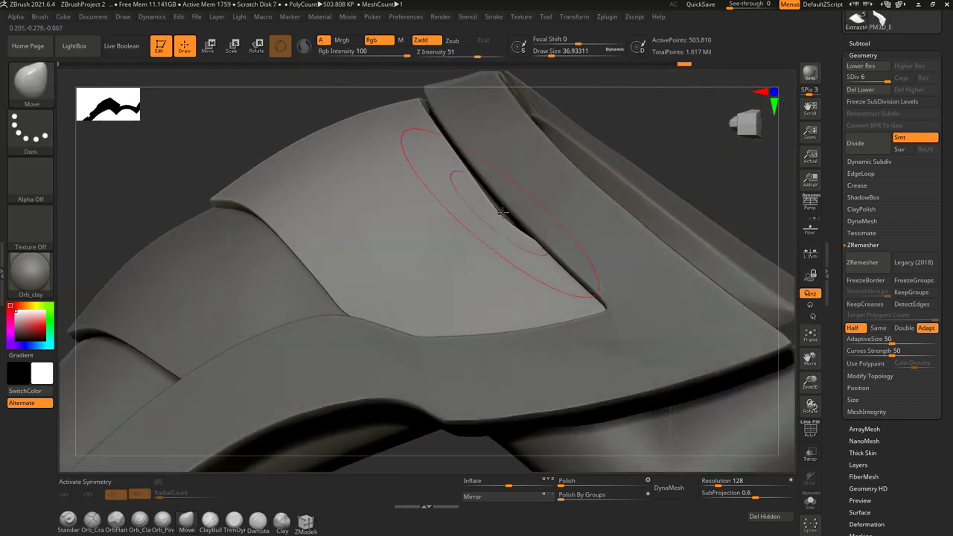
mouse_move(421, 329)
right_down()
mouse_move(474, 209)
mouse_move(490, 215)
right_up()
mouse_move(564, 380)
right_down()
mouse_move(585, 315)
mouse_move(544, 319)
mouse_move(522, 336)
mouse_move(554, 380)
right_up()
key(ctrl)
key(x)
mouse_move(492, 159)
right_down()
mouse_move(484, 327)
mouse_move(494, 351)
mouse_move(410, 346)
mouse_move(474, 304)
mouse_move(449, 293)
mouse_move(474, 321)
mouse_move(501, 268)
mouse_move(506, 208)
mouse_move(553, 277)
mouse_move(609, 246)
mouse_move(536, 255)
right_up()
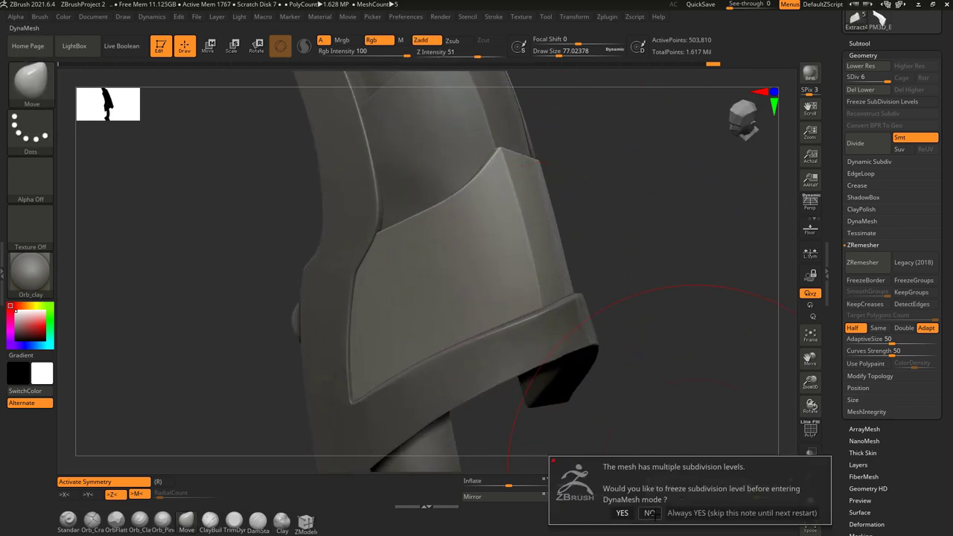
Step: DynaMesh the Extract4 and Extract5 plates without subdivision levels and enable ClayPolish
click(651, 514)
click(669, 488)
click(678, 488)
click(861, 209)
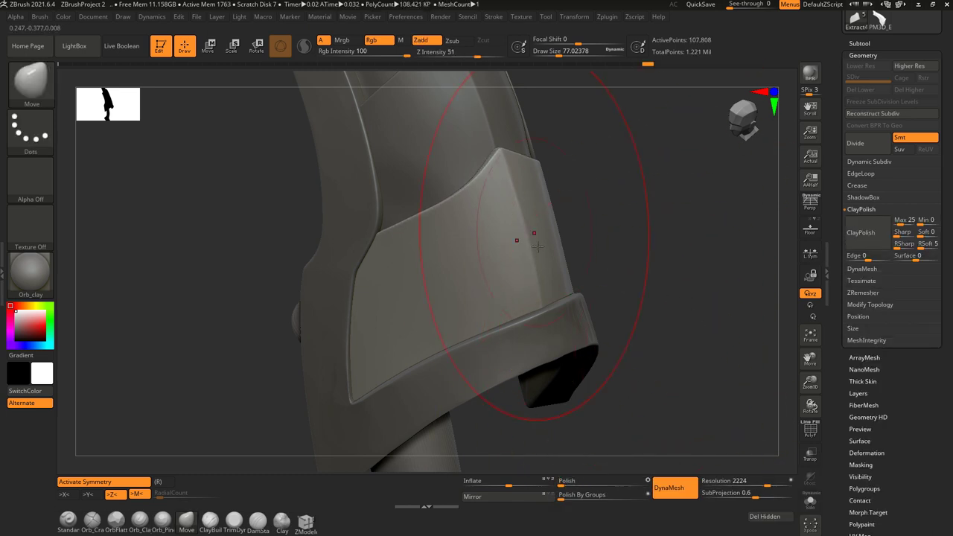
alt+click(538, 245)
click(675, 488)
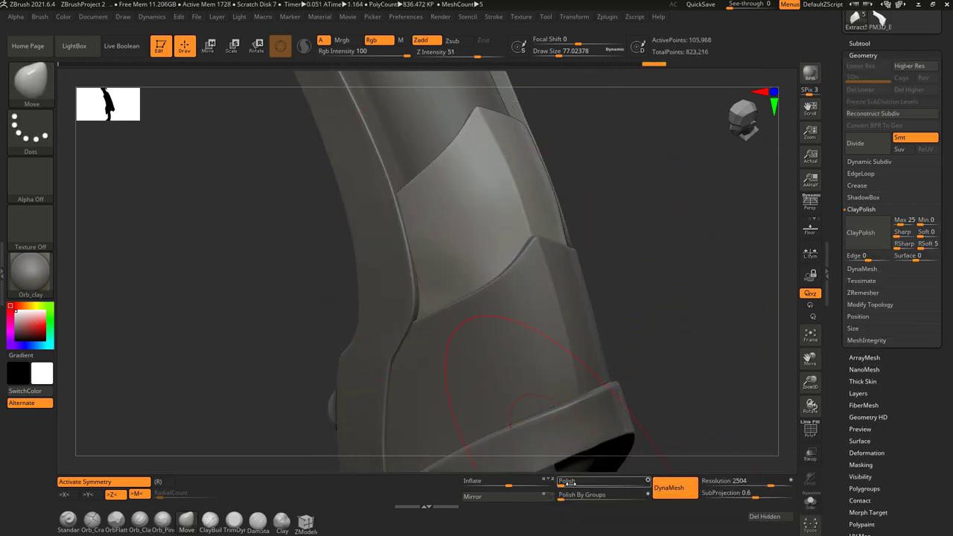
Step: Solo the curved armor plate, pick sPolish, and re-DynaMesh the isolated plate
mouse_move(611, 313)
mouse_down()
mouse_move(522, 320)
mouse_move(499, 337)
mouse_move(482, 303)
mouse_up()
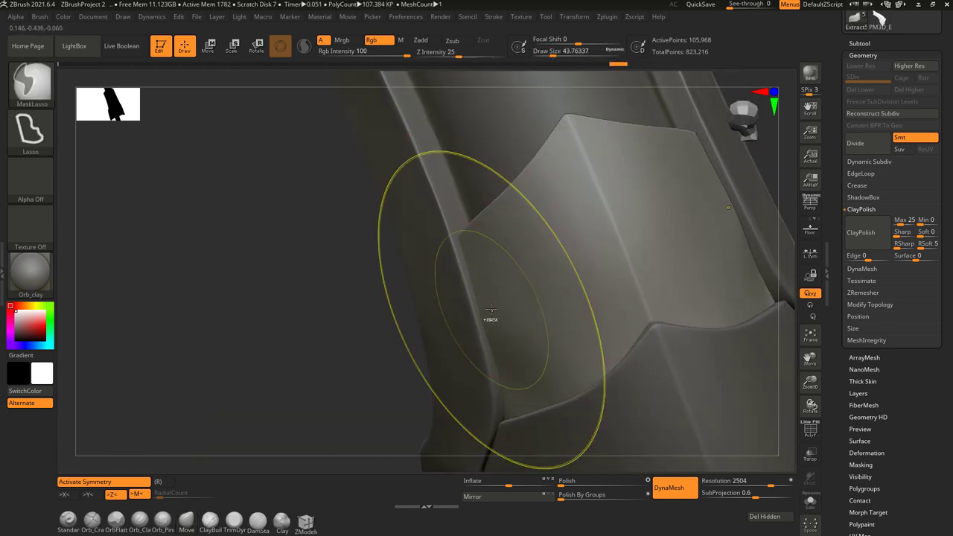
drag(510, 395, 483, 333)
drag(510, 364, 639, 216)
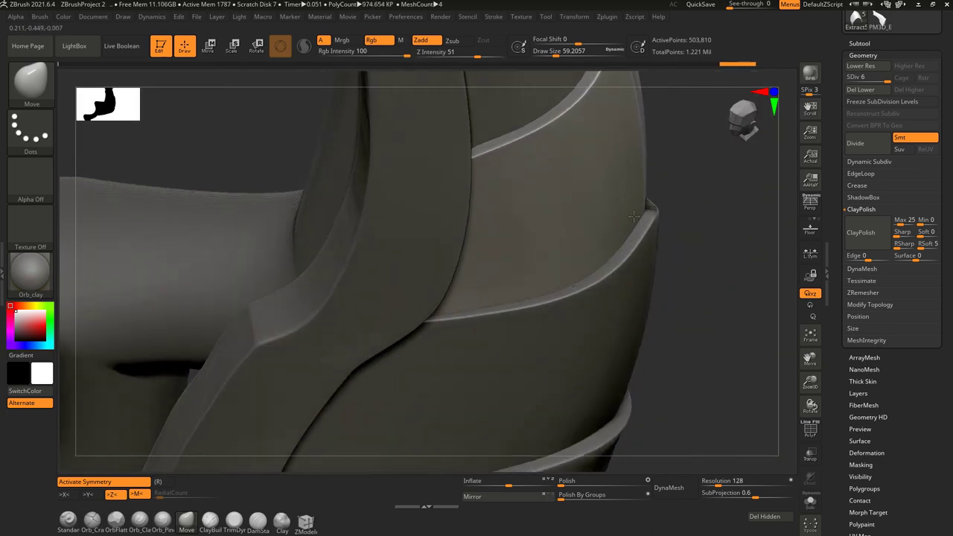
mouse_move(587, 273)
mouse_down()
mouse_move(585, 139)
mouse_move(571, 330)
mouse_move(566, 224)
mouse_move(523, 320)
mouse_move(564, 320)
mouse_move(611, 279)
mouse_move(606, 362)
mouse_move(618, 277)
mouse_move(643, 312)
mouse_move(570, 340)
mouse_move(566, 353)
mouse_move(586, 360)
mouse_move(481, 330)
mouse_move(566, 305)
mouse_move(489, 341)
mouse_move(436, 315)
mouse_move(491, 333)
mouse_move(468, 338)
mouse_move(431, 296)
mouse_up()
key(ctrl+shift+f)
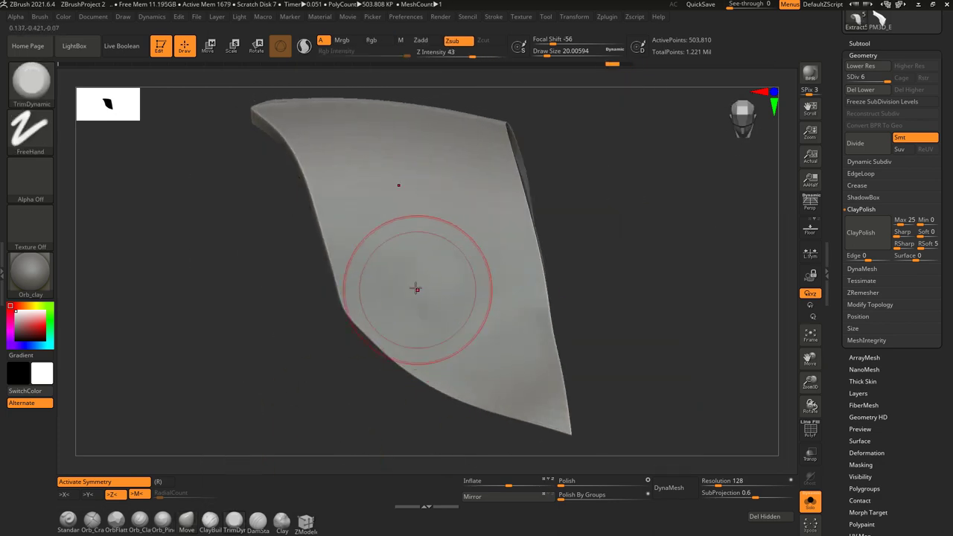
click(31, 81)
click(504, 350)
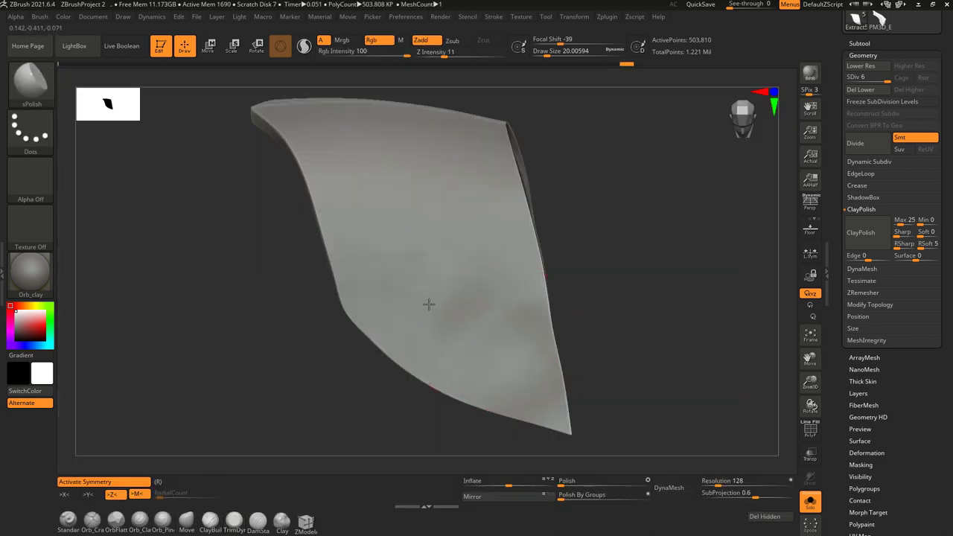
drag(429, 304, 510, 279)
click(694, 494)
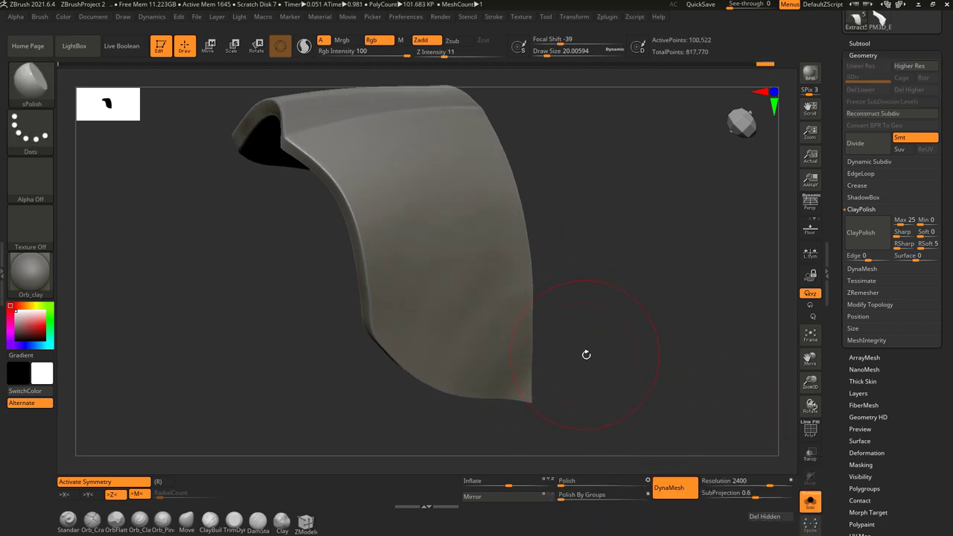
Step: Inspect the polished plate from several angles, then show all armor pieces again
drag(492, 305, 517, 363)
drag(459, 272, 514, 344)
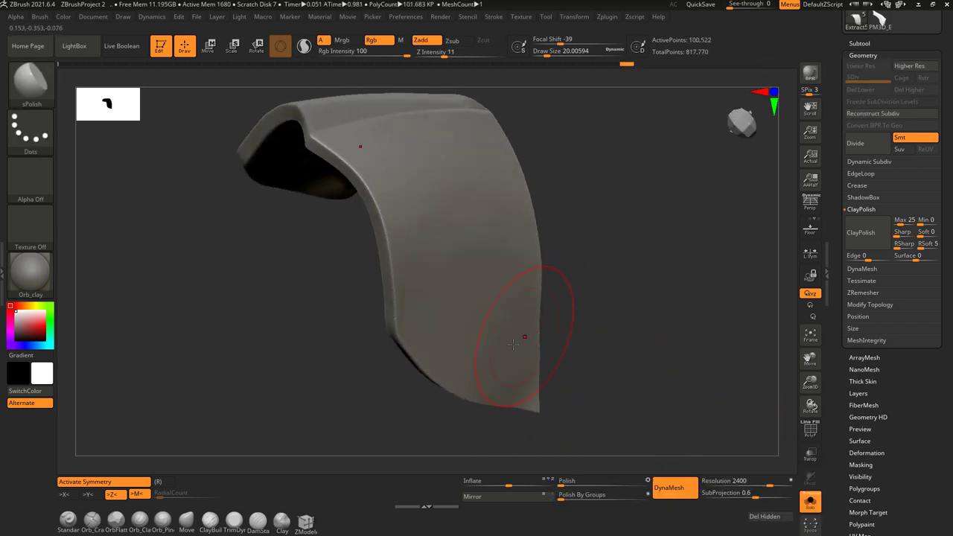
mouse_move(485, 236)
mouse_down()
mouse_move(530, 277)
mouse_move(609, 423)
mouse_up()
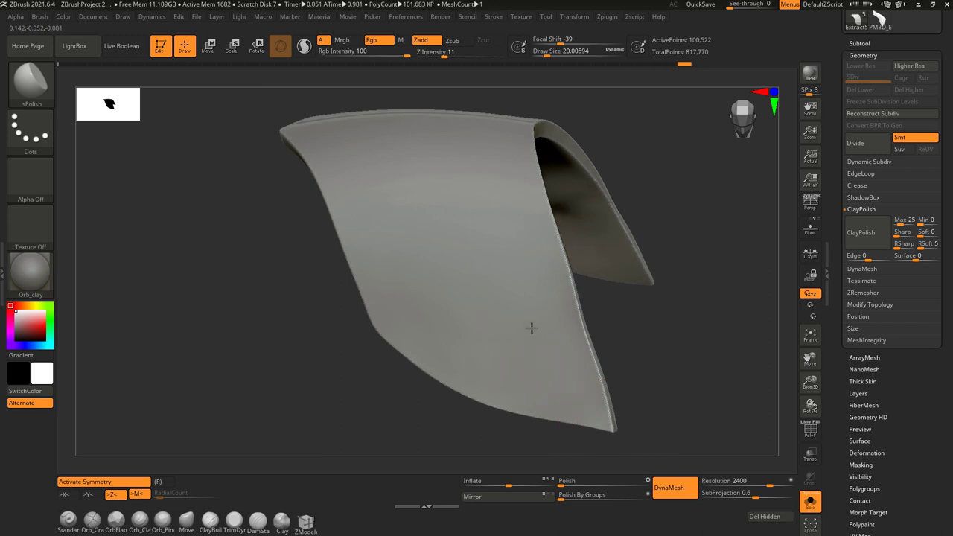
drag(461, 211, 581, 343)
click(810, 503)
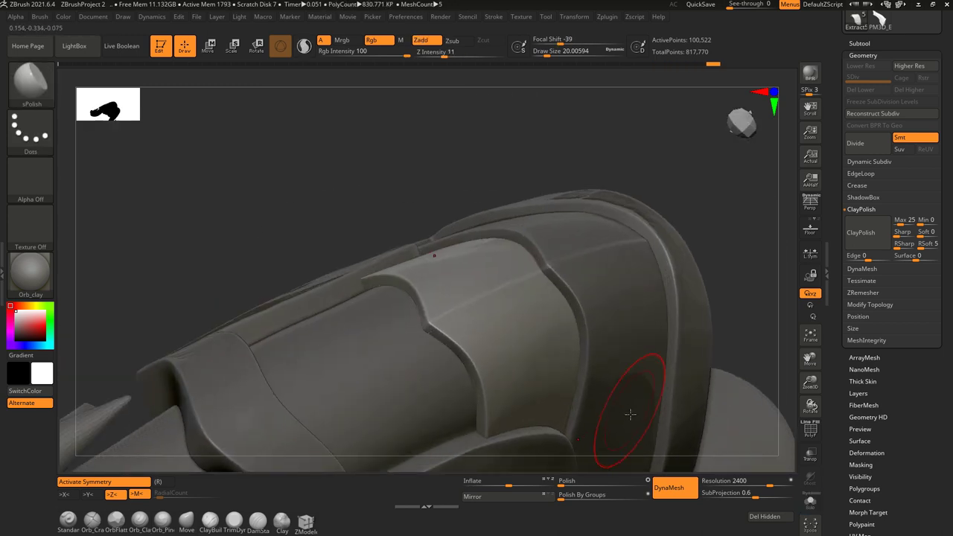
mouse_move(546, 271)
mouse_down()
mouse_move(611, 283)
mouse_move(545, 368)
mouse_up()
Step: Isolate Extract3 and mask its upper outer bevel rim to trim the inner panel
alt+click(507, 365)
key(f)
mouse_move(477, 223)
mouse_down()
mouse_move(608, 273)
mouse_move(429, 235)
mouse_up()
drag(491, 300, 449, 344)
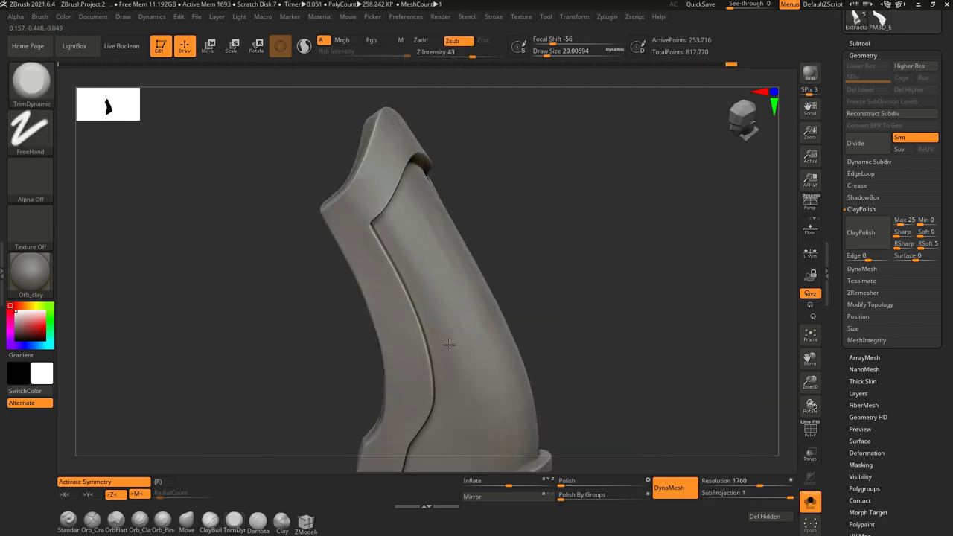
mouse_move(457, 340)
right_down()
mouse_move(369, 215)
mouse_move(358, 246)
right_up()
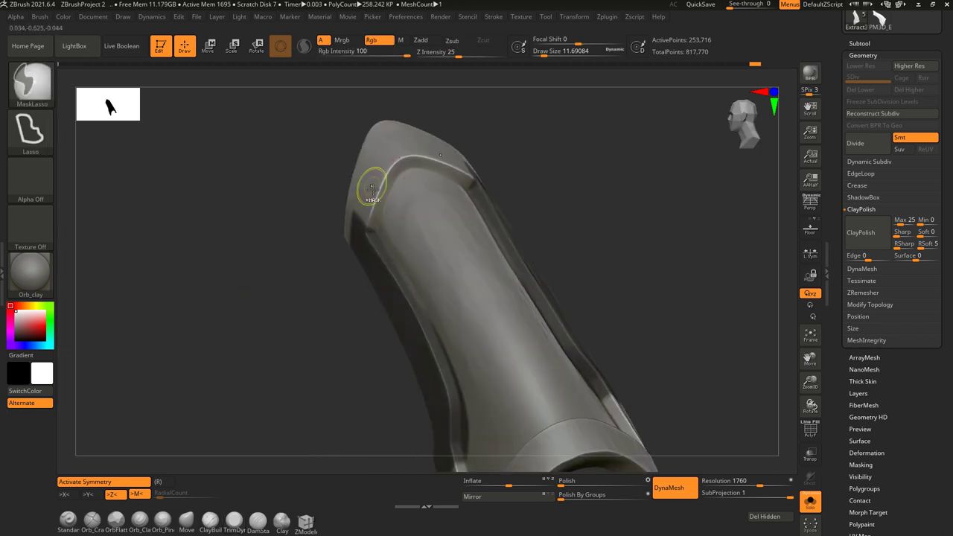
ctrl+drag(430, 126, 383, 228)
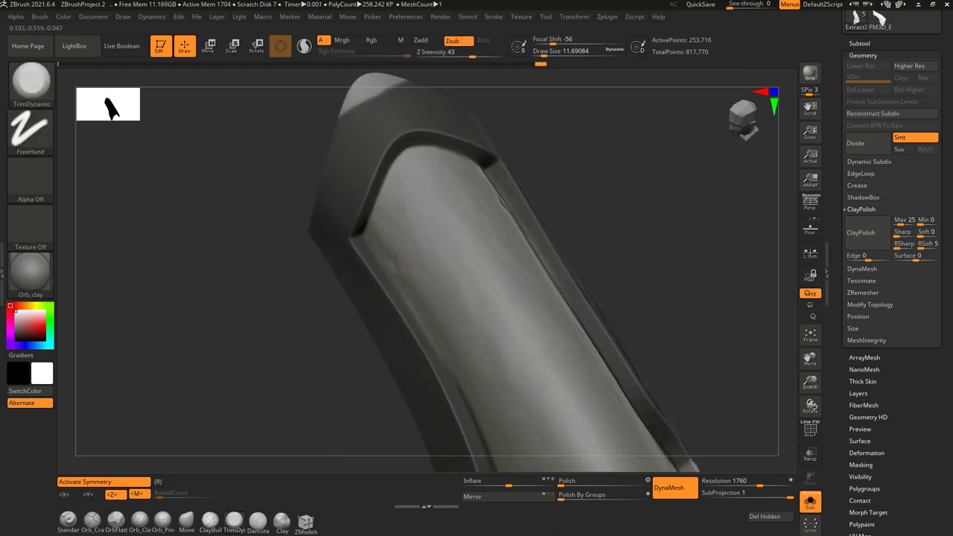
mouse_move(554, 397)
right_down()
mouse_move(447, 313)
mouse_move(367, 217)
right_up()
right_drag(501, 394, 557, 349)
mouse_move(419, 245)
right_down()
mouse_move(421, 318)
mouse_move(647, 360)
right_up()
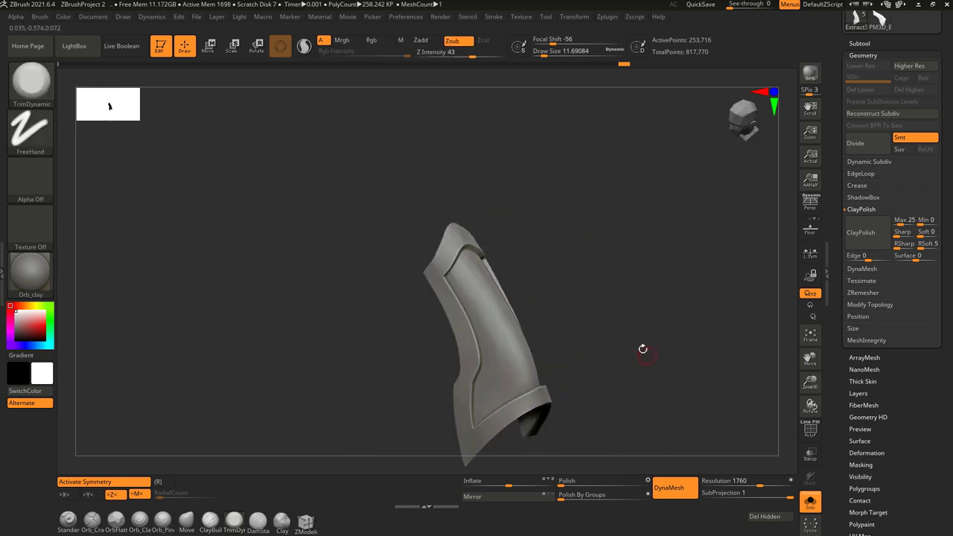
right_drag(579, 356, 538, 398)
Step: Merge the Extract3 and Extract5 plates down into the Extract4 plate group
click(860, 44)
click(856, 365)
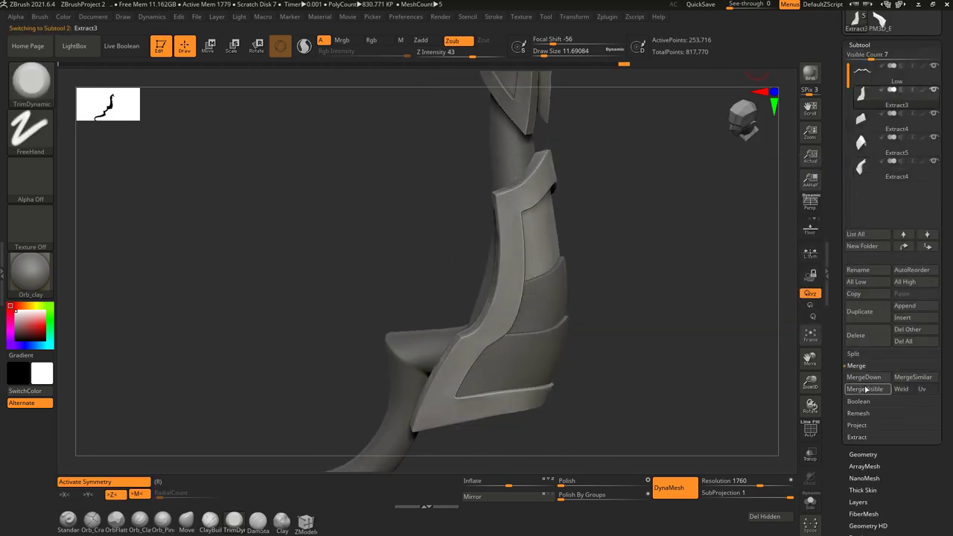
click(862, 378)
mouse_move(621, 336)
mouse_down()
mouse_move(666, 228)
mouse_move(547, 248)
mouse_up()
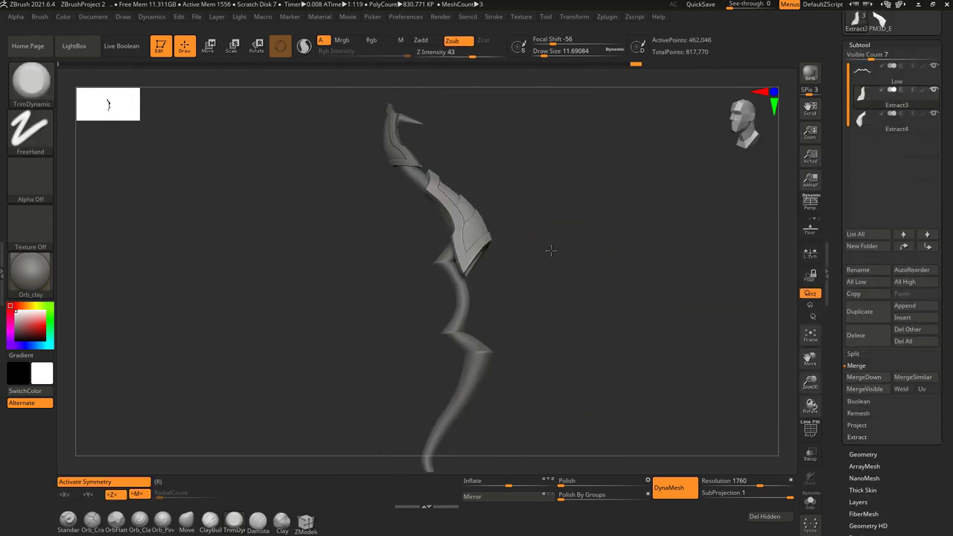
key(w)
Step: Review the sleeved bow tip and make the Low bow body active
mouse_move(570, 326)
mouse_down()
mouse_move(560, 248)
mouse_move(456, 172)
mouse_move(505, 183)
mouse_up()
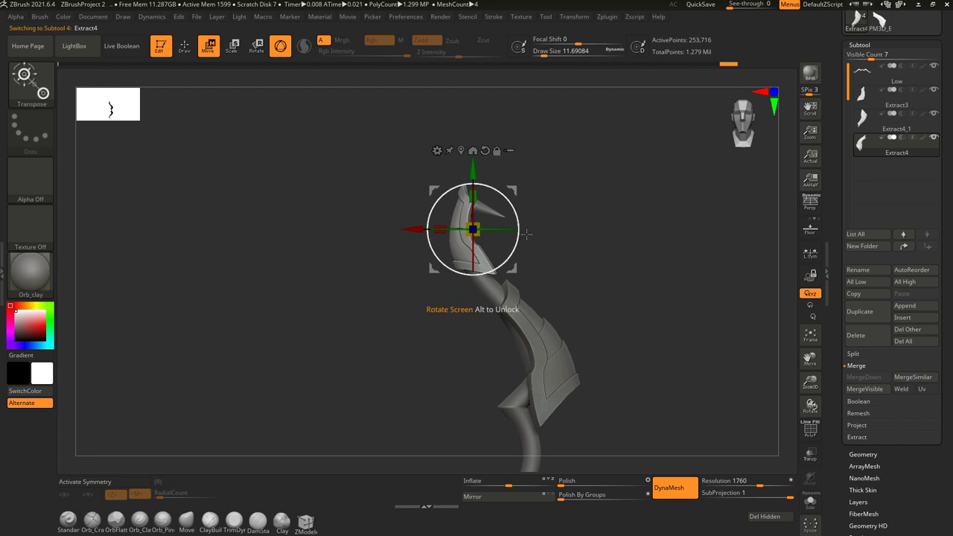
alt+drag(527, 234, 506, 152)
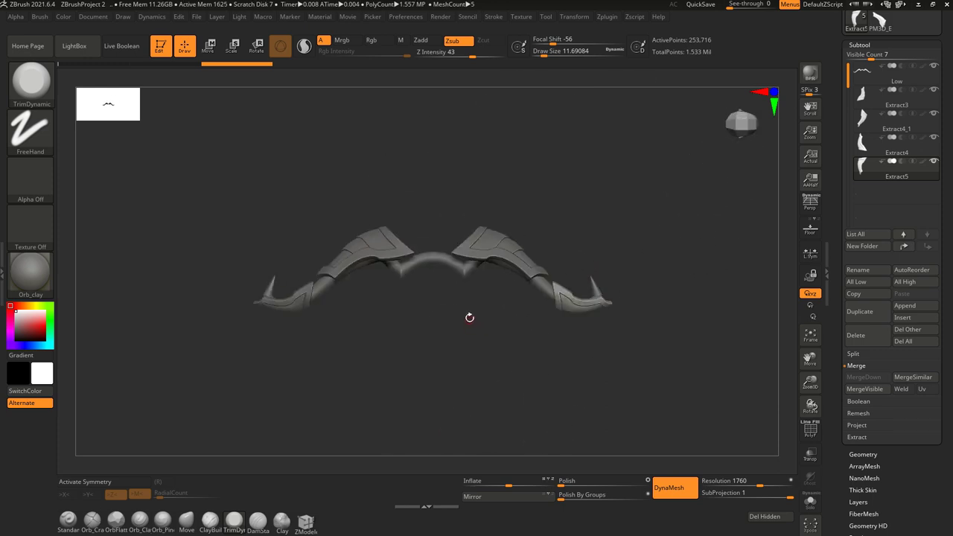
alt+click(487, 320)
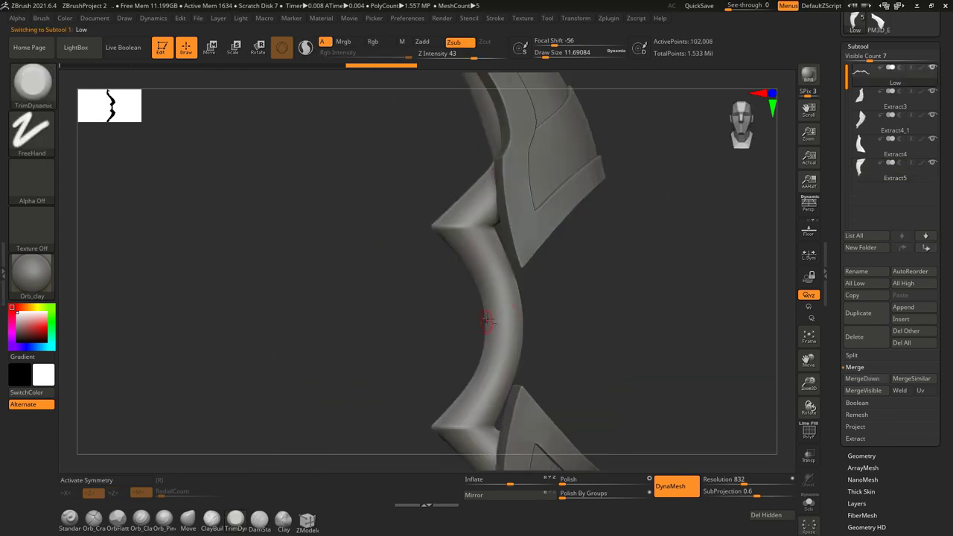
Step: With symmetry on, mask the grip's middle arch and move it slightly upward
key(x)
drag(510, 364, 521, 357)
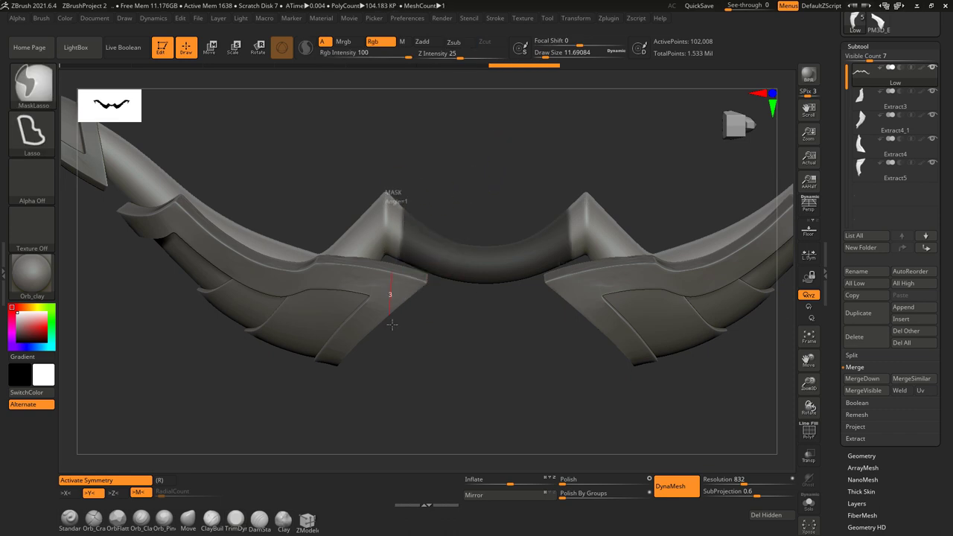
mouse_move(482, 198)
mouse_down()
mouse_move(464, 302)
mouse_move(485, 251)
mouse_move(505, 274)
mouse_move(481, 253)
mouse_move(495, 213)
mouse_move(474, 201)
mouse_up()
key(w)
drag(482, 266, 482, 292)
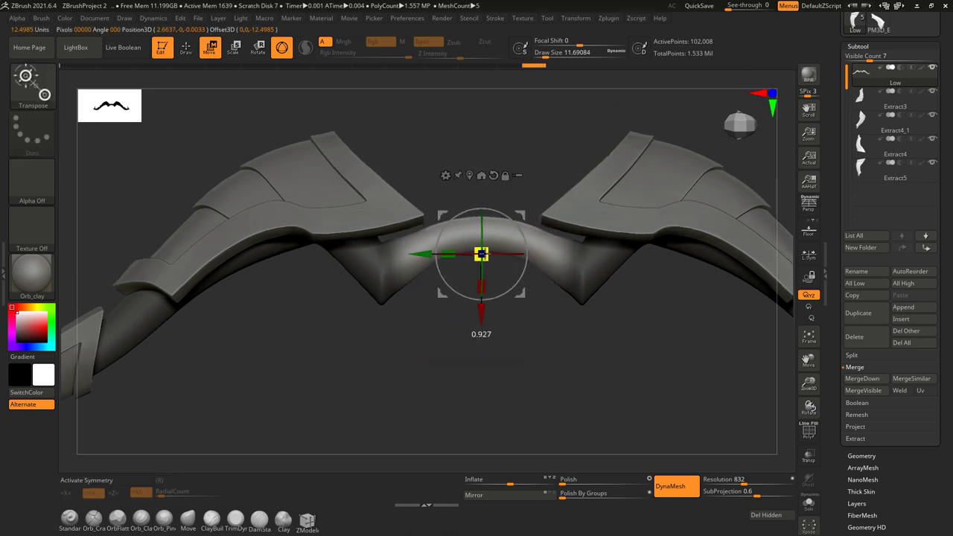
drag(483, 322, 235, 515)
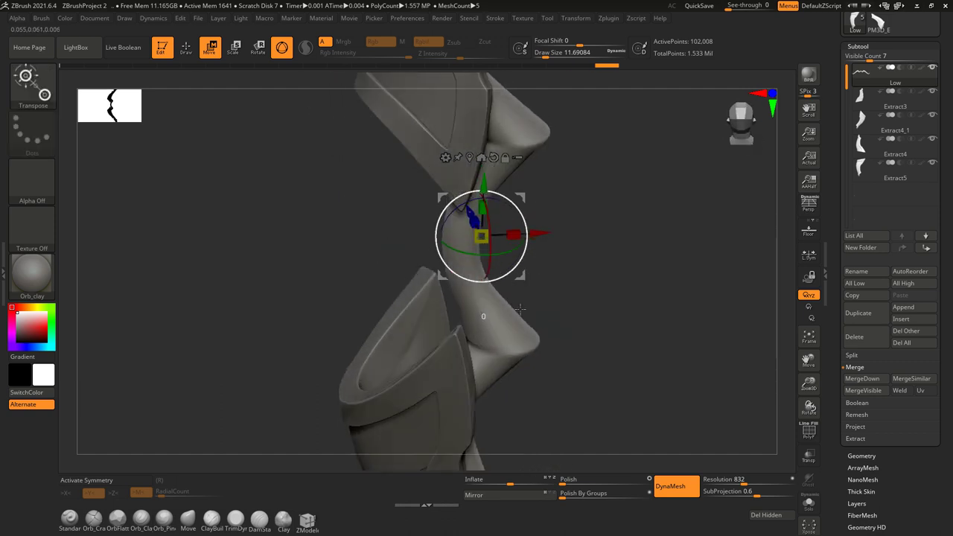
key(q)
Step: Solo the handle, mask two bands across it, and set the extraction thickness
mouse_move(528, 102)
mouse_down()
mouse_move(522, 119)
mouse_move(555, 136)
mouse_move(511, 319)
mouse_move(549, 208)
mouse_move(524, 278)
mouse_move(566, 257)
mouse_move(507, 268)
mouse_move(786, 344)
mouse_up()
key(x)
click(809, 503)
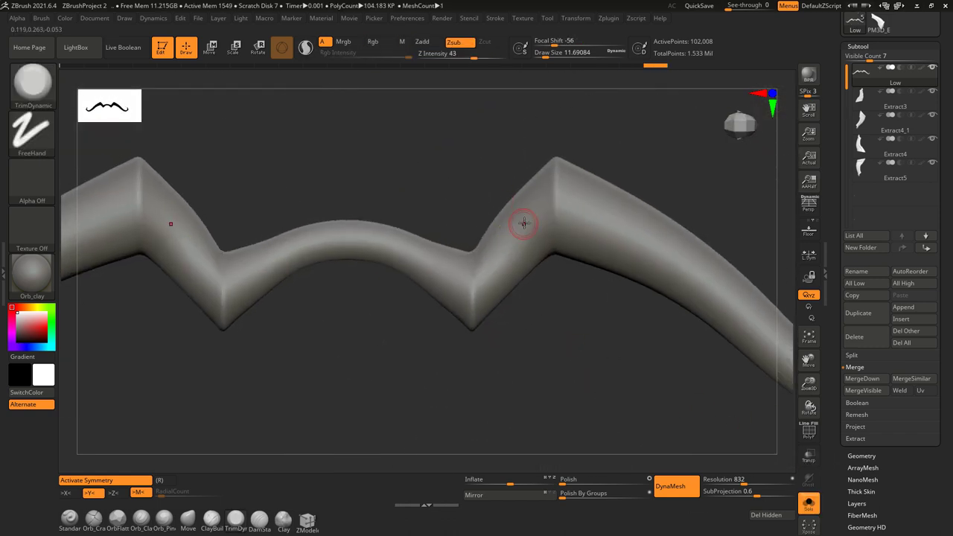
ctrl+drag(498, 222, 516, 266)
ctrl+drag(422, 199, 422, 198)
ctrl+drag(494, 211, 508, 258)
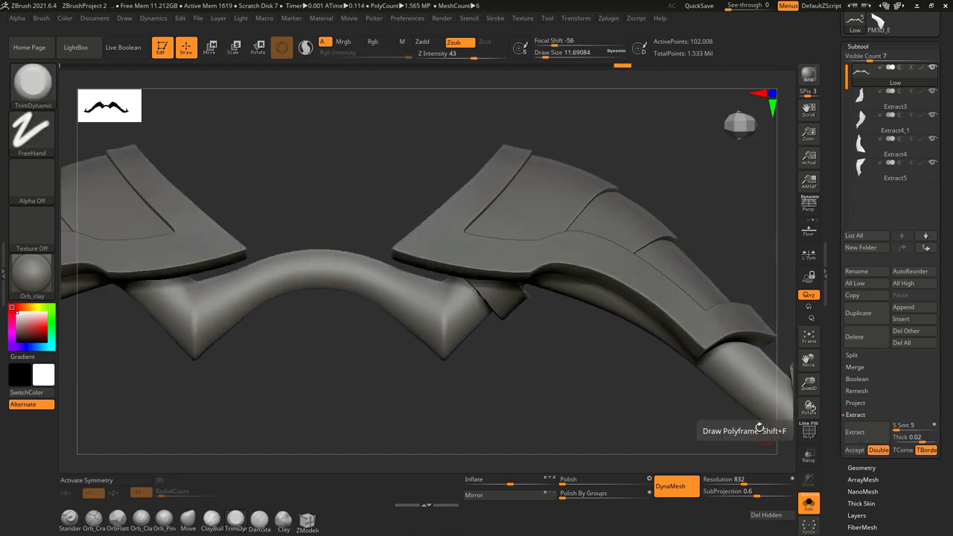
click(914, 437)
Step: Set extract thickness to 0.001 and accept the first grip sleeve ring
text(0.001)
key(Return)
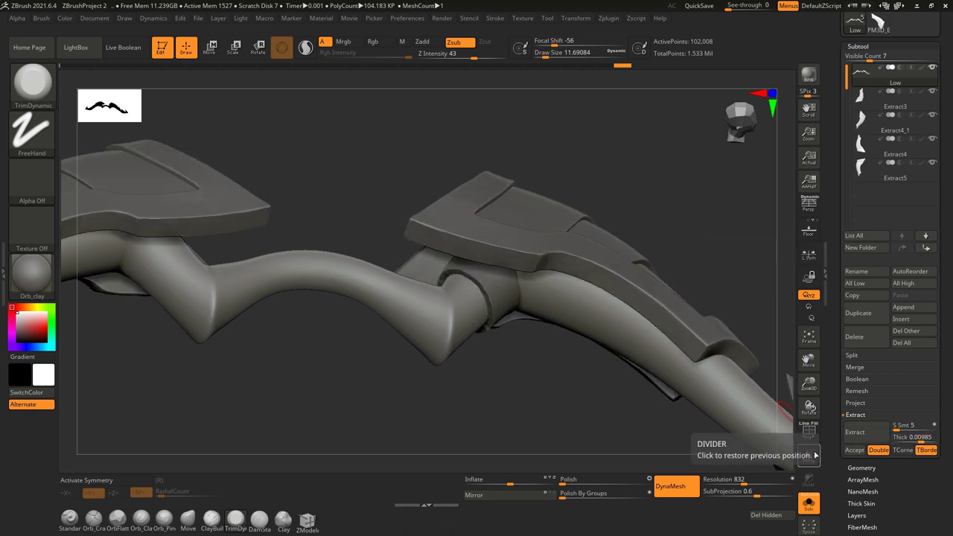
click(855, 450)
mouse_move(656, 400)
alt+mouse_down()
mouse_move(464, 315)
mouse_move(524, 328)
mouse_move(491, 350)
mouse_move(509, 370)
alt+mouse_up()
Step: Mask another grip band on Low and accept it as the Extract8 sleeve
alt+click(476, 328)
mouse_move(440, 419)
ctrl+mouse_down()
mouse_move(411, 166)
mouse_move(420, 266)
ctrl+mouse_up()
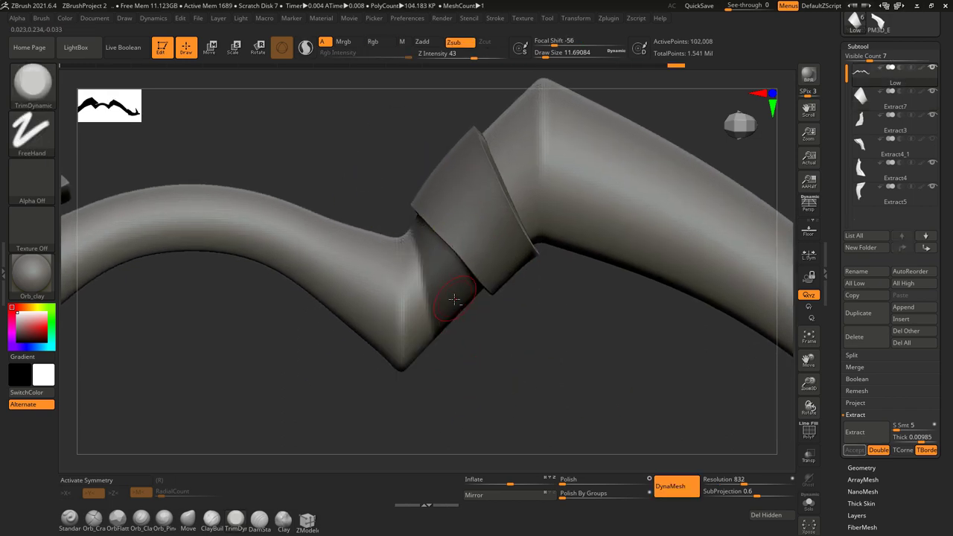
click(809, 454)
mouse_move(524, 335)
mouse_down()
mouse_move(543, 315)
mouse_move(479, 276)
mouse_up()
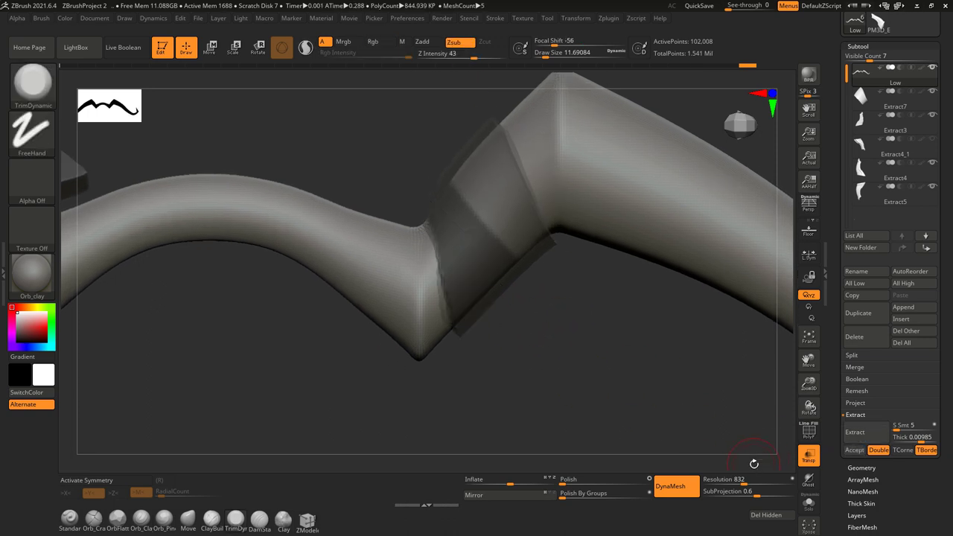
click(854, 450)
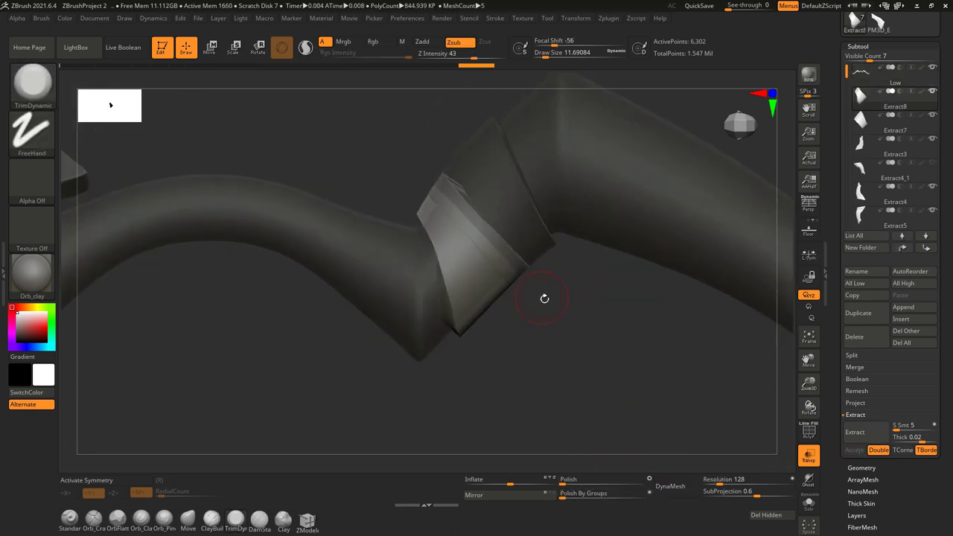
Step: Mask a band on the grip bend and inspect the resulting Extract9 sleeve
alt+click(543, 293)
mouse_move(382, 202)
ctrl+mouse_down()
mouse_move(385, 258)
mouse_move(547, 402)
ctrl+mouse_up()
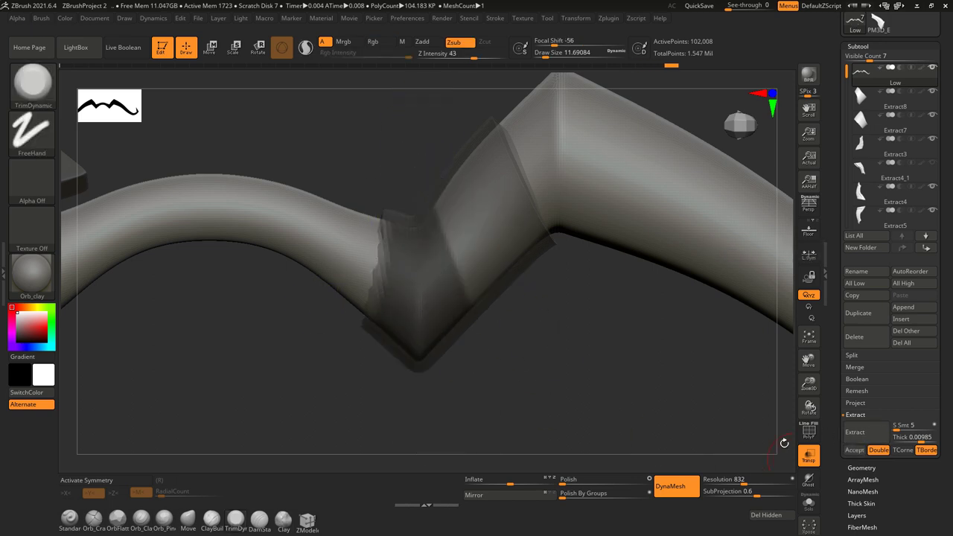
mouse_move(708, 387)
mouse_down()
mouse_move(575, 316)
mouse_move(558, 405)
mouse_up()
drag(618, 450, 529, 360)
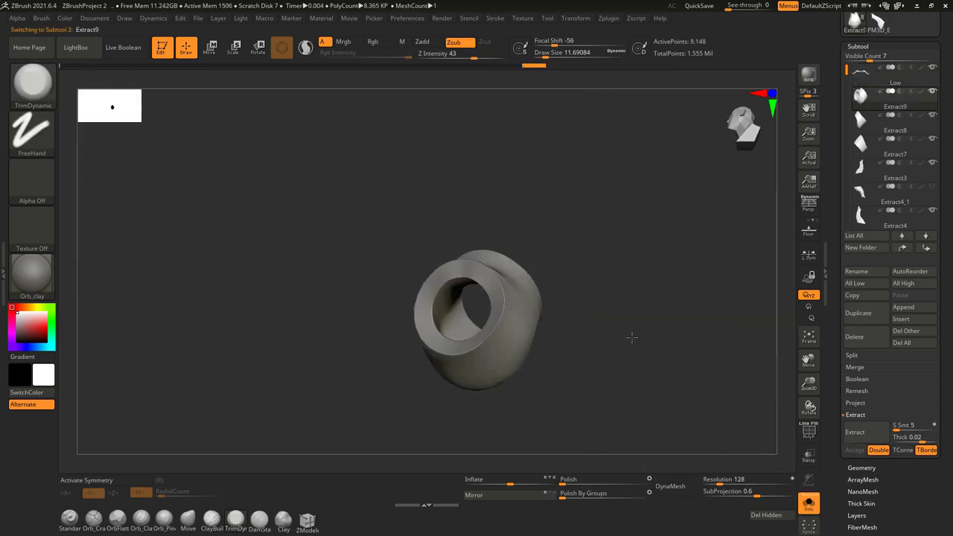
key(space)
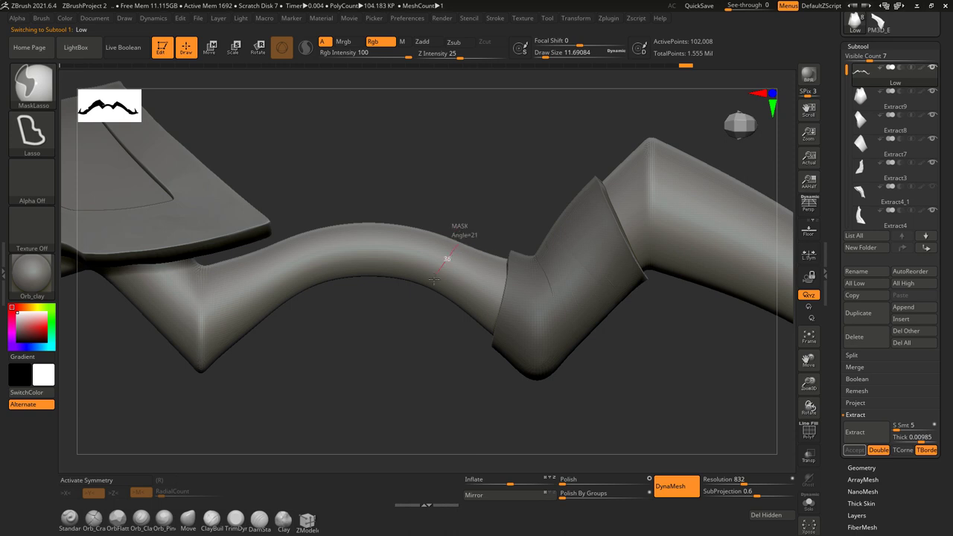
Step: Mask a band across the grip's middle curve and extract it as Extract10
ctrl+drag(435, 280, 436, 278)
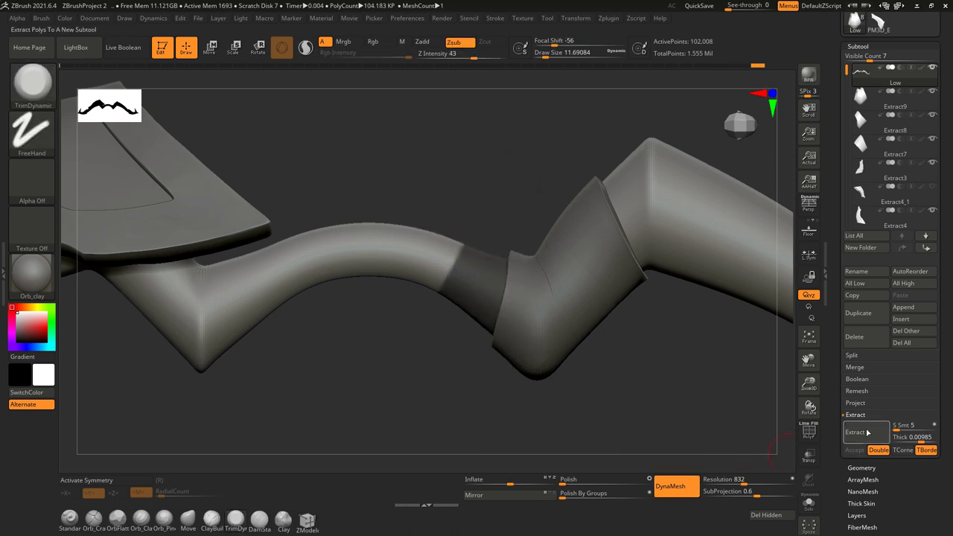
click(868, 433)
mouse_move(603, 256)
mouse_down()
mouse_move(601, 332)
mouse_move(789, 423)
mouse_up()
mouse_move(753, 313)
mouse_down()
mouse_move(745, 350)
mouse_move(760, 417)
mouse_move(802, 518)
mouse_up()
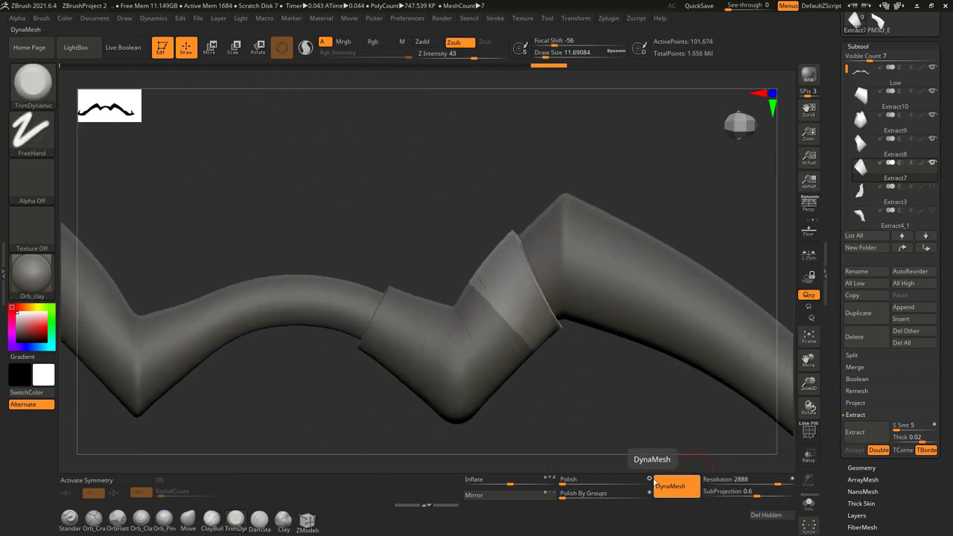
Step: Step through the Extract8, Extract9 and Extract10 sleeves, adjusting their DynaMesh resolution
key(Up)
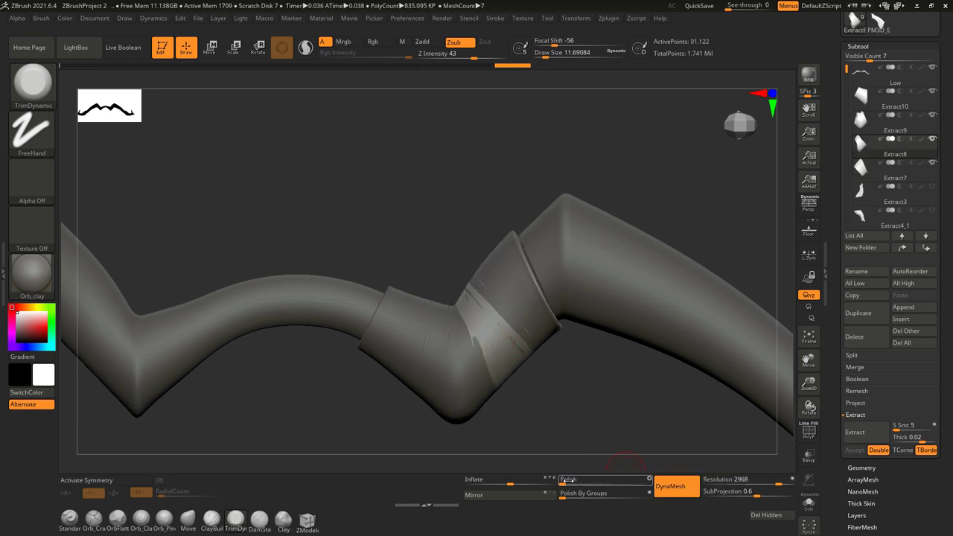
key(Up)
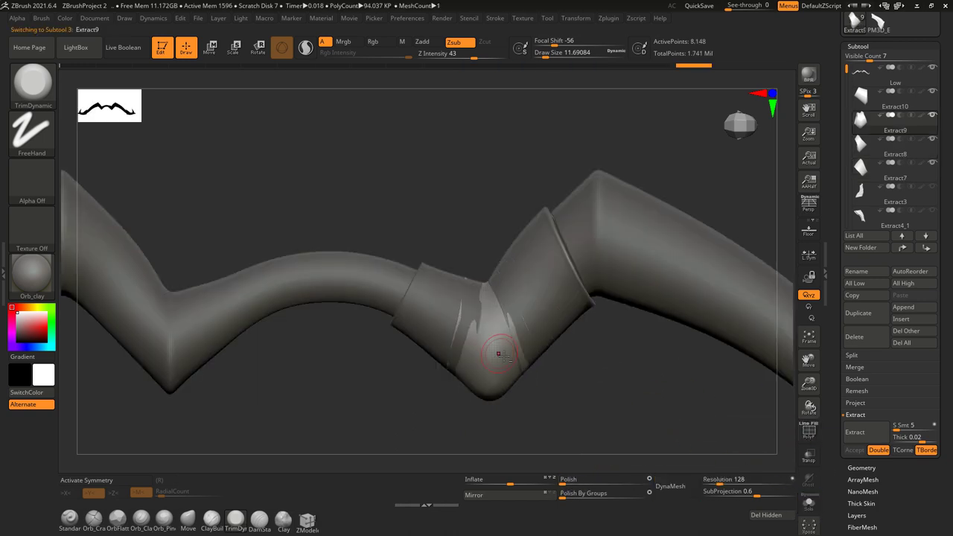
mouse_move(774, 484)
mouse_down()
mouse_move(760, 484)
mouse_move(777, 482)
mouse_up()
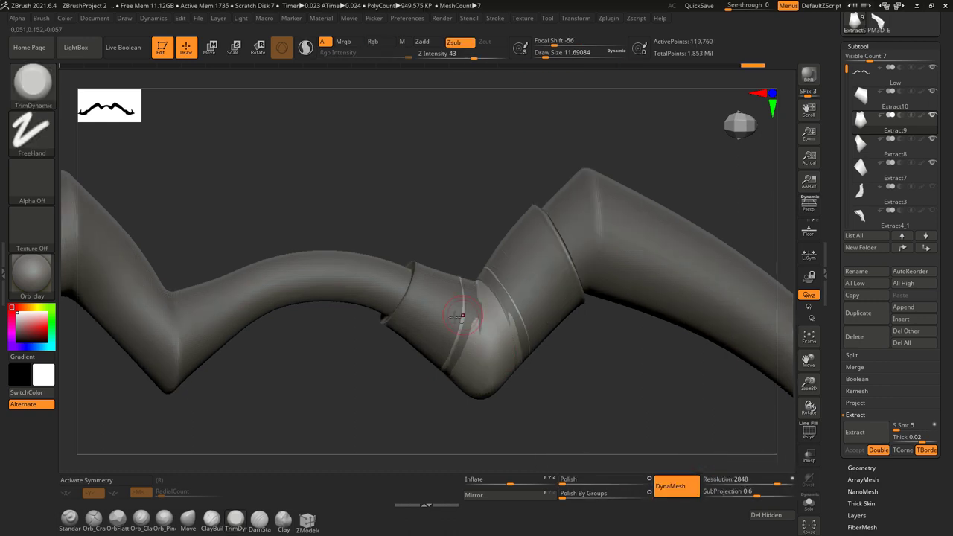
key(Up)
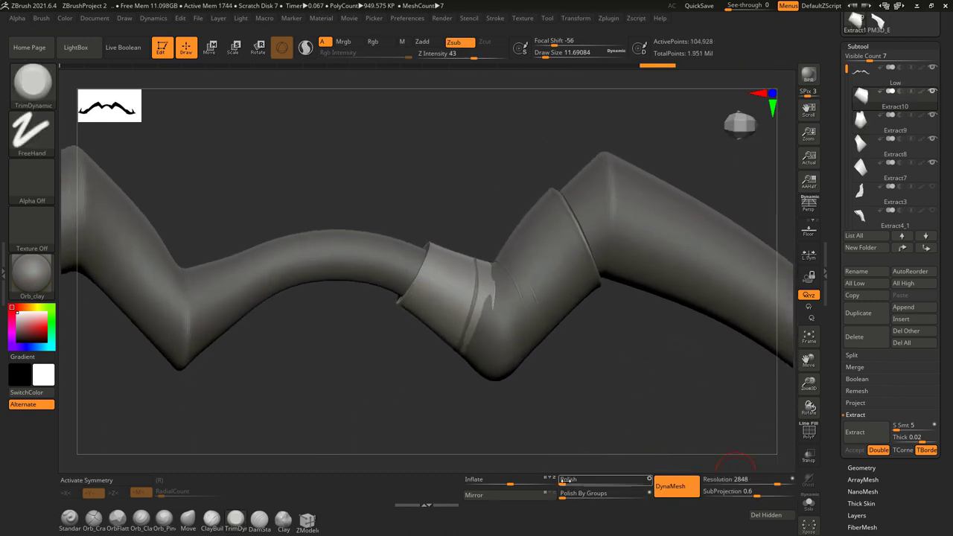
drag(734, 462, 542, 298)
alt+click(541, 299)
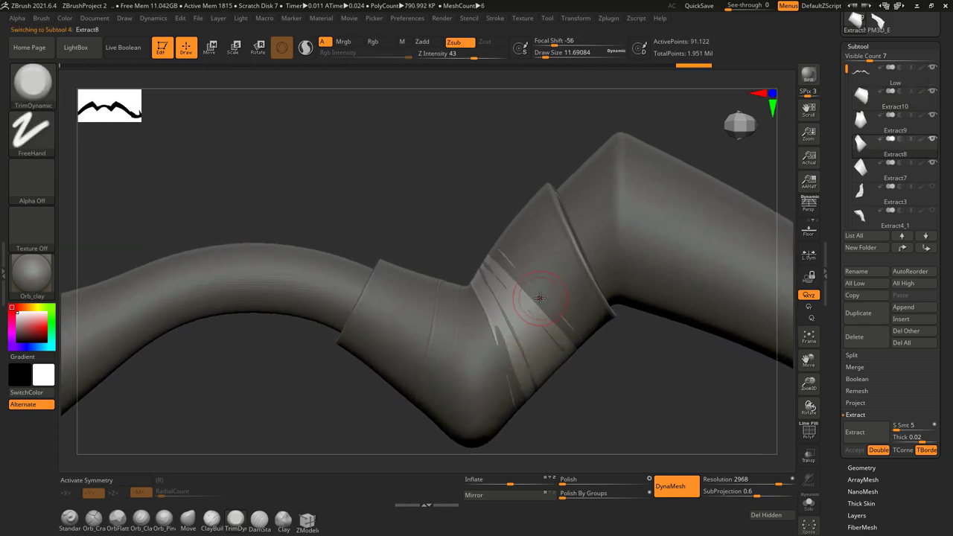
Step: Switch to the Move brush and inspect the banded grip joint from several angles
mouse_move(541, 299)
mouse_down()
mouse_move(308, 452)
mouse_move(521, 246)
mouse_up()
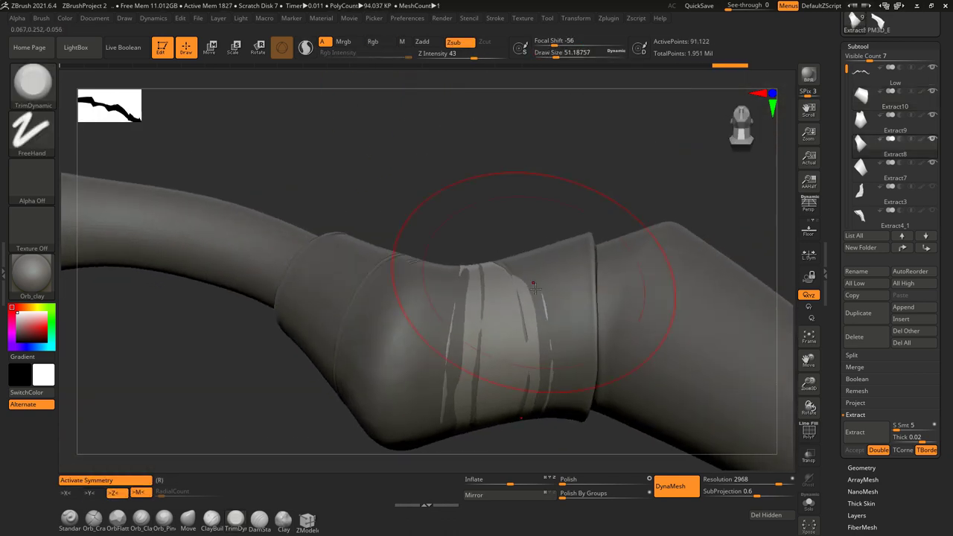
drag(521, 245, 528, 256)
key(b)
key(m)
key(v)
mouse_move(212, 499)
mouse_down()
mouse_move(526, 180)
mouse_move(468, 280)
mouse_move(487, 298)
mouse_up()
drag(472, 334, 387, 226)
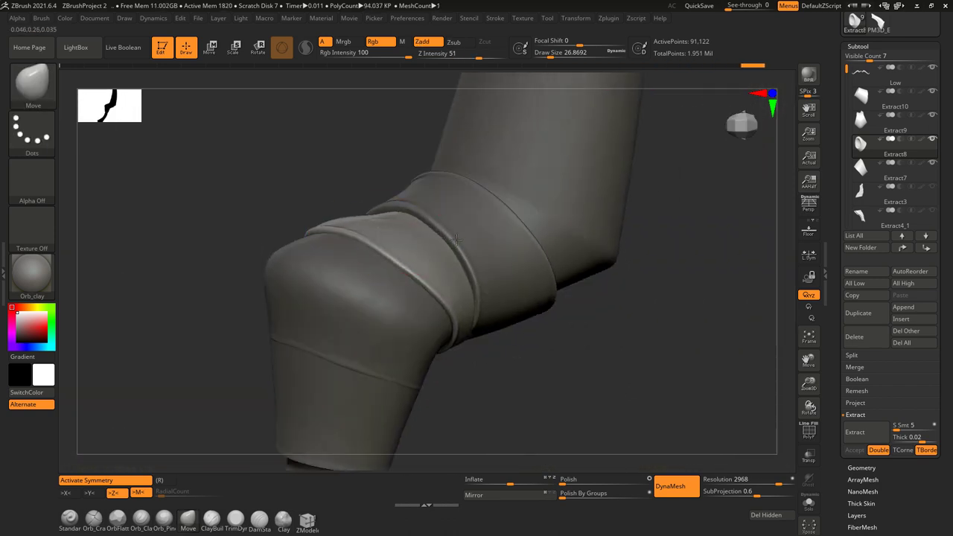
drag(456, 239, 385, 279)
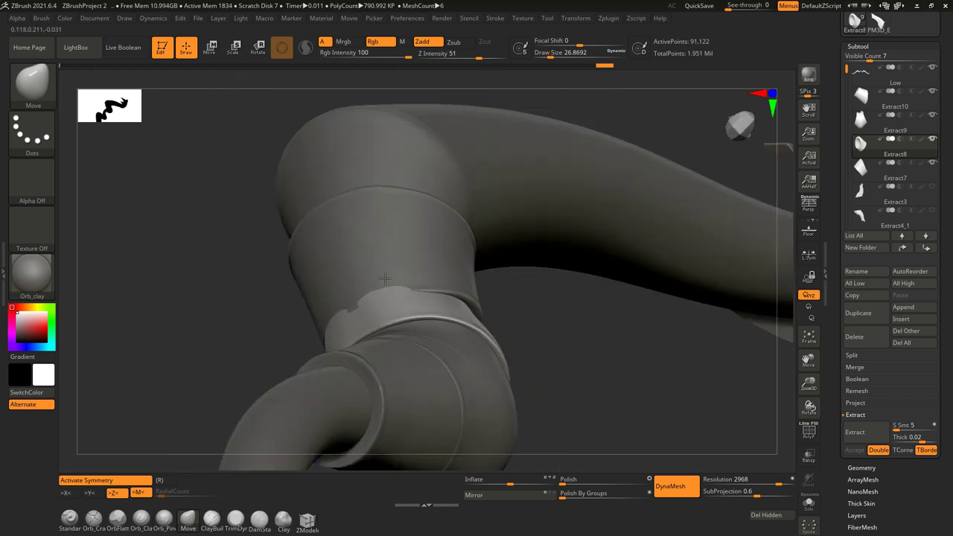
Step: Smooth the Extract9 and Extract8 sleeve edges where they fold around the joint
alt+click(395, 301)
drag(395, 301, 382, 305)
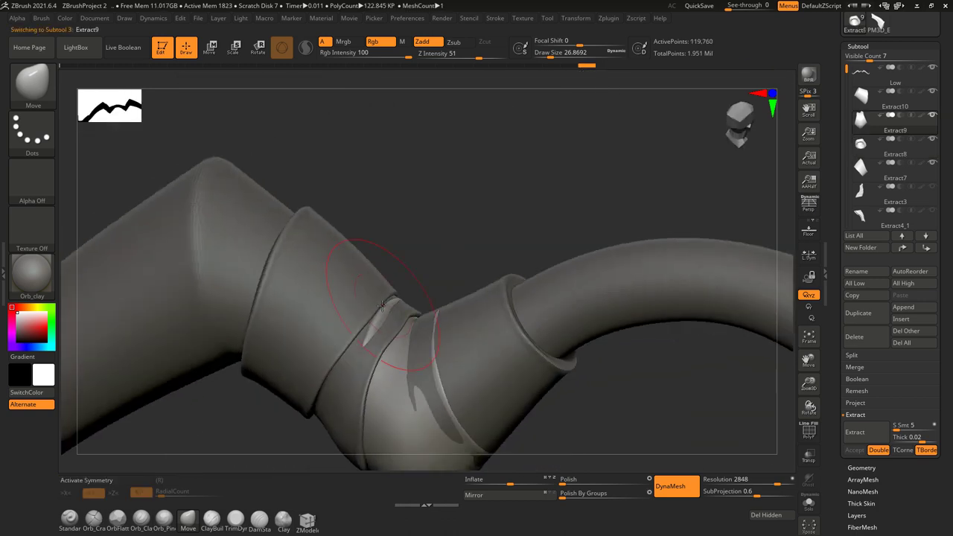
right_drag(385, 313, 407, 278)
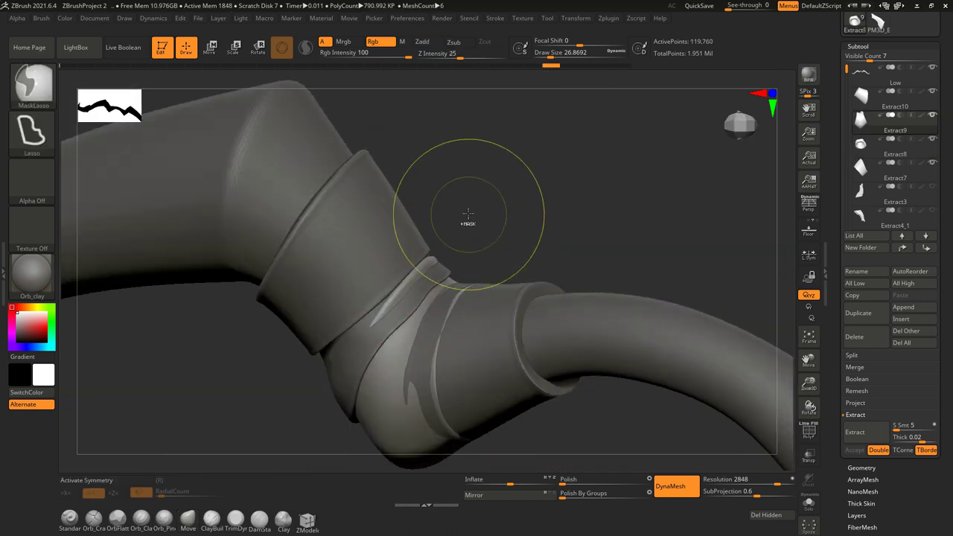
drag(467, 215, 447, 254)
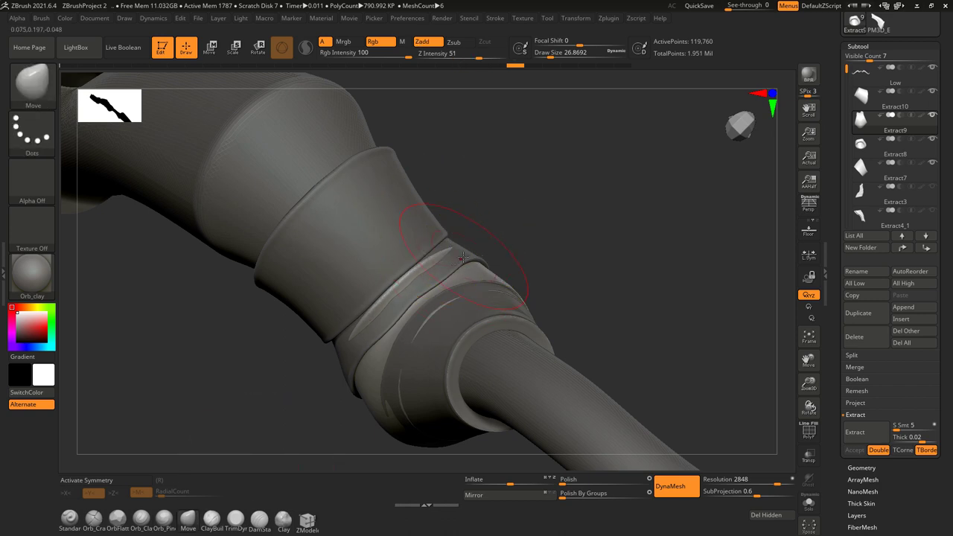
mouse_move(116, 471)
mouse_down()
mouse_move(405, 240)
mouse_move(422, 267)
mouse_move(410, 260)
mouse_move(319, 340)
mouse_up()
alt+click(319, 340)
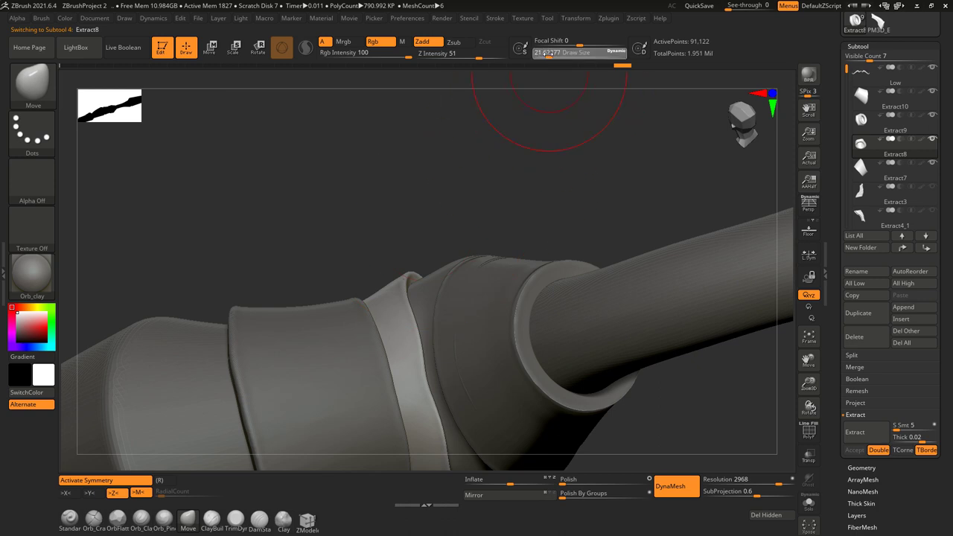
drag(439, 275, 376, 255)
alt+click(376, 256)
Step: Tidy the Extract9 sleeve knot at the bent joint with close-up smoothing
drag(447, 173, 481, 137)
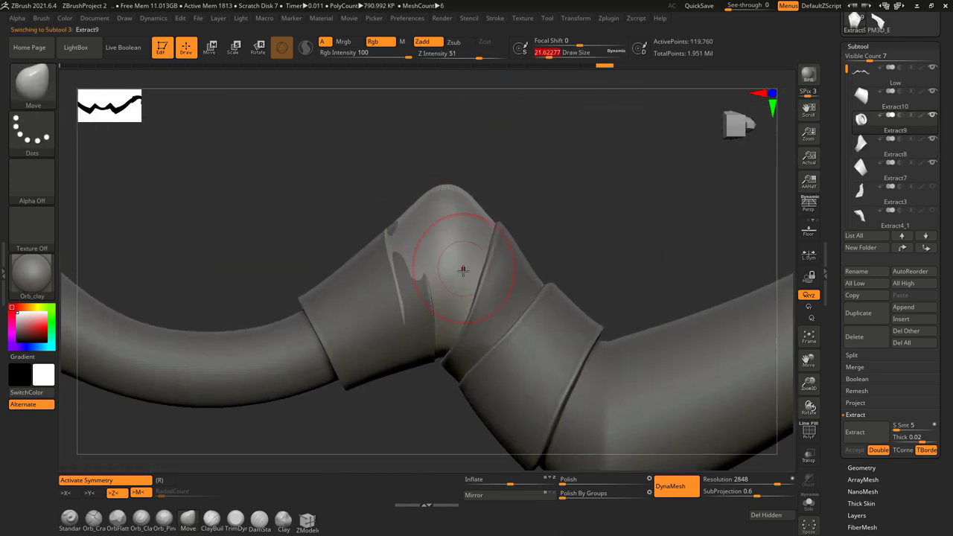
drag(456, 258, 397, 241)
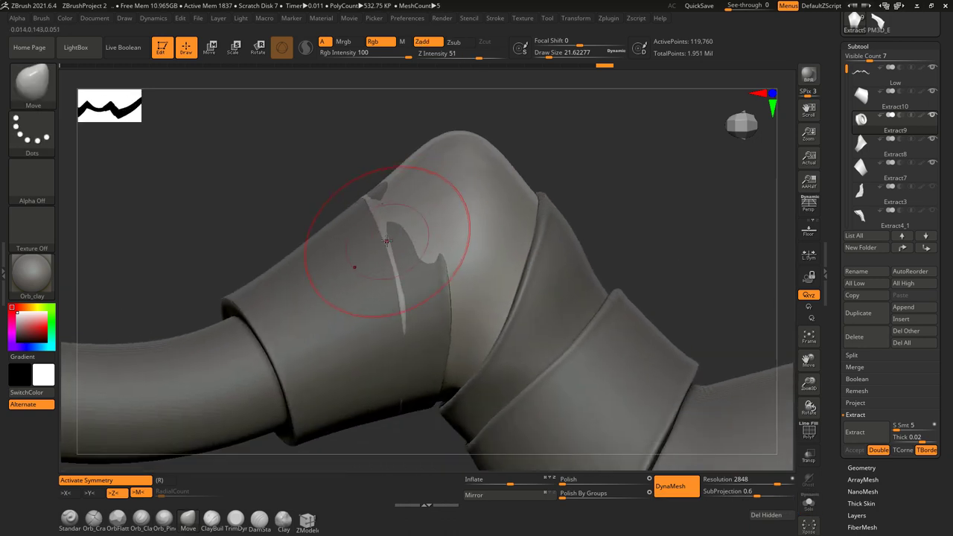
drag(447, 180, 391, 221)
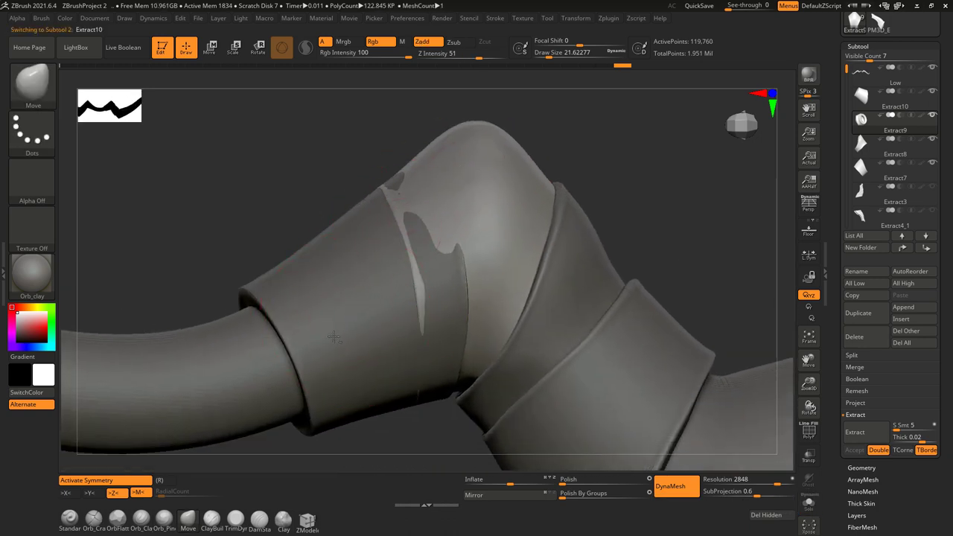
drag(334, 340, 417, 223)
drag(500, 105, 365, 155)
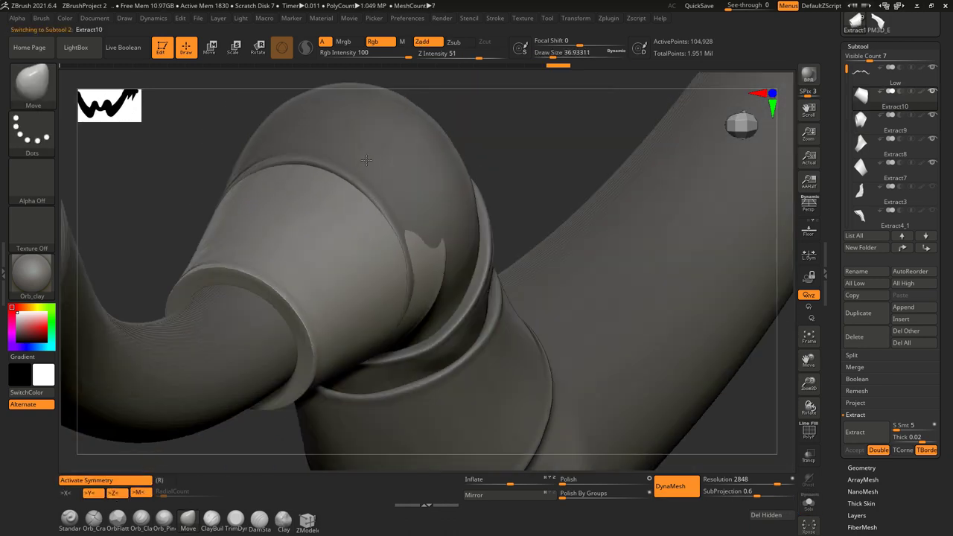
mouse_move(413, 245)
mouse_down()
mouse_move(400, 211)
mouse_move(421, 301)
mouse_move(447, 350)
mouse_move(477, 320)
mouse_up()
mouse_move(521, 387)
mouse_down()
mouse_move(494, 256)
mouse_move(436, 340)
mouse_up()
alt+click(474, 266)
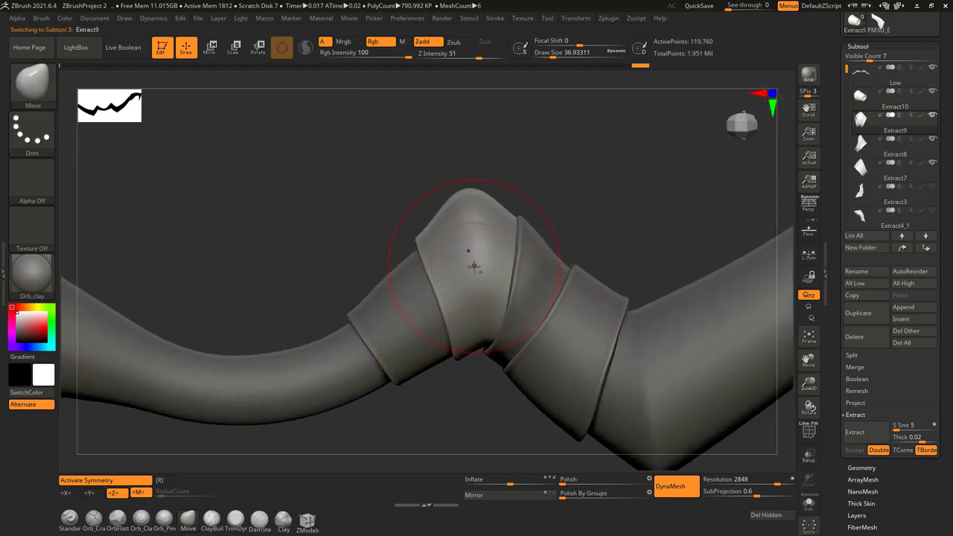
drag(477, 332, 465, 347)
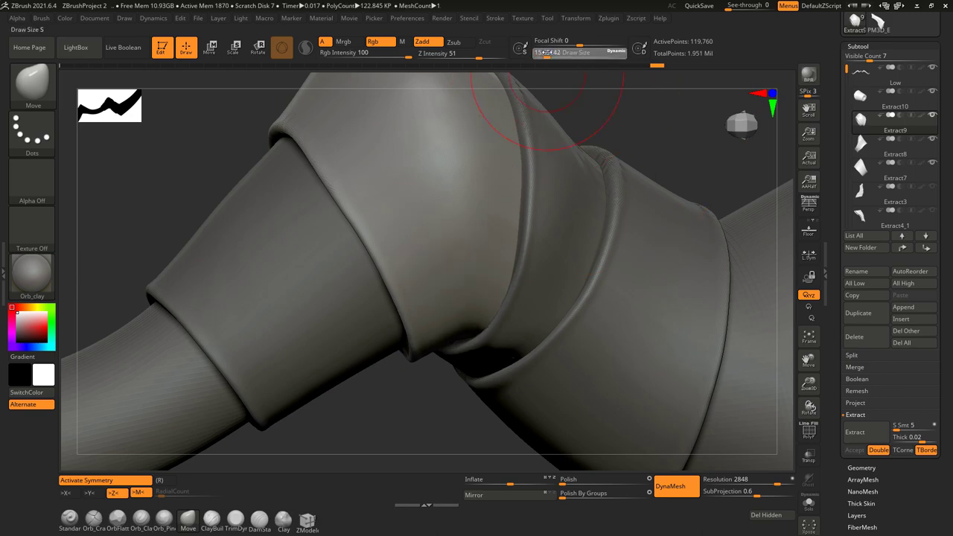
mouse_move(447, 351)
mouse_down()
mouse_move(468, 296)
mouse_move(525, 408)
mouse_move(552, 318)
mouse_up()
Step: Smooth the Extract7, Extract8 and Extract9 sleeve edges around the banded tube
alt+click(525, 297)
mouse_move(526, 297)
mouse_down()
mouse_move(577, 298)
mouse_move(548, 299)
mouse_up()
mouse_move(556, 248)
mouse_down()
mouse_move(554, 329)
mouse_move(564, 326)
mouse_up()
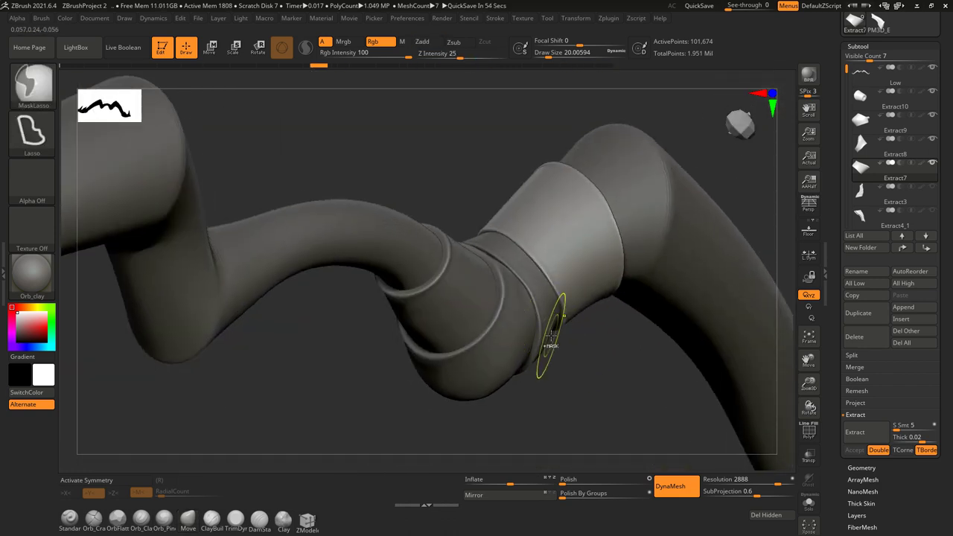
drag(367, 379, 537, 177)
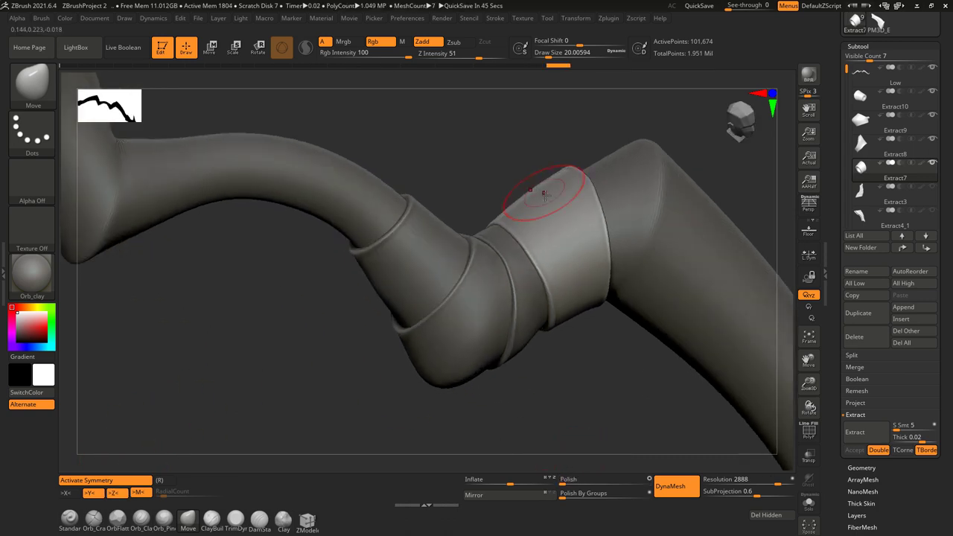
mouse_move(541, 199)
right_down()
mouse_move(554, 191)
mouse_move(496, 160)
mouse_move(548, 228)
mouse_move(549, 160)
mouse_move(520, 244)
mouse_move(490, 187)
mouse_move(514, 223)
mouse_move(513, 248)
mouse_move(506, 199)
right_up()
alt+click(512, 248)
alt+click(366, 256)
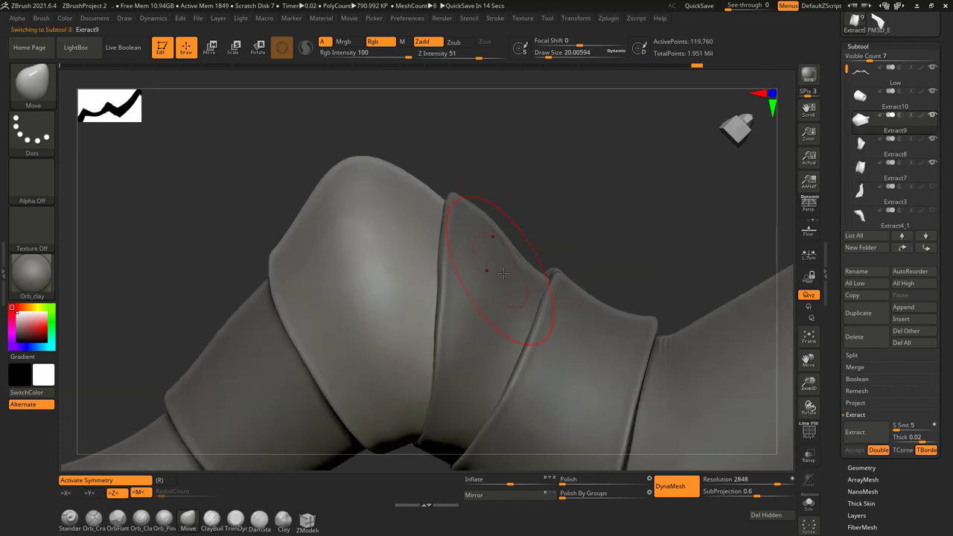
right_drag(366, 256, 498, 275)
right_drag(487, 310, 491, 255)
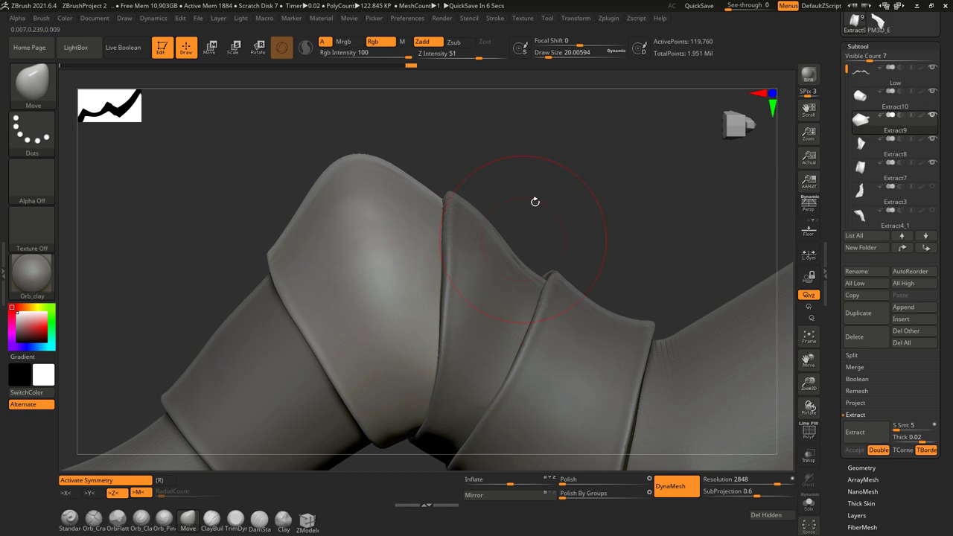
Step: Finish smoothing the Extract8, Extract10 and Extract7 sleeve edges along the limb
alt+click(504, 271)
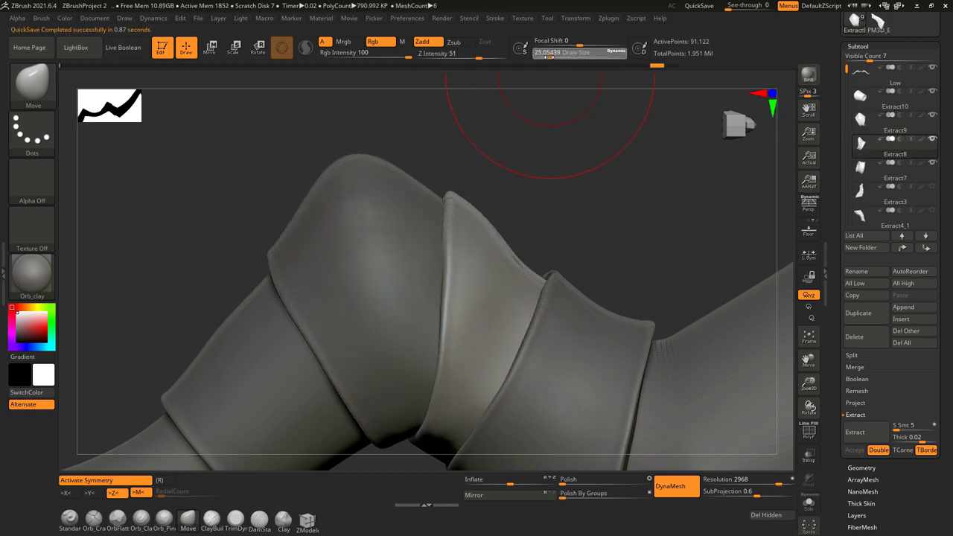
right_drag(522, 223, 511, 262)
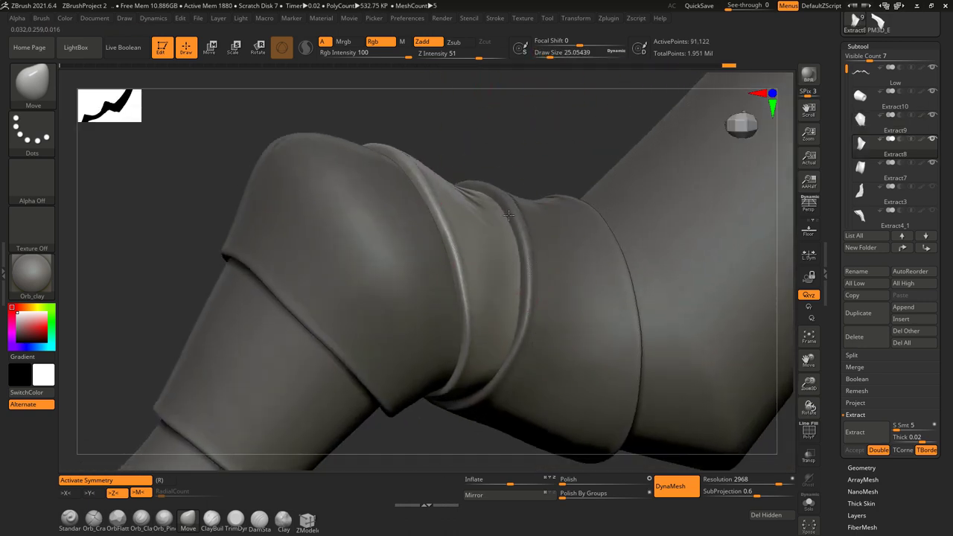
mouse_move(508, 216)
right_down()
mouse_move(506, 196)
mouse_move(464, 168)
mouse_move(521, 281)
mouse_move(496, 206)
mouse_move(417, 216)
right_up()
alt+click(418, 216)
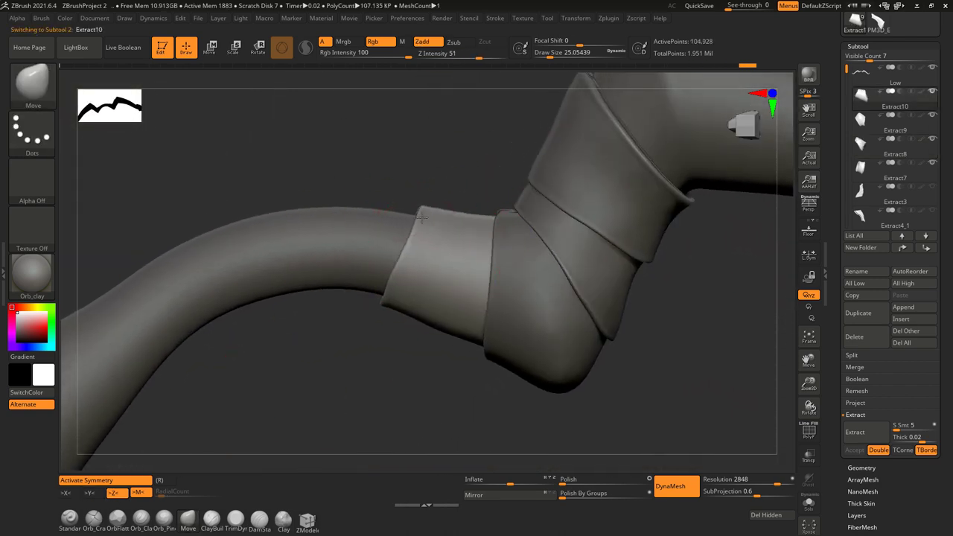
mouse_move(436, 246)
right_down()
mouse_move(393, 213)
mouse_move(536, 268)
mouse_move(542, 258)
right_up()
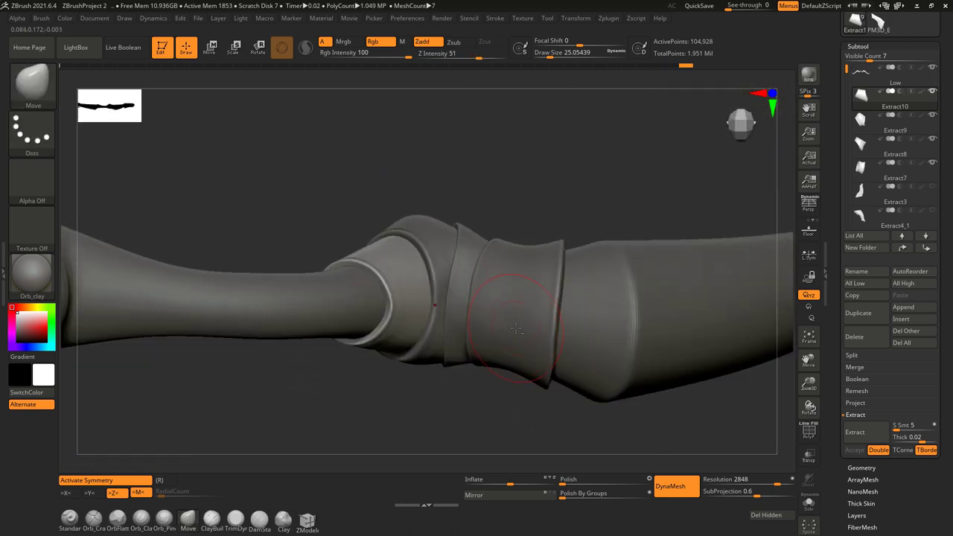
alt+click(543, 259)
click(493, 19)
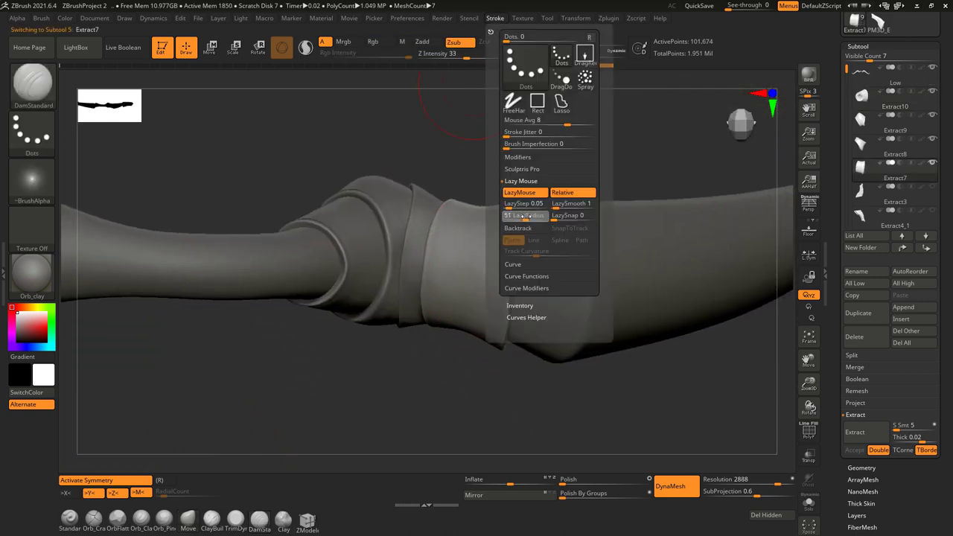
Step: Orbit around the grip sleeves and make the Extract8 sleeve the active subtool
mouse_move(494, 303)
right_down()
mouse_move(458, 246)
mouse_move(472, 239)
right_up()
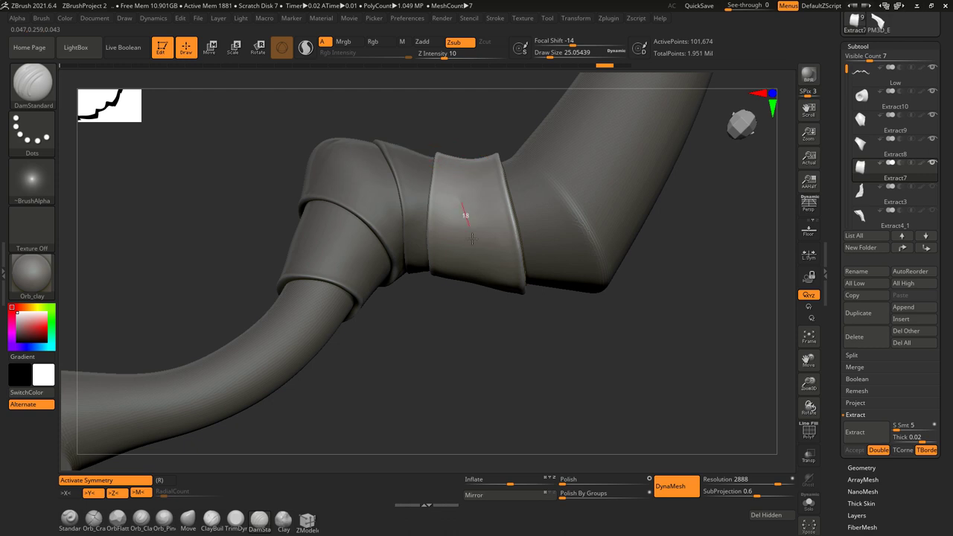
right_drag(453, 355, 463, 208)
mouse_move(474, 182)
mouse_down()
mouse_move(485, 276)
mouse_move(471, 300)
mouse_up()
shift+drag(467, 235, 420, 235)
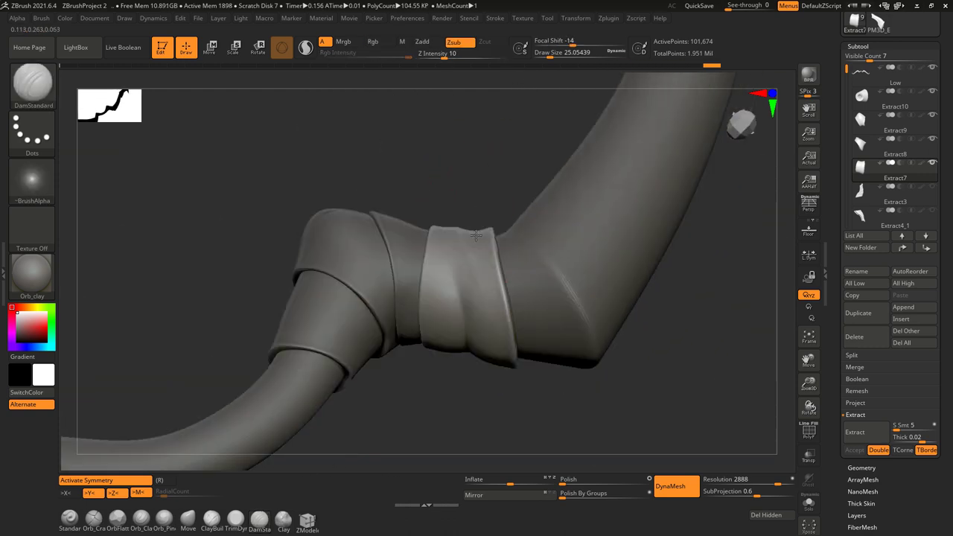
mouse_move(421, 289)
mouse_down()
mouse_move(464, 320)
mouse_move(490, 254)
mouse_up()
drag(570, 458, 670, 417)
click(848, 349)
mouse_move(670, 391)
mouse_down()
mouse_move(383, 213)
mouse_move(401, 296)
mouse_up()
alt+click(401, 295)
Step: Orbit around the Extract8 sleeve joint and knot to inspect the wrap creases
mouse_move(389, 218)
right_down()
mouse_move(405, 234)
mouse_move(394, 276)
right_up()
right_drag(452, 180, 383, 266)
right_drag(399, 381, 432, 378)
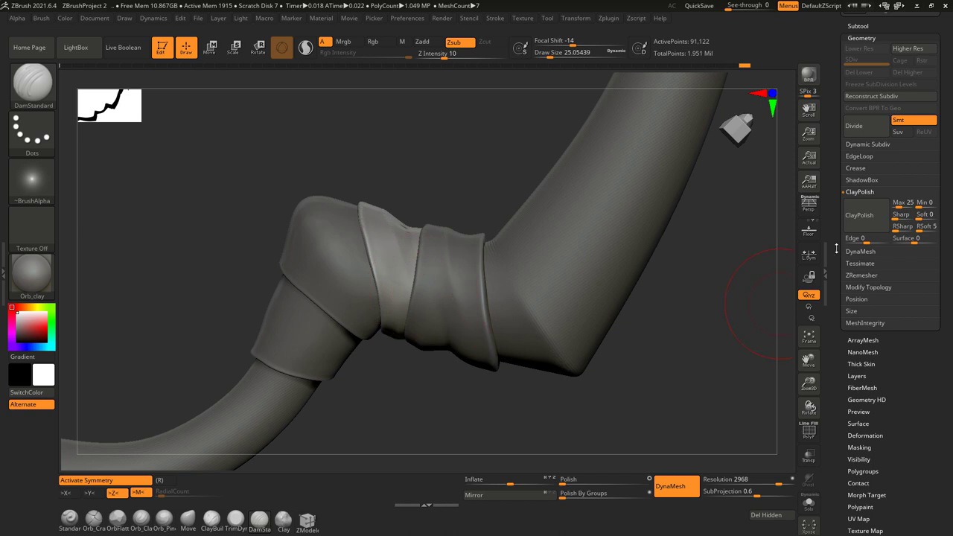
mouse_move(701, 354)
right_down()
mouse_move(341, 209)
mouse_move(383, 320)
mouse_move(400, 272)
right_up()
mouse_move(394, 342)
right_down()
mouse_move(394, 266)
mouse_move(411, 371)
right_up()
mouse_move(388, 264)
right_down()
mouse_move(413, 305)
mouse_move(449, 249)
right_up()
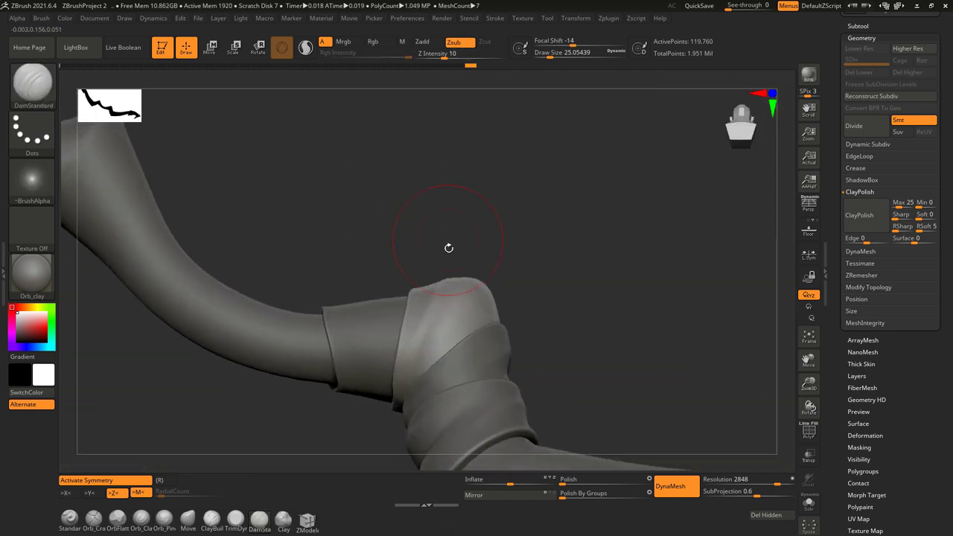
right_drag(538, 287, 454, 201)
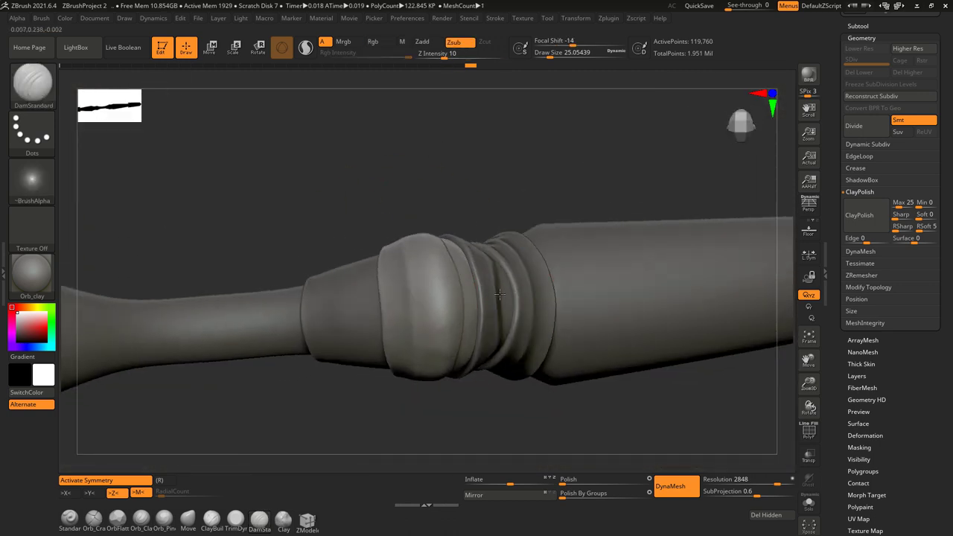
mouse_move(460, 225)
right_down()
mouse_move(439, 224)
mouse_move(469, 167)
mouse_move(450, 199)
right_up()
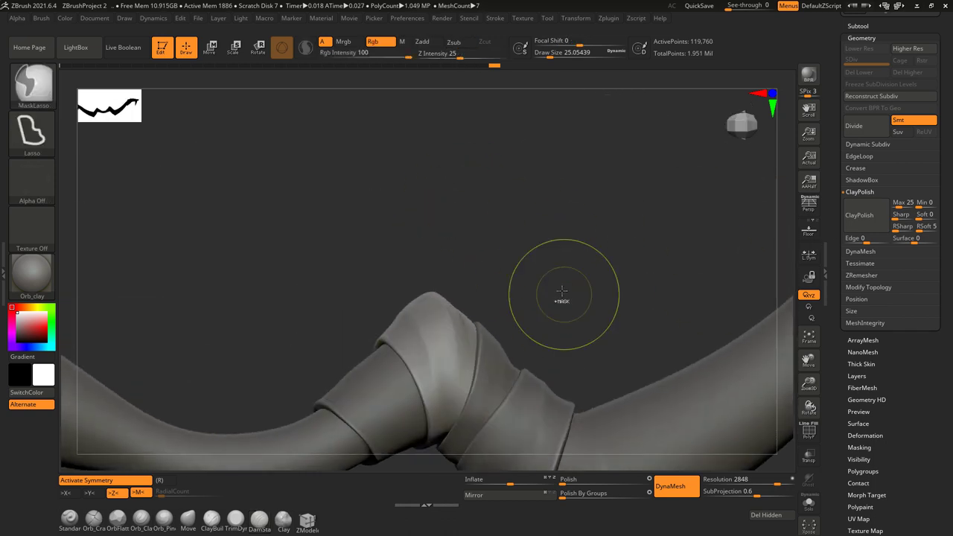
mouse_move(562, 290)
right_down()
mouse_move(464, 385)
mouse_move(469, 330)
mouse_move(483, 350)
mouse_move(458, 287)
right_up()
mouse_move(473, 383)
right_down()
mouse_move(467, 328)
mouse_move(489, 288)
mouse_move(501, 308)
right_up()
mouse_move(498, 147)
right_down()
mouse_move(425, 245)
mouse_move(486, 286)
right_up()
mouse_move(473, 248)
right_down()
mouse_move(638, 268)
mouse_move(561, 272)
mouse_move(566, 283)
mouse_move(651, 154)
mouse_move(519, 288)
mouse_move(500, 379)
mouse_move(549, 422)
mouse_move(506, 275)
mouse_move(537, 297)
right_up()
click(858, 26)
mouse_move(894, 159)
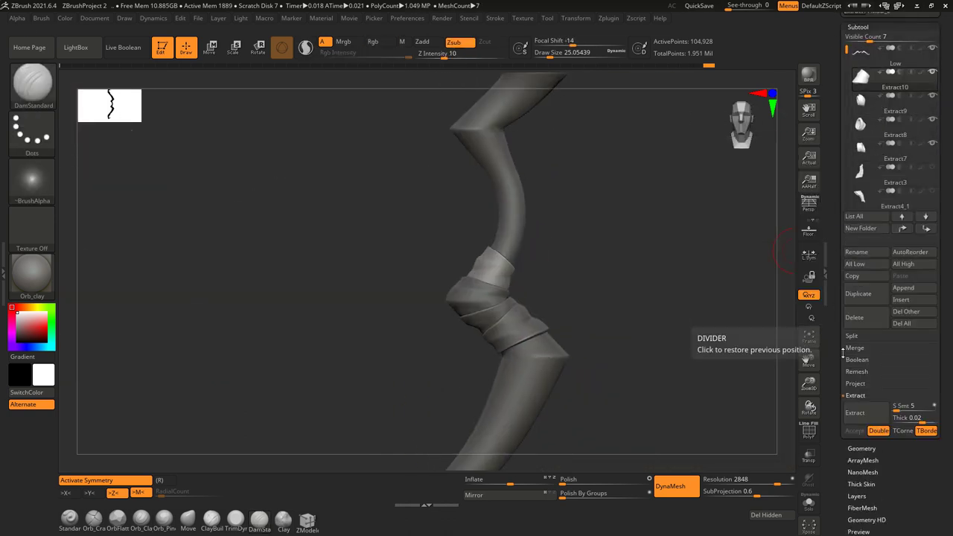
Step: Merge the grip sleeve subtools down into a single subtool with MergeDown
click(855, 347)
click(863, 359)
click(775, 380)
key(w)
mouse_move(624, 261)
right_down()
mouse_move(496, 261)
mouse_move(618, 225)
mouse_move(571, 293)
mouse_move(593, 198)
mouse_move(633, 224)
right_up()
key(q)
key(f)
mouse_move(557, 278)
alt+right_down()
mouse_move(553, 304)
mouse_move(511, 294)
mouse_move(531, 265)
mouse_move(514, 273)
alt+right_up()
key(f)
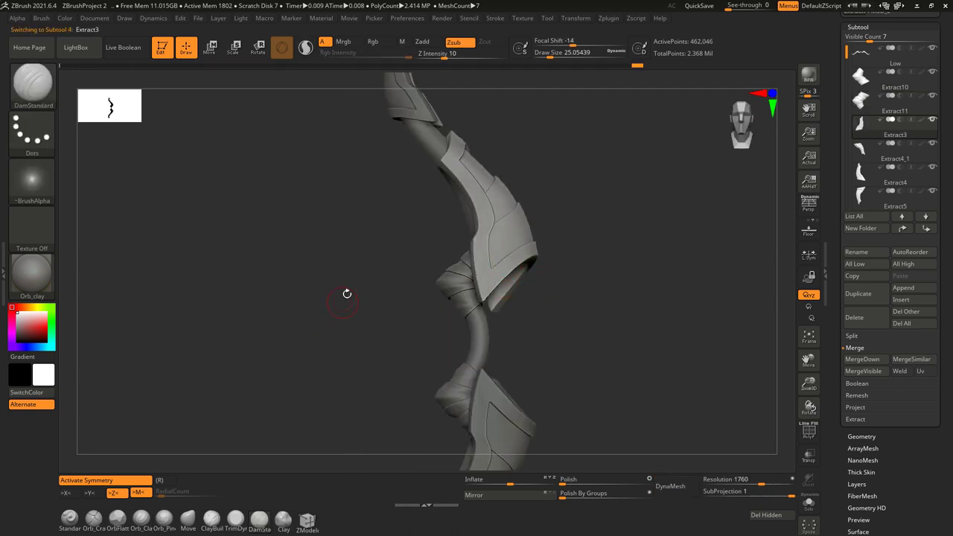
right_drag(347, 294, 485, 251)
Step: Try a Bend deformer on the armour plate, then remove it
key(w)
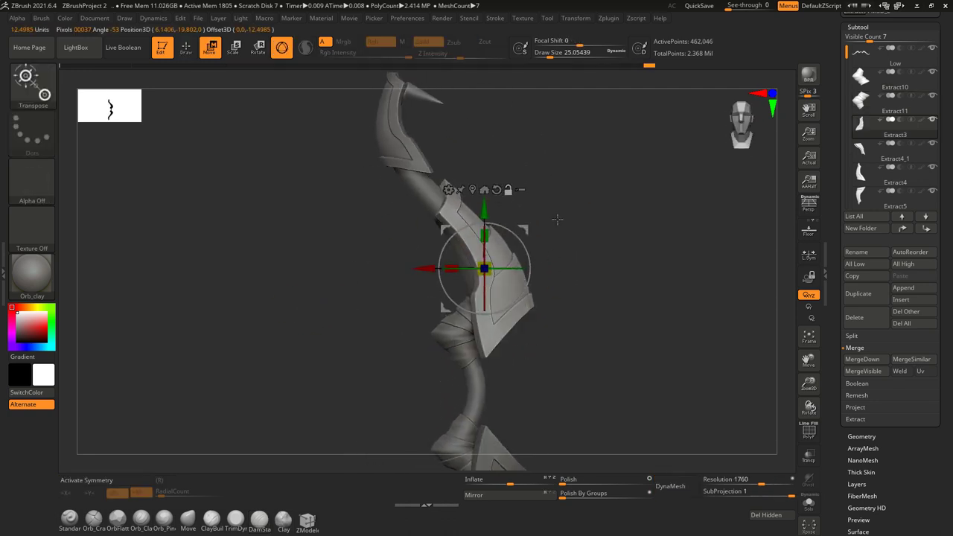
click(448, 189)
click(577, 212)
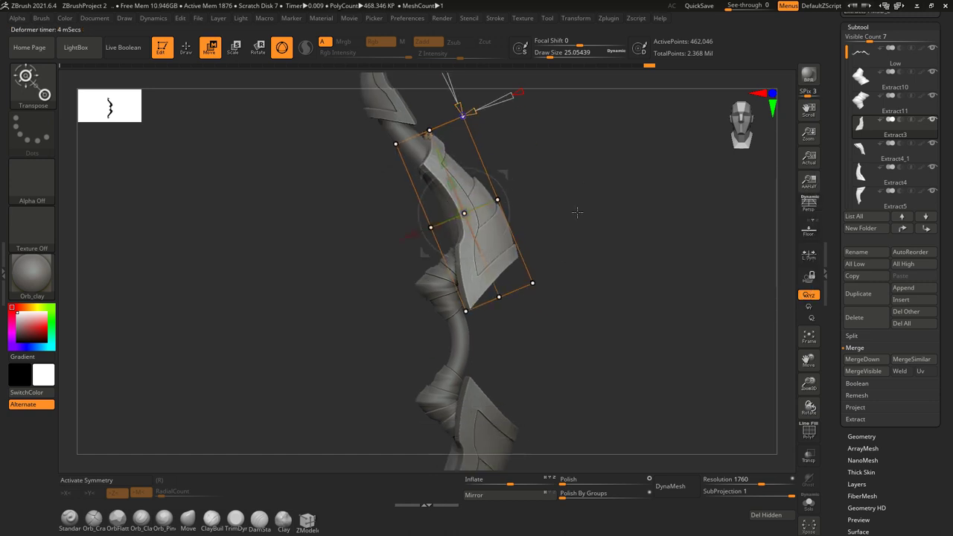
drag(539, 257, 539, 258)
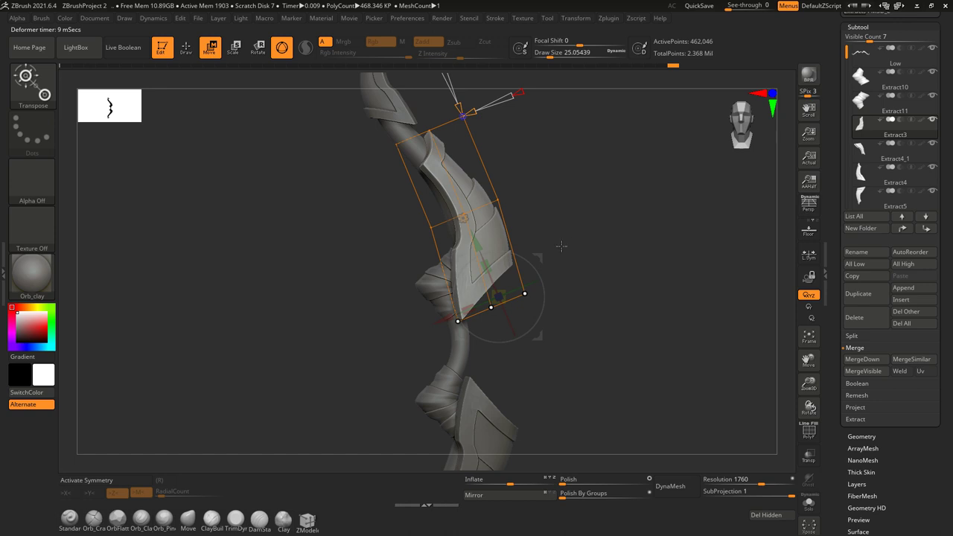
right_drag(568, 198, 529, 214)
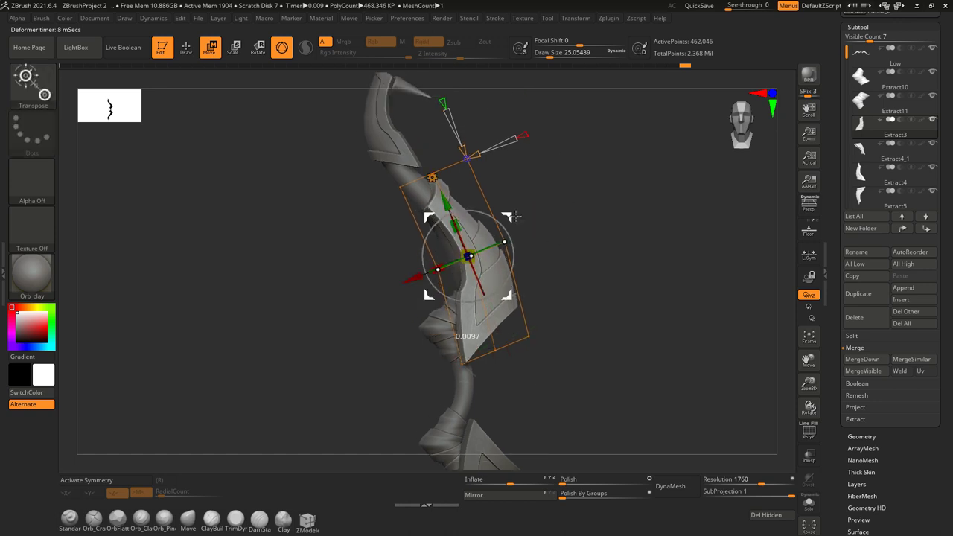
drag(551, 201, 547, 201)
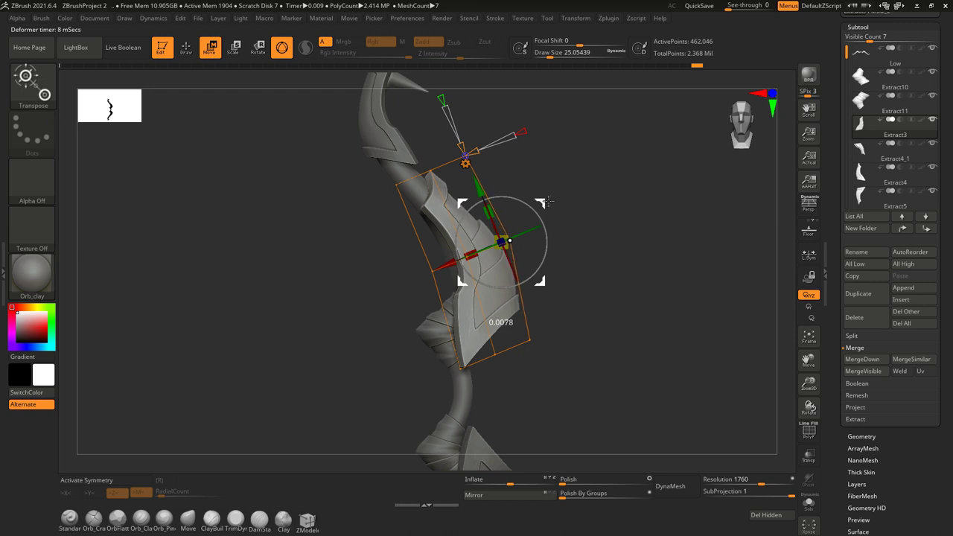
click(465, 162)
right_drag(566, 223, 546, 220)
Step: Re-add a Bend deformer, bend the plate along the limb, and bake it
click(427, 204)
click(428, 236)
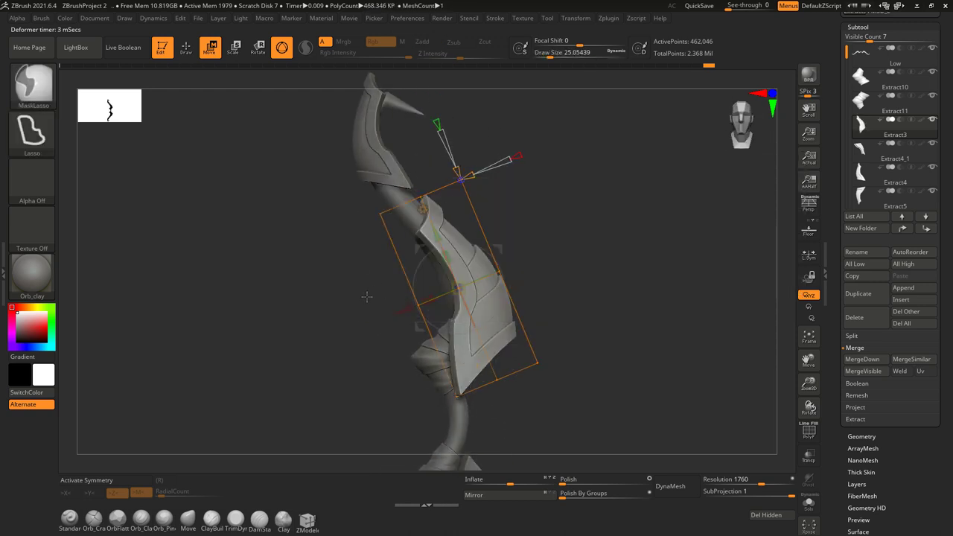
right_drag(521, 242, 498, 248)
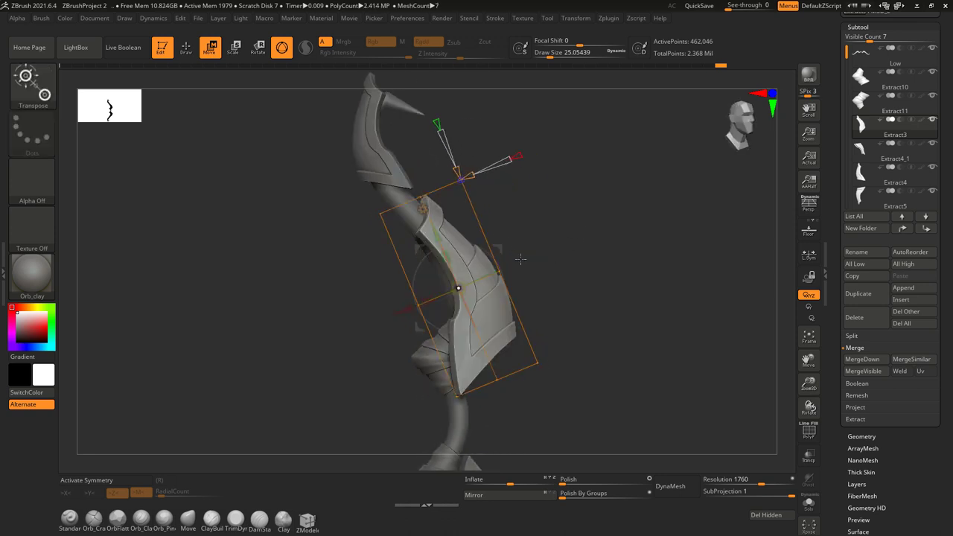
click(422, 209)
click(554, 249)
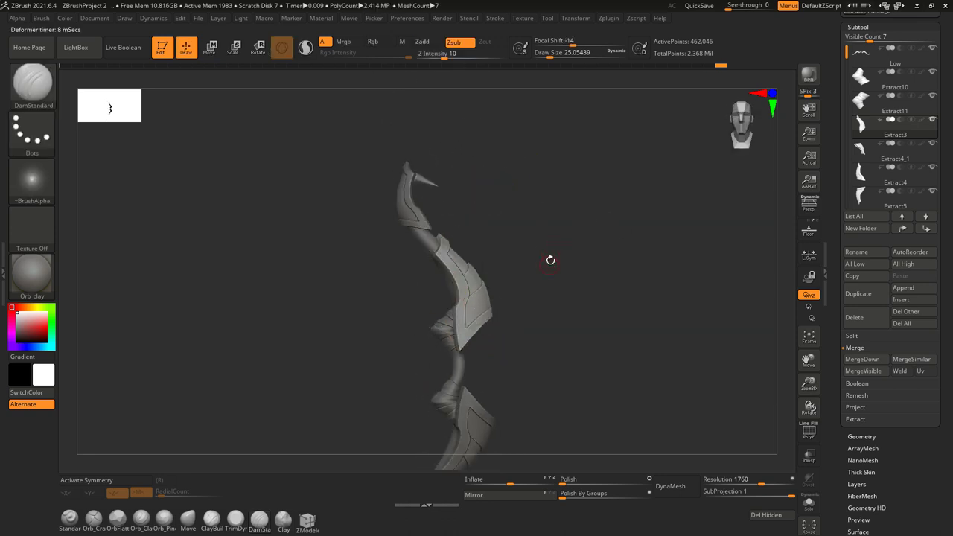
right_drag(553, 249, 510, 236)
Step: Select the Extract3 armour plate, then make the Low bow body active again
alt+click(476, 201)
key(w)
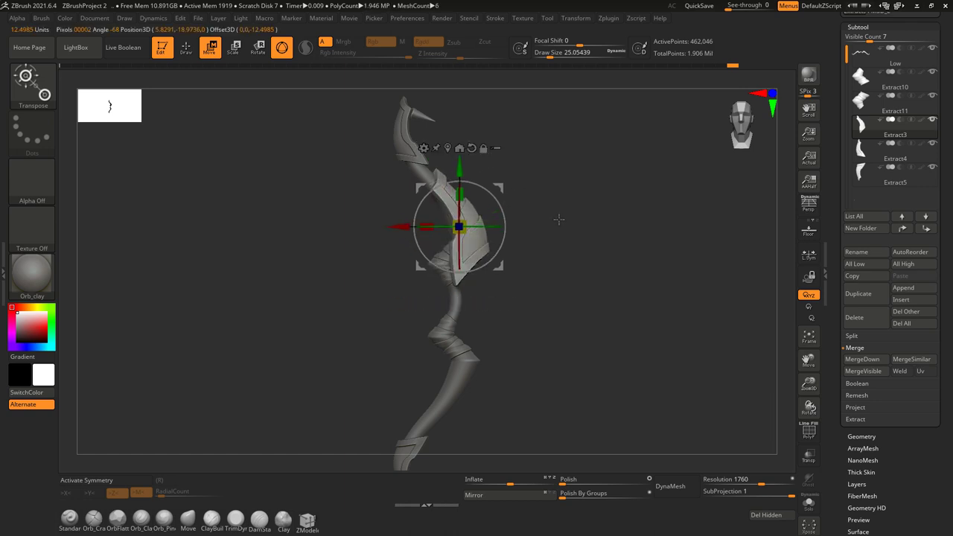
key(q)
mouse_move(546, 275)
right_down()
mouse_move(566, 362)
mouse_move(581, 273)
mouse_move(558, 276)
mouse_move(592, 313)
mouse_move(596, 334)
mouse_move(585, 319)
mouse_move(536, 335)
mouse_move(522, 288)
right_up()
alt+click(665, 258)
mouse_move(665, 258)
right_down()
mouse_move(600, 373)
mouse_move(694, 394)
right_up()
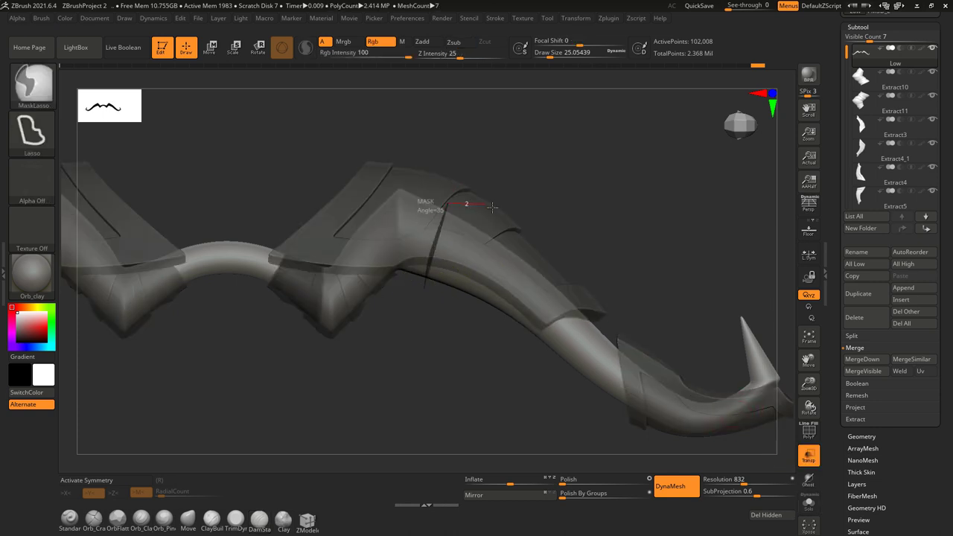
Step: Mask a band across the bow grip with see-through display off
ctrl+drag(484, 388, 486, 389)
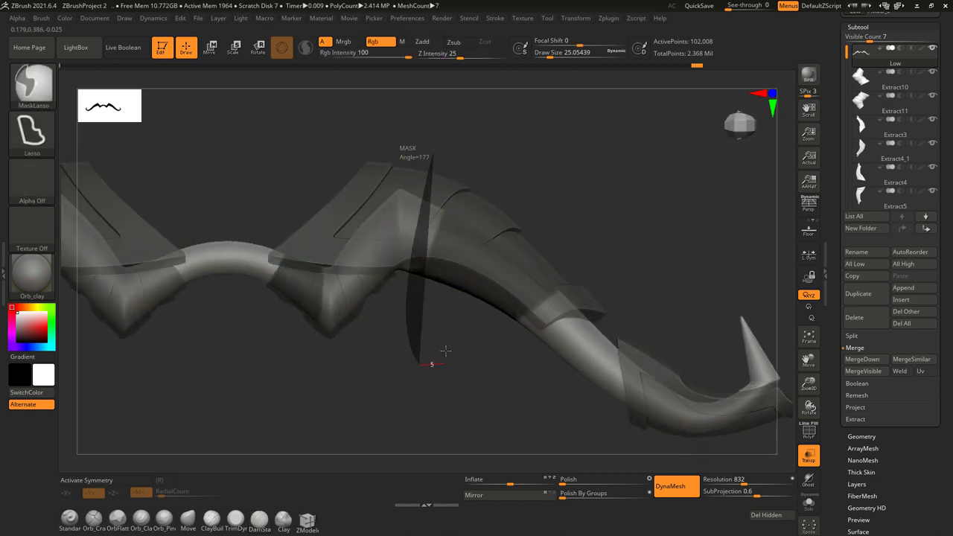
mouse_move(450, 171)
right_down()
mouse_move(497, 199)
mouse_move(472, 235)
mouse_move(477, 179)
right_up()
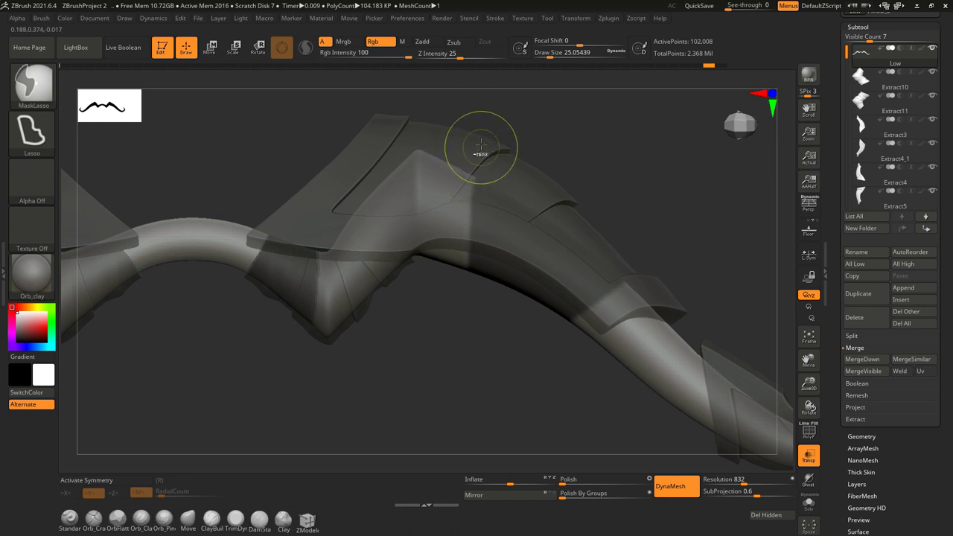
mouse_move(396, 306)
right_down()
mouse_move(496, 373)
mouse_move(449, 155)
right_up()
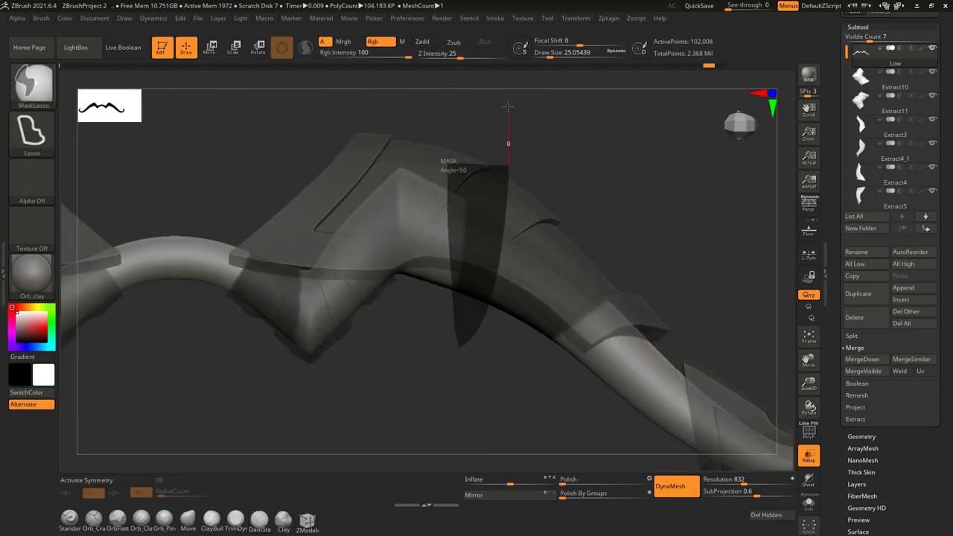
shift+right_drag(490, 76, 559, 159)
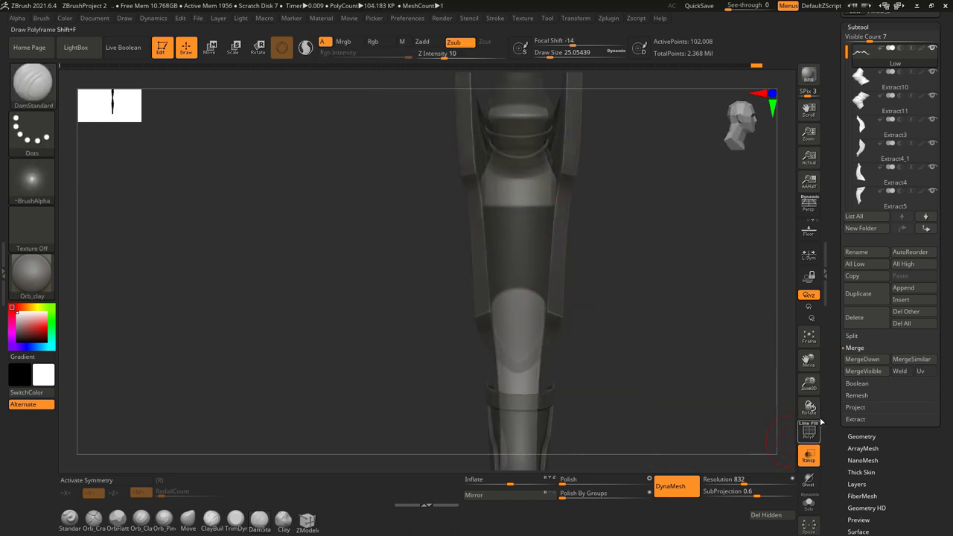
click(810, 456)
drag(762, 370, 671, 335)
Step: Extract the masked band at Thick 0.02 as Extract12 and isolate it with PolyF
click(855, 419)
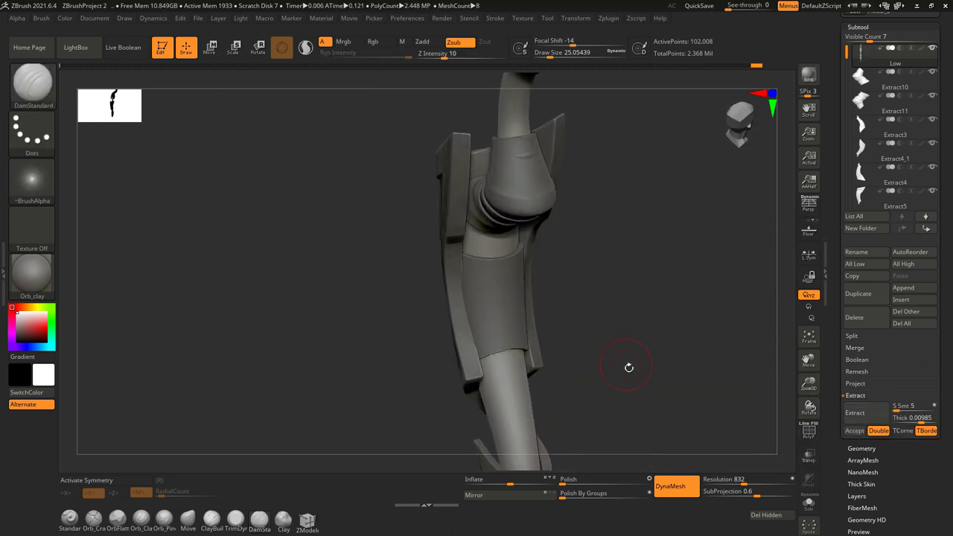
click(856, 413)
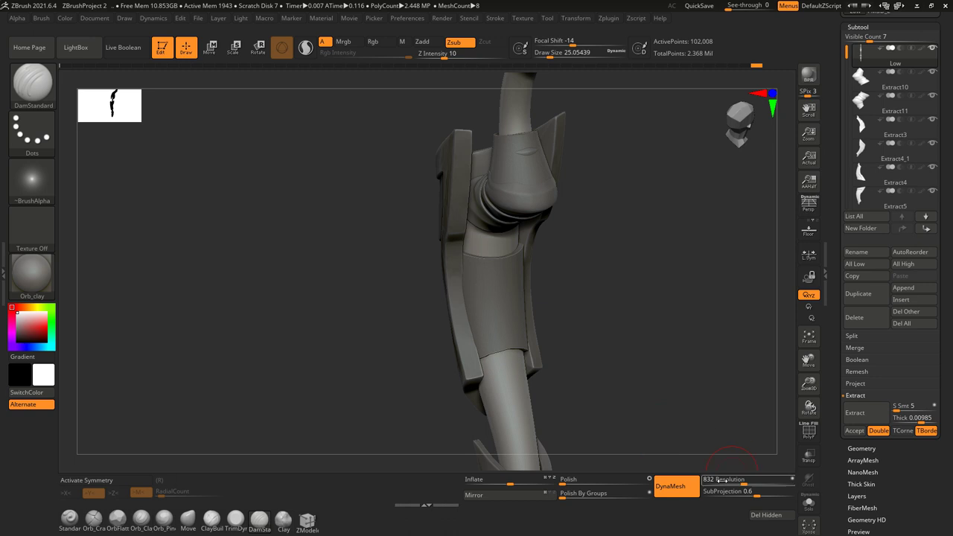
click(854, 431)
key(alt+s)
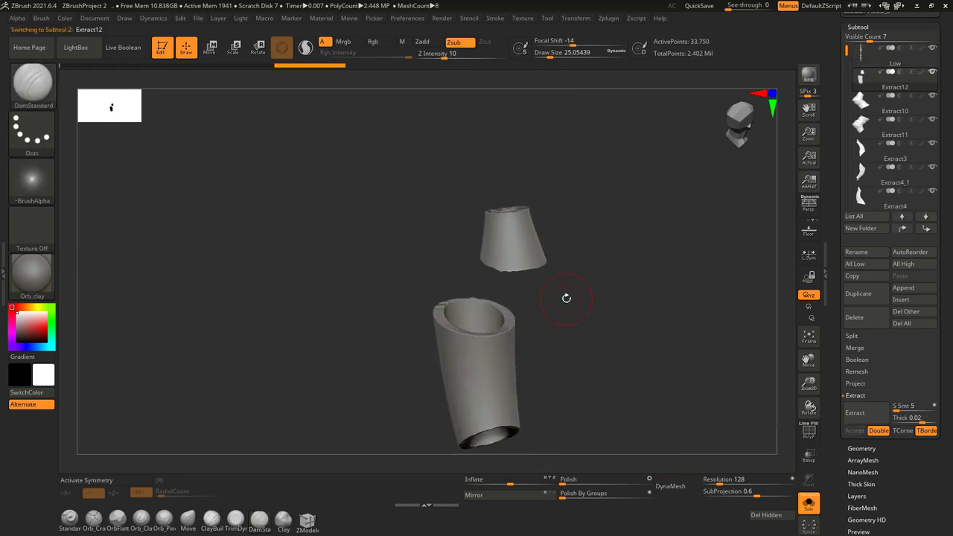
click(810, 431)
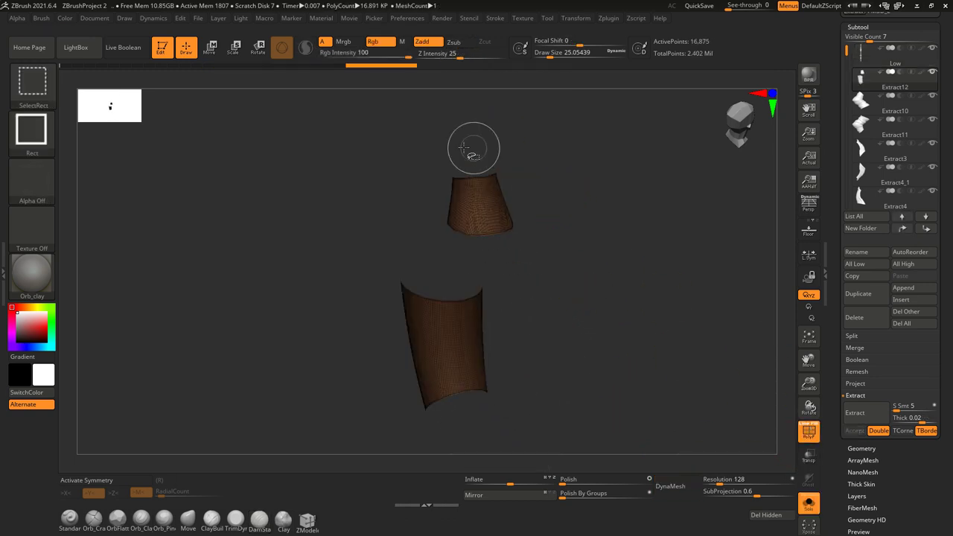
drag(554, 241, 564, 263)
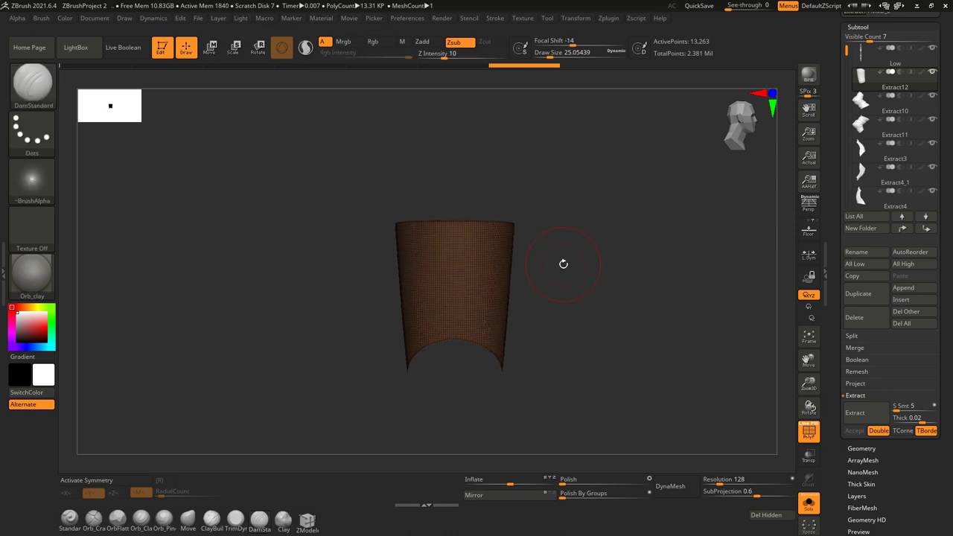
Step: Inspect Extract12 double-sided, then delete the Extract12 subtool
drag(564, 318, 618, 196)
scroll(855, 226, down, 5)
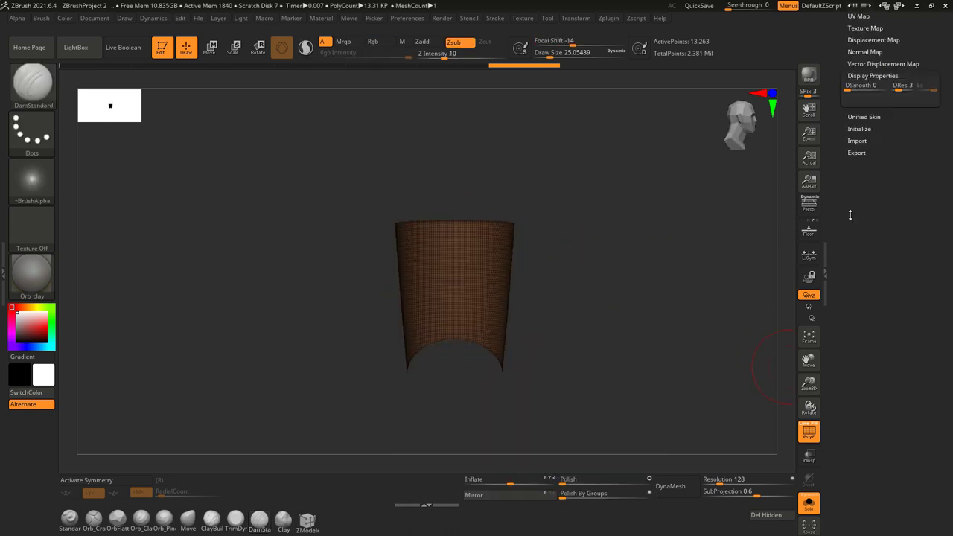
scroll(851, 216, up, 5)
click(863, 283)
drag(512, 284, 516, 276)
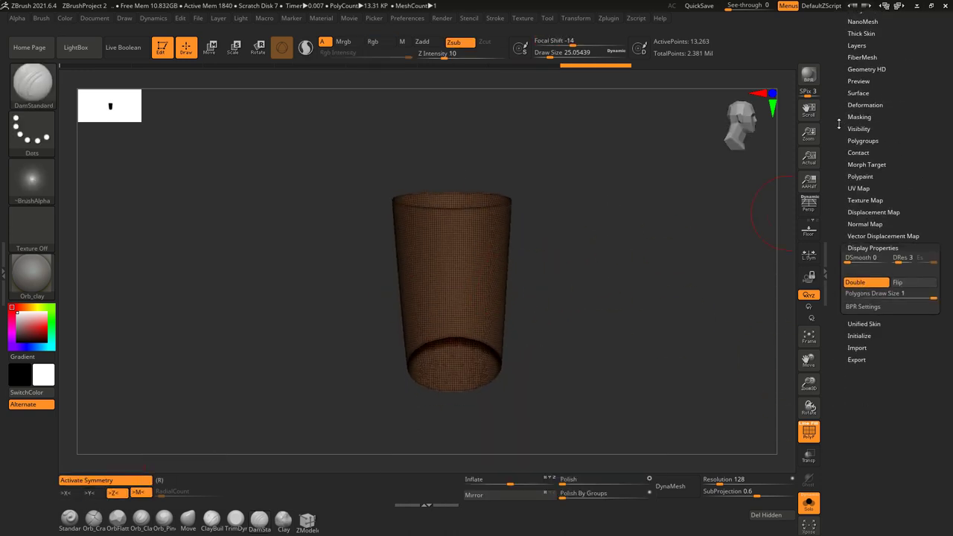
scroll(856, 224, up, 3)
scroll(838, 226, up, 5)
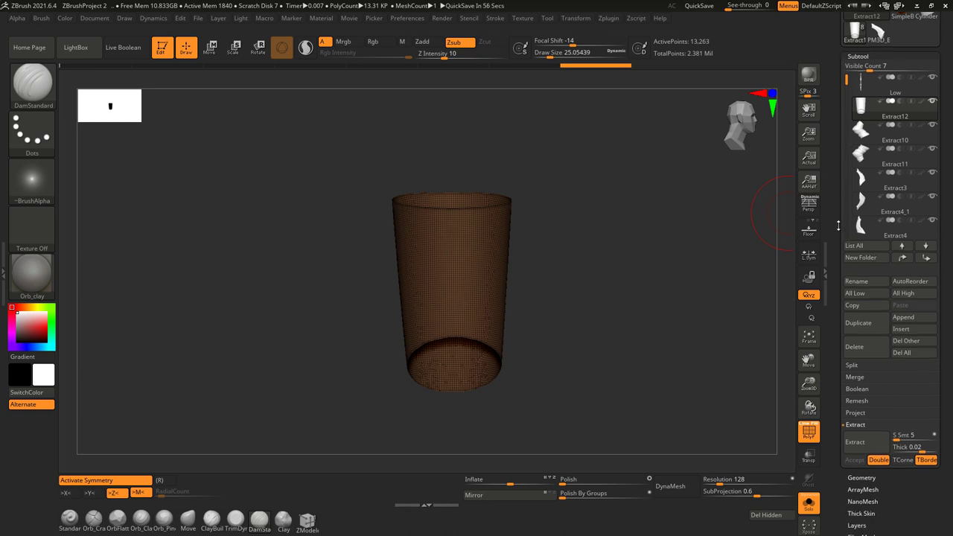
click(916, 350)
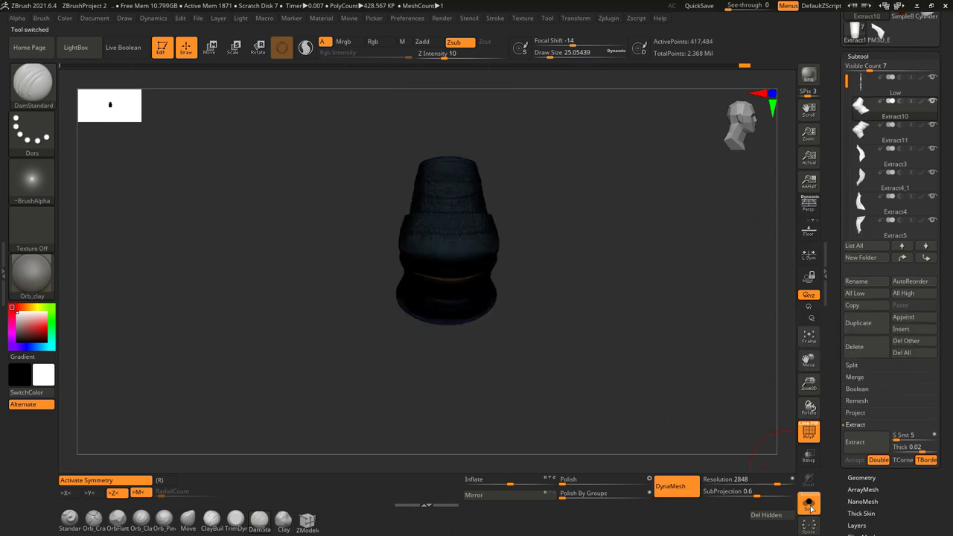
Step: Re-extract the masked grip band as the Extract13 sleeve
mouse_move(603, 291)
mouse_down()
mouse_move(638, 340)
mouse_move(552, 394)
mouse_move(495, 329)
mouse_move(616, 258)
mouse_up()
key(f)
click(808, 456)
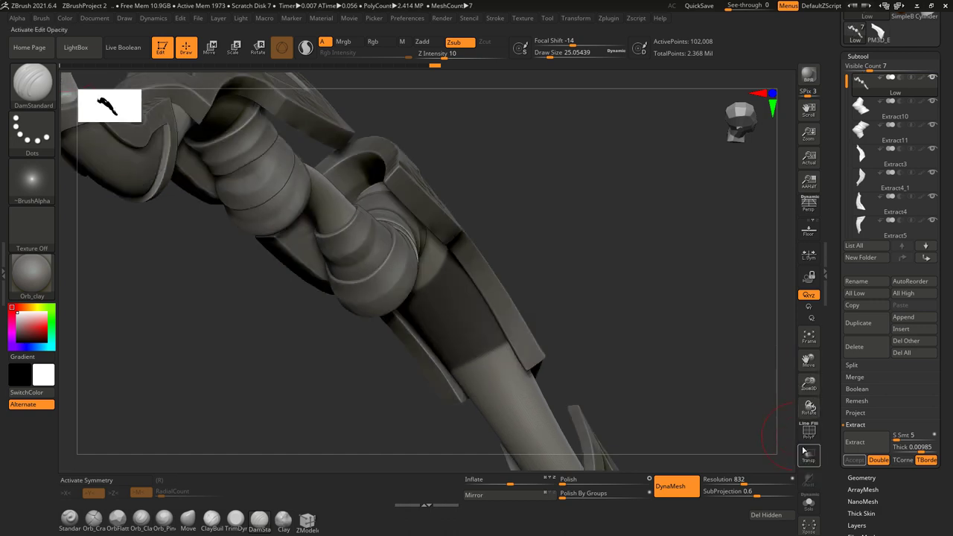
drag(526, 245, 462, 266)
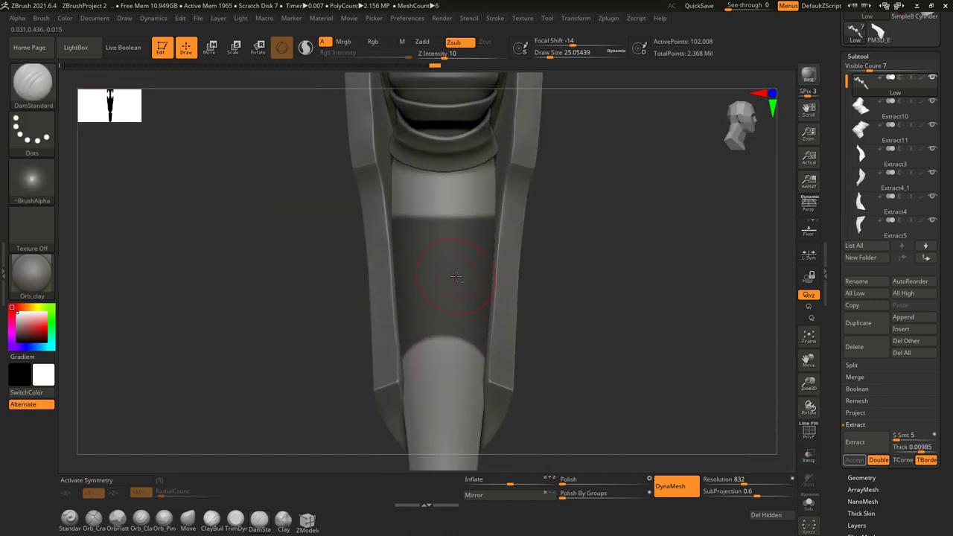
mouse_move(737, 354)
mouse_down()
mouse_move(602, 273)
mouse_move(694, 365)
mouse_move(613, 270)
mouse_move(784, 462)
mouse_move(559, 435)
mouse_up()
alt+click(558, 436)
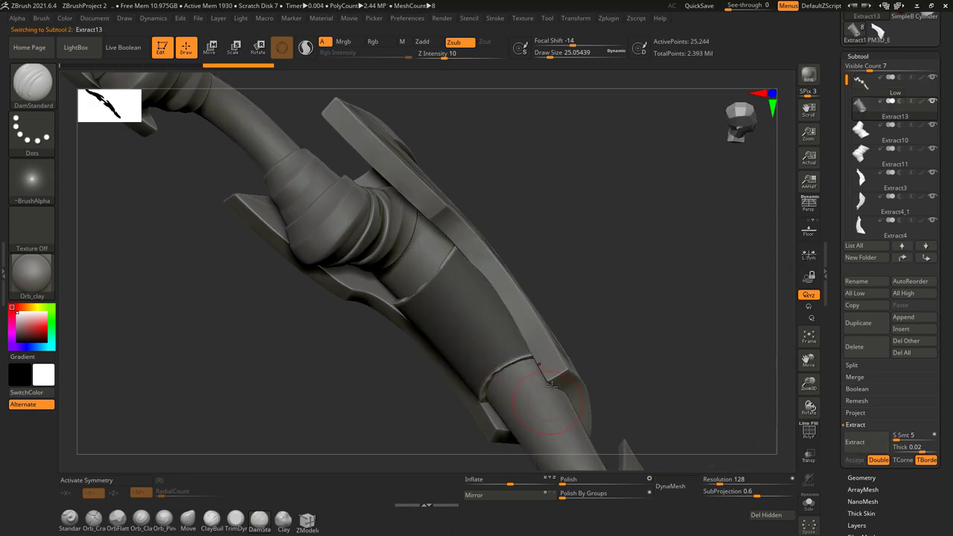
Step: Isolate Extract13 in front view, turn on symmetry, and bring up ZRemesher options
mouse_move(611, 418)
mouse_down()
mouse_move(596, 335)
mouse_move(633, 278)
mouse_move(596, 298)
mouse_move(774, 246)
mouse_up()
key(shift+f)
key(x)
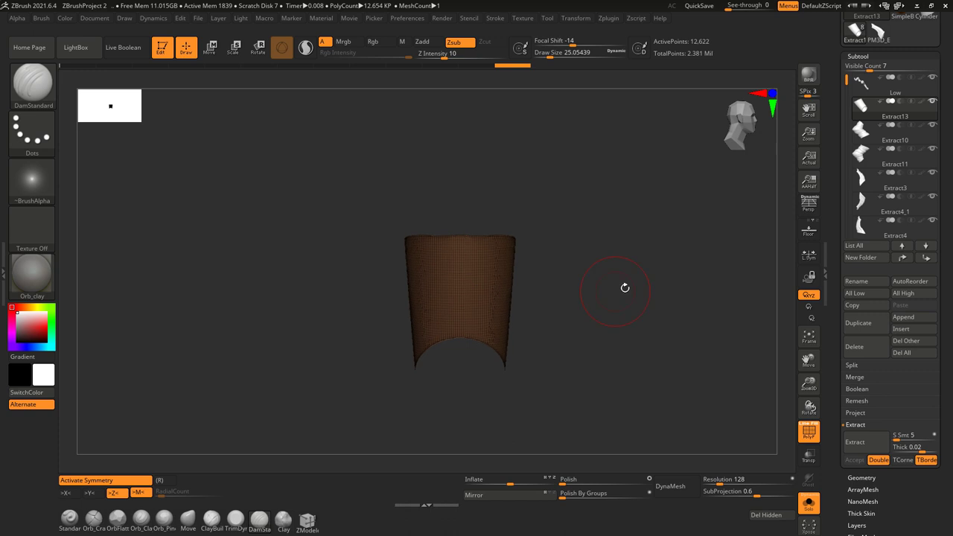
click(859, 56)
click(862, 69)
click(862, 307)
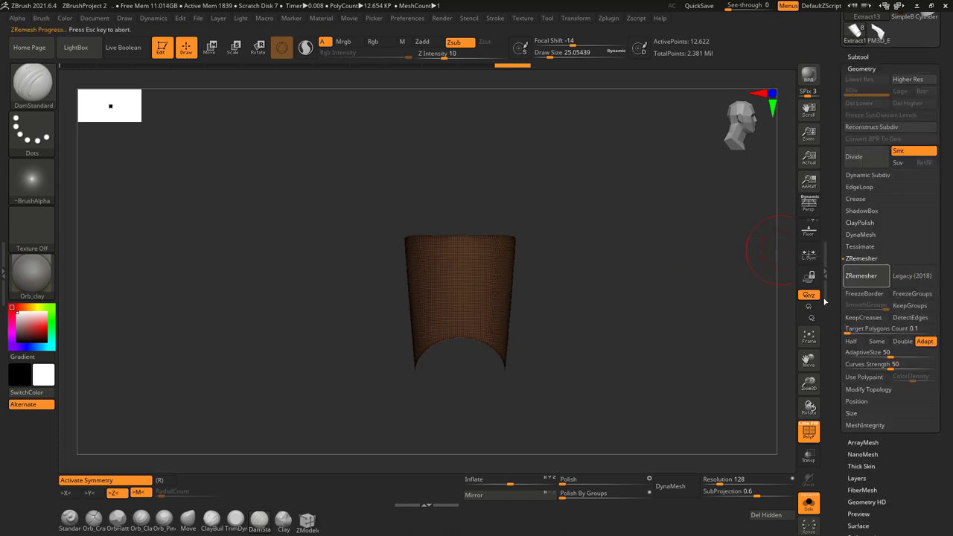
Step: Inspect the remeshed Extract13 plate on the grip with the rest see-through
mouse_move(613, 272)
mouse_down()
mouse_move(520, 296)
mouse_move(533, 223)
mouse_up()
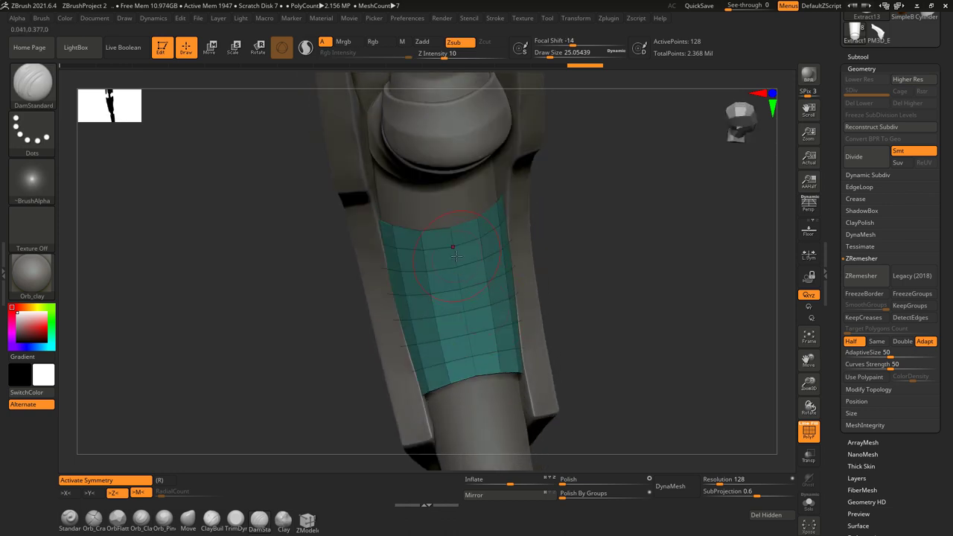
key(w)
key(f)
mouse_move(533, 215)
mouse_down()
mouse_move(547, 281)
mouse_move(543, 366)
mouse_up()
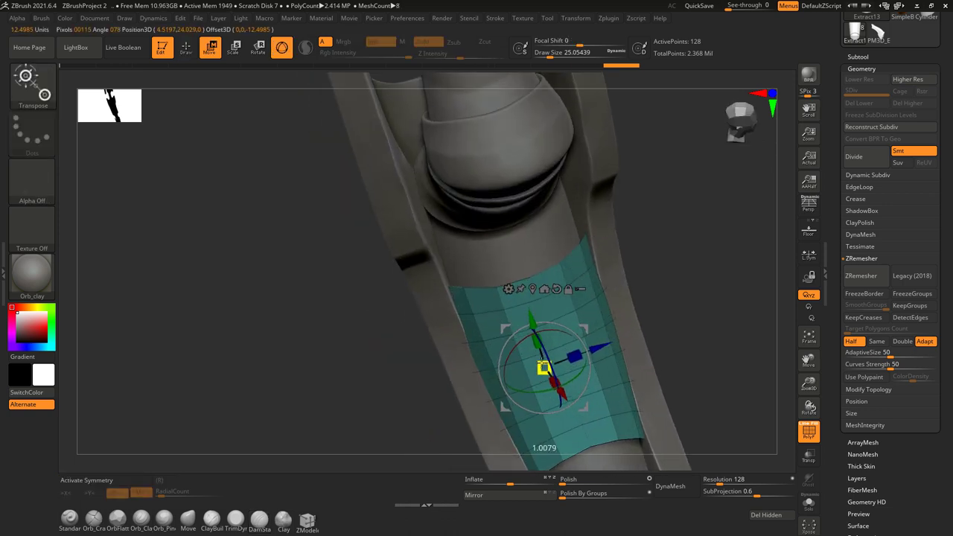
mouse_move(526, 377)
mouse_down()
mouse_move(827, 479)
mouse_move(809, 464)
mouse_up()
click(809, 455)
Step: Lasso-hide part of the remeshed plate, leaving a narrow teal strip, and check it solo
click(40, 132)
click(142, 153)
ctrl+shift+drag(381, 220, 376, 223)
drag(417, 298, 637, 263)
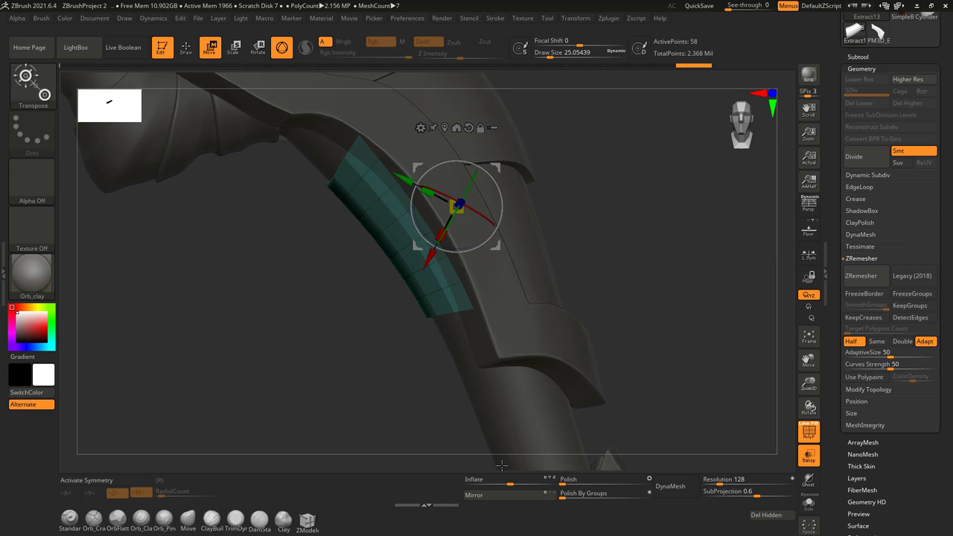
mouse_move(637, 264)
mouse_down()
mouse_move(616, 320)
mouse_move(321, 462)
mouse_up()
click(809, 504)
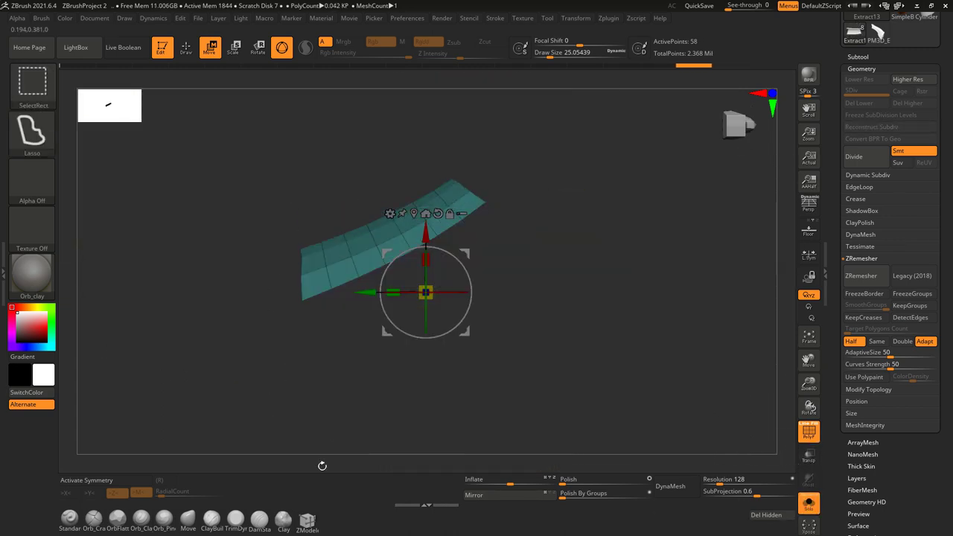
click(809, 503)
drag(656, 223, 566, 268)
click(862, 68)
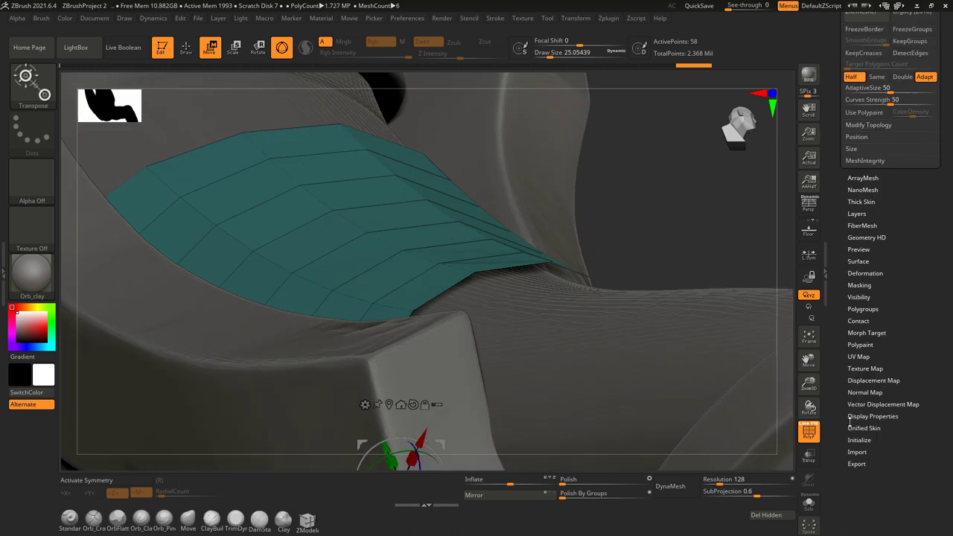
Step: Turn on Double display for the teal plate and view its edge
click(871, 318)
click(855, 240)
drag(745, 335, 302, 509)
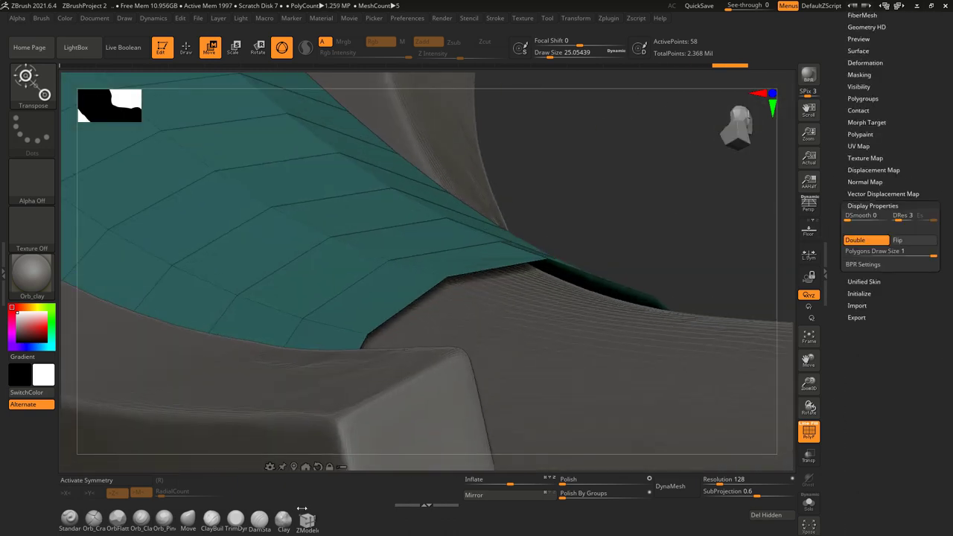
shift+drag(581, 282, 295, 434)
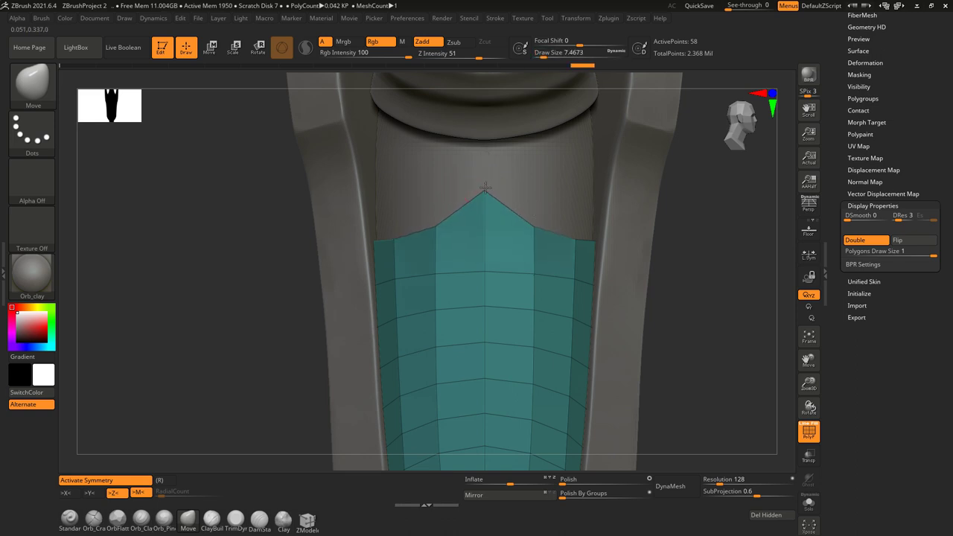
mouse_move(512, 237)
shift+mouse_down()
mouse_move(533, 183)
mouse_move(528, 238)
shift+mouse_up()
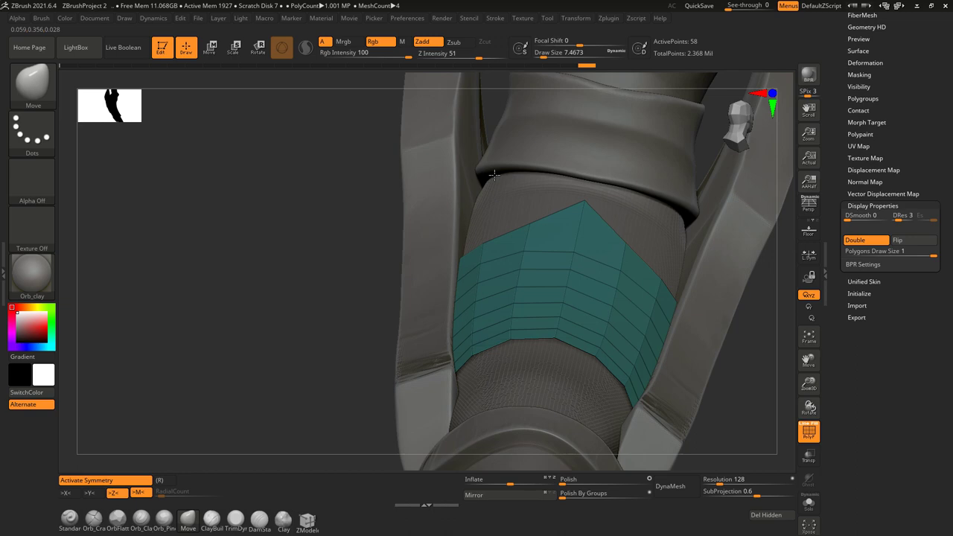
mouse_move(527, 238)
shift+mouse_down()
mouse_move(513, 354)
mouse_move(567, 328)
mouse_move(547, 328)
shift+mouse_up()
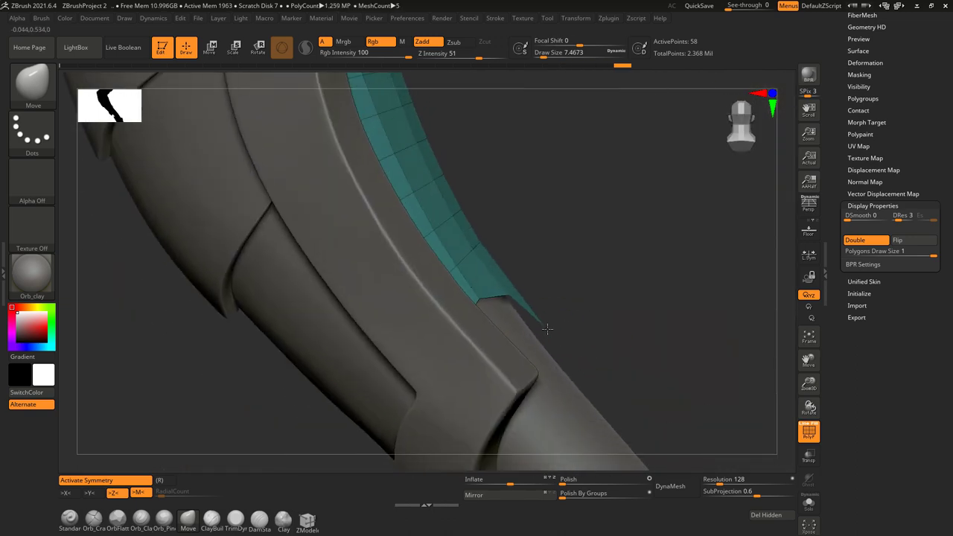
drag(504, 301, 529, 283)
Step: Pick a ZModeler QMesh action for the strip and isolate it
key(b)
key(z)
key(m)
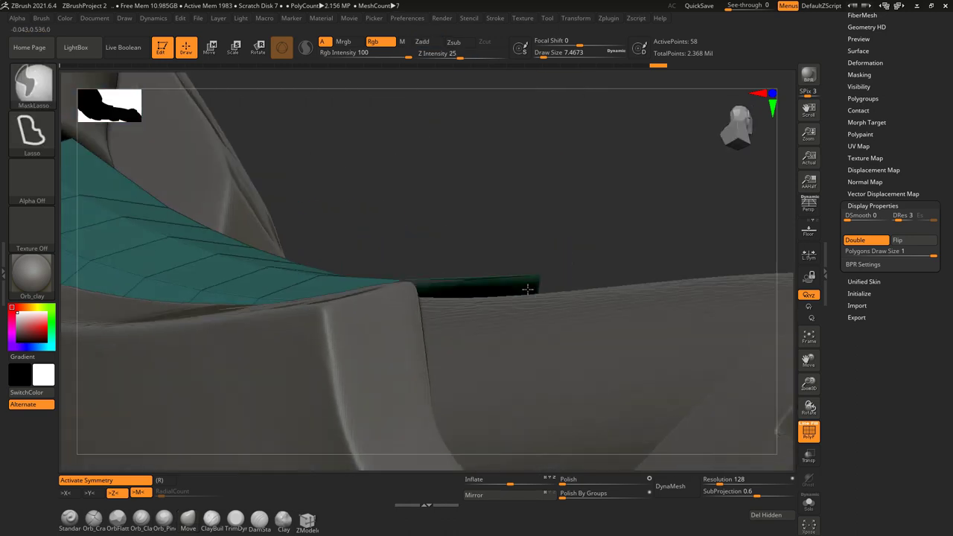
key(space)
click(523, 299)
mouse_move(522, 318)
mouse_down()
mouse_move(566, 328)
mouse_move(656, 322)
mouse_move(548, 340)
mouse_up()
key(ctrl+shift+s)
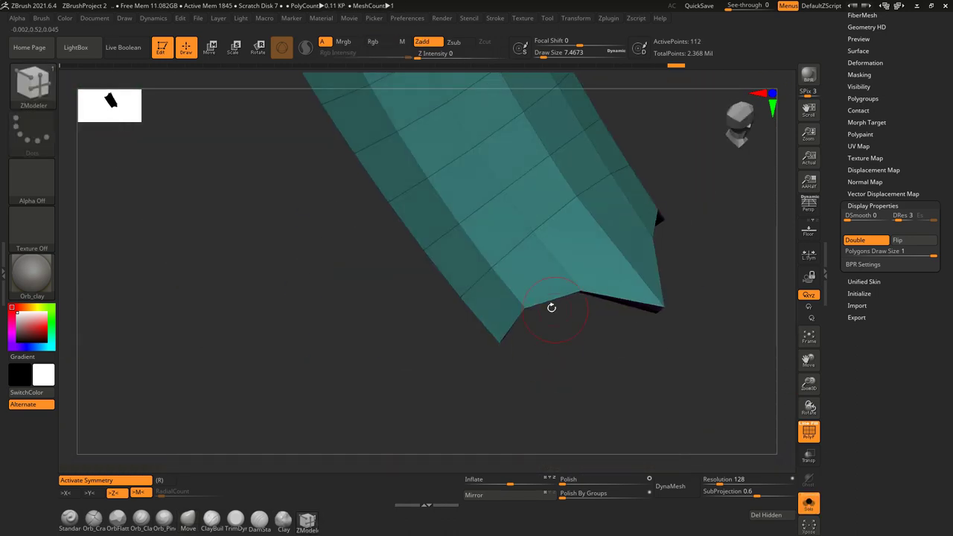
Step: Extrude the strip into a thick plate, turn off PolyF, and unhide the other parts
mouse_move(519, 307)
mouse_down()
mouse_move(555, 313)
mouse_move(485, 362)
mouse_move(463, 408)
mouse_move(549, 309)
mouse_move(549, 261)
mouse_move(557, 370)
mouse_move(605, 325)
mouse_up()
mouse_move(596, 339)
right_down()
mouse_move(581, 392)
mouse_move(457, 283)
mouse_move(609, 357)
mouse_move(621, 303)
mouse_move(657, 343)
right_up()
right_drag(653, 382, 566, 315)
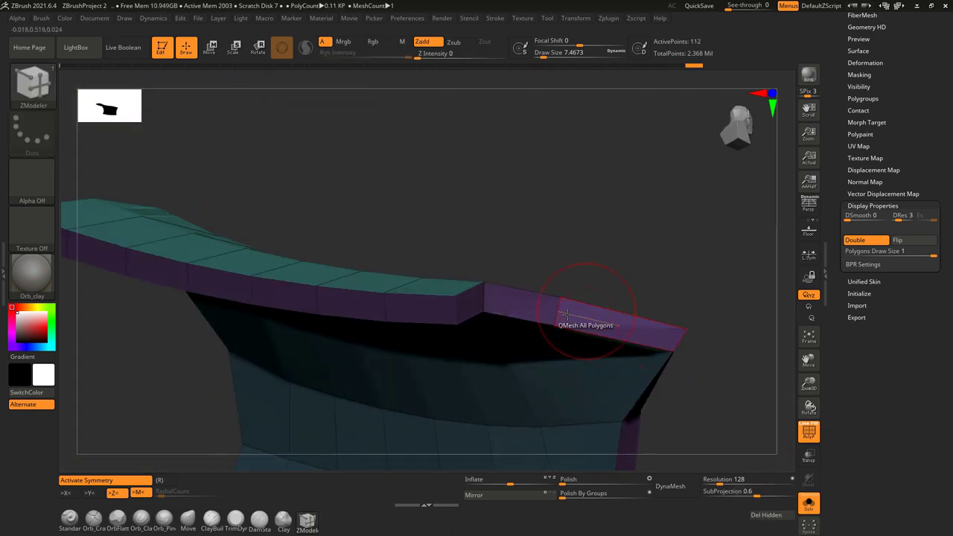
right_drag(386, 313, 391, 272)
mouse_move(475, 262)
right_down()
mouse_move(532, 210)
mouse_move(542, 330)
mouse_move(447, 207)
mouse_move(622, 333)
right_up()
key(shift+f)
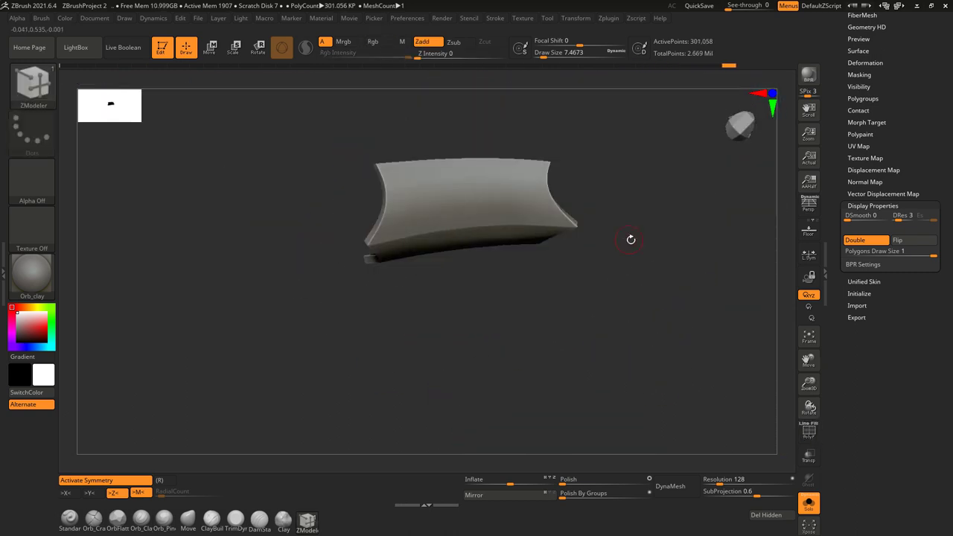
key(ctrl+shift+s)
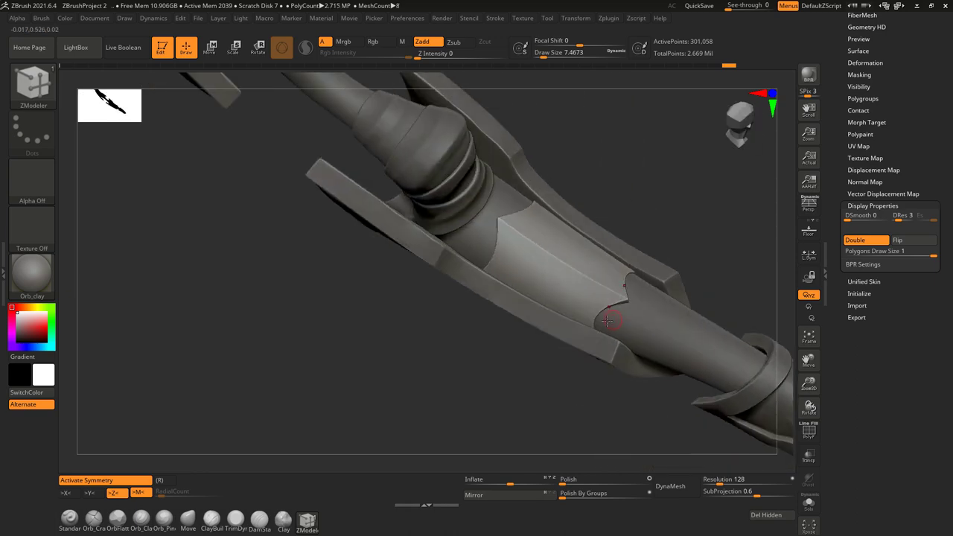
Step: Subdivide the grip plate with Ctrl+D and smooth its surface
right_drag(607, 320, 582, 289)
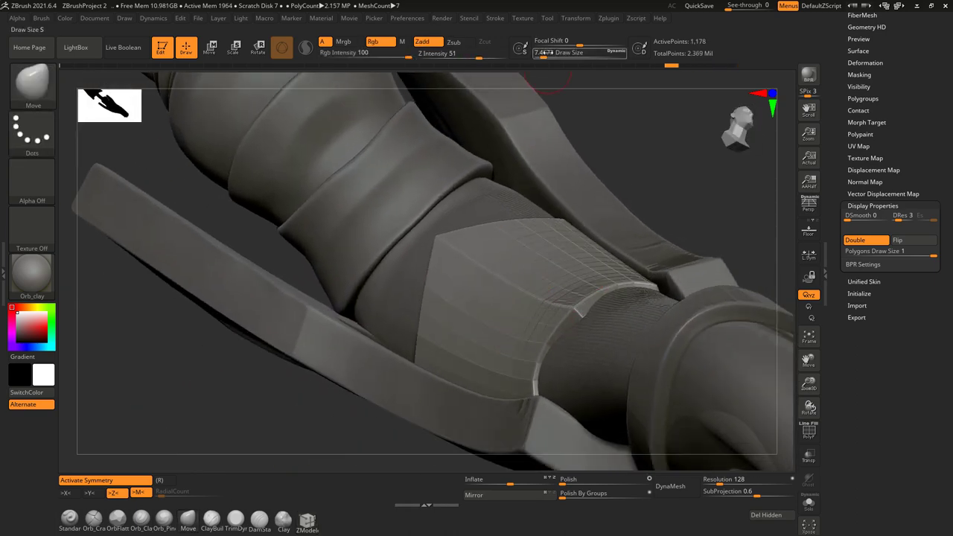
mouse_move(610, 270)
right_down()
mouse_move(548, 253)
mouse_move(500, 336)
right_up()
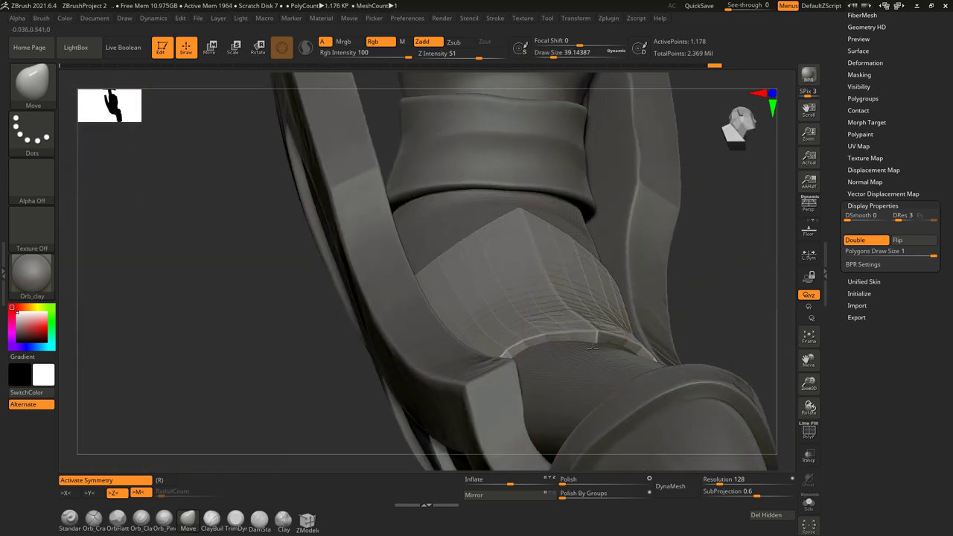
right_drag(518, 298, 610, 351)
right_drag(634, 304, 645, 304)
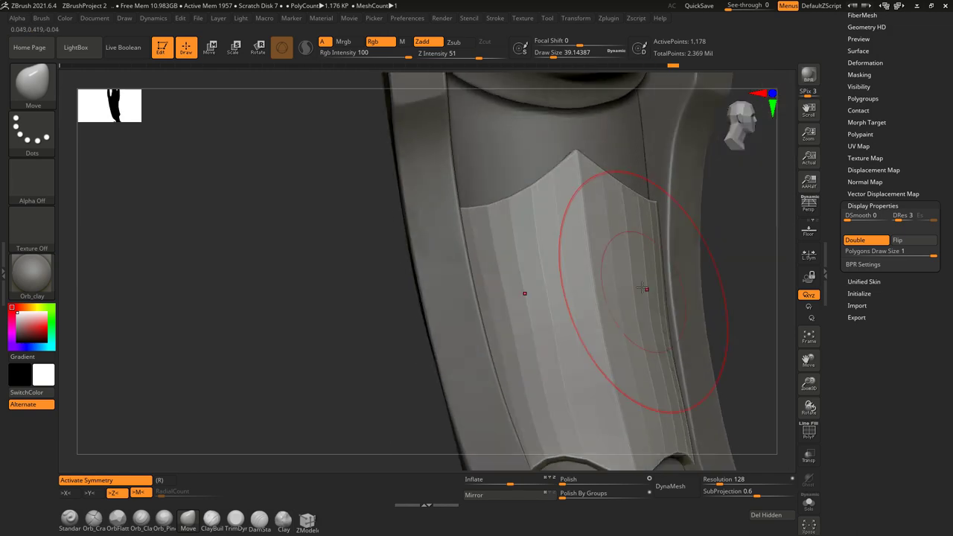
key(ctrl+d)
right_drag(615, 335, 624, 311)
mouse_move(724, 262)
right_down()
mouse_move(531, 288)
mouse_move(485, 176)
right_up()
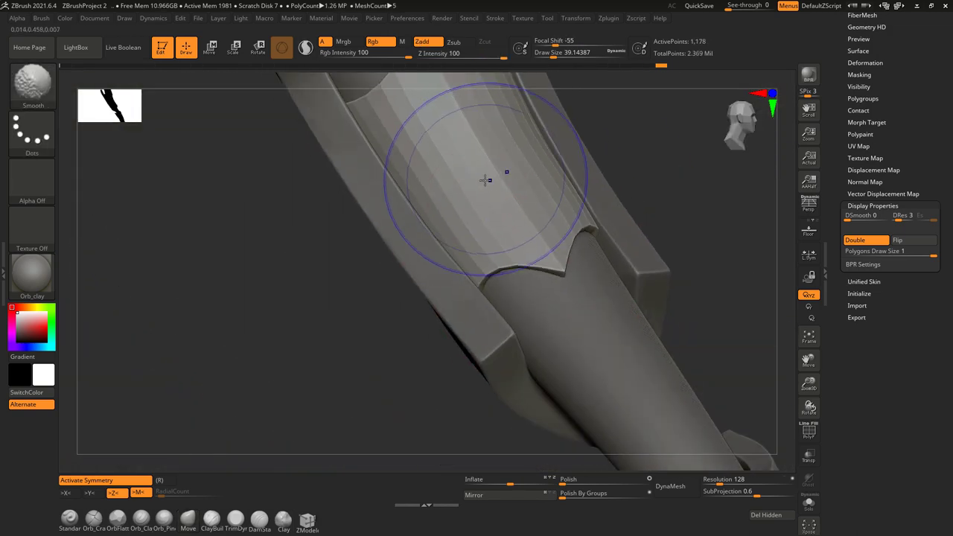
mouse_move(567, 251)
right_down()
mouse_move(655, 222)
mouse_move(574, 181)
mouse_move(591, 378)
right_up()
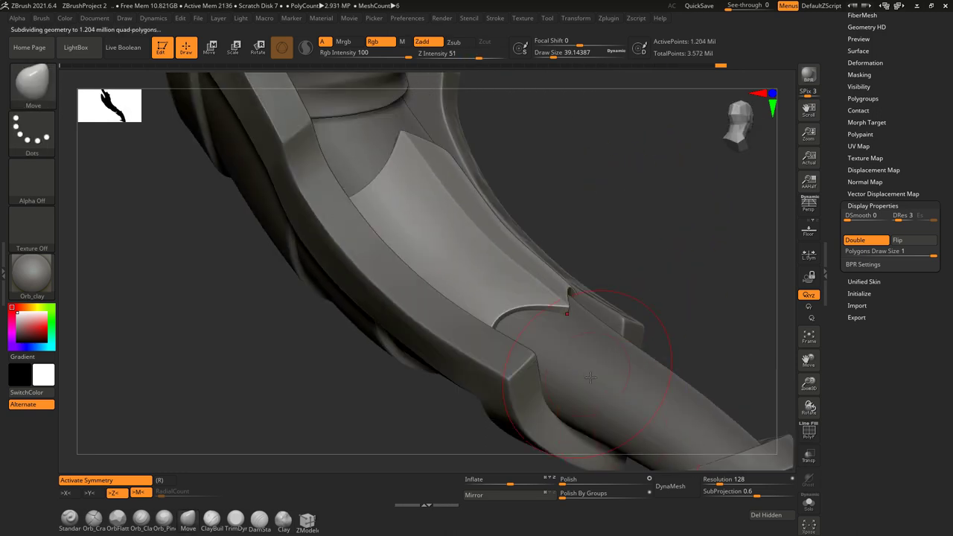
Step: DynaMesh the grip plate at resolution 1952 and inspect the banded grip
click(661, 491)
click(671, 487)
click(618, 506)
right_drag(745, 372, 774, 157)
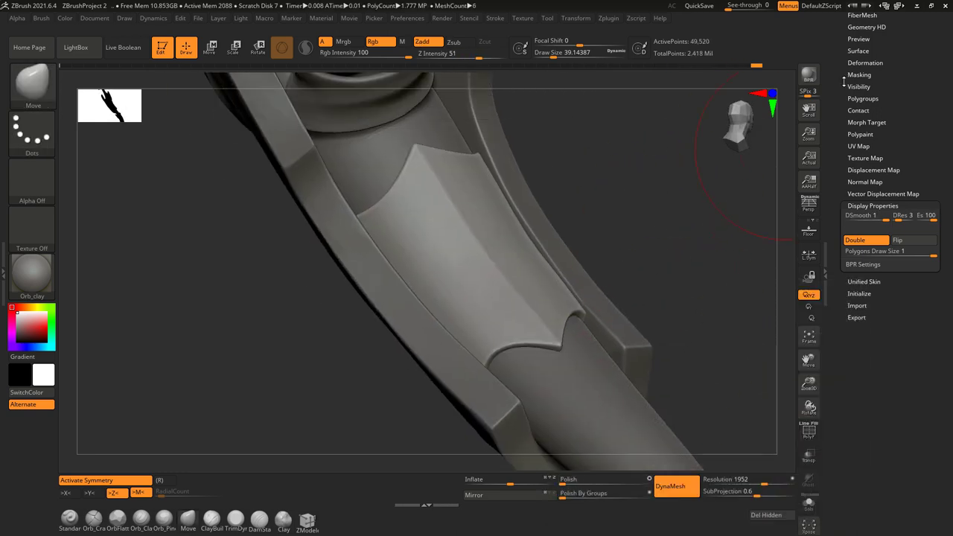
scroll(845, 81, up, 5)
mouse_move(693, 253)
right_down()
mouse_move(653, 261)
mouse_move(611, 293)
mouse_move(614, 332)
mouse_move(505, 276)
mouse_move(536, 257)
right_up()
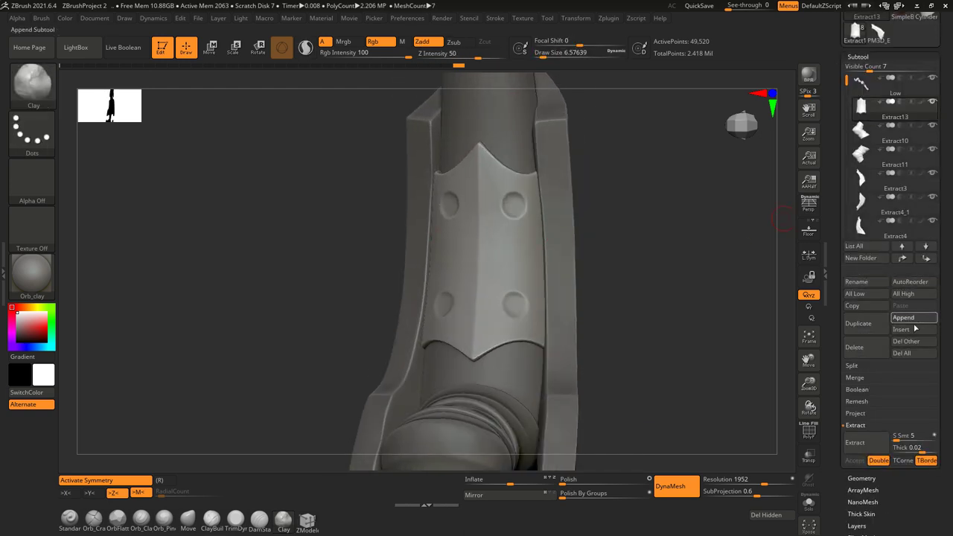
Step: Append a sphere subtool and scale it down to rivet size against the grip plate
click(910, 319)
click(511, 334)
key(w)
drag(452, 319, 458, 445)
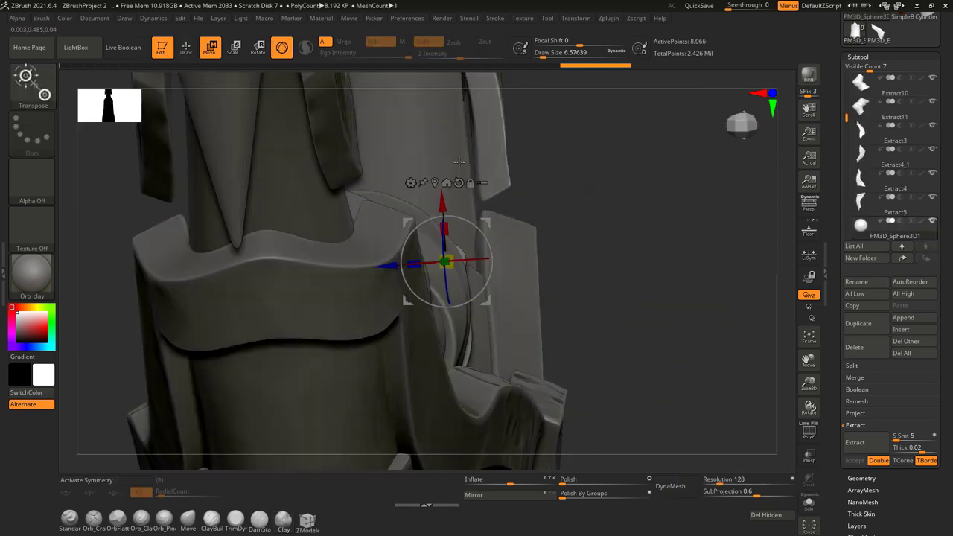
right_drag(452, 283, 415, 251)
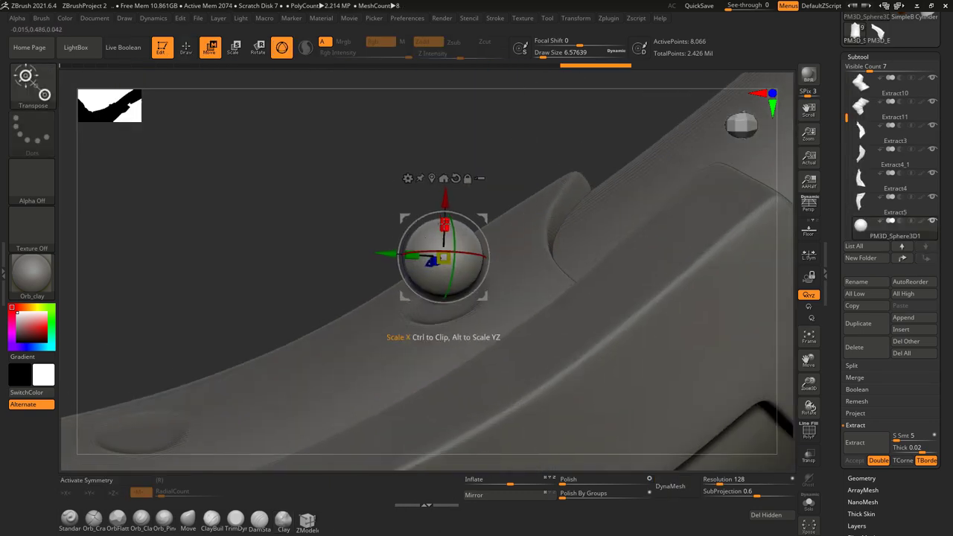
mouse_move(418, 229)
right_down()
mouse_move(489, 227)
mouse_move(450, 233)
right_up()
mouse_move(470, 191)
right_down()
mouse_move(477, 252)
mouse_move(512, 215)
right_up()
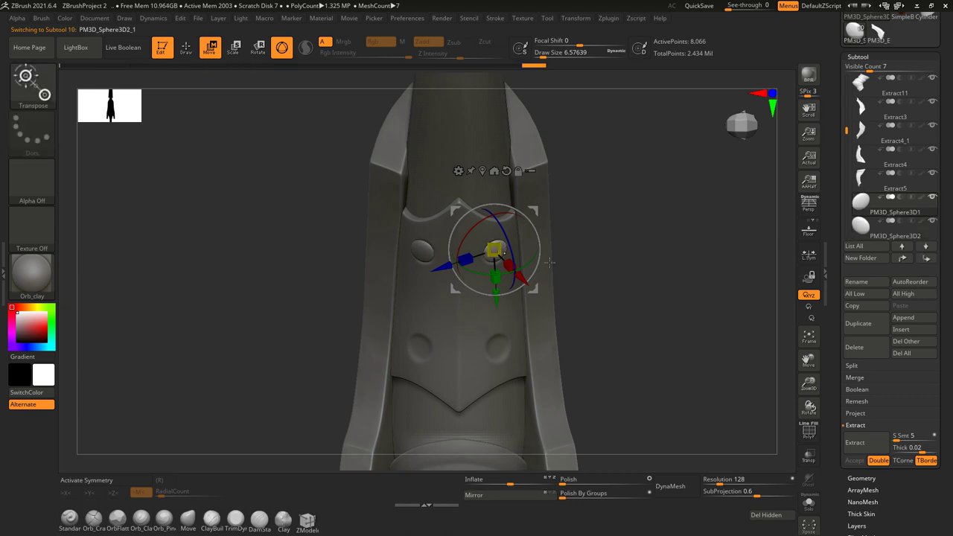
right_drag(546, 303, 502, 309)
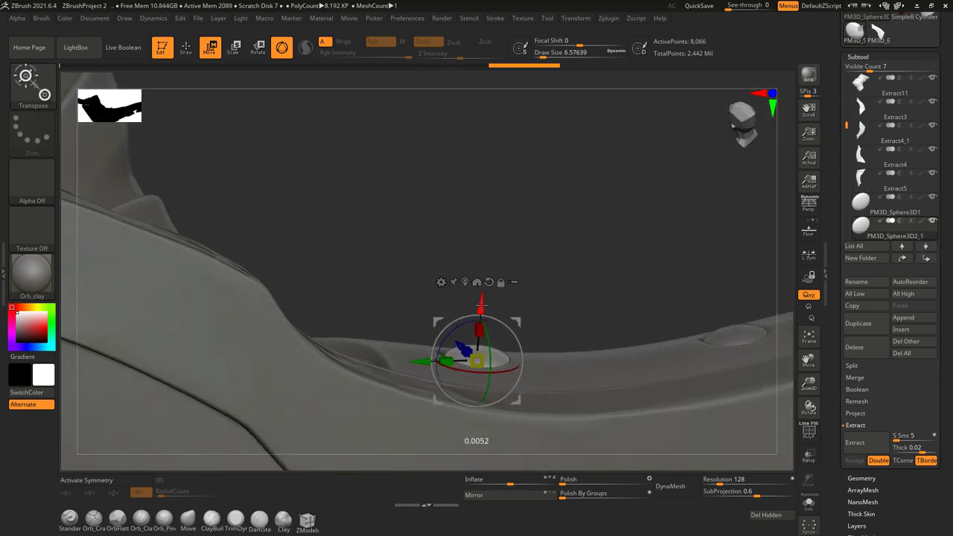
right_drag(482, 304, 512, 323)
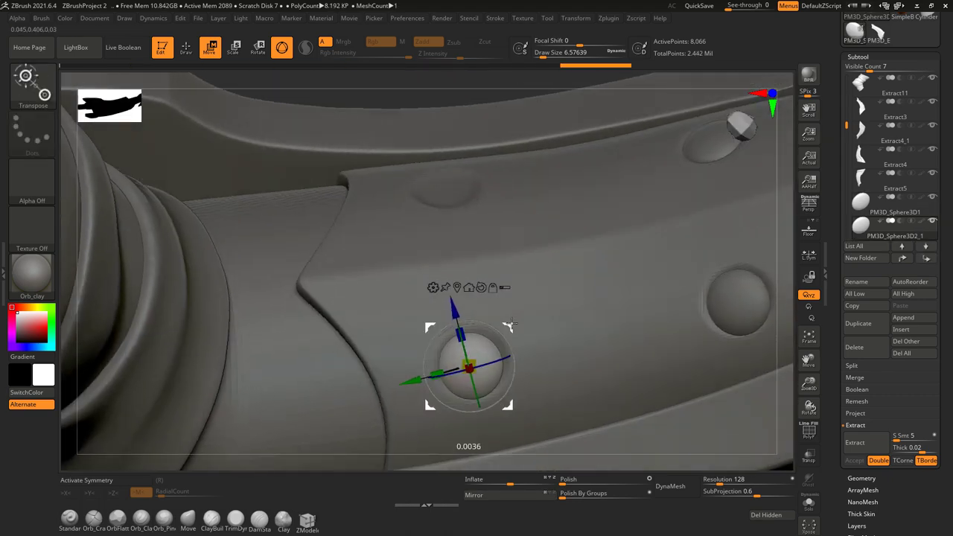
right_drag(496, 361, 463, 324)
Step: Merge the rivet sphere down into the grip plate piece Extract13
right_drag(482, 361, 477, 373)
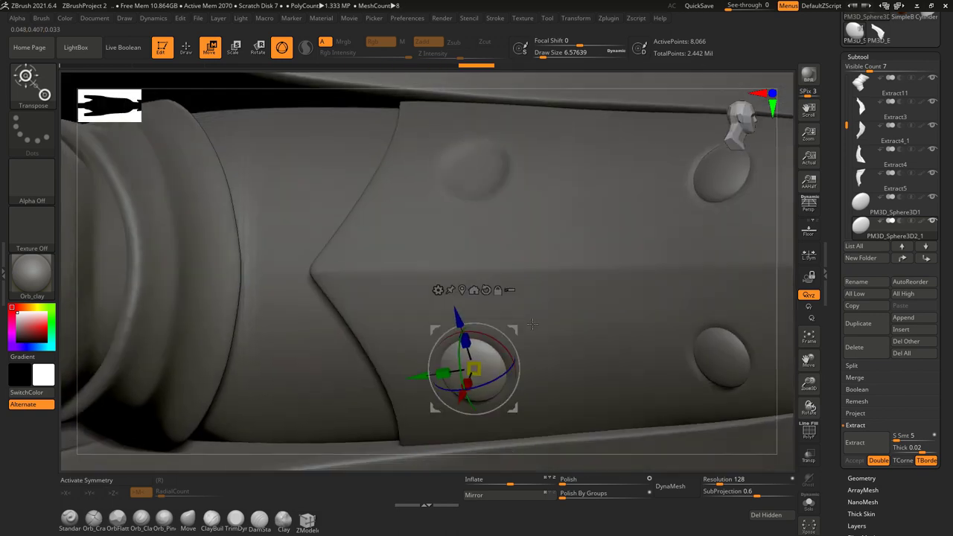
right_drag(519, 329, 599, 271)
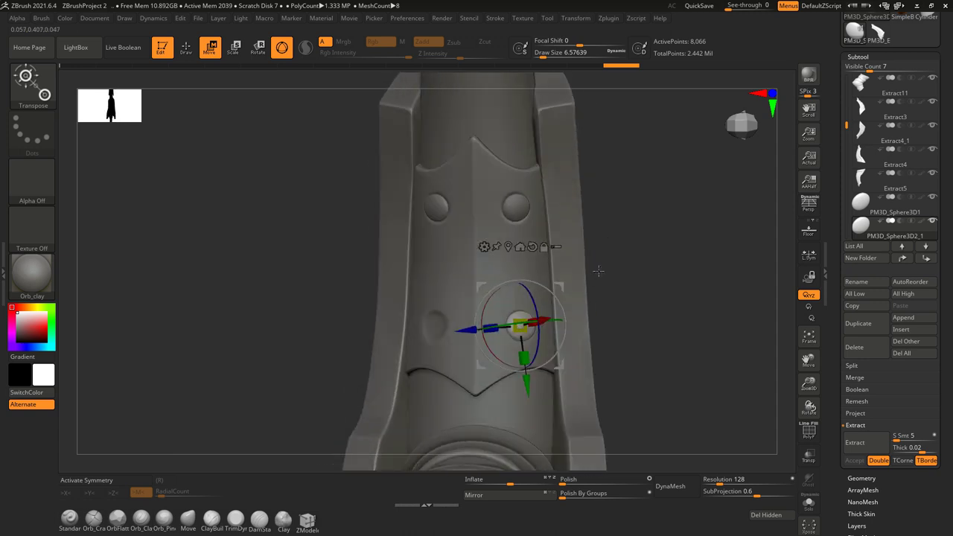
right_drag(553, 442, 756, 286)
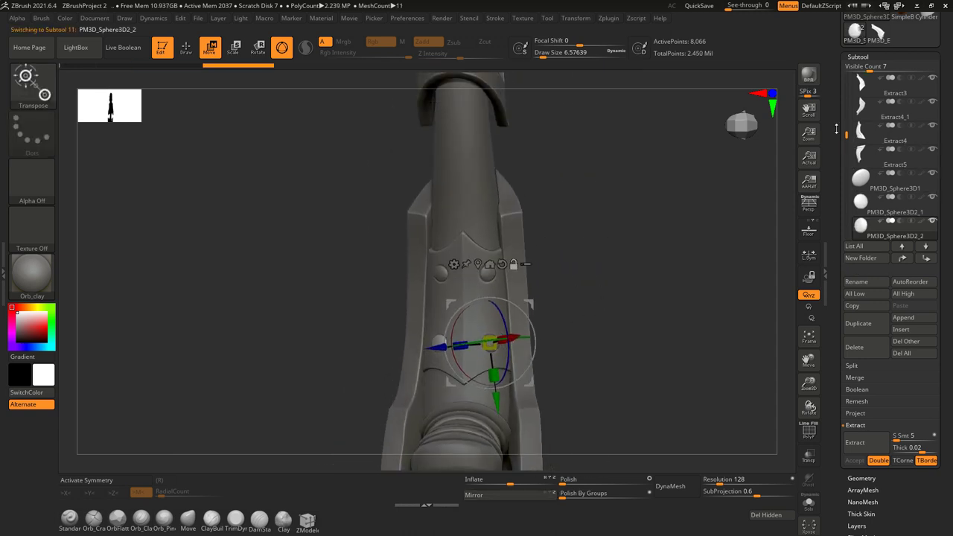
mouse_move(684, 289)
right_down()
mouse_move(526, 263)
mouse_move(506, 339)
right_up()
right_drag(486, 295, 885, 142)
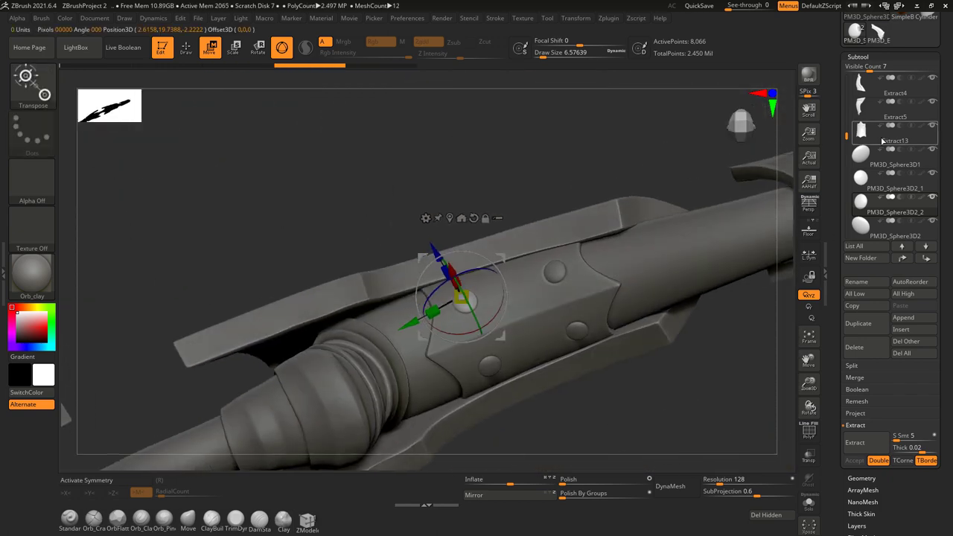
click(886, 143)
click(863, 389)
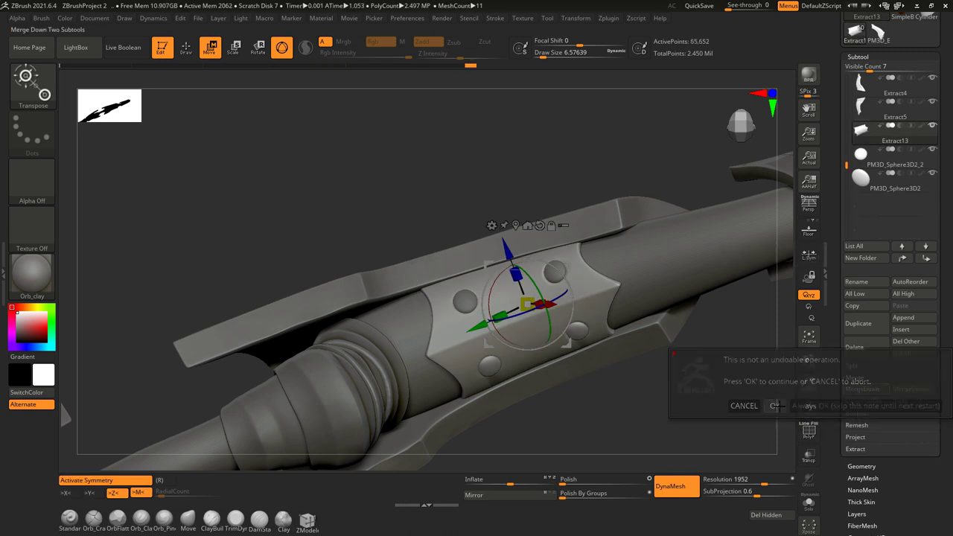
click(717, 405)
Step: Mirror the merged plate-and-rivet piece across the bow, creating Extract14
shift+right_drag(672, 308, 602, 308)
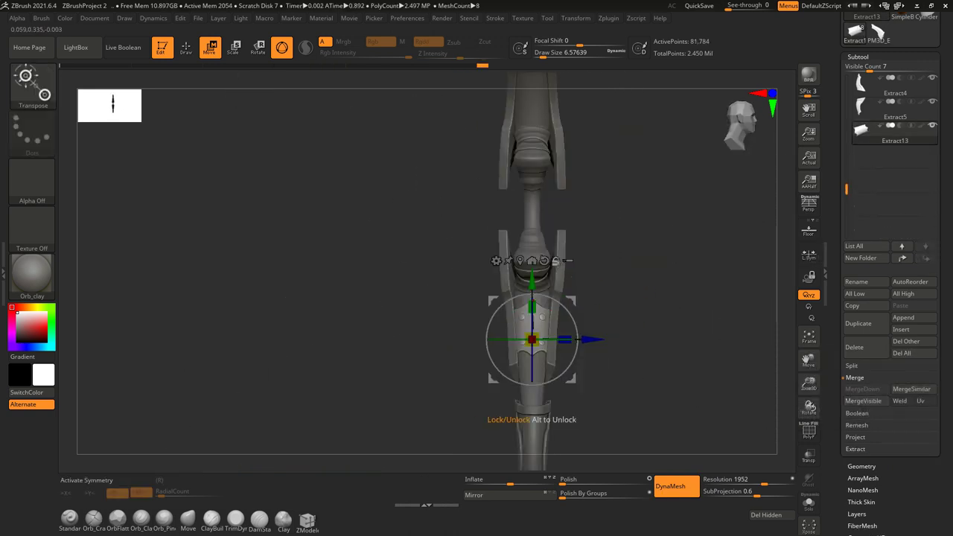
right_drag(569, 256, 664, 293)
click(549, 496)
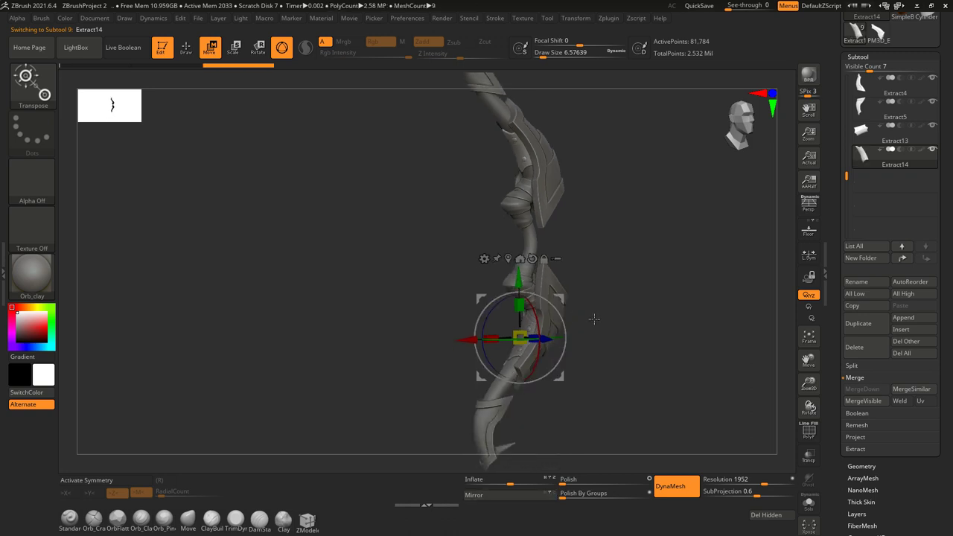
click(519, 259)
key(q)
mouse_move(602, 296)
mouse_down()
mouse_move(634, 268)
mouse_move(598, 304)
mouse_move(579, 230)
mouse_move(613, 338)
mouse_move(610, 381)
mouse_move(634, 326)
mouse_move(589, 314)
mouse_move(577, 270)
mouse_up()
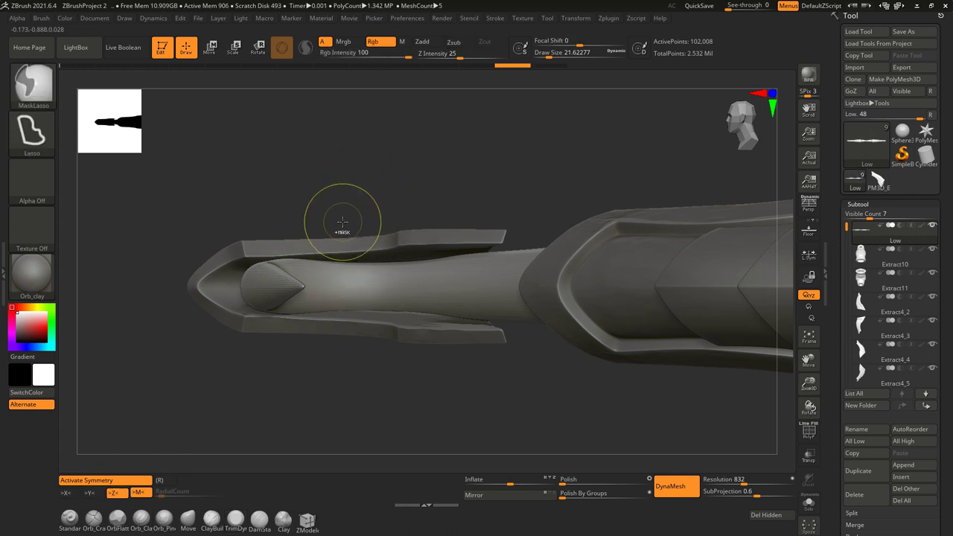
Step: Mask a band around the bow tip, extract it as a sleeve, and solo it
ctrl+drag(465, 392, 464, 393)
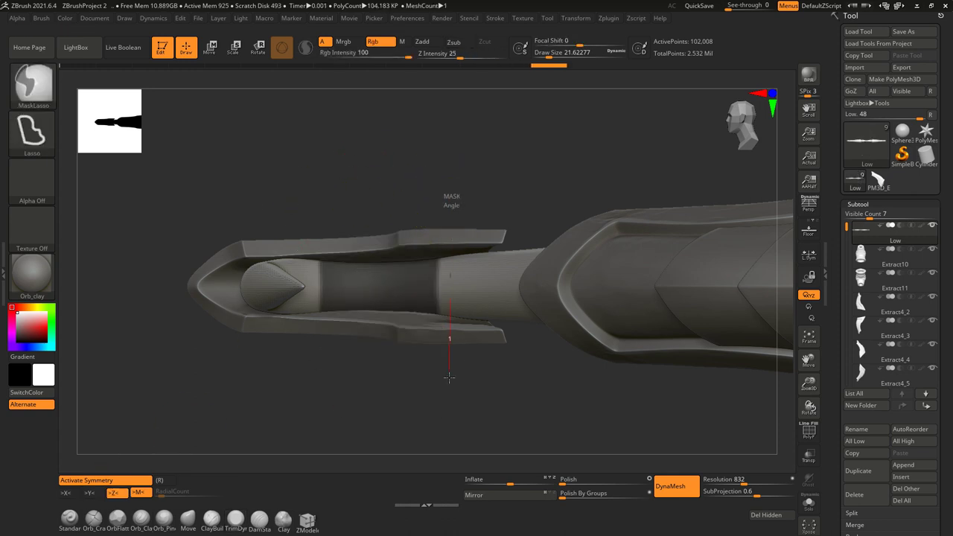
drag(415, 183, 408, 198)
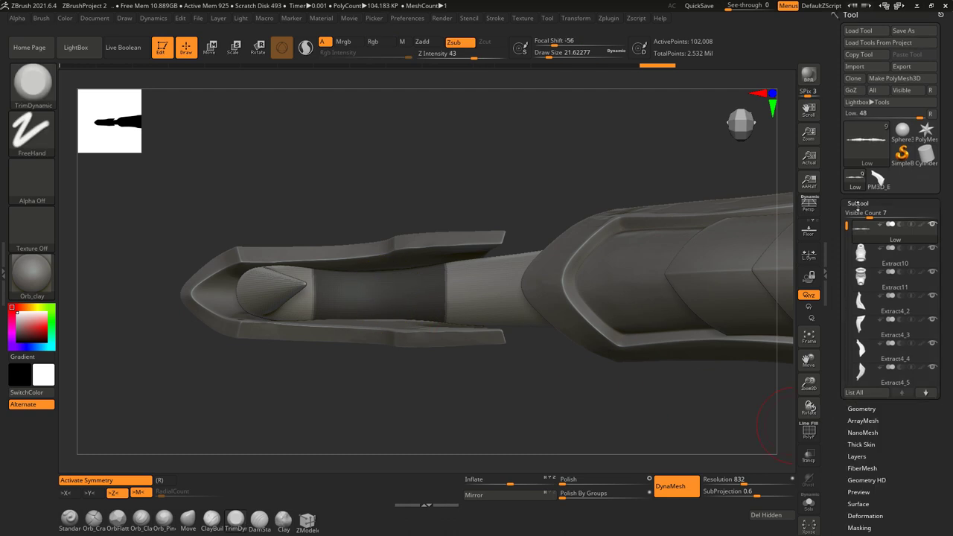
key(f)
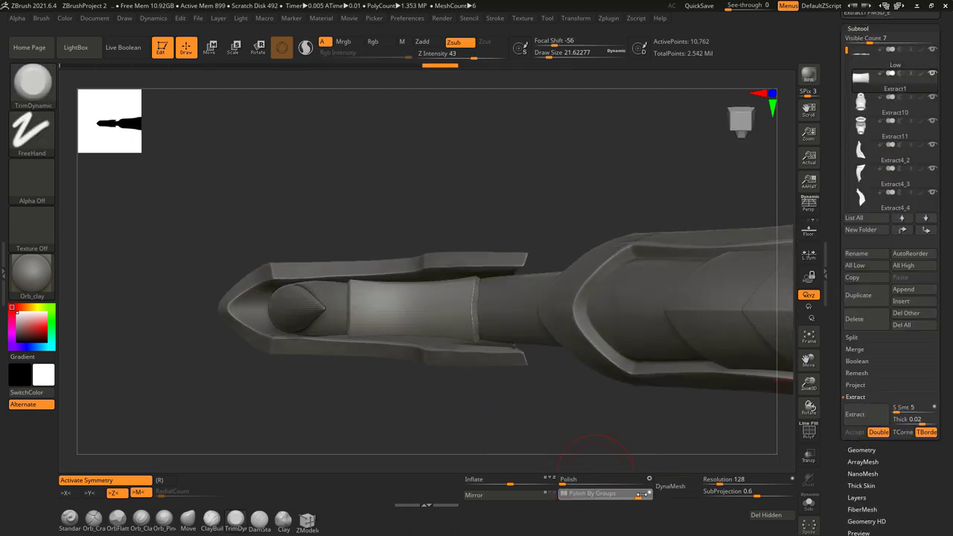
click(810, 505)
drag(514, 328, 610, 282)
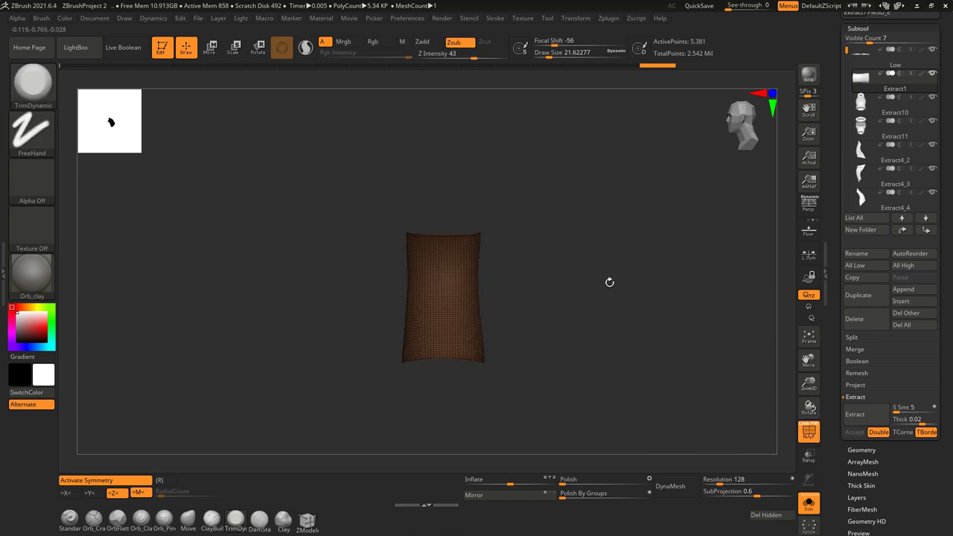
Step: ZRemesh the sleeve into a 144-point low-poly patch, then show the bow with Transp
click(862, 450)
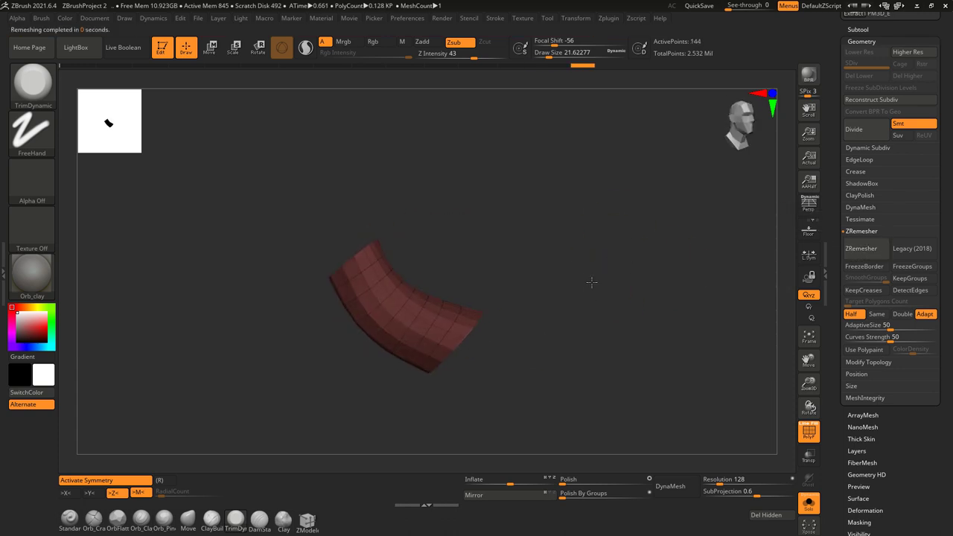
click(810, 504)
click(809, 455)
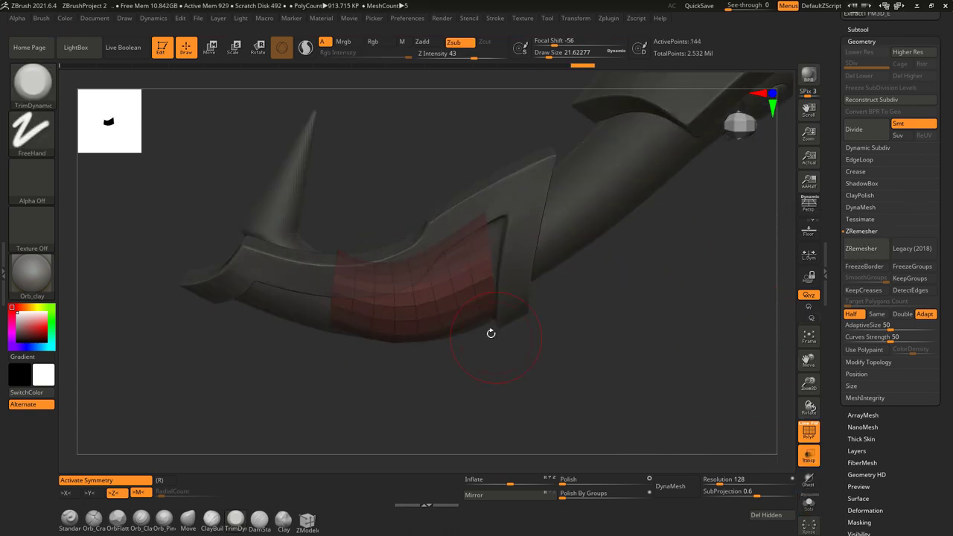
ctrl+shift+click(32, 84)
ctrl+shift+click(237, 140)
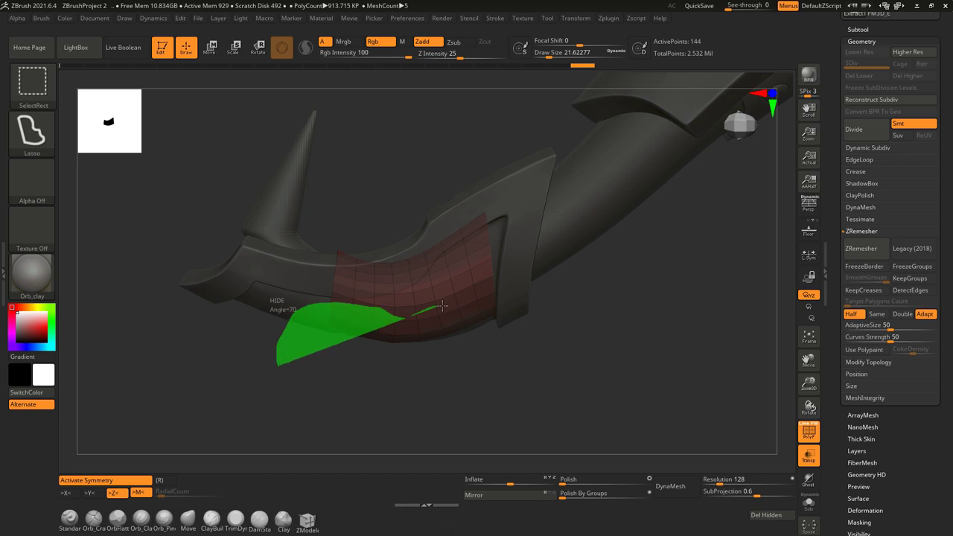
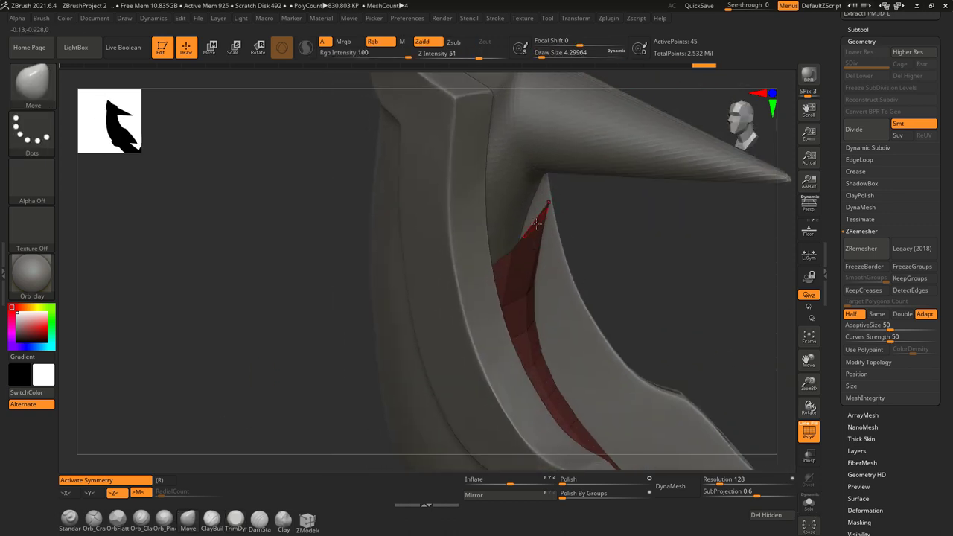
Step: Orbit around the red wrap patch on the bow limb to inspect it from new angles
mouse_move(543, 198)
right_down()
mouse_move(465, 258)
mouse_move(472, 292)
right_up()
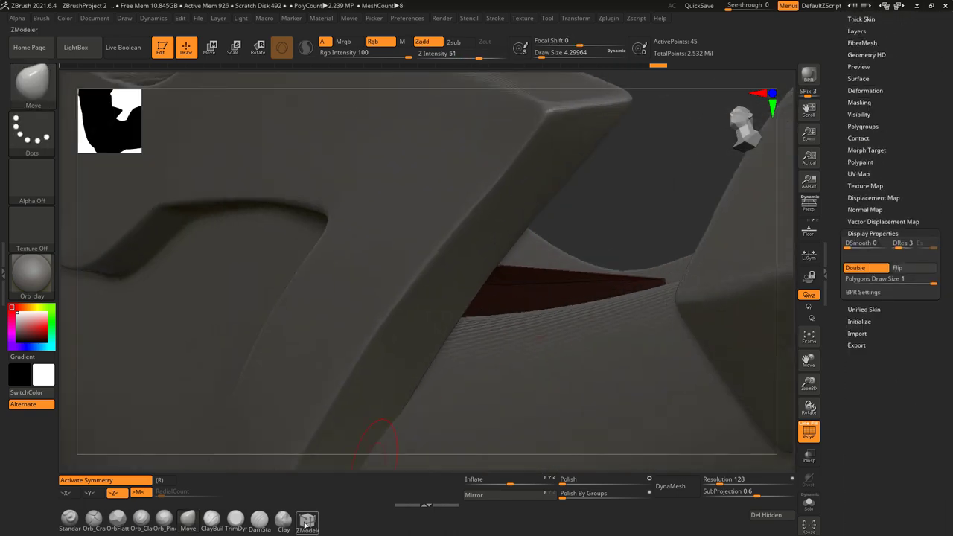
right_drag(587, 300, 541, 265)
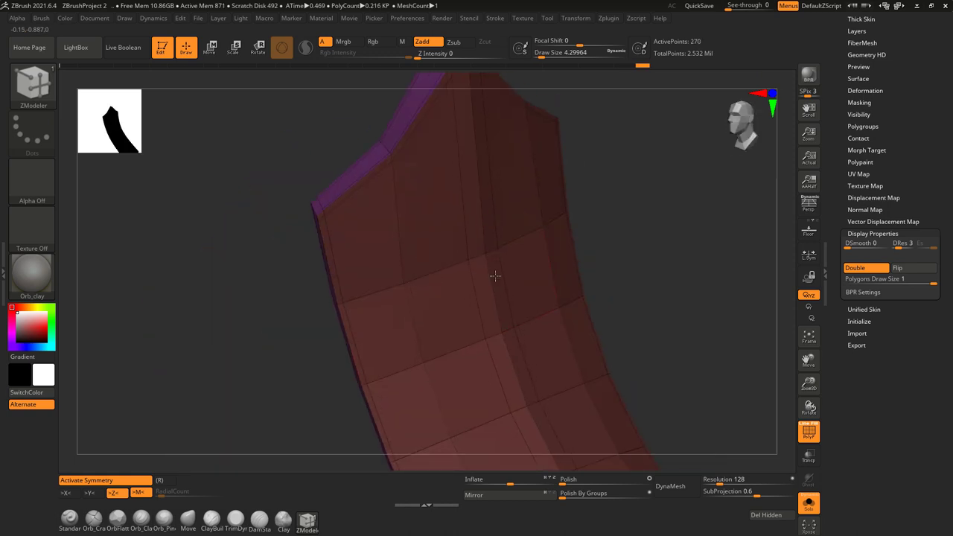
Step: Turn off PolyF and DynaMesh the wrap piece into a dense solid
click(809, 437)
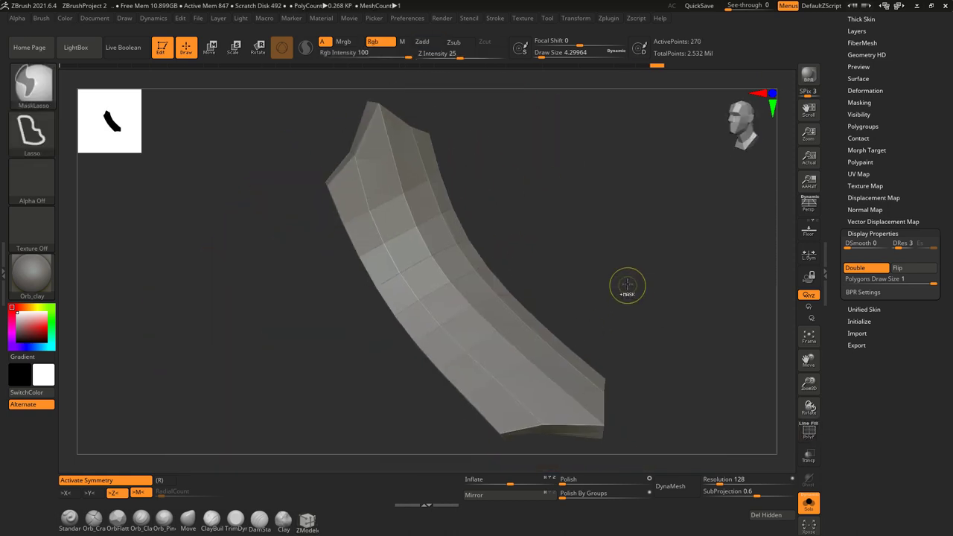
click(646, 513)
click(670, 486)
click(646, 513)
click(670, 487)
scroll(886, 224, up, 5)
Step: Toggle ShadowBox projection in Geometry and orbit back to a front view of the piece
click(862, 30)
click(862, 200)
click(861, 217)
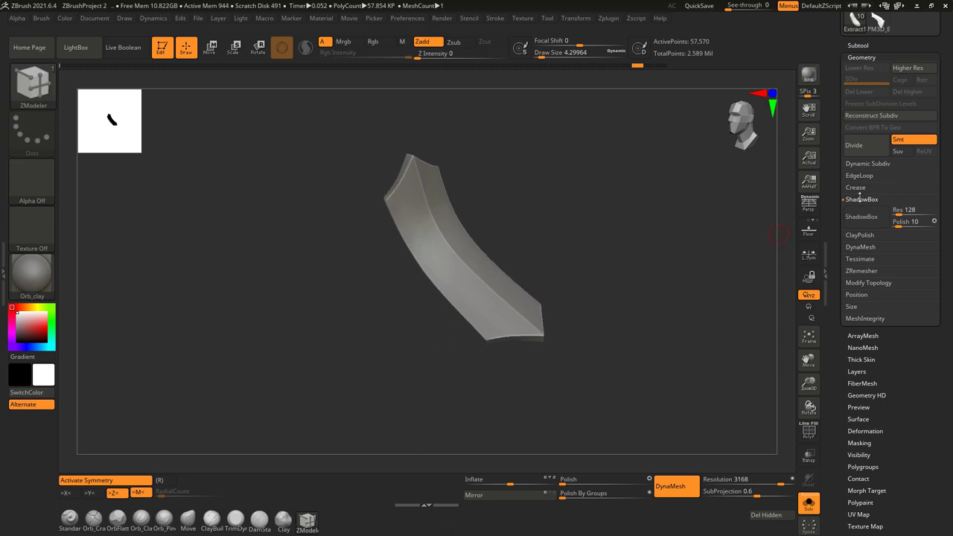
drag(778, 235, 638, 441)
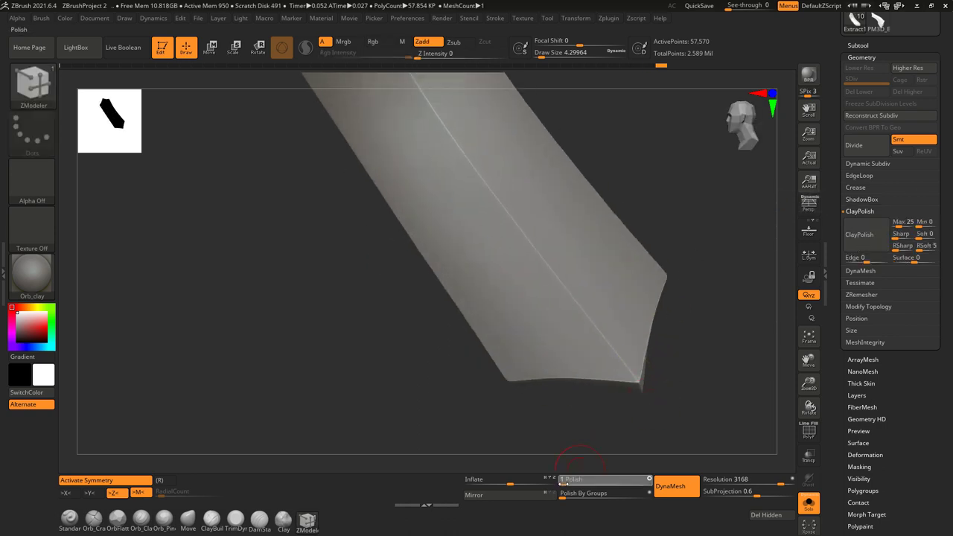
drag(566, 447, 451, 425)
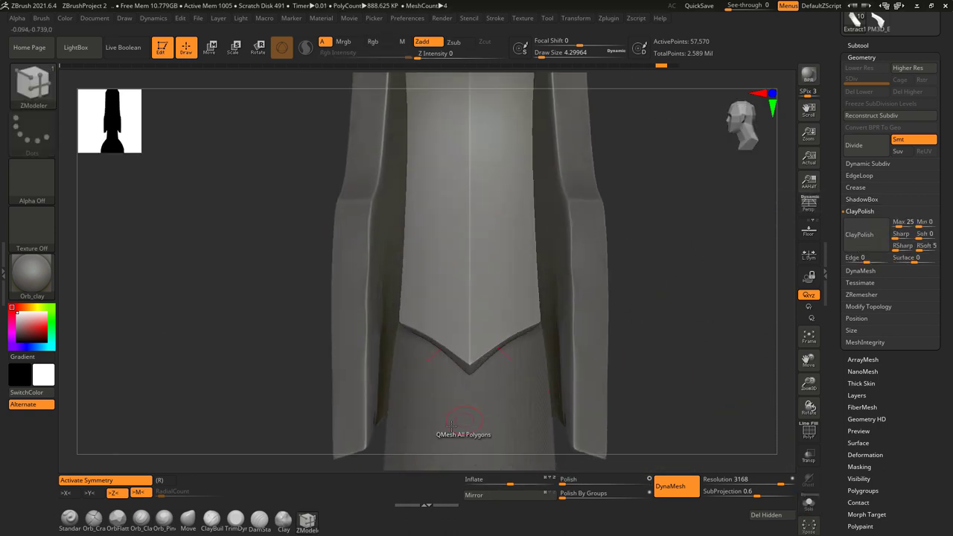
mouse_move(548, 304)
right_down()
mouse_move(557, 263)
mouse_move(654, 313)
right_up()
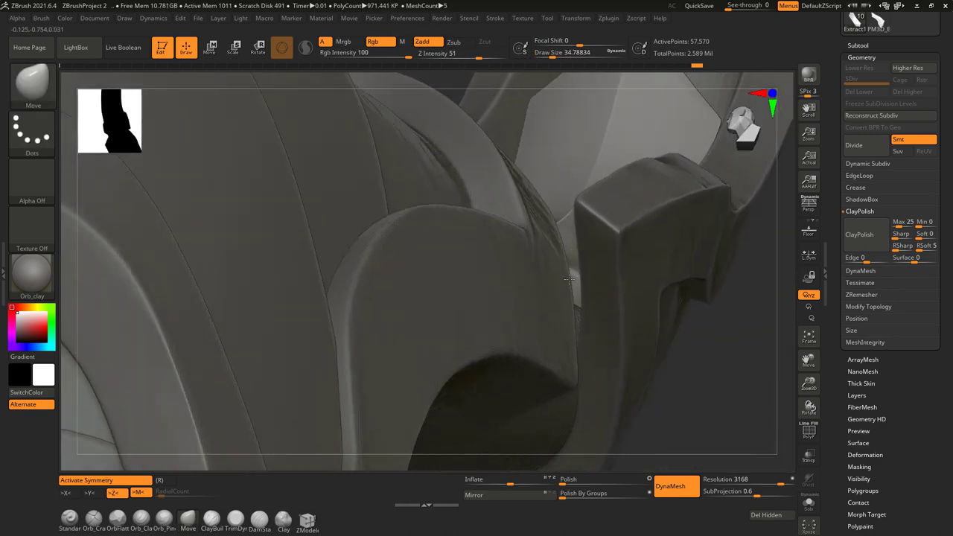
Step: Select the Extract1 plate in the subtool list and orbit around its edge
alt+click(654, 313)
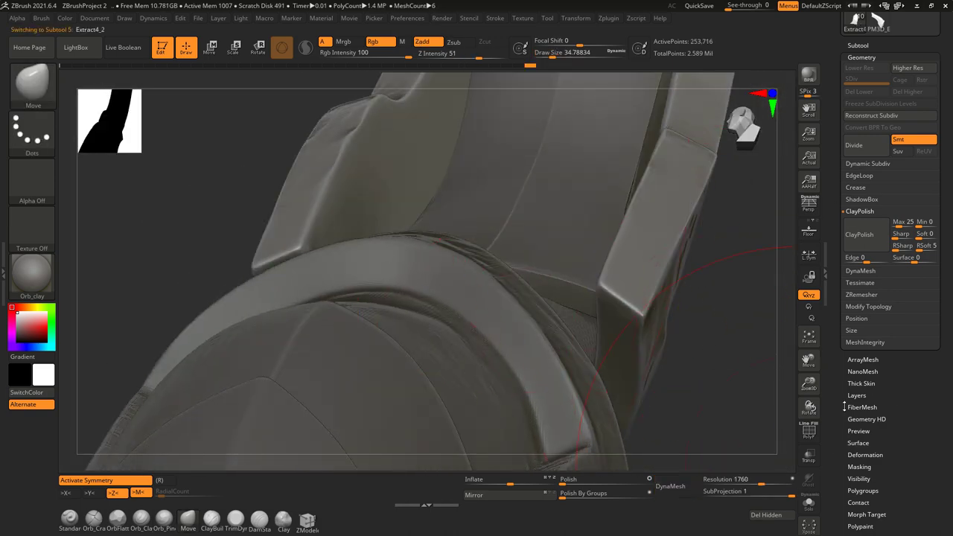
click(858, 45)
alt+click(577, 256)
right_drag(578, 256, 604, 78)
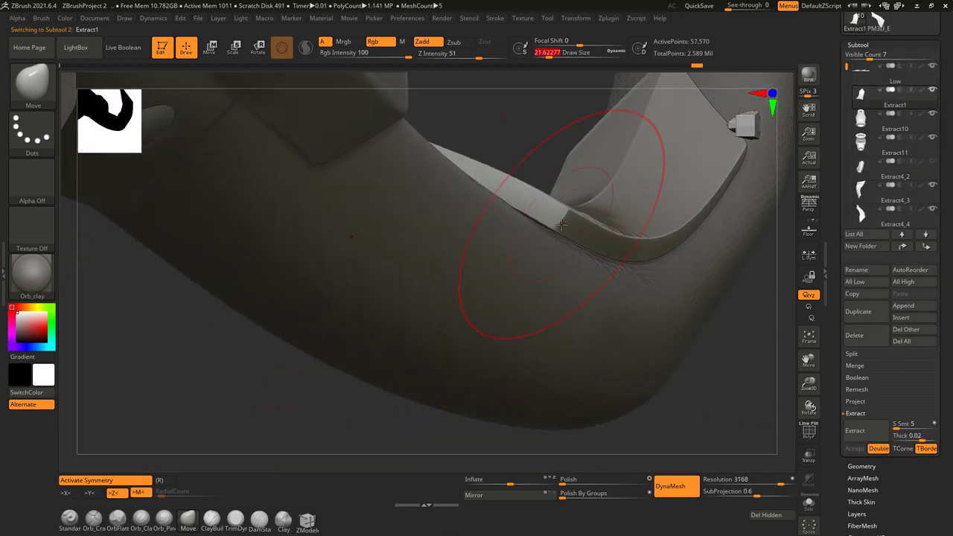
mouse_move(600, 257)
right_down()
mouse_move(602, 169)
mouse_move(607, 332)
mouse_move(552, 170)
mouse_move(522, 216)
mouse_move(549, 264)
mouse_move(453, 339)
right_up()
Step: Reshape the Extract1 plate with the Transpose gizmo and a deformer cage
key(w)
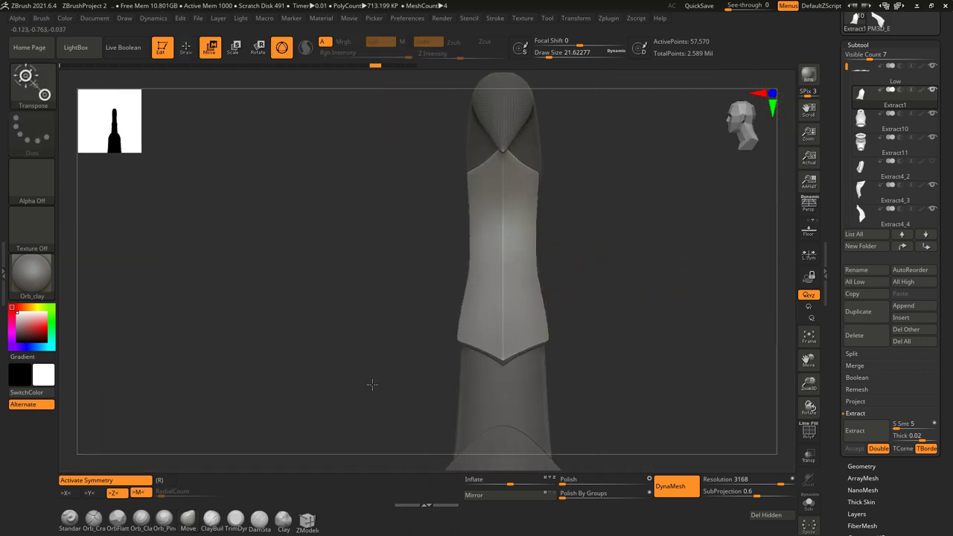
alt+right_drag(553, 236, 798, 356)
mouse_move(465, 135)
alt+right_down()
mouse_move(450, 240)
mouse_move(437, 255)
mouse_move(538, 227)
mouse_move(527, 294)
alt+right_up()
click(420, 231)
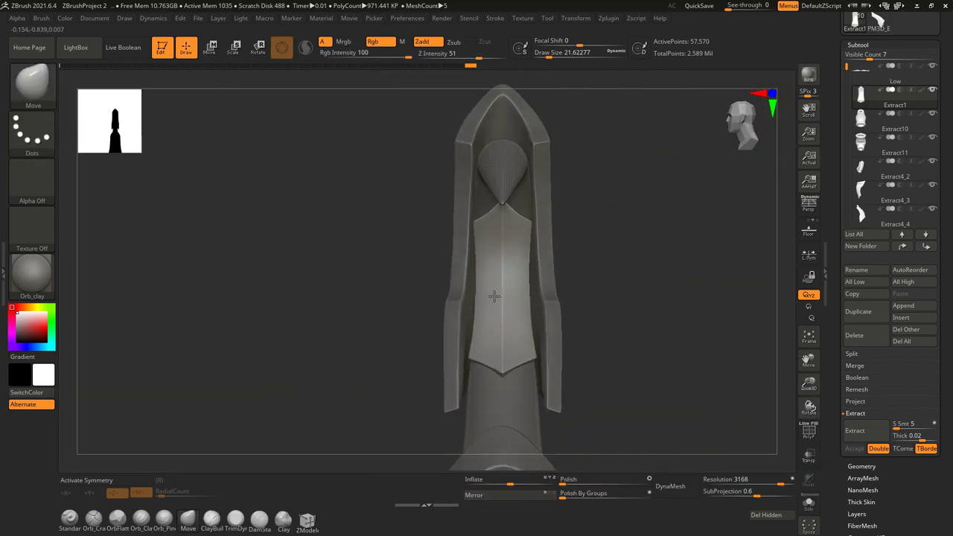
drag(519, 308, 782, 350)
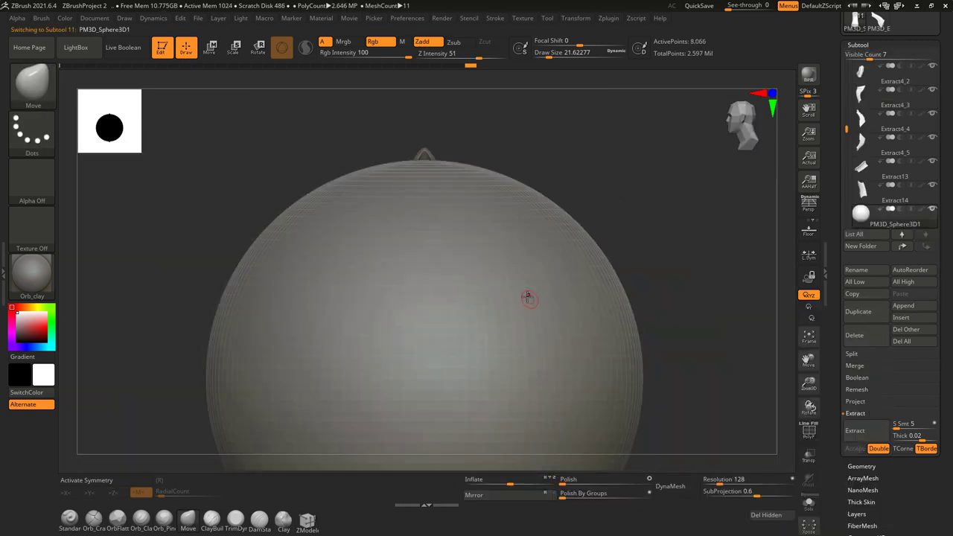
Step: Add a new sphere and scale it down evenly to rivet size
key(w)
drag(423, 377, 419, 422)
drag(464, 148, 439, 206)
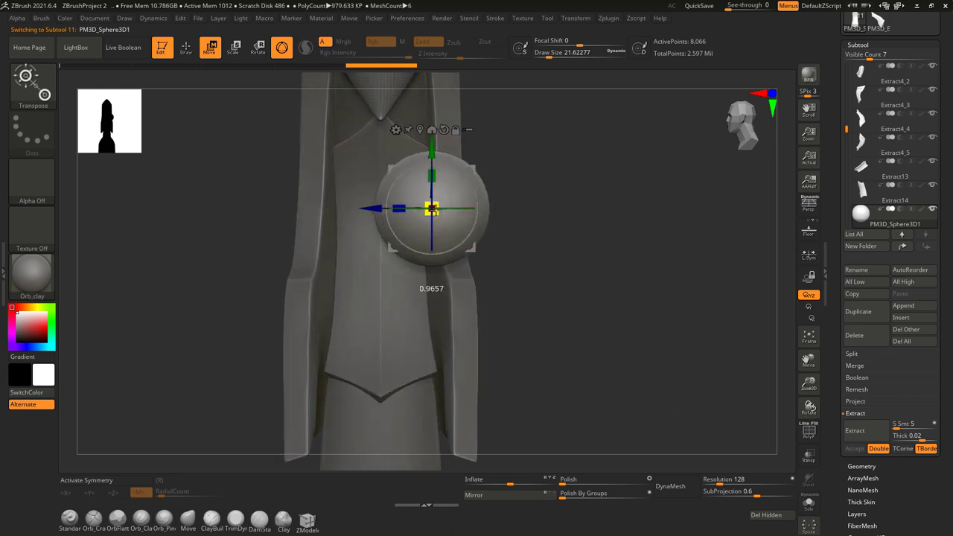
drag(404, 275, 432, 180)
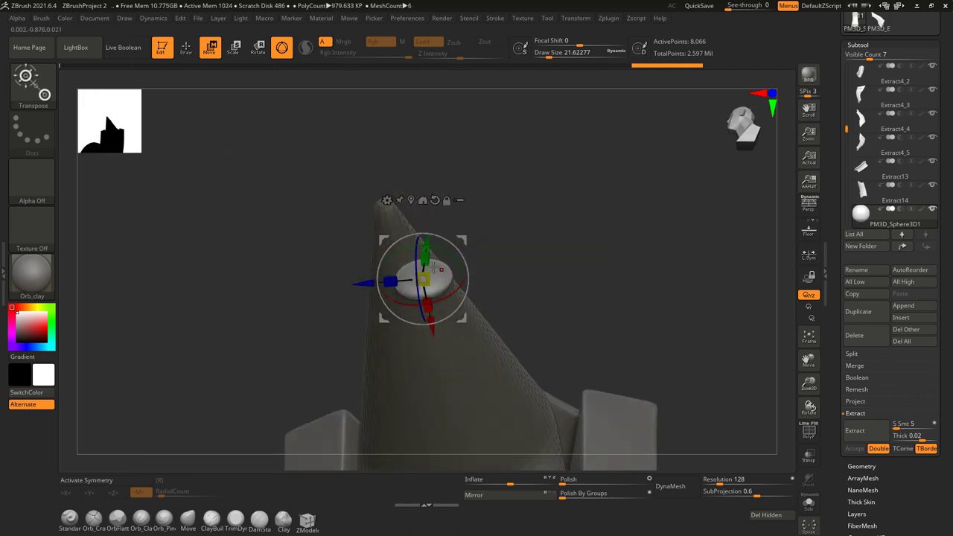
drag(439, 272, 419, 169)
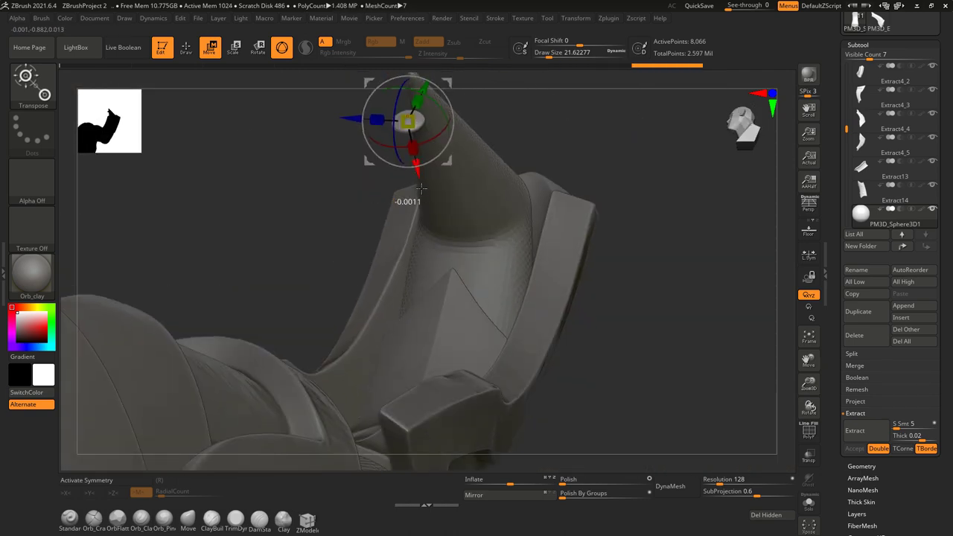
alt+click(543, 345)
alt+click(462, 345)
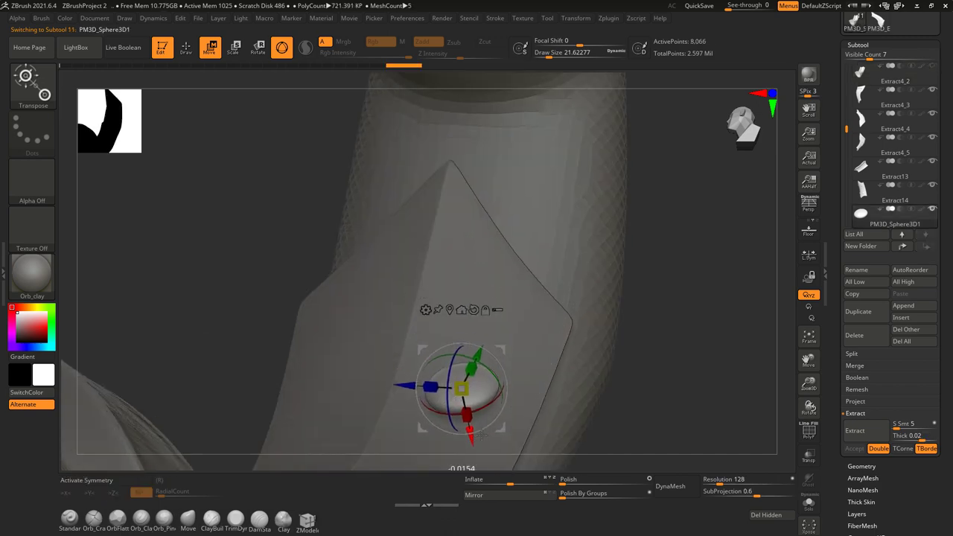
Step: Tilt and squash the sphere into a flat rivet and seat it on the curved strip
mouse_move(502, 401)
mouse_down()
mouse_move(517, 224)
mouse_move(532, 400)
mouse_up()
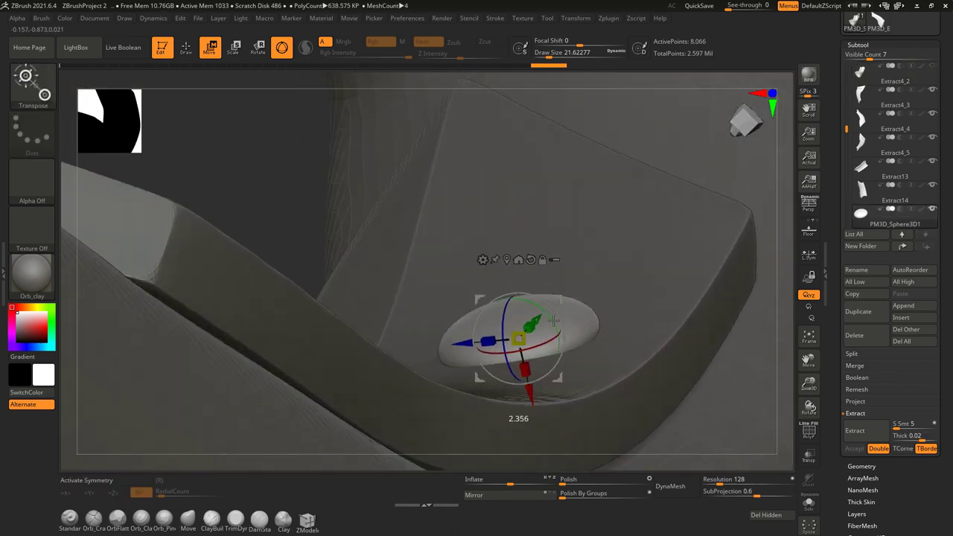
mouse_move(576, 296)
mouse_down()
mouse_move(499, 216)
mouse_move(639, 276)
mouse_up()
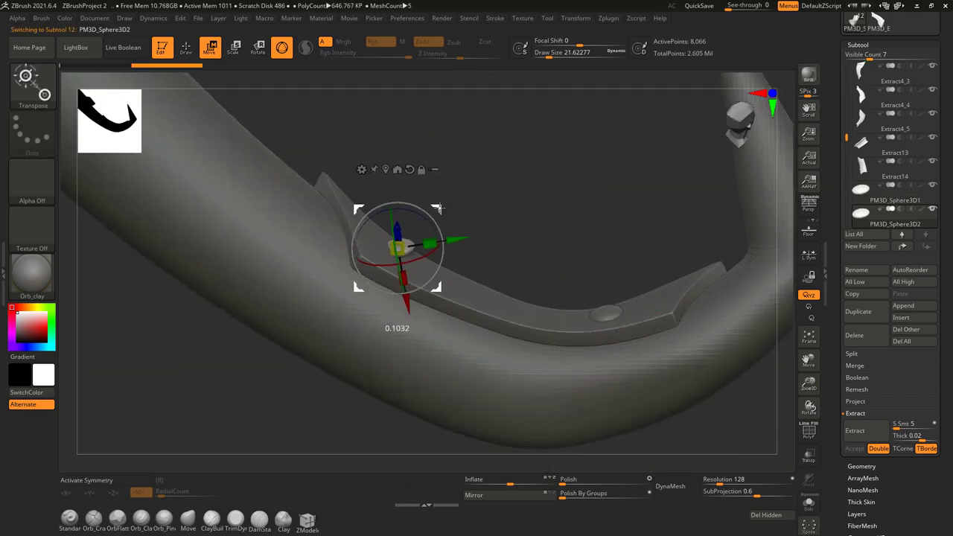
drag(465, 219, 455, 245)
mouse_move(383, 325)
mouse_down()
mouse_move(406, 296)
mouse_move(462, 313)
mouse_up()
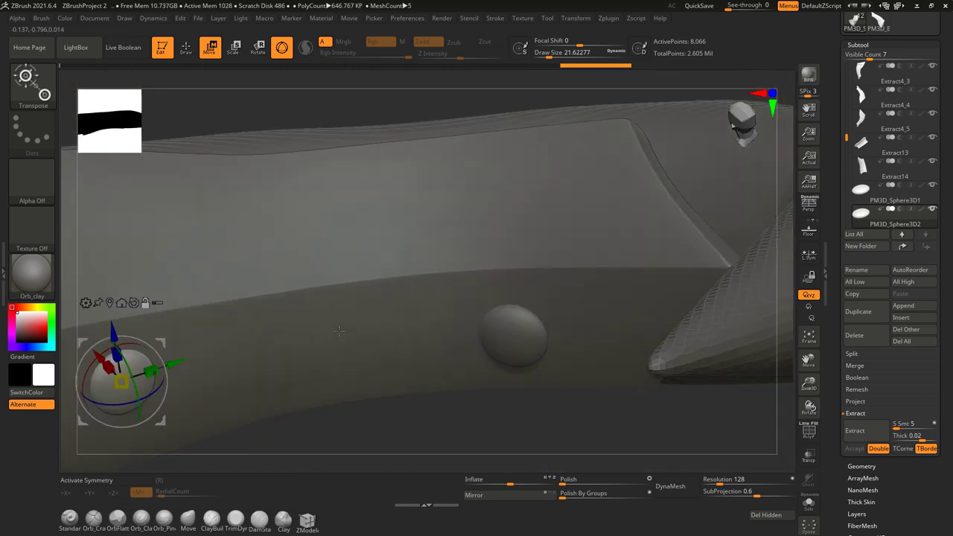
alt+click(511, 330)
mouse_move(511, 330)
mouse_down()
mouse_move(488, 294)
mouse_move(493, 330)
mouse_up()
mouse_move(474, 363)
mouse_down()
mouse_move(484, 285)
mouse_move(477, 320)
mouse_move(521, 335)
mouse_move(572, 333)
mouse_move(566, 343)
mouse_move(559, 328)
mouse_move(447, 283)
mouse_move(477, 291)
mouse_up()
Step: Slide the PM3D_Sphere3D2 rivet along the Extract1 plate and sculpt sockets with symmetry on
alt+click(481, 298)
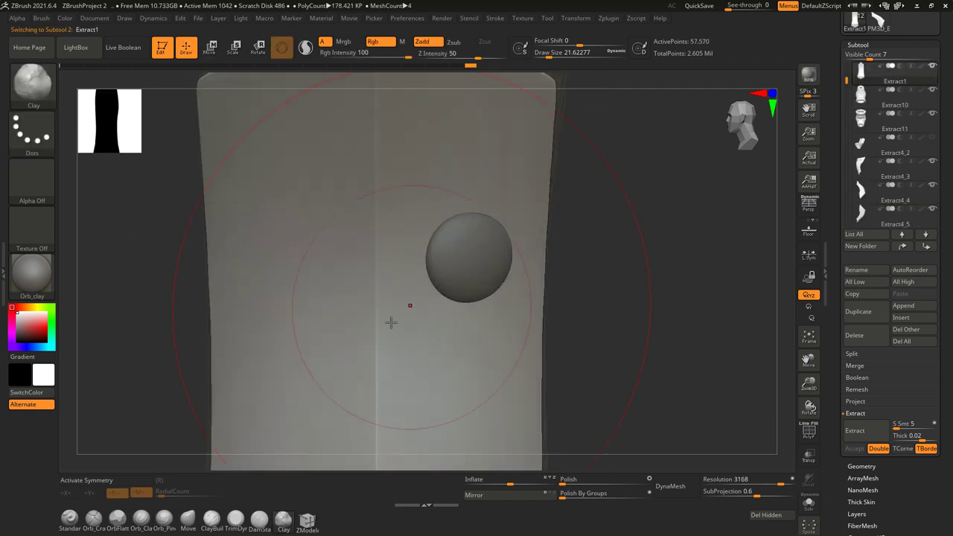
mouse_move(544, 79)
mouse_down()
mouse_move(434, 323)
mouse_move(412, 316)
mouse_up()
alt+click(426, 333)
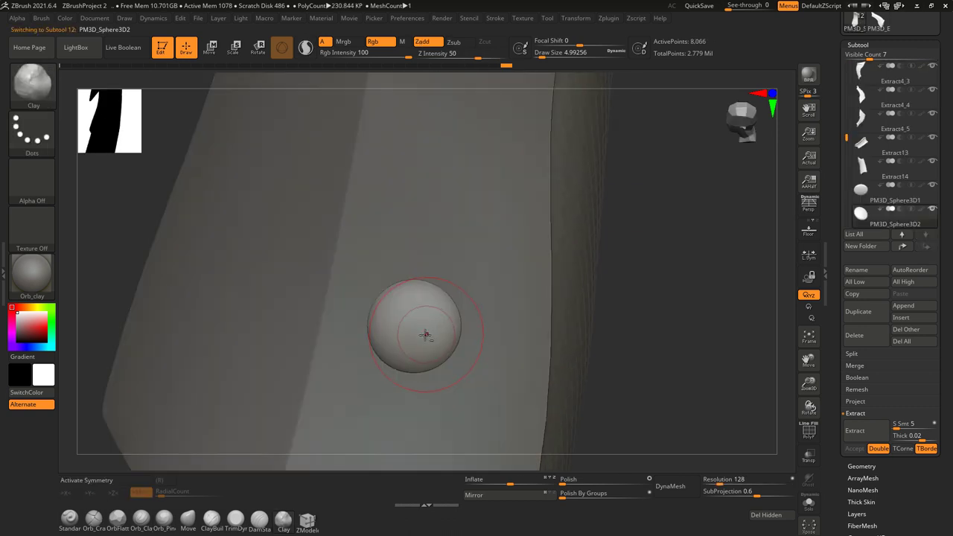
drag(357, 326, 435, 321)
key(q)
alt+click(435, 321)
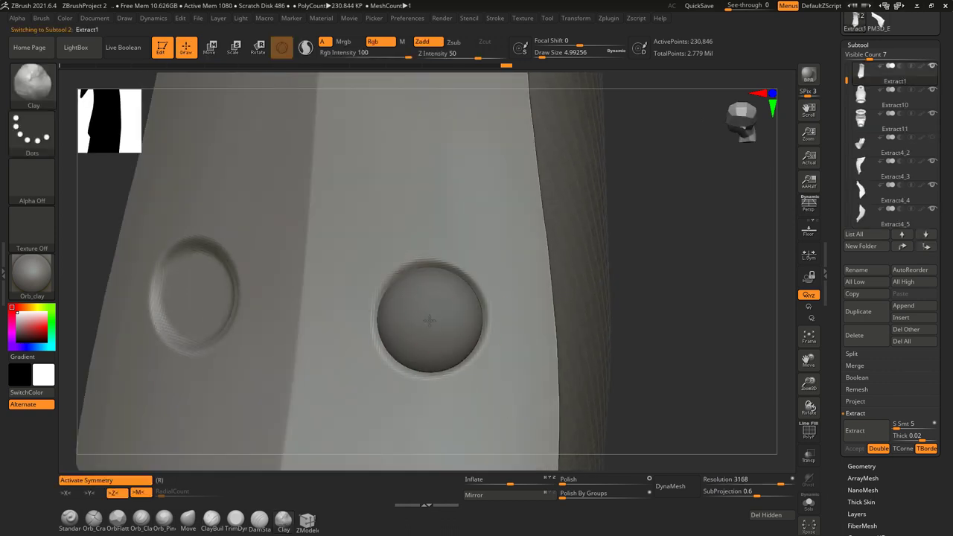
mouse_move(434, 339)
mouse_down()
mouse_move(436, 366)
mouse_move(447, 320)
mouse_up()
Step: Duplicate the PM3D_Sphere3D1 rivet beside the first, frame Extract1, and run MergeDown
key(w)
alt+click(447, 322)
key(Down)
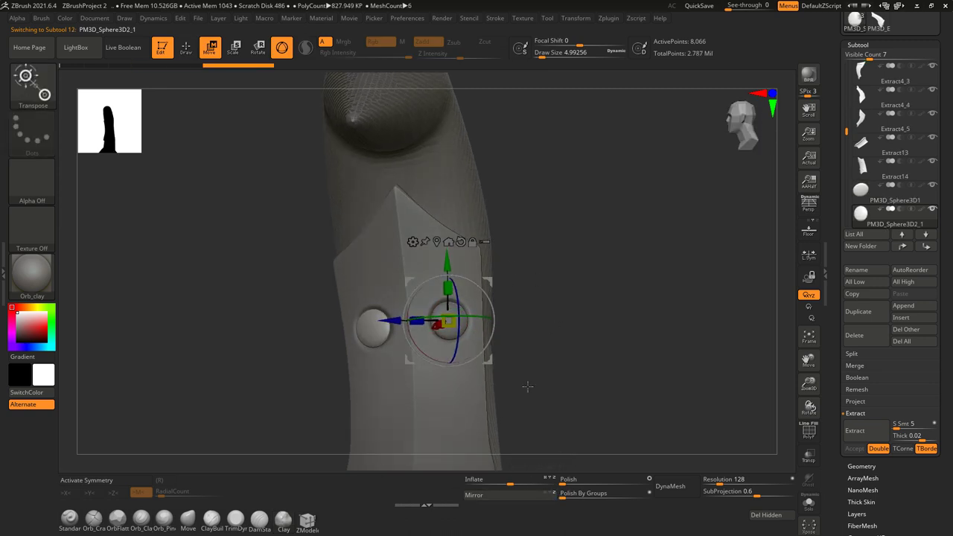
key(Down)
drag(501, 409, 528, 414)
drag(573, 439, 671, 313)
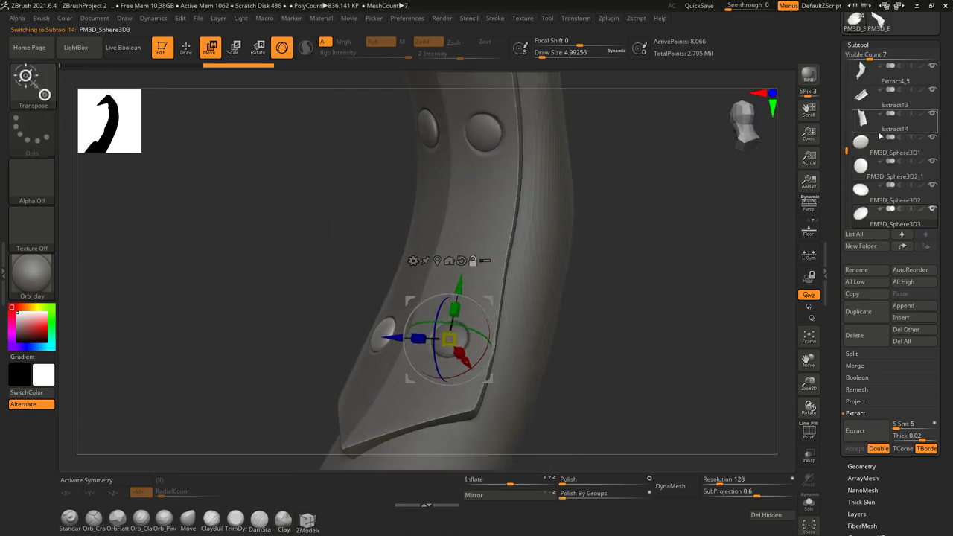
key(x)
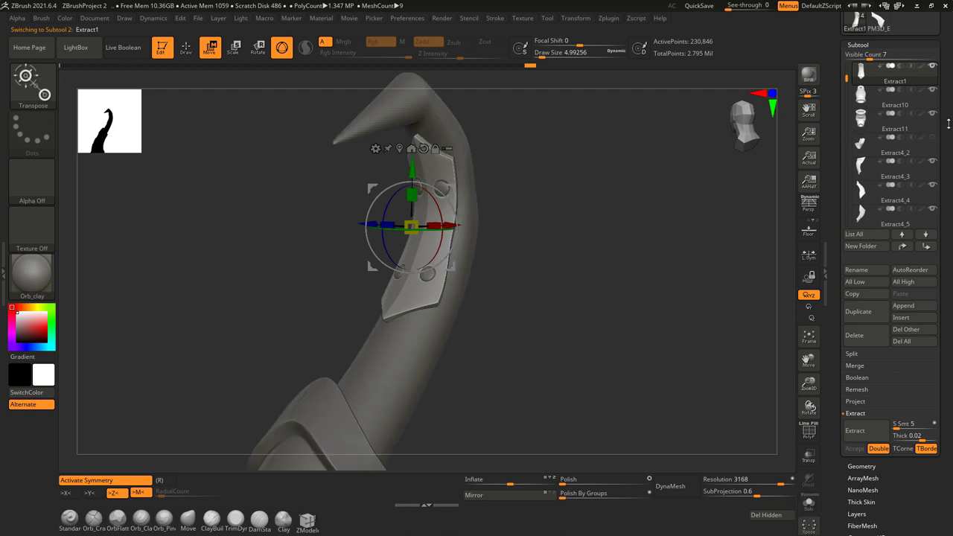
drag(596, 400, 440, 229)
key(f)
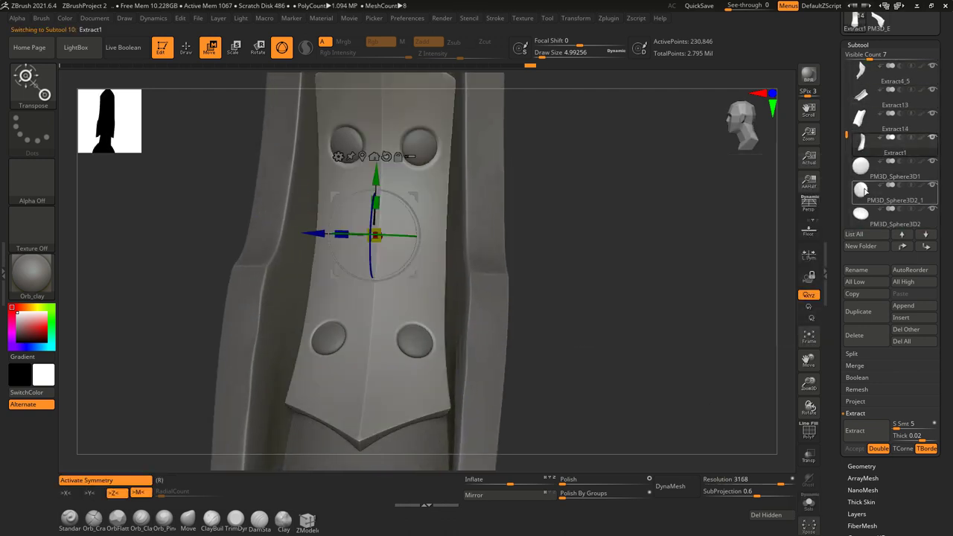
click(856, 366)
click(864, 377)
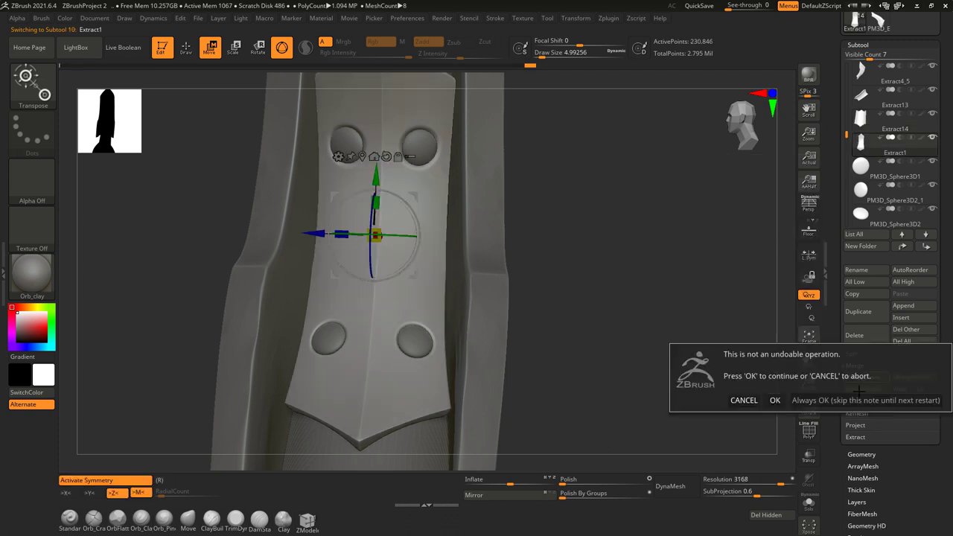
Step: Confirm the MergeDown, orbit the whole bow, and append a new Sphere3D subtool
click(779, 398)
drag(584, 330, 574, 292)
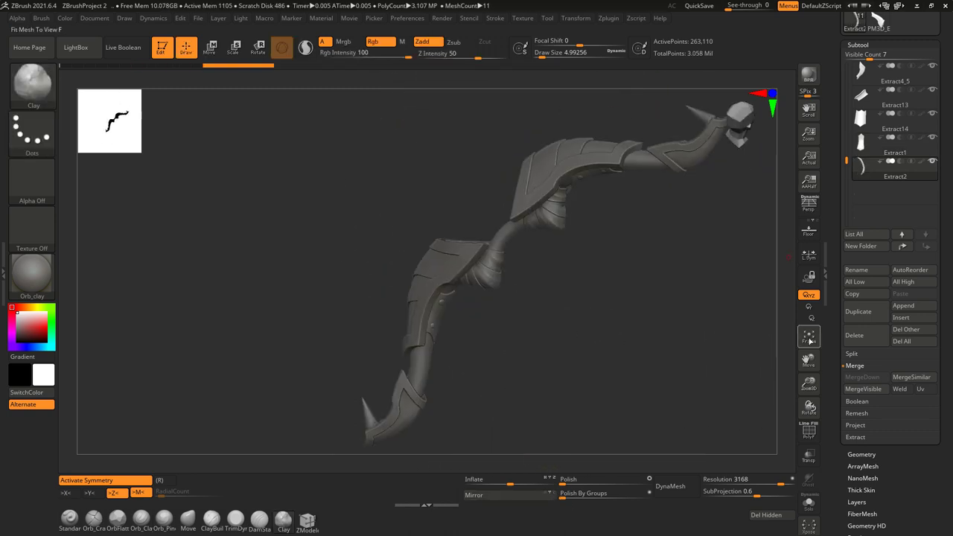
drag(558, 296, 551, 296)
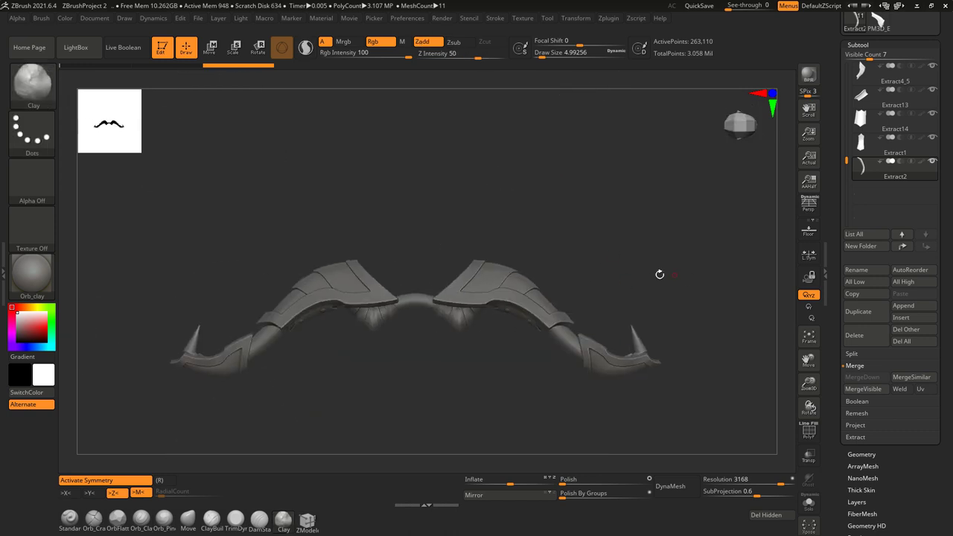
click(903, 305)
click(566, 319)
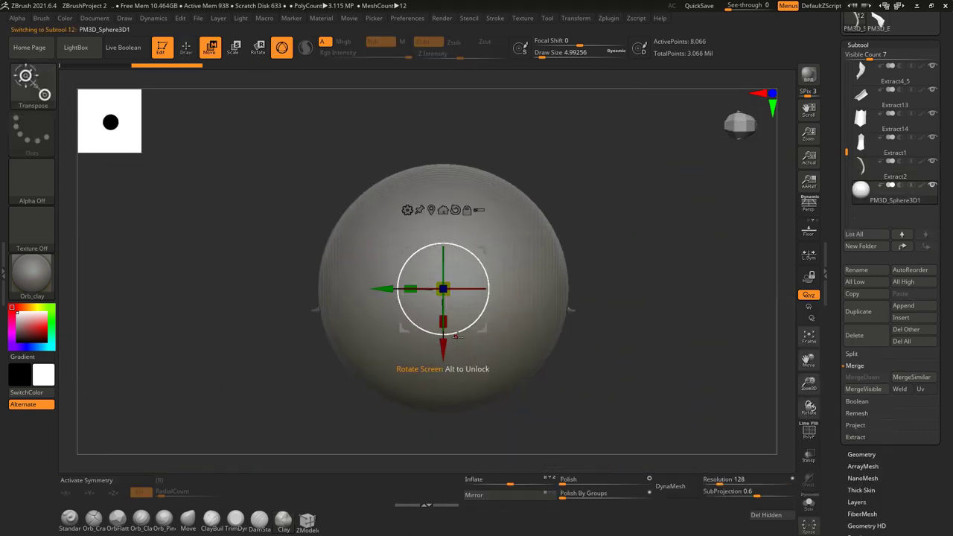
Step: Shrink the new sphere and DynaMesh it at resolution 648
mouse_move(443, 288)
mouse_down()
mouse_move(447, 391)
mouse_move(626, 443)
mouse_up()
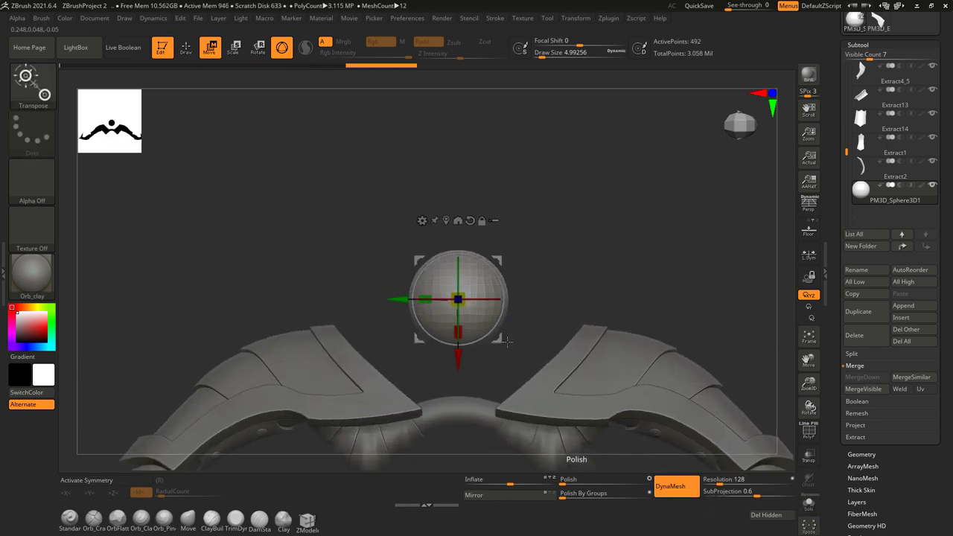
drag(569, 448, 521, 452)
key(q)
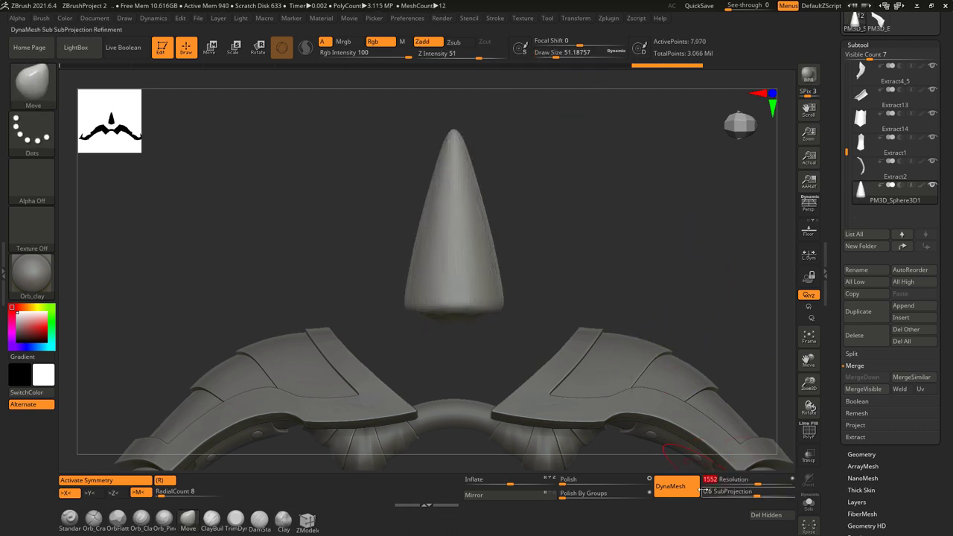
click(670, 452)
text(1128)
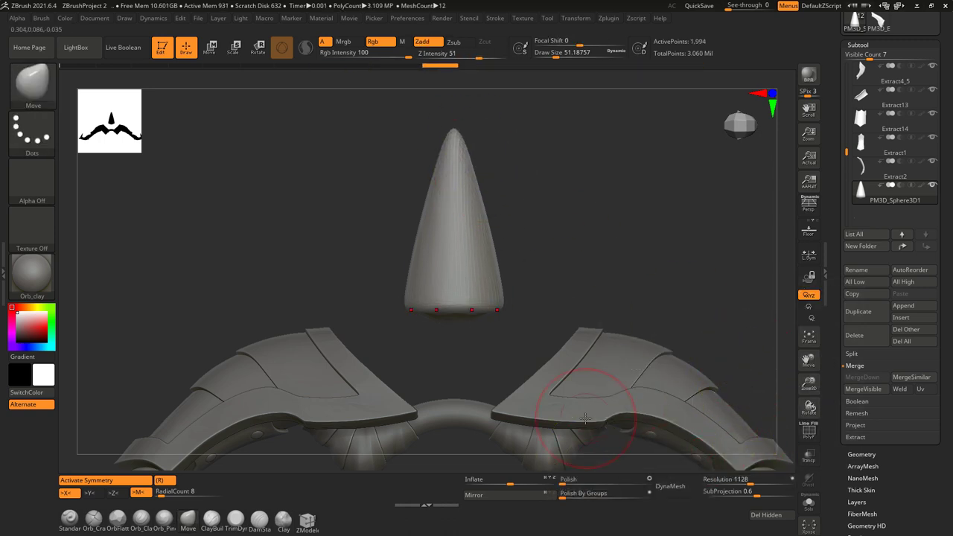
drag(741, 481, 726, 480)
click(670, 486)
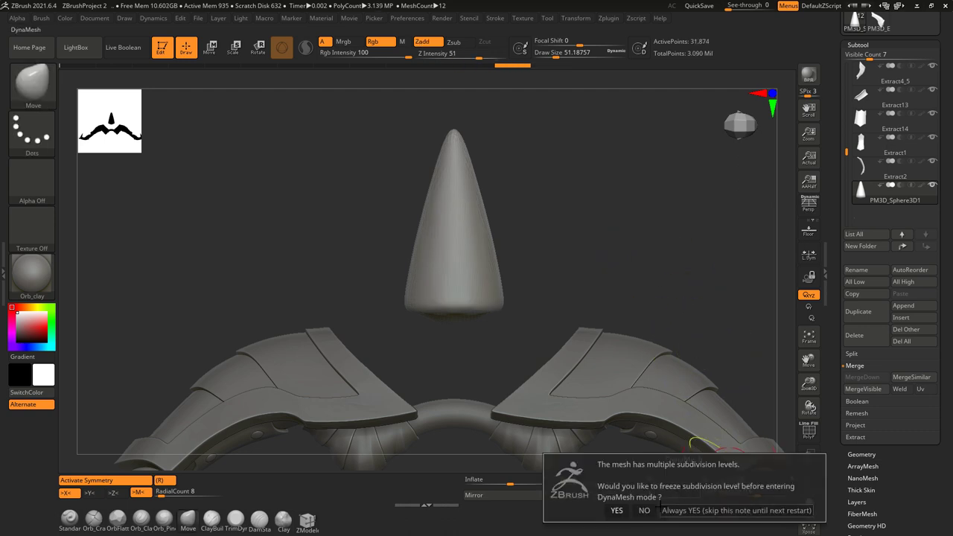
click(702, 453)
drag(547, 279, 566, 258)
key(w)
key(ctrl+shift+z)
key(ctrl+z)
key(ctrl+shift+z)
key(ctrl+shift+z)
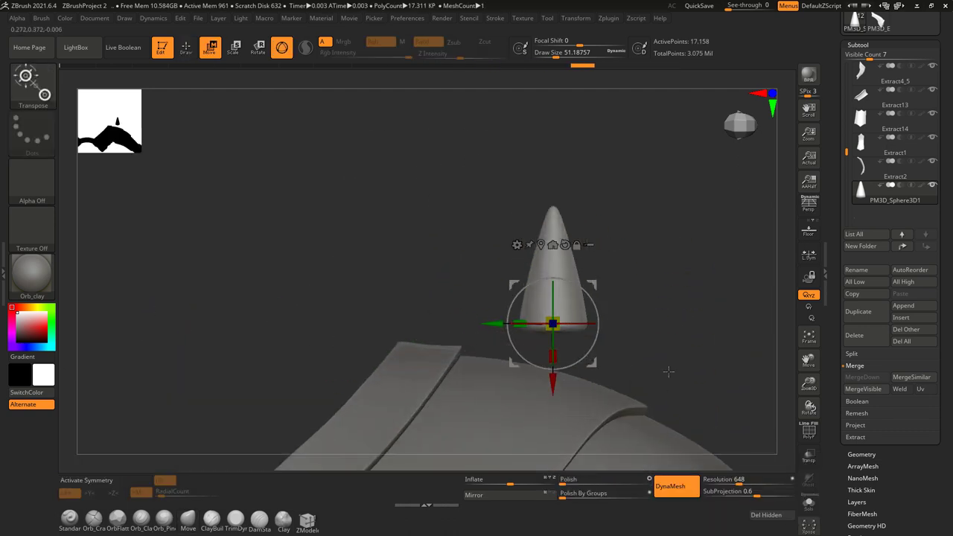
Step: Swap radial and Y symmetry for Z symmetry and lower the horn onto the armour plate
click(164, 480)
mouse_move(179, 465)
mouse_down()
mouse_move(458, 213)
mouse_move(552, 57)
mouse_up()
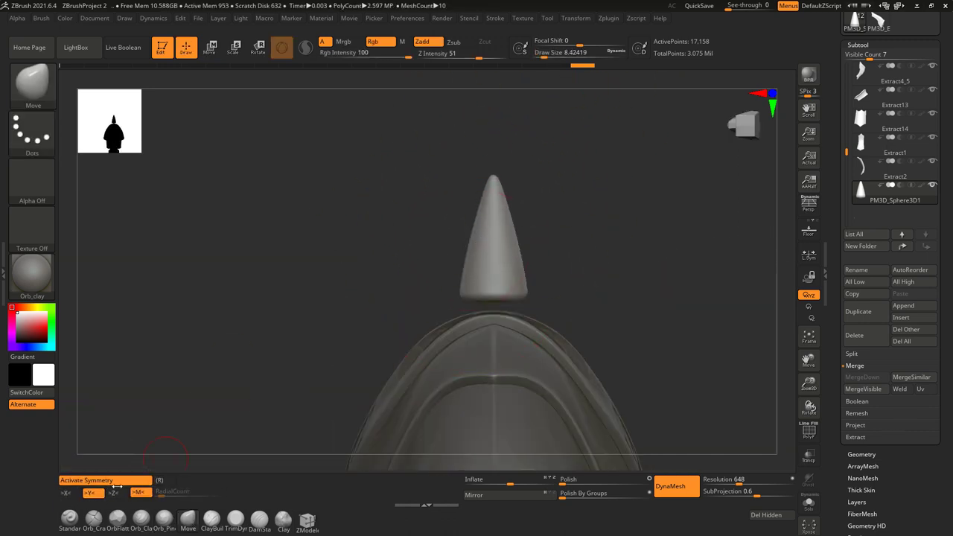
click(113, 492)
click(89, 492)
drag(178, 447, 511, 224)
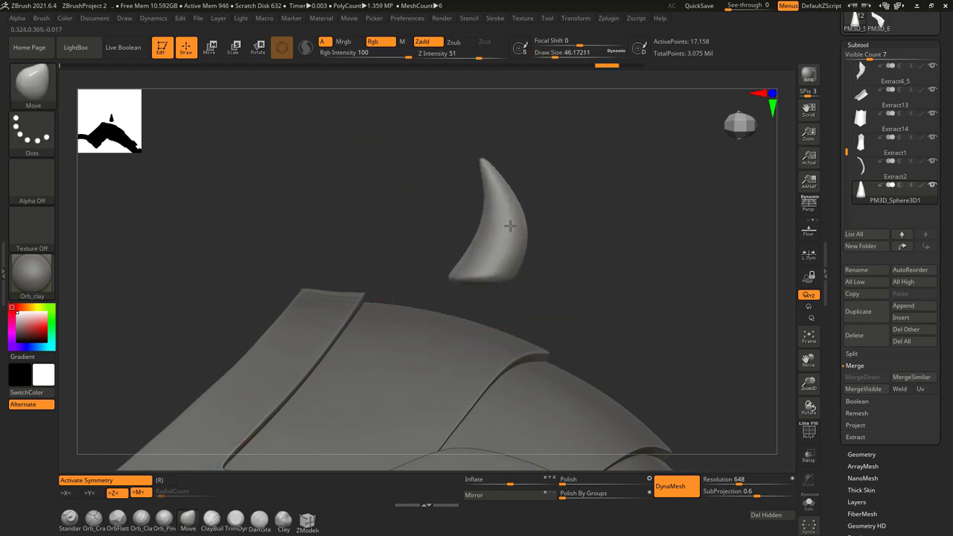
drag(519, 229, 515, 309)
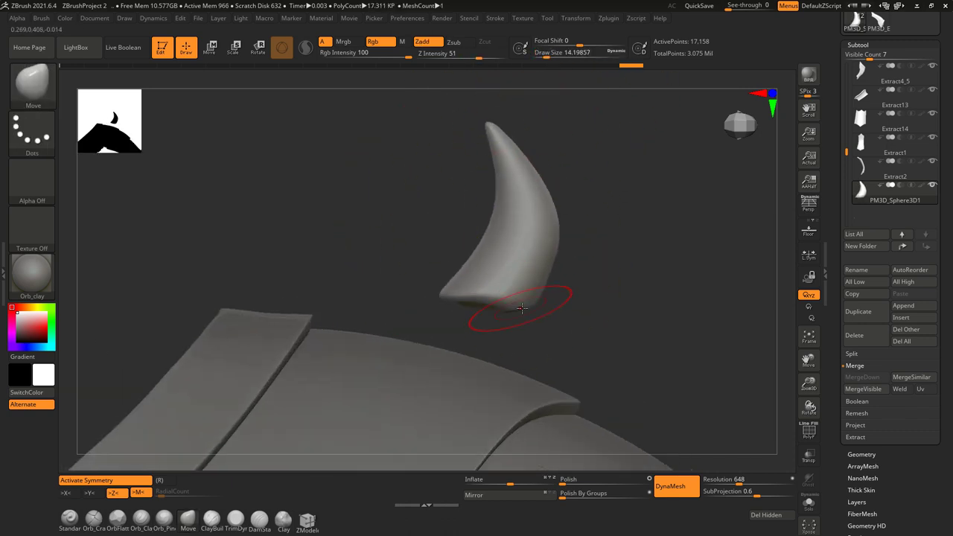
key(w)
mouse_move(525, 201)
mouse_down()
mouse_move(542, 198)
mouse_move(555, 251)
mouse_up()
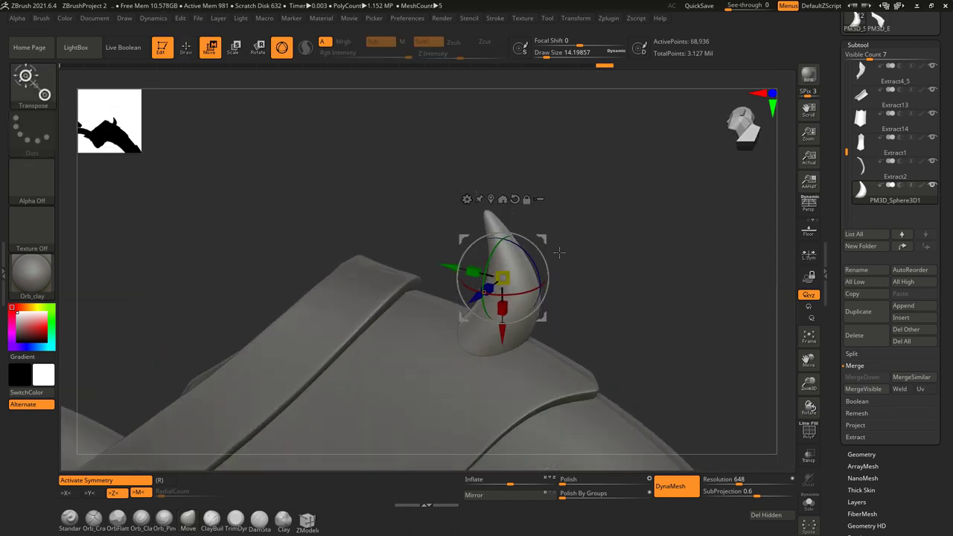
Step: Switch to the TrimDynamic brush in Zsub mode and start flattening the horn
key(q)
mouse_move(596, 287)
mouse_down()
mouse_move(609, 316)
mouse_move(532, 343)
mouse_move(549, 321)
mouse_move(492, 269)
mouse_move(551, 195)
mouse_up()
key(b)
key(t)
key(d)
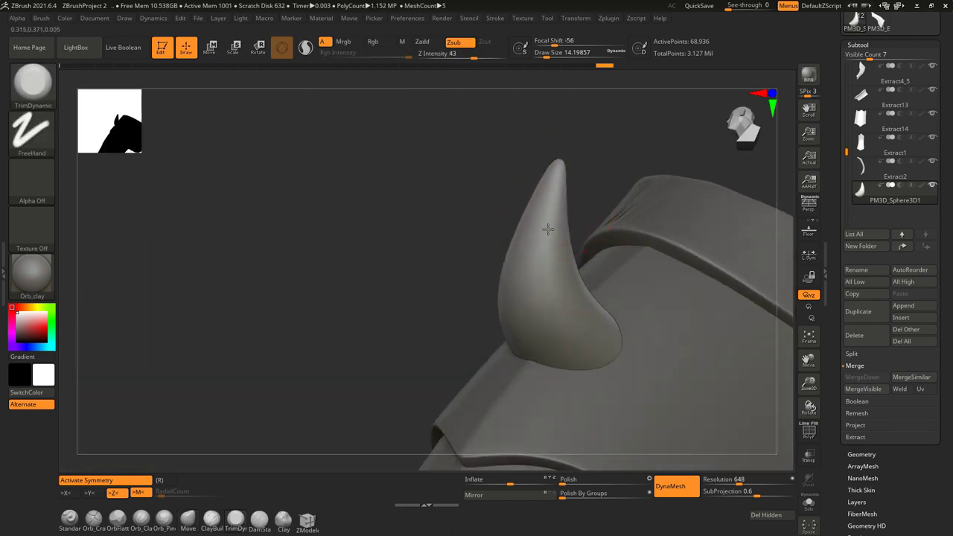
drag(545, 305, 566, 276)
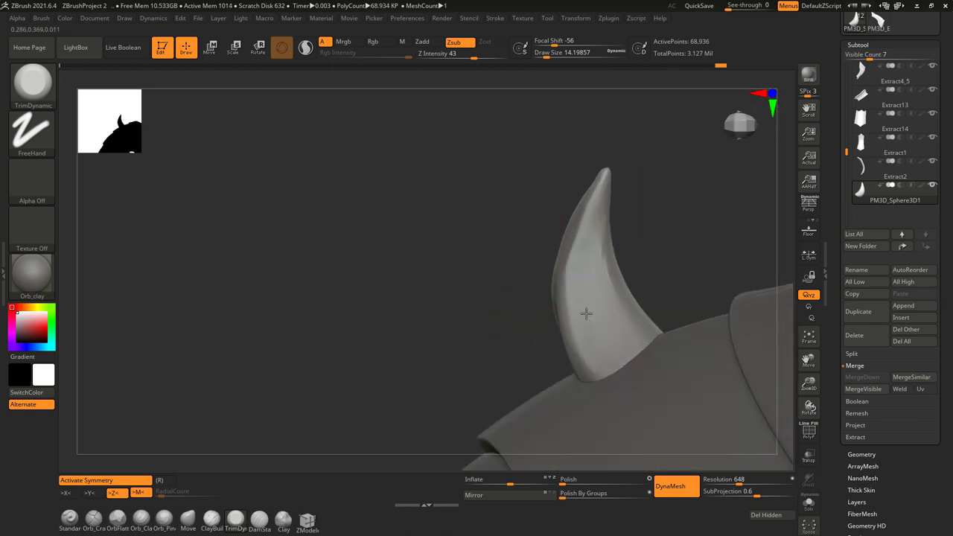
ctrl+right_drag(543, 83, 611, 170)
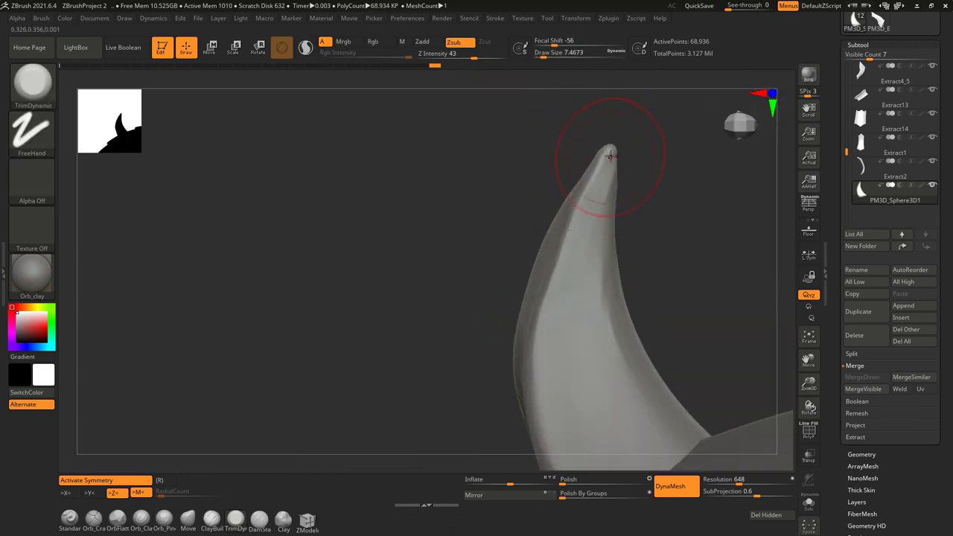
alt+right_drag(594, 392, 573, 299)
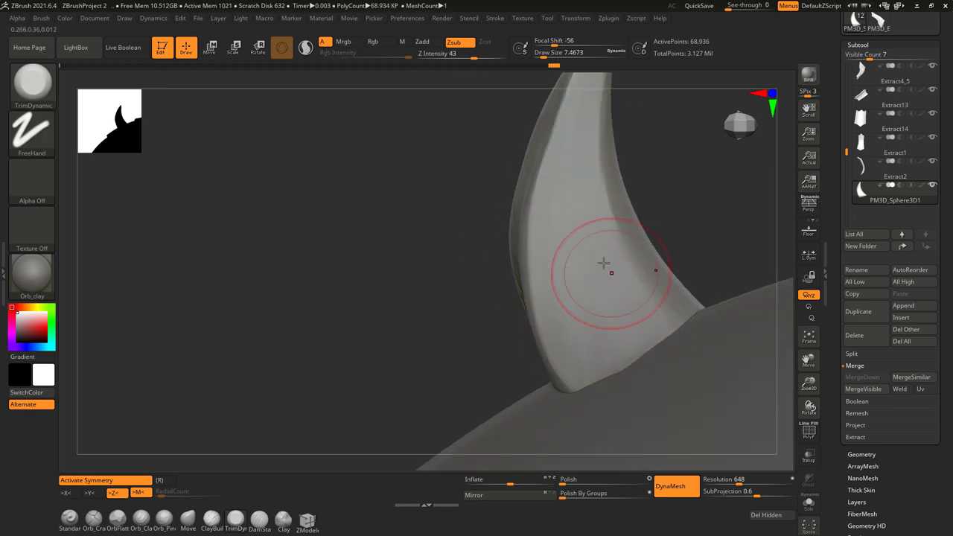
Step: Trim the horn's sides and tip from several angles, then check Tool > Geometry
mouse_move(609, 354)
right_down()
mouse_move(677, 147)
mouse_move(585, 344)
mouse_move(529, 330)
mouse_move(504, 294)
mouse_move(611, 164)
mouse_move(600, 218)
mouse_move(537, 254)
right_up()
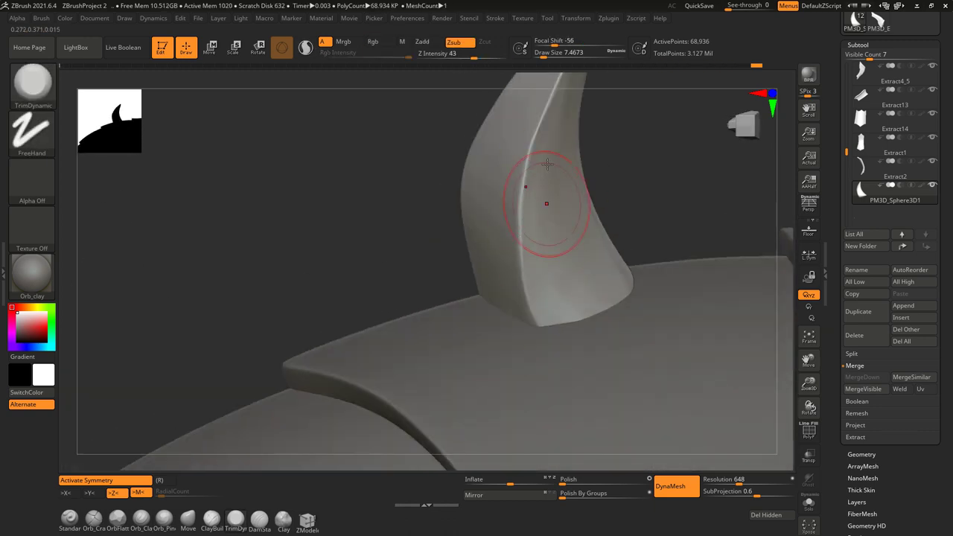
shift+right_drag(563, 299, 536, 242)
mouse_move(582, 171)
right_down()
mouse_move(541, 202)
mouse_move(623, 111)
mouse_move(596, 179)
mouse_move(602, 165)
mouse_move(573, 160)
right_up()
mouse_move(518, 215)
right_down()
mouse_move(617, 196)
mouse_move(620, 240)
mouse_move(645, 240)
mouse_move(660, 283)
mouse_move(578, 202)
mouse_move(637, 281)
mouse_move(634, 204)
mouse_move(507, 144)
mouse_move(671, 224)
mouse_move(759, 296)
right_up()
click(862, 454)
mouse_move(677, 231)
ctrl+right_down()
mouse_move(656, 224)
mouse_move(628, 238)
mouse_move(489, 347)
mouse_move(603, 200)
ctrl+right_up()
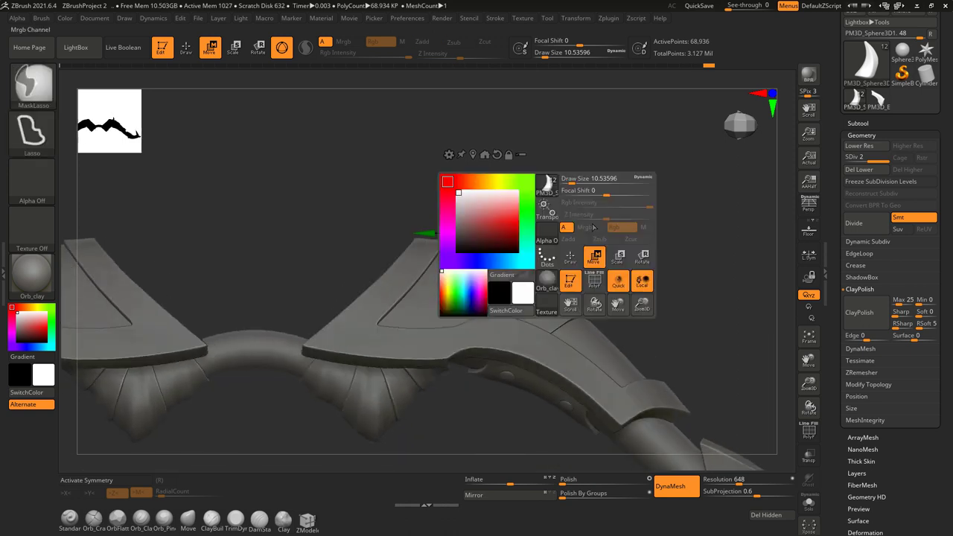
Step: Position the duplicated horn on the plate, MergeDown the horns, and rotate the bow to check
drag(610, 258, 624, 248)
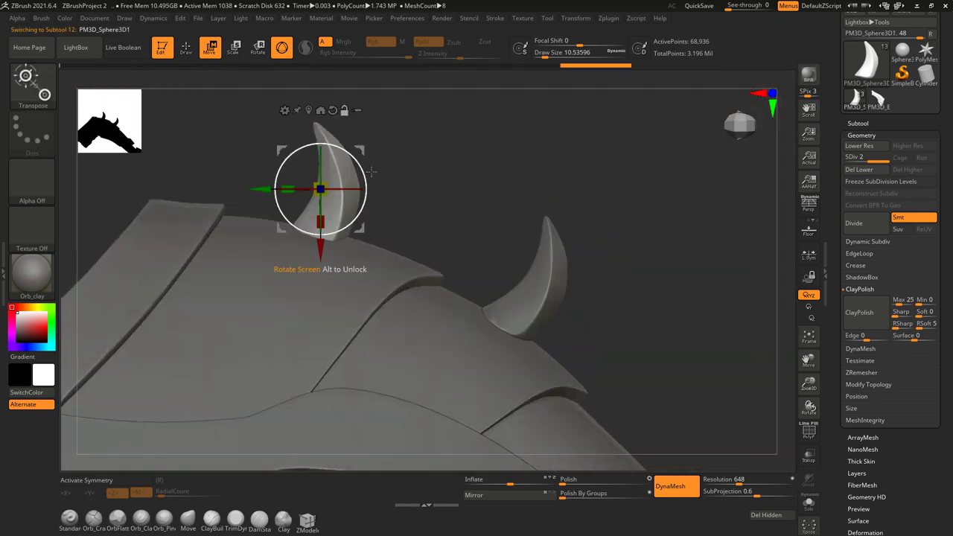
drag(509, 261, 452, 153)
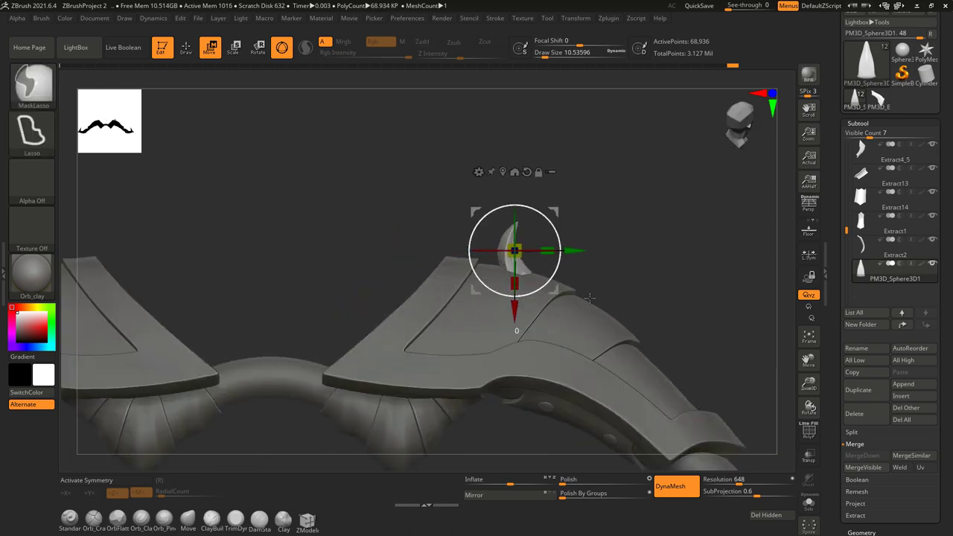
drag(397, 244, 549, 240)
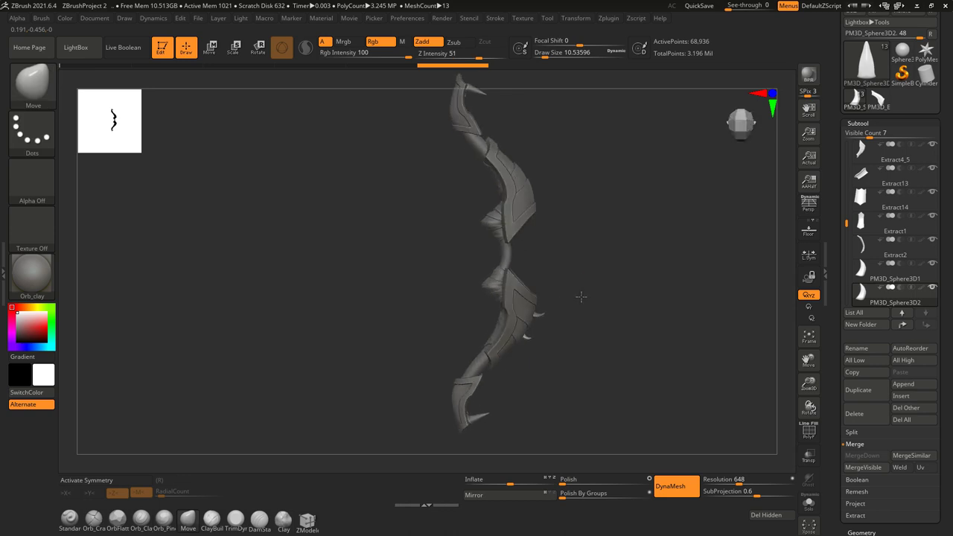
click(873, 456)
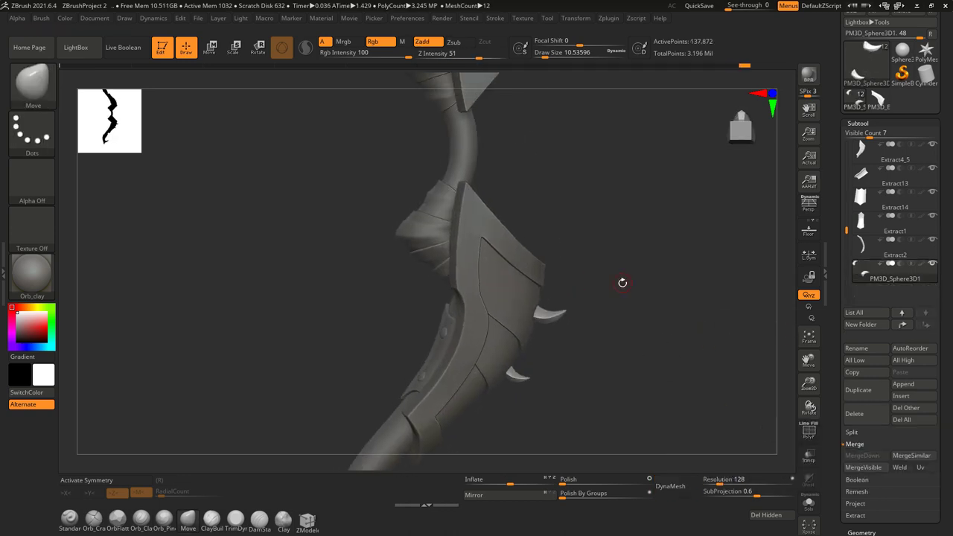
key(w)
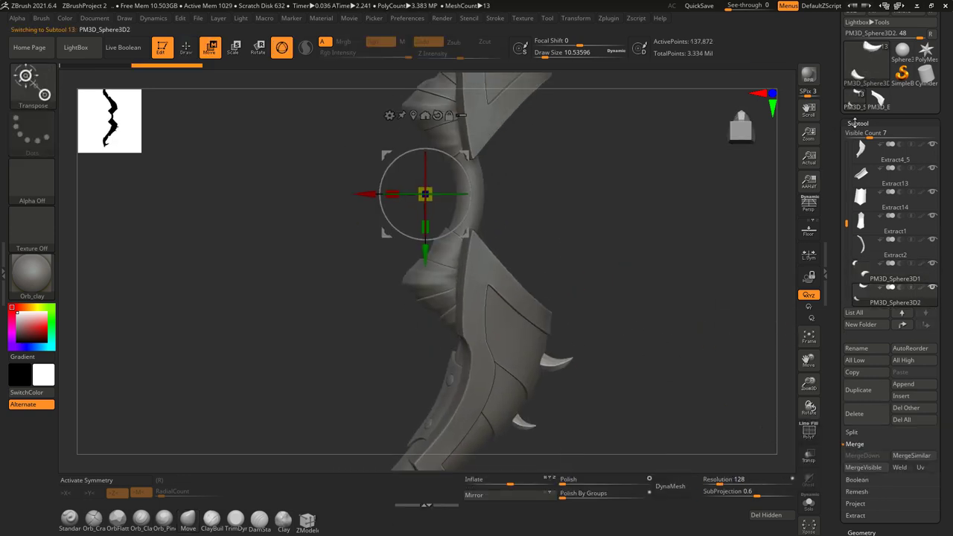
mouse_move(601, 348)
mouse_down()
mouse_move(593, 290)
mouse_move(470, 274)
mouse_move(579, 313)
mouse_move(571, 330)
mouse_move(581, 309)
mouse_move(549, 323)
mouse_move(581, 308)
mouse_move(572, 303)
mouse_up()
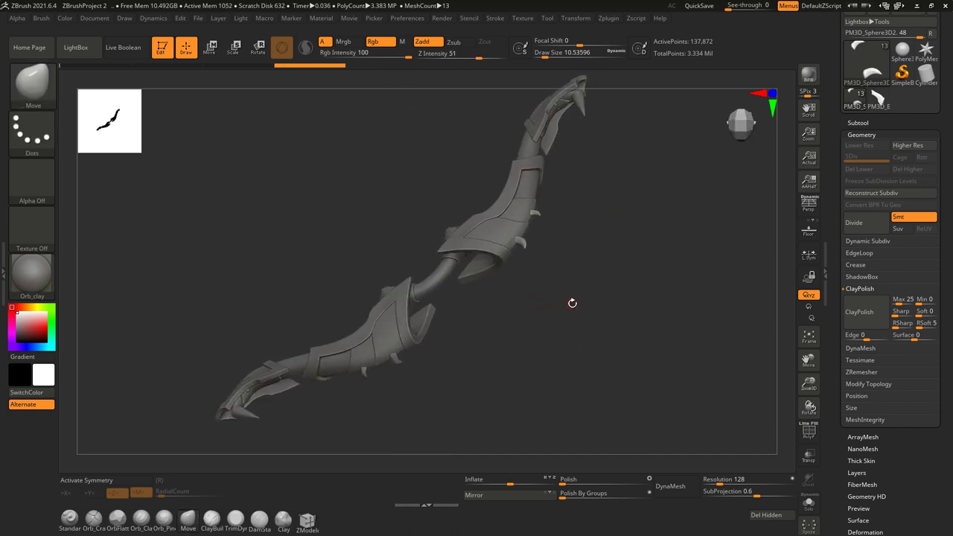
mouse_move(425, 435)
mouse_down()
mouse_move(634, 236)
mouse_move(596, 213)
mouse_move(440, 203)
mouse_up()
click(858, 123)
Step: Append a Cube3D subtool and initialize it as a QCube at resolution 2
click(901, 397)
click(571, 372)
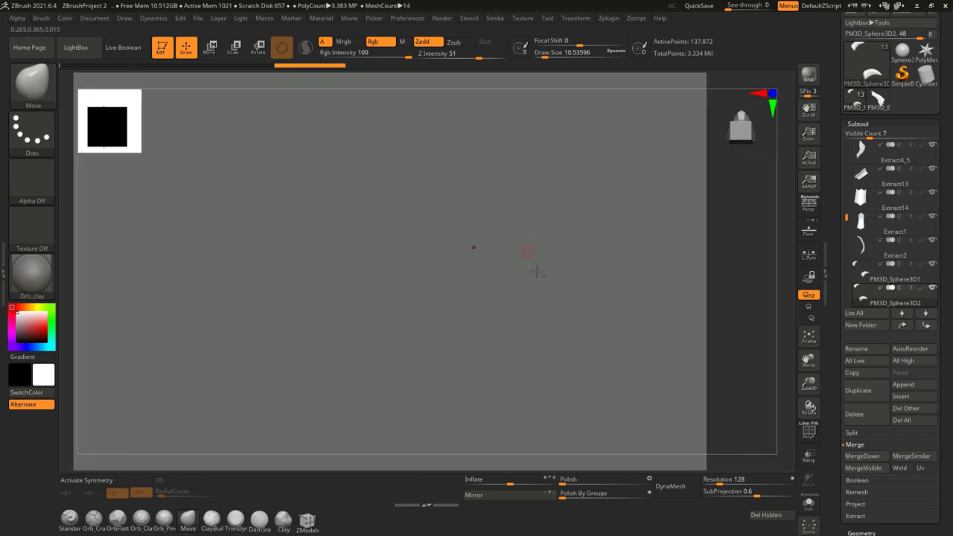
key(shift+f)
click(859, 124)
scroll(890, 298, down, 5)
click(859, 157)
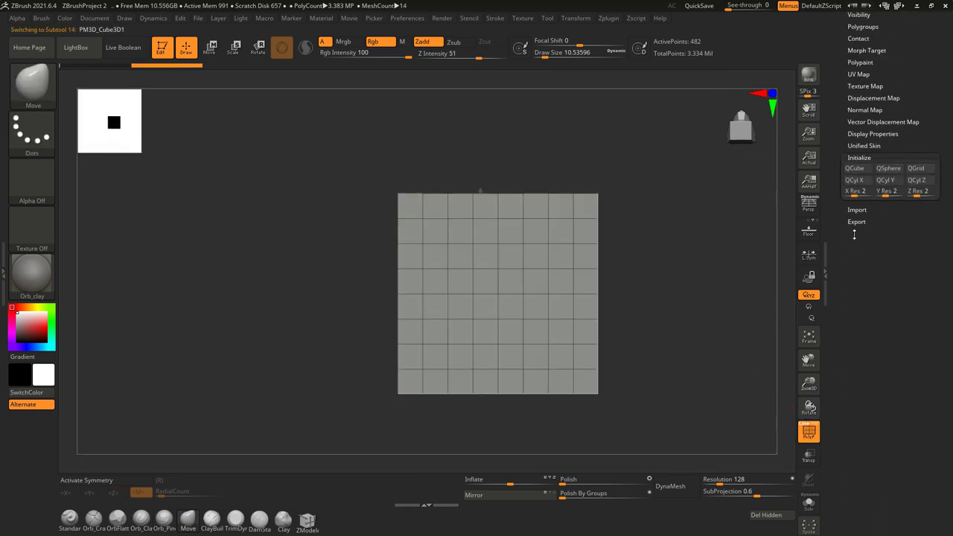
click(854, 168)
key(w)
Step: Delete an extra edge loop from the cube with ZModeler and enable mirrored symmetry
mouse_move(501, 256)
mouse_down()
mouse_move(500, 275)
mouse_move(496, 213)
mouse_up()
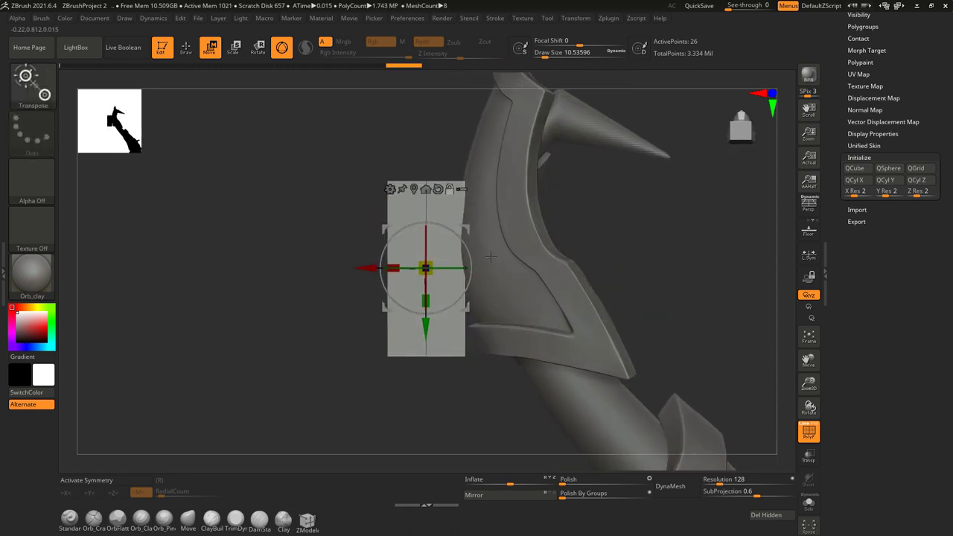
drag(496, 212, 246, 503)
click(306, 520)
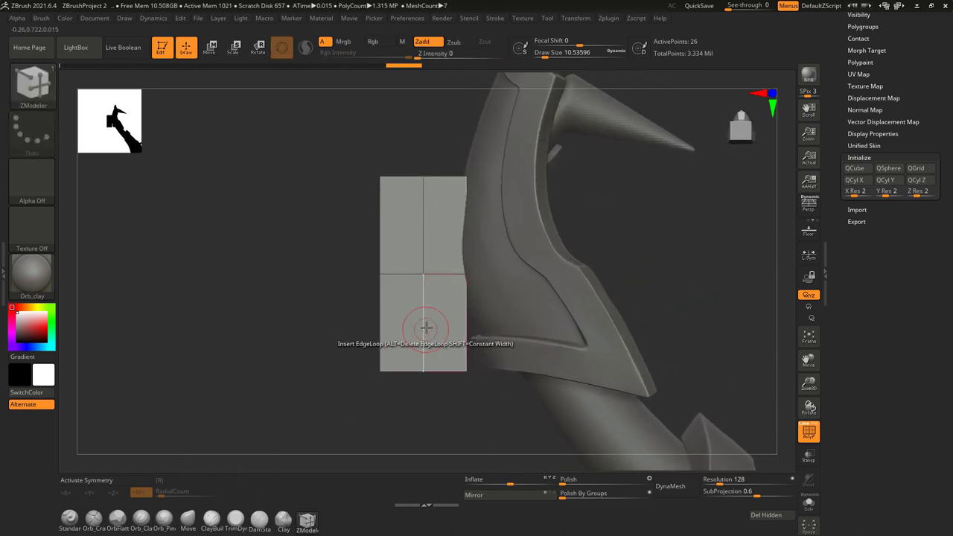
click(428, 299)
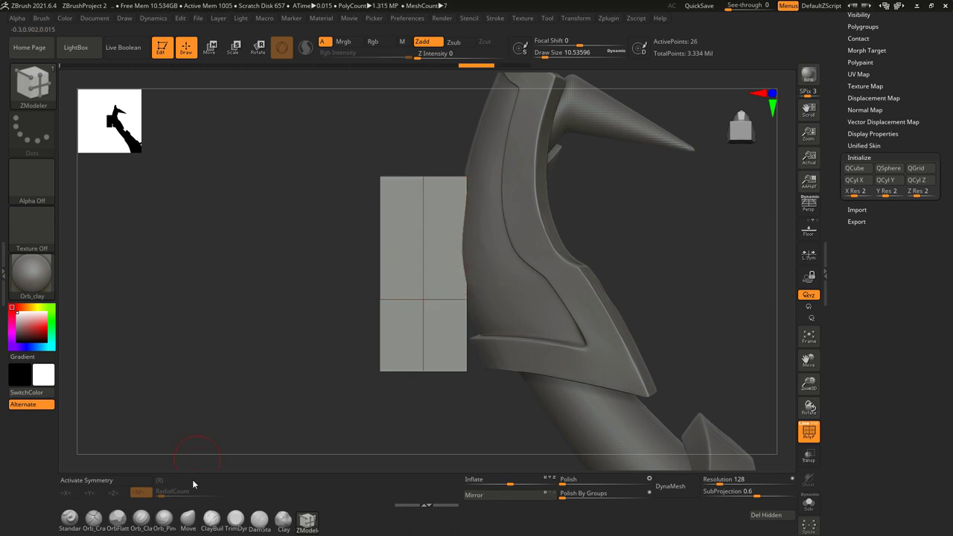
click(187, 518)
key(x)
mouse_move(429, 184)
right_down()
mouse_move(489, 230)
mouse_move(372, 181)
mouse_move(422, 254)
right_up()
Step: Move points on one side to slant the box into a wedge
key(b)
key(z)
key(m)
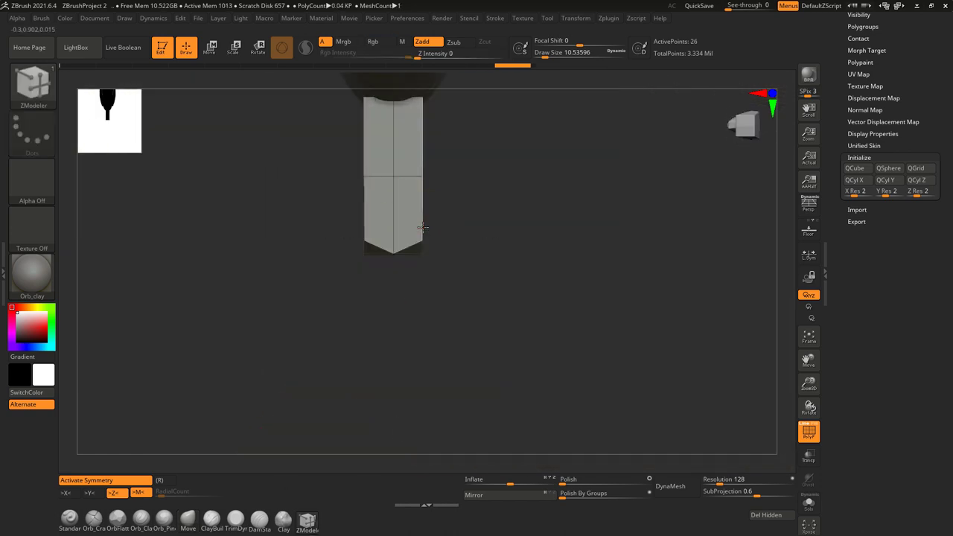
drag(393, 253, 400, 111)
mouse_move(401, 111)
right_down()
mouse_move(385, 117)
mouse_move(413, 270)
mouse_move(506, 298)
right_up()
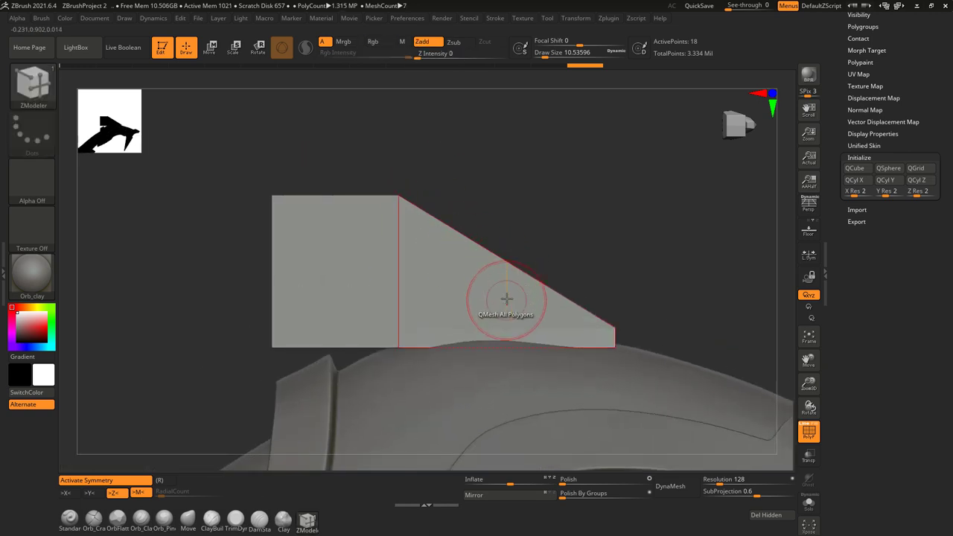
mouse_move(407, 251)
shift+right_down()
mouse_move(495, 241)
mouse_move(480, 298)
mouse_move(488, 376)
mouse_move(564, 265)
mouse_move(522, 246)
mouse_move(502, 196)
mouse_move(447, 273)
shift+right_up()
Step: Insert a vertical edge loop and QMesh-extrude the panel to give it thickness
key(b)
key(z)
key(m)
click(482, 364)
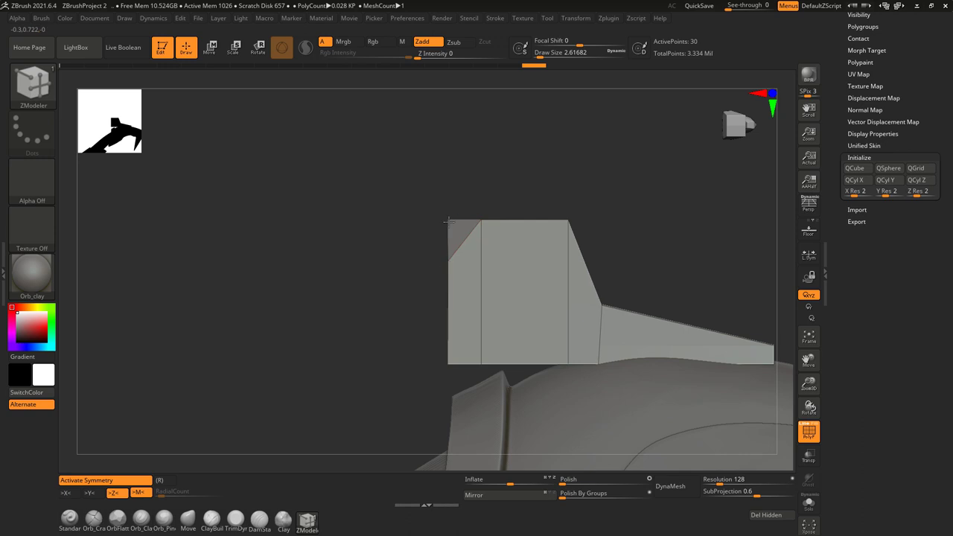
mouse_move(451, 320)
alt+right_down()
mouse_move(532, 272)
mouse_move(552, 241)
mouse_move(521, 283)
mouse_move(484, 268)
mouse_move(432, 288)
alt+right_up()
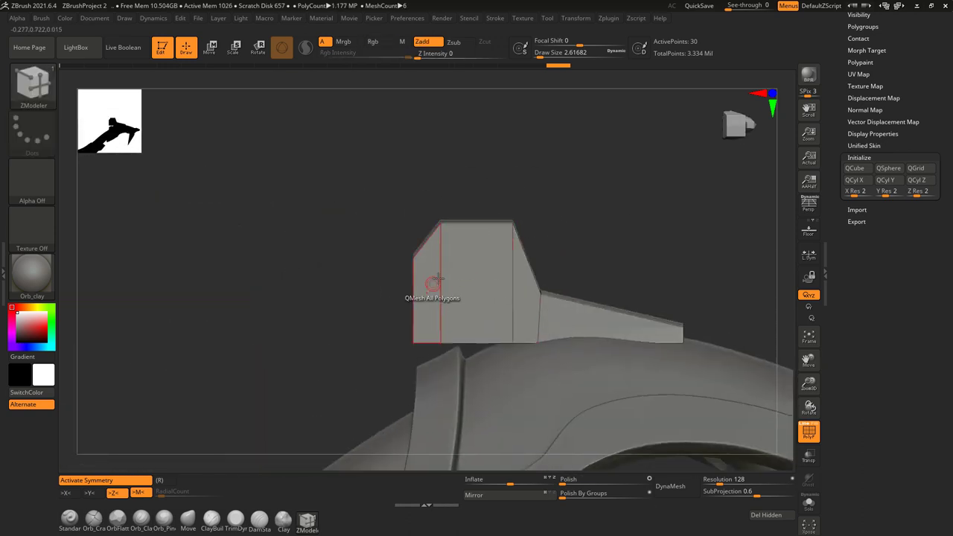
click(654, 319)
mouse_move(654, 319)
right_down()
mouse_move(626, 251)
mouse_move(619, 303)
right_up()
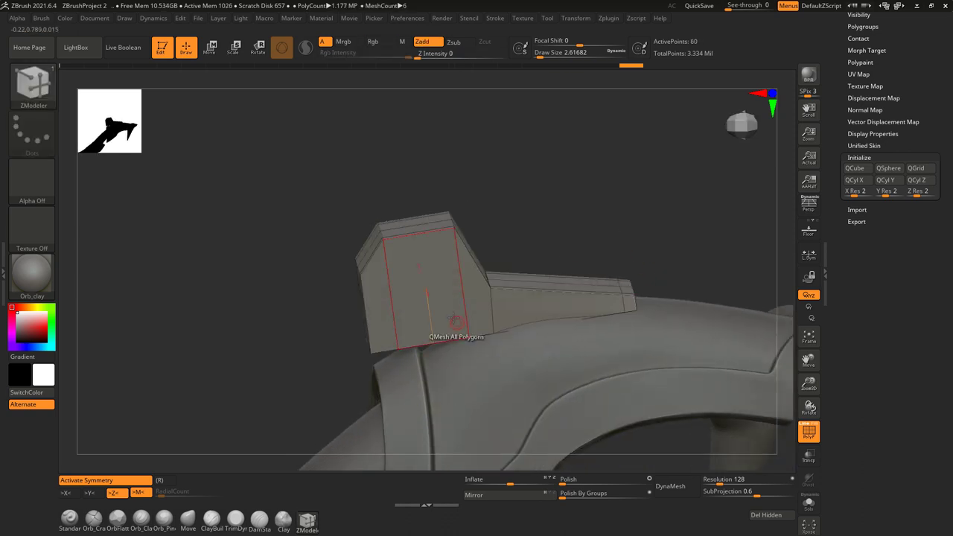
mouse_move(436, 318)
right_down()
mouse_move(457, 323)
mouse_move(522, 306)
right_up()
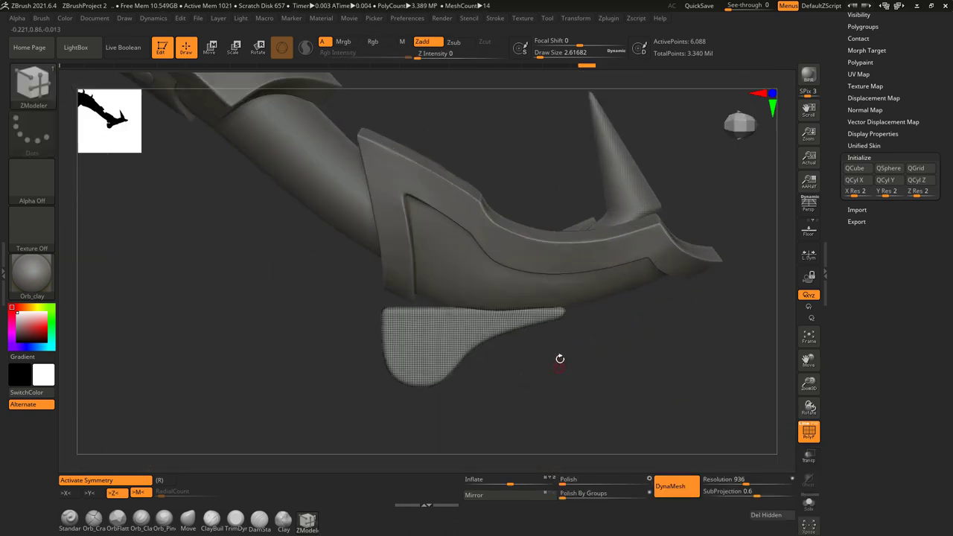
Step: Bend the fin's lower tip slightly with a Deformer gizmo
key(w)
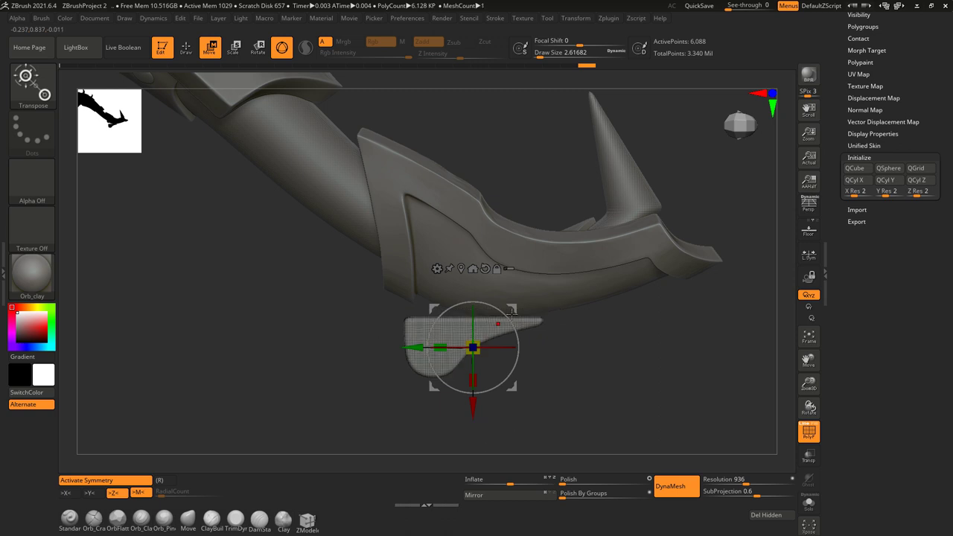
click(460, 266)
click(492, 305)
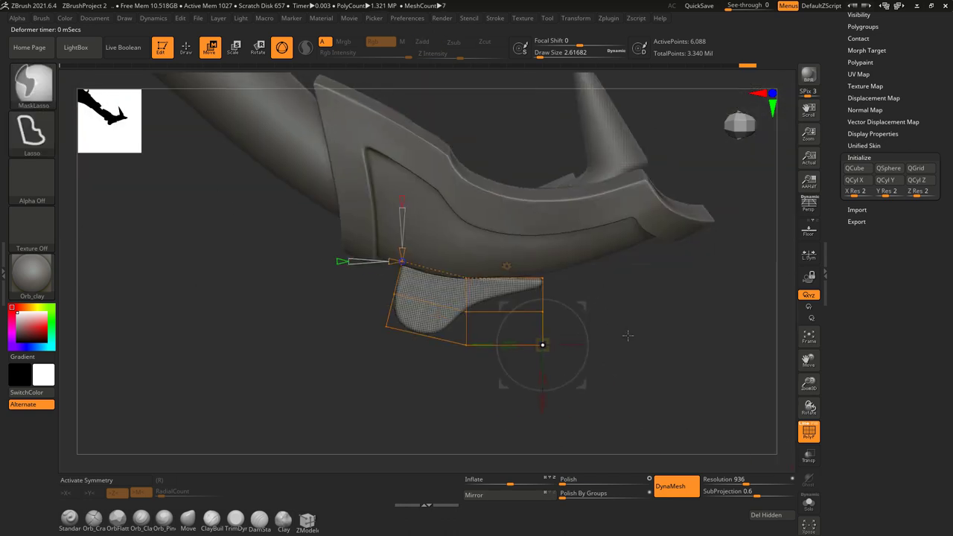
drag(567, 310, 596, 271)
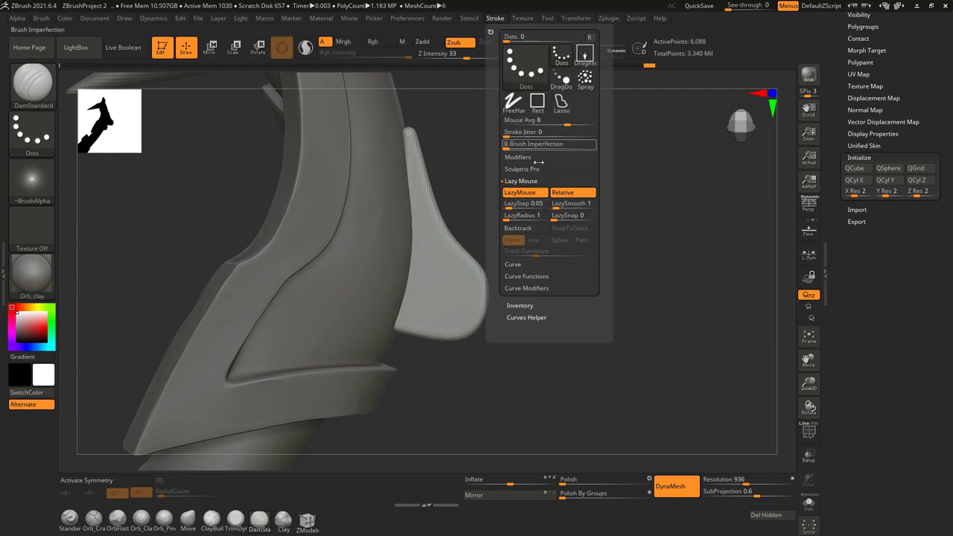
drag(504, 191, 473, 244)
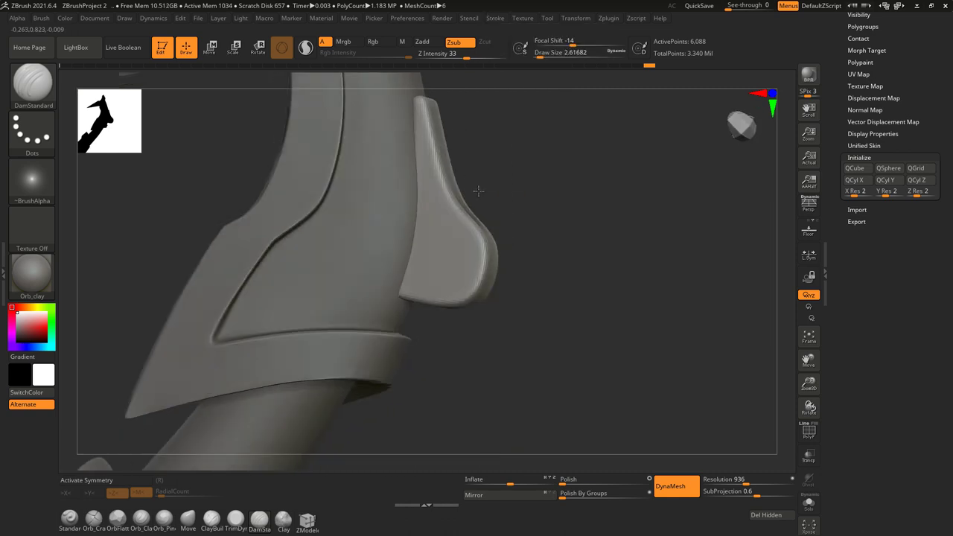
mouse_move(473, 244)
right_down()
mouse_move(496, 273)
mouse_move(488, 246)
mouse_move(499, 208)
right_up()
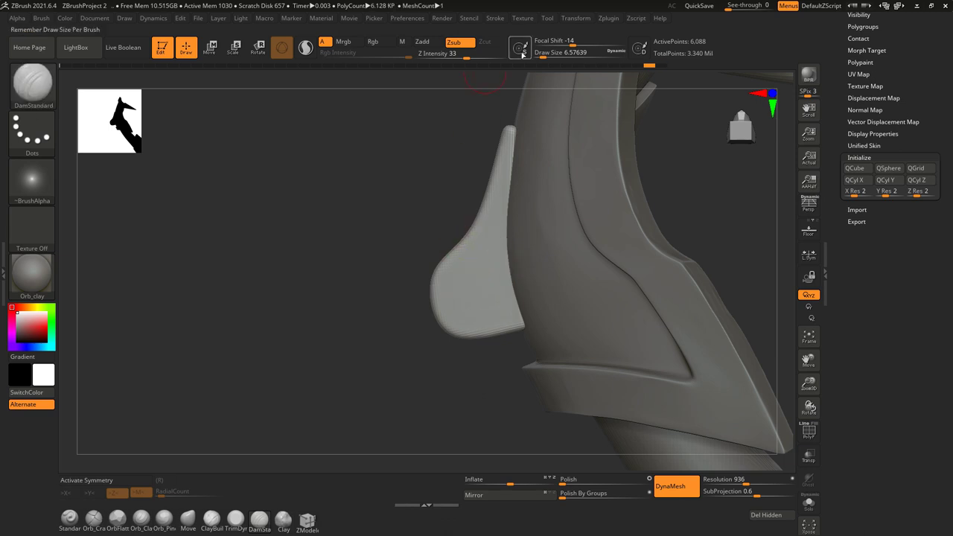
Step: Turn on X symmetry, mask part of the spiral fin, and enlarge the brush to about 7.5
mouse_move(433, 266)
right_down()
mouse_move(452, 219)
mouse_move(437, 217)
mouse_move(479, 245)
mouse_move(448, 290)
mouse_move(464, 266)
mouse_move(496, 272)
right_up()
key(x)
right_drag(480, 314, 420, 259)
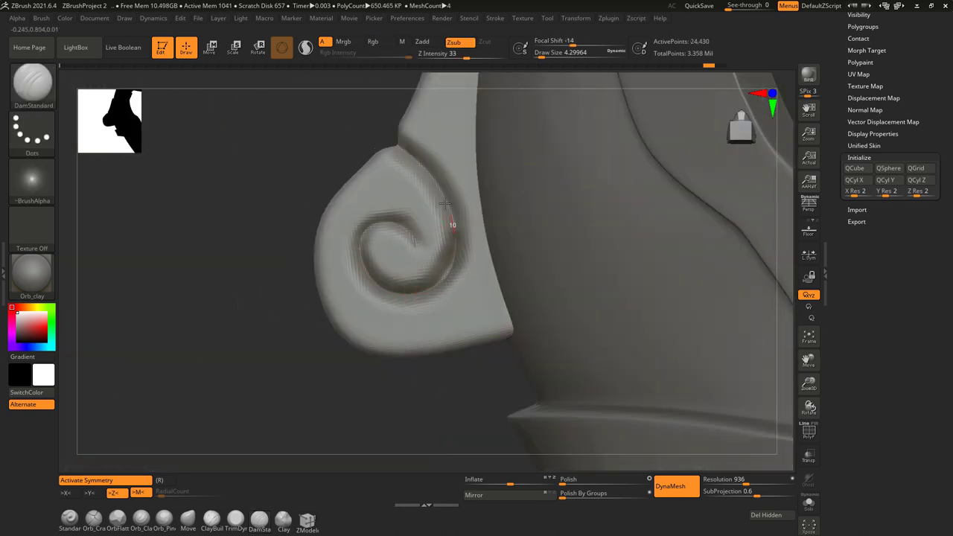
mouse_move(445, 203)
right_down()
mouse_move(434, 215)
mouse_move(504, 237)
right_up()
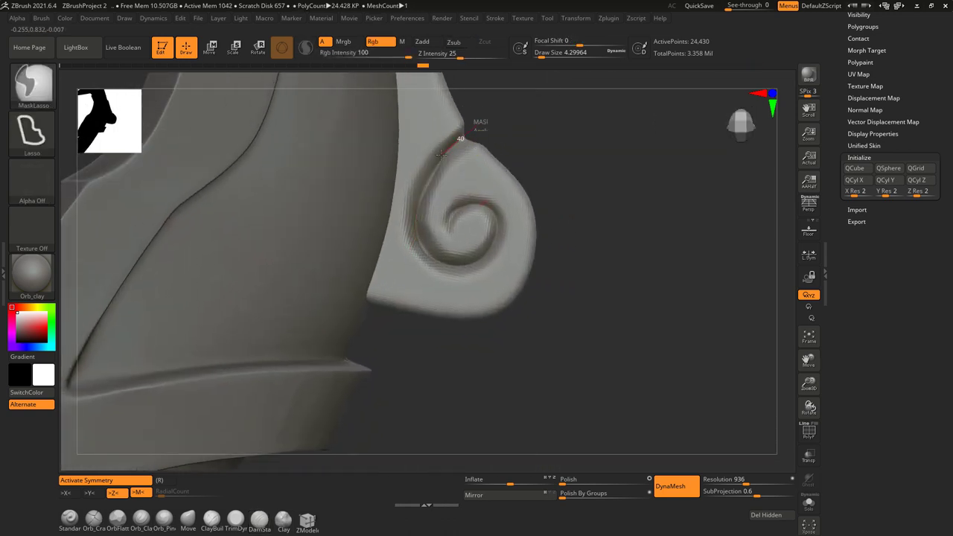
ctrl+drag(466, 264, 522, 256)
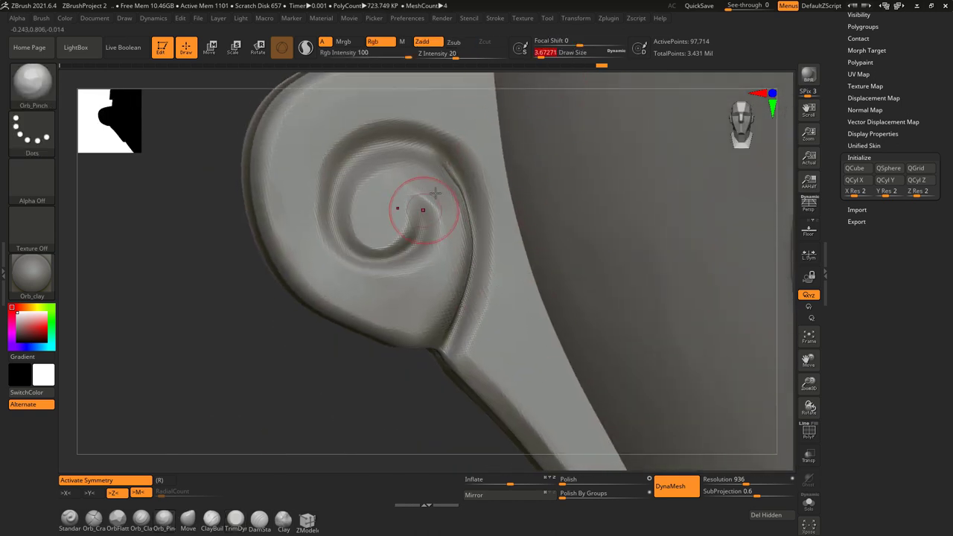
drag(435, 193, 419, 199)
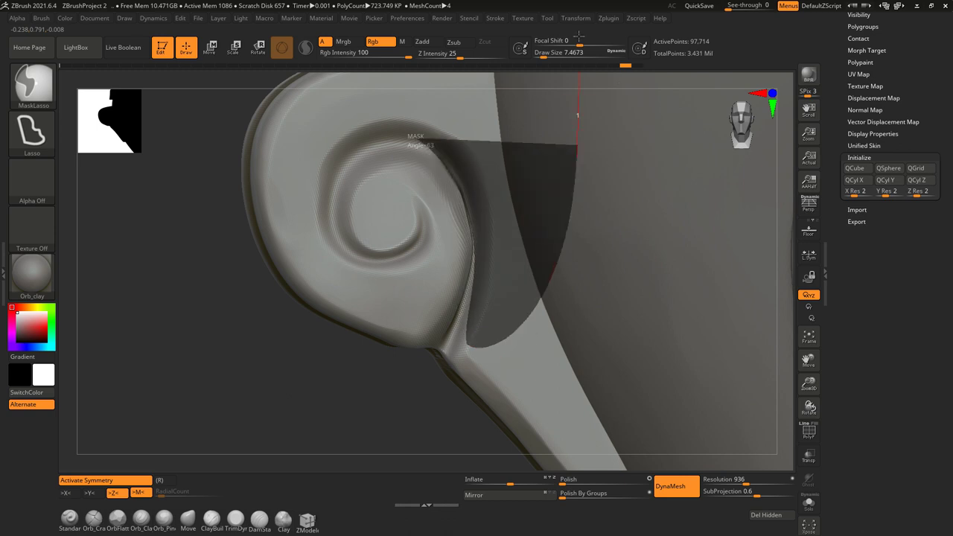
Step: Deepen and smooth the spiral crease, then DynaMesh the fin at resolution 3864
drag(416, 204, 362, 253)
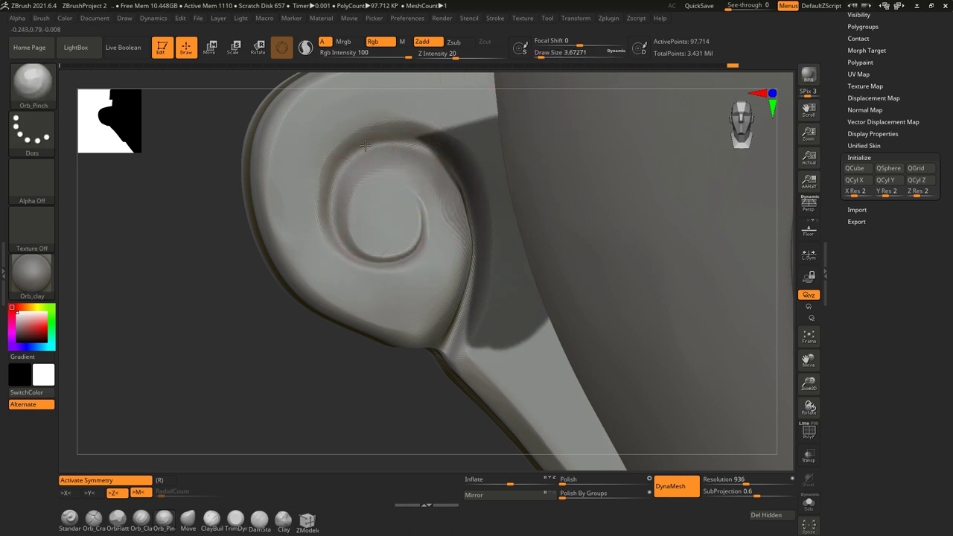
mouse_move(339, 192)
shift+mouse_down()
mouse_move(415, 223)
mouse_move(426, 145)
shift+mouse_up()
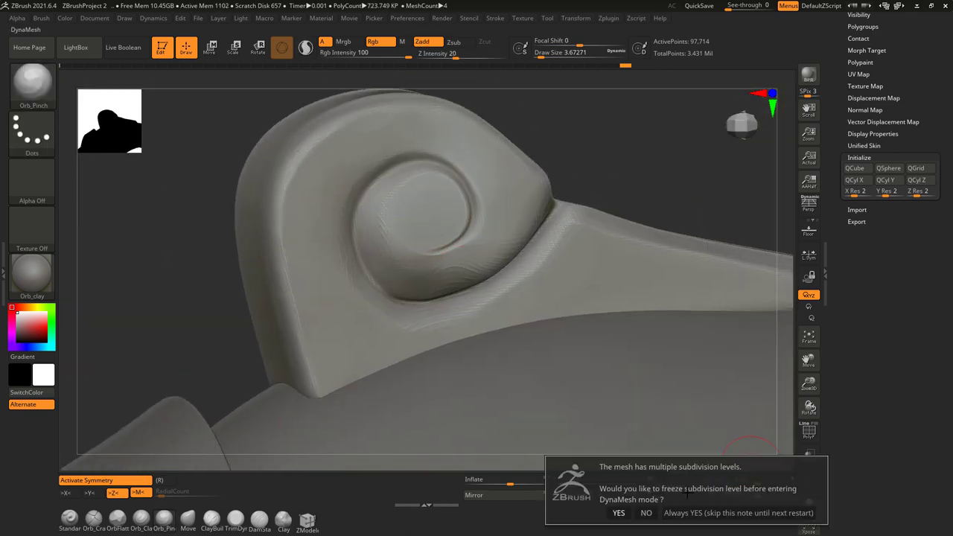
click(679, 488)
click(612, 513)
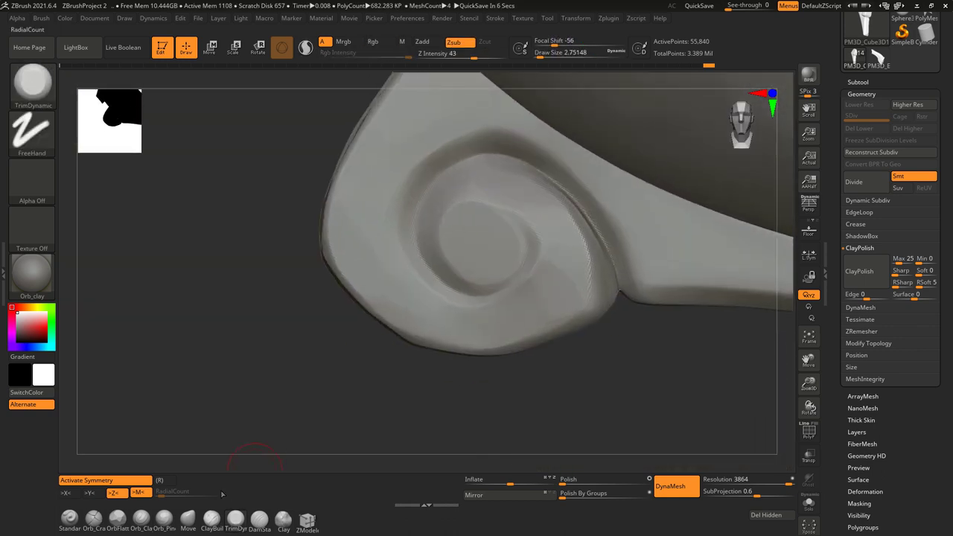
Step: Carve the spiral groove deeper with DamStandard, then pinch it with Orb_Pinch
click(260, 518)
drag(531, 266, 448, 406)
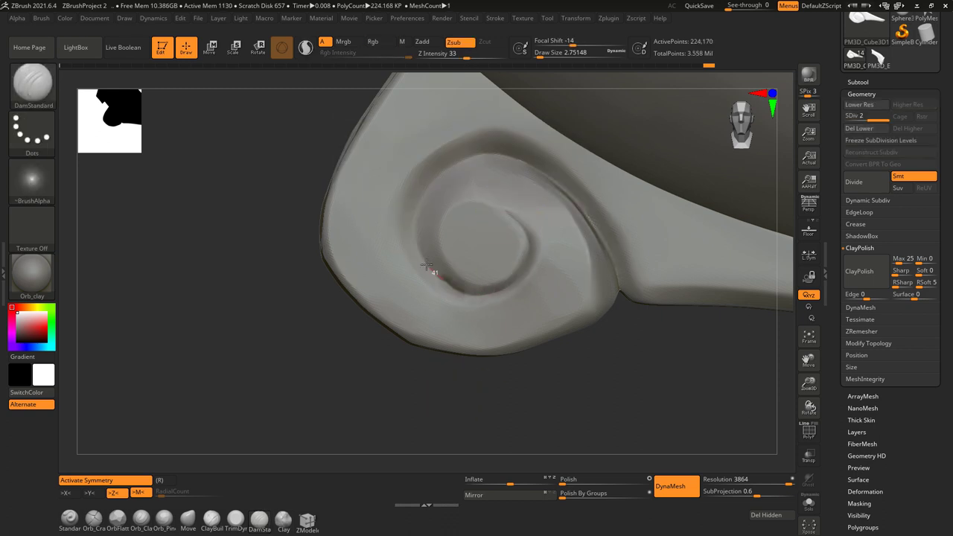
shift+drag(415, 213, 440, 223)
click(164, 517)
mouse_move(500, 206)
right_down()
mouse_move(472, 253)
mouse_move(521, 149)
right_up()
Step: Switch to TrimDynamic and MaskLasso the wedge and edges of the curl
key(b)
key(t)
key(d)
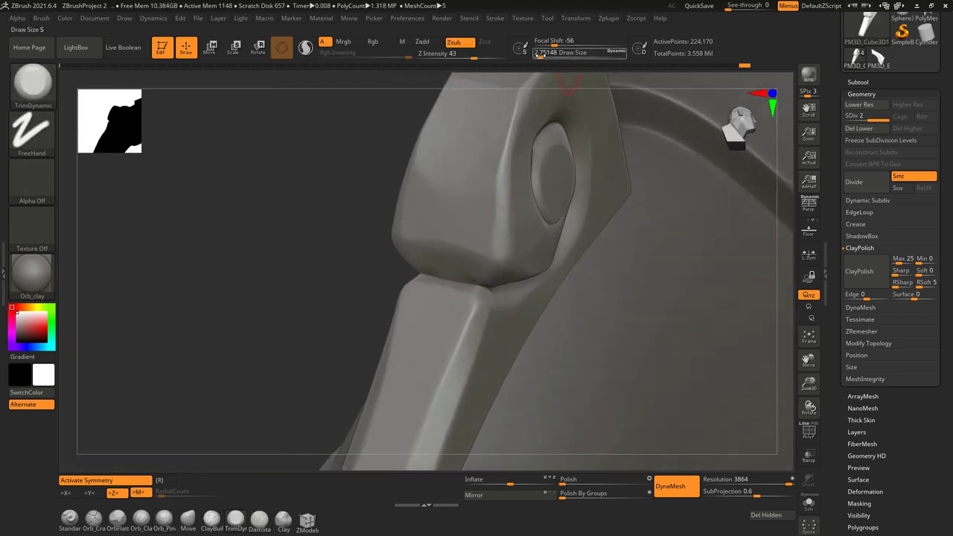
drag(546, 53, 536, 53)
mouse_move(446, 224)
right_down()
mouse_move(470, 140)
mouse_move(479, 330)
mouse_move(468, 298)
mouse_move(477, 225)
mouse_move(447, 238)
right_up()
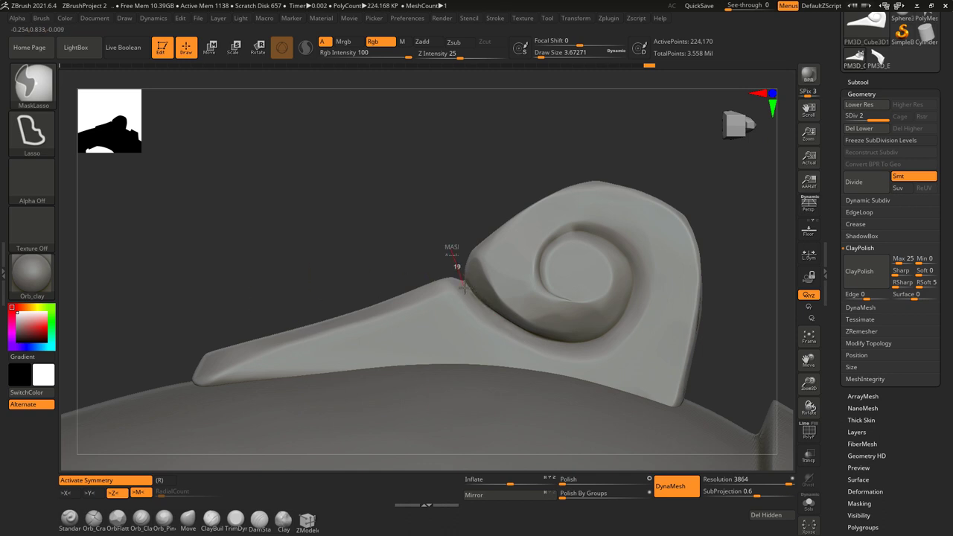
ctrl+drag(516, 335, 447, 385)
scroll(485, 211, up, 5)
ctrl+drag(376, 180, 390, 232)
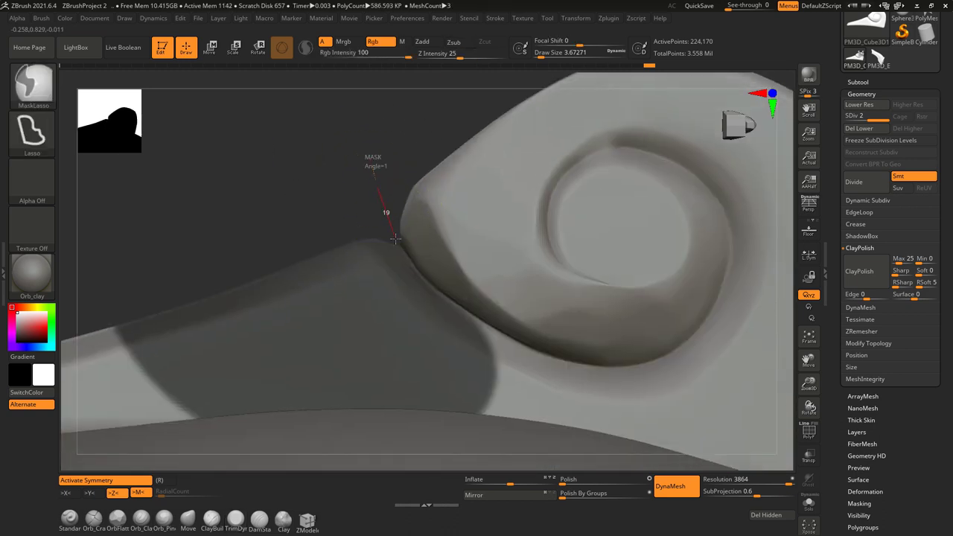
ctrl+drag(481, 318, 482, 320)
mouse_move(412, 266)
ctrl+mouse_down()
mouse_move(557, 144)
mouse_move(436, 220)
ctrl+mouse_up()
Step: Flatten the inner curl surface, then orbit out to view the whole bow
mouse_move(421, 238)
right_down()
mouse_move(431, 213)
mouse_move(494, 170)
mouse_move(524, 292)
right_up()
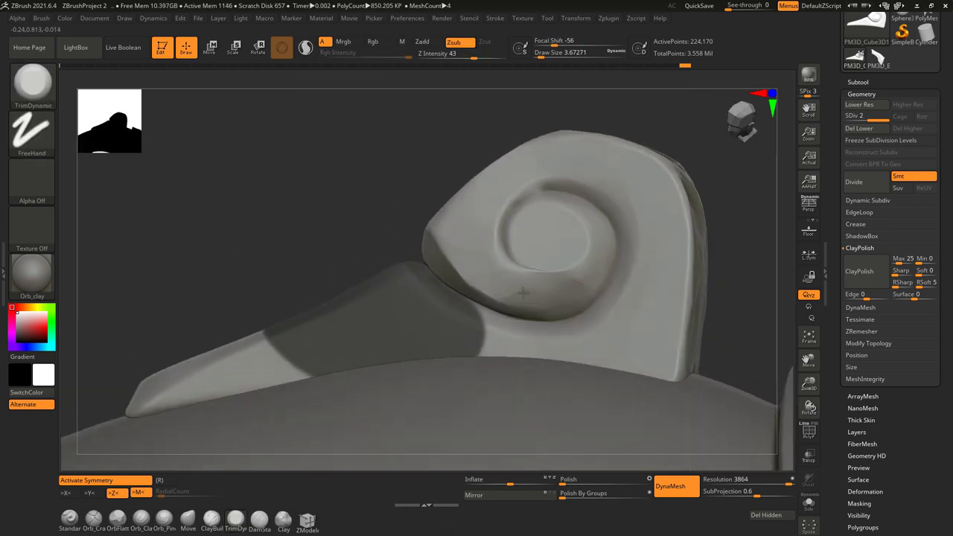
shift+drag(585, 277, 468, 244)
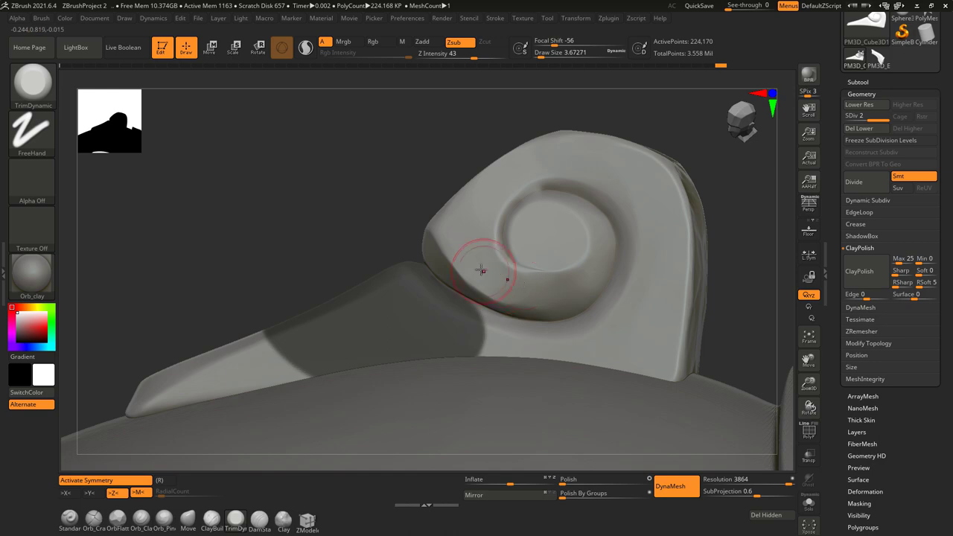
mouse_move(511, 278)
right_down()
mouse_move(553, 202)
mouse_move(485, 156)
mouse_move(615, 228)
mouse_move(527, 243)
mouse_move(430, 294)
right_up()
right_drag(250, 463, 626, 82)
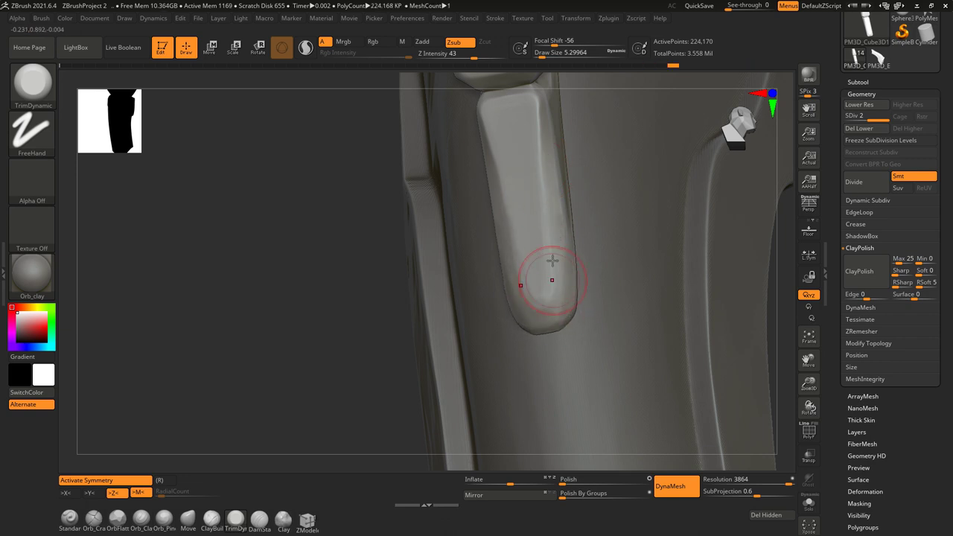
right_drag(562, 257, 577, 311)
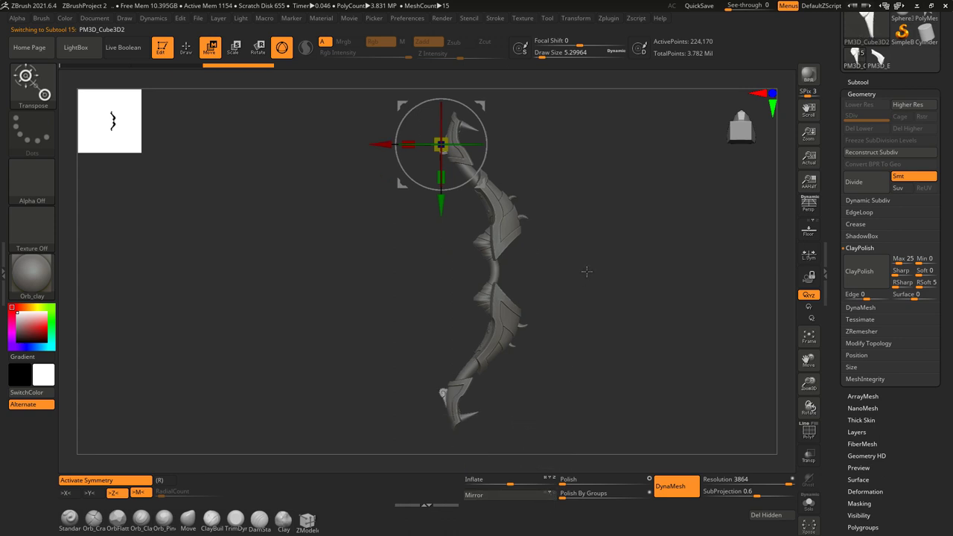
Step: Append a cylinder subtool and turn on PolyF to show its wireframe
drag(607, 283, 625, 279)
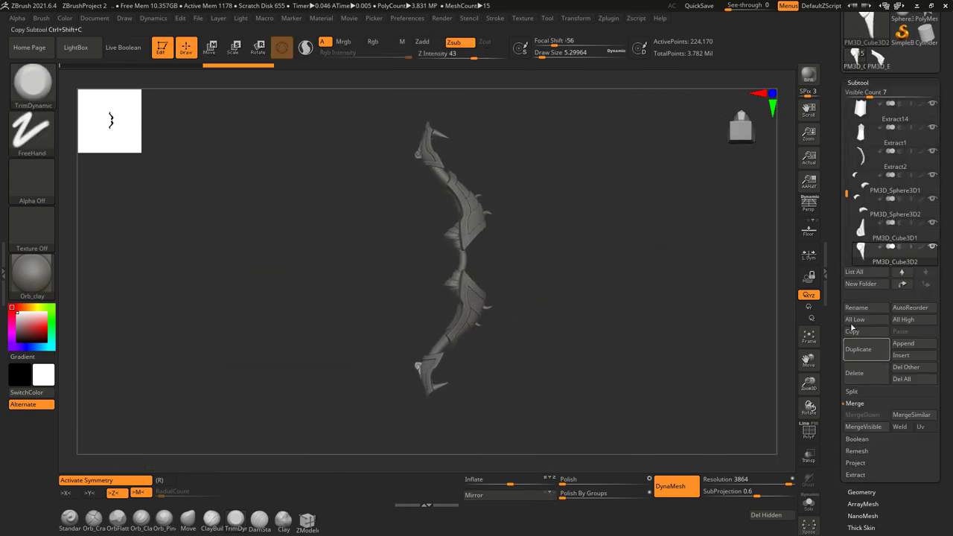
click(915, 343)
click(615, 359)
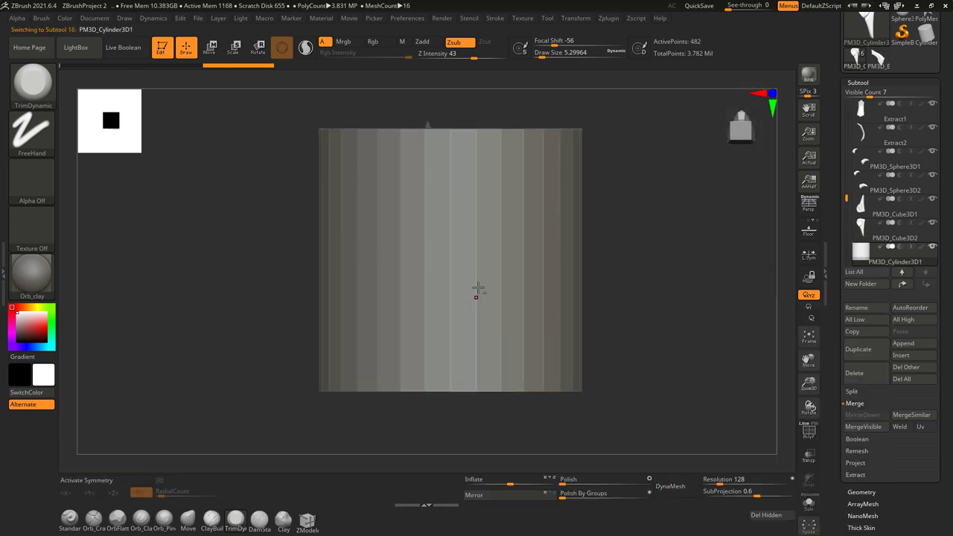
click(809, 431)
scroll(869, 401, down, 10)
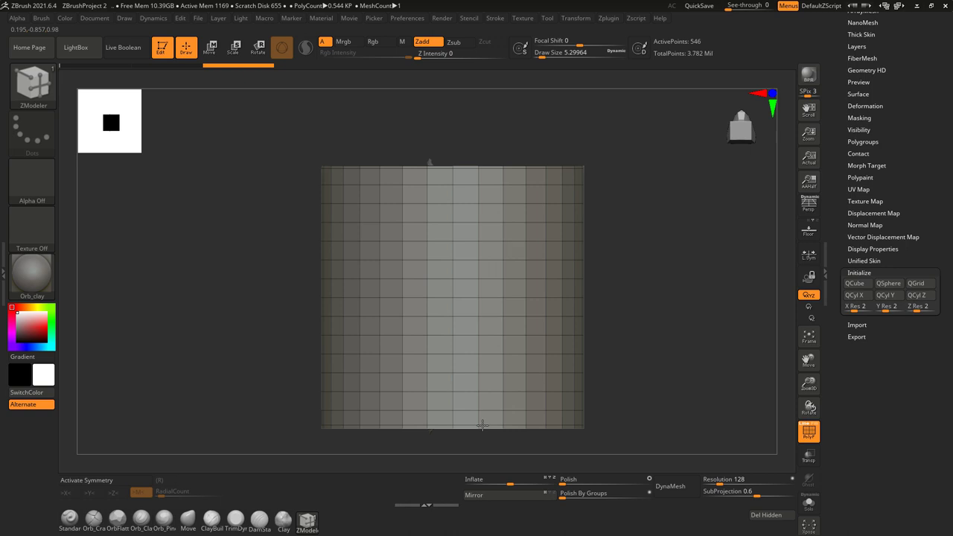
drag(482, 426, 556, 270)
Step: Rotate and stretch the cylinder with the gizmo into a bowstring spanning both tips
key(w)
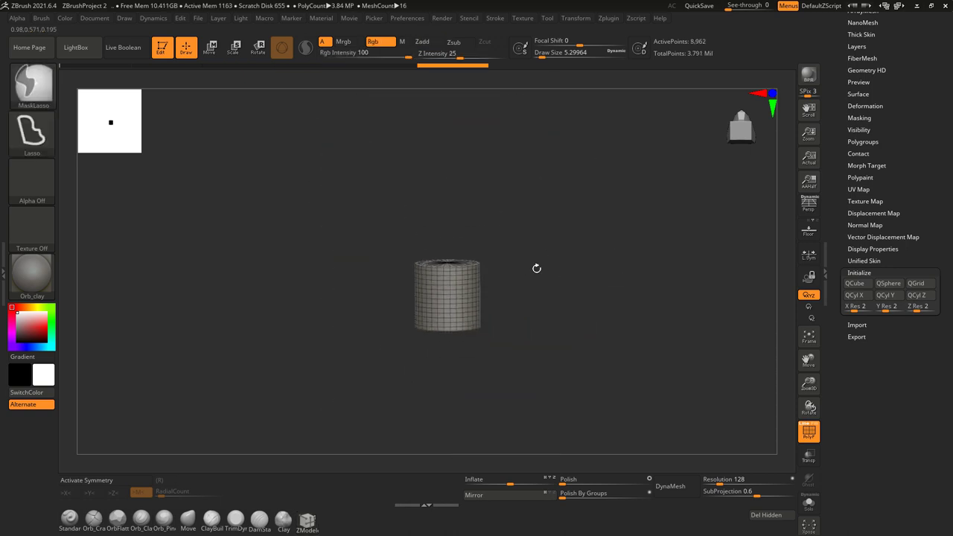
right_drag(519, 254, 505, 327)
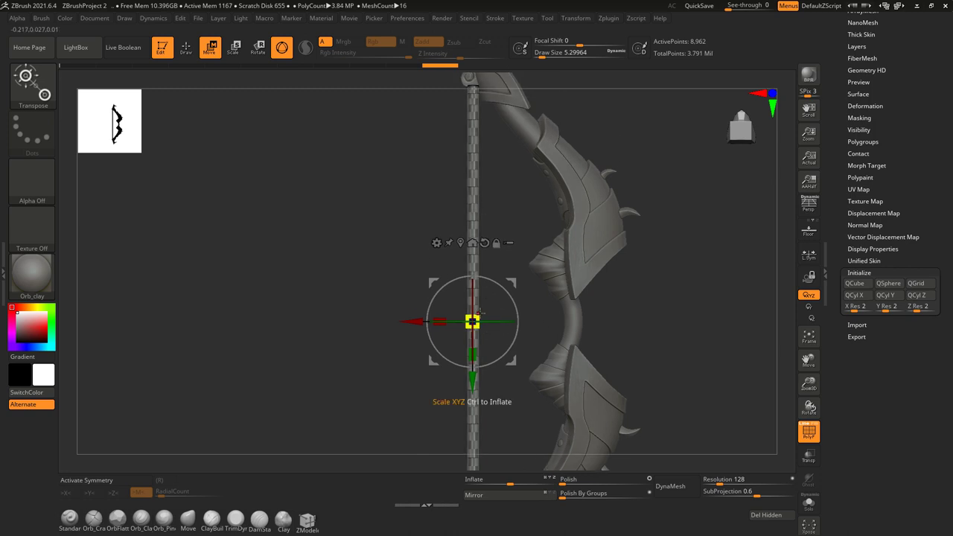
mouse_move(521, 311)
right_down()
mouse_move(634, 310)
mouse_move(368, 263)
right_up()
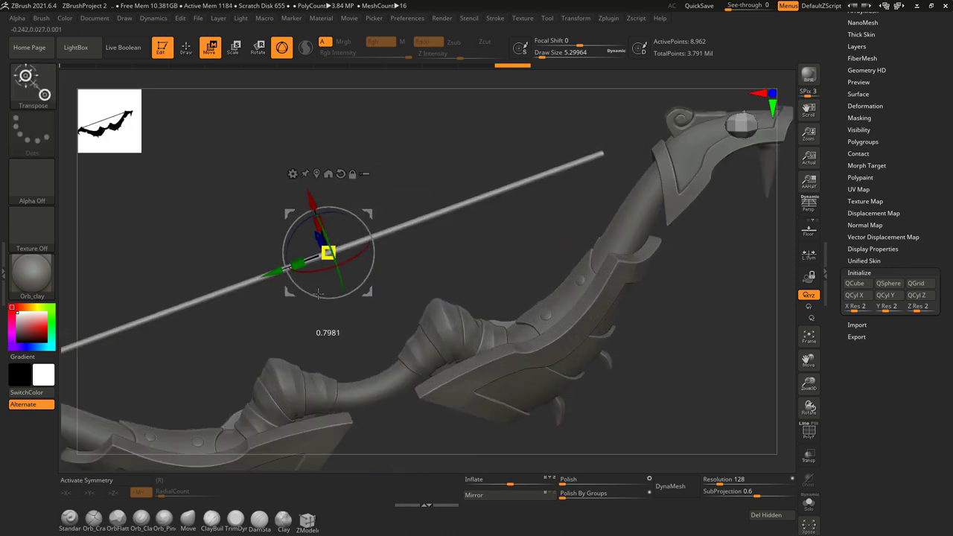
mouse_move(268, 302)
right_down()
mouse_move(447, 323)
mouse_move(572, 376)
mouse_move(639, 309)
right_up()
key(q)
key(w)
drag(437, 233, 410, 256)
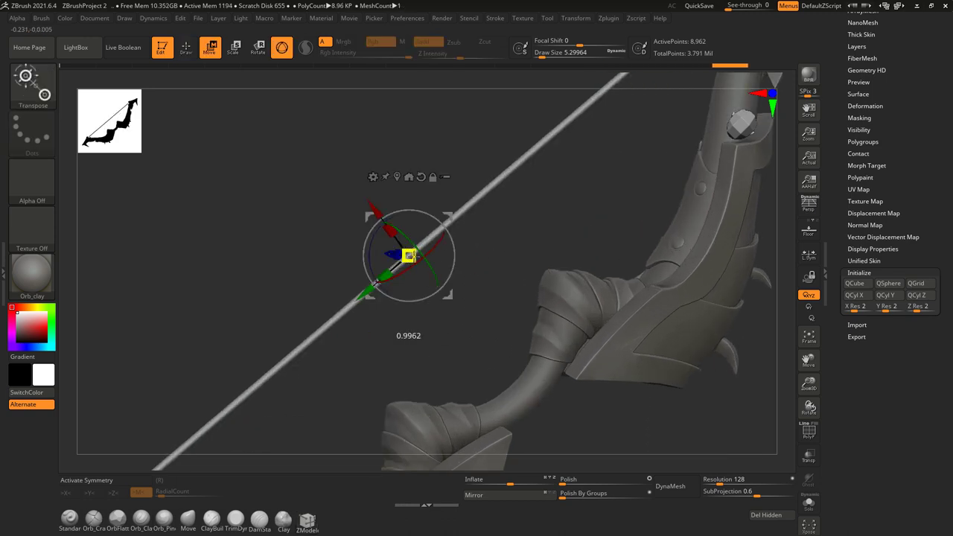
right_drag(412, 256, 395, 334)
drag(395, 334, 371, 359)
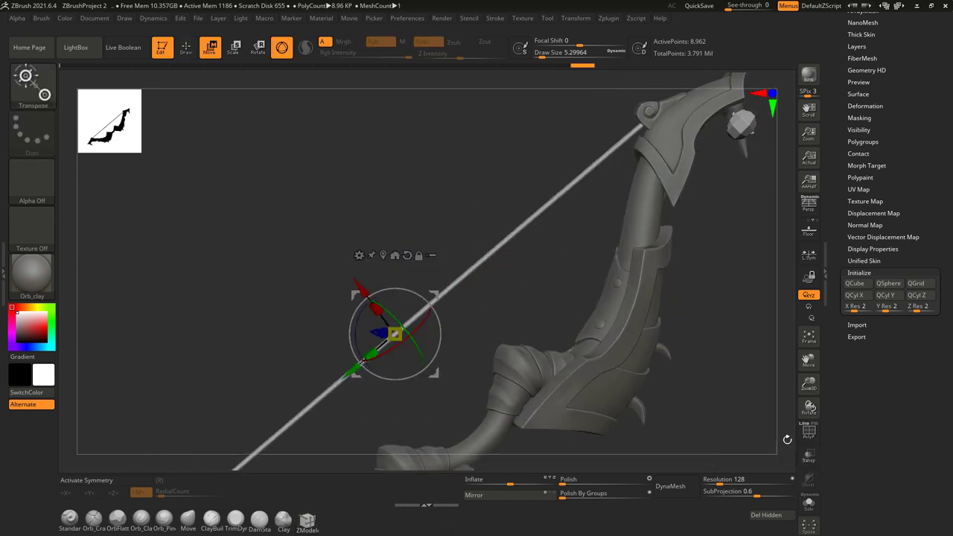
key(q)
mouse_move(554, 259)
right_down()
mouse_move(560, 384)
mouse_move(643, 271)
mouse_move(602, 262)
right_up()
alt+click(447, 268)
Step: Merge the two spike subtools and give each spike its own polygroup
key(f)
click(858, 207)
click(854, 497)
drag(738, 457, 532, 274)
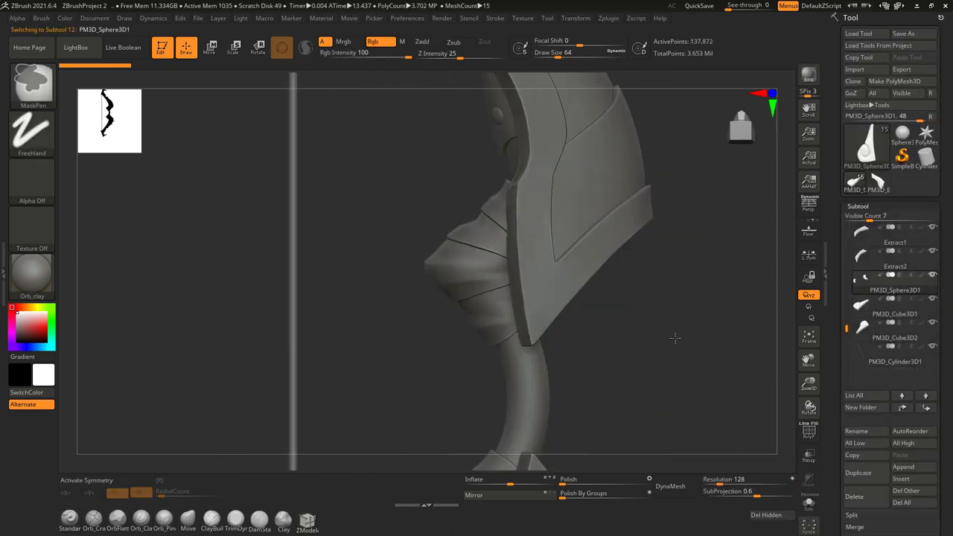
click(809, 431)
click(858, 206)
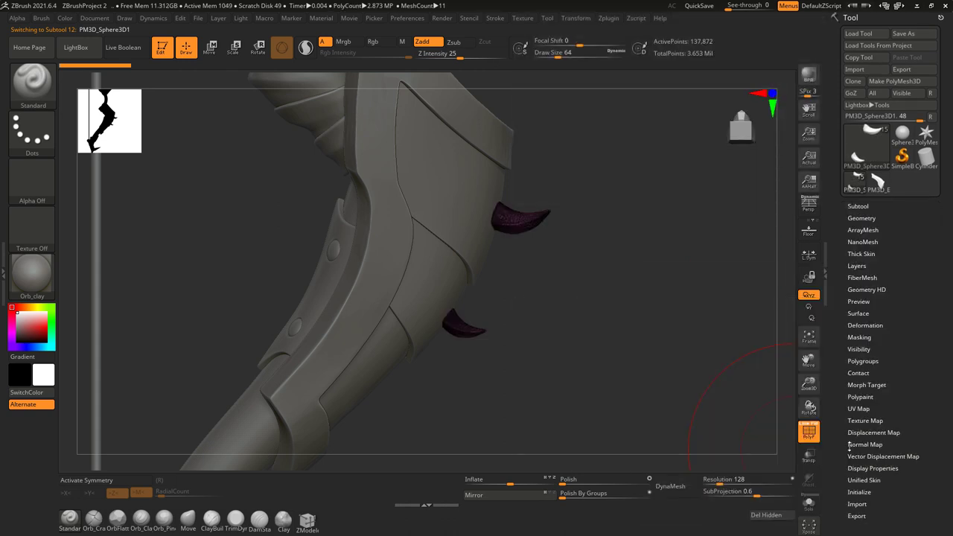
click(863, 361)
click(863, 371)
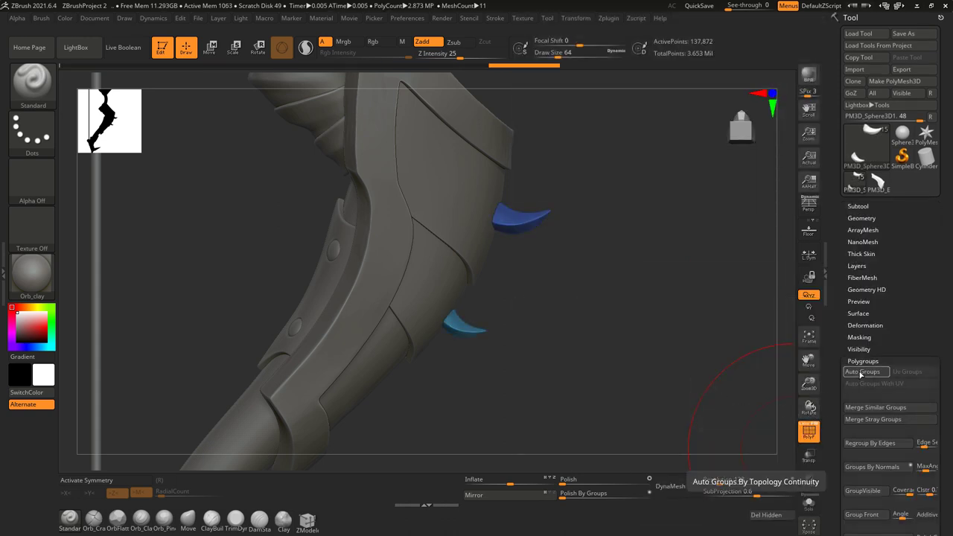
Step: Split the spikes into separate subtools by polygroup
click(858, 206)
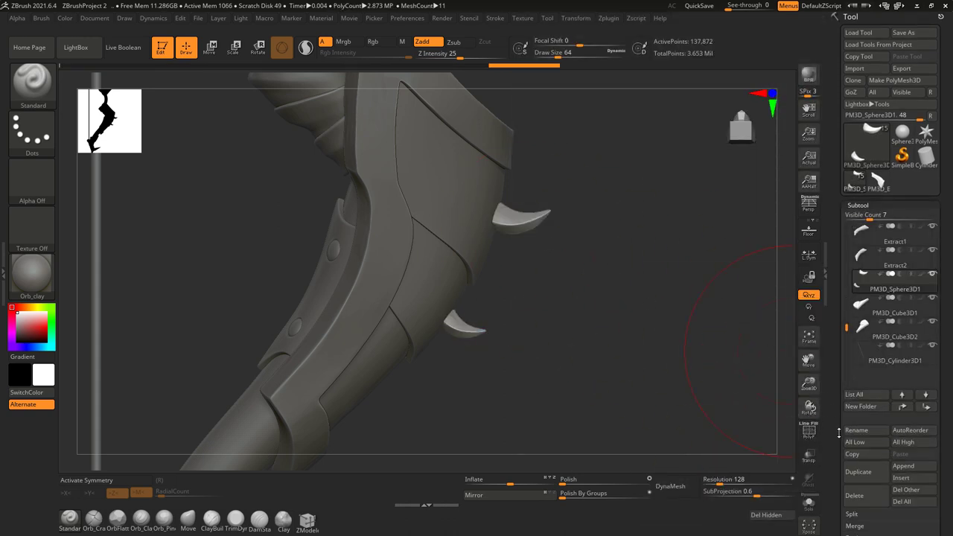
click(851, 514)
click(915, 455)
click(775, 477)
right_drag(516, 234, 521, 311)
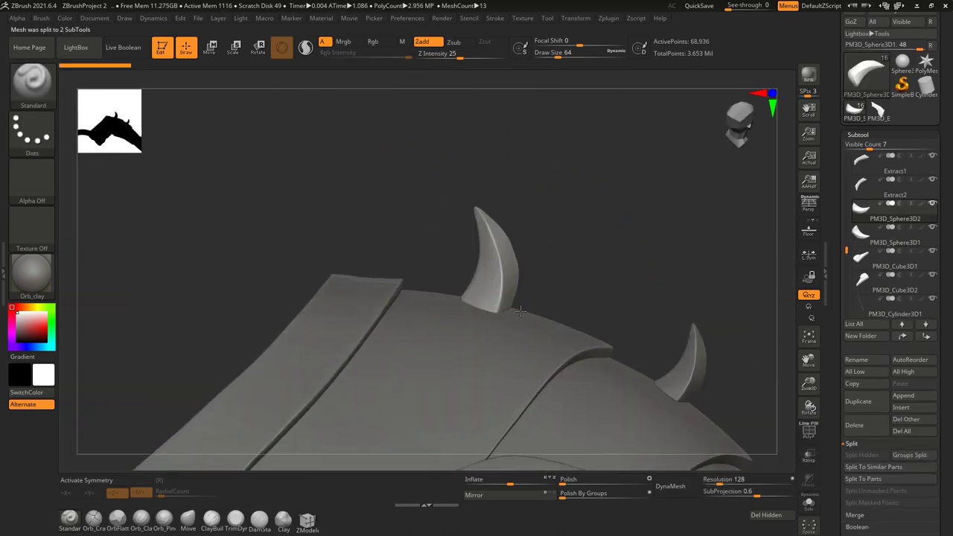
Step: Select the small horn's subtool and place the Transpose gizmo on it
key(w)
key(f)
alt+click(540, 209)
alt+click(598, 240)
click(598, 240)
mouse_move(583, 200)
right_down()
mouse_move(503, 257)
mouse_move(549, 255)
right_up()
alt+click(502, 257)
key(q)
mouse_move(554, 198)
right_down()
mouse_move(536, 196)
mouse_move(254, 446)
right_up()
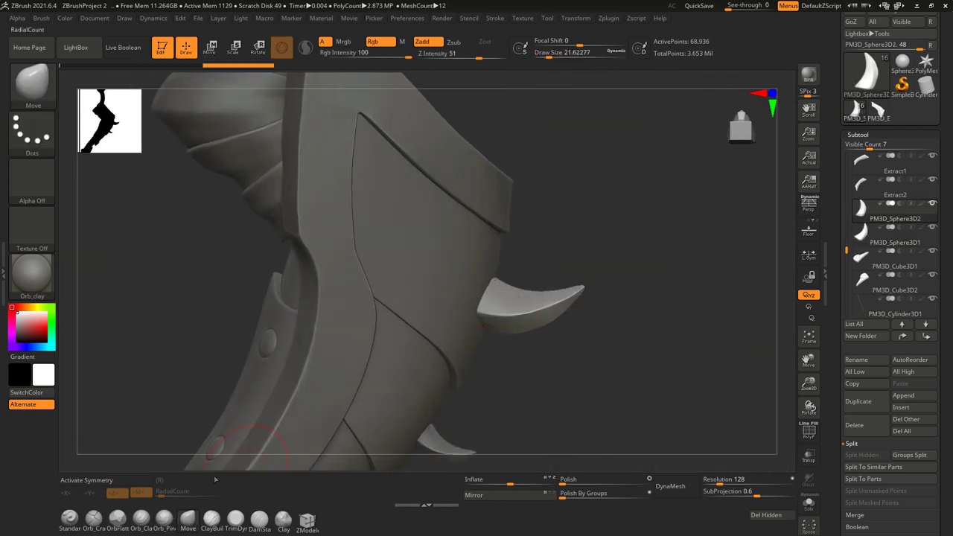
mouse_move(496, 278)
right_down()
mouse_move(487, 241)
mouse_move(599, 228)
right_up()
alt+click(546, 233)
Step: Reposition and resize the horn spikes with the Transpose gizmo
key(w)
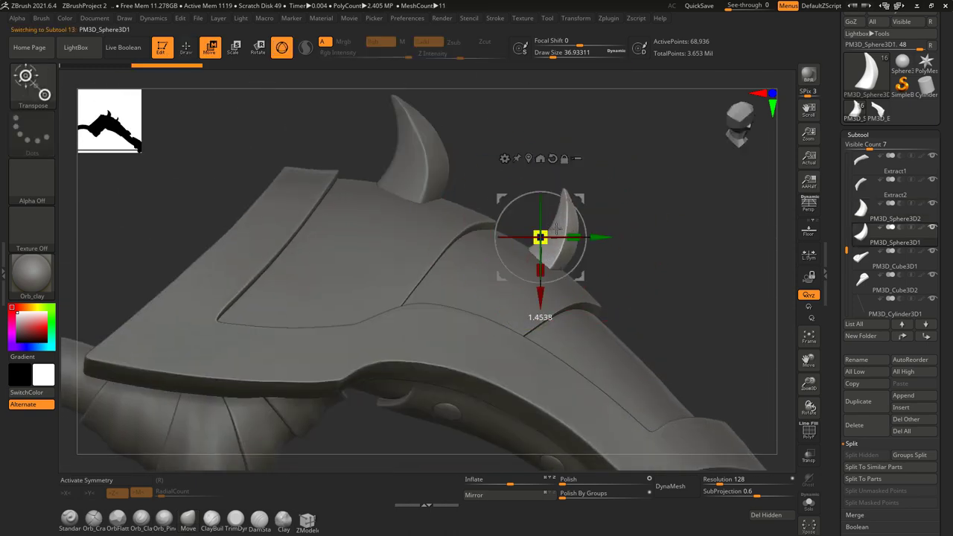
key(q)
mouse_move(604, 192)
right_down()
mouse_move(521, 223)
mouse_move(424, 294)
mouse_move(388, 344)
right_up()
alt+click(425, 293)
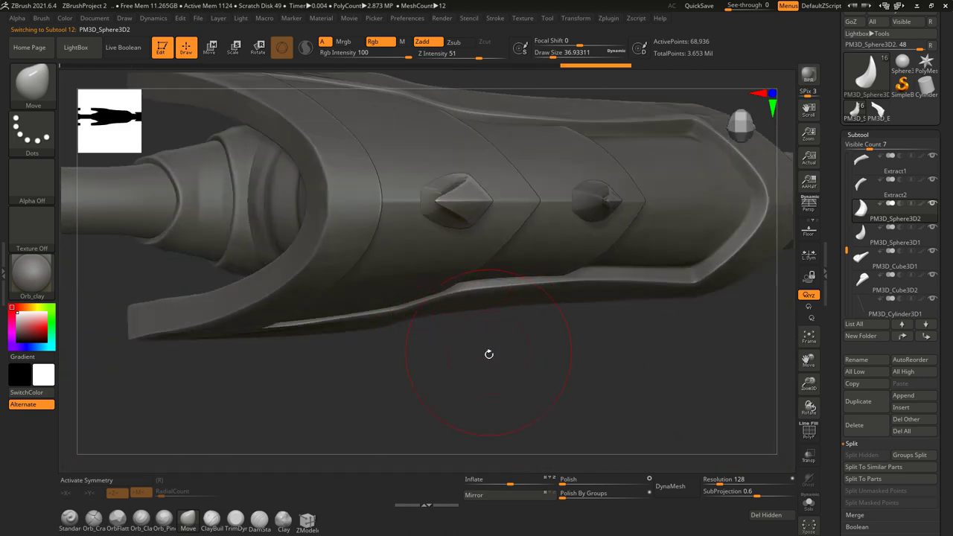
right_drag(477, 324, 507, 172)
right_drag(446, 224, 493, 195)
alt+click(536, 256)
right_drag(536, 255, 467, 334)
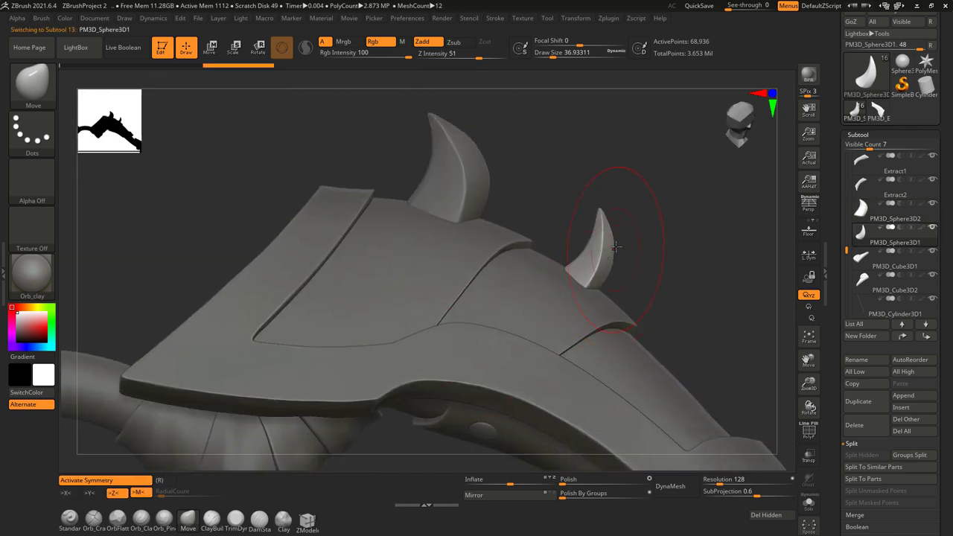
key(w)
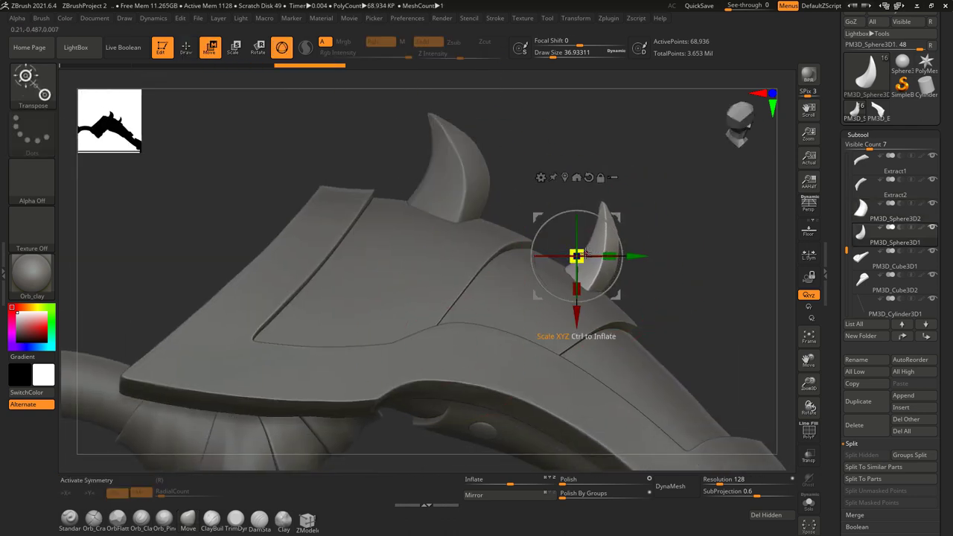
click(188, 520)
mouse_move(447, 283)
right_down()
mouse_move(522, 226)
mouse_move(611, 219)
mouse_move(572, 379)
mouse_move(551, 335)
right_up()
key(w)
key(q)
Step: MergeDown the PM3D_Sphere3D1 spike into PM3D_Sphere3D2
alt+click(532, 302)
click(862, 467)
click(775, 485)
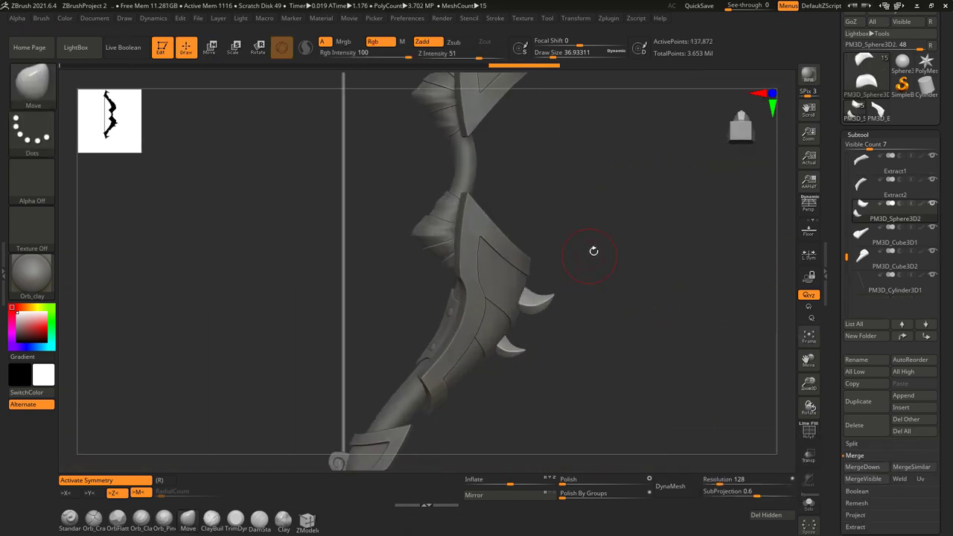
Step: Select the bow limb's Low subtool and turn on the PolyF wireframe
right_drag(594, 252, 568, 278)
key(w)
click(858, 135)
click(862, 146)
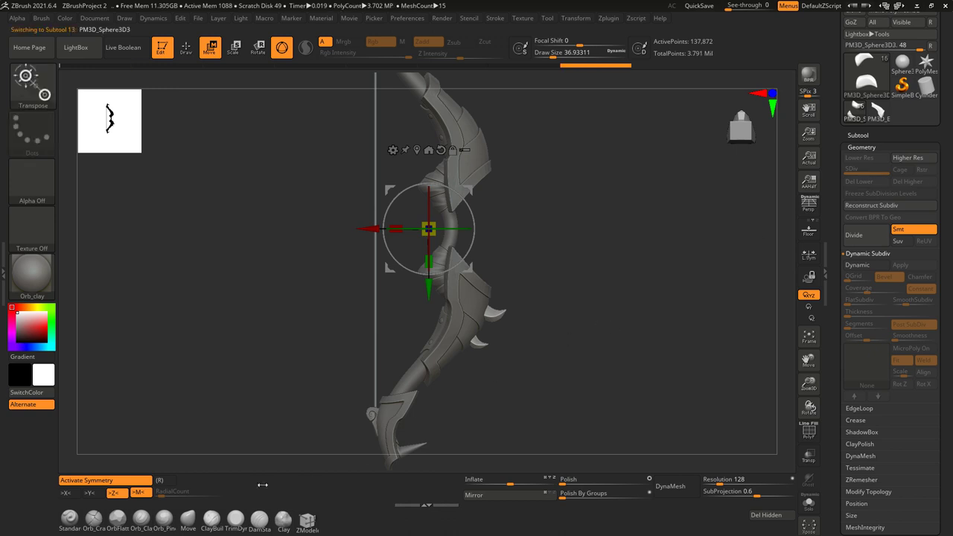
mouse_move(550, 462)
right_down()
mouse_move(511, 410)
mouse_move(591, 396)
mouse_move(457, 298)
right_up()
key(q)
alt+click(496, 264)
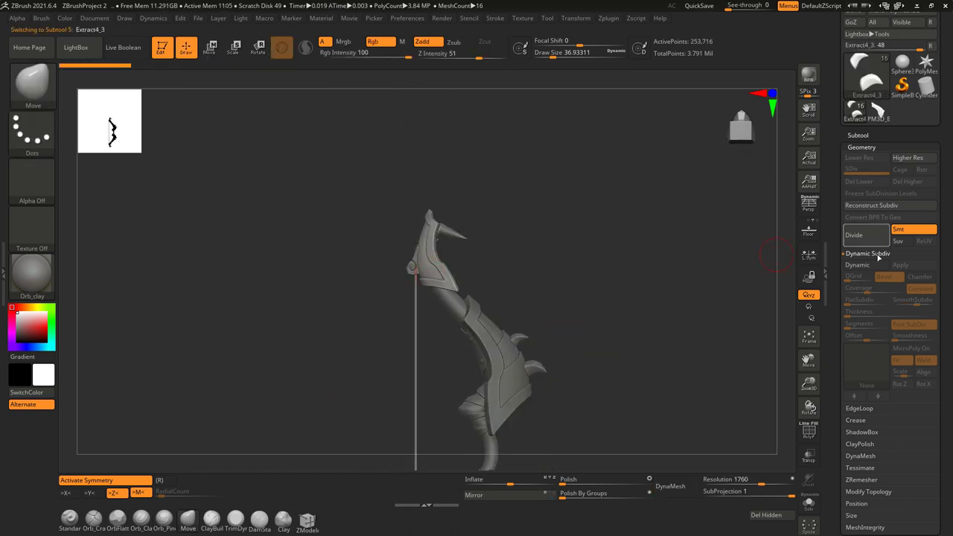
click(858, 135)
mouse_move(455, 304)
right_down()
mouse_move(570, 319)
mouse_move(521, 260)
right_up()
alt+click(522, 259)
click(809, 437)
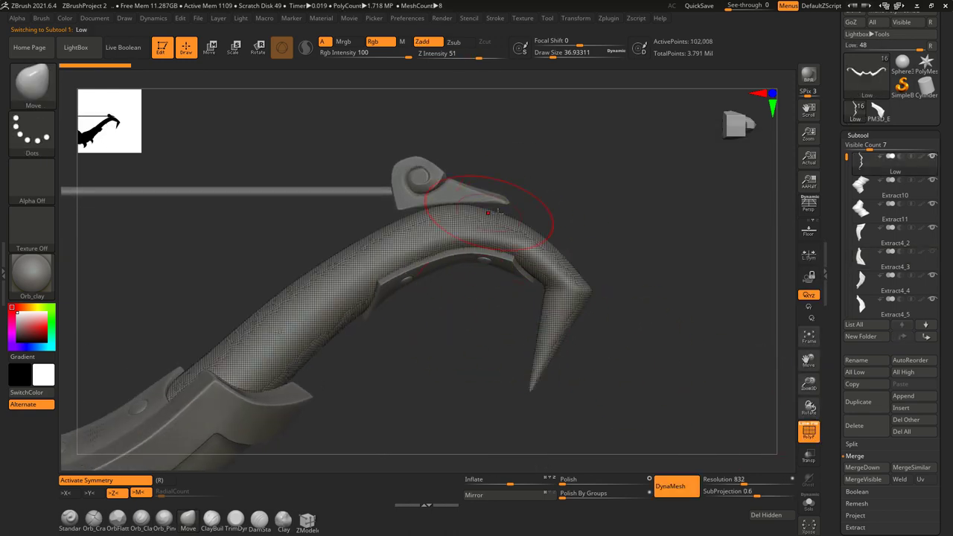
Step: Slice the hooked limb tip into its own polygroup with SliceCurve
key(ctrl+shift+b)
click(475, 138)
right_drag(475, 138, 564, 213)
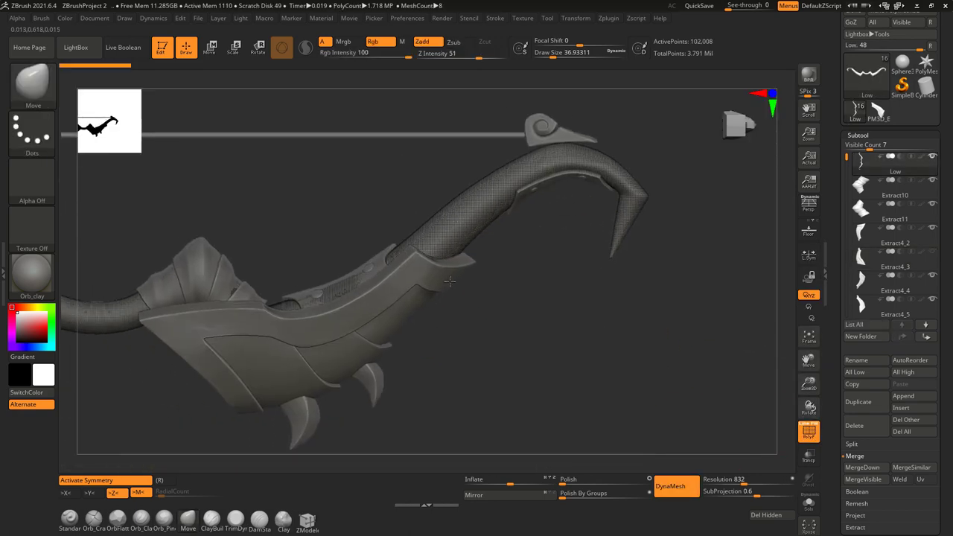
ctrl+shift+click(525, 149)
drag(474, 251, 671, 223)
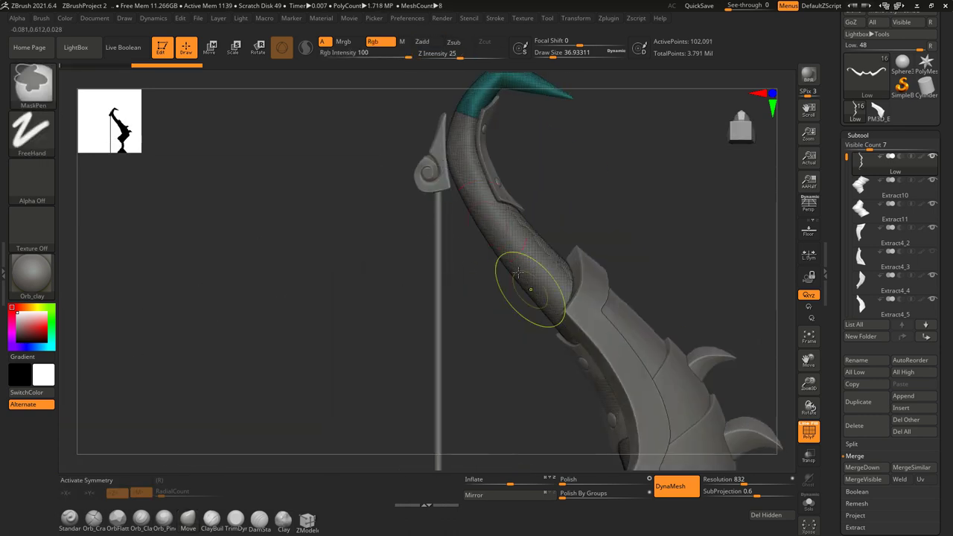
Step: Groups Split the tip into its own Low1 subtool and show it Solo
click(857, 135)
click(857, 505)
click(856, 504)
click(852, 441)
click(910, 453)
click(713, 474)
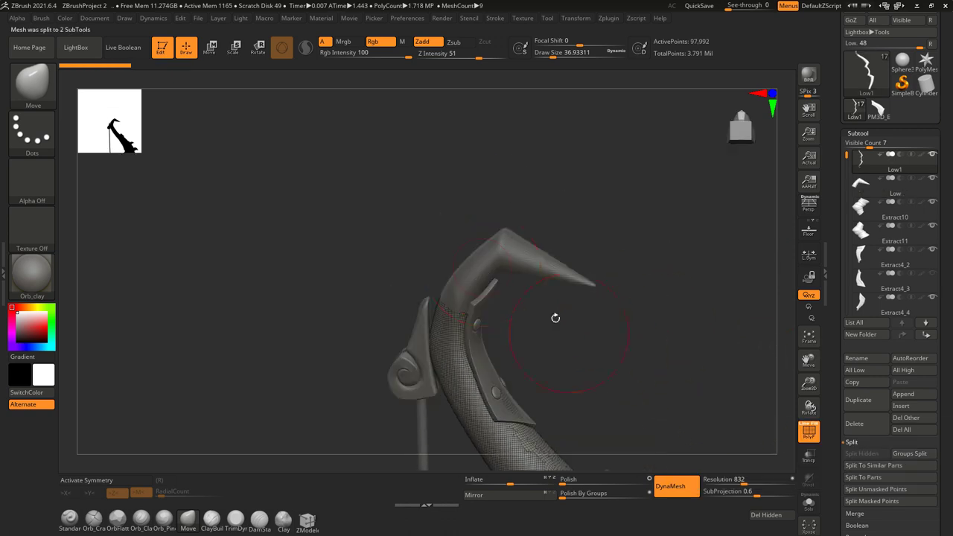
Step: DynaMesh the tip, redoing it at resolution 1552 for a closed 15,152-point horn
click(808, 505)
click(686, 492)
key(ctrl+z)
drag(741, 480, 772, 480)
click(671, 486)
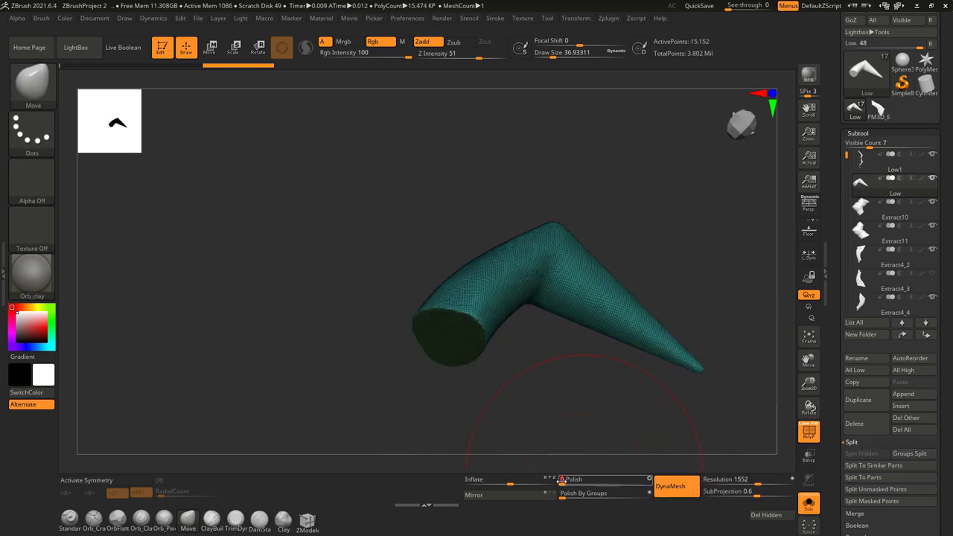
drag(589, 432, 753, 294)
scroll(845, 385, down, 10)
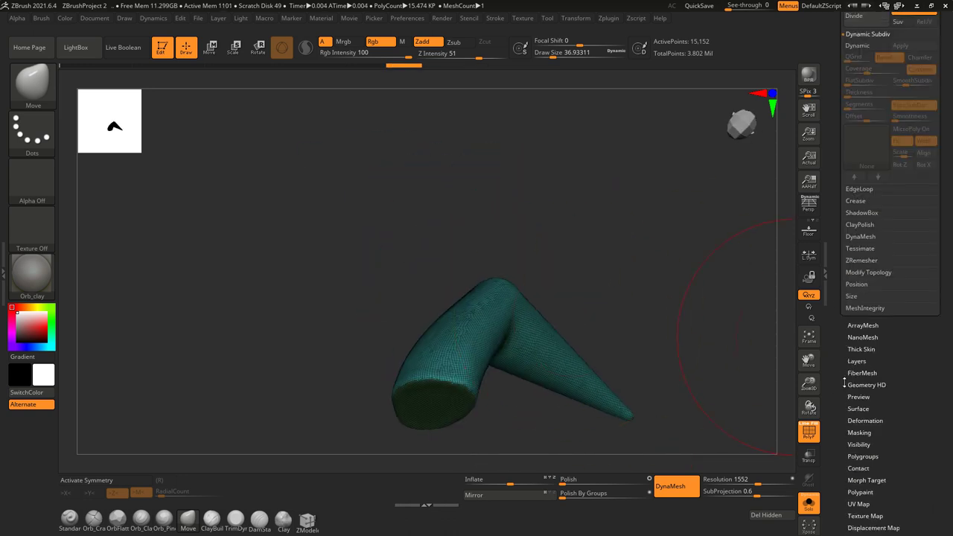
Step: Hide the tip's wireframe, enable X symmetry, and switch to the TrimDynamic brush
scroll(844, 385, up, 3)
key(shift+f)
mouse_move(588, 198)
mouse_down()
mouse_move(607, 314)
mouse_move(566, 246)
mouse_move(511, 234)
mouse_move(519, 204)
mouse_up()
key(x)
key(b)
key(t)
key(d)
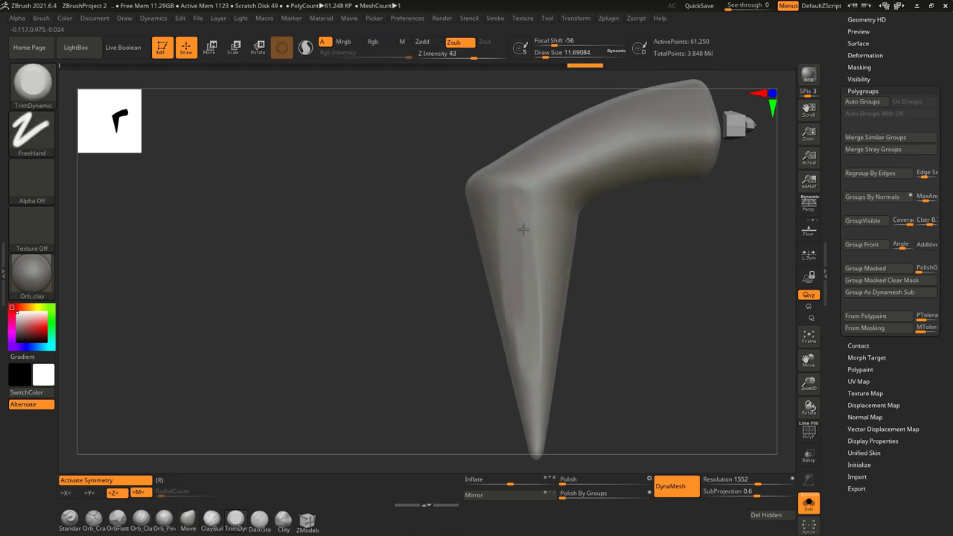
drag(461, 268, 521, 149)
key(s)
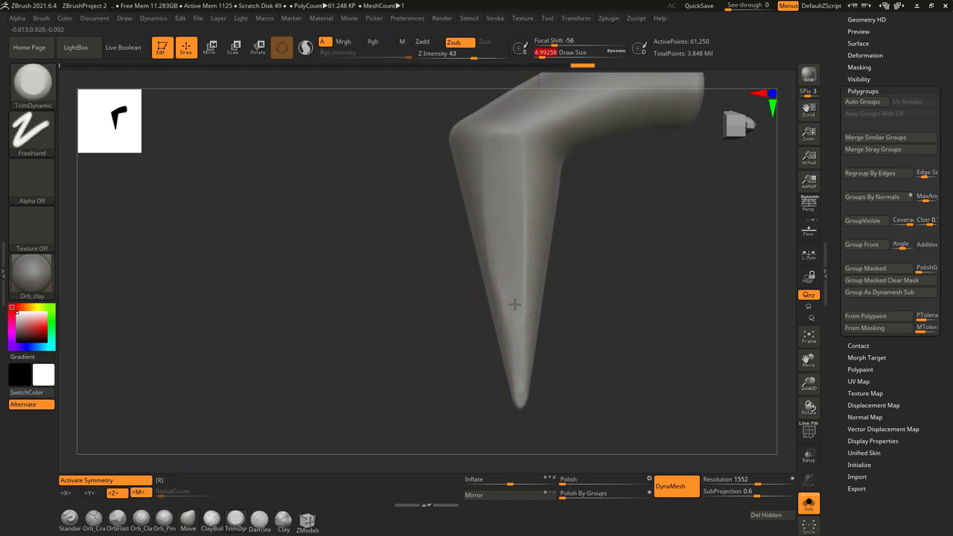
Step: Plane the spike's faces flat with TrimDynamic in Zsub, working around each side
mouse_move(514, 319)
mouse_down()
mouse_move(439, 421)
mouse_move(443, 174)
mouse_up()
key(ctrl)
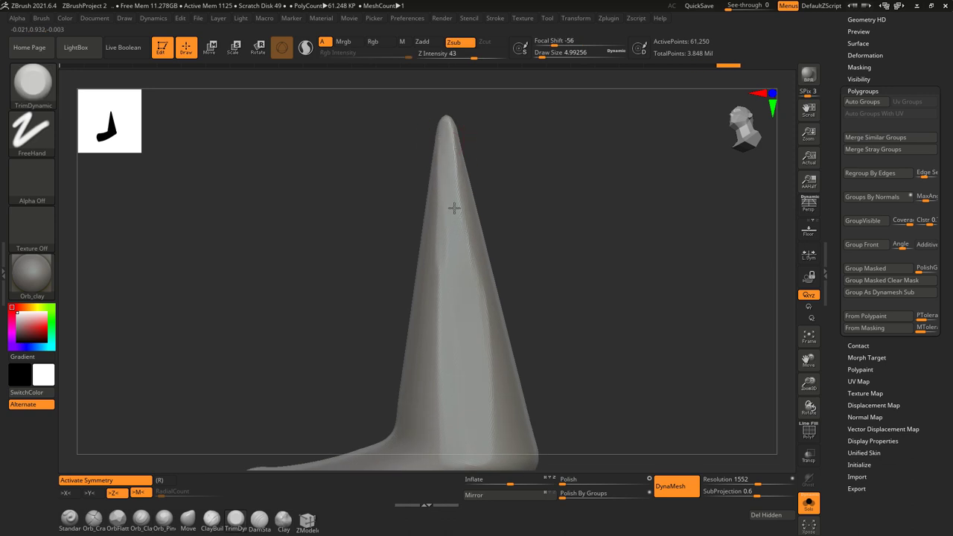
mouse_move(471, 371)
mouse_down()
mouse_move(474, 270)
mouse_move(497, 238)
mouse_move(468, 253)
mouse_up()
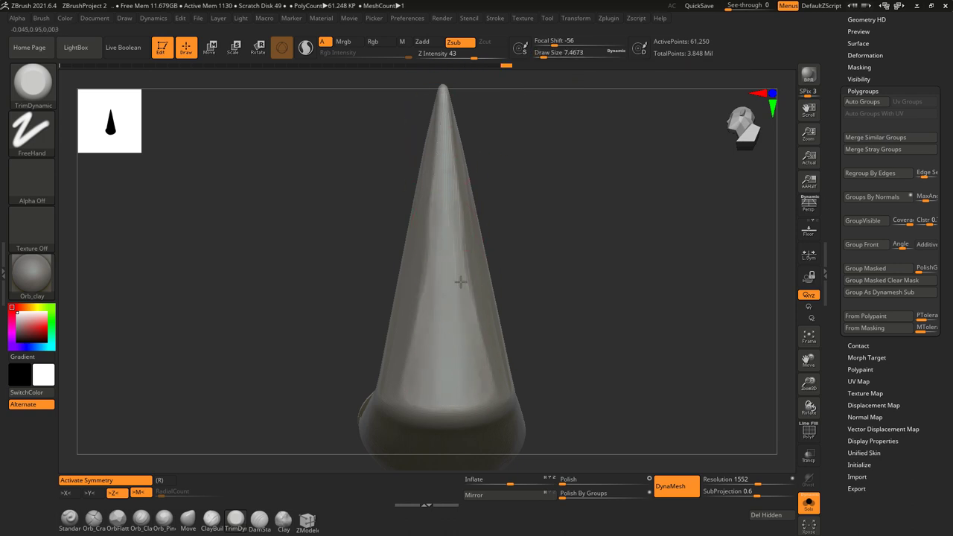
alt+right_drag(444, 134, 447, 168)
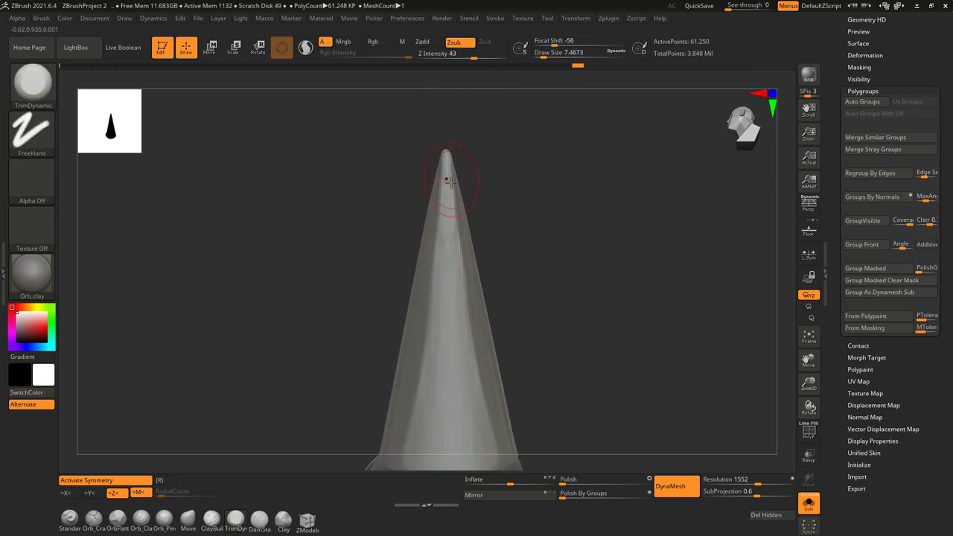
alt+right_drag(458, 404, 455, 349)
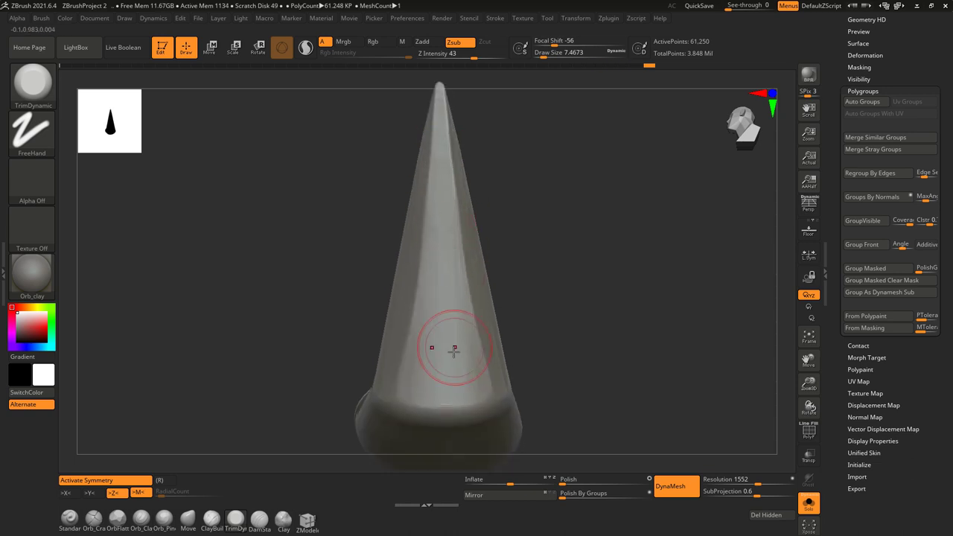
mouse_move(455, 383)
right_down()
mouse_move(553, 287)
mouse_move(451, 318)
right_up()
right_drag(470, 391, 437, 257)
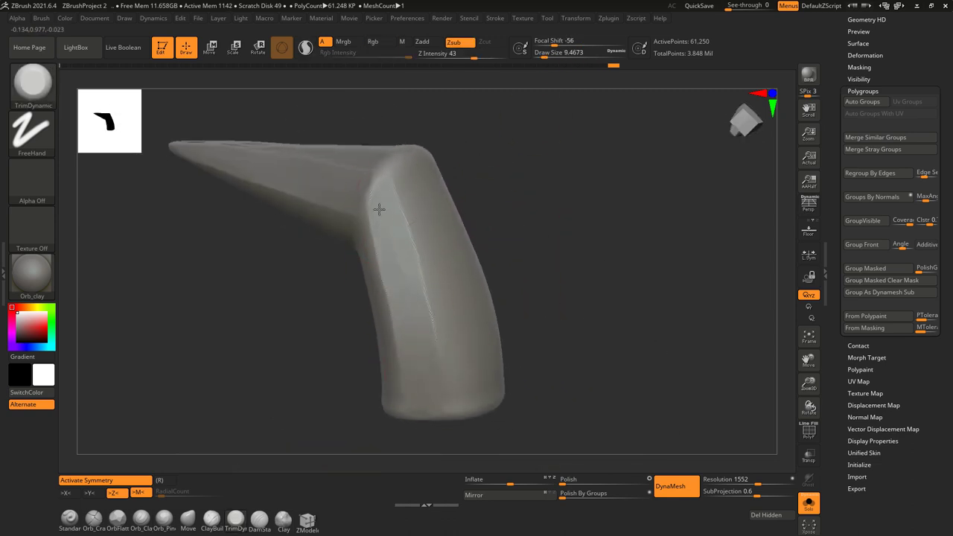
Step: Continue planing the horn's bend and end into crisp flat faces
mouse_move(392, 275)
right_down()
mouse_move(415, 255)
mouse_move(464, 385)
mouse_move(435, 219)
mouse_move(416, 203)
mouse_move(447, 319)
mouse_move(403, 165)
mouse_move(410, 217)
right_up()
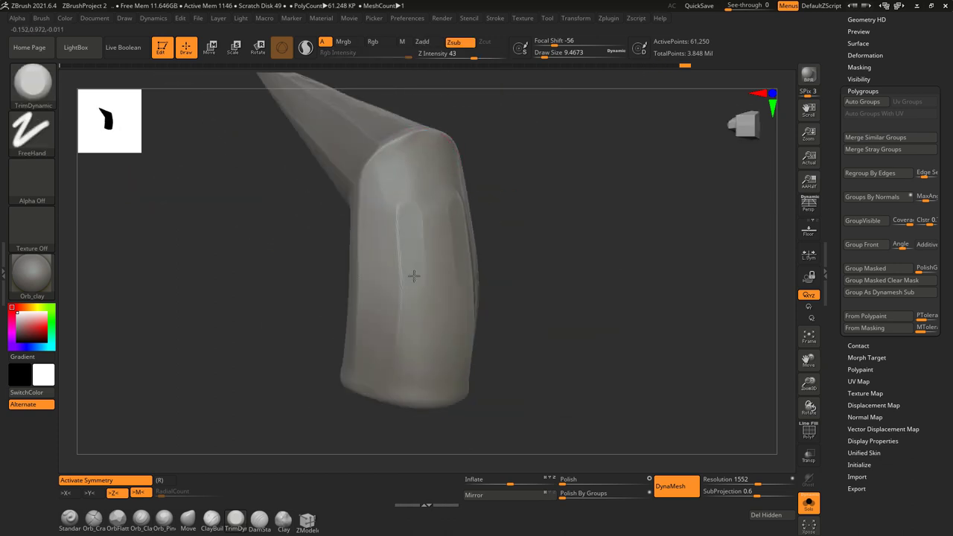
right_drag(420, 250, 421, 254)
mouse_move(468, 380)
right_down()
mouse_move(437, 187)
mouse_move(430, 225)
right_up()
mouse_move(462, 378)
right_down()
mouse_move(405, 294)
mouse_move(479, 273)
mouse_move(504, 187)
mouse_move(522, 249)
mouse_move(486, 276)
mouse_move(468, 246)
mouse_move(457, 351)
mouse_move(477, 347)
mouse_move(413, 241)
right_up()
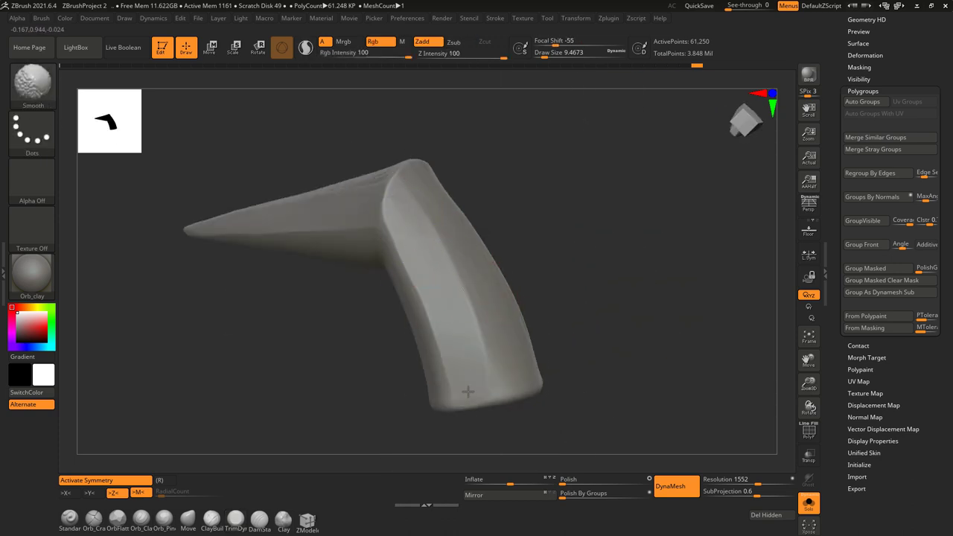
right_drag(468, 391, 498, 244)
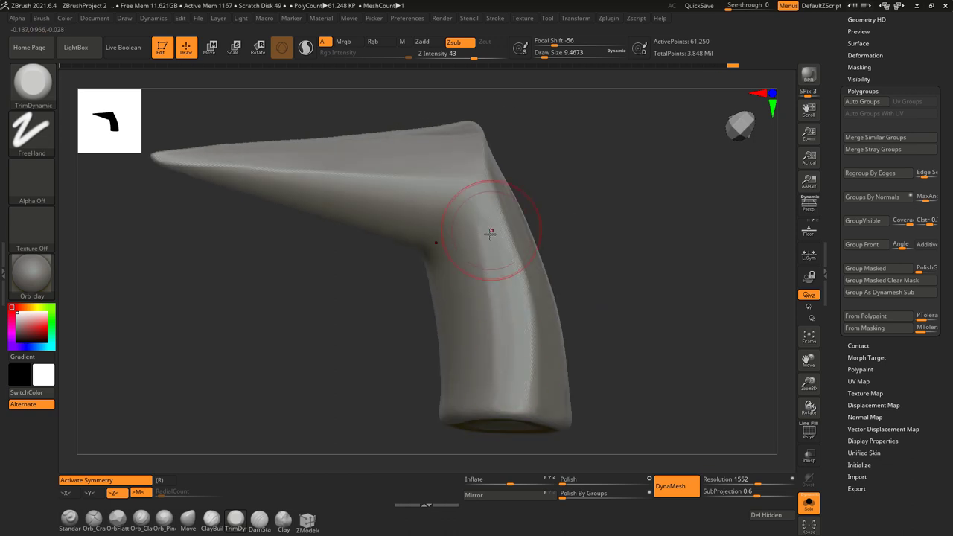
mouse_move(497, 347)
right_down()
mouse_move(490, 260)
mouse_move(493, 305)
right_up()
right_drag(504, 223, 455, 216)
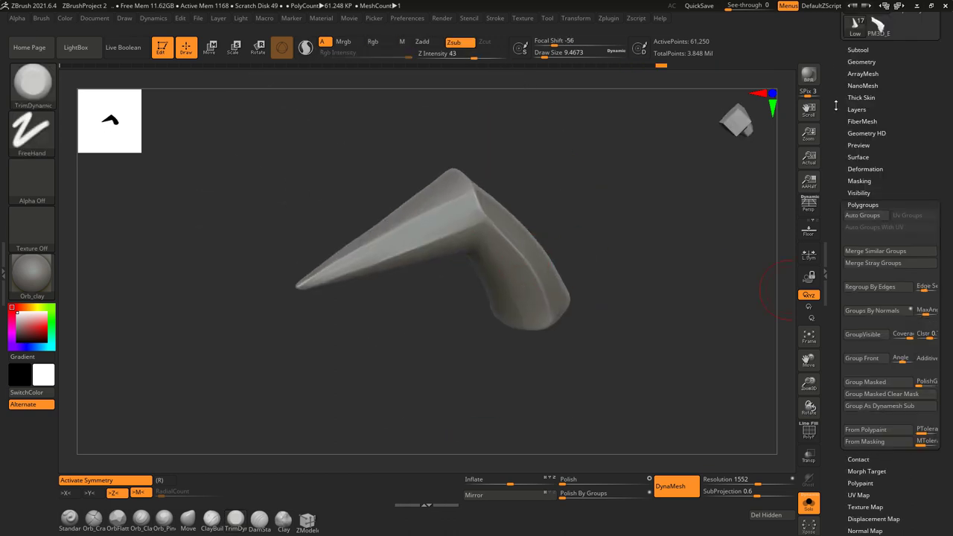
Step: Apply Geometry > ClayPolish to the tip and bring the full bow back into view
click(860, 37)
mouse_move(663, 313)
right_down()
mouse_move(611, 383)
mouse_move(415, 251)
mouse_move(432, 287)
mouse_move(485, 281)
mouse_move(467, 247)
mouse_move(534, 247)
mouse_move(450, 225)
right_up()
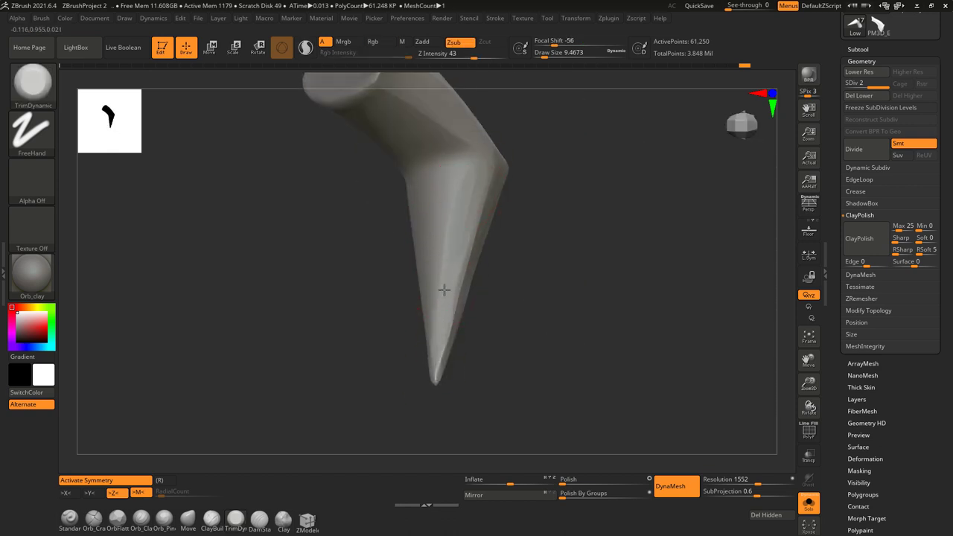
mouse_move(447, 238)
right_down()
mouse_move(447, 199)
mouse_move(620, 216)
mouse_move(707, 373)
right_up()
click(808, 504)
mouse_move(713, 415)
right_down()
mouse_move(568, 272)
mouse_move(338, 430)
right_up()
click(858, 49)
mouse_move(566, 298)
right_down()
mouse_move(417, 372)
mouse_move(201, 454)
right_up()
mouse_move(457, 191)
right_down()
mouse_move(440, 208)
mouse_move(838, 319)
right_up()
Step: Select the bow limb piece and frame the whole bow from the front
alt+click(380, 301)
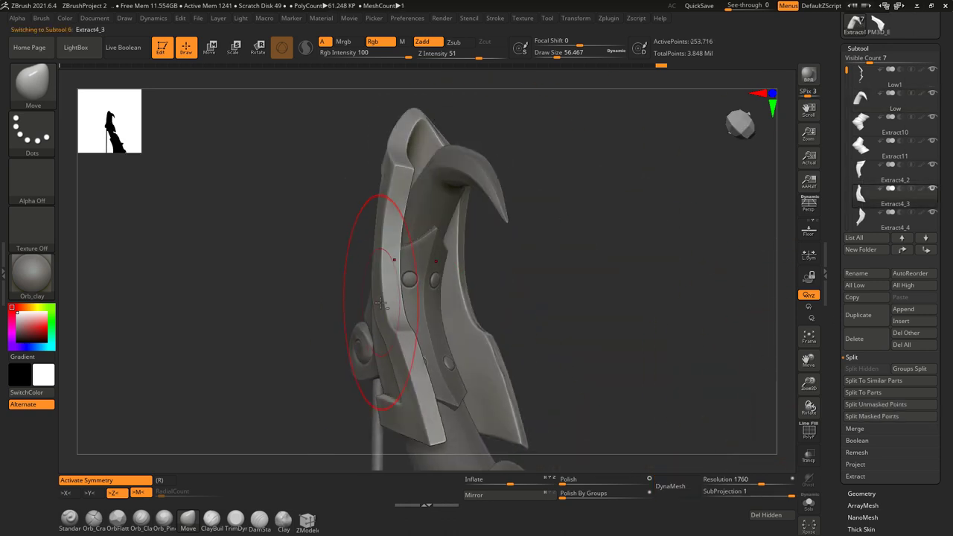
mouse_move(438, 212)
right_down()
mouse_move(460, 262)
mouse_move(432, 223)
mouse_move(485, 277)
mouse_move(564, 209)
right_up()
alt+click(459, 262)
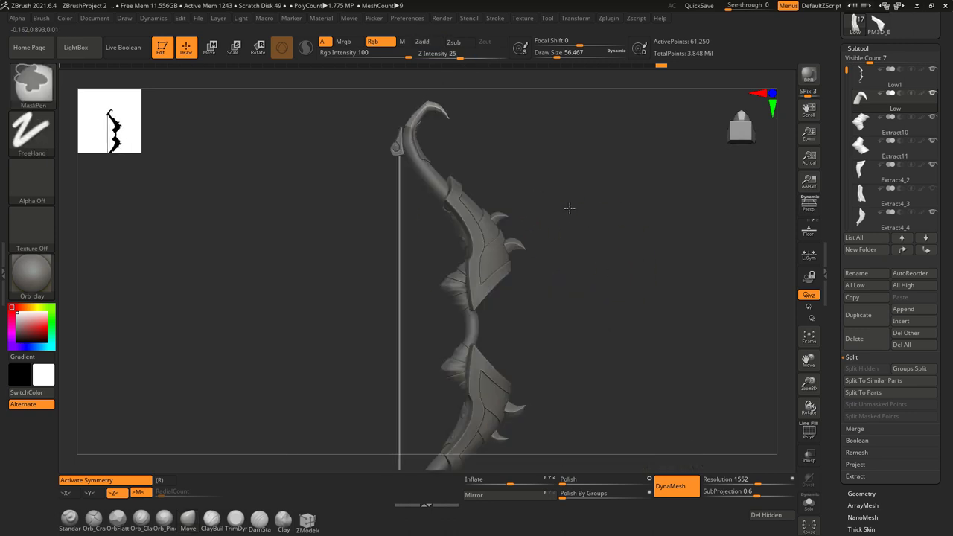
key(w)
click(862, 96)
key(f)
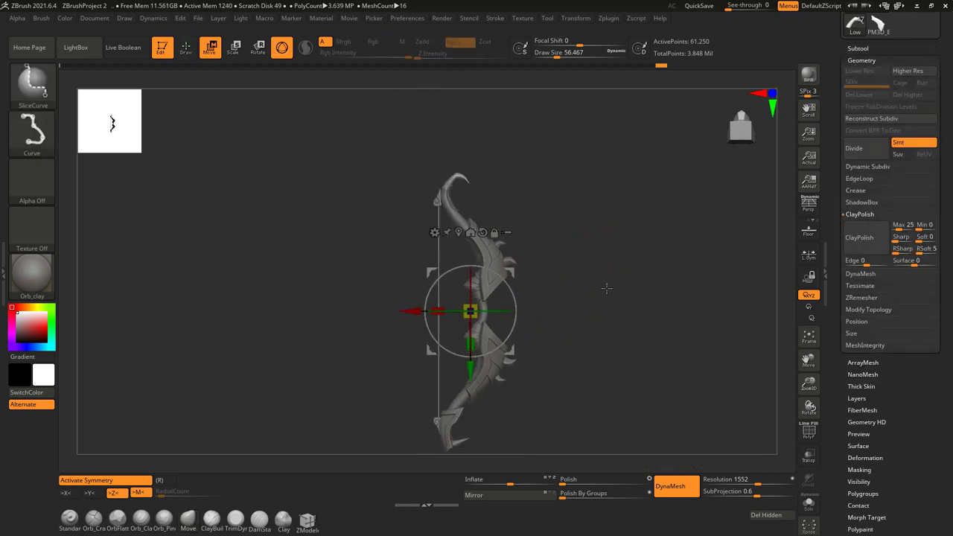
click(858, 48)
key(f)
Step: Select the Low1 tip piece and slice across the curved limb near the hook
alt+click(467, 319)
mouse_move(447, 224)
alt+right_down()
mouse_move(467, 318)
mouse_move(601, 199)
mouse_move(522, 298)
alt+right_up()
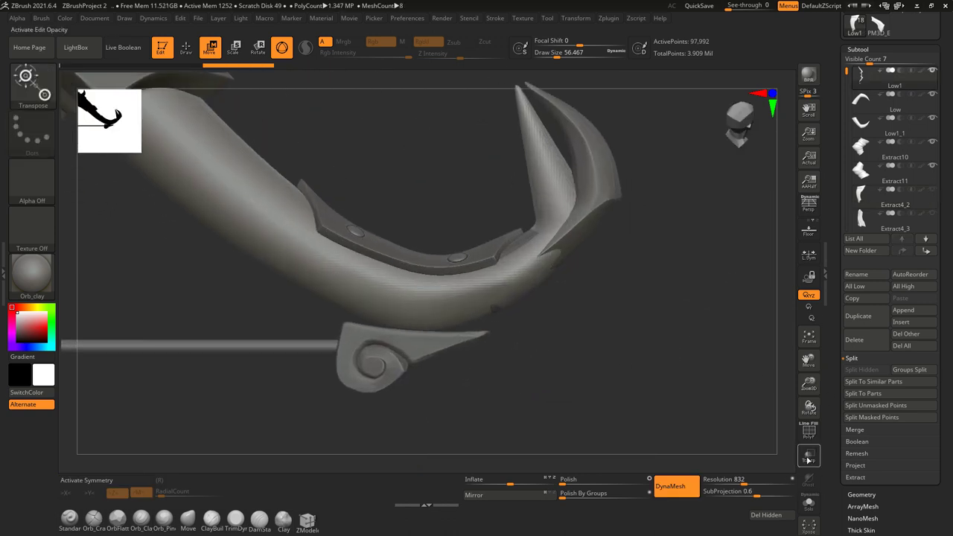
alt+click(521, 298)
alt+click(465, 219)
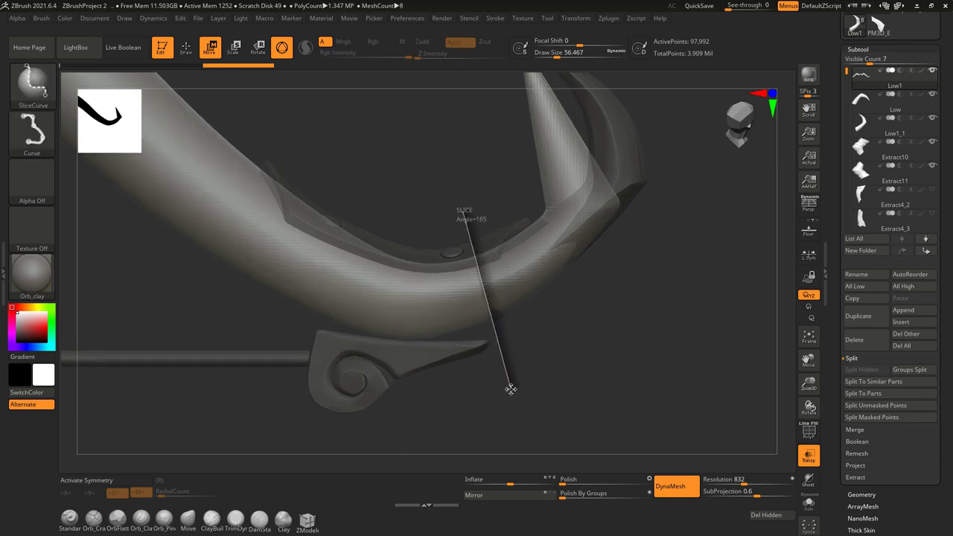
ctrl+shift+drag(511, 389, 511, 389)
key(shift+f)
key(shift+f)
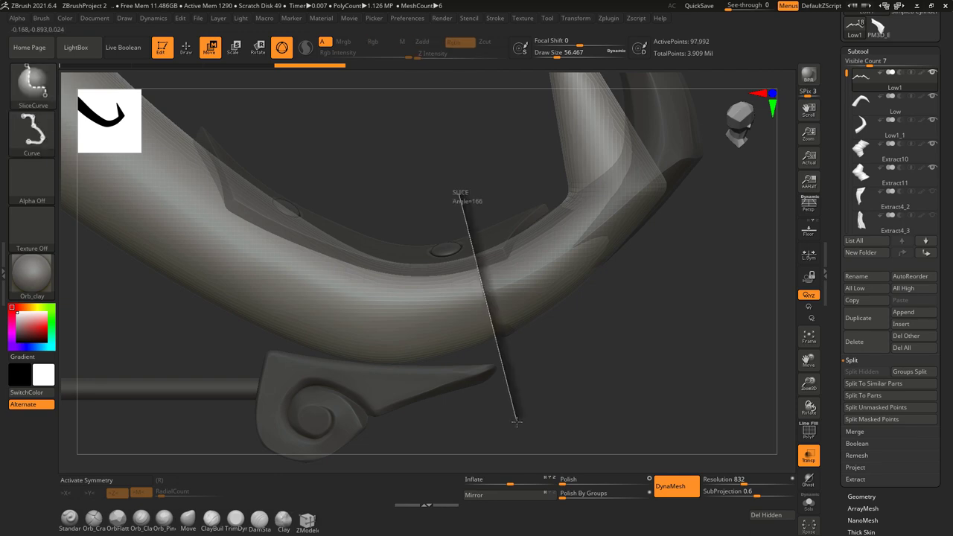
ctrl+shift+drag(514, 414, 513, 406)
key(shift+f)
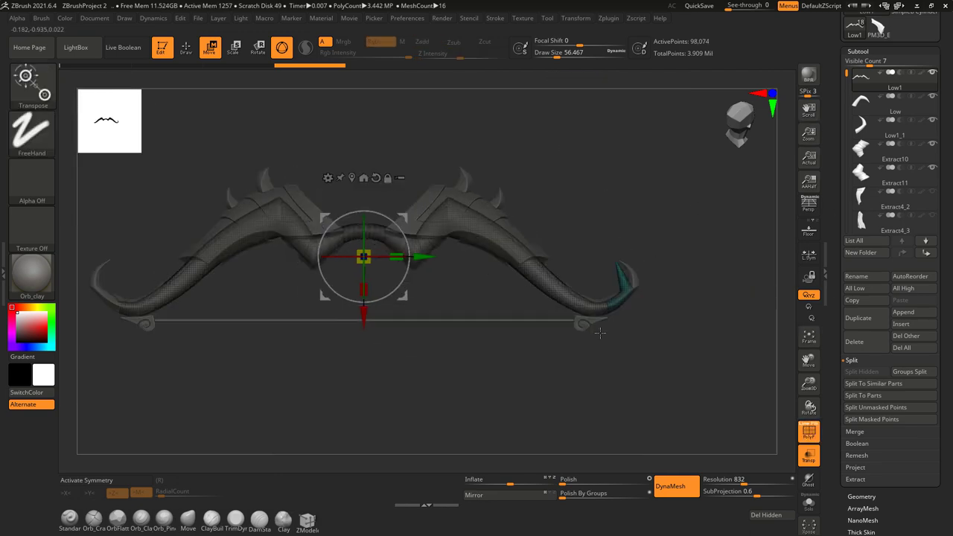
Step: Split the sliced piece into a new Low2 subtool and delete Low1
click(858, 48)
click(883, 405)
click(776, 392)
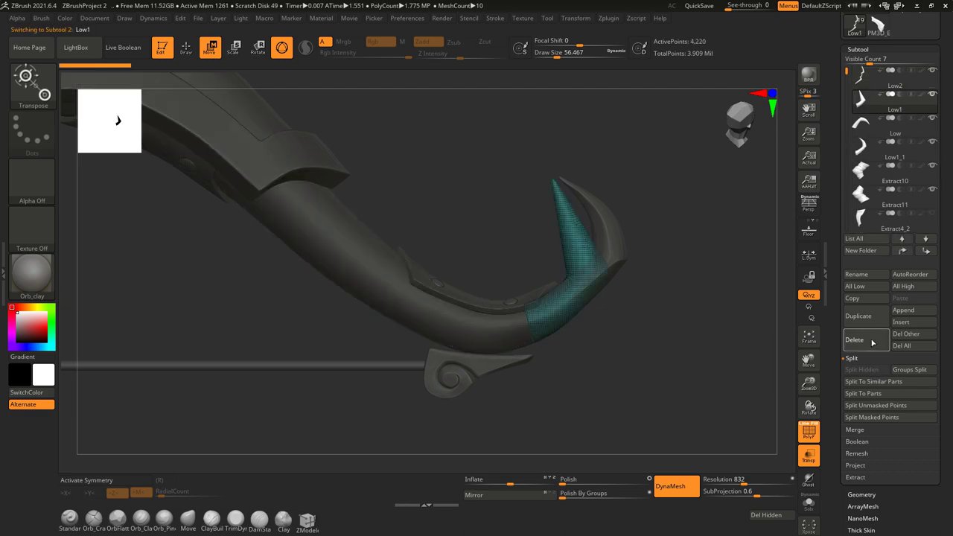
click(874, 343)
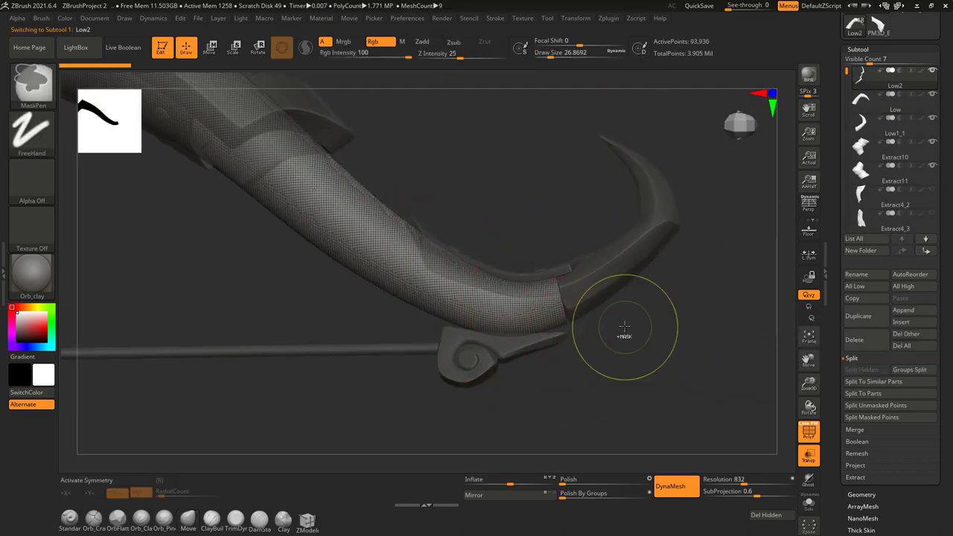
Step: Isolate Low2 and inspect its DynaMesh 1792 polygons with PolyF
drag(629, 330, 438, 297)
click(809, 504)
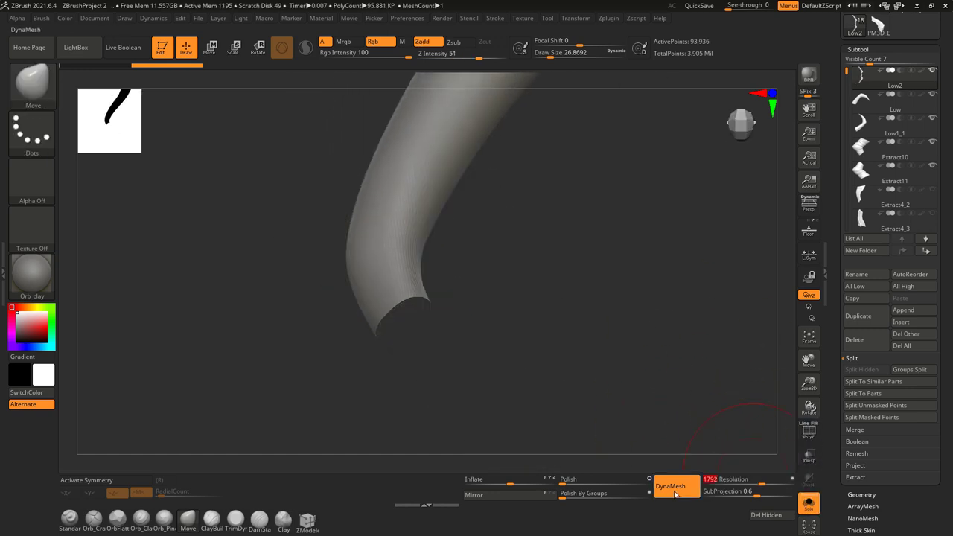
drag(555, 417, 660, 292)
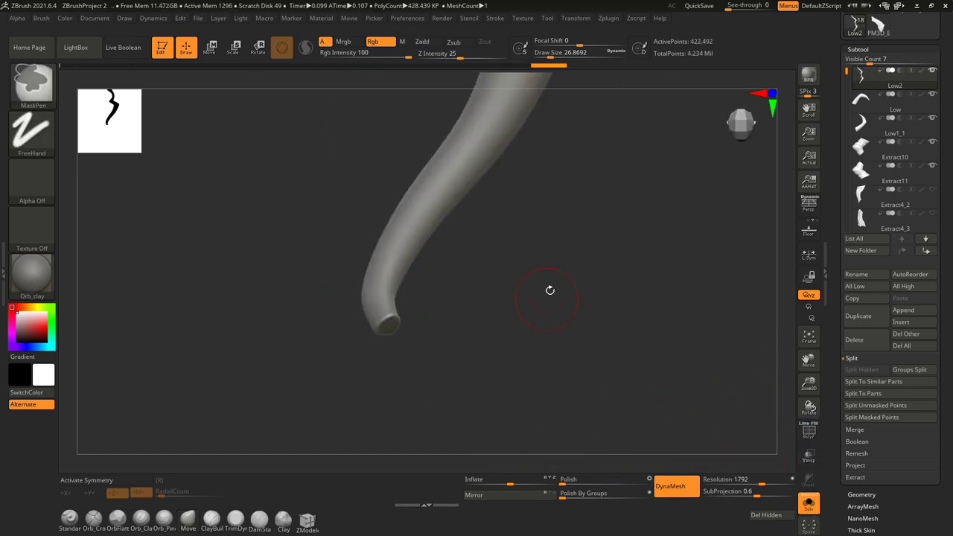
key(shift+f)
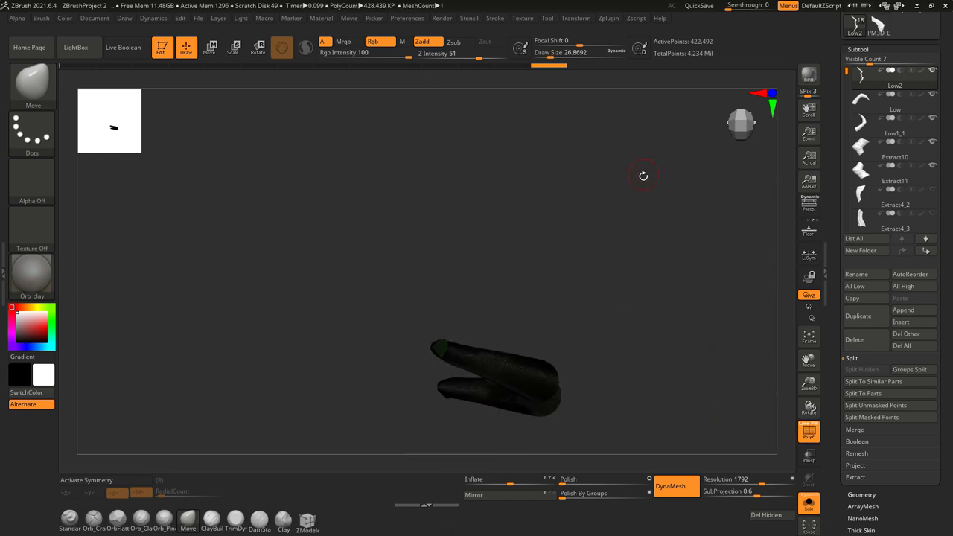
drag(660, 292, 676, 283)
scroll(835, 52, down, 10)
scroll(834, 52, up, 5)
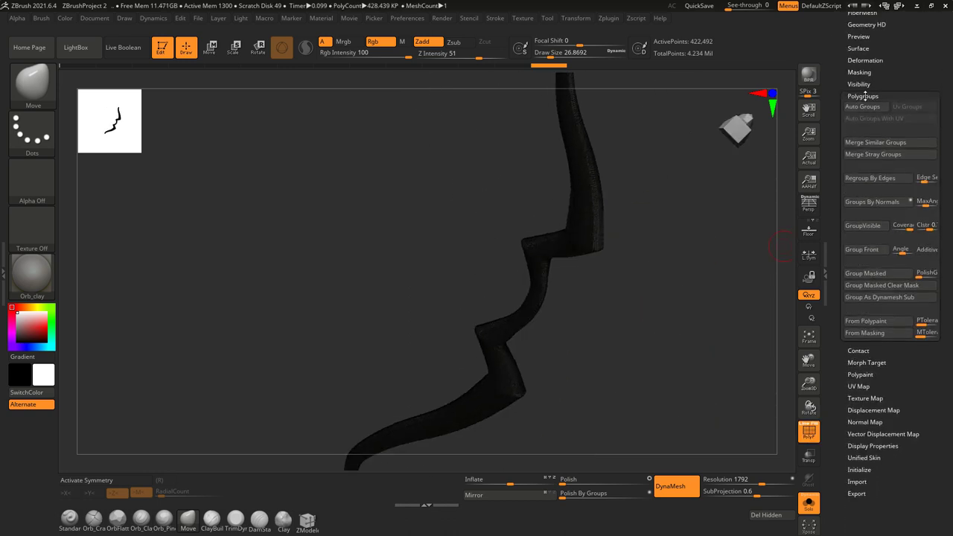
drag(780, 245, 676, 323)
key(shift+f)
Step: Show the whole bow again, turn it edge-on, and open the Lazy Mouse options
click(809, 504)
drag(507, 342, 653, 336)
scroll(858, 65, up, 3)
click(858, 59)
mouse_move(611, 313)
mouse_down()
mouse_move(535, 354)
mouse_move(659, 275)
mouse_up()
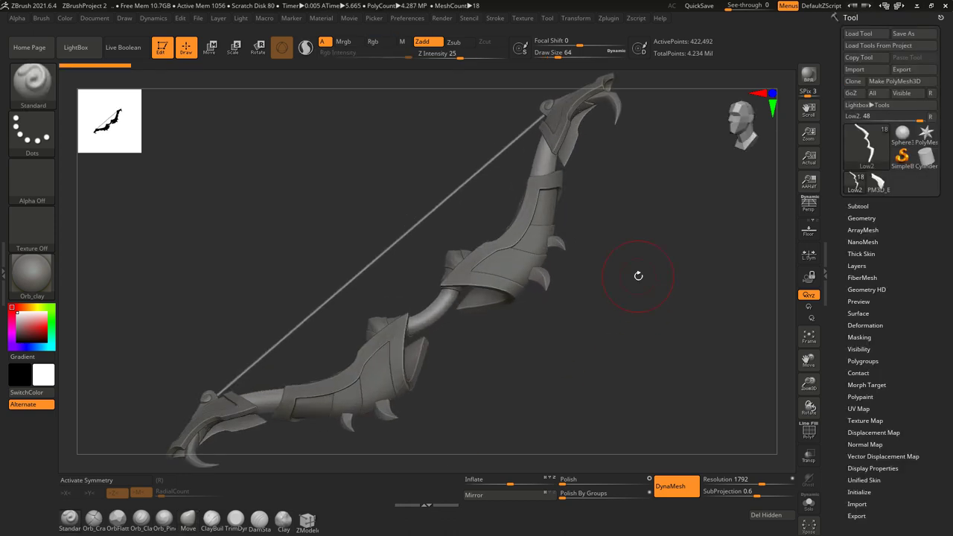
mouse_move(639, 276)
mouse_down()
mouse_move(653, 228)
mouse_move(583, 204)
mouse_up()
click(495, 18)
click(522, 181)
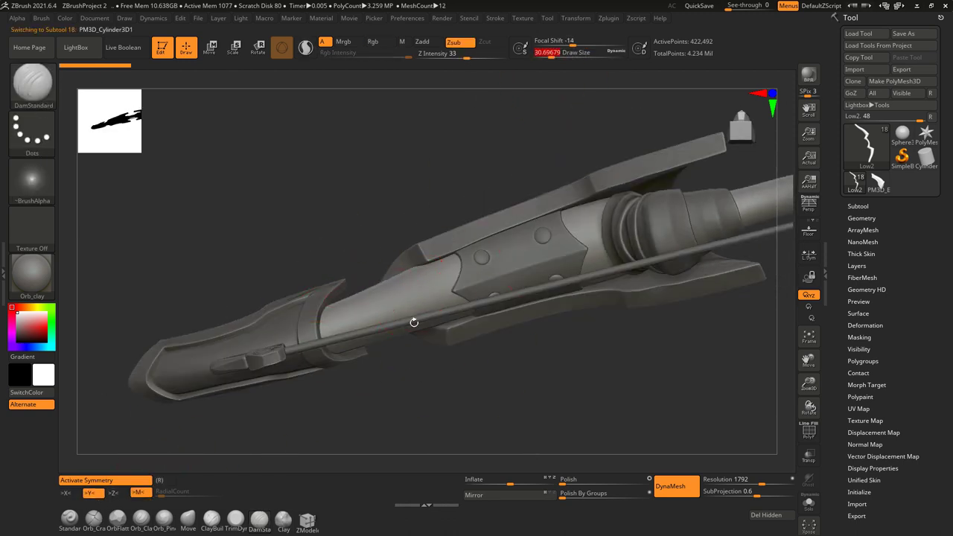
Step: Select the grip subtool and carve crease lines near the riveted band with DamStandard
alt+click(413, 319)
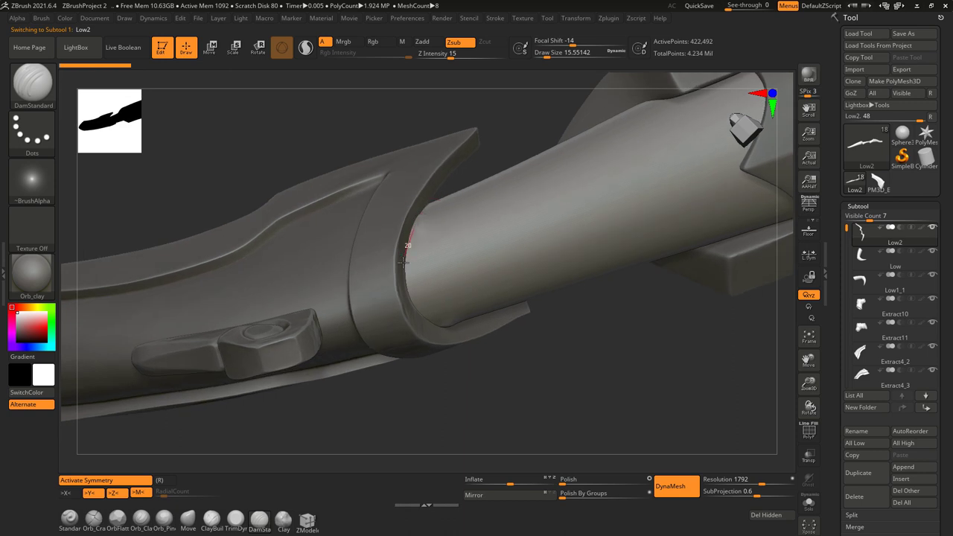
right_drag(402, 260, 423, 221)
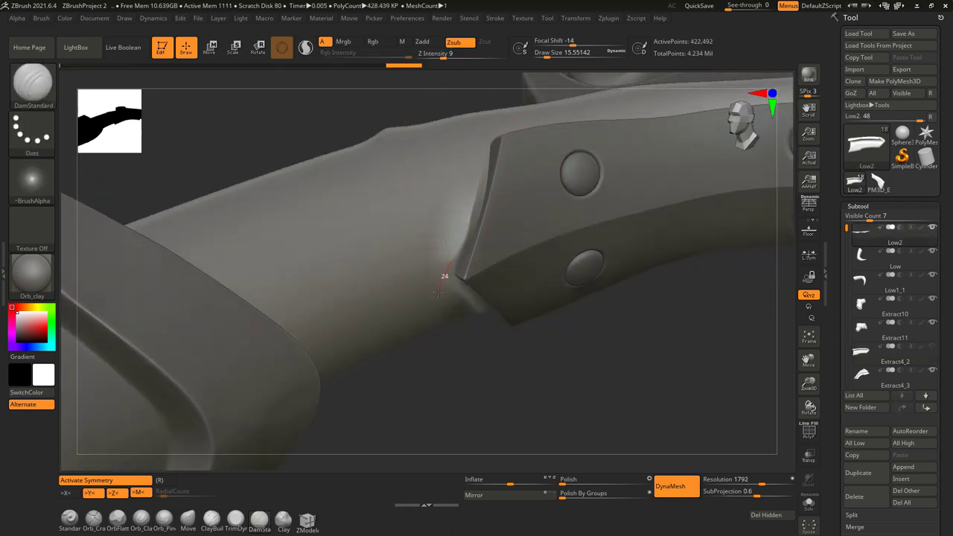
right_drag(438, 291, 505, 141)
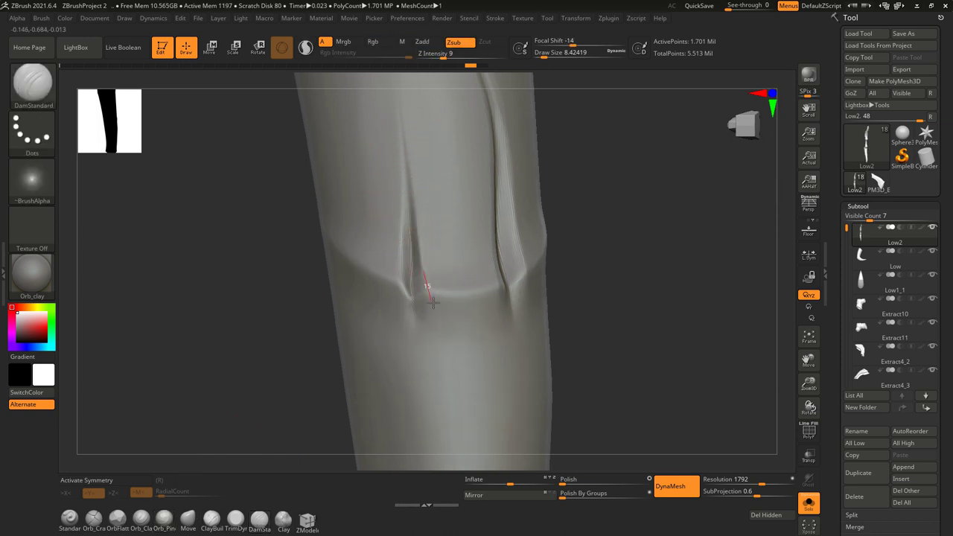
right_drag(507, 285, 488, 149)
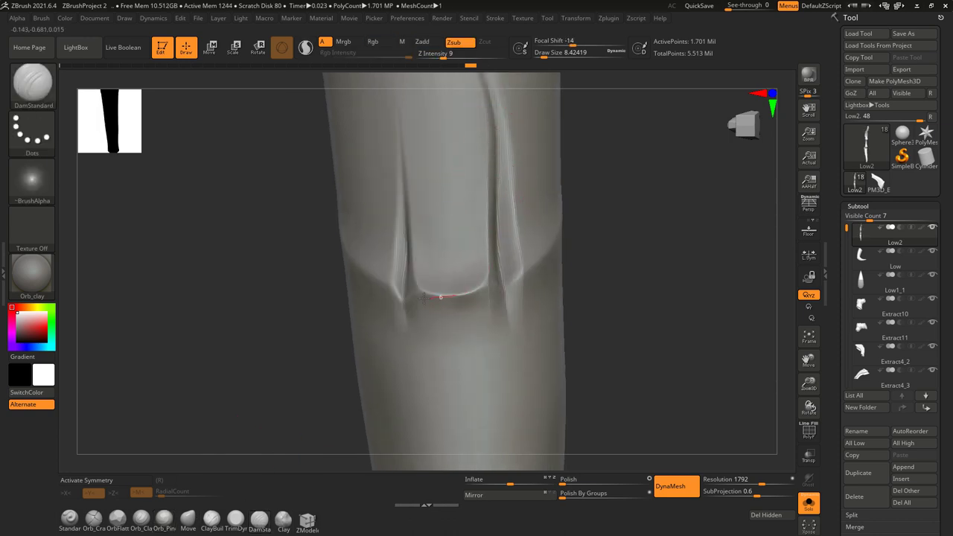
right_drag(462, 301, 502, 112)
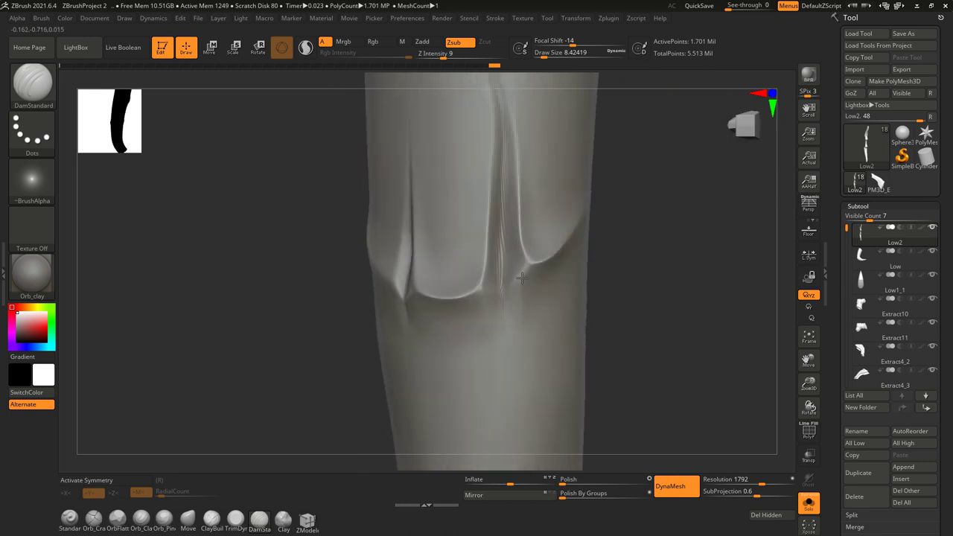
right_drag(609, 183, 503, 146)
Step: Pinch the creases with Orb_Pinch, alternating with DamStandard around the notch
key(p)
mouse_move(497, 268)
right_down()
mouse_move(436, 272)
mouse_move(273, 440)
mouse_move(459, 225)
right_up()
key(d)
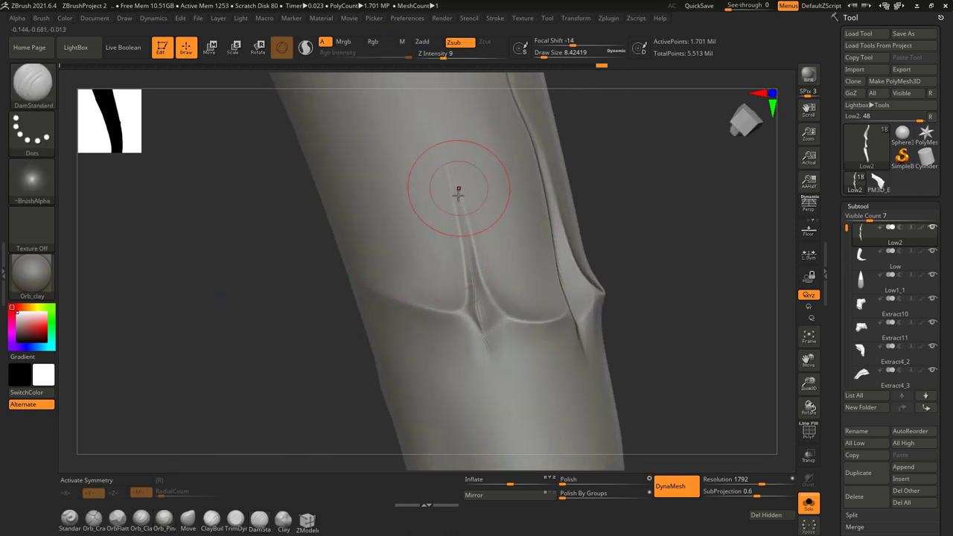
mouse_move(479, 182)
right_down()
mouse_move(479, 202)
mouse_move(447, 212)
right_up()
key(p)
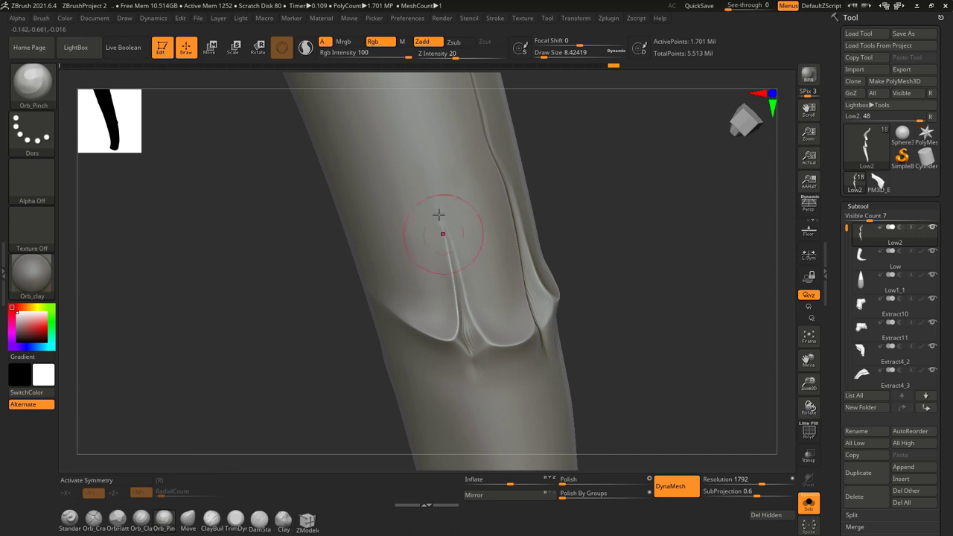
mouse_move(479, 352)
right_down()
mouse_move(666, 309)
mouse_move(496, 187)
mouse_move(585, 275)
mouse_move(187, 504)
right_up()
mouse_move(548, 82)
right_down()
mouse_move(485, 324)
mouse_move(547, 287)
mouse_move(457, 242)
mouse_move(514, 169)
mouse_move(496, 289)
mouse_move(553, 164)
mouse_move(494, 236)
mouse_move(506, 283)
mouse_move(526, 280)
mouse_move(504, 340)
mouse_move(517, 279)
mouse_move(461, 333)
mouse_move(479, 125)
mouse_move(470, 260)
right_up()
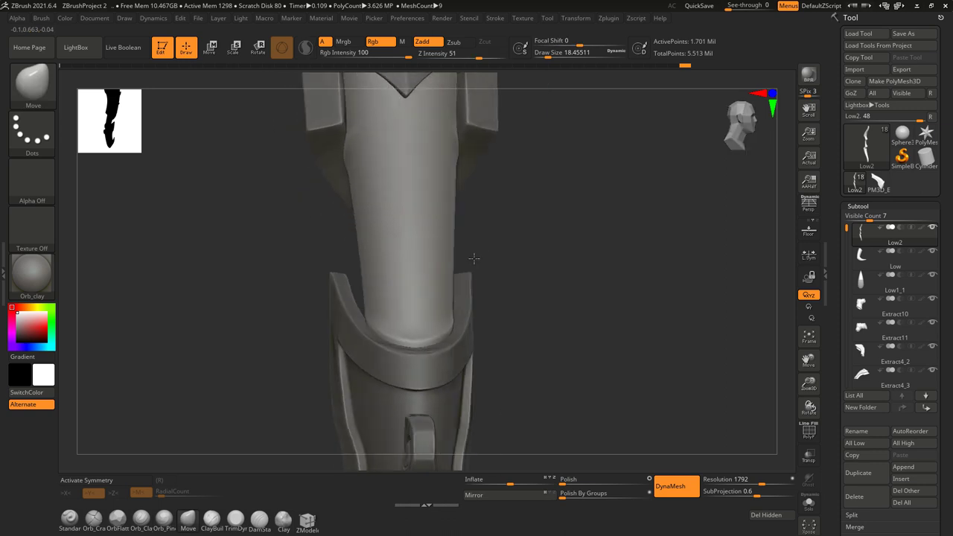
Step: Deepen the grip's folds with the Orb_Cracks brush
click(95, 521)
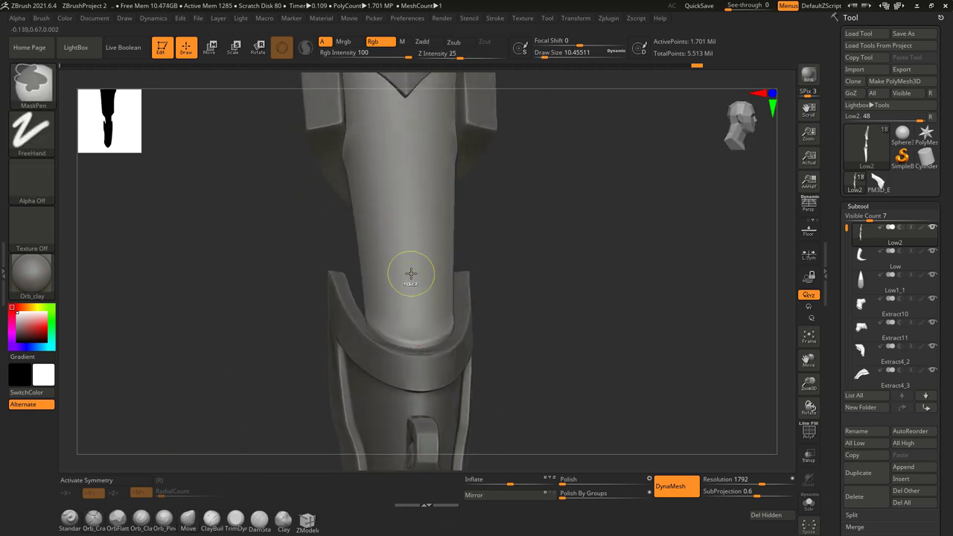
right_drag(415, 304, 401, 219)
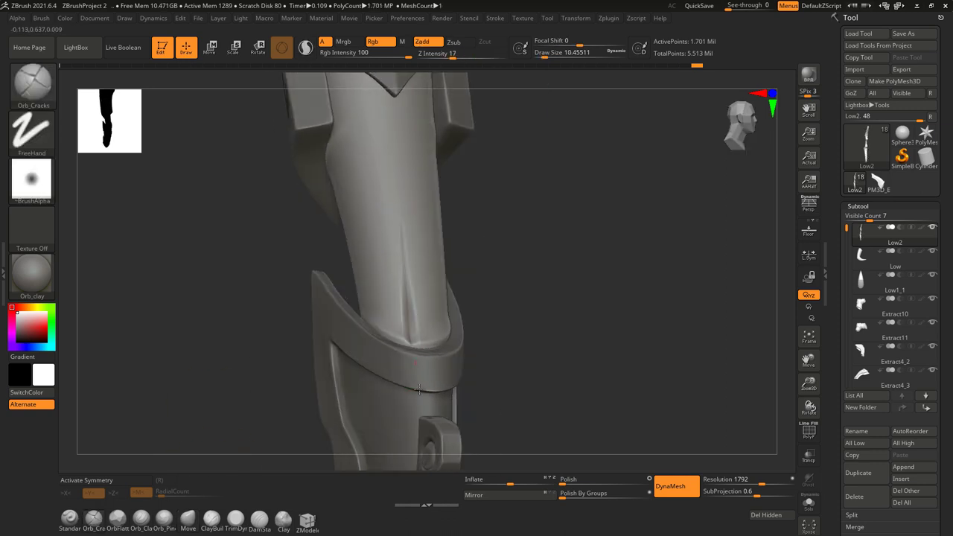
mouse_move(268, 353)
right_down()
mouse_move(407, 266)
mouse_move(422, 305)
mouse_move(470, 262)
right_up()
key(1)
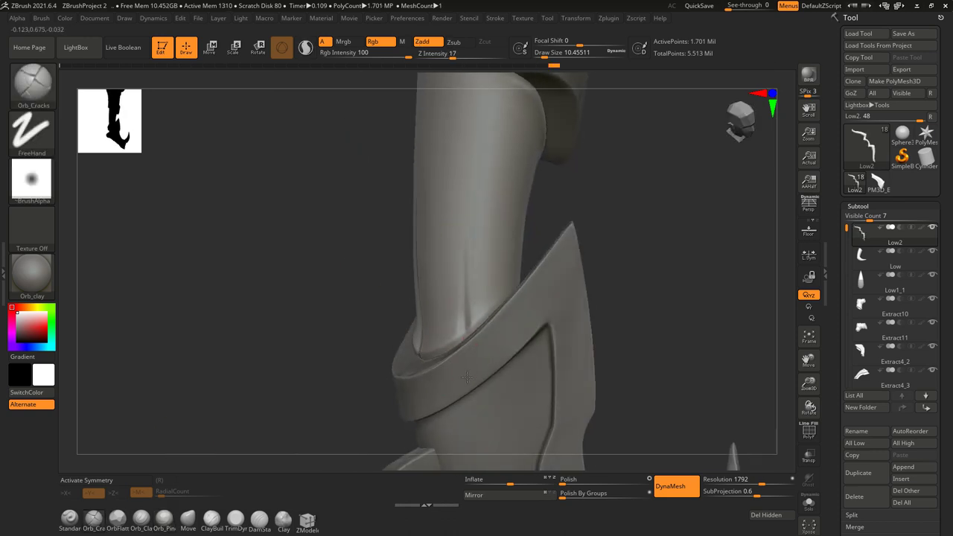
right_drag(467, 319, 421, 278)
key(b)
key(d)
key(s)
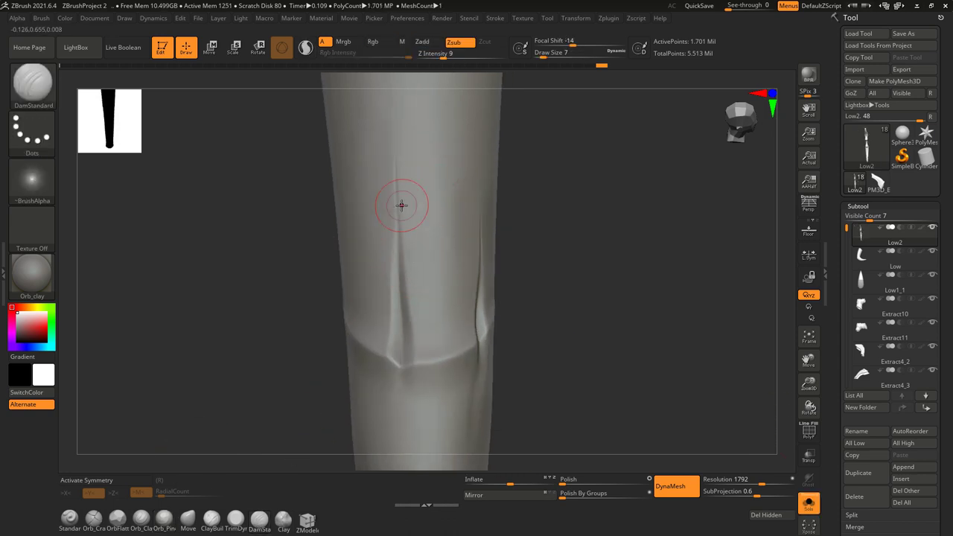
Step: Carve a fine DamStandard crease up the fold line and smooth the surrounding surface
right_drag(497, 340, 472, 289)
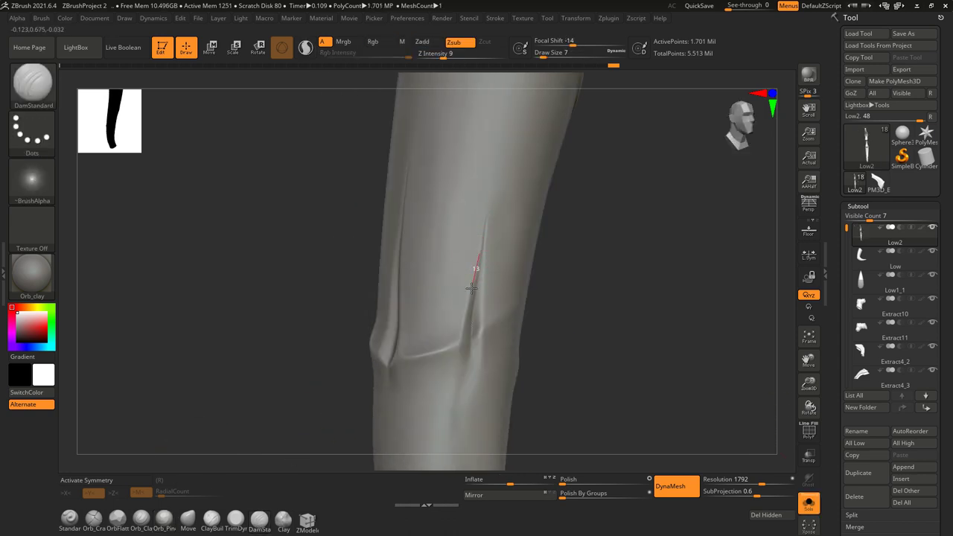
right_drag(425, 365, 408, 257)
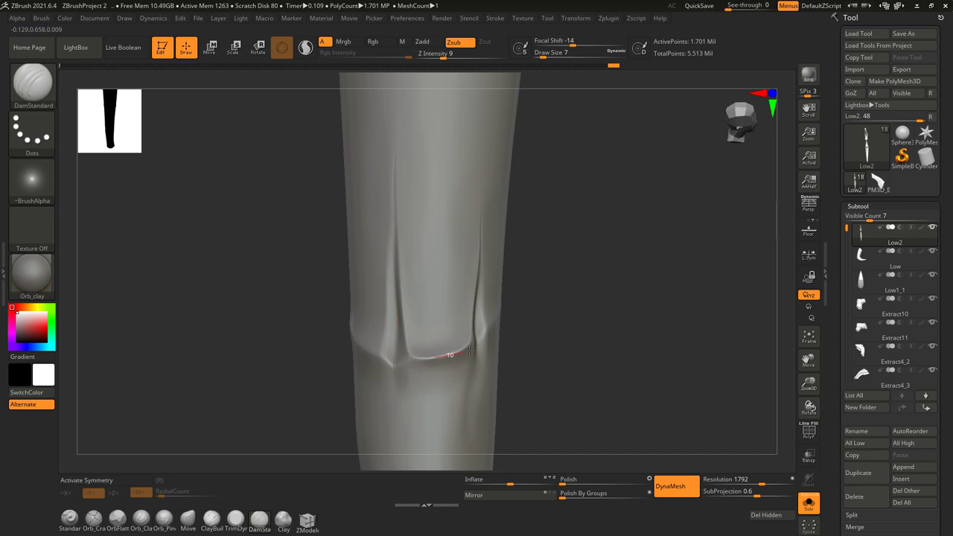
right_drag(470, 350, 480, 259)
drag(511, 310, 478, 272)
key(shift)
right_drag(484, 227, 540, 250)
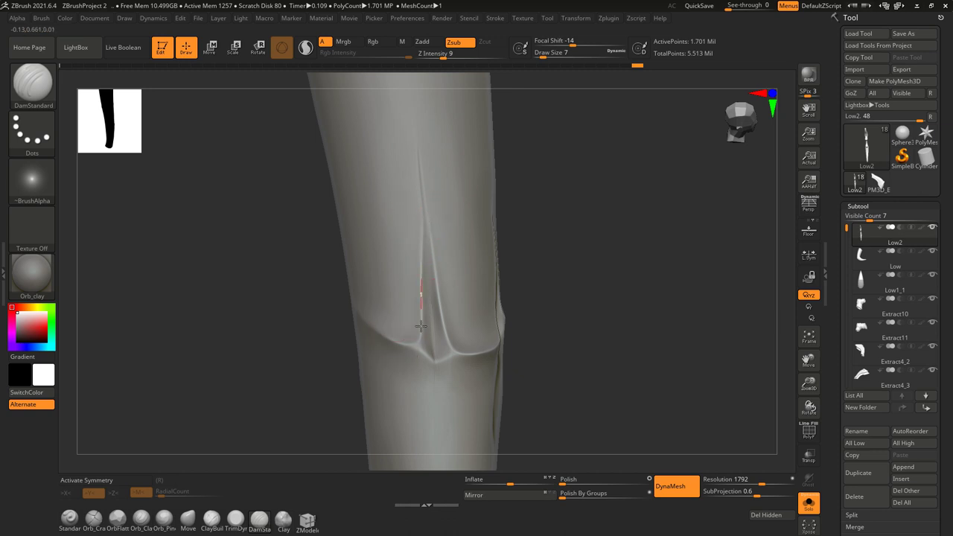
mouse_move(359, 334)
right_down()
mouse_move(404, 330)
mouse_move(418, 248)
right_up()
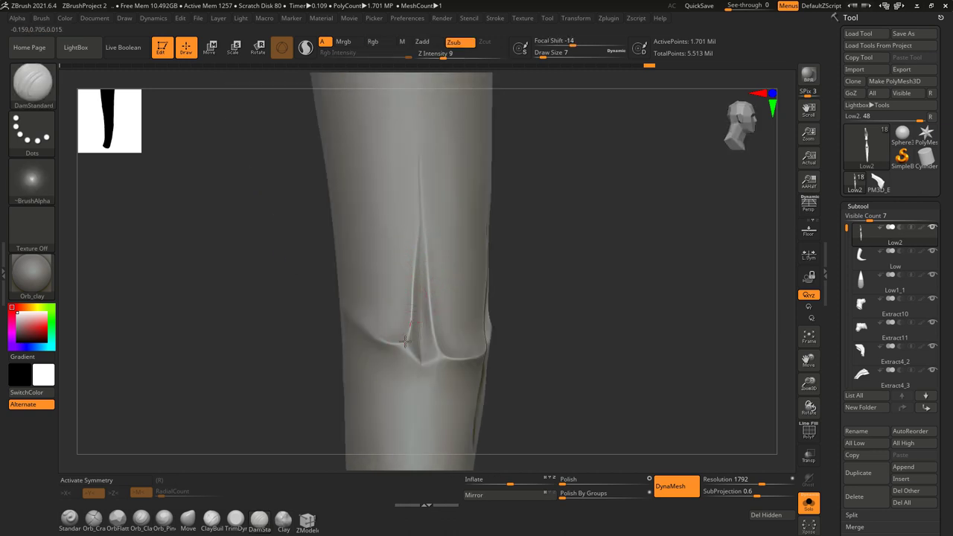
key(b)
key(t)
key(d)
right_drag(488, 314, 461, 362)
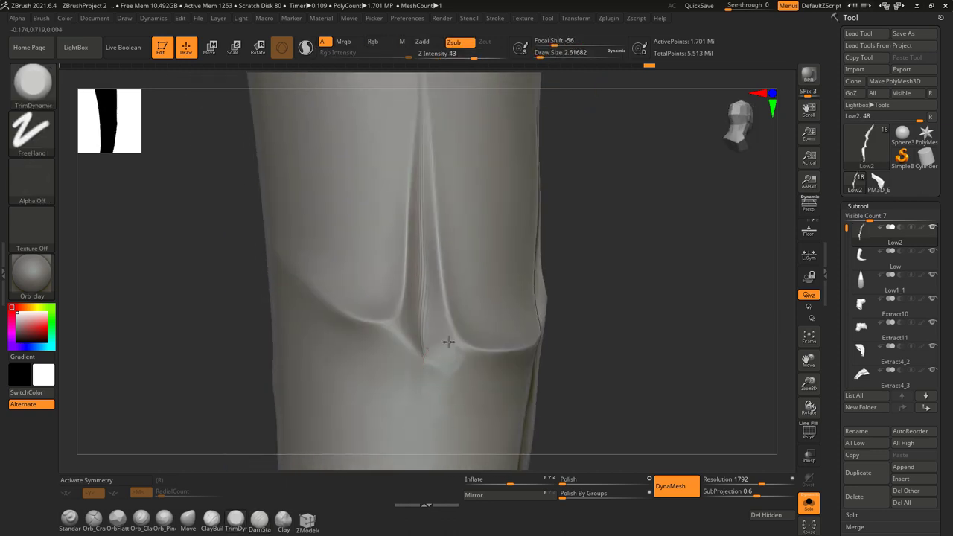
Step: Show all bow pieces and carve shallow grooves on the grip bend with Orb_Cracks
mouse_move(387, 347)
right_down()
mouse_move(472, 298)
mouse_move(526, 295)
mouse_move(485, 228)
right_up()
key(f)
mouse_move(579, 356)
right_down()
mouse_move(551, 313)
mouse_move(521, 298)
mouse_move(567, 77)
right_up()
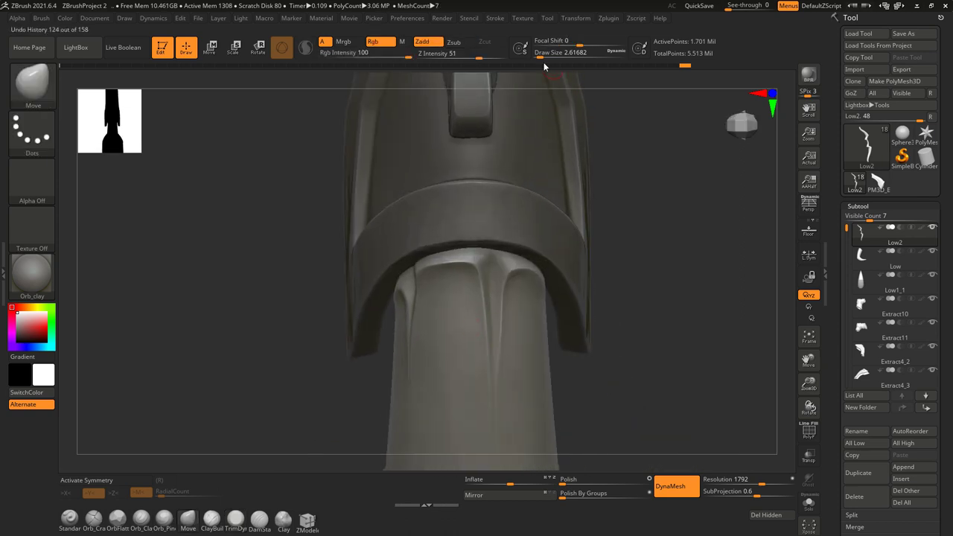
mouse_move(510, 278)
right_down()
mouse_move(380, 306)
mouse_move(414, 282)
mouse_move(425, 251)
mouse_move(447, 268)
mouse_move(527, 292)
mouse_move(521, 256)
mouse_move(551, 313)
mouse_move(753, 409)
right_up()
key(b)
key(o)
key(c)
mouse_move(447, 335)
alt+right_down()
mouse_move(421, 248)
mouse_move(501, 247)
alt+right_up()
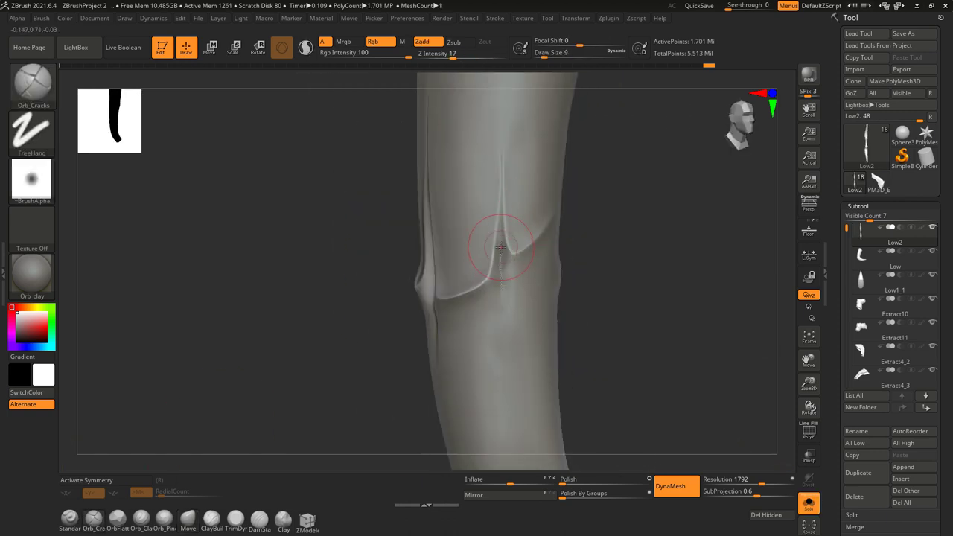
mouse_move(503, 211)
right_down()
mouse_move(472, 221)
mouse_move(519, 266)
mouse_move(447, 373)
right_up()
Step: Trim flat planes along the shaft with TrimDynamic in Zsub from several angles
click(235, 517)
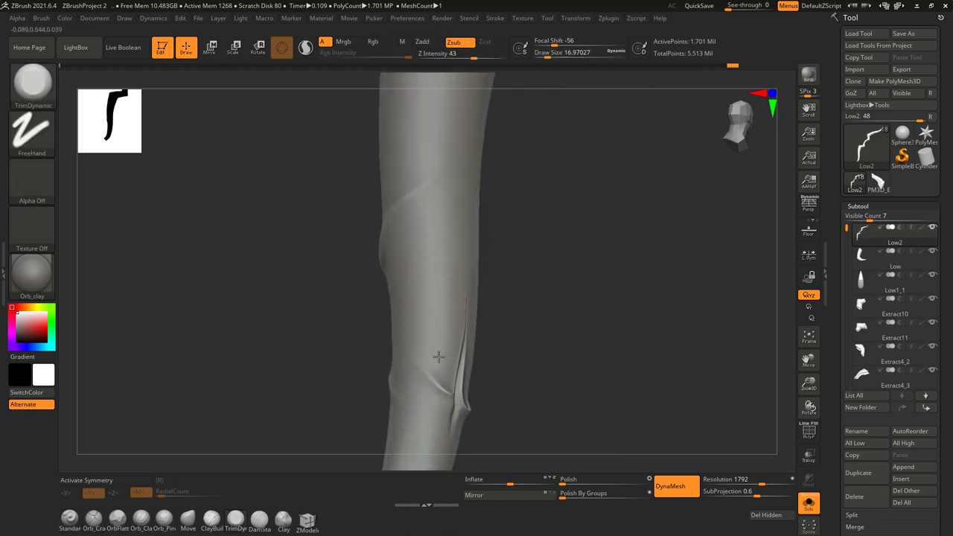
mouse_move(409, 239)
right_down()
mouse_move(449, 254)
mouse_move(345, 313)
mouse_move(361, 348)
mouse_move(333, 360)
right_up()
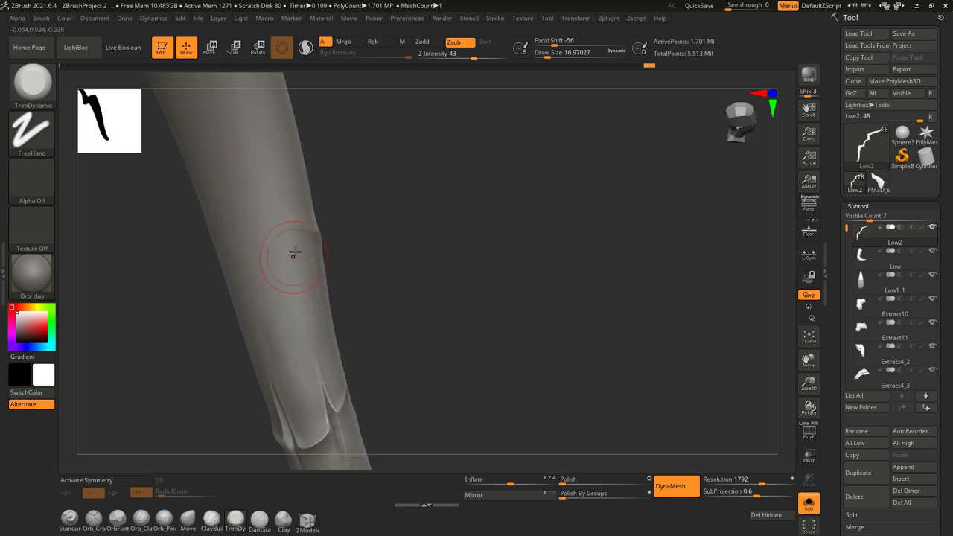
mouse_move(291, 367)
mouse_down()
mouse_move(493, 273)
mouse_move(394, 202)
mouse_up()
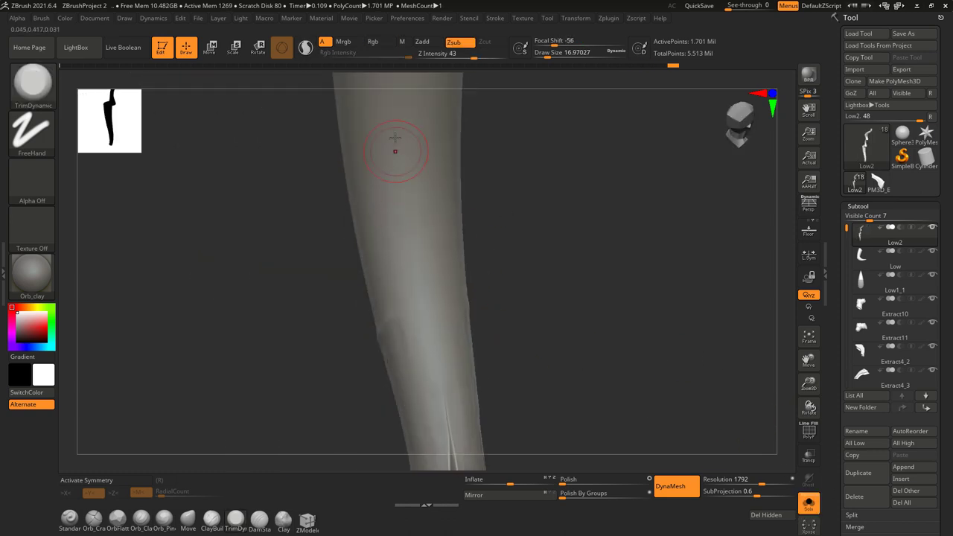
mouse_move(407, 236)
mouse_down()
mouse_move(464, 246)
mouse_move(468, 156)
mouse_up()
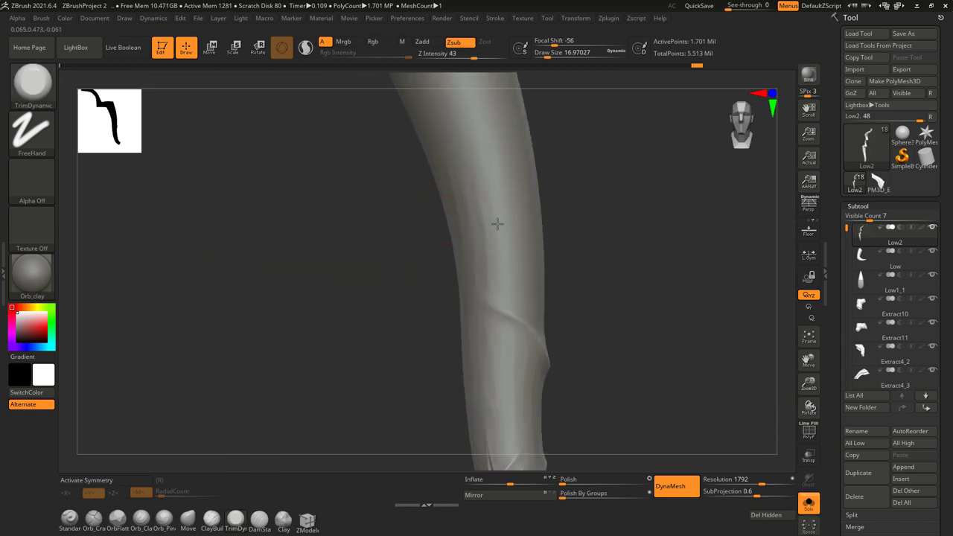
drag(480, 250, 480, 210)
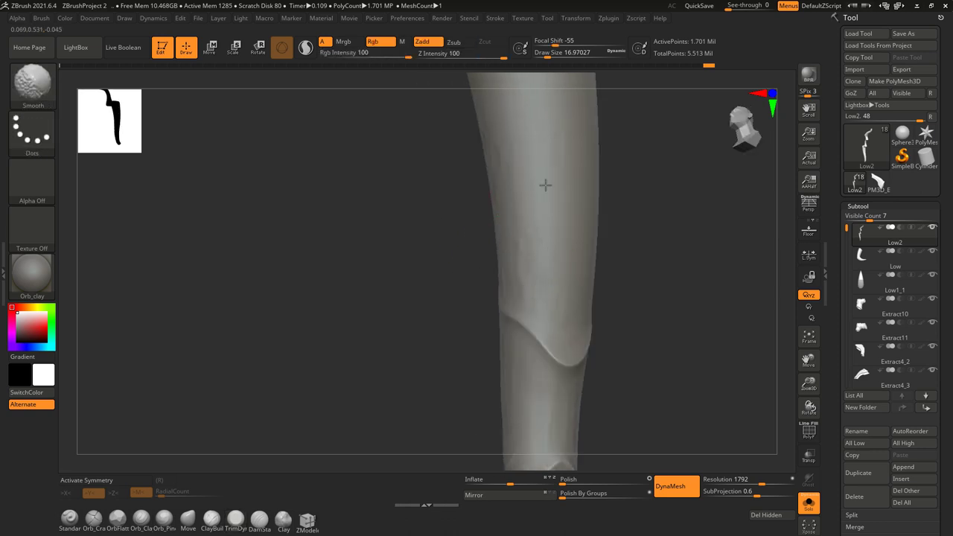
drag(519, 241, 527, 197)
drag(491, 322, 547, 266)
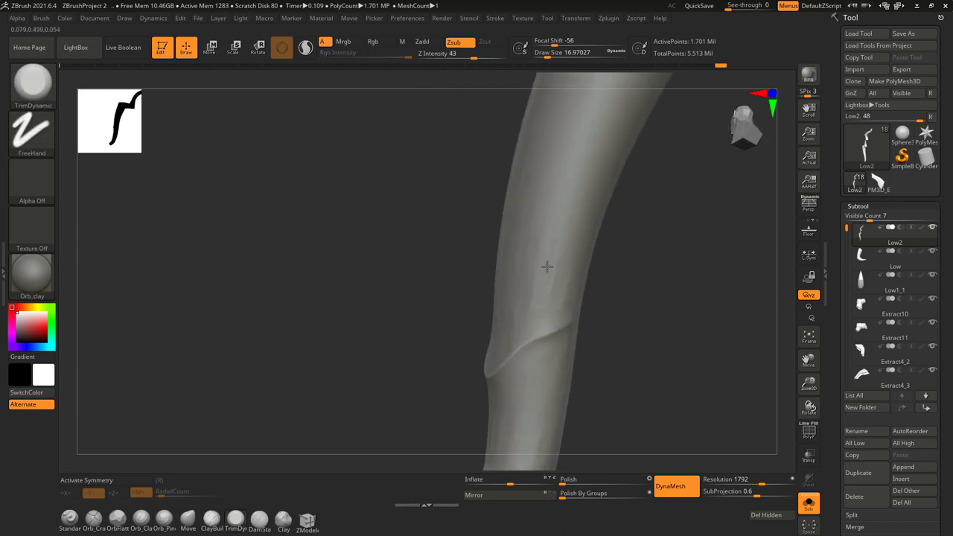
drag(548, 201, 565, 277)
mouse_move(558, 197)
mouse_down()
mouse_move(630, 306)
mouse_move(603, 323)
mouse_move(552, 420)
mouse_move(485, 397)
mouse_move(489, 275)
mouse_move(525, 281)
mouse_move(426, 345)
mouse_move(394, 390)
mouse_move(379, 347)
mouse_move(409, 260)
mouse_up()
Step: Continue flattening the armored shaft section below the cuff
mouse_move(352, 372)
mouse_down()
mouse_move(350, 335)
mouse_move(321, 313)
mouse_move(294, 273)
mouse_move(379, 386)
mouse_move(425, 400)
mouse_move(429, 263)
mouse_move(456, 214)
mouse_move(482, 406)
mouse_move(504, 187)
mouse_move(499, 319)
mouse_up()
mouse_move(506, 372)
mouse_down()
mouse_move(457, 213)
mouse_move(464, 277)
mouse_move(424, 383)
mouse_move(383, 239)
mouse_move(457, 347)
mouse_move(526, 279)
mouse_move(442, 293)
mouse_up()
mouse_move(440, 292)
right_down()
mouse_move(506, 255)
mouse_move(598, 292)
mouse_move(567, 380)
mouse_move(703, 395)
mouse_move(470, 290)
right_up()
right_drag(419, 340, 399, 224)
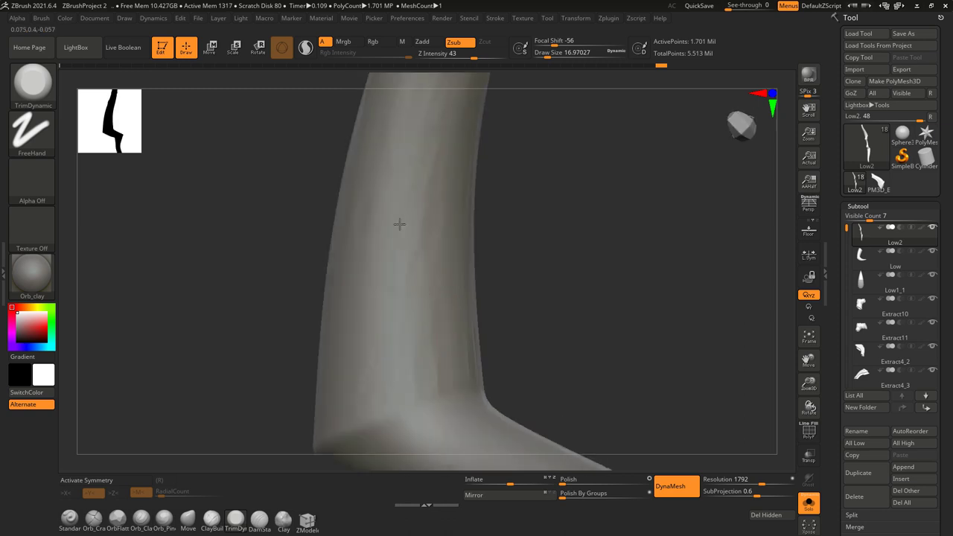
mouse_move(423, 325)
right_down()
mouse_move(461, 283)
mouse_move(504, 298)
mouse_move(411, 306)
mouse_move(379, 270)
mouse_move(442, 266)
mouse_move(326, 237)
right_up()
click(810, 505)
mouse_move(564, 301)
right_down()
mouse_move(551, 341)
mouse_move(579, 300)
right_up()
Step: Isolate the shaft with Solo and refine its trimmed planes and grooves
click(810, 505)
mouse_move(566, 335)
right_down()
mouse_move(562, 400)
mouse_move(404, 278)
right_up()
mouse_move(388, 215)
right_down()
mouse_move(460, 285)
mouse_move(390, 222)
right_up()
mouse_move(412, 182)
shift+right_down()
mouse_move(481, 245)
mouse_move(478, 256)
shift+right_up()
mouse_move(430, 304)
right_down()
mouse_move(481, 330)
mouse_move(434, 300)
mouse_move(438, 224)
mouse_move(472, 267)
right_up()
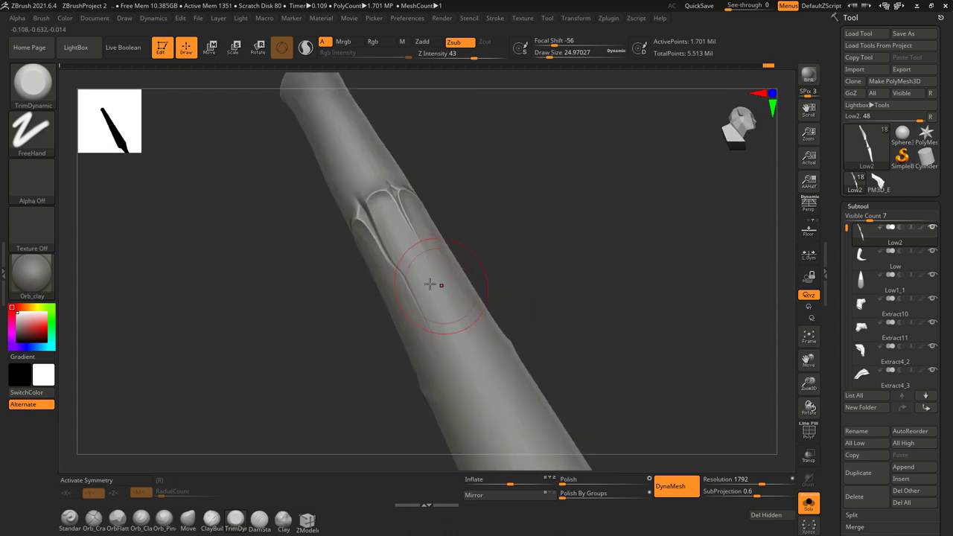
mouse_move(436, 298)
right_down()
mouse_move(394, 317)
mouse_move(424, 367)
mouse_move(368, 312)
mouse_move(322, 336)
mouse_move(382, 221)
right_up()
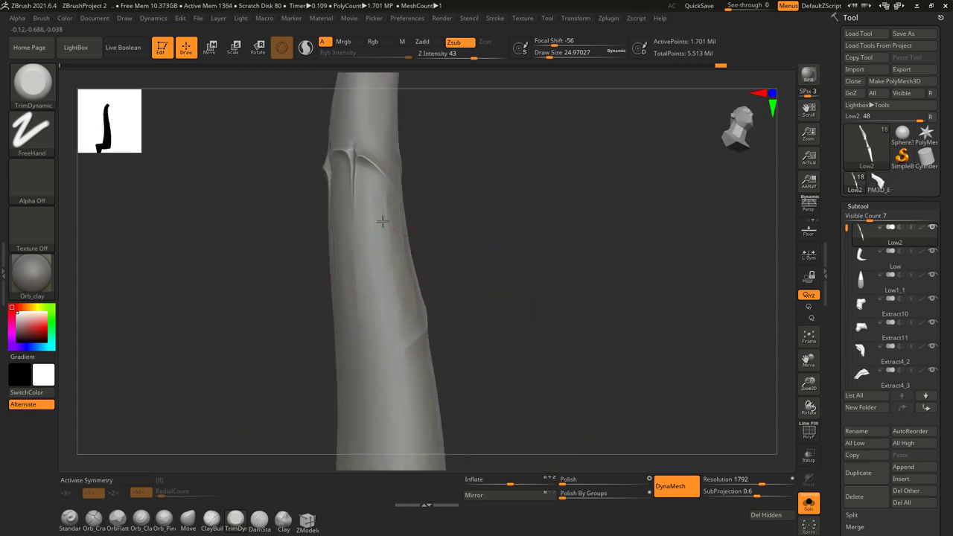
mouse_move(357, 286)
right_down()
mouse_move(457, 213)
mouse_move(502, 251)
mouse_move(505, 273)
mouse_move(430, 144)
mouse_move(447, 171)
mouse_move(485, 192)
mouse_move(462, 209)
mouse_move(519, 179)
right_up()
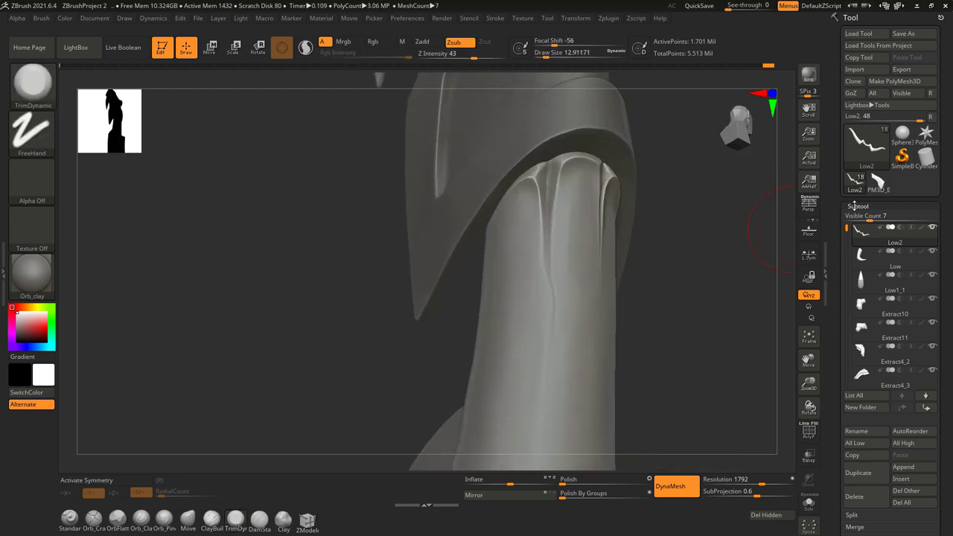
drag(803, 414, 655, 382)
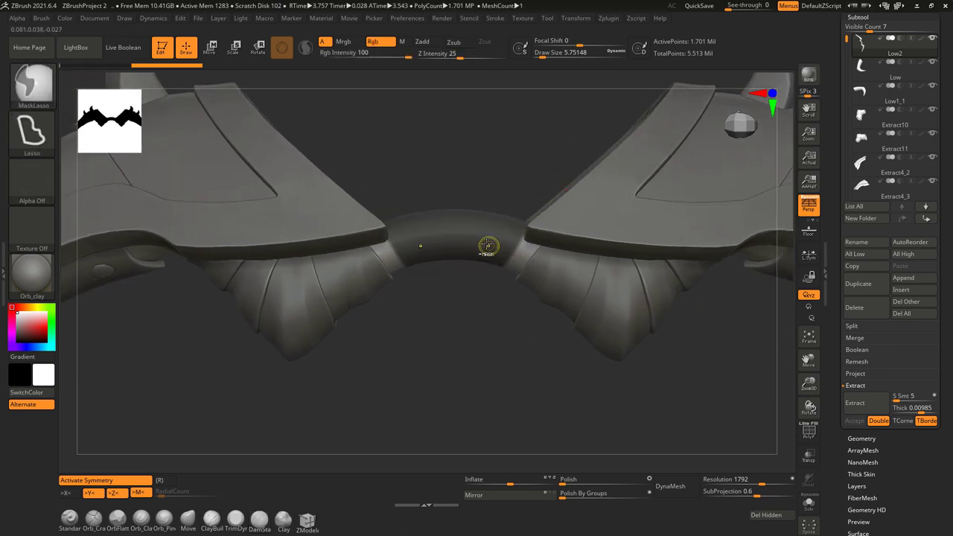
Step: Extract the masked grip area as Extract1 and isolate it with Solo and PolyF
click(854, 420)
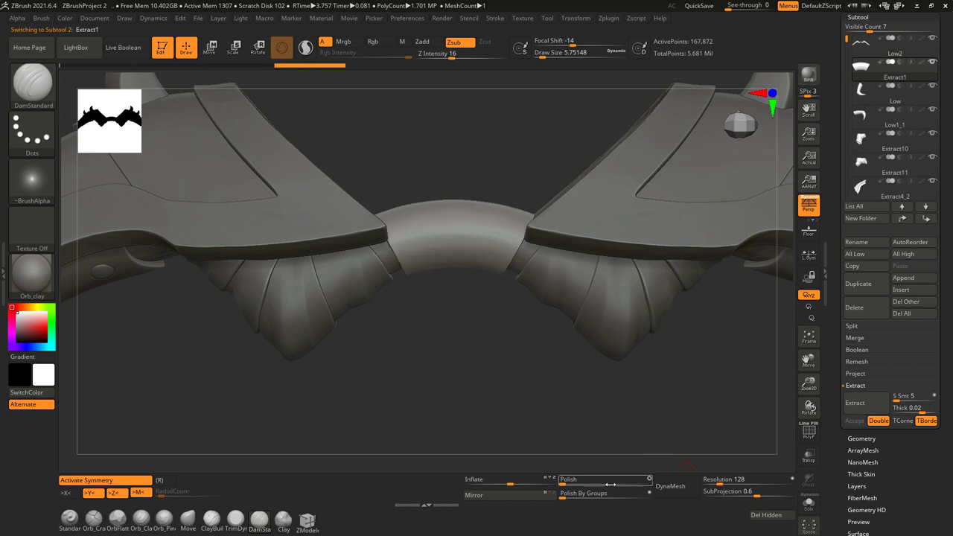
click(809, 504)
key(shift+f)
drag(557, 260, 673, 383)
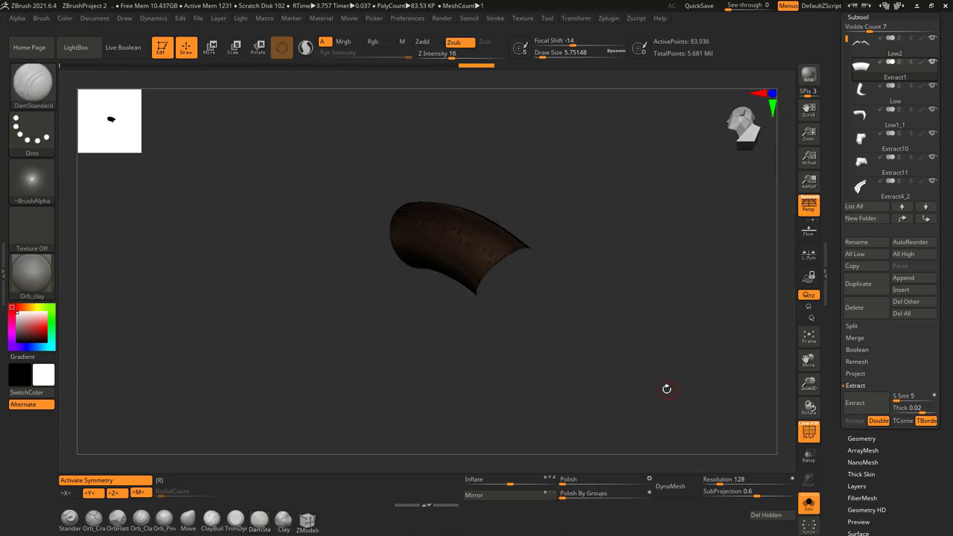
mouse_move(745, 432)
mouse_down()
mouse_move(639, 326)
mouse_move(607, 309)
mouse_up()
Step: ZRemesh Extract1 at Half into a low-poly patch, then turn Solo off
key(x)
click(858, 16)
click(858, 30)
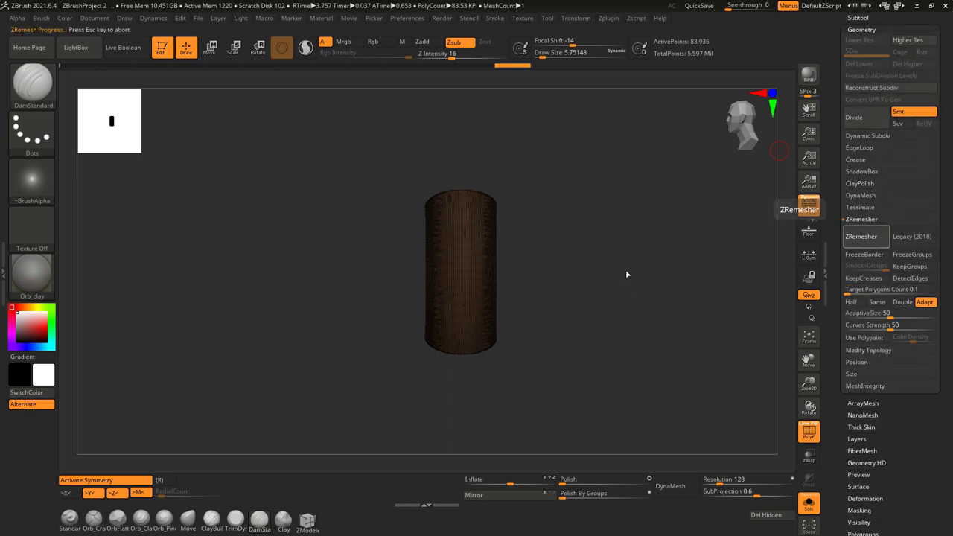
click(860, 236)
drag(607, 358, 653, 345)
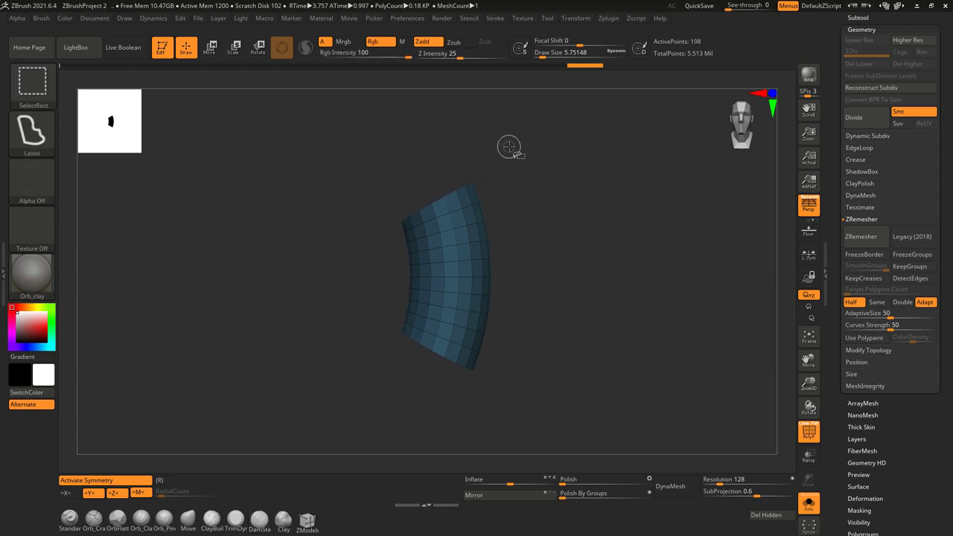
click(810, 505)
mouse_move(511, 249)
mouse_down()
mouse_move(511, 275)
mouse_move(511, 250)
mouse_move(461, 175)
mouse_up()
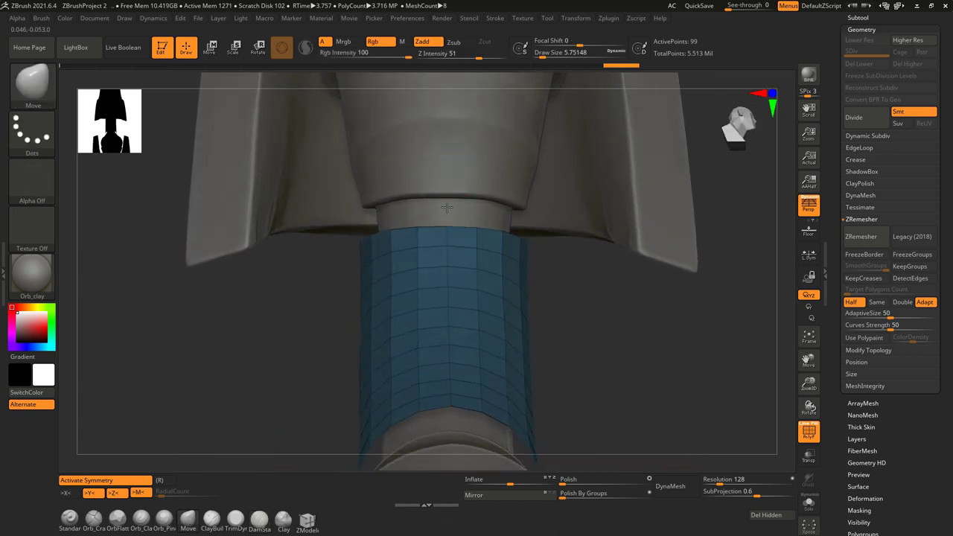
Step: Pull the grip patch's top edge up into a point with the Move brush
mouse_move(460, 269)
mouse_down()
mouse_move(575, 287)
mouse_move(606, 154)
mouse_move(491, 272)
mouse_up()
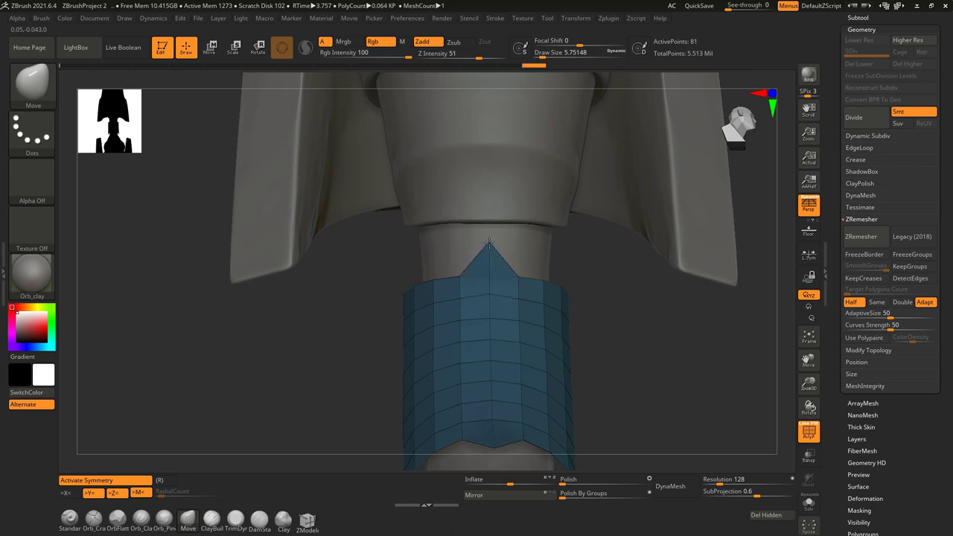
mouse_move(520, 277)
mouse_down()
mouse_move(452, 270)
mouse_move(479, 330)
mouse_up()
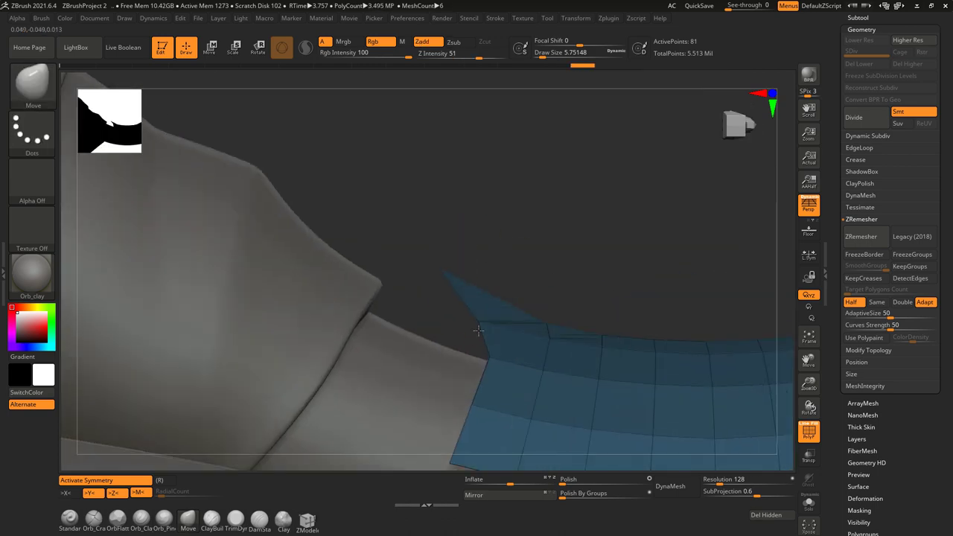
mouse_move(444, 296)
mouse_down()
mouse_move(496, 324)
mouse_move(479, 290)
mouse_move(525, 175)
mouse_up()
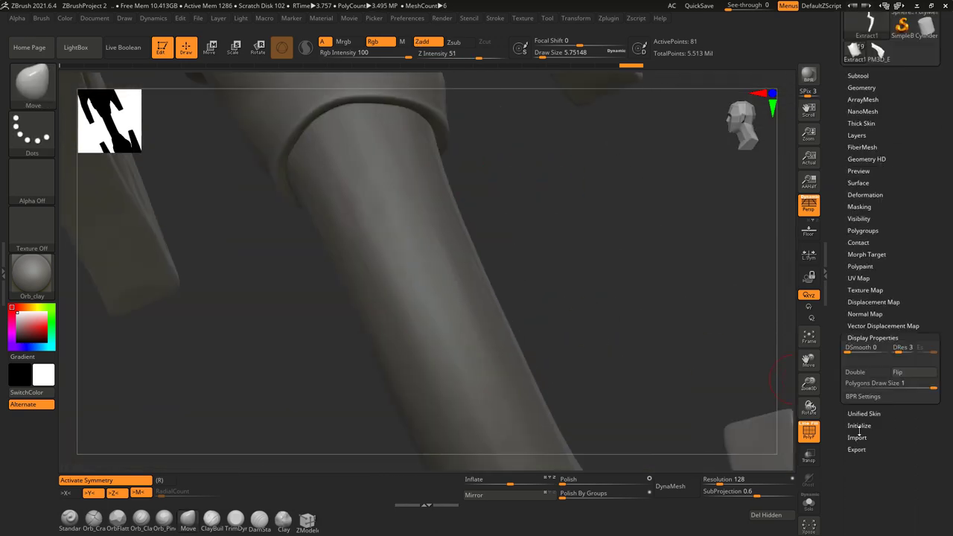
mouse_move(387, 417)
mouse_down()
mouse_move(339, 463)
mouse_move(461, 258)
mouse_move(457, 304)
mouse_move(587, 342)
mouse_up()
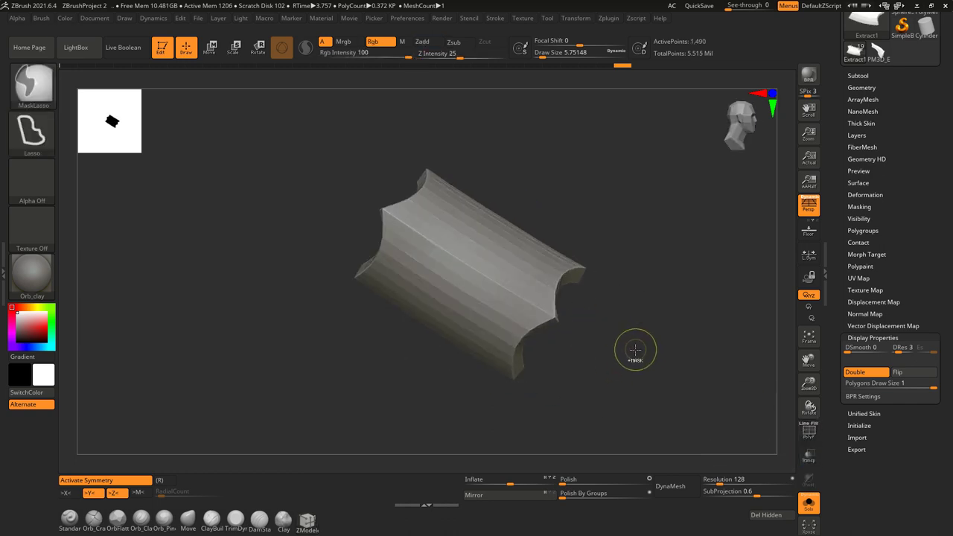
Step: DynaMesh the grip piece at resolution 3424 and ClayPolish it into a smooth 65,588-point plate
ctrl+right_drag(620, 364, 674, 442)
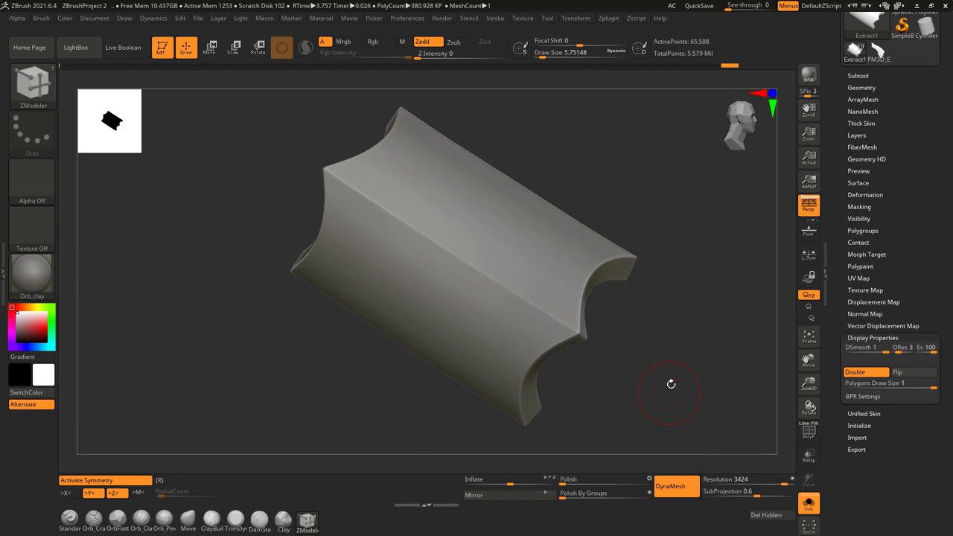
click(862, 87)
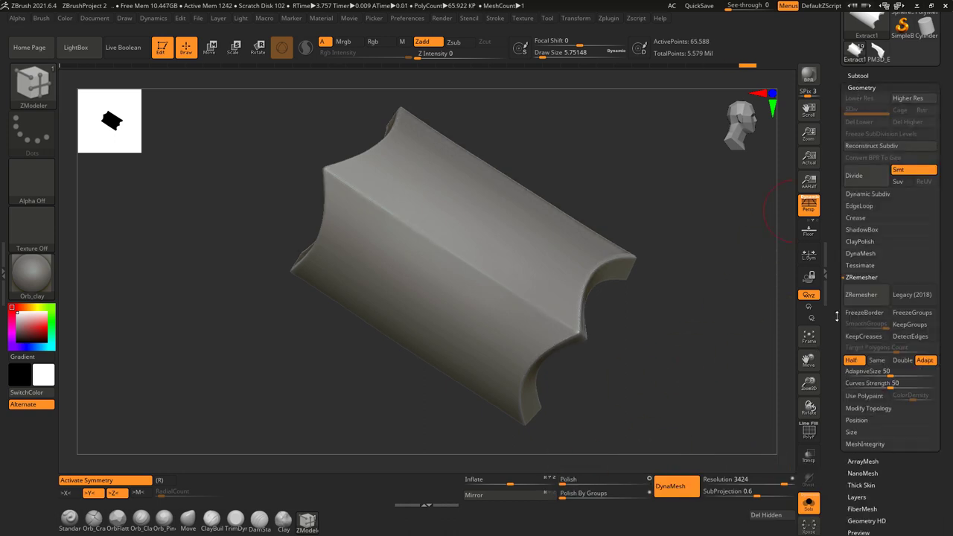
drag(771, 334, 301, 487)
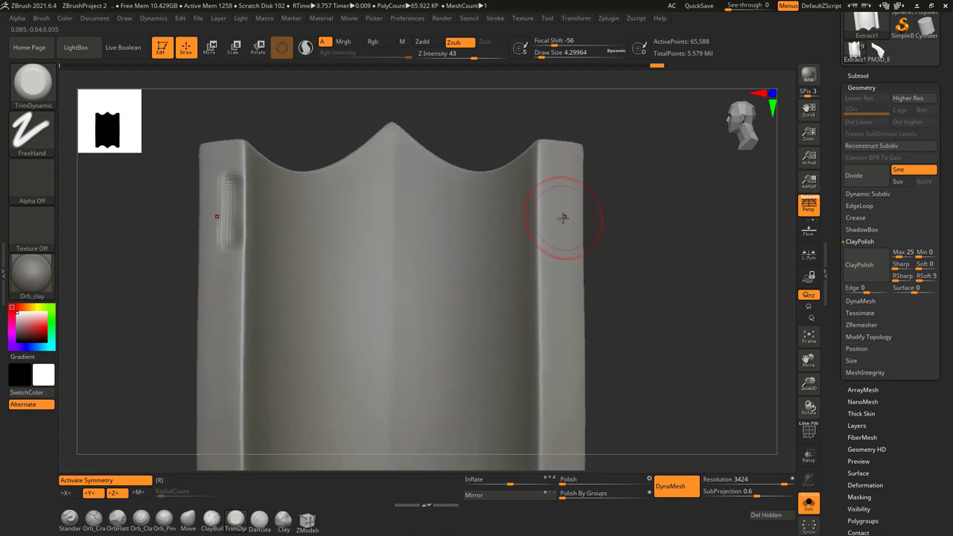
mouse_move(594, 225)
mouse_down()
mouse_move(619, 170)
mouse_move(542, 336)
mouse_up()
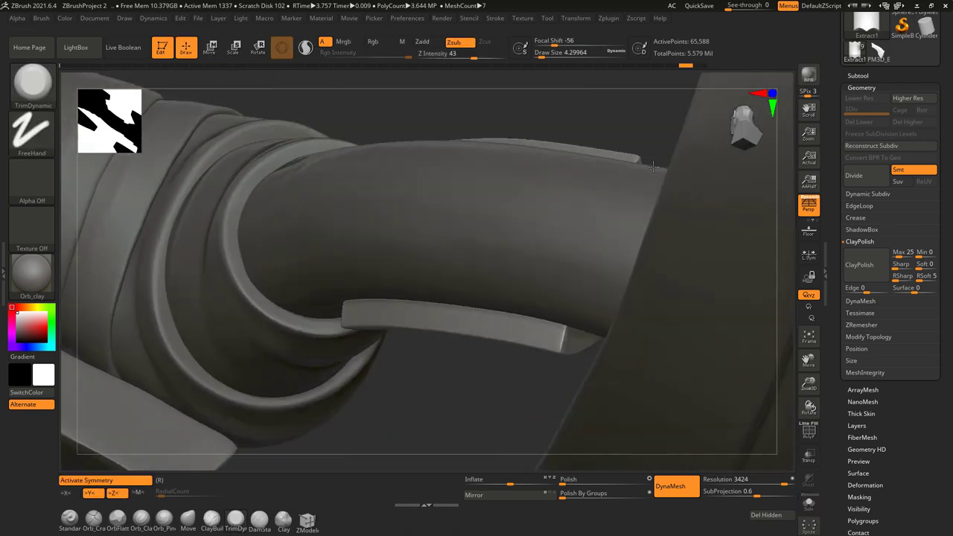
mouse_move(652, 166)
mouse_down()
mouse_move(566, 243)
mouse_move(563, 219)
mouse_up()
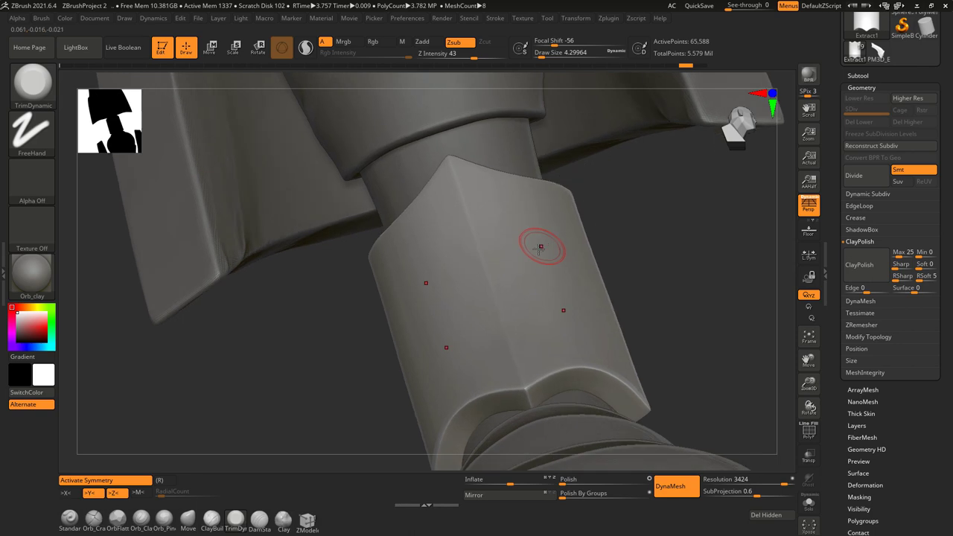
key(w)
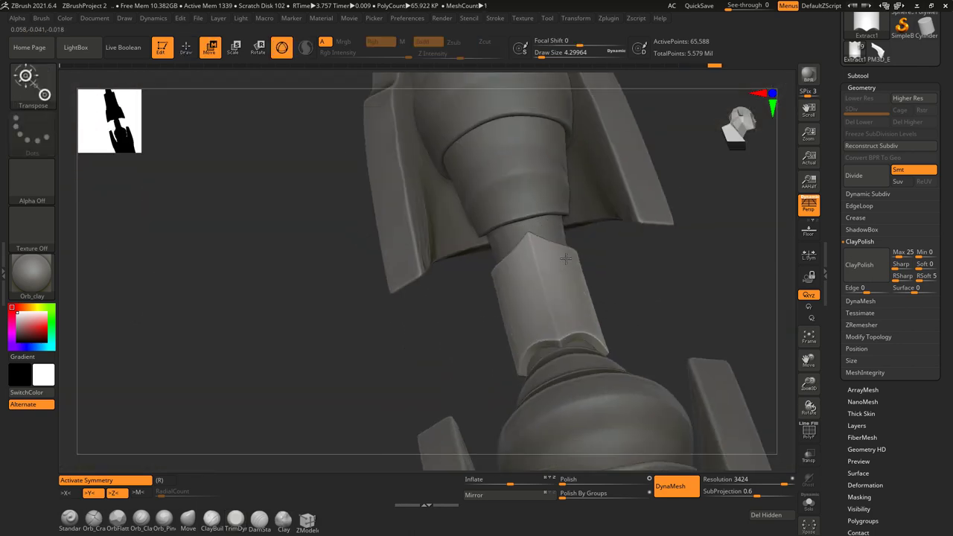
drag(564, 219, 521, 231)
click(858, 75)
click(900, 337)
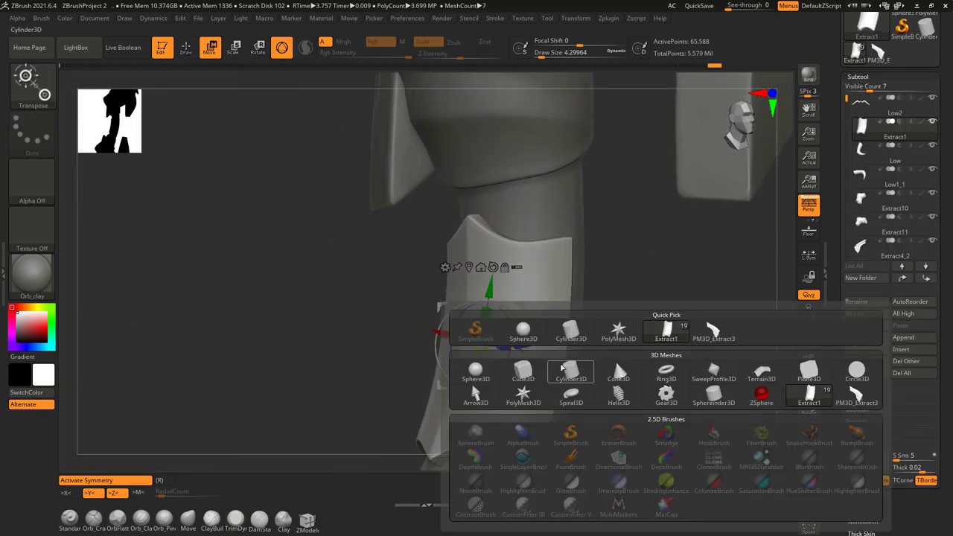
Step: Append a Sphere3D and shrink it to rivet size on the grip plate
click(522, 330)
drag(453, 313, 469, 265)
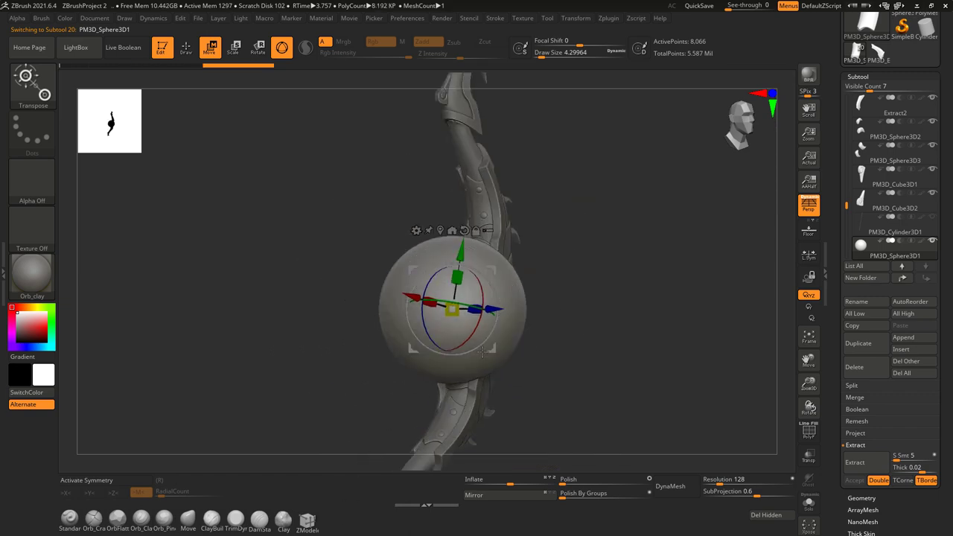
drag(587, 215, 559, 217)
drag(595, 336, 526, 255)
drag(546, 306, 530, 309)
drag(524, 258, 501, 237)
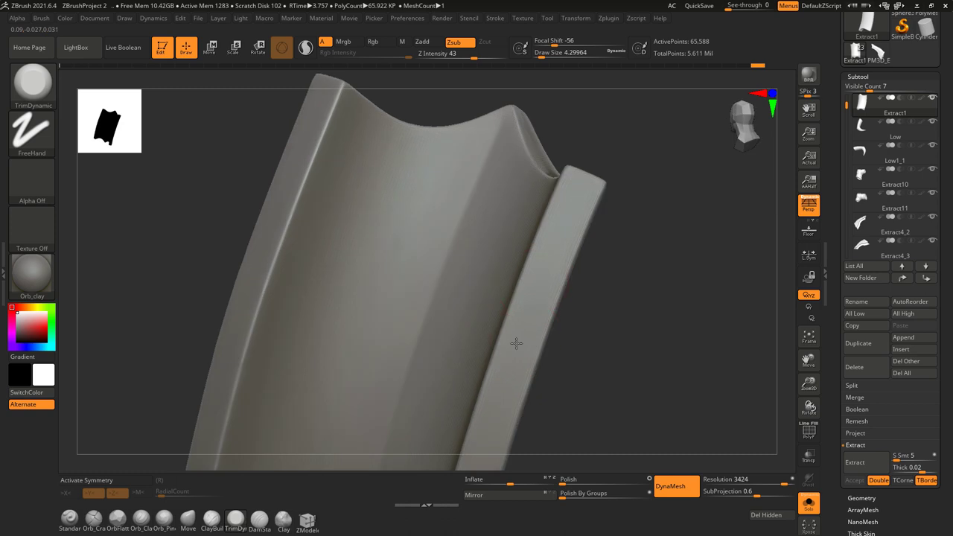
right_drag(589, 213, 513, 278)
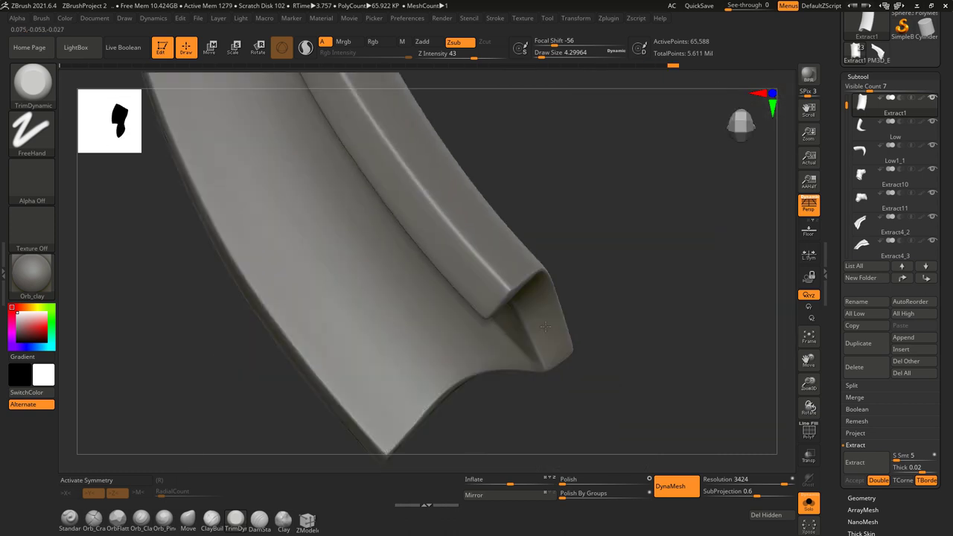
mouse_move(499, 214)
right_down()
mouse_move(523, 330)
mouse_move(496, 183)
mouse_move(499, 354)
right_up()
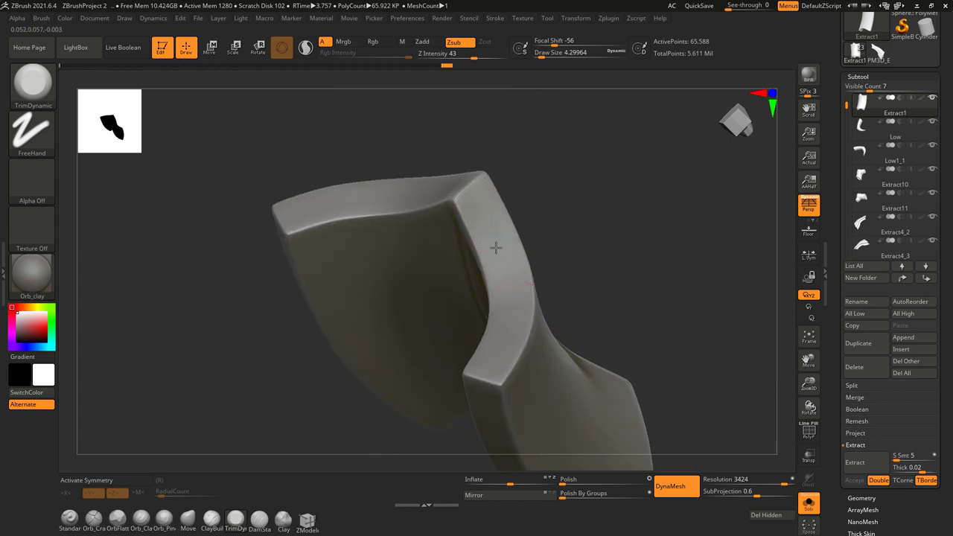
mouse_move(501, 281)
right_down()
mouse_move(513, 224)
mouse_move(510, 329)
mouse_move(560, 187)
mouse_move(532, 264)
mouse_move(546, 56)
right_up()
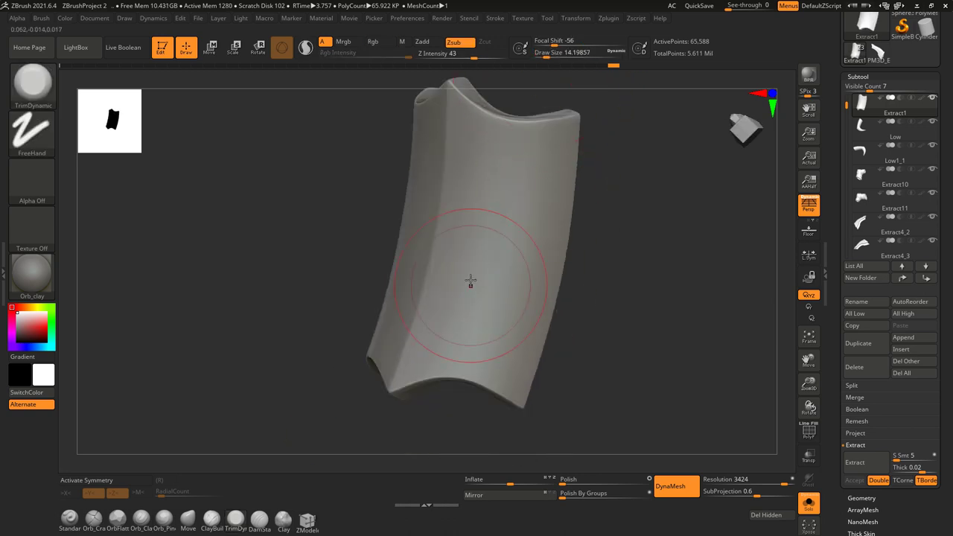
right_drag(554, 151, 523, 247)
mouse_move(481, 364)
right_down()
mouse_move(532, 221)
mouse_move(439, 216)
right_up()
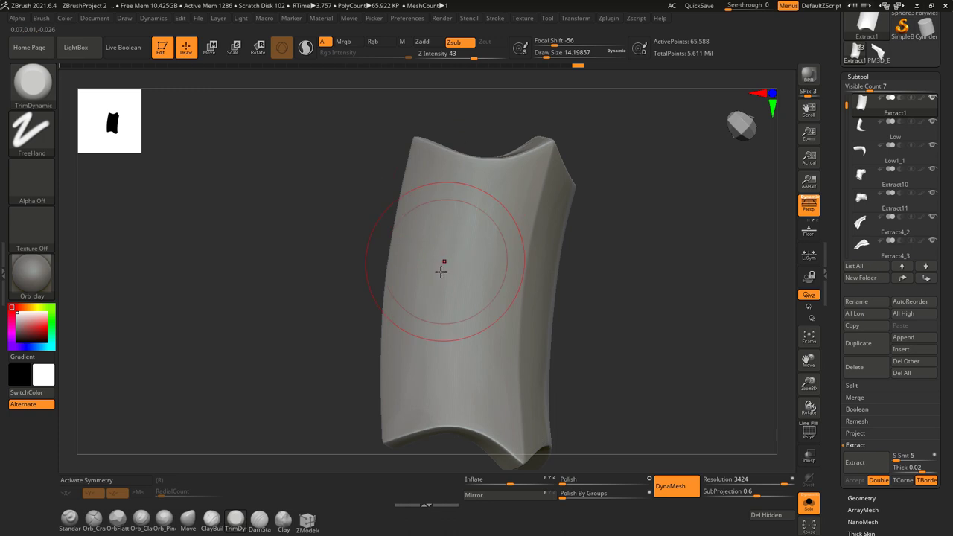
key(alt+s)
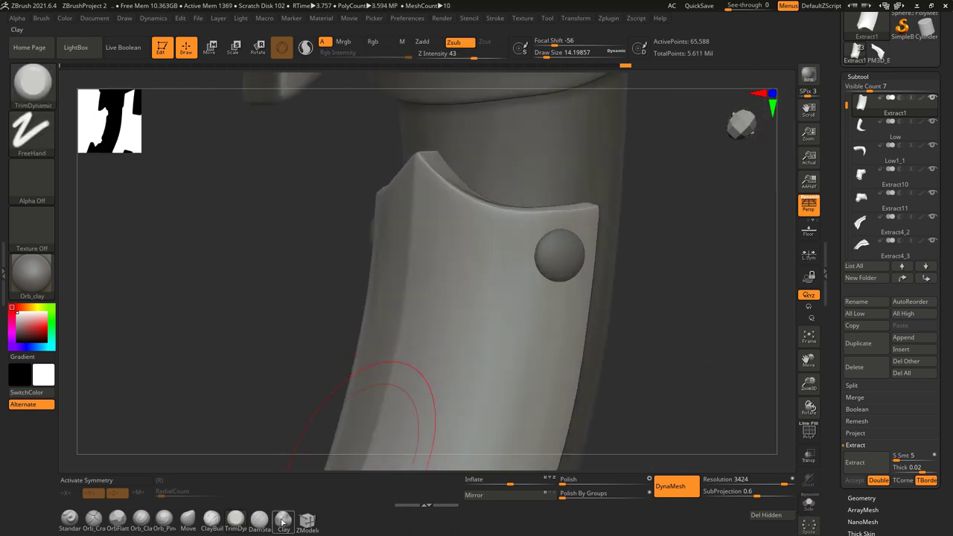
Step: Inspect the rivet on the plate up close and select the PM3D_Sphere3D2_2 rivet for repositioning
right_drag(542, 75, 537, 253)
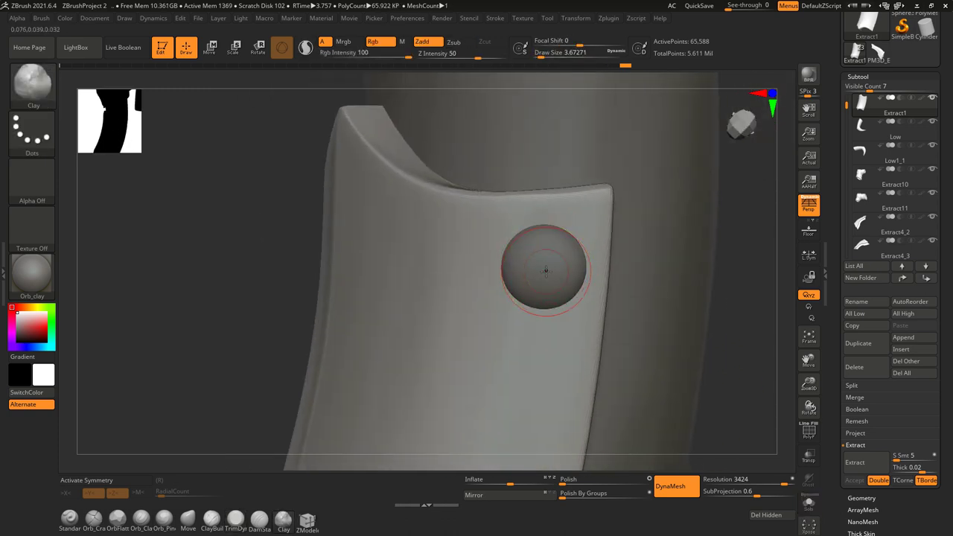
mouse_move(543, 270)
right_down()
mouse_move(537, 294)
mouse_move(546, 221)
right_up()
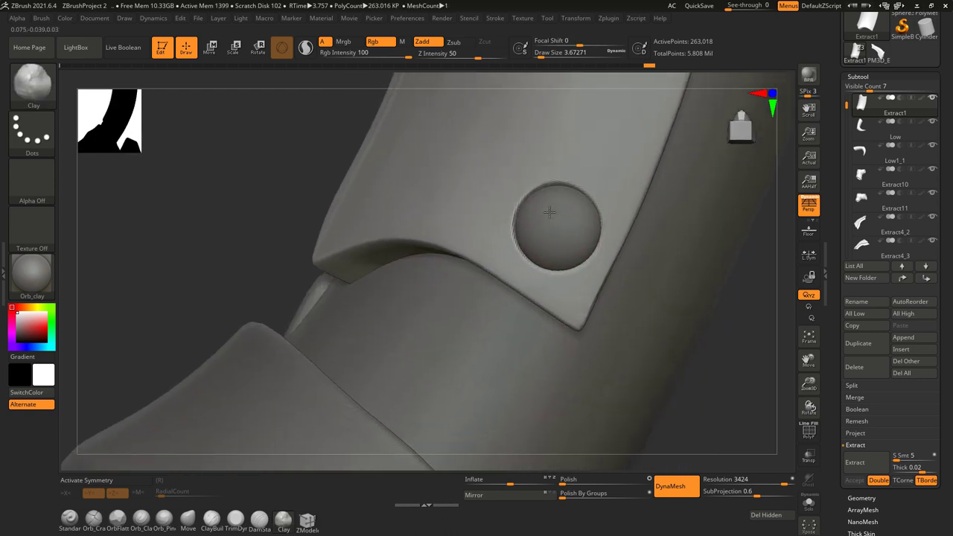
mouse_move(583, 259)
right_down()
mouse_move(613, 300)
mouse_move(496, 278)
mouse_move(506, 261)
right_up()
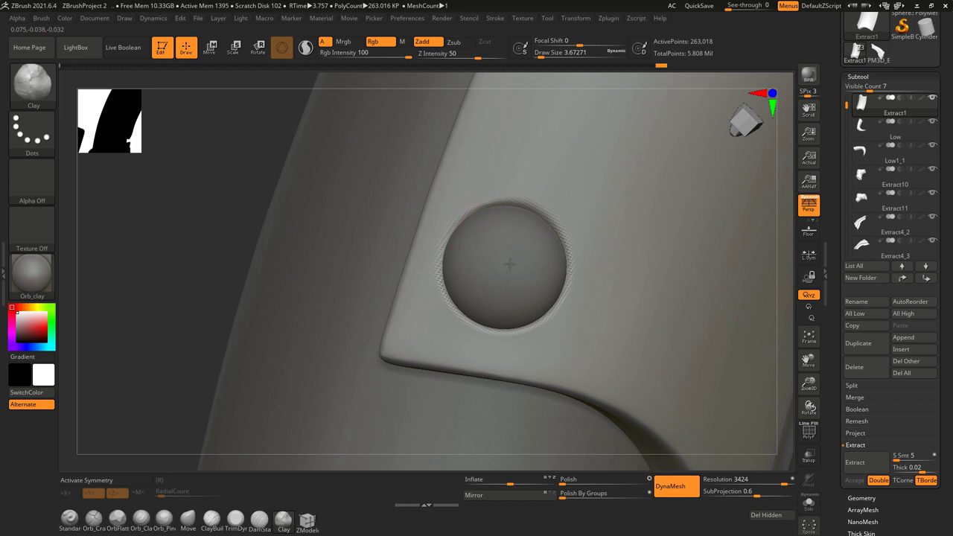
mouse_move(503, 295)
right_down()
mouse_move(585, 224)
mouse_move(573, 234)
right_up()
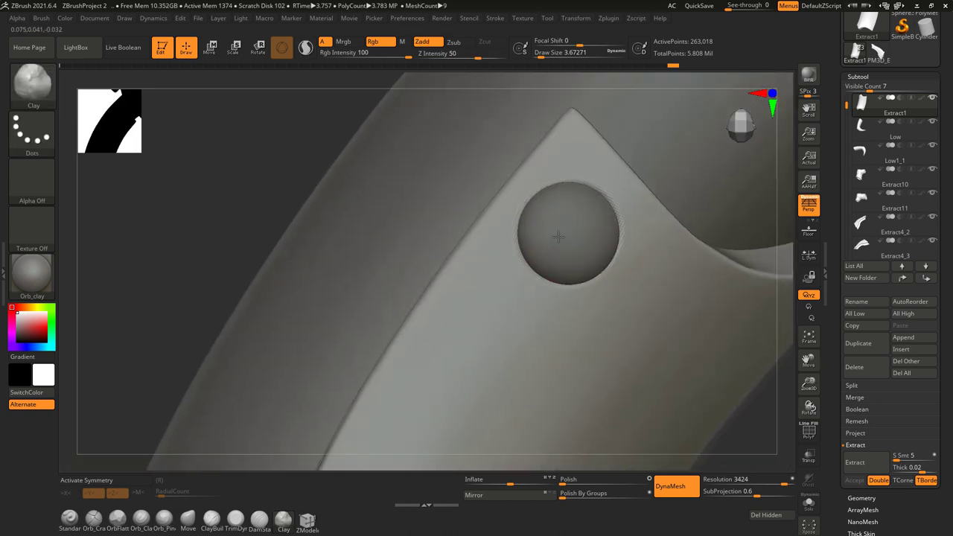
mouse_move(566, 204)
right_down()
mouse_move(521, 246)
mouse_move(589, 313)
mouse_move(448, 315)
right_up()
alt+click(584, 302)
key(w)
Step: Select the other sphere rivets in turn and check their placement on the plate
right_drag(605, 223, 588, 295)
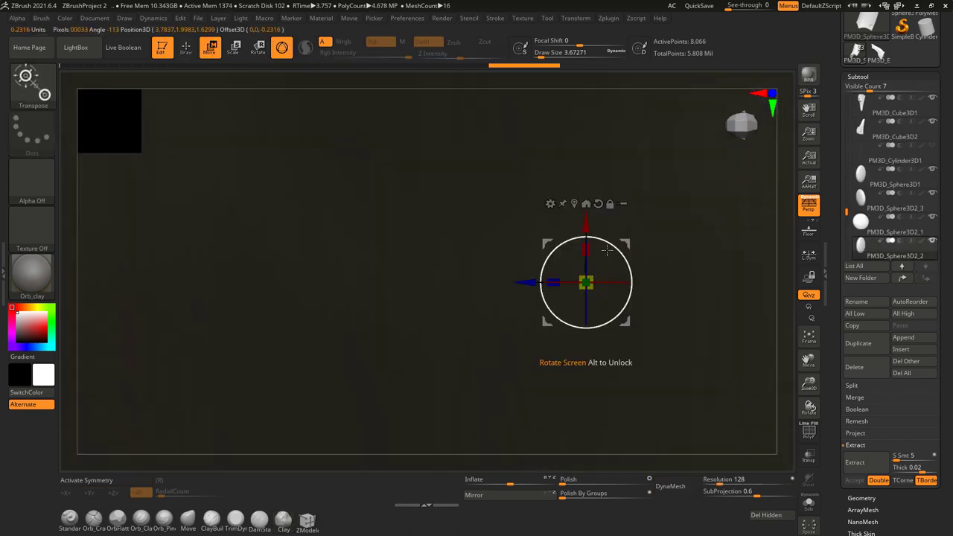
mouse_move(581, 360)
right_down()
mouse_move(566, 355)
mouse_move(560, 377)
mouse_move(628, 364)
mouse_move(574, 373)
mouse_move(579, 174)
mouse_move(558, 341)
mouse_move(623, 354)
mouse_move(598, 301)
right_up()
mouse_move(512, 245)
right_down()
mouse_move(517, 240)
mouse_move(525, 260)
mouse_move(540, 337)
mouse_move(561, 224)
right_up()
alt+click(540, 337)
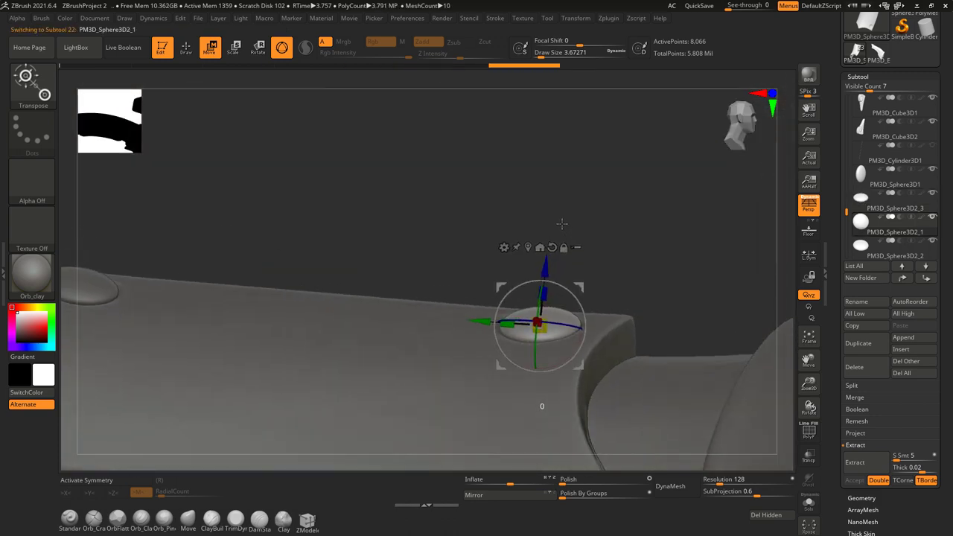
mouse_move(582, 279)
right_down()
mouse_move(564, 213)
mouse_move(532, 412)
mouse_move(512, 262)
right_up()
alt+click(513, 262)
mouse_move(522, 230)
right_down()
mouse_move(536, 275)
mouse_move(568, 317)
mouse_move(551, 298)
mouse_move(537, 398)
mouse_move(575, 270)
mouse_move(655, 200)
mouse_move(620, 324)
mouse_move(590, 284)
right_up()
Step: Switch to the Clay brush with B-C-L
key(b)
key(c)
key(l)
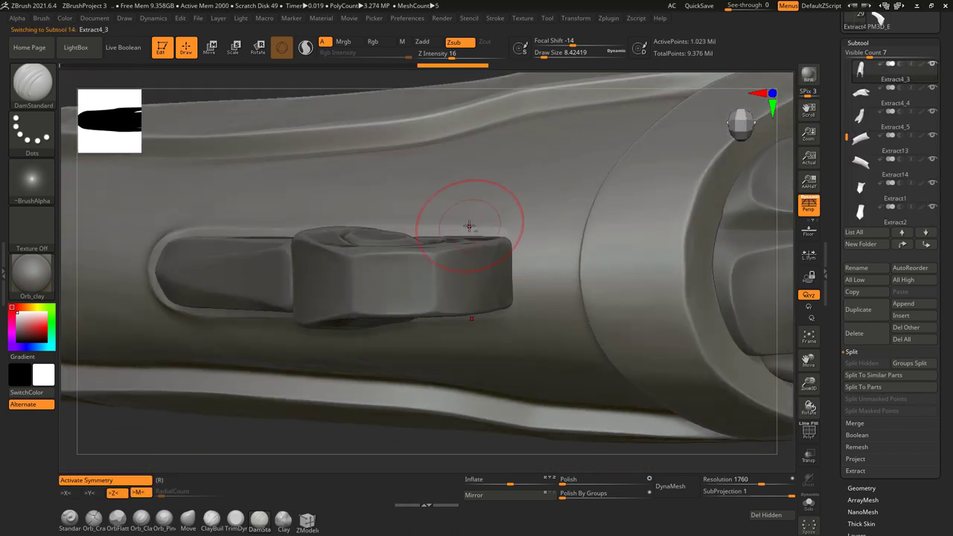
Step: Change the LazyMouse LazyStep value and view the slotted part
click(495, 18)
key(Return)
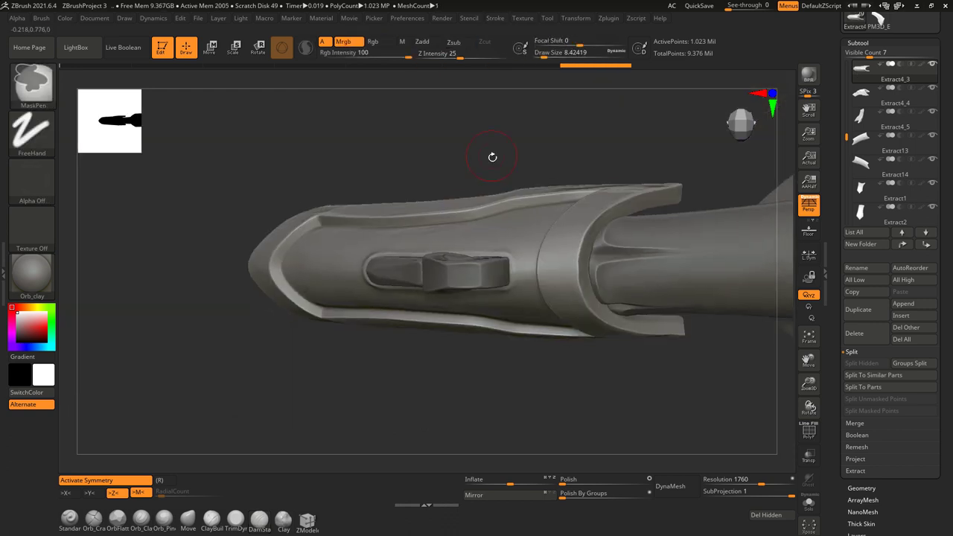
right_drag(493, 156, 528, 123)
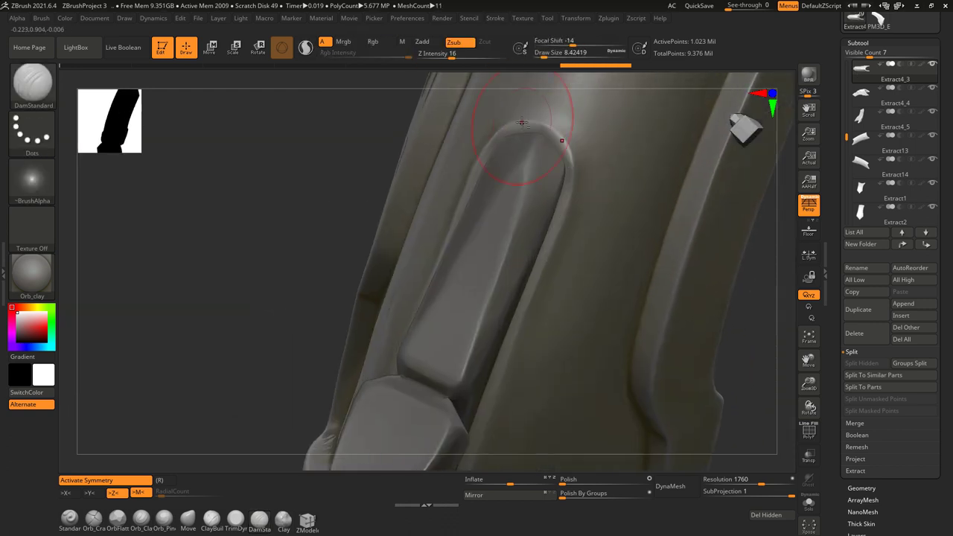
mouse_move(483, 421)
right_down()
mouse_move(493, 160)
mouse_move(522, 200)
right_up()
mouse_move(471, 414)
right_down()
mouse_move(469, 213)
mouse_move(496, 198)
mouse_move(528, 143)
mouse_move(494, 320)
mouse_move(500, 298)
mouse_move(477, 269)
mouse_move(418, 374)
mouse_move(688, 340)
mouse_move(700, 324)
mouse_move(517, 381)
mouse_move(489, 244)
mouse_move(566, 246)
mouse_move(721, 283)
right_up()
Step: Isolate the lever piece with Solo to inspect its slot, then show all pieces again
click(862, 488)
click(809, 504)
right_drag(671, 298, 542, 149)
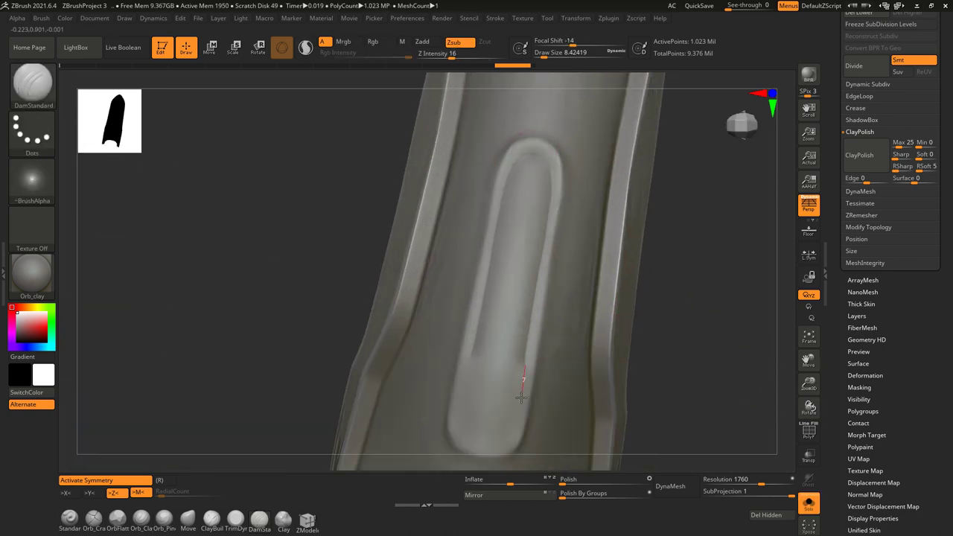
right_drag(457, 443, 675, 249)
click(809, 503)
right_drag(730, 350, 532, 216)
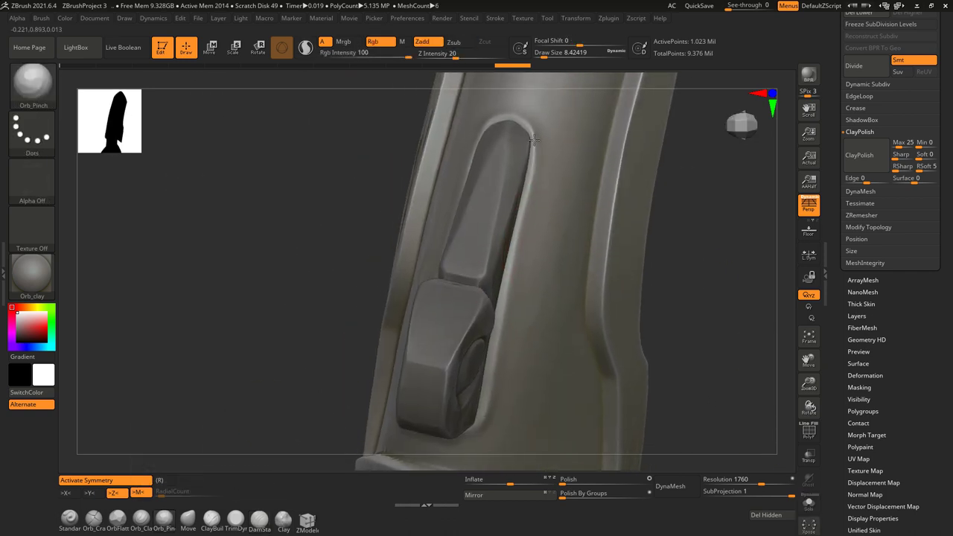
mouse_move(509, 254)
right_down()
mouse_move(447, 372)
mouse_move(517, 266)
mouse_move(469, 380)
mouse_move(404, 273)
mouse_move(447, 224)
mouse_move(479, 326)
right_up()
mouse_move(447, 245)
right_down()
mouse_move(477, 223)
mouse_move(454, 238)
mouse_move(465, 211)
mouse_move(450, 354)
right_up()
Step: Switch to the Move brush with B-M-V and zoom onto the blade section
key(b)
key(m)
key(v)
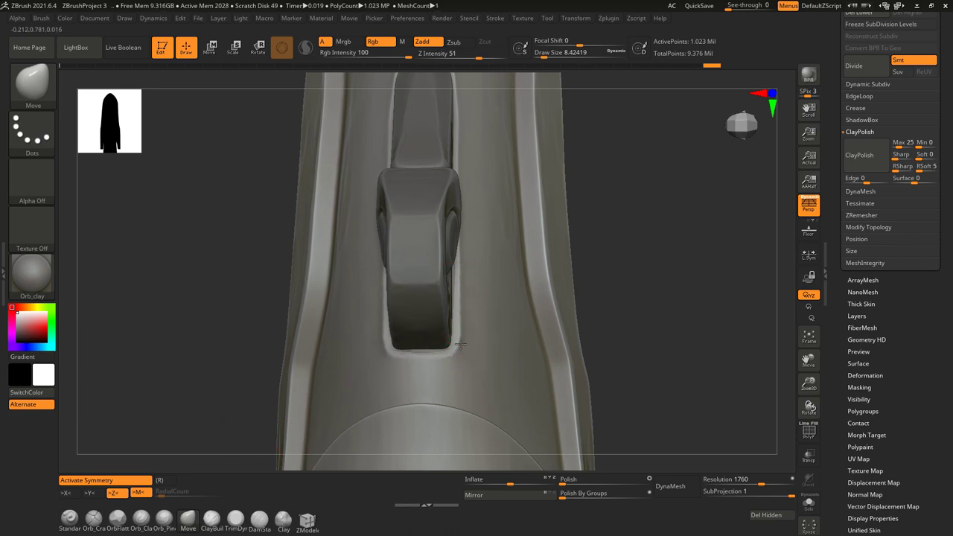
mouse_move(457, 270)
right_down()
mouse_move(447, 246)
mouse_move(477, 223)
mouse_move(535, 265)
mouse_move(222, 445)
right_up()
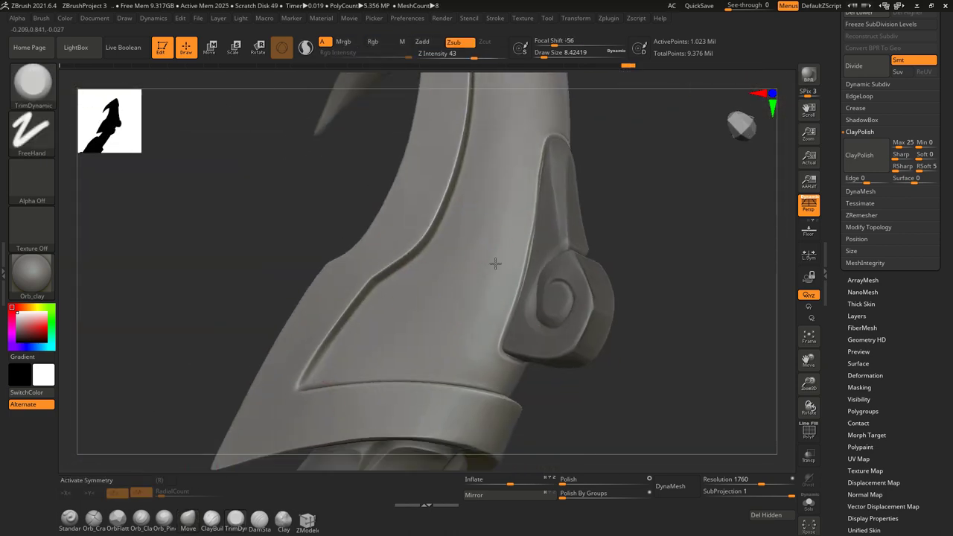
Step: Delete the Extract4_2 wrap piece from the subtools
right_drag(463, 360, 538, 249)
mouse_move(494, 313)
right_down()
mouse_move(480, 256)
mouse_move(276, 272)
right_up()
alt+click(277, 273)
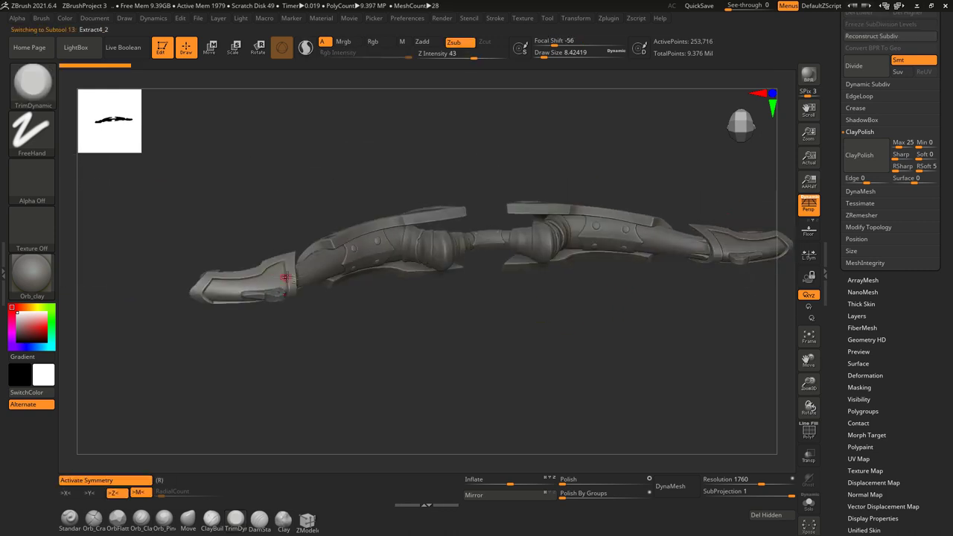
scroll(887, 358, up, 5)
click(871, 442)
mouse_move(549, 222)
right_down()
mouse_move(613, 255)
mouse_move(441, 328)
mouse_move(571, 293)
mouse_move(571, 208)
mouse_move(587, 249)
right_up()
key(w)
click(858, 146)
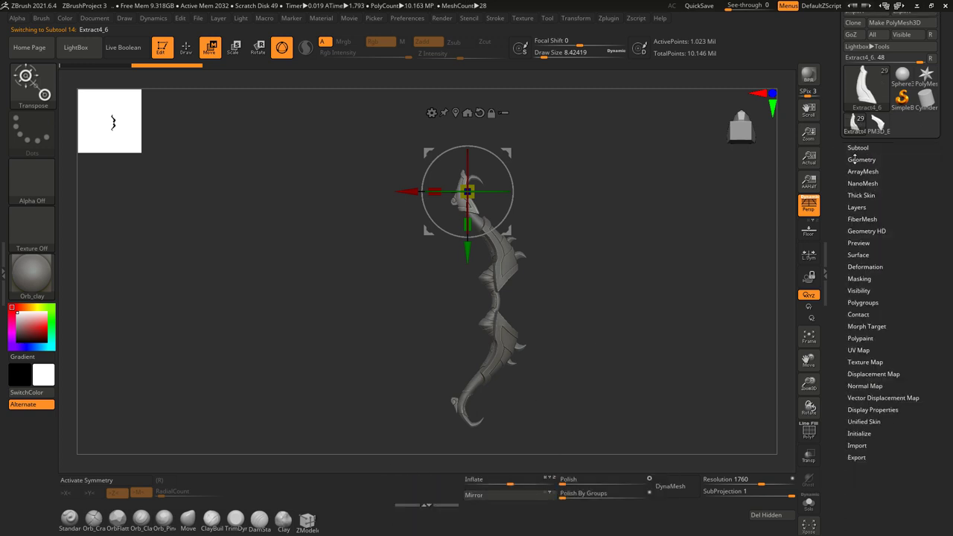
Step: Look over the more detailed strung bow in ZBrushProject 10
click(862, 158)
mouse_move(603, 342)
right_down()
mouse_move(601, 134)
mouse_move(533, 301)
mouse_move(571, 317)
right_up()
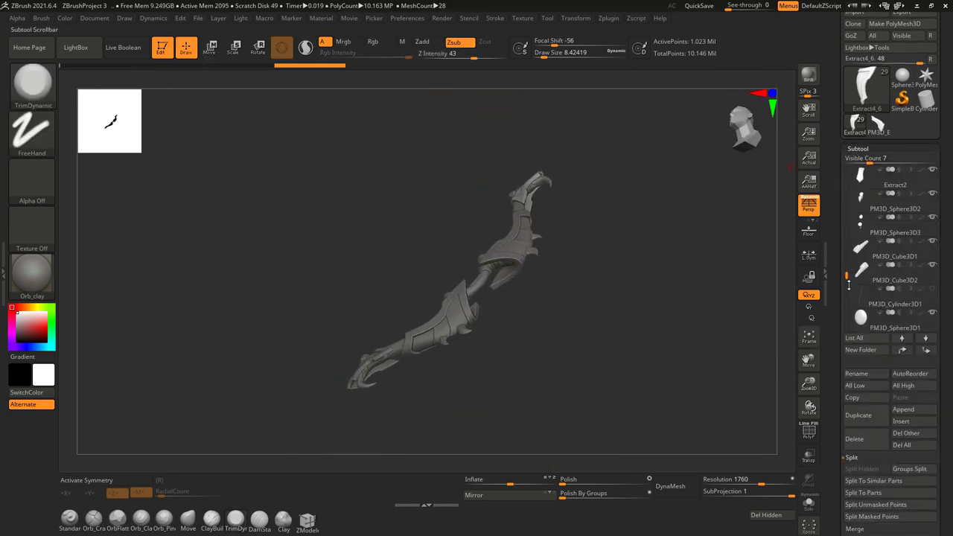
mouse_move(527, 296)
mouse_down()
mouse_move(457, 280)
mouse_move(503, 334)
mouse_move(632, 279)
mouse_move(619, 262)
mouse_up()
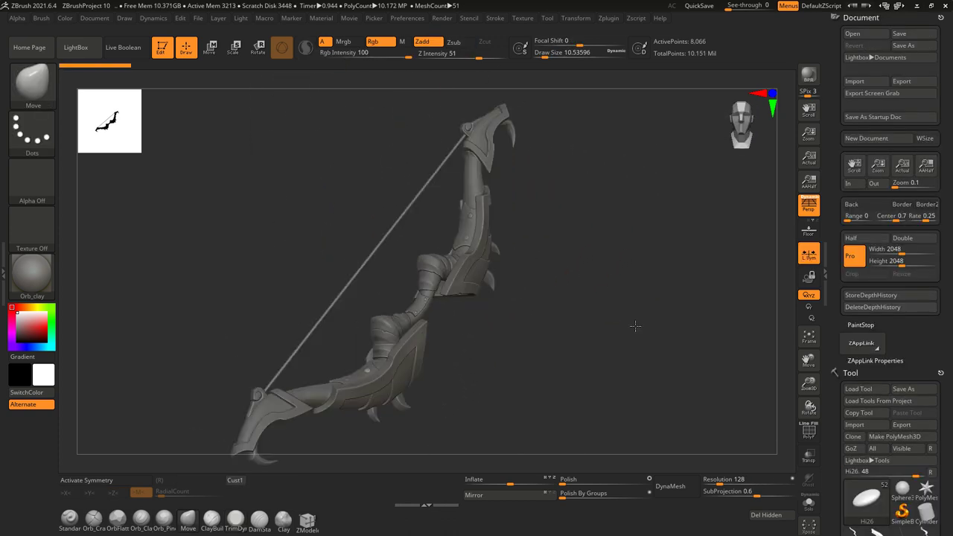
drag(635, 325, 460, 301)
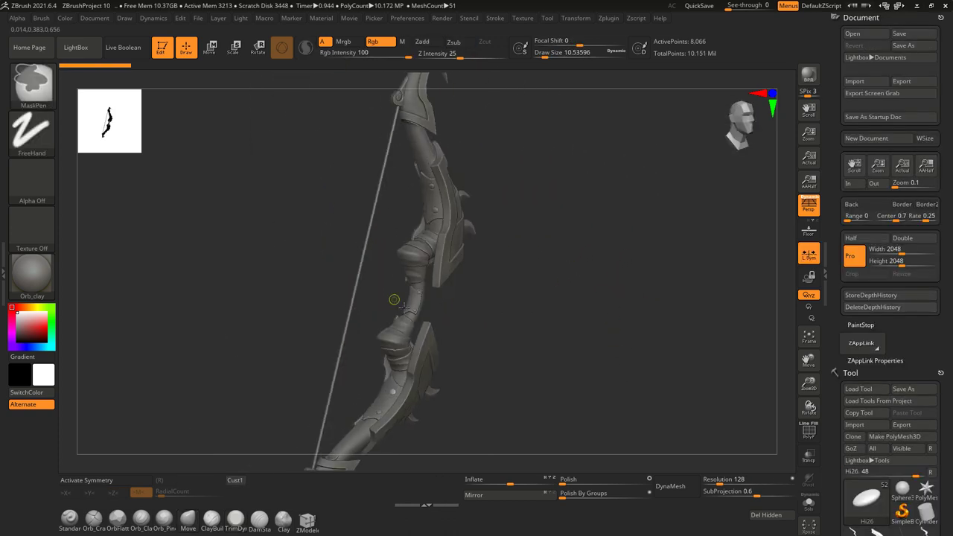
Step: Select the Hi12 cuff plate and frame it up close
alt+click(468, 311)
key(f)
drag(572, 287, 477, 333)
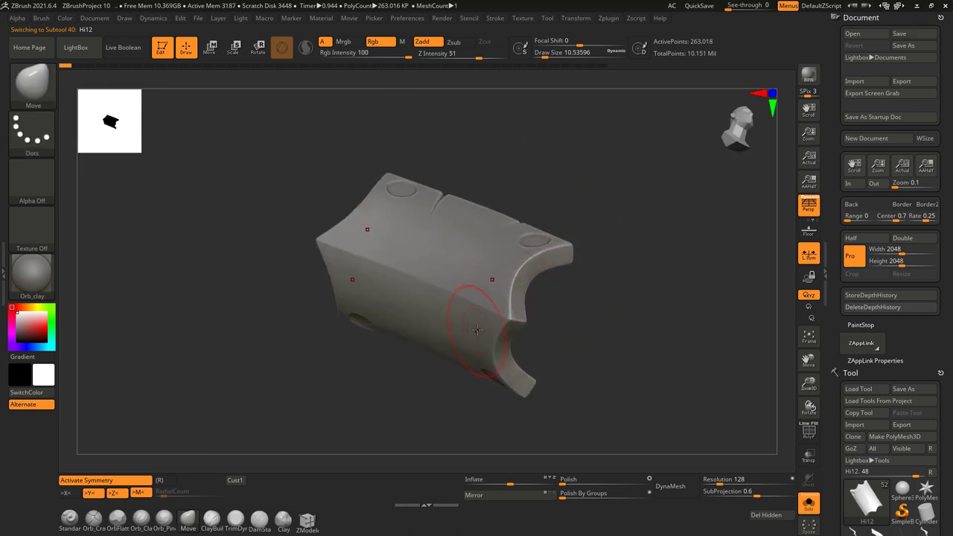
mouse_move(701, 233)
mouse_down()
mouse_move(511, 234)
mouse_move(519, 259)
mouse_up()
click(521, 275)
Step: Bevel Hi12's edges and cut rim notches with TrimDynamic, then turn off Y symmetry
click(237, 519)
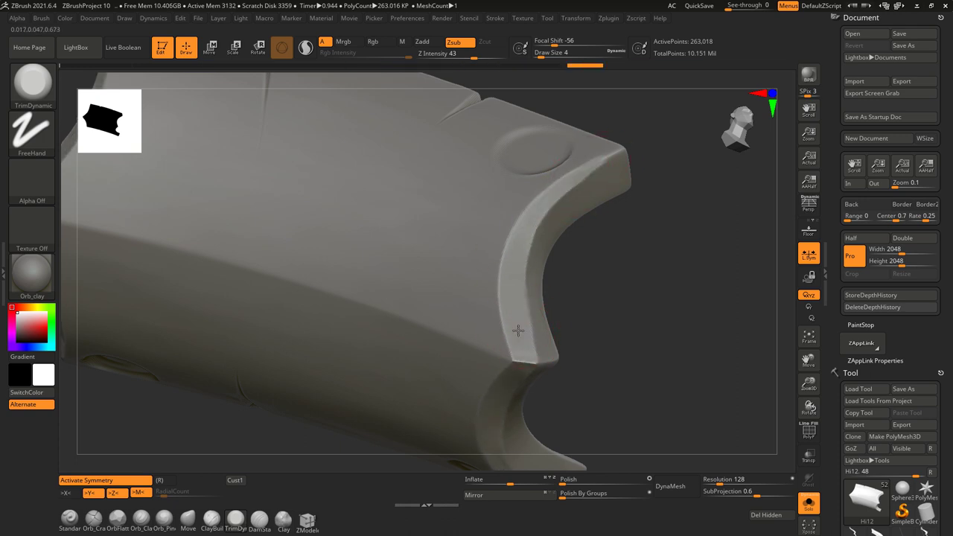
mouse_move(529, 242)
mouse_down()
mouse_move(558, 260)
mouse_move(568, 179)
mouse_up()
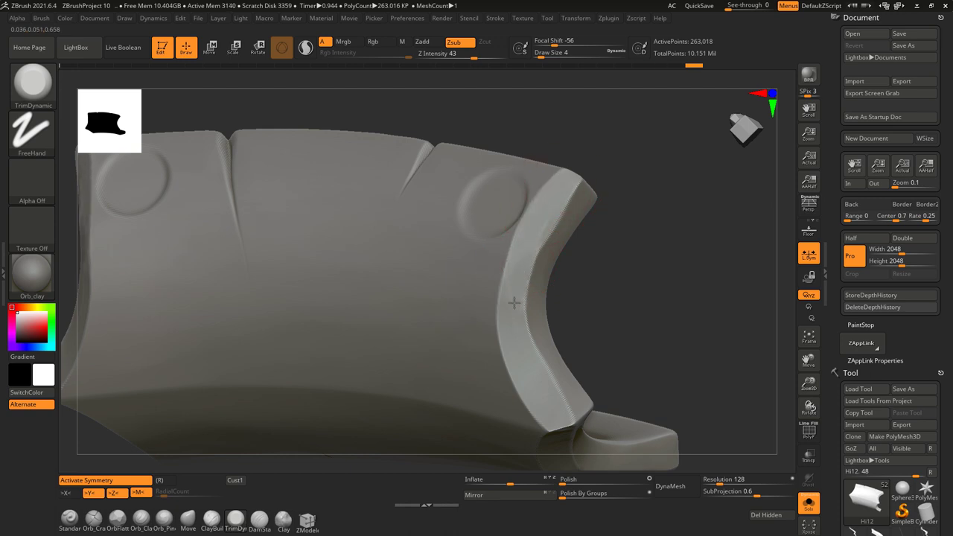
drag(514, 262, 537, 225)
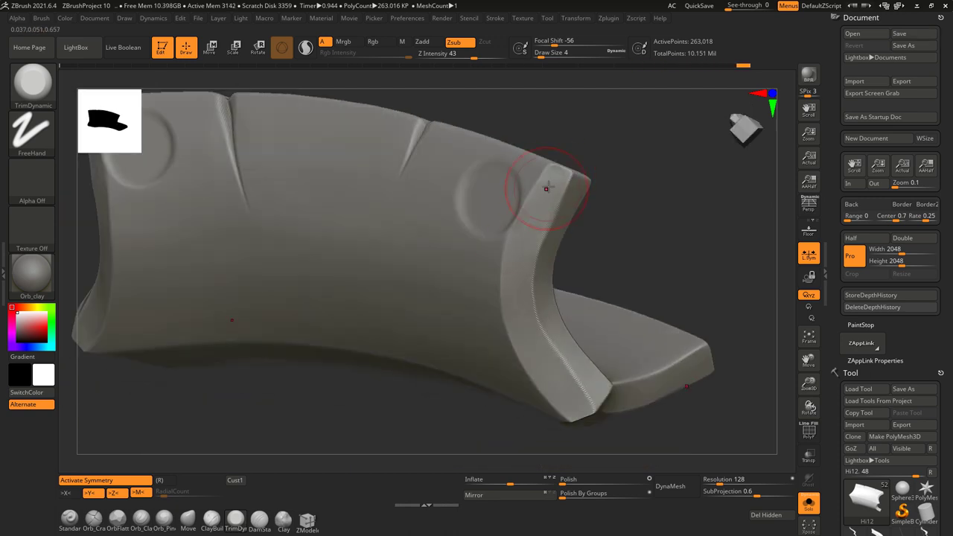
mouse_move(517, 288)
mouse_down()
mouse_move(502, 283)
mouse_move(505, 220)
mouse_up()
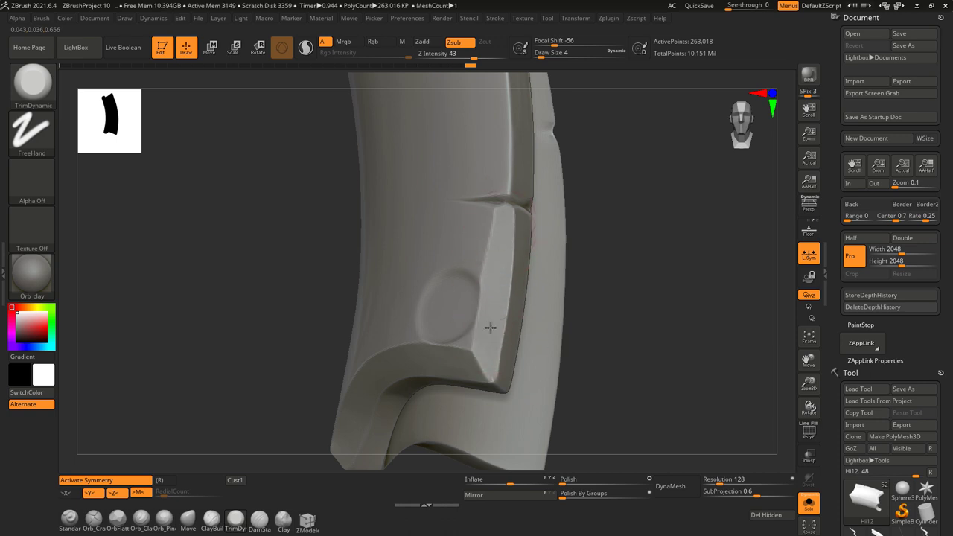
mouse_move(489, 336)
mouse_down()
mouse_move(583, 347)
mouse_move(593, 300)
mouse_up()
mouse_move(552, 102)
mouse_down()
mouse_move(532, 319)
mouse_move(494, 436)
mouse_move(459, 231)
mouse_up()
mouse_move(472, 312)
mouse_down()
mouse_move(472, 196)
mouse_move(505, 368)
mouse_up()
drag(482, 327, 506, 368)
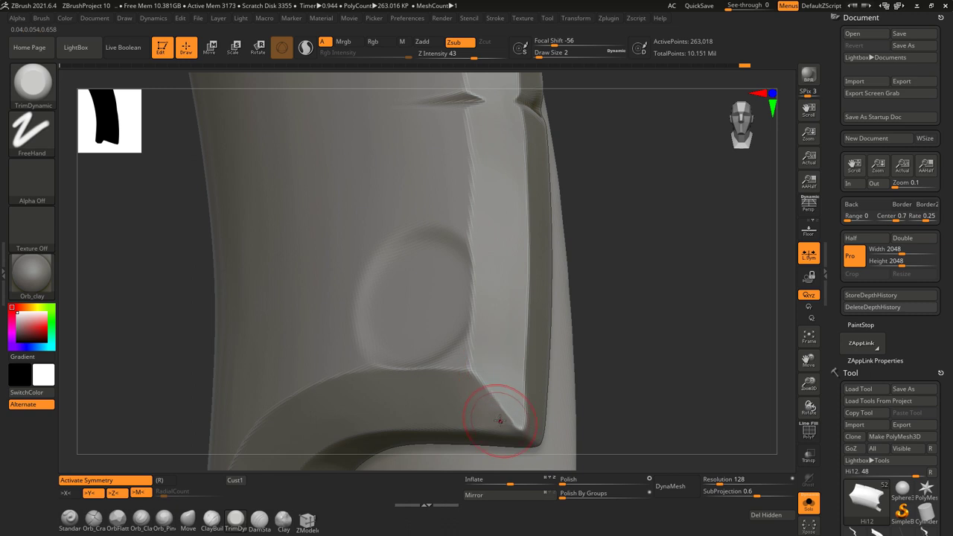
mouse_move(521, 362)
mouse_down()
mouse_move(522, 228)
mouse_move(439, 252)
mouse_move(486, 251)
mouse_move(482, 282)
mouse_up()
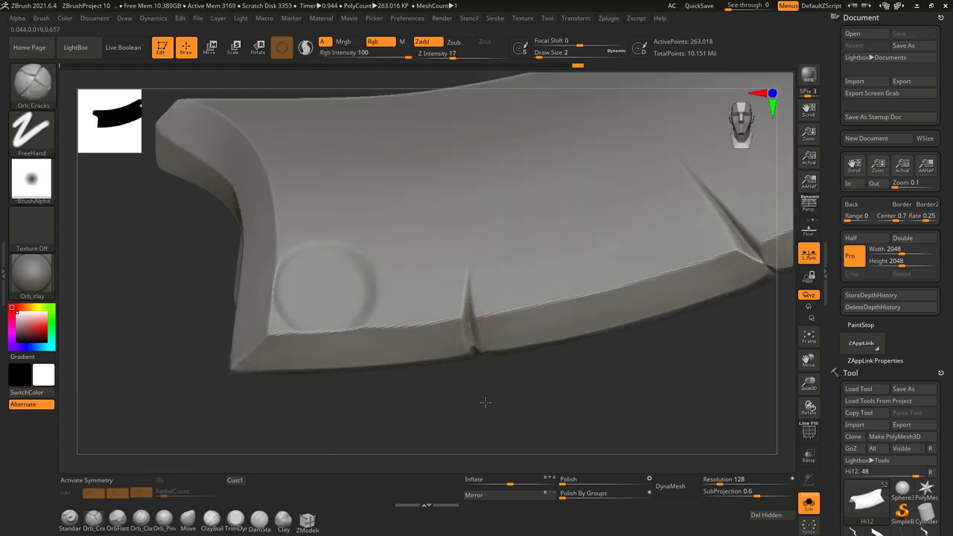
drag(485, 402, 456, 289)
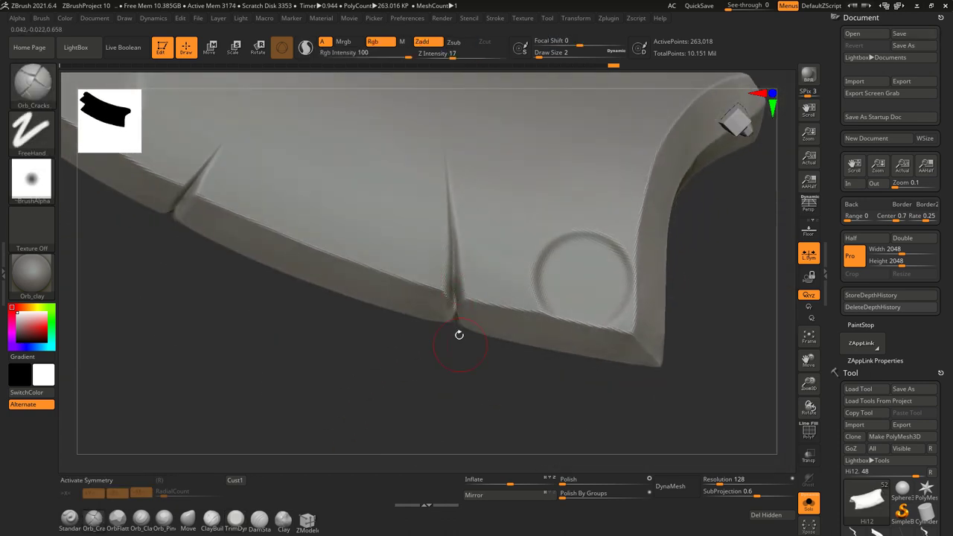
drag(459, 336, 458, 312)
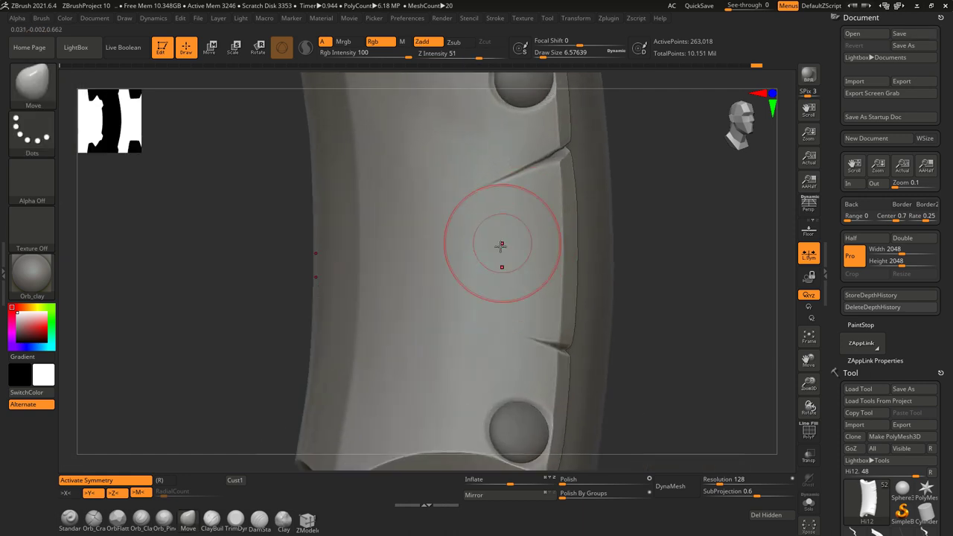
click(114, 494)
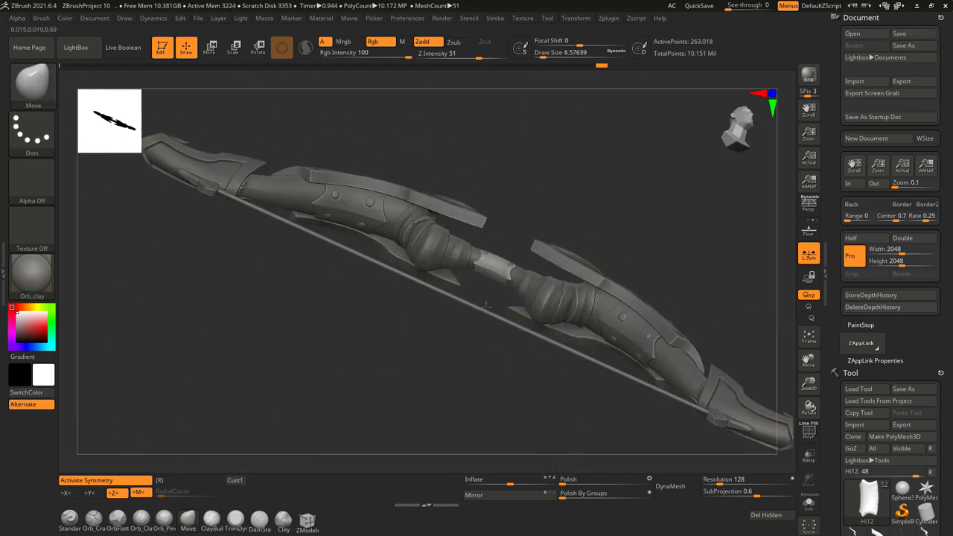
Step: Subdivide Hi28 once to about 199K points and trim its curved tip flat
alt+click(502, 251)
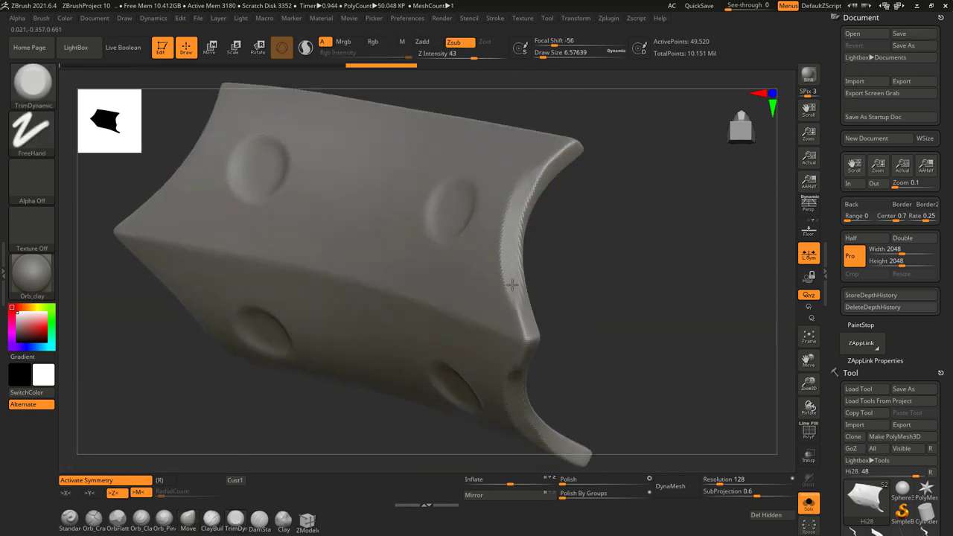
key(ctrl+d)
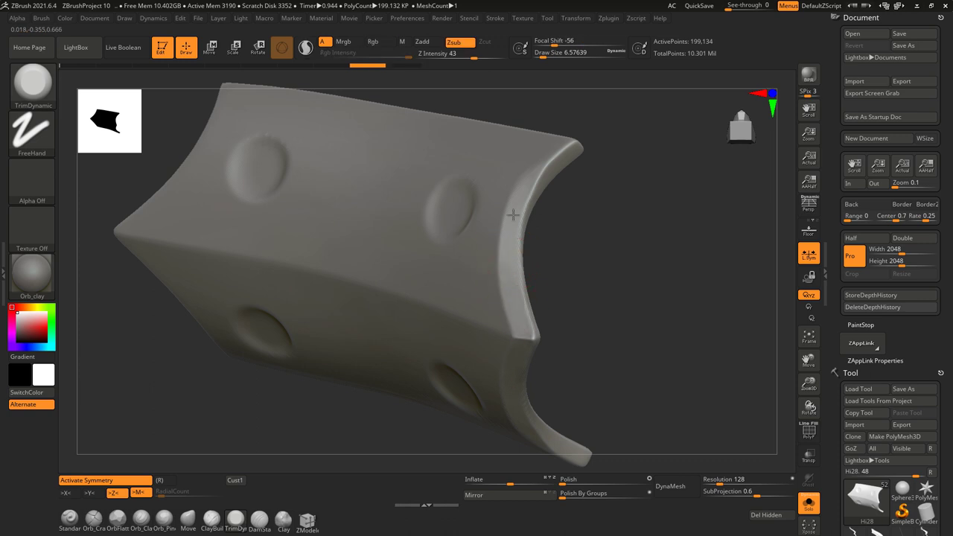
mouse_move(524, 328)
right_down()
mouse_move(556, 241)
mouse_move(517, 186)
right_up()
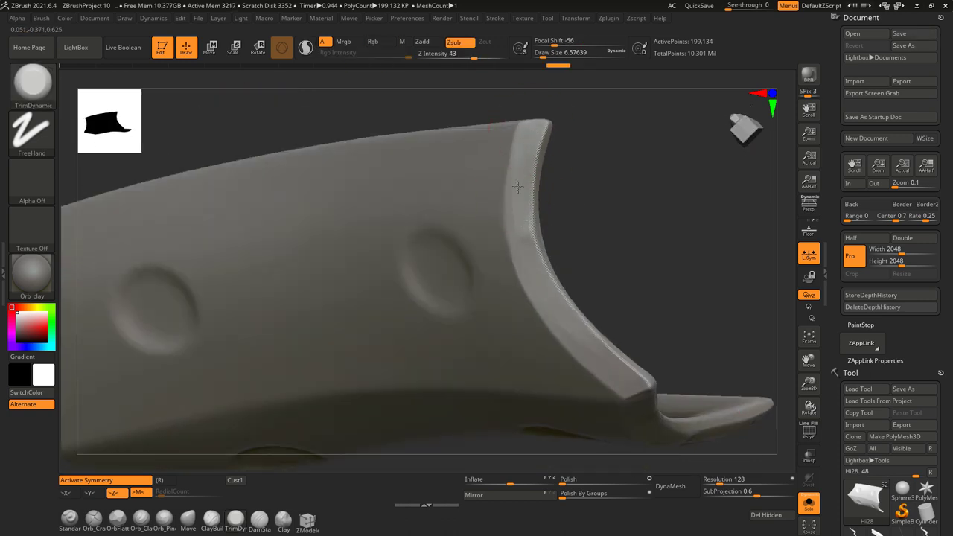
right_drag(520, 229, 447, 351)
mouse_move(437, 237)
right_down()
mouse_move(547, 209)
mouse_move(415, 304)
mouse_move(632, 348)
mouse_move(753, 387)
mouse_move(616, 288)
mouse_move(562, 180)
right_up()
alt+drag(562, 180, 570, 169)
mouse_move(497, 284)
right_down()
mouse_move(494, 213)
mouse_move(526, 156)
mouse_move(502, 199)
right_up()
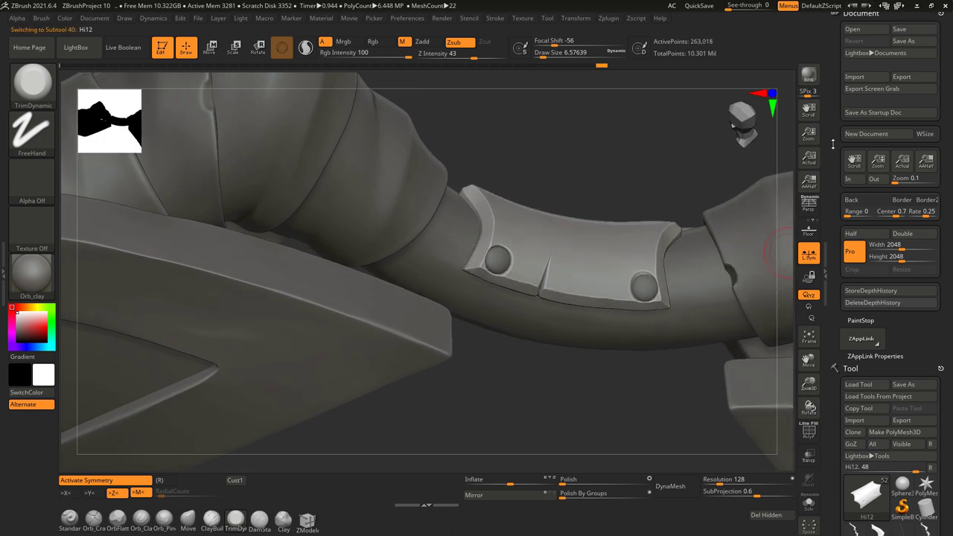
Step: Find Hi44 in the subtool list and delete it
scroll(833, 144, down, 5)
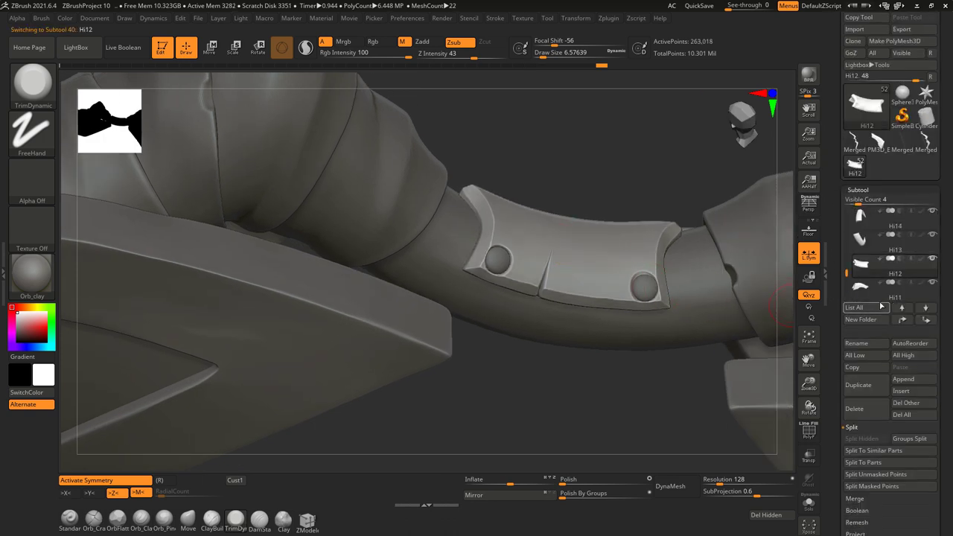
drag(859, 201, 875, 200)
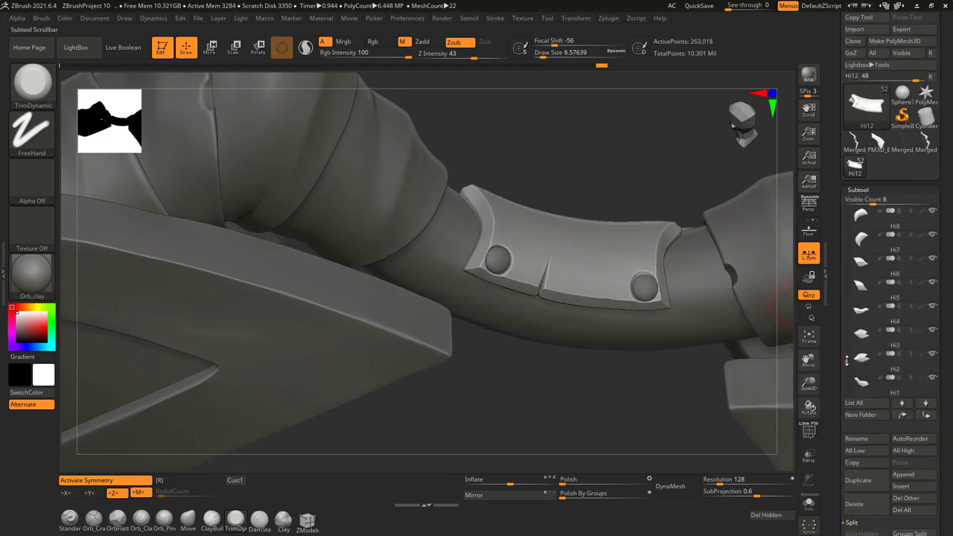
alt+click(637, 280)
right_drag(581, 235, 671, 163)
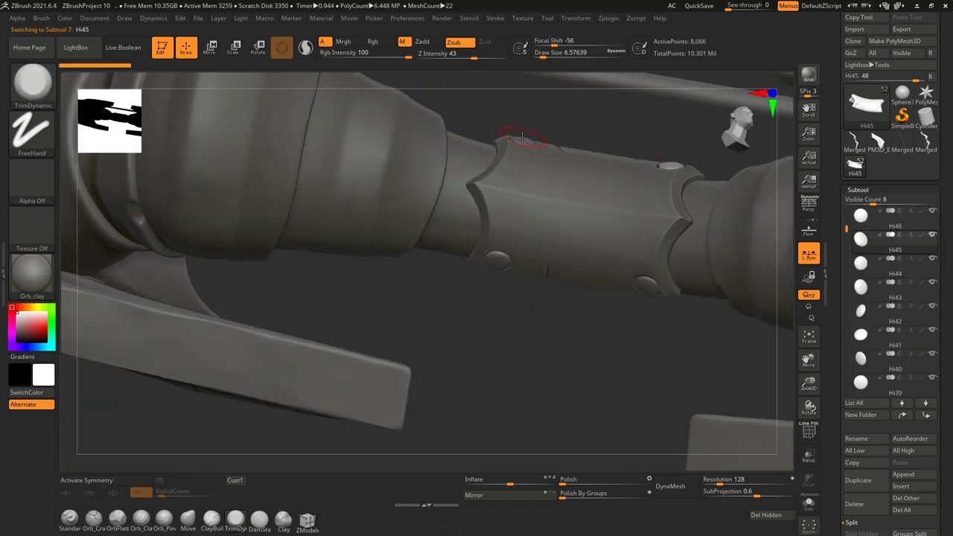
click(861, 218)
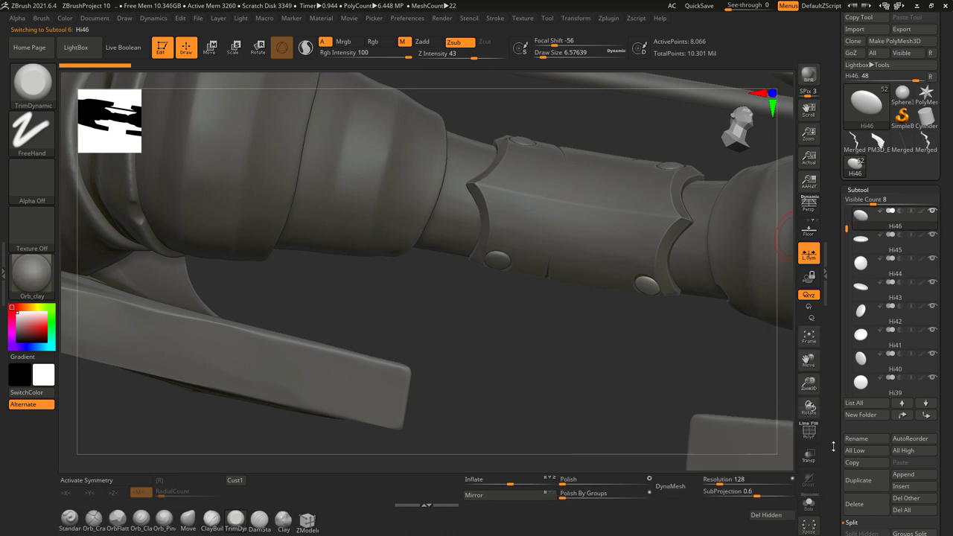
click(851, 522)
click(861, 471)
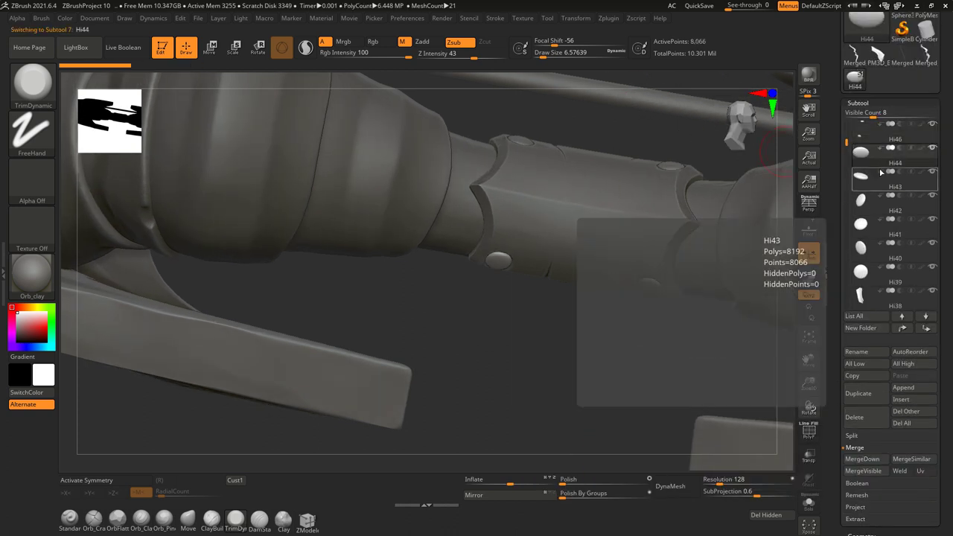
click(775, 479)
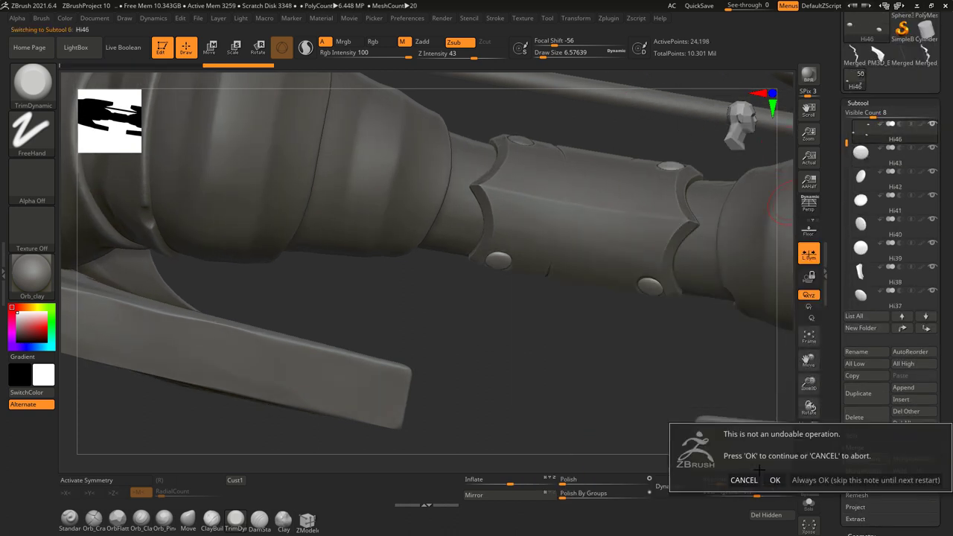
Step: Drag the Hi12 armor plate to the top of the subtool list
alt+click(590, 282)
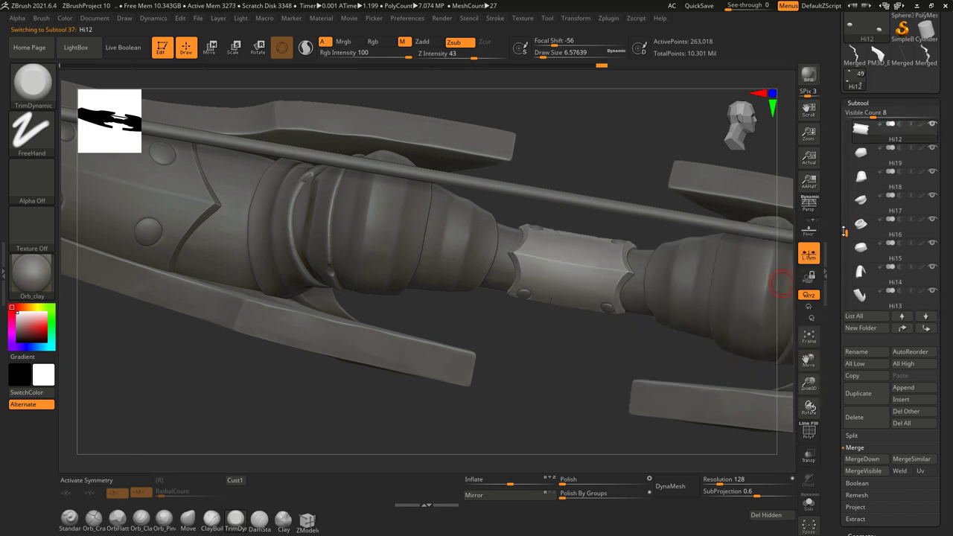
drag(849, 211, 848, 190)
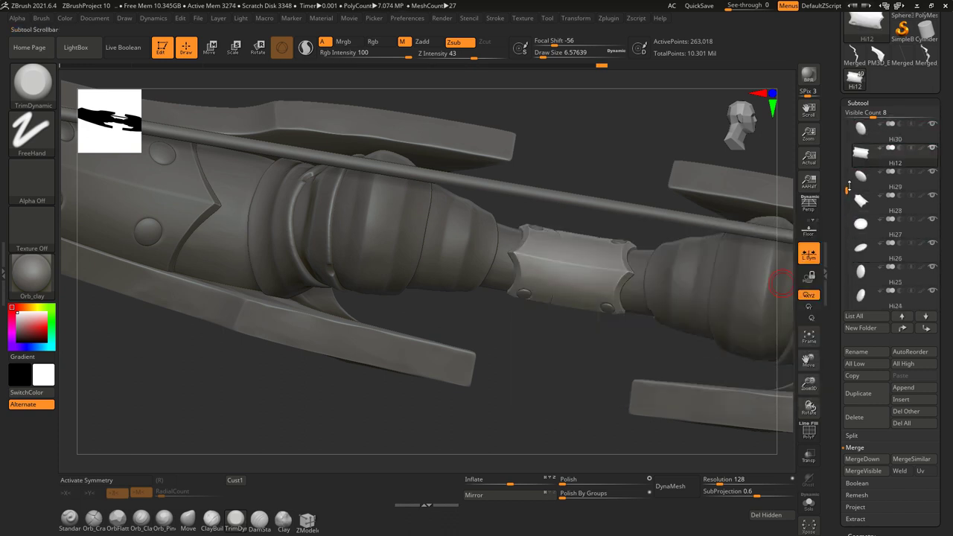
drag(876, 255, 861, 149)
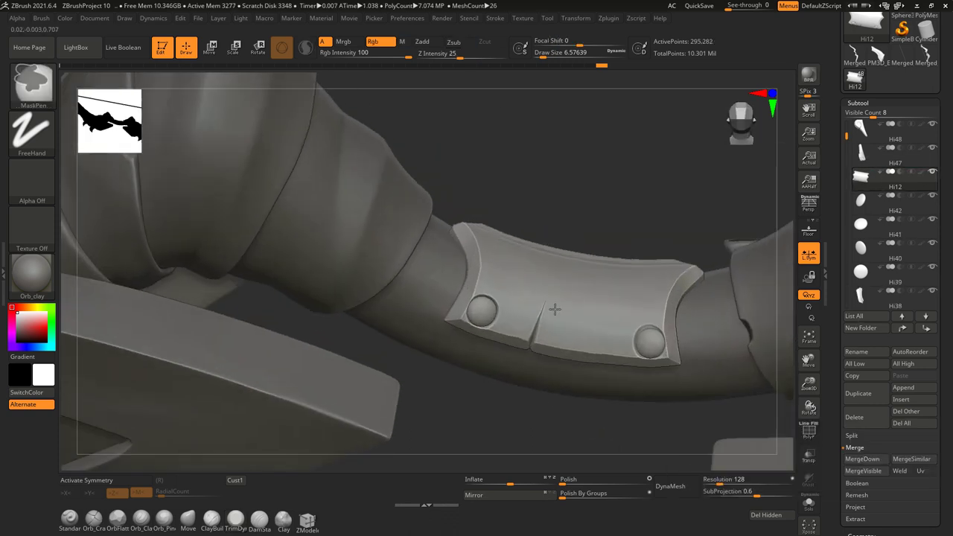
Step: Orbit around the Hi12 curved plate and its rivets to inspect it
scroll(479, 266, up, 2)
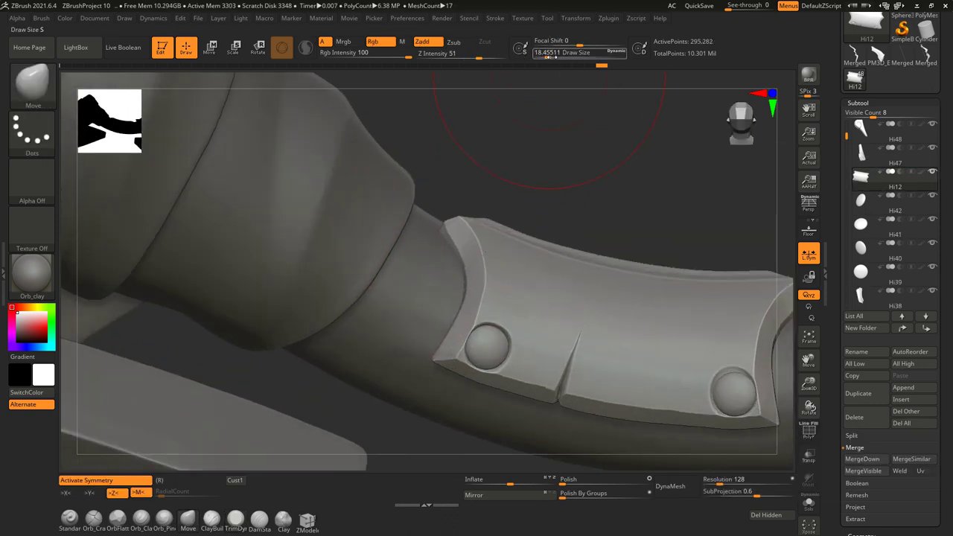
drag(465, 227, 510, 257)
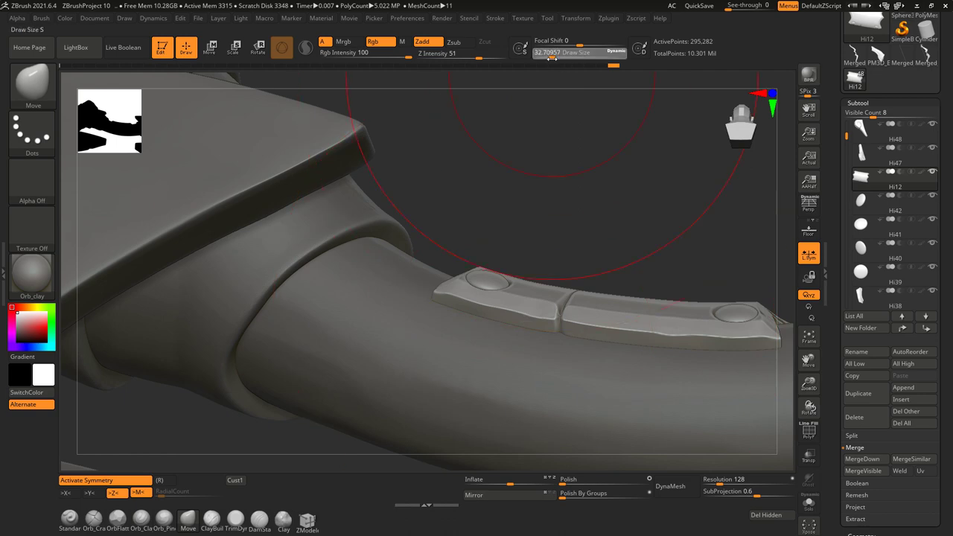
drag(494, 298, 496, 313)
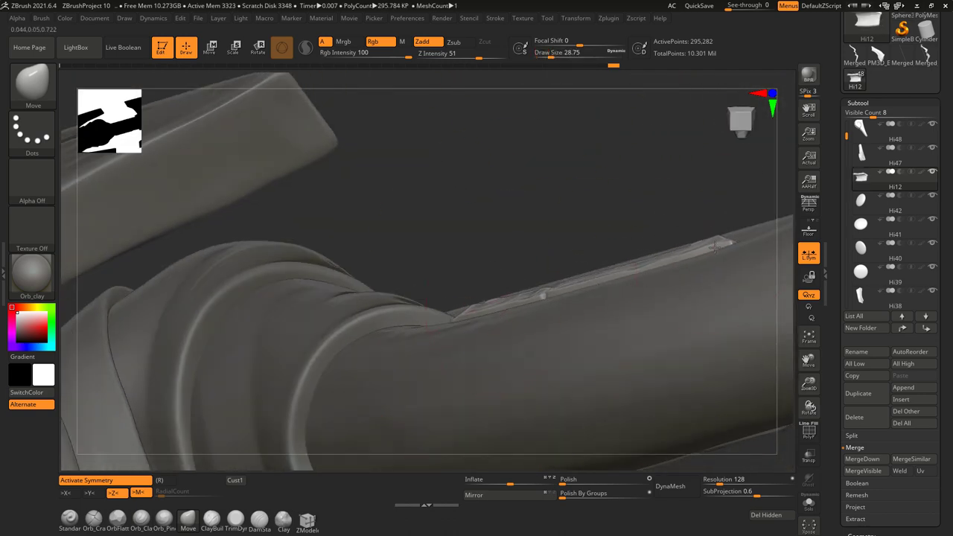
mouse_move(715, 248)
mouse_down()
mouse_move(619, 327)
mouse_move(483, 279)
mouse_move(617, 319)
mouse_move(553, 196)
mouse_move(598, 100)
mouse_move(589, 302)
mouse_move(644, 283)
mouse_up()
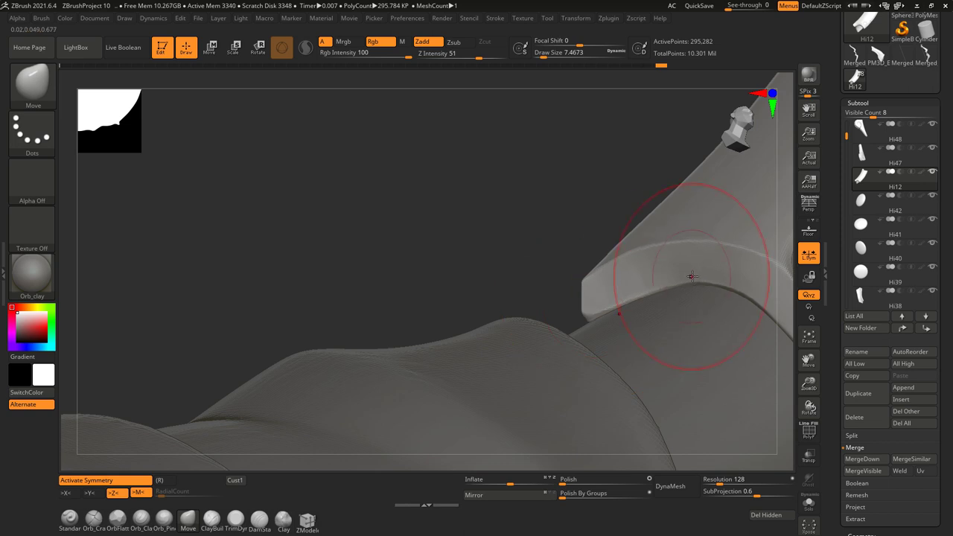
mouse_move(692, 274)
mouse_down()
mouse_move(694, 177)
mouse_move(566, 298)
mouse_up()
Step: Delete the Hi23 piece on the curved blade
alt+click(537, 335)
click(854, 417)
click(775, 441)
alt+drag(745, 417, 511, 187)
Step: Select the Hi28 and Hi29_01 limb pieces with the gizmo and check their geometry settings
key(w)
alt+click(675, 190)
mouse_move(674, 191)
mouse_down()
mouse_move(566, 245)
mouse_move(529, 225)
mouse_move(551, 230)
mouse_move(571, 215)
mouse_up()
alt+click(571, 216)
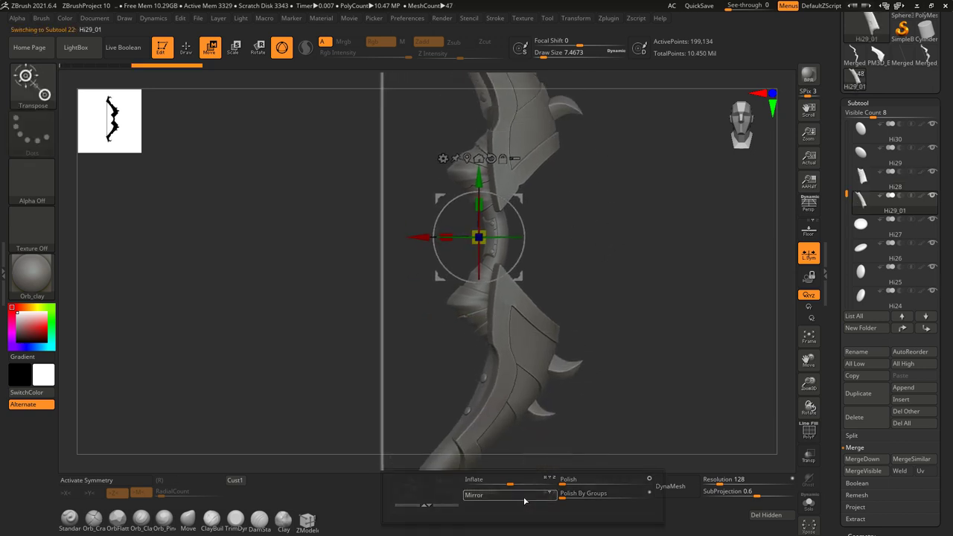
click(858, 103)
mouse_move(519, 488)
mouse_down()
mouse_move(623, 330)
mouse_move(484, 341)
mouse_move(546, 314)
mouse_move(477, 258)
mouse_move(456, 268)
mouse_move(478, 315)
mouse_move(521, 358)
mouse_up()
key(q)
Step: Isolate the Hi33 riveted plate in Solo and pick the TrimDynamic brush
alt+click(745, 447)
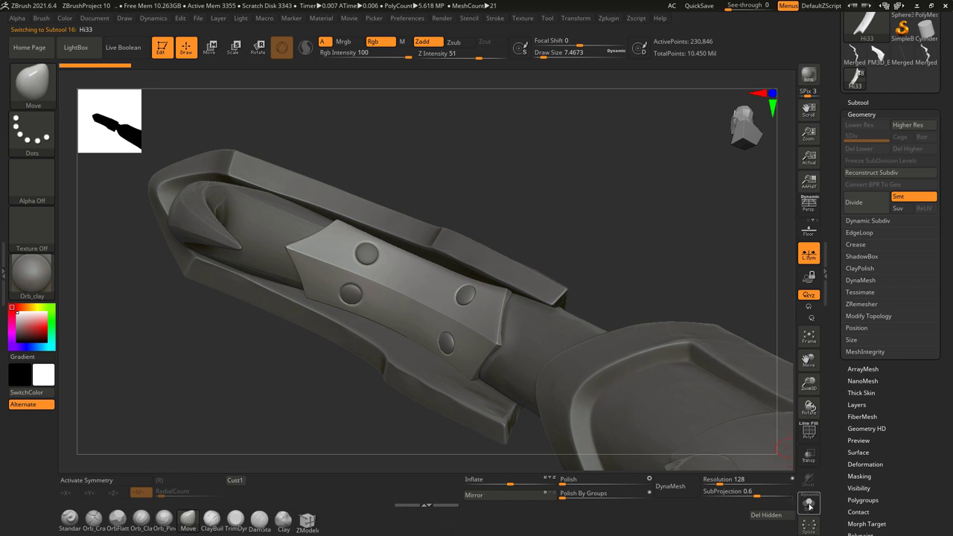
click(809, 503)
mouse_move(745, 417)
mouse_down()
mouse_move(539, 283)
mouse_move(358, 387)
mouse_move(564, 295)
mouse_move(522, 335)
mouse_up()
click(236, 519)
drag(298, 374, 128, 437)
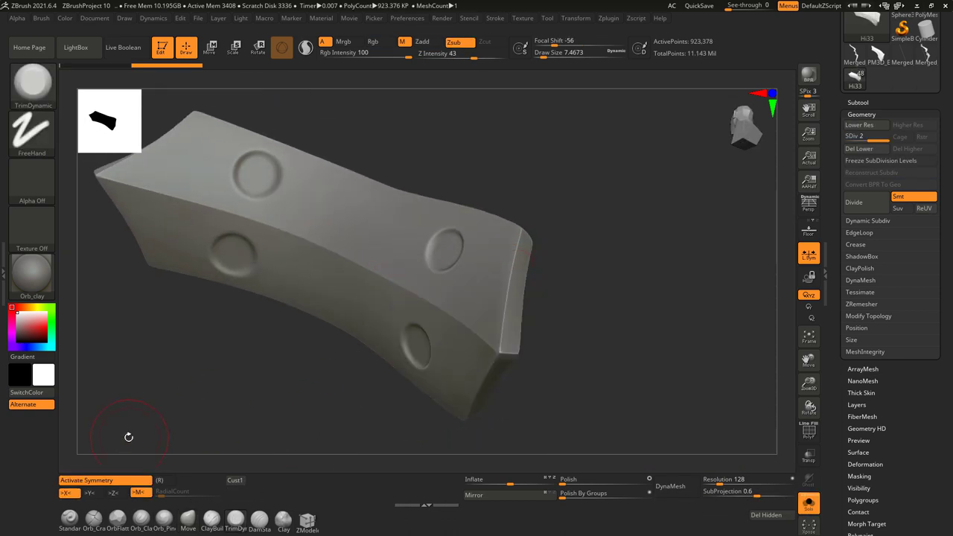
scroll(498, 277, up, 2)
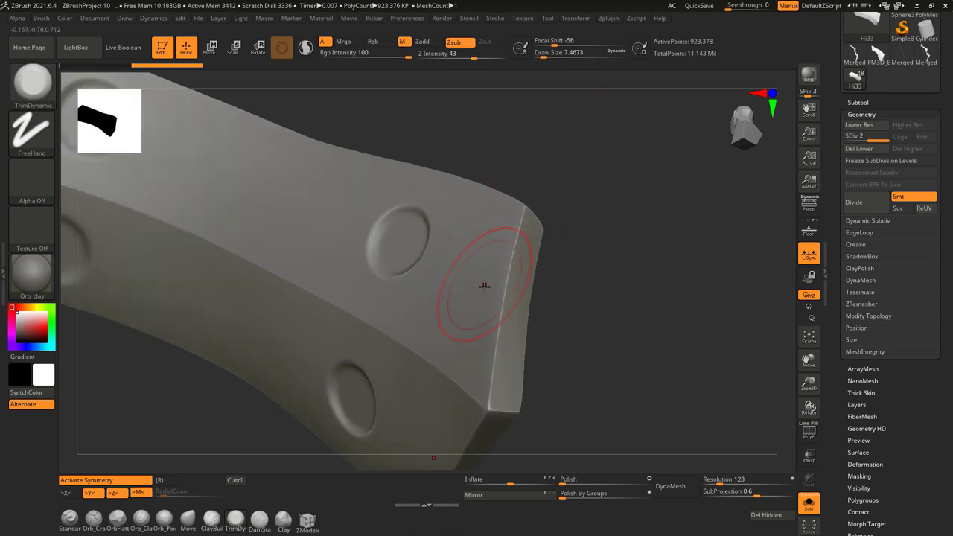
scroll(516, 245, up, 2)
Step: Trim the Hi33 plate's end edges, working around its rivet recess
drag(486, 407, 484, 278)
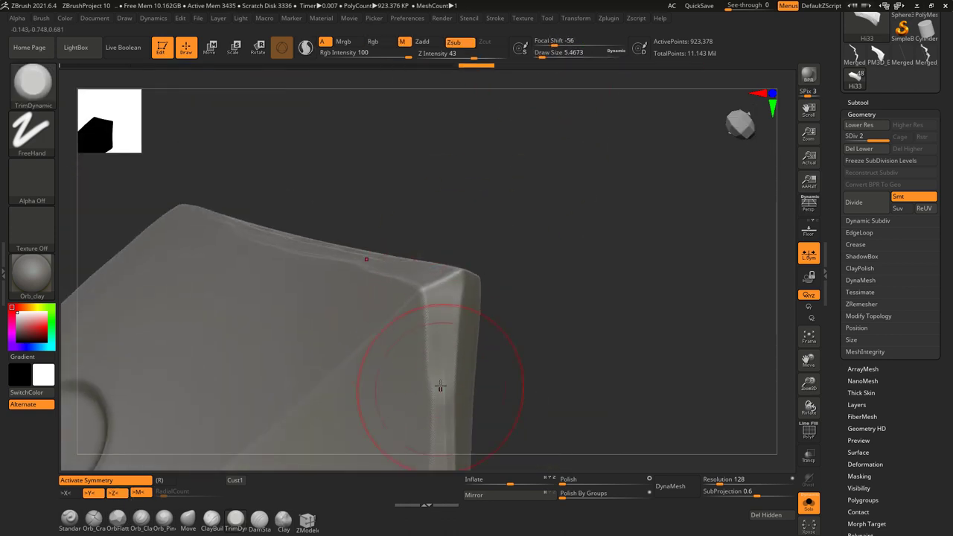
scroll(441, 363, up, 1)
scroll(453, 253, up, 1)
drag(452, 429, 458, 322)
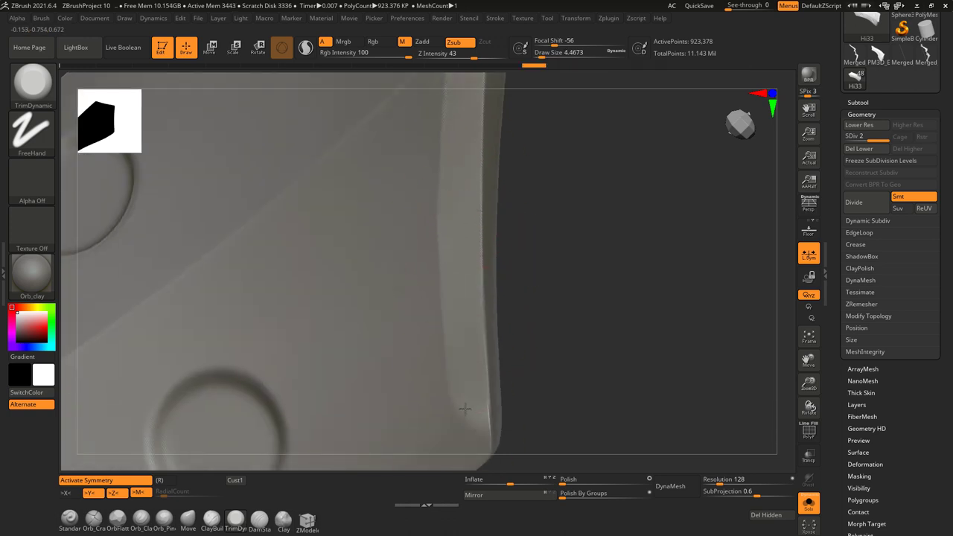
drag(463, 361, 461, 176)
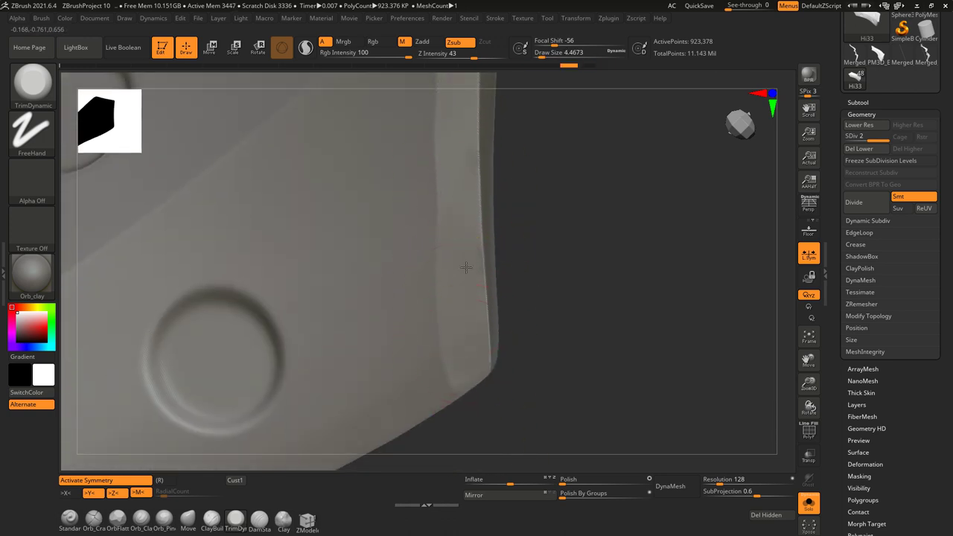
drag(463, 317, 447, 213)
Step: Toggle Solo off and on to check the trimmed plate against the surrounding pieces
click(809, 503)
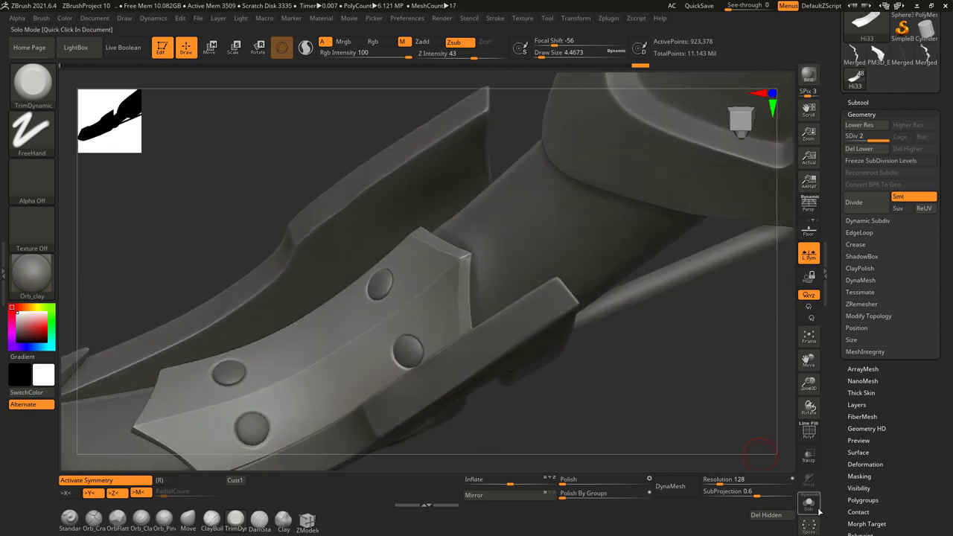
click(813, 508)
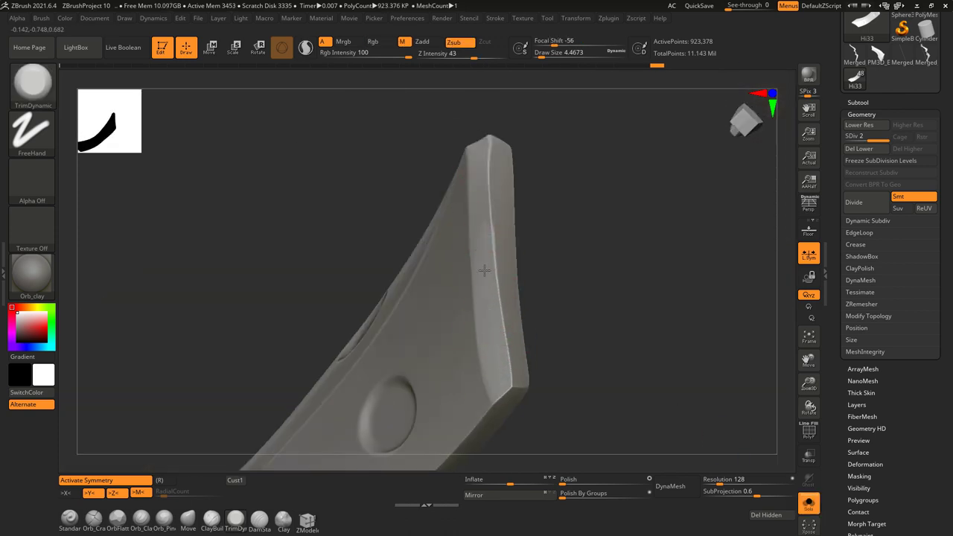
drag(484, 287, 488, 296)
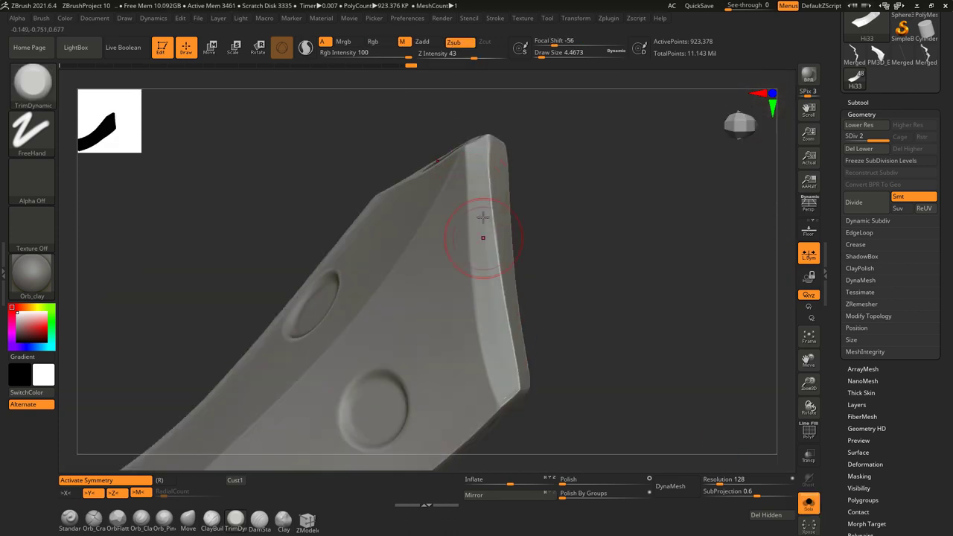
mouse_move(507, 383)
mouse_down()
mouse_move(588, 281)
mouse_move(569, 347)
mouse_move(558, 216)
mouse_move(568, 347)
mouse_move(570, 319)
mouse_move(521, 341)
mouse_move(596, 430)
mouse_move(538, 290)
mouse_up()
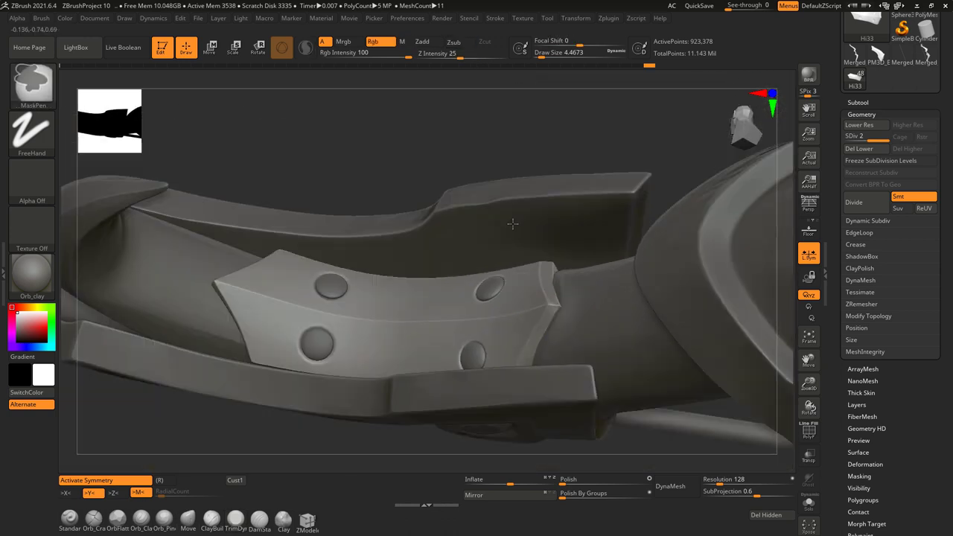
mouse_move(447, 246)
mouse_down()
mouse_move(504, 277)
mouse_move(498, 181)
mouse_up()
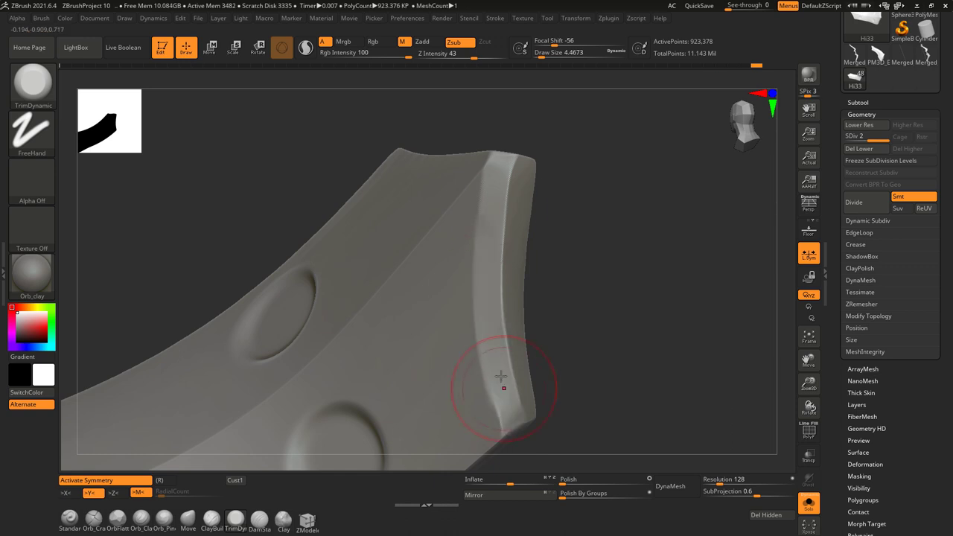
drag(499, 384, 490, 278)
click(810, 504)
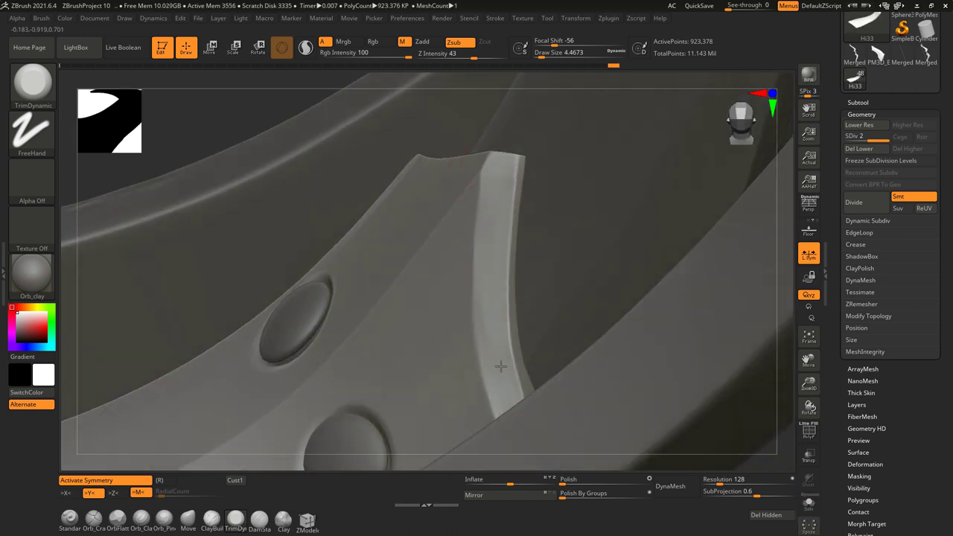
Step: Inspect the fin and its rivets from several angles with the whole bow shown
right_drag(493, 237, 547, 187)
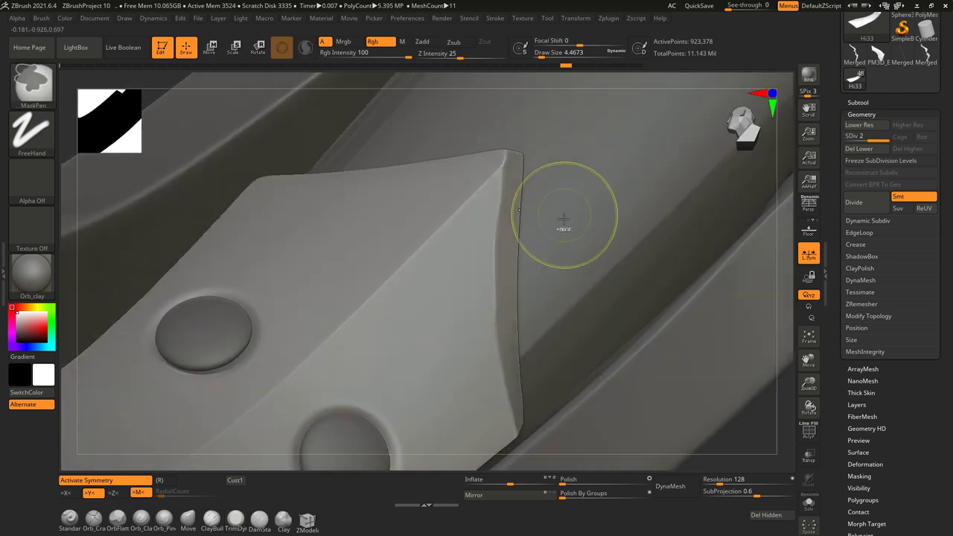
right_drag(571, 191, 379, 300)
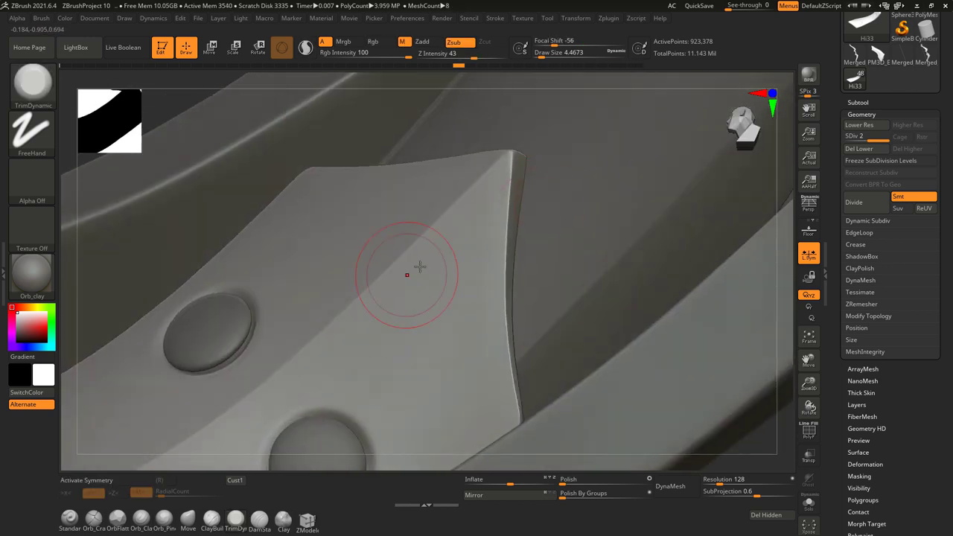
click(517, 174)
key(Return)
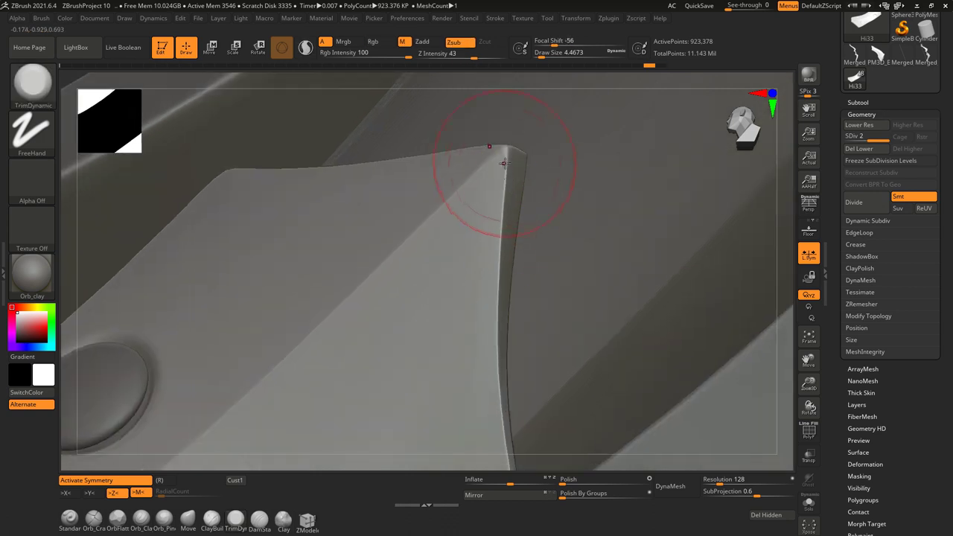
right_drag(524, 172, 486, 320)
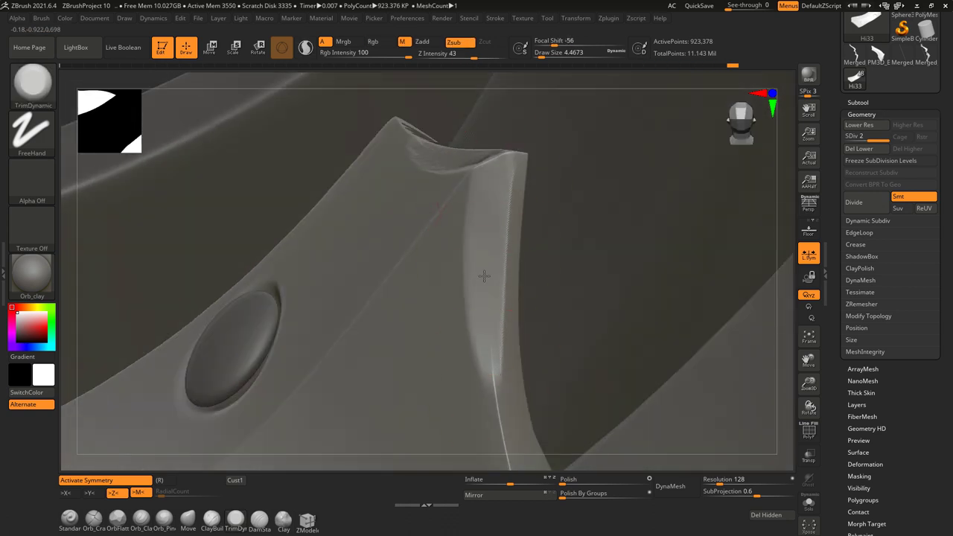
right_drag(485, 272, 474, 181)
right_drag(473, 121, 449, 241)
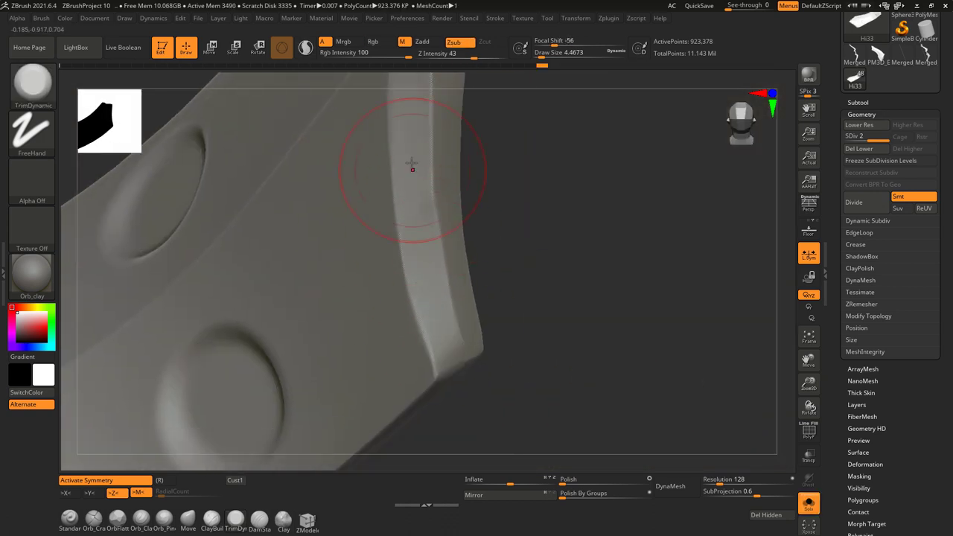
right_drag(420, 202, 460, 195)
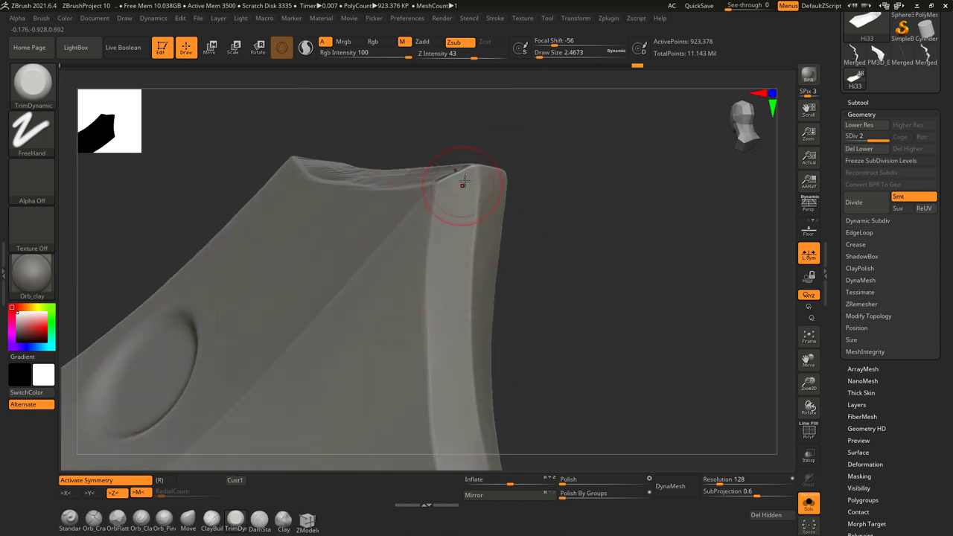
right_drag(459, 221, 453, 371)
right_drag(453, 437, 453, 296)
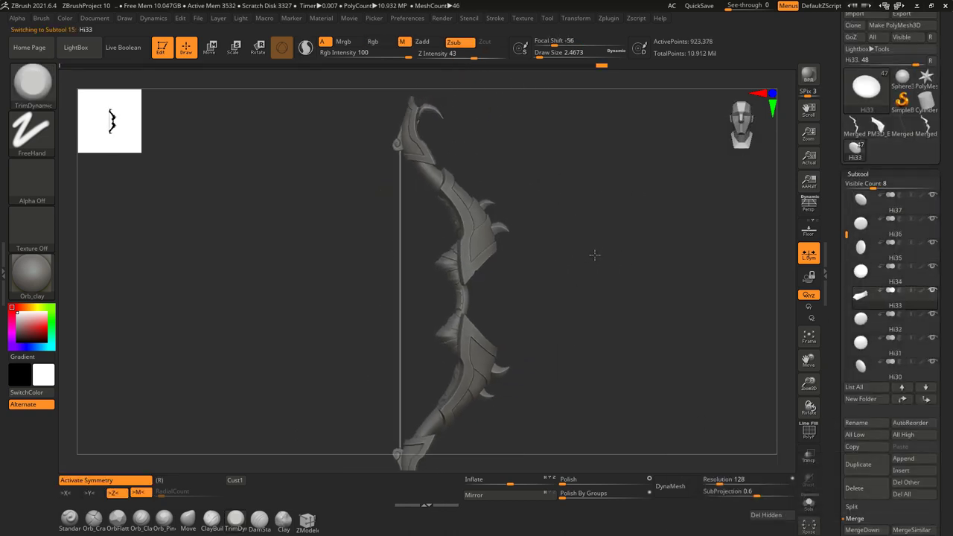
Step: Check the geometry settings and view the bow at an oblique angle in sculpt mode
click(853, 176)
drag(611, 337, 540, 260)
key(q)
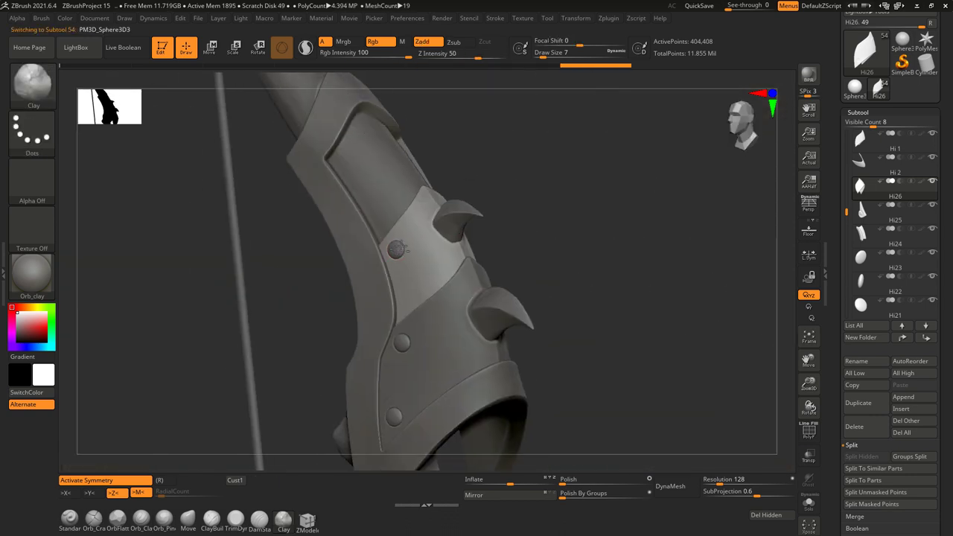
Step: Select the PM3D_Sphere3D1 rivet and inspect the armor piece around it
key(w)
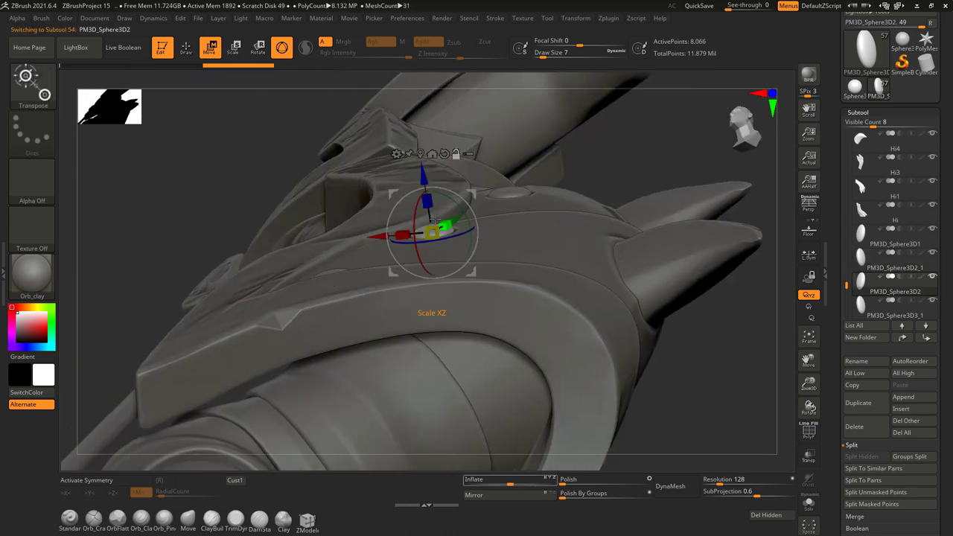
alt+click(333, 235)
drag(333, 235, 542, 252)
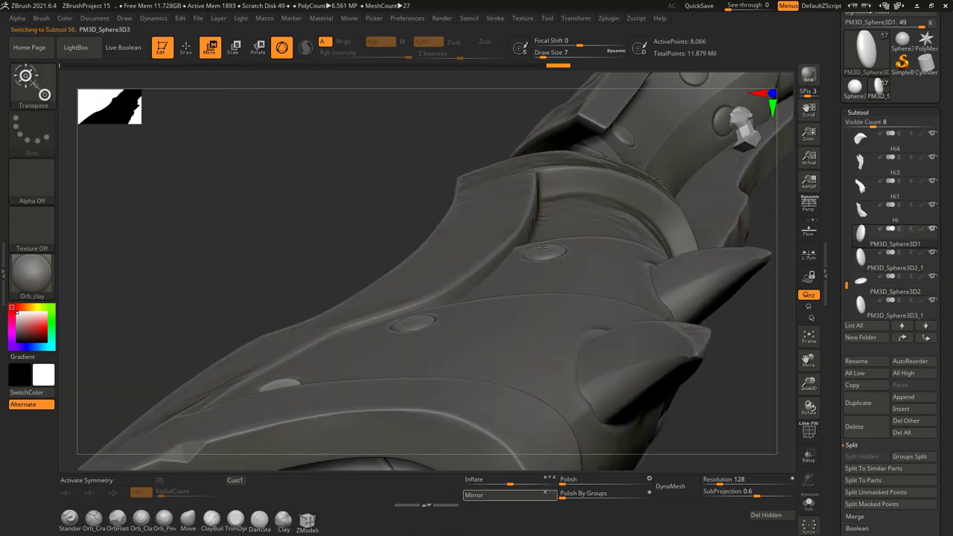
mouse_move(544, 206)
mouse_down()
mouse_move(514, 296)
mouse_move(436, 253)
mouse_up()
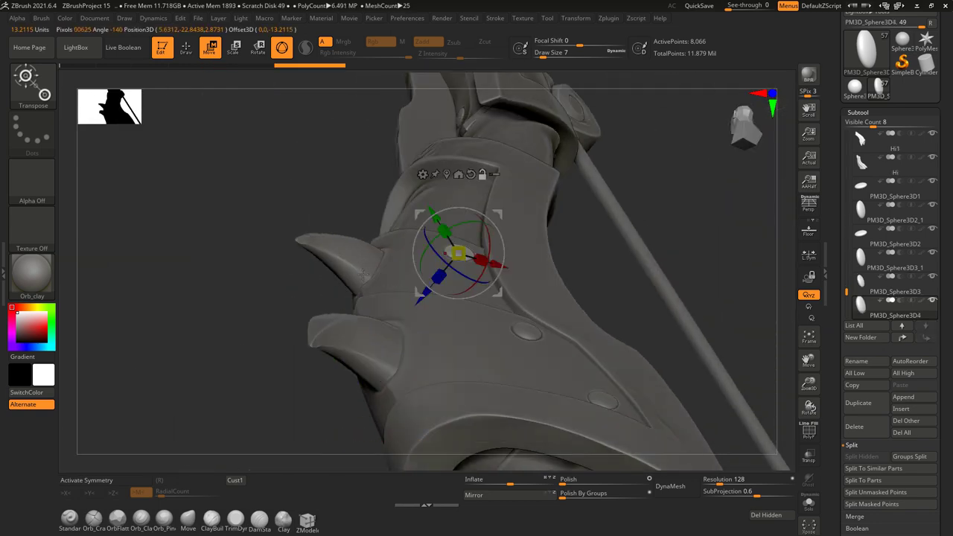
drag(372, 358, 425, 212)
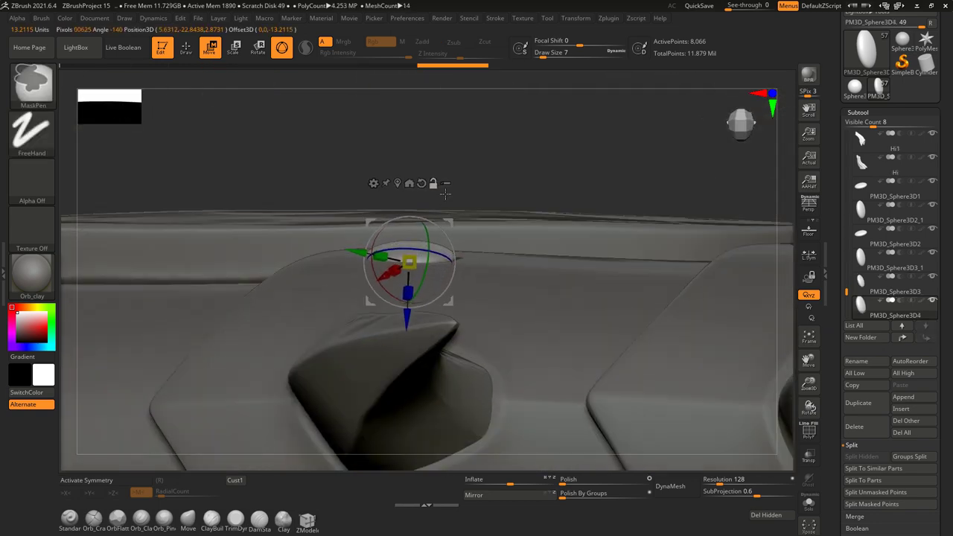
mouse_move(449, 221)
mouse_down()
mouse_move(457, 172)
mouse_move(510, 207)
mouse_move(502, 265)
mouse_move(527, 230)
mouse_move(547, 227)
mouse_move(493, 217)
mouse_move(526, 219)
mouse_up()
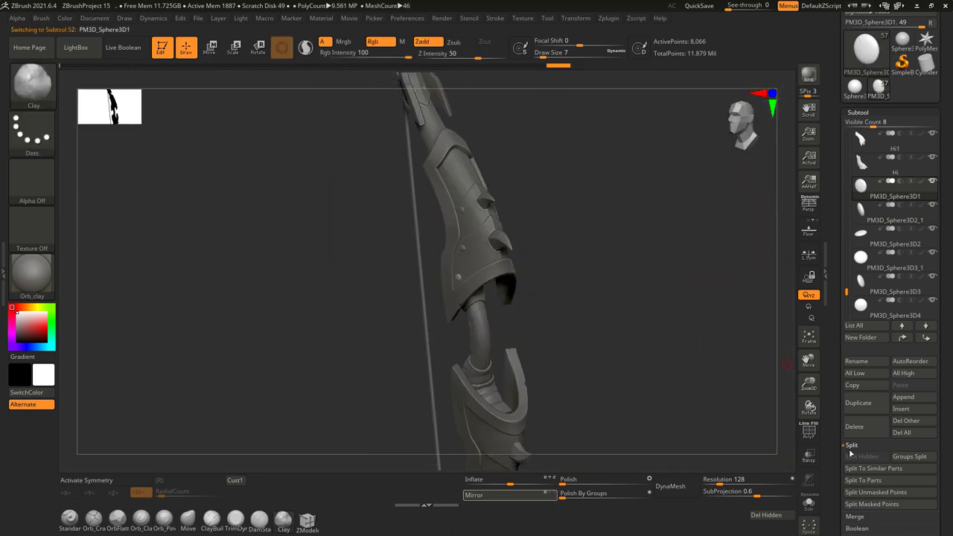
Step: MergeDown PM3D_Sphere3D2_1 into the rivet above, confirming the warning
click(852, 446)
click(855, 427)
click(862, 438)
click(775, 463)
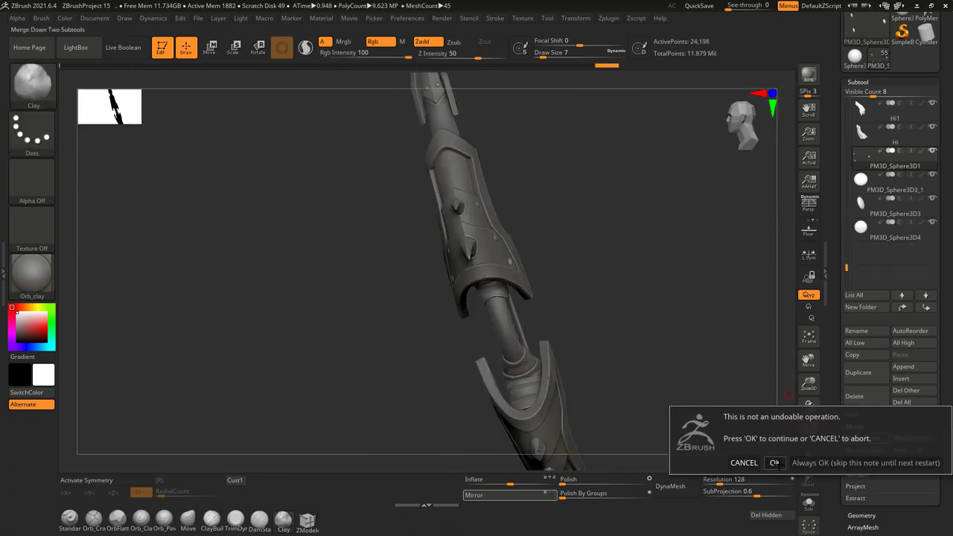
Step: Merge the remaining rivet spheres, including PM3D_Sphere3D4, and Hi29 down, confirming each warning
key(Return)
click(860, 440)
key(Return)
click(856, 439)
key(Return)
drag(737, 358, 665, 301)
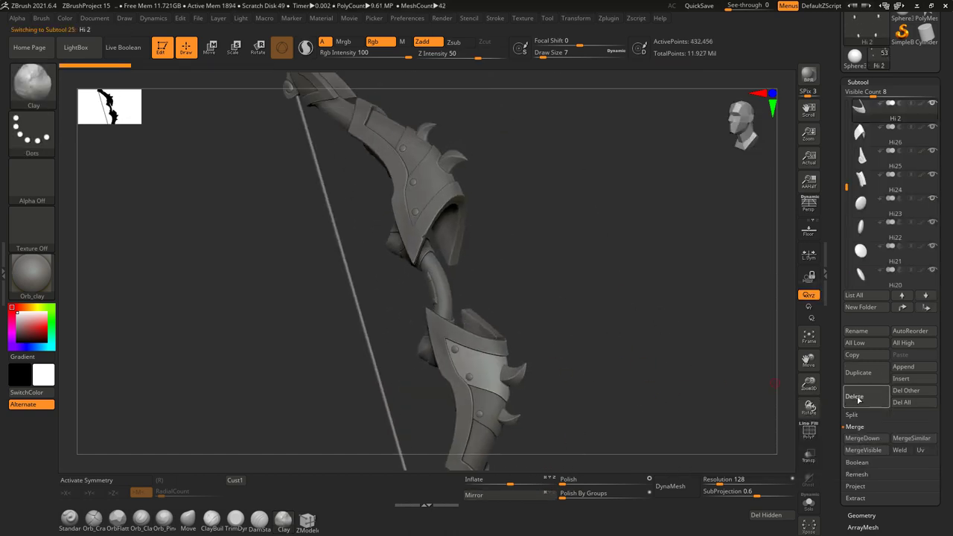
click(861, 438)
click(775, 420)
click(862, 438)
click(771, 420)
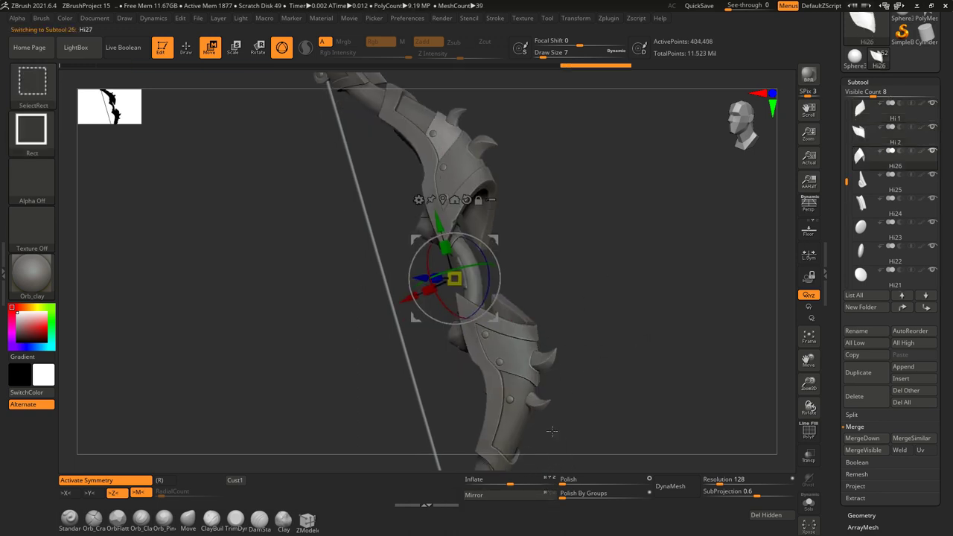
Step: Step up through Hi26 and Hi 2, then select Hi34 and frame the whole bow
key(Up)
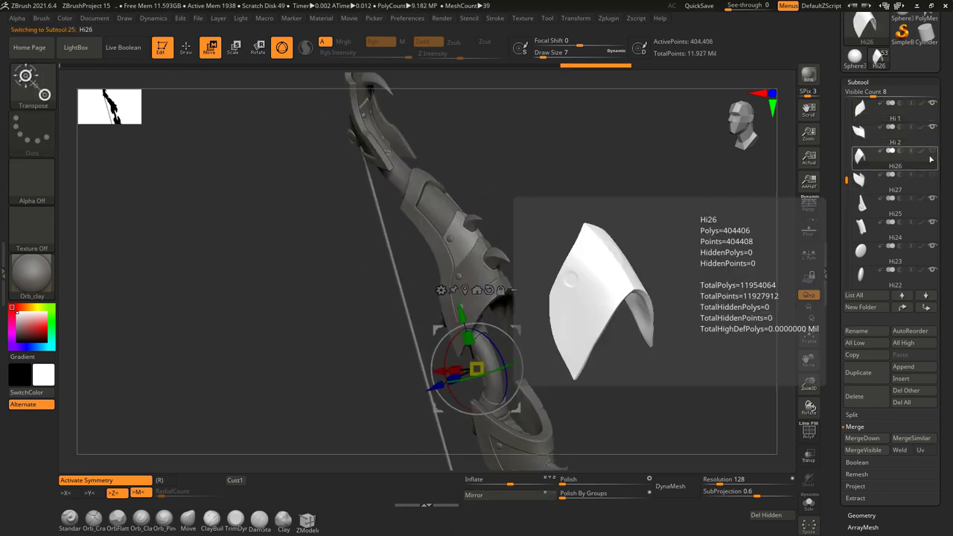
key(Up)
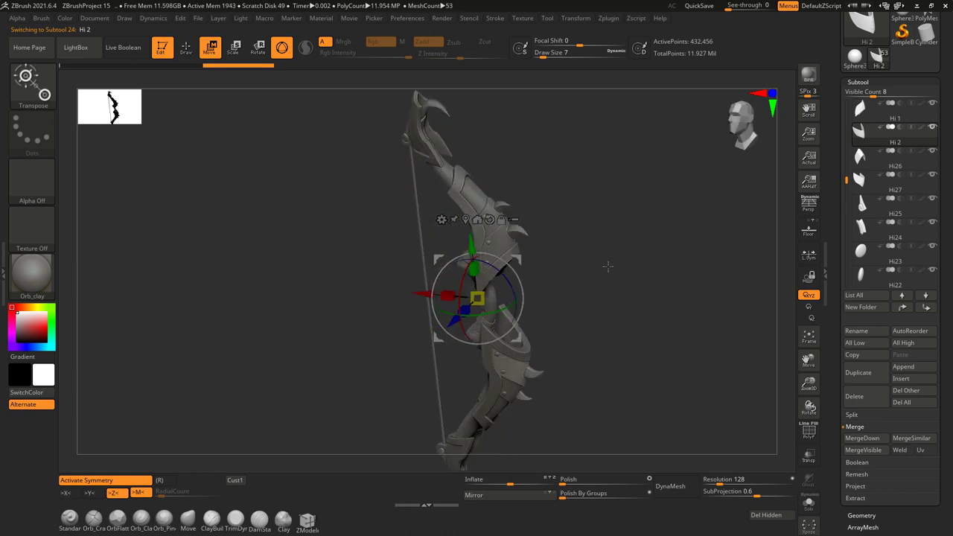
key(q)
drag(609, 258, 450, 336)
alt+click(479, 329)
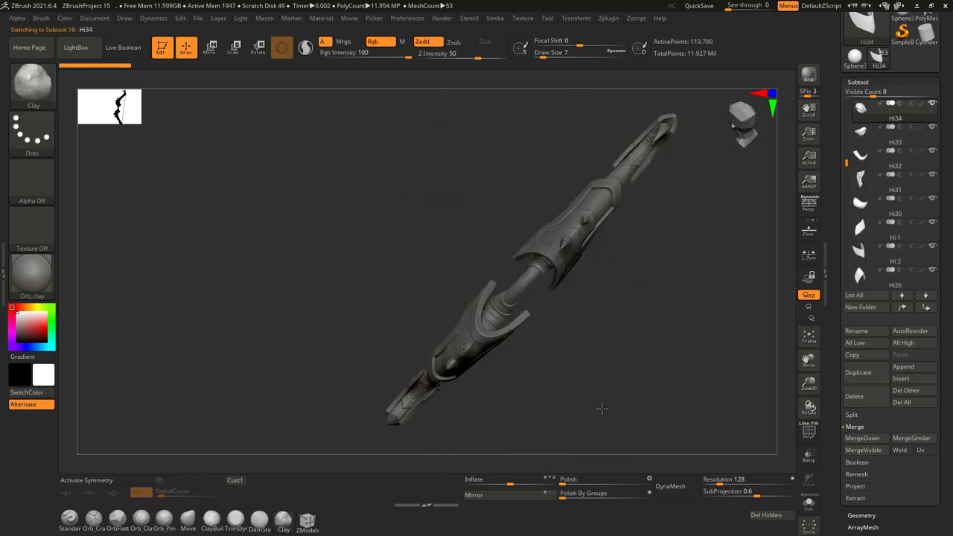
key(f)
mouse_move(628, 318)
mouse_down()
mouse_move(588, 333)
mouse_move(620, 283)
mouse_move(628, 321)
mouse_up()
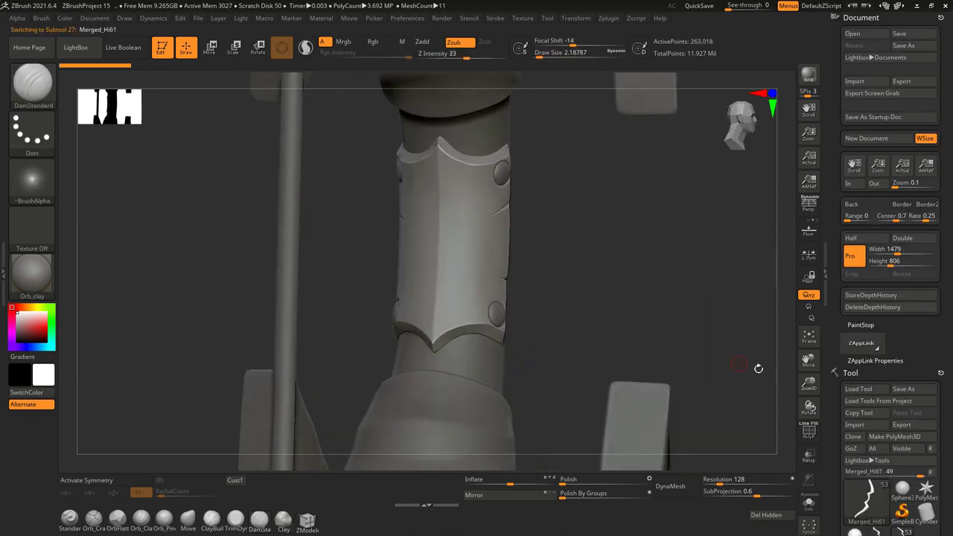
Step: Delete the arm-guard plate and its rivets subtools
click(864, 512)
key(Return)
click(866, 513)
key(Return)
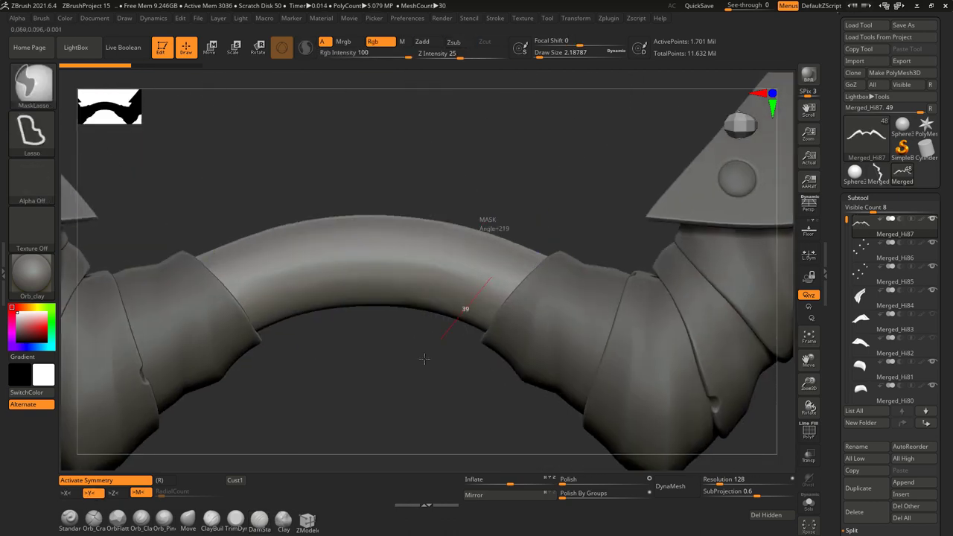
Step: Lasso-mask a band across the grip and extract it as a new shell
ctrl+drag(417, 357, 337, 362)
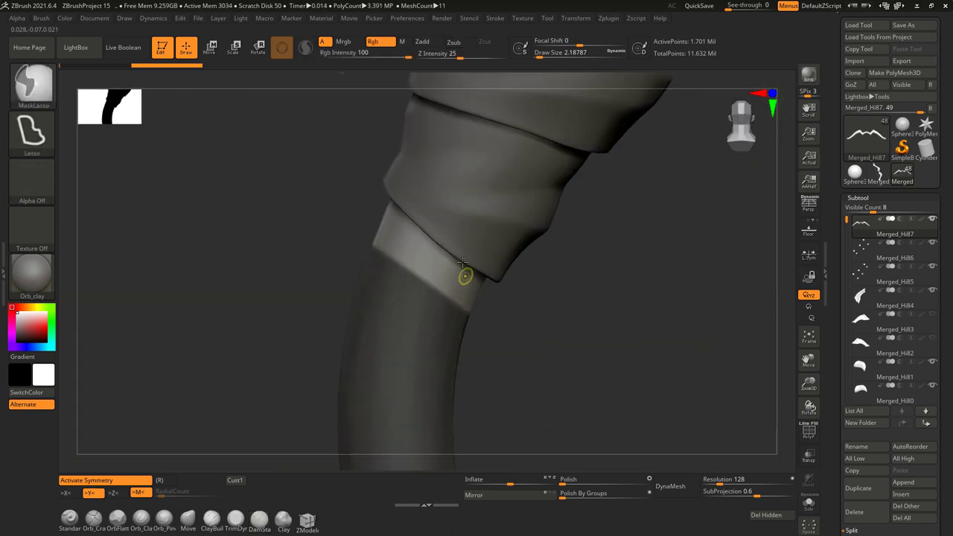
drag(480, 335, 516, 236)
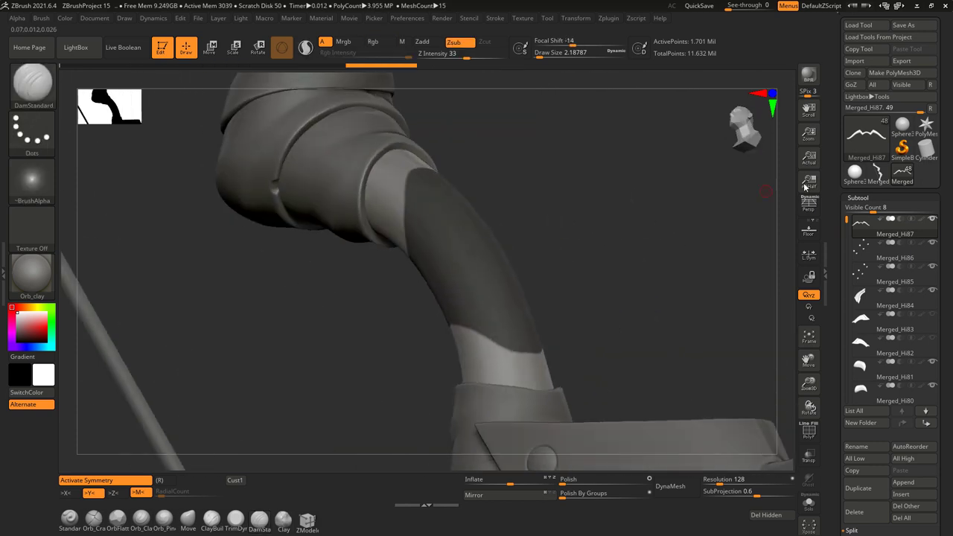
scroll(856, 336, down, 5)
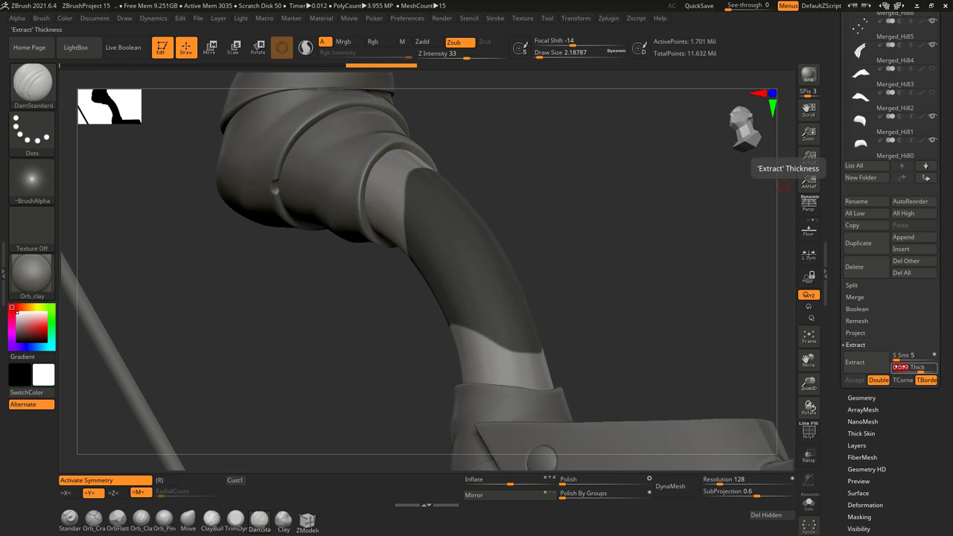
click(868, 364)
click(855, 380)
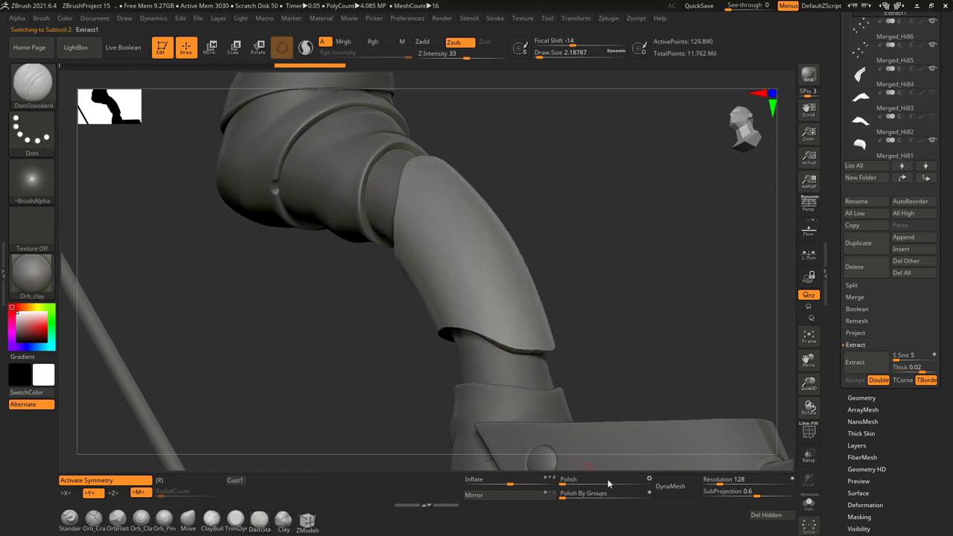
Step: Frame the Extract1 shell and ZRemesh it with Half target polygons
key(f)
key(shift+f)
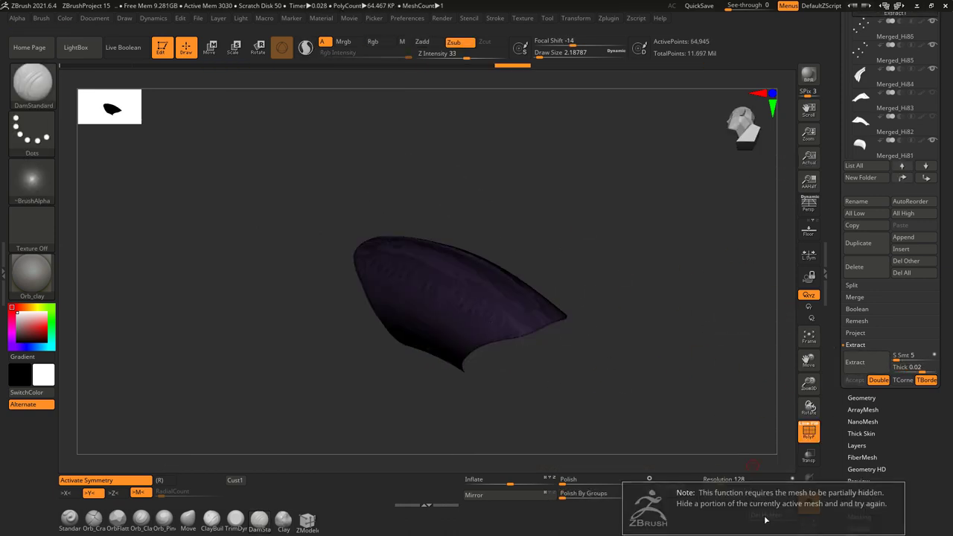
shift+drag(481, 312, 627, 355)
click(862, 397)
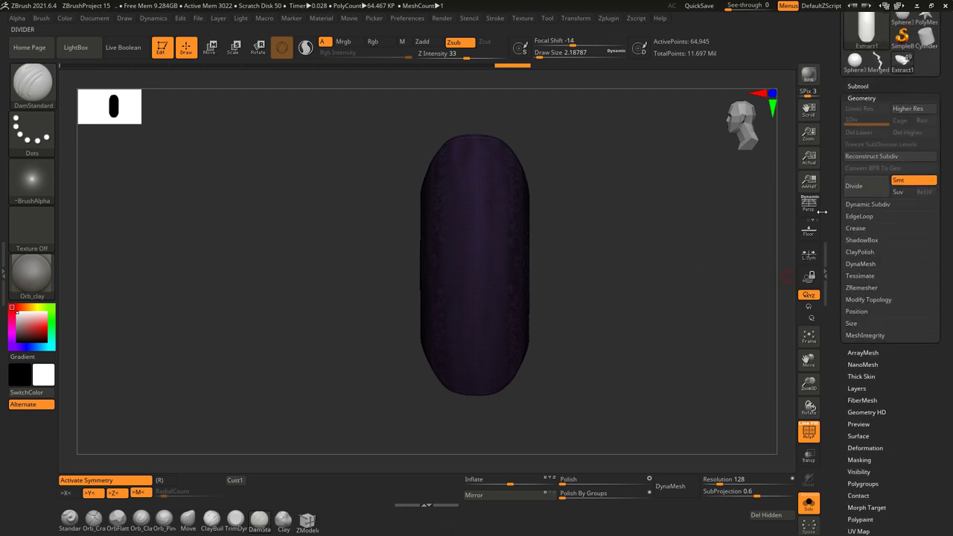
click(862, 287)
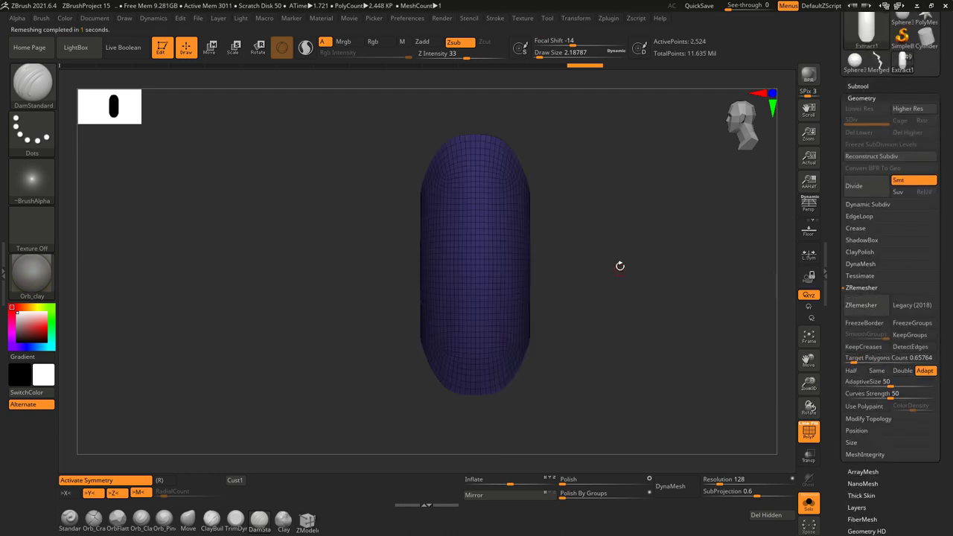
click(851, 370)
click(864, 305)
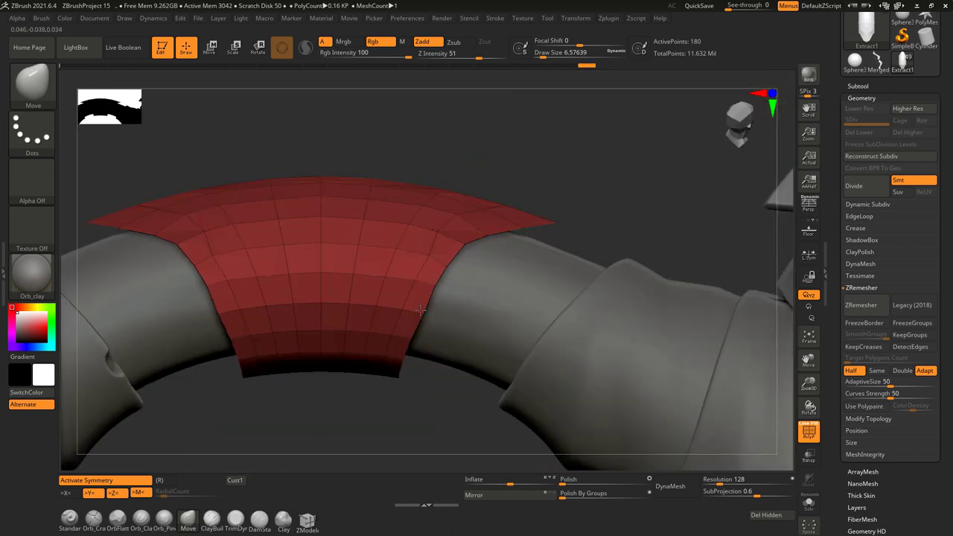
Step: Shape and smooth the red grip wrap with a brush size of about 20
mouse_move(420, 300)
right_down()
mouse_move(460, 253)
mouse_move(473, 190)
mouse_move(491, 171)
right_up()
click(548, 53)
right_drag(461, 241, 462, 111)
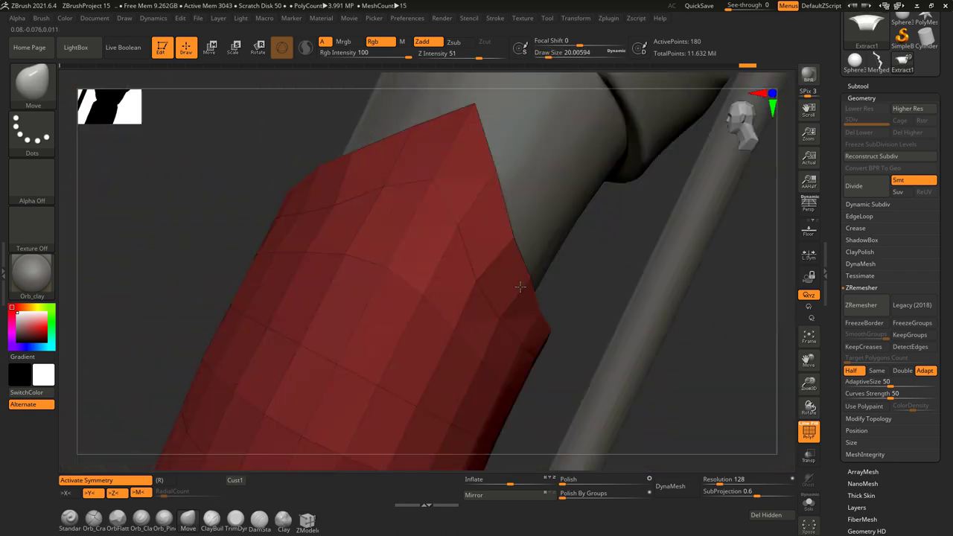
key(ctrl)
key(shift)
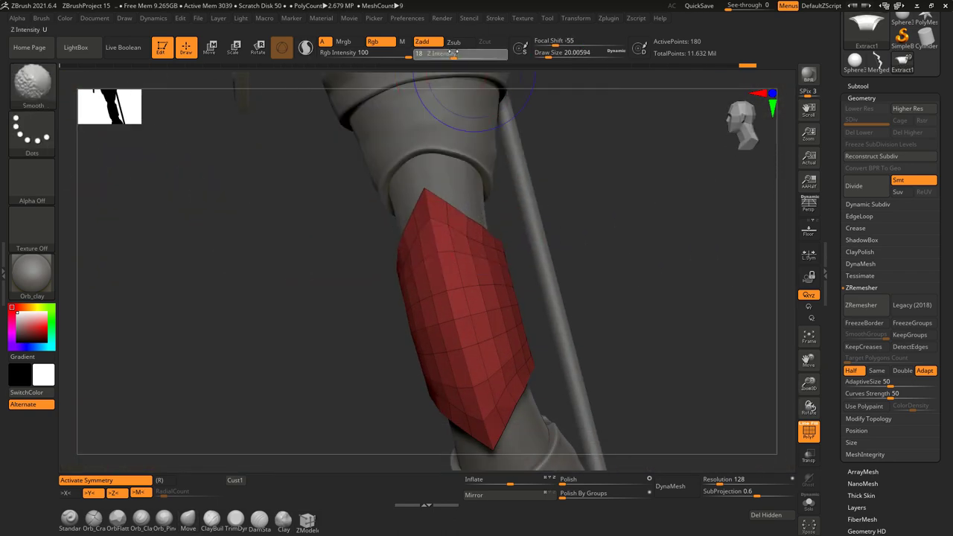
mouse_move(493, 336)
right_down()
mouse_move(568, 228)
mouse_move(469, 201)
mouse_move(494, 159)
mouse_move(832, 460)
right_up()
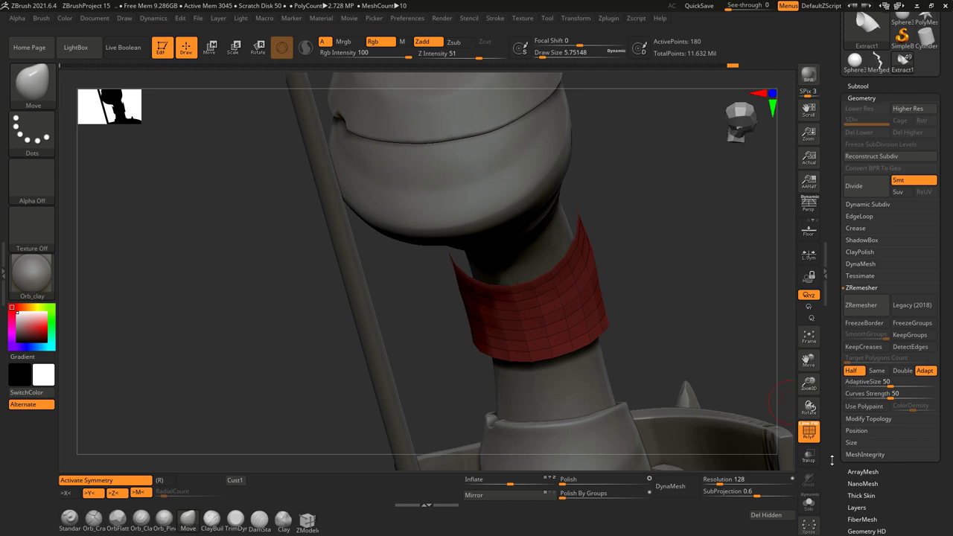
drag(832, 460, 832, 223)
Step: Extrude the wrap's rim polygons with ZModeler to thicken it
click(873, 200)
key(b)
key(z)
key(m)
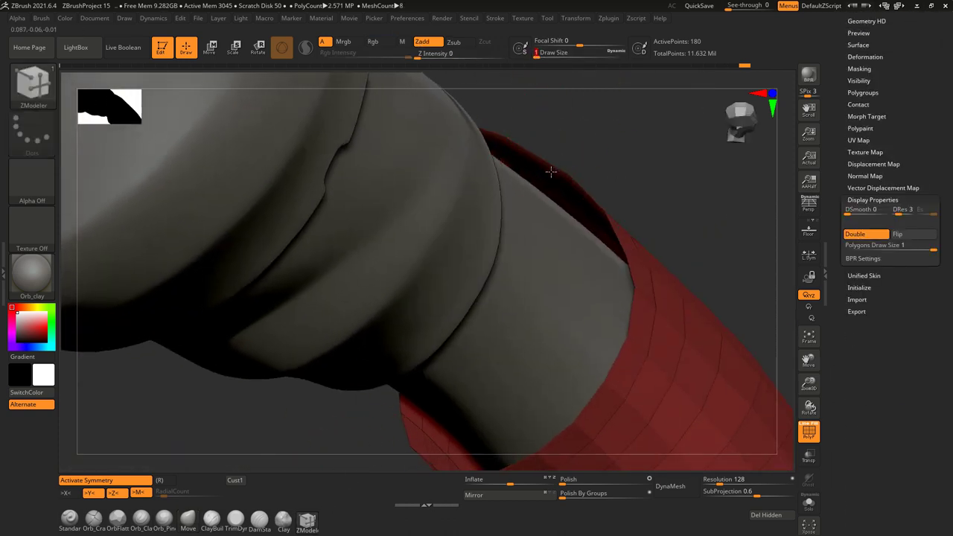
drag(551, 169, 552, 200)
mouse_move(719, 298)
right_down()
mouse_move(713, 351)
mouse_move(543, 204)
mouse_move(470, 321)
mouse_move(349, 285)
right_up()
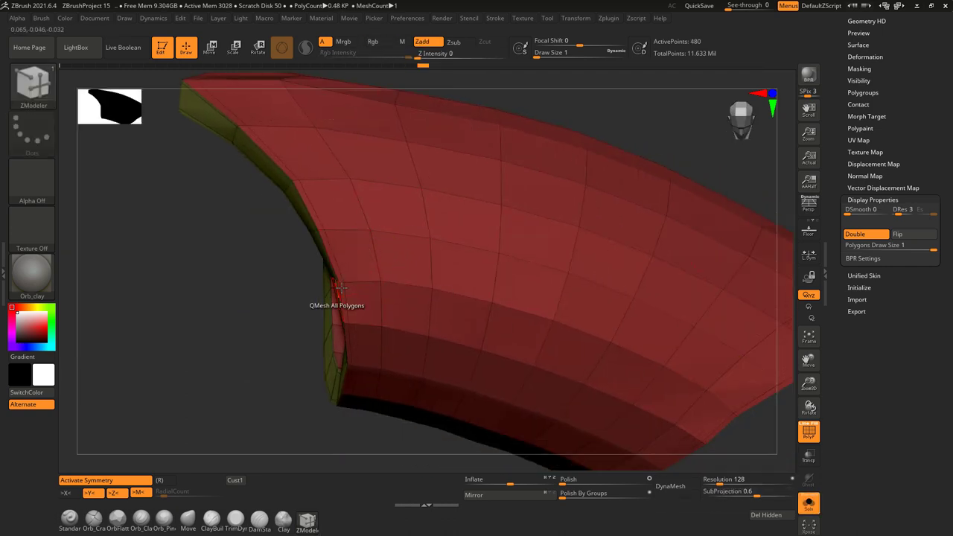
drag(340, 292, 511, 268)
mouse_move(511, 268)
right_down()
mouse_move(521, 206)
mouse_move(606, 251)
mouse_move(572, 246)
mouse_move(607, 264)
mouse_move(497, 213)
mouse_move(526, 162)
right_up()
Step: Preview the wrap subdivided, revert it, and switch to the Move brush
key(shift+f)
key(ctrl+d)
key(ctrl+z)
key(b)
key(m)
key(v)
Step: DynaMesh the wrap at resolution 2768
right_drag(564, 206, 576, 219)
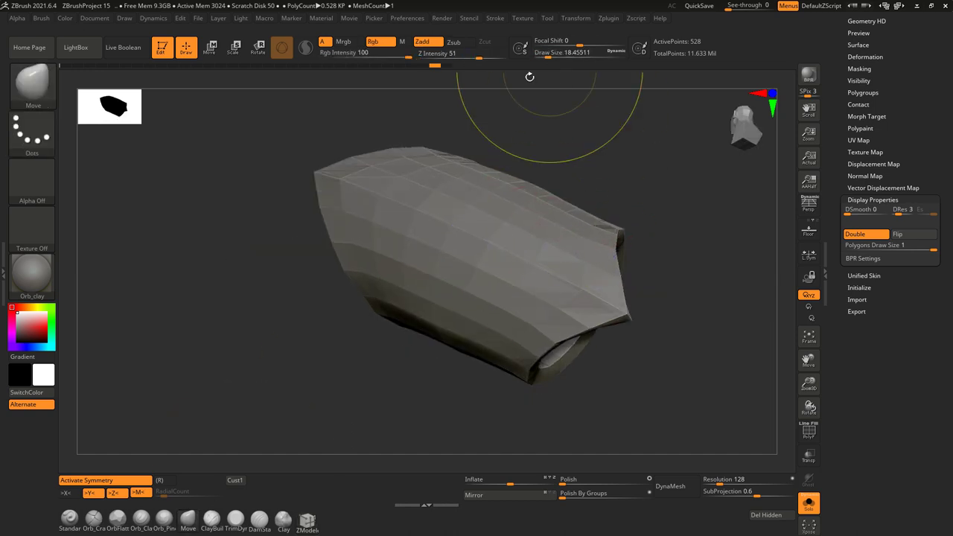
right_drag(555, 104, 566, 223)
right_drag(527, 185, 535, 162)
mouse_move(525, 287)
right_down()
mouse_move(636, 236)
mouse_move(615, 245)
mouse_move(615, 278)
mouse_move(763, 464)
right_up()
drag(762, 482, 774, 483)
click(671, 486)
click(620, 507)
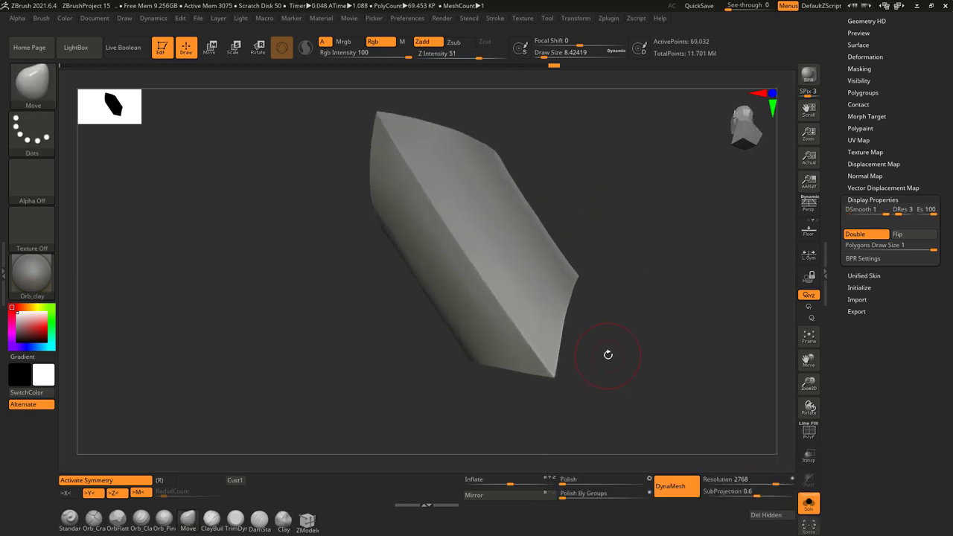
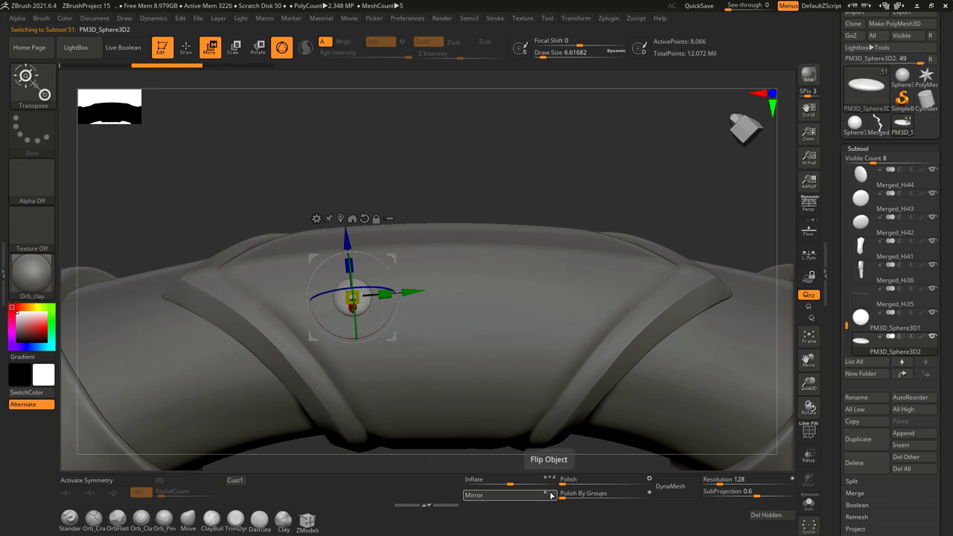
Step: Mirror the sphere subtool to the opposite side of the grip, then select the other sphere
click(552, 496)
click(347, 333)
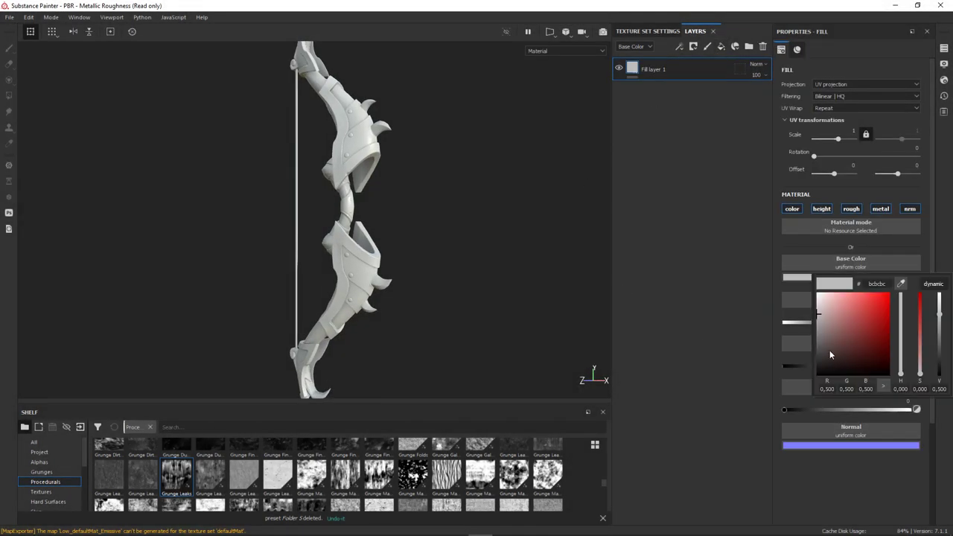
Step: Give the fill layer a mid-grey base colour and higher roughness
drag(830, 350, 905, 371)
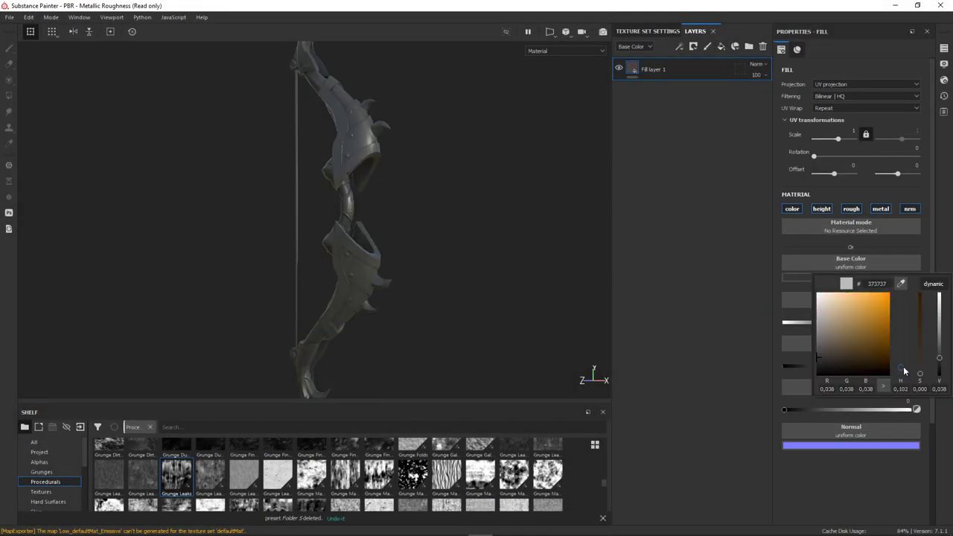
drag(822, 361, 819, 351)
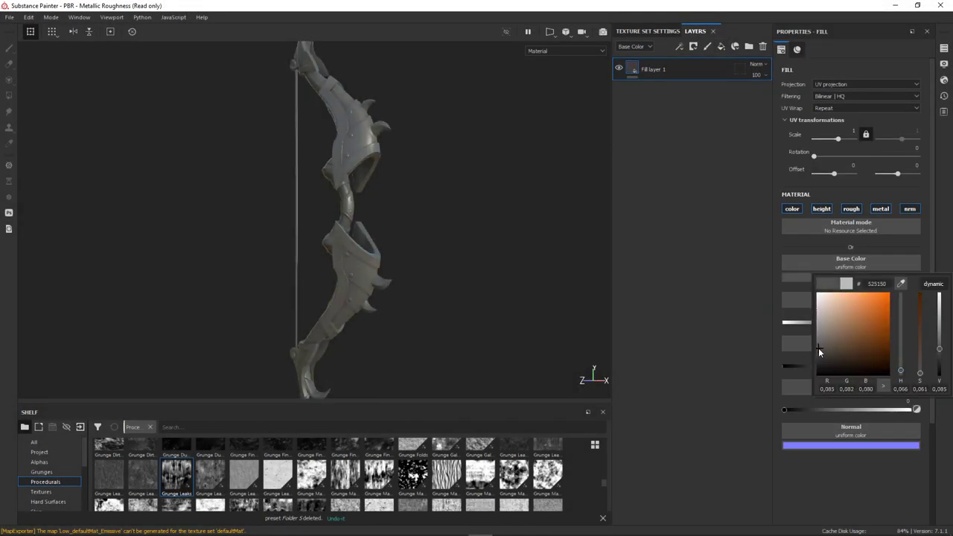
click(727, 216)
mouse_move(883, 365)
mouse_down()
mouse_move(867, 366)
mouse_move(877, 367)
mouse_up()
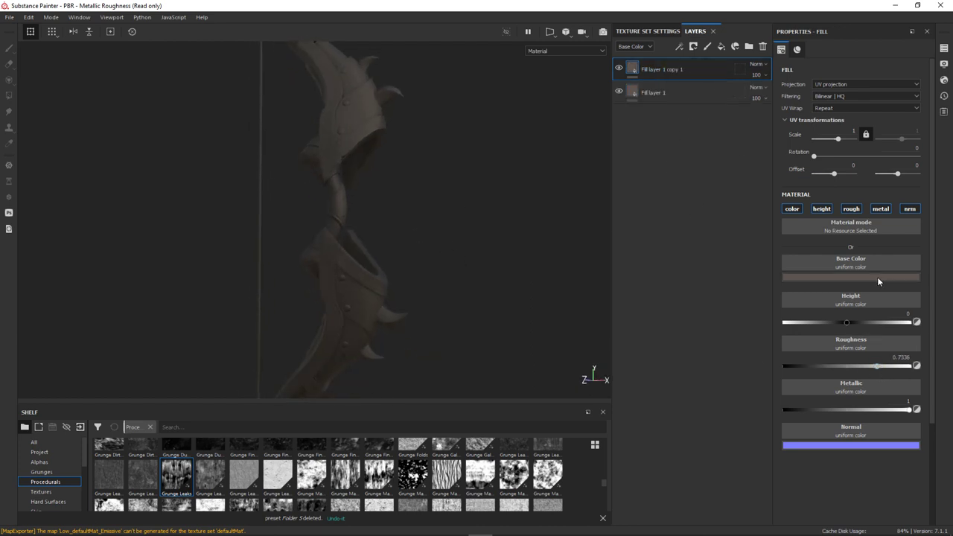
Step: Mask the copied layer with a fill effect using the baked Curvature map
click(878, 277)
right_click(702, 69)
click(722, 77)
click(694, 46)
click(704, 90)
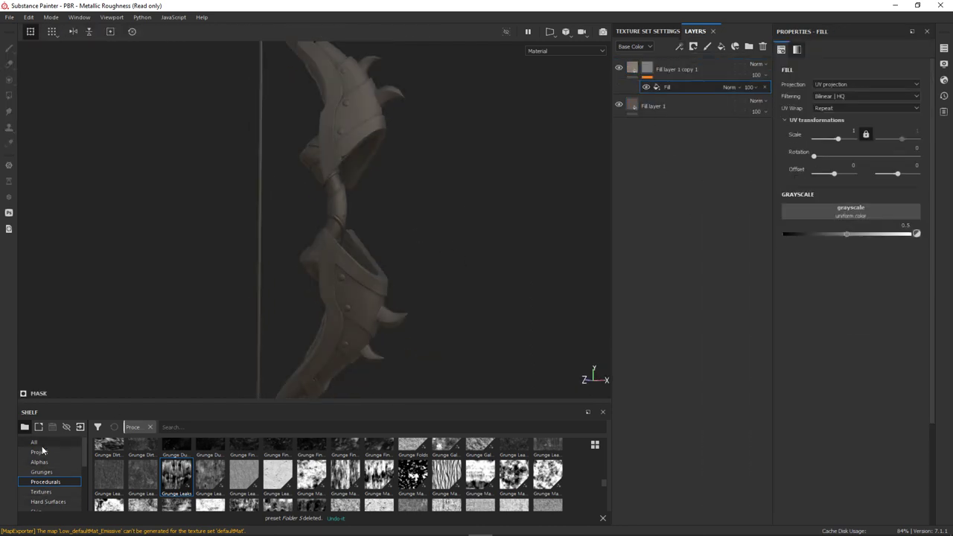
click(38, 451)
drag(804, 231, 816, 242)
click(566, 51)
Step: Add a Levels effect to tighten the curvature mask to the edges
click(552, 66)
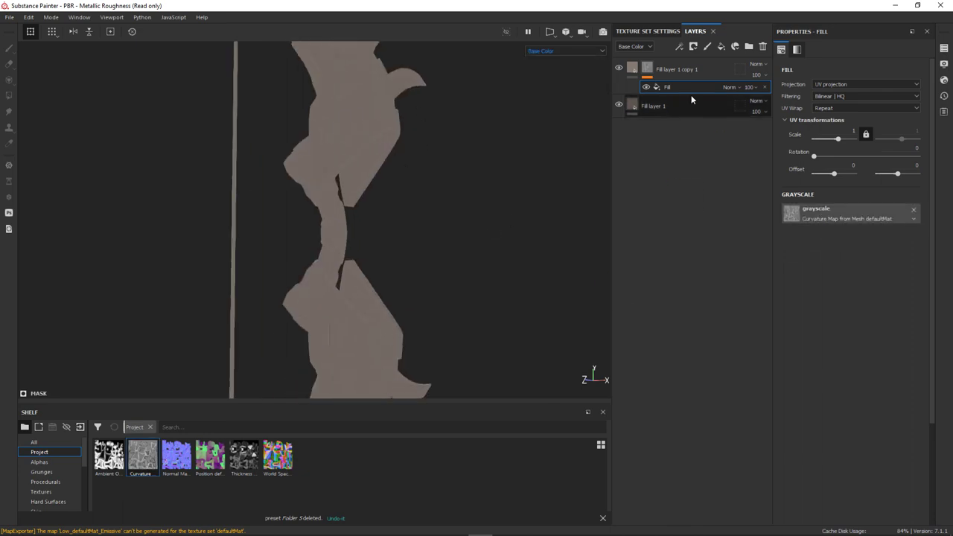
right_click(669, 102)
click(708, 119)
drag(827, 86, 863, 92)
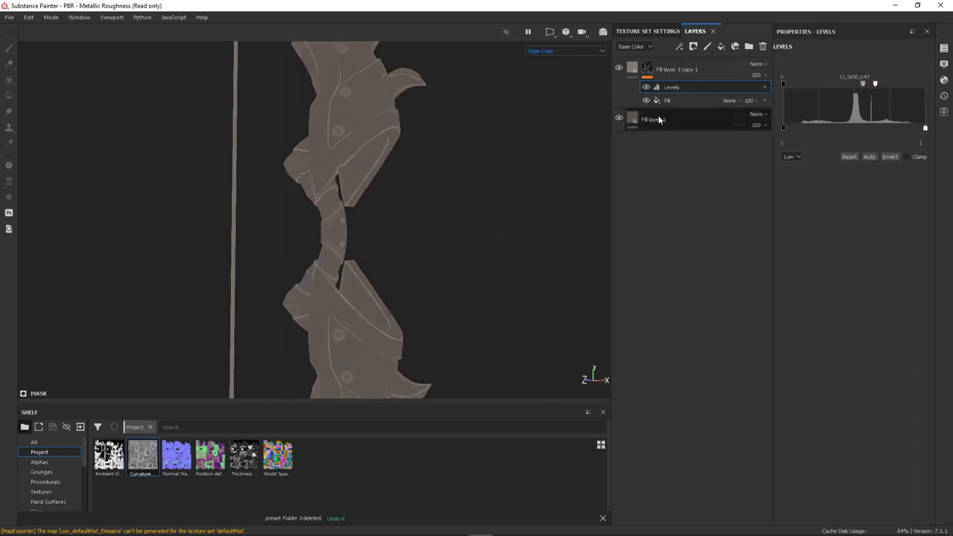
key(m)
alt+drag(473, 218, 455, 210)
Step: Set the edge copy's colour to a lighter brownish grey and add Fill layer 2
click(674, 69)
click(852, 277)
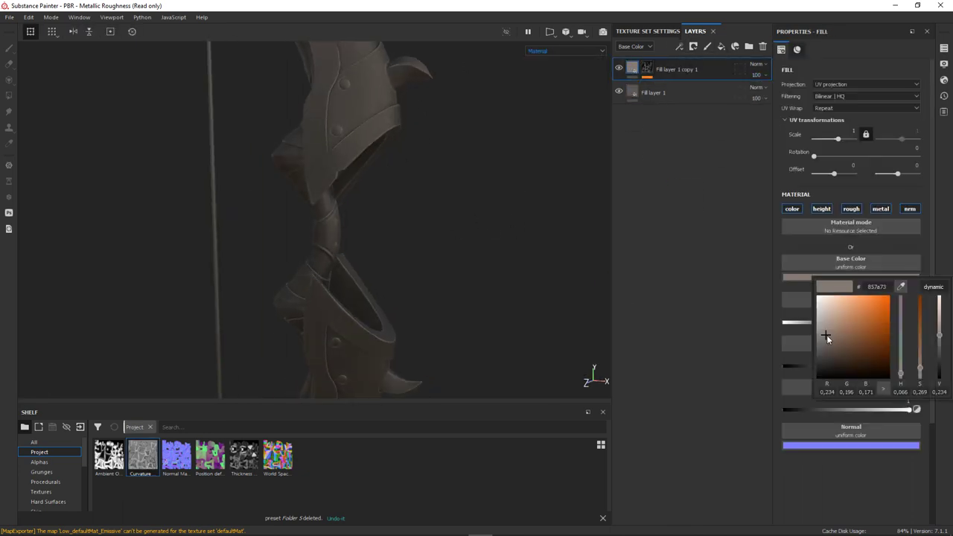
click(851, 277)
click(822, 341)
mouse_move(350, 194)
alt+mouse_down()
mouse_move(555, 172)
mouse_move(447, 223)
alt+mouse_up()
click(721, 46)
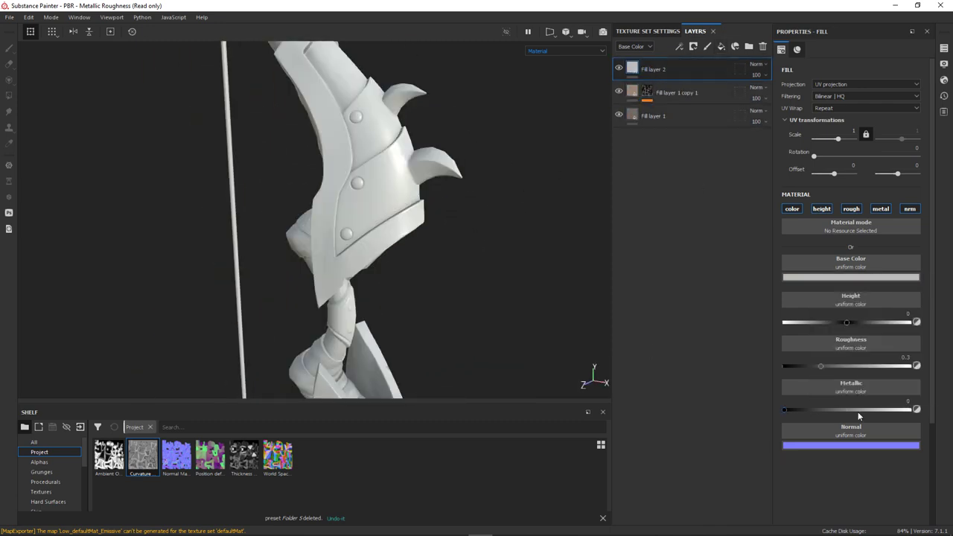
Step: Mask Fill layer 2 with a Grunge Leaks fill pattern
right_click(653, 69)
click(671, 78)
click(693, 47)
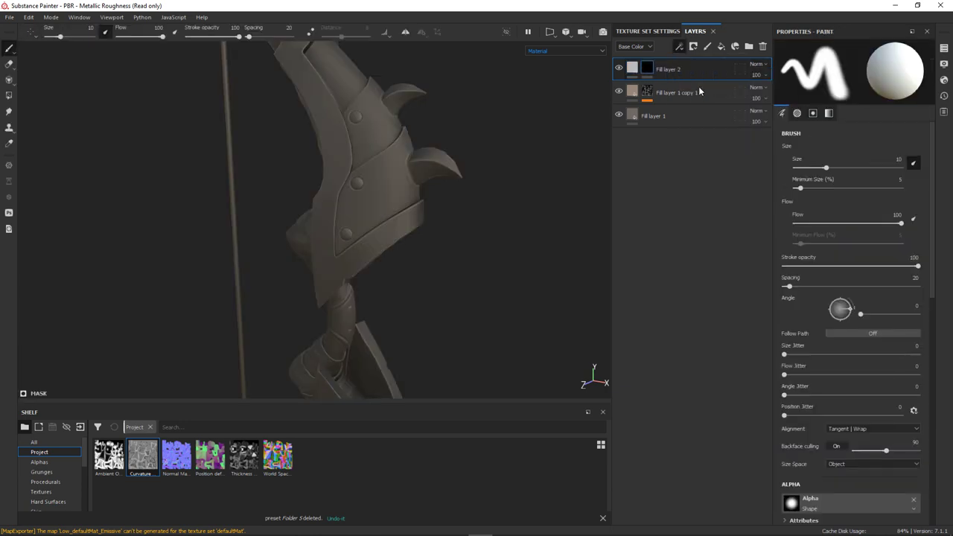
click(708, 85)
click(38, 485)
drag(605, 445, 616, 485)
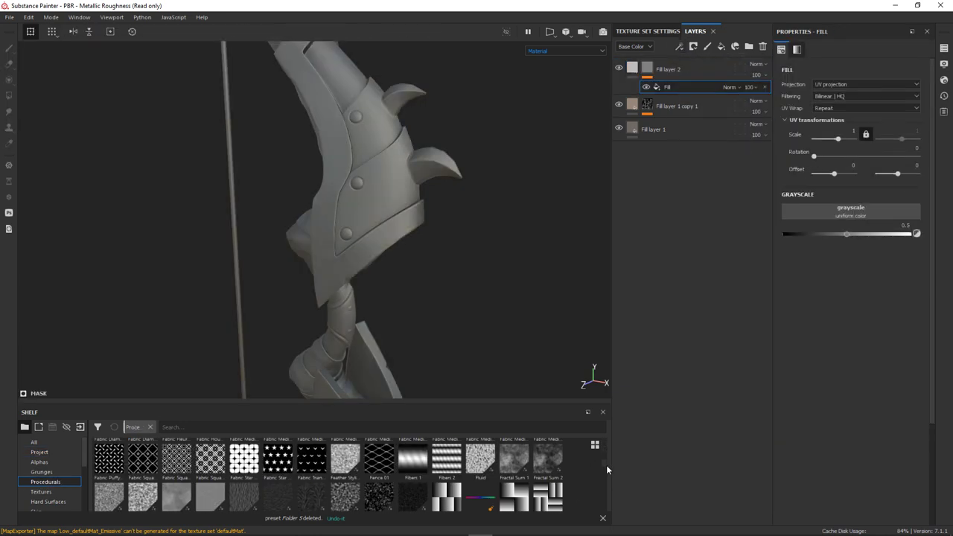
drag(177, 450, 851, 212)
alt+drag(484, 241, 521, 231)
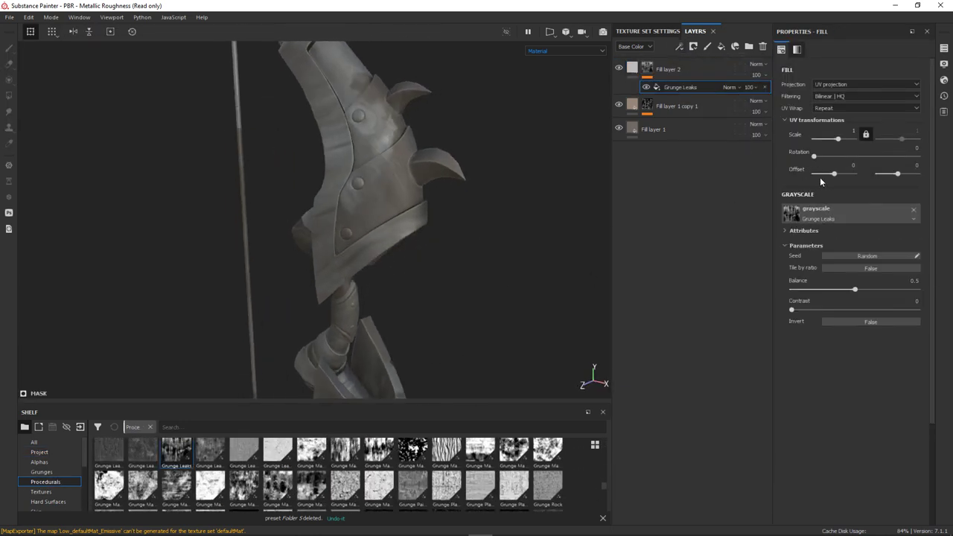
Step: Set Fill layer 2's base colour to a light tan
click(632, 68)
click(864, 277)
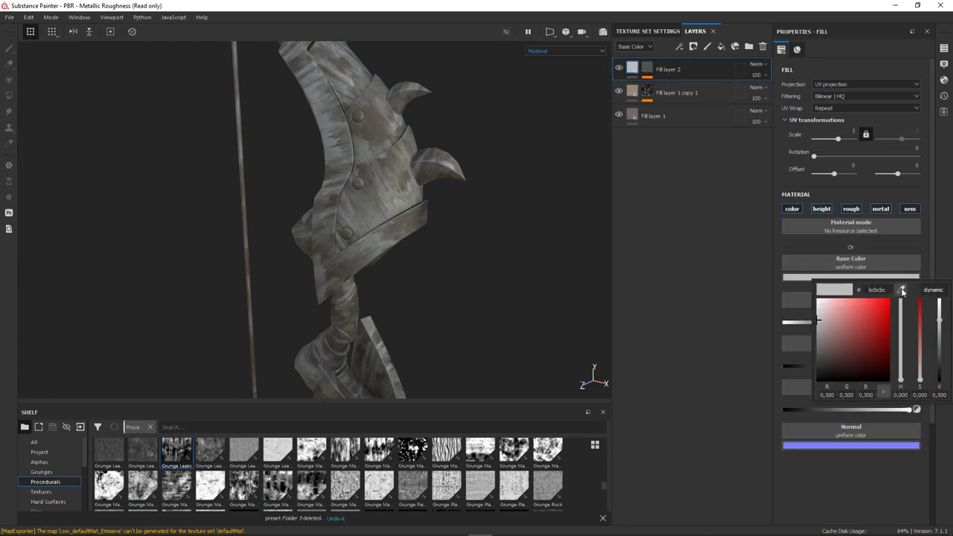
click(902, 291)
click(633, 91)
click(767, 70)
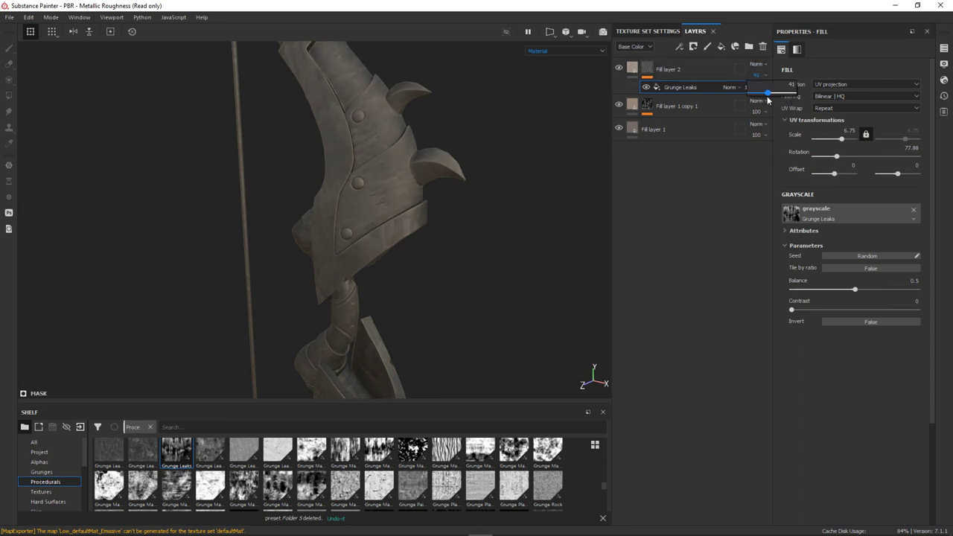
click(633, 68)
click(805, 278)
click(846, 322)
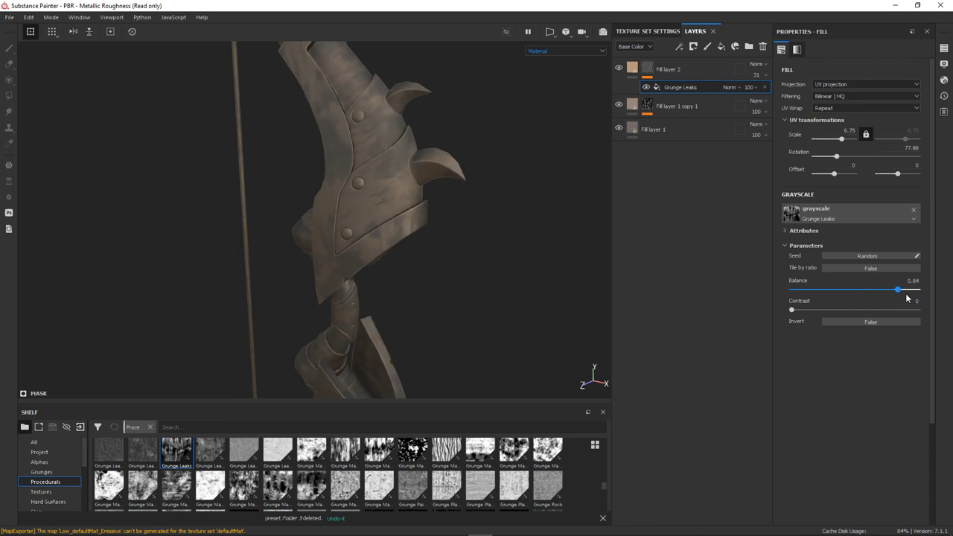
Step: Lower Fill layer 2's opacity to 24 and swap the mask to Grunge Leaky Paint
mouse_move(767, 80)
mouse_down()
mouse_move(720, 144)
mouse_move(420, 260)
mouse_up()
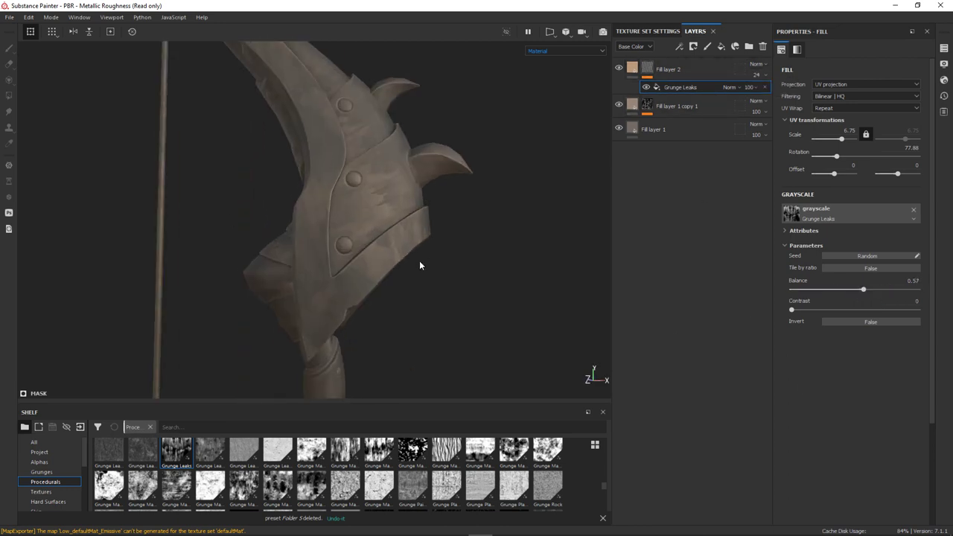
drag(798, 214, 801, 216)
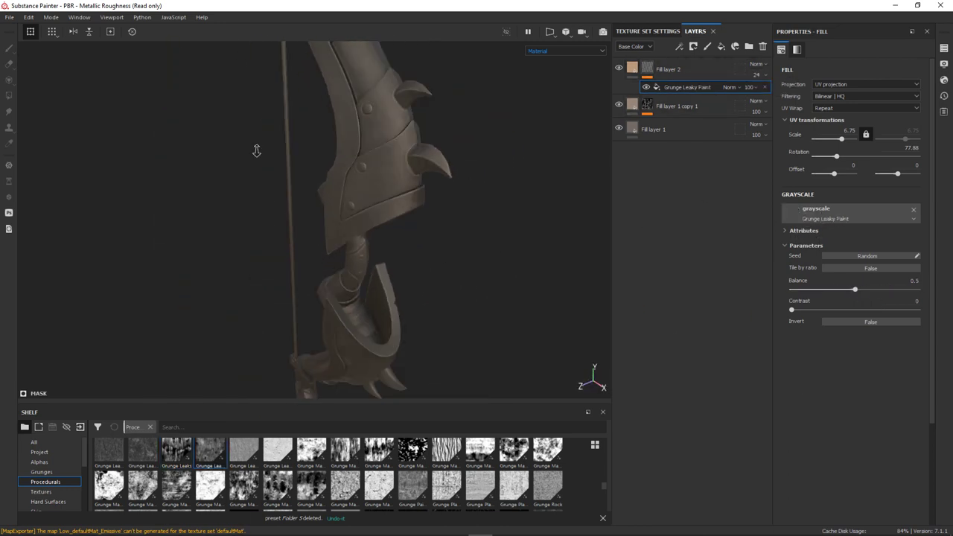
alt+drag(447, 283, 564, 277)
click(726, 67)
click(721, 46)
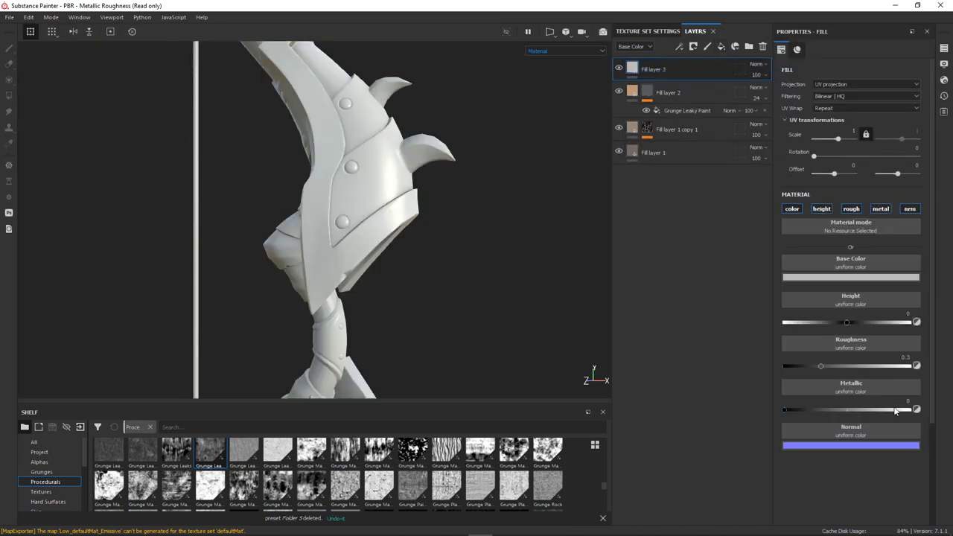
Step: Raise Fill layer 3's roughness and give it a black mask with a Dirt generator
drag(822, 366, 896, 366)
right_click(681, 91)
click(730, 87)
click(702, 62)
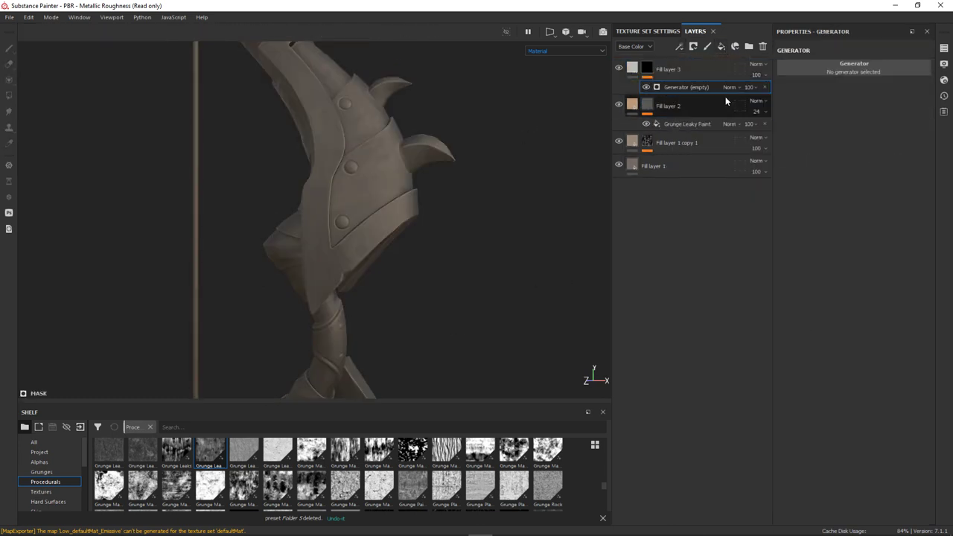
click(858, 100)
alt+right_drag(502, 228, 542, 200)
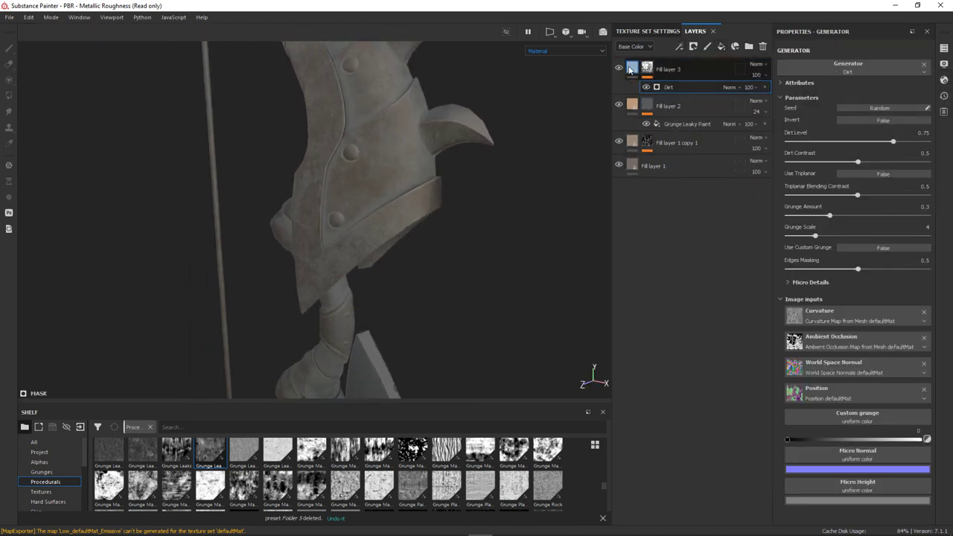
Step: Set Fill layer 3's colour to a dark brownish grey
click(668, 68)
click(852, 277)
drag(901, 350, 901, 375)
click(824, 351)
click(827, 344)
mouse_move(522, 298)
alt+mouse_down()
mouse_move(353, 137)
mouse_move(657, 189)
mouse_move(475, 191)
alt+mouse_up()
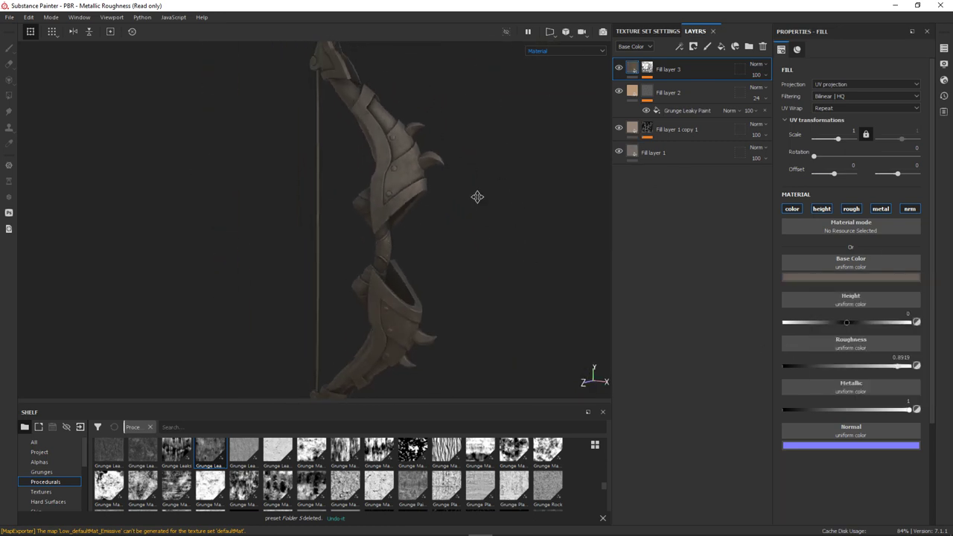
Step: Raise the Dirt Level slightly and group all fill layers into Folder 1
scroll(475, 192, up, 3)
click(647, 69)
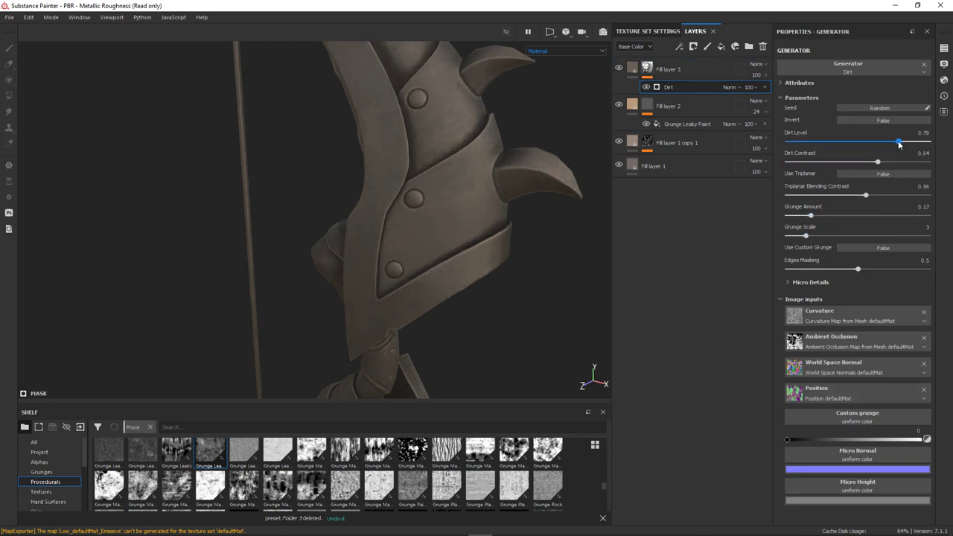
mouse_move(522, 187)
alt+mouse_down()
mouse_move(417, 240)
mouse_move(517, 202)
mouse_move(517, 280)
alt+mouse_up()
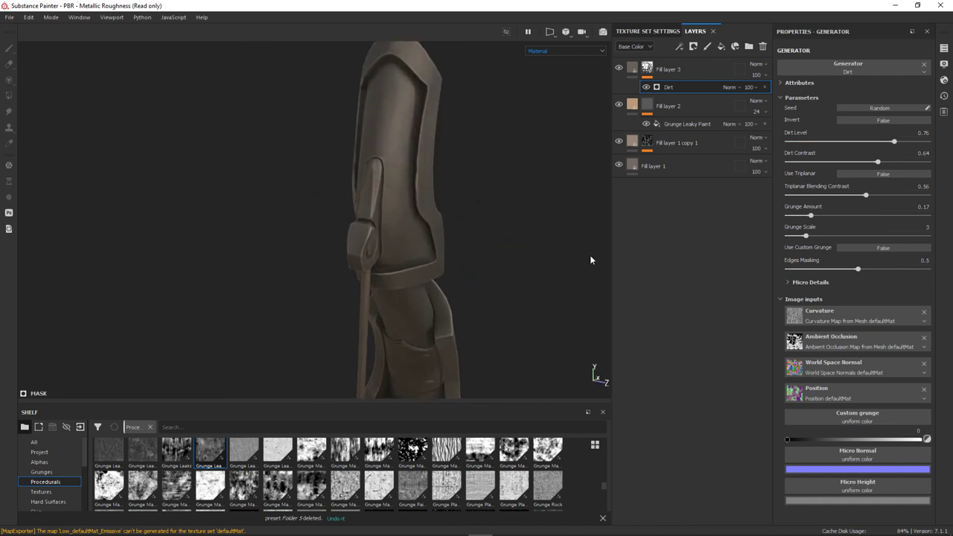
alt+drag(441, 198, 521, 186)
shift+click(691, 163)
key(ctrl+g)
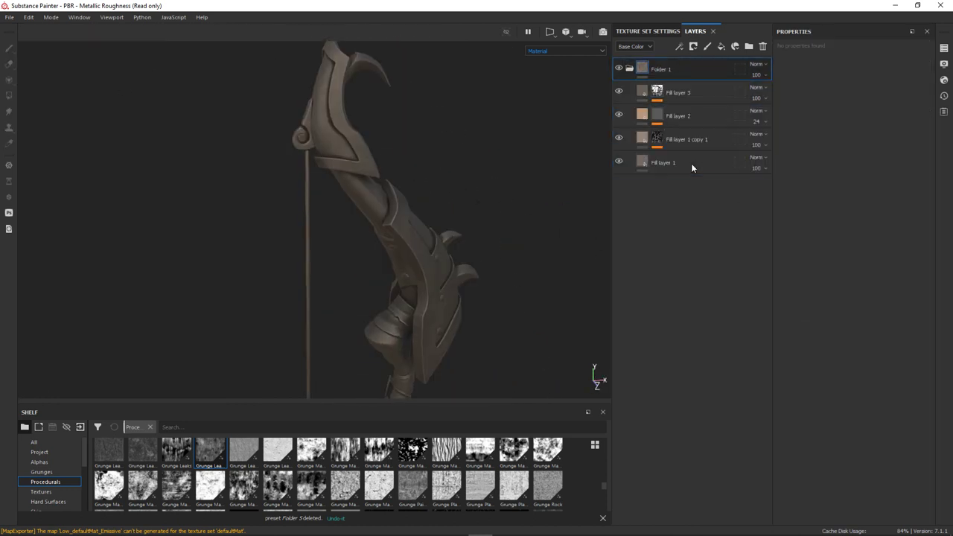
Step: Add Fill layer 4 in burnt orange and duplicate it as a lighter orange copy
mouse_move(499, 217)
alt+mouse_down()
mouse_move(532, 273)
mouse_move(521, 223)
alt+mouse_up()
click(721, 46)
click(852, 277)
mouse_move(872, 328)
mouse_down()
mouse_move(896, 348)
mouse_move(898, 371)
mouse_up()
click(840, 480)
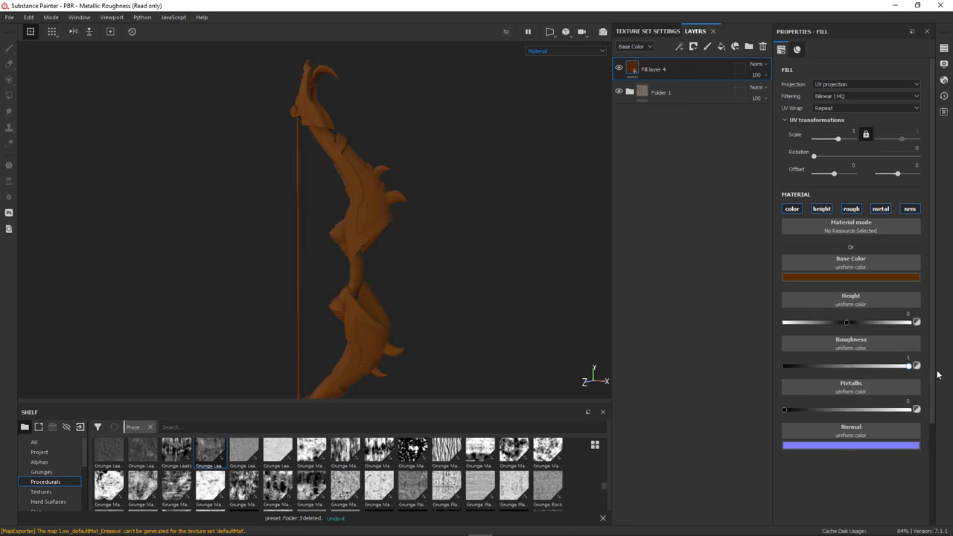
scroll(505, 261, up, 3)
click(851, 277)
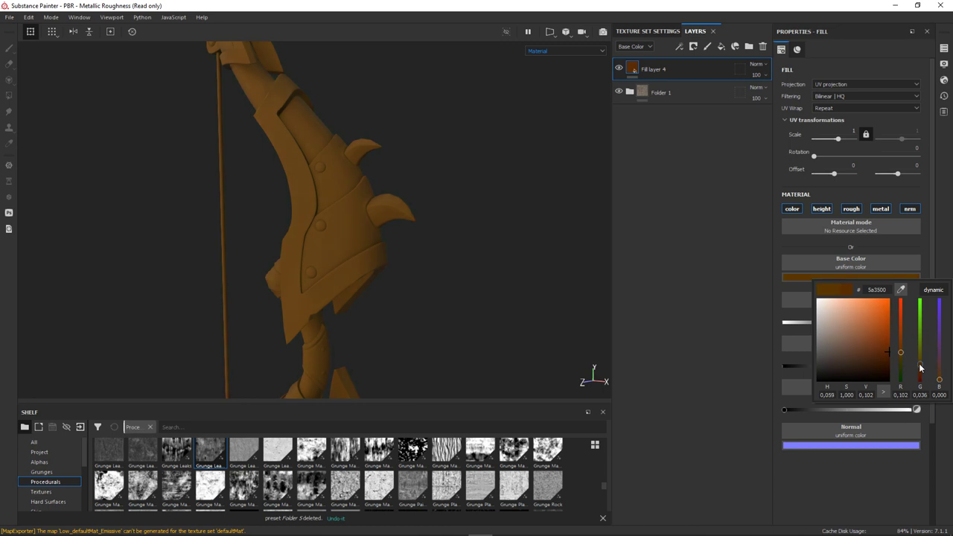
key(ctrl+d)
click(851, 277)
click(887, 343)
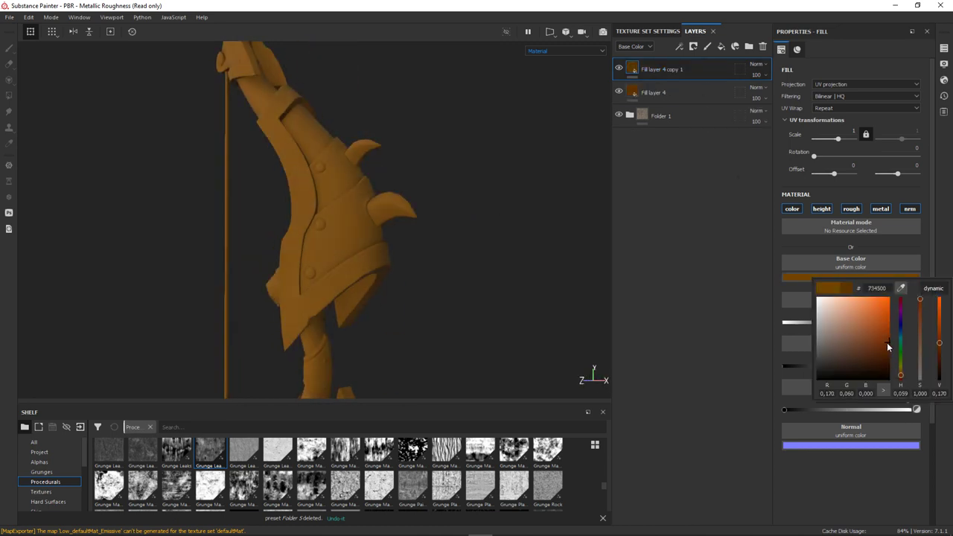
Step: Mask the copy with the Curvature map, tightened by a Levels effect
click(693, 47)
click(681, 46)
click(39, 453)
drag(142, 454, 816, 205)
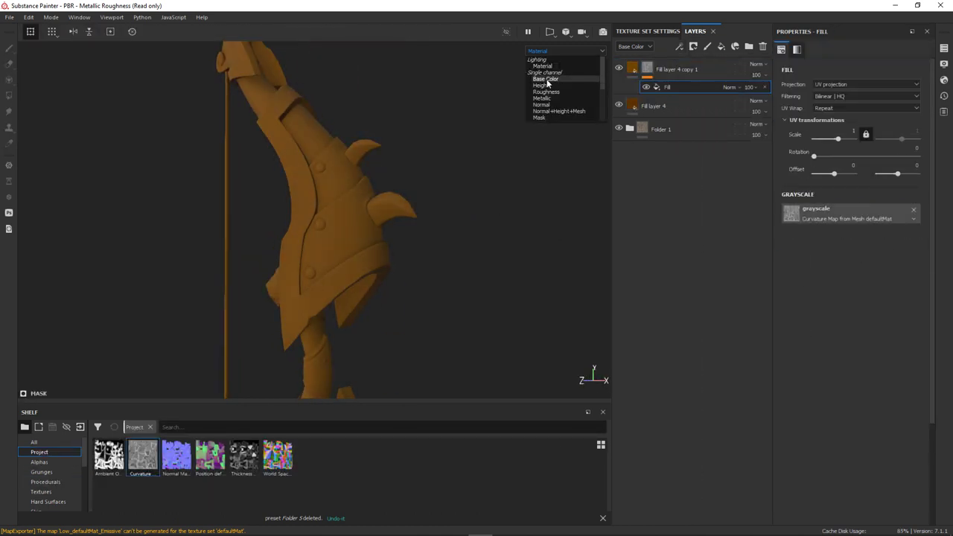
click(547, 79)
click(679, 46)
click(700, 75)
drag(868, 100, 867, 90)
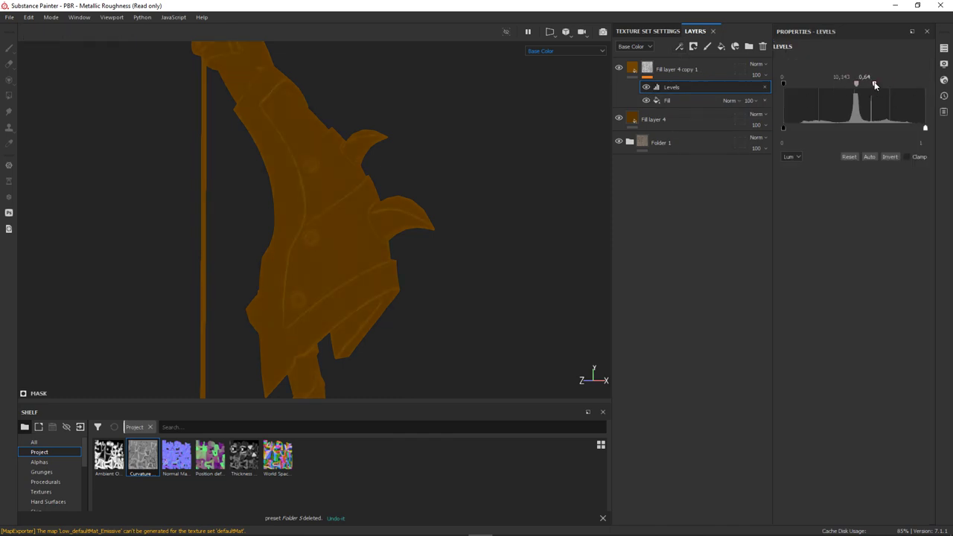
Step: Add Fill layer 5 with a black mask driven by a Light generator
click(543, 67)
click(721, 47)
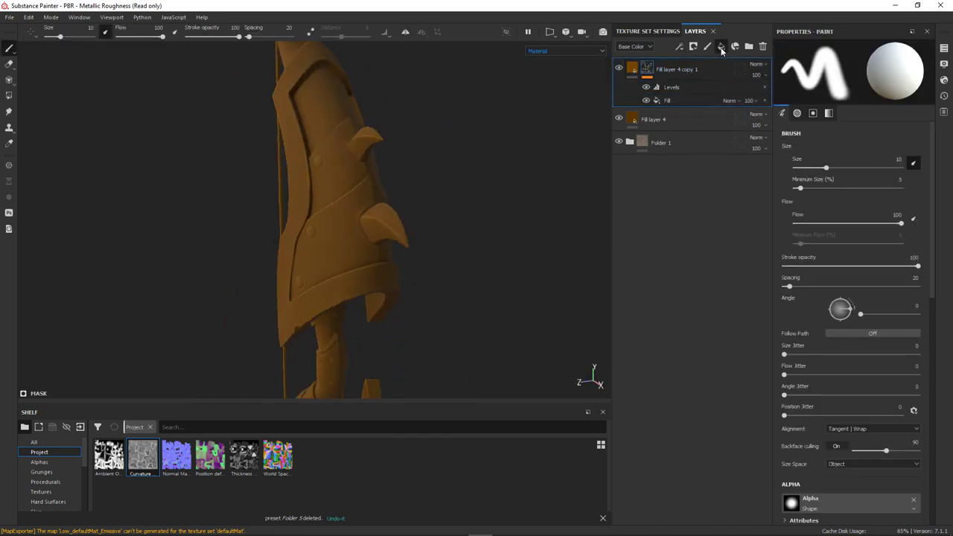
right_click(702, 68)
click(768, 81)
click(891, 67)
click(930, 121)
mouse_move(428, 261)
alt+mouse_down()
mouse_move(477, 243)
mouse_move(453, 117)
mouse_move(335, 218)
mouse_move(387, 216)
alt+mouse_up()
Step: Turn the Light generator's horizontal angle to 179
drag(880, 137, 896, 137)
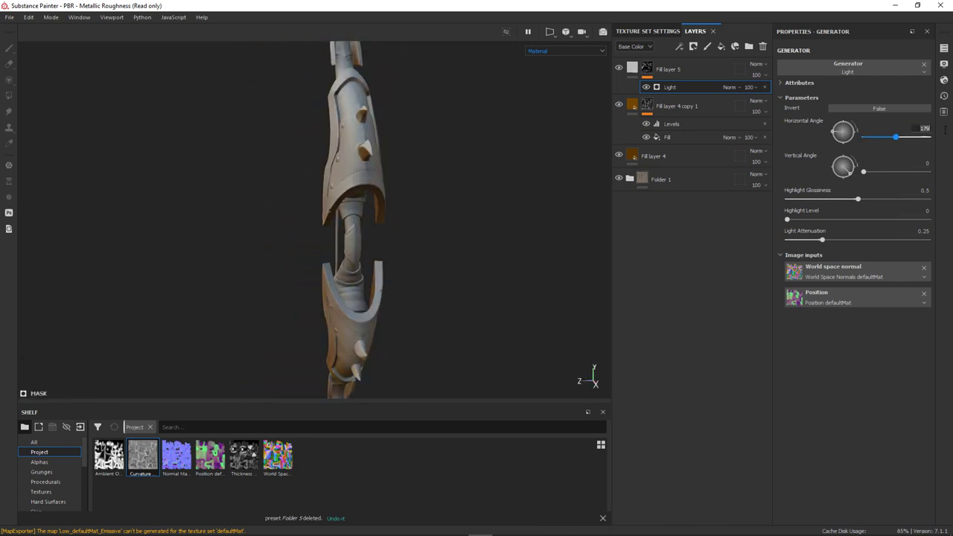
mouse_move(291, 142)
alt+mouse_down()
mouse_move(263, 238)
mouse_move(502, 178)
mouse_move(492, 224)
alt+mouse_up()
key(Delete)
click(876, 277)
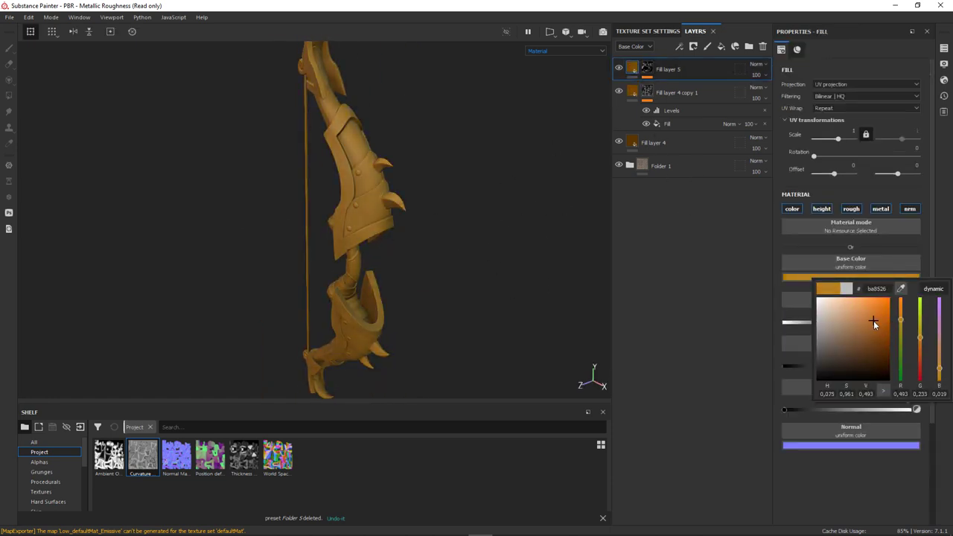
key(ctrl+z)
Step: Add Levels to the light mask with white point 0.836 and midtone 1.816
click(678, 47)
click(702, 95)
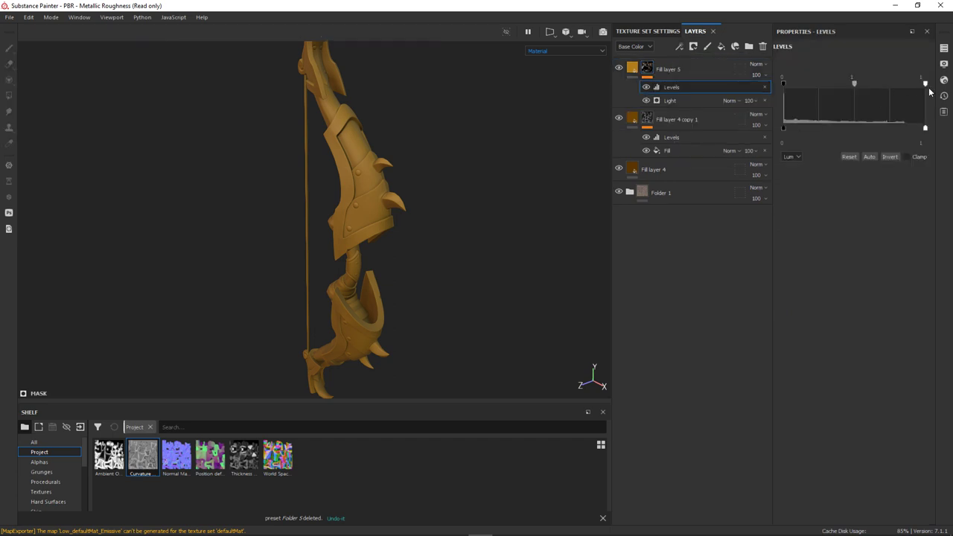
drag(844, 83, 902, 85)
drag(850, 84, 846, 86)
alt+drag(462, 231, 435, 217)
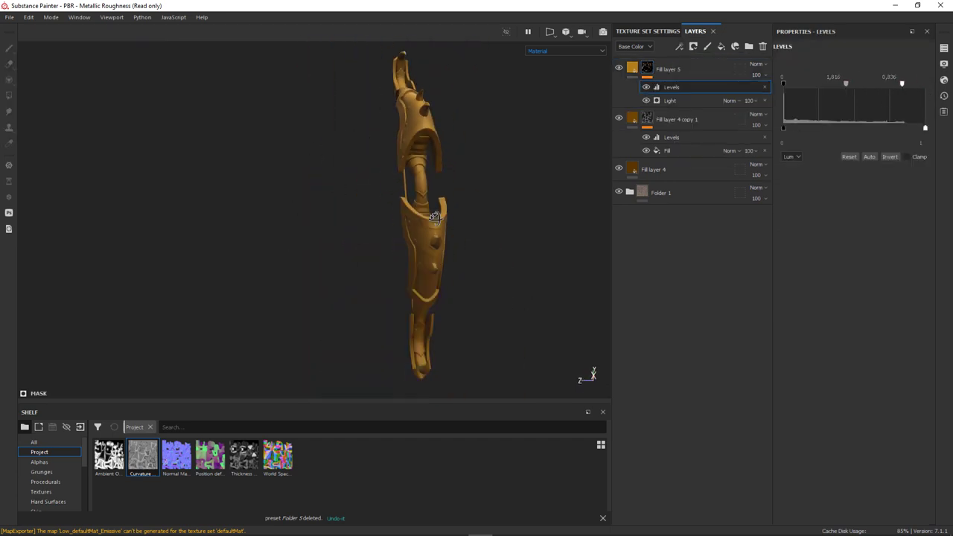
scroll(436, 217, up, 5)
click(668, 69)
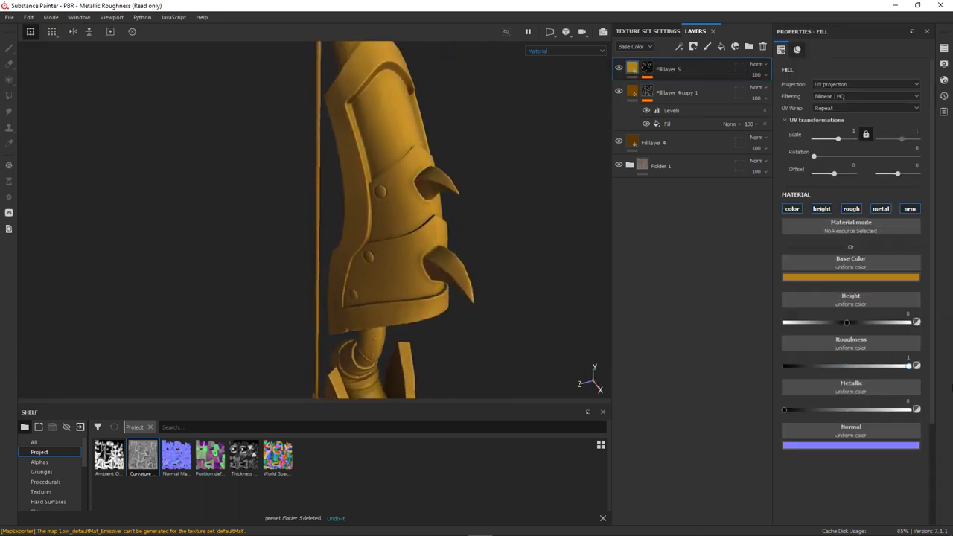
Step: Adjust the base colours of Fill layer 4 and Fill layer 4 copy 1
alt+drag(462, 246, 499, 301)
click(653, 143)
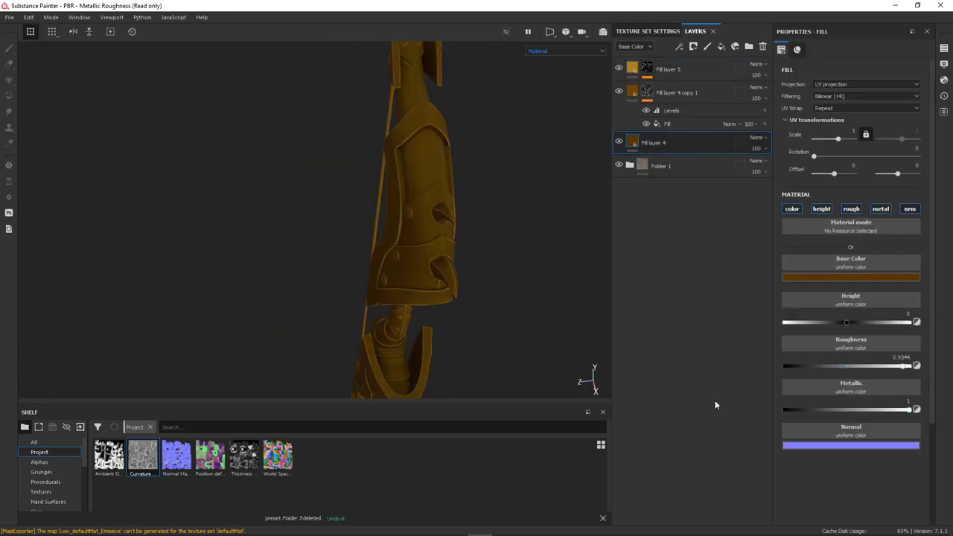
alt+drag(521, 261, 567, 246)
click(677, 93)
click(868, 278)
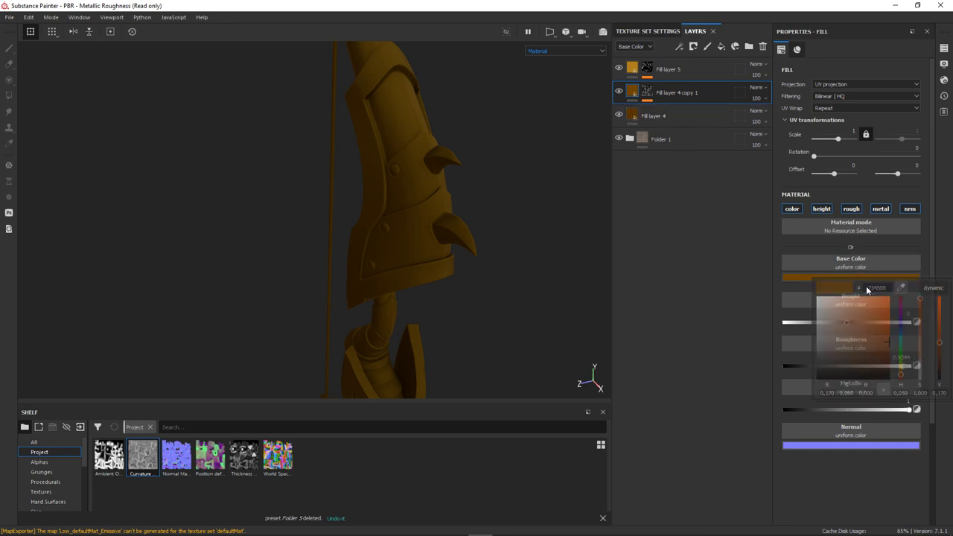
click(653, 116)
click(852, 278)
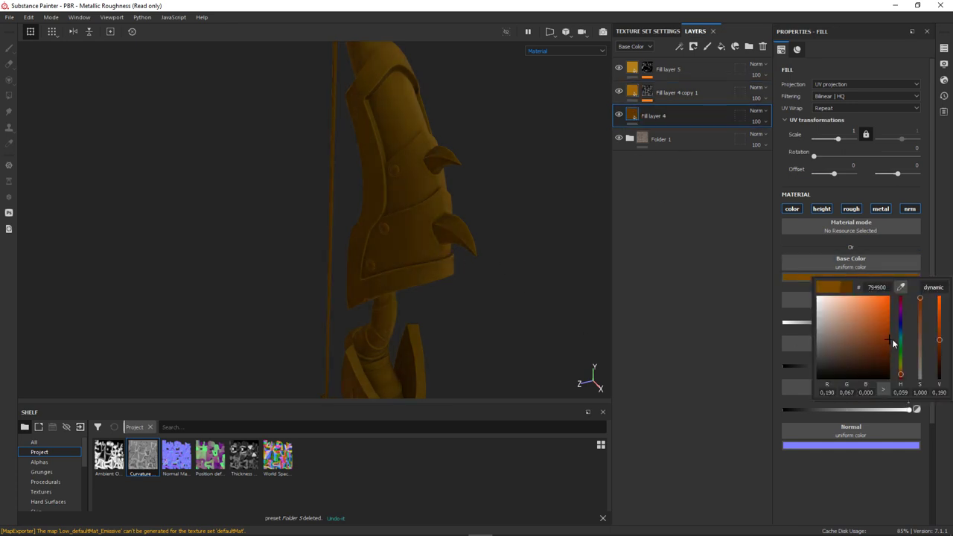
alt+drag(462, 246, 502, 263)
Step: Set Light glossiness to 0.68, then group Fill layers 4–5 into Folder 2 with a black mask
click(647, 69)
click(671, 100)
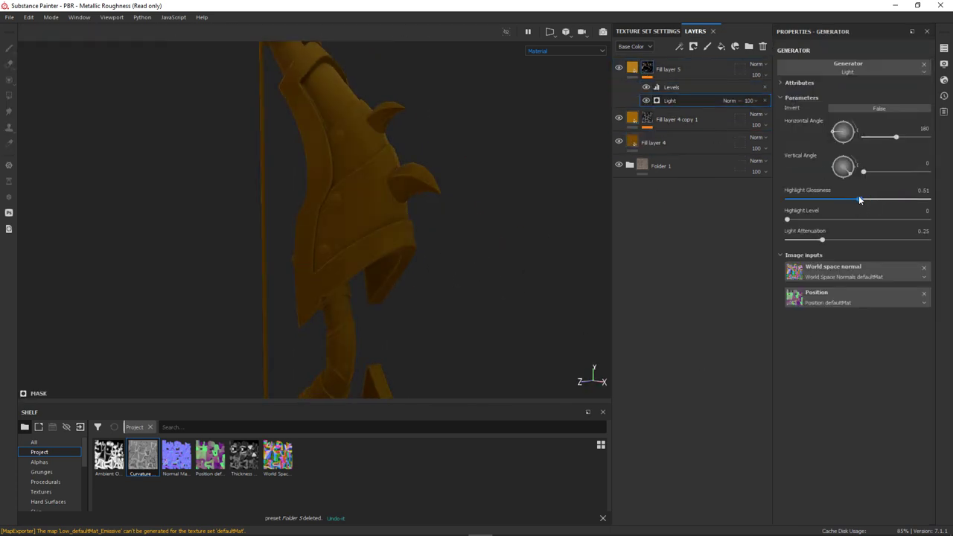
alt+drag(341, 245, 417, 246)
click(669, 69)
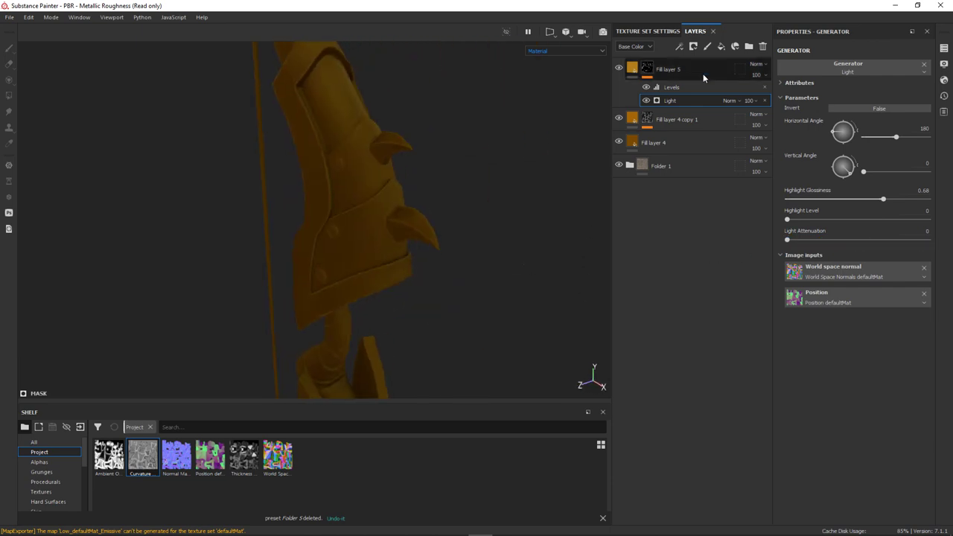
shift+click(689, 143)
key(ctrl+g)
click(694, 46)
Step: Polygon-fill the bow's inner panels in Folder 2's mask
key(4)
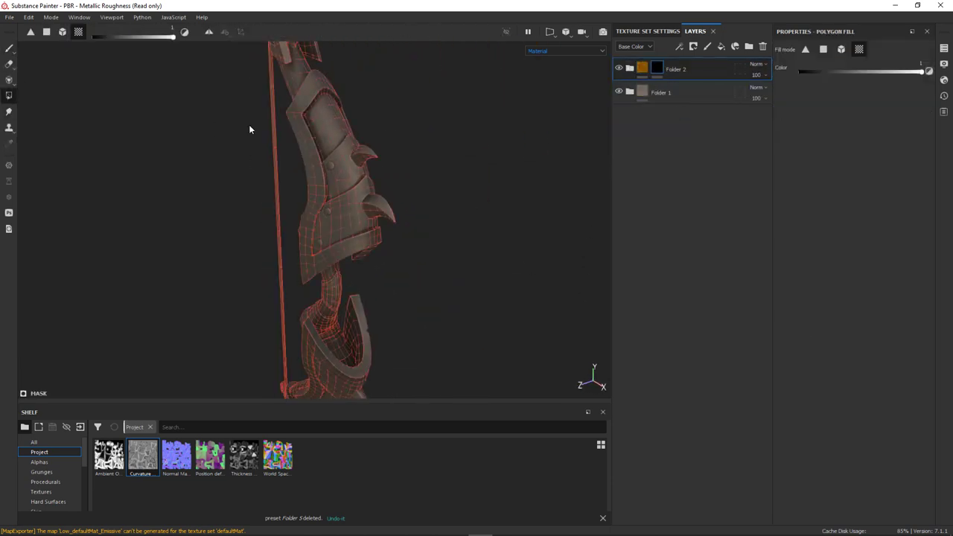
mouse_move(248, 124)
alt+mouse_down()
mouse_move(404, 138)
mouse_move(436, 356)
mouse_move(319, 164)
mouse_move(444, 249)
alt+mouse_up()
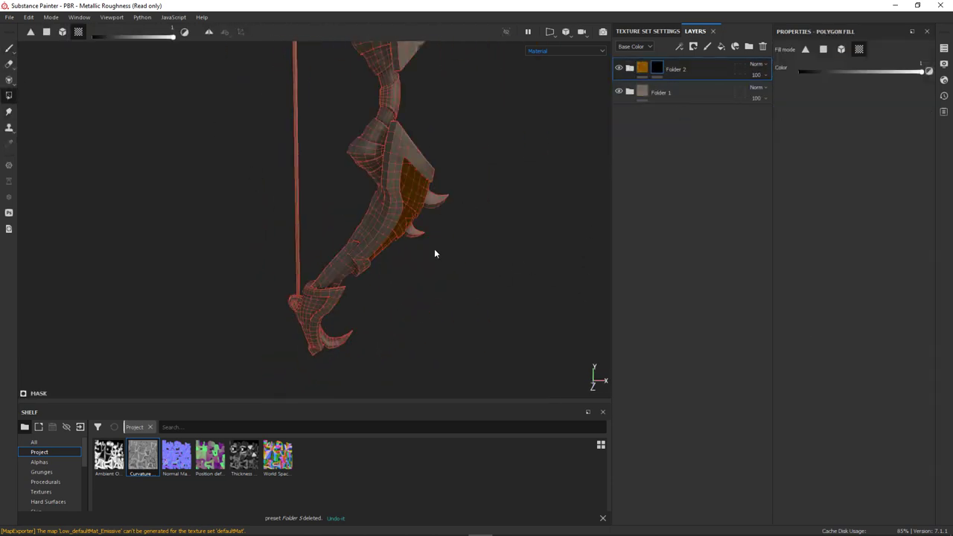
click(9, 48)
mouse_move(351, 223)
alt+mouse_down()
mouse_move(415, 248)
mouse_move(477, 245)
alt+mouse_up()
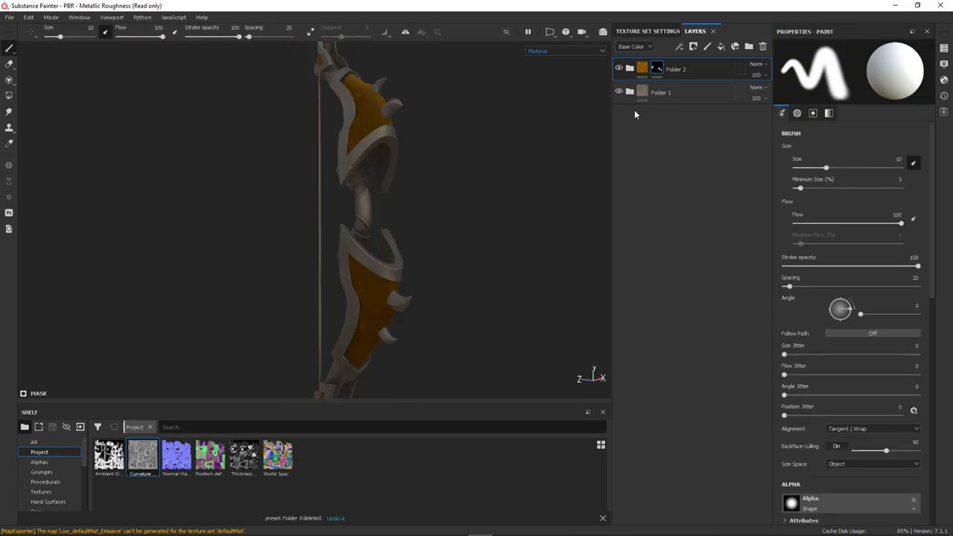
click(630, 68)
click(676, 123)
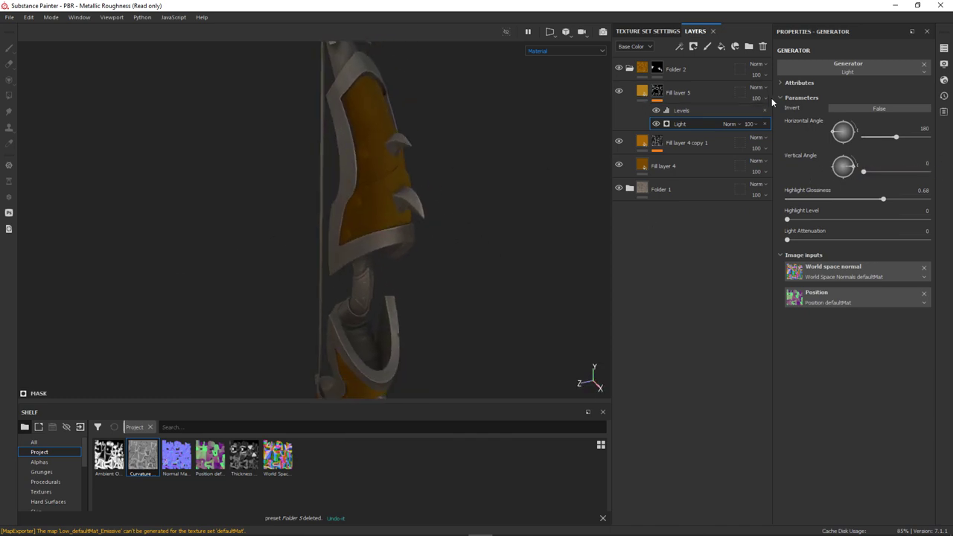
Step: Set Fill layer 5 to Screen for brighter yellow, then add a black-masked Fill layer 6
scroll(761, 92, down, 2)
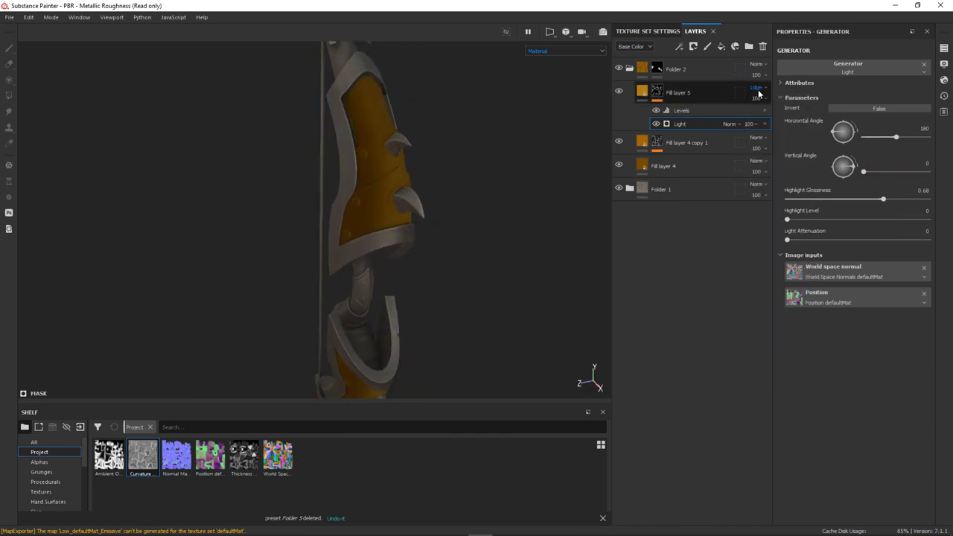
click(765, 88)
click(760, 247)
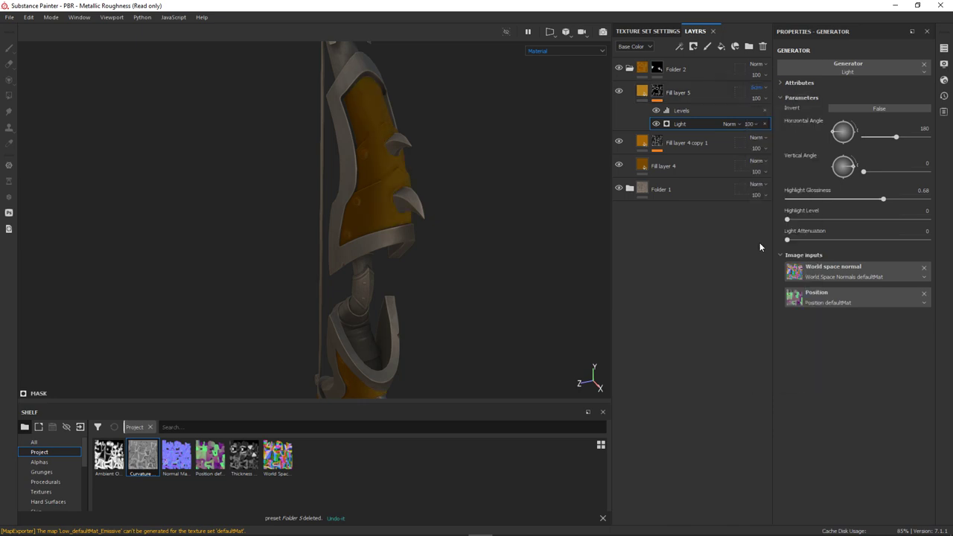
click(643, 91)
click(851, 278)
click(887, 304)
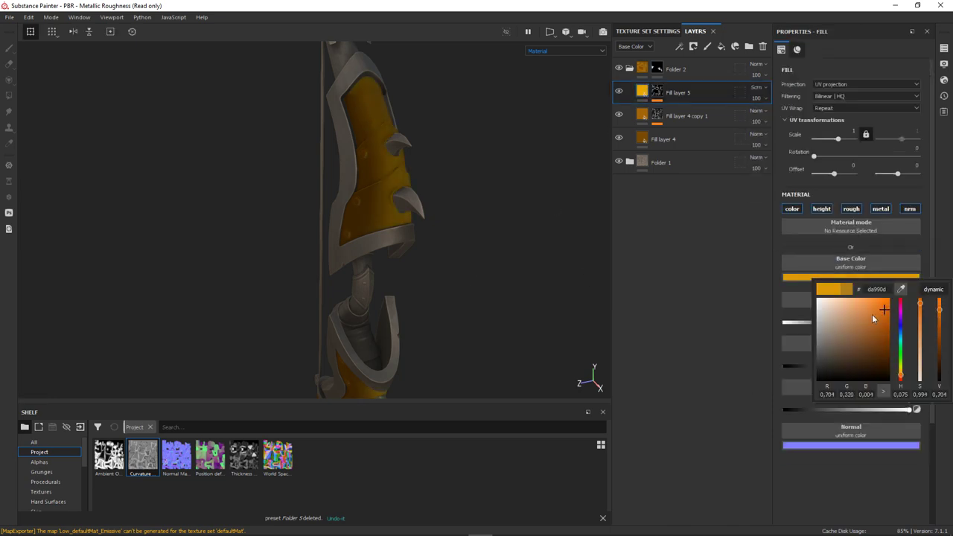
mouse_move(515, 187)
alt+mouse_down()
mouse_move(305, 308)
mouse_move(506, 229)
alt+mouse_up()
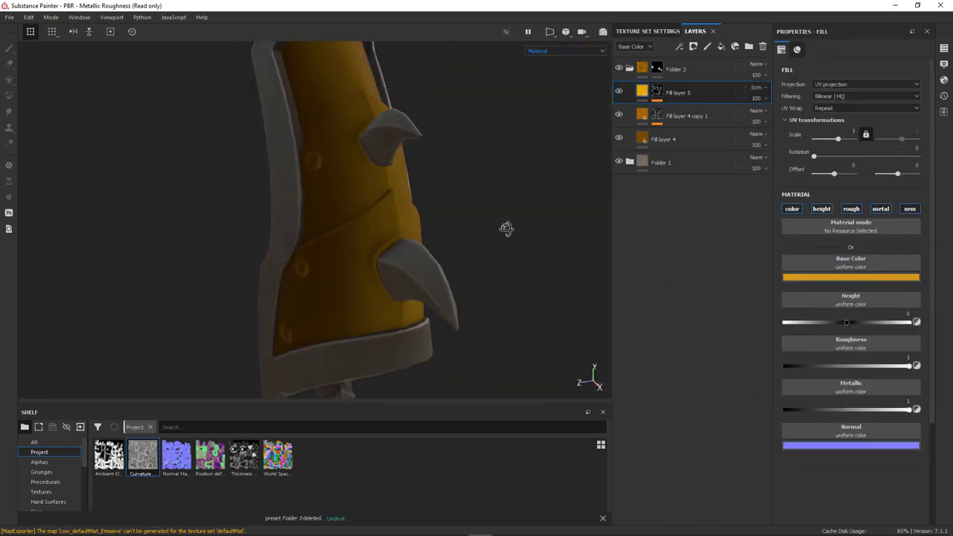
click(721, 46)
click(693, 46)
Step: Mask Fill layer 6 with a Dirt generator and raise the dirt contrast
click(680, 46)
click(752, 100)
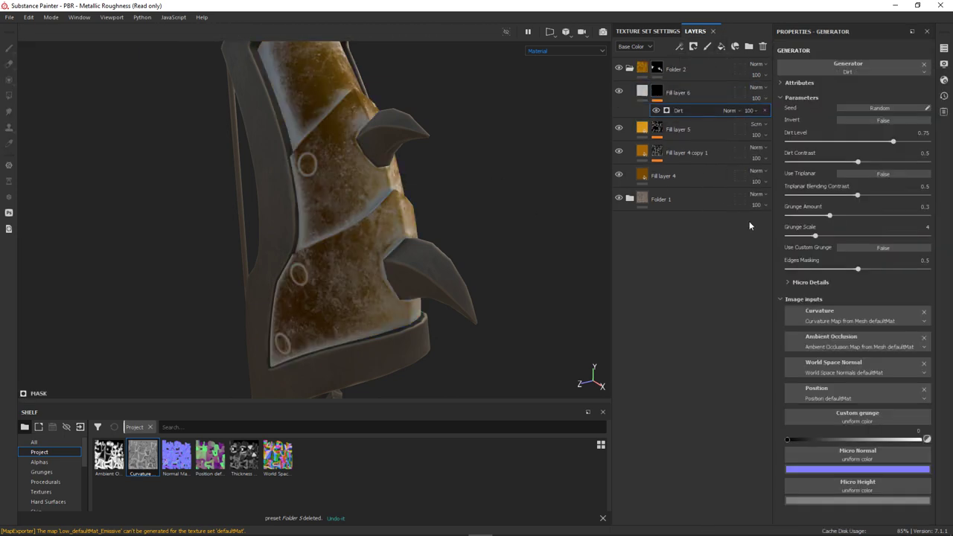
drag(858, 161, 866, 162)
Step: Set Fill layer 6's dirt base colour to dark brown (7a4b0f), with Dirt Level 0.77
click(678, 93)
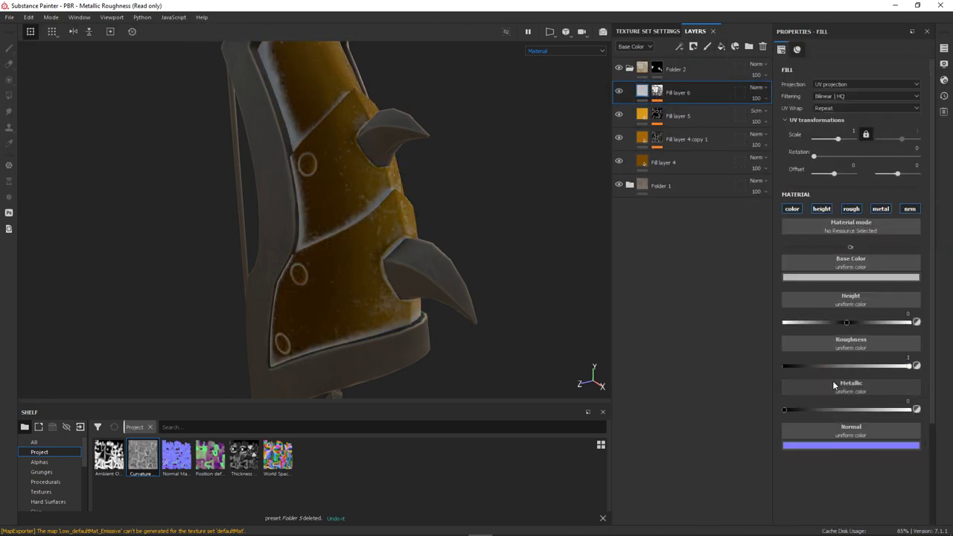
click(851, 277)
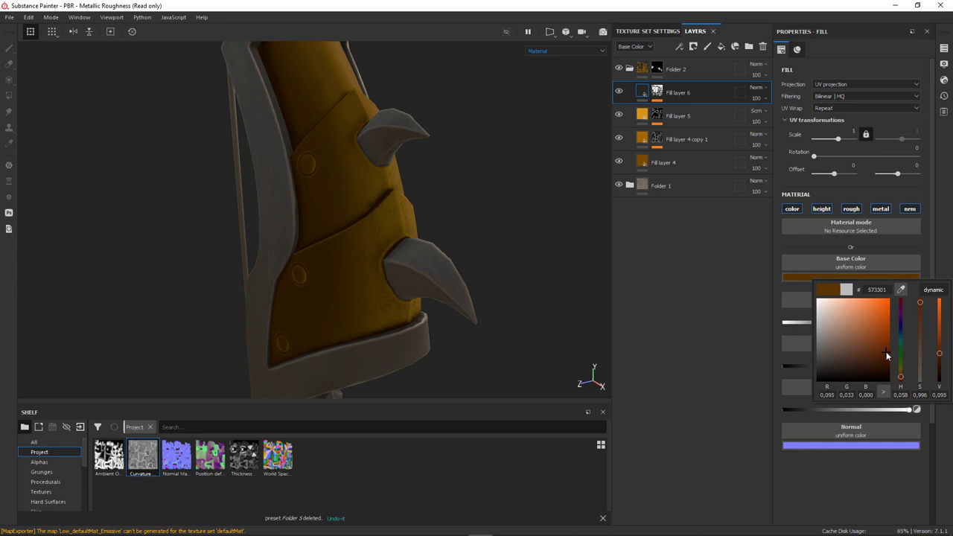
click(657, 93)
click(684, 111)
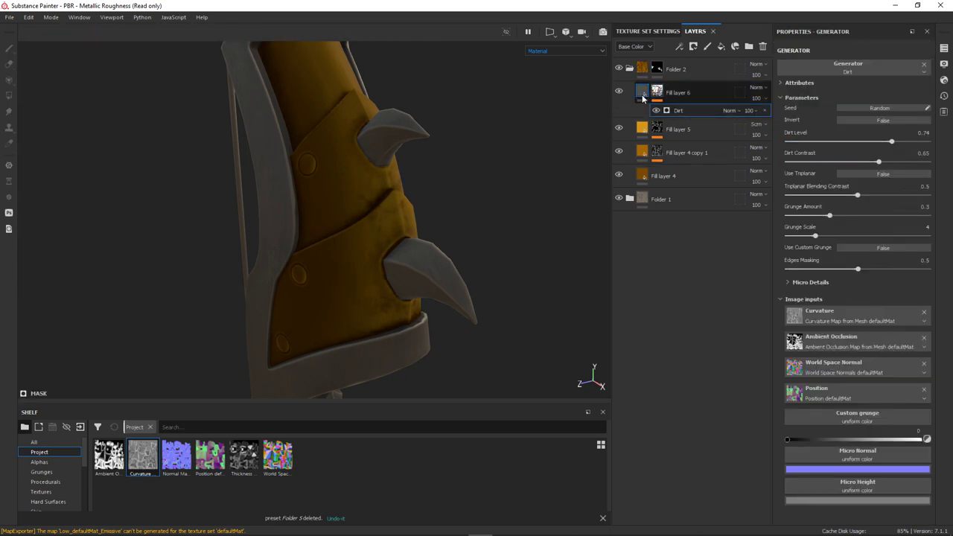
click(644, 99)
click(851, 278)
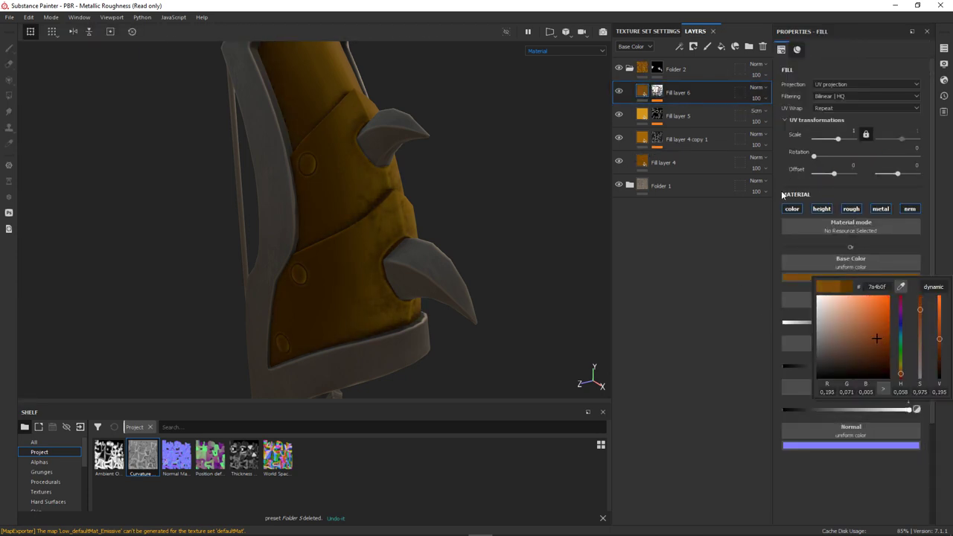
Step: Orbit to the grip and string, expand Folder 1 and select a layer inside it
mouse_move(477, 227)
alt+mouse_down()
mouse_move(534, 234)
mouse_move(381, 274)
mouse_move(417, 268)
alt+mouse_up()
click(630, 199)
click(663, 319)
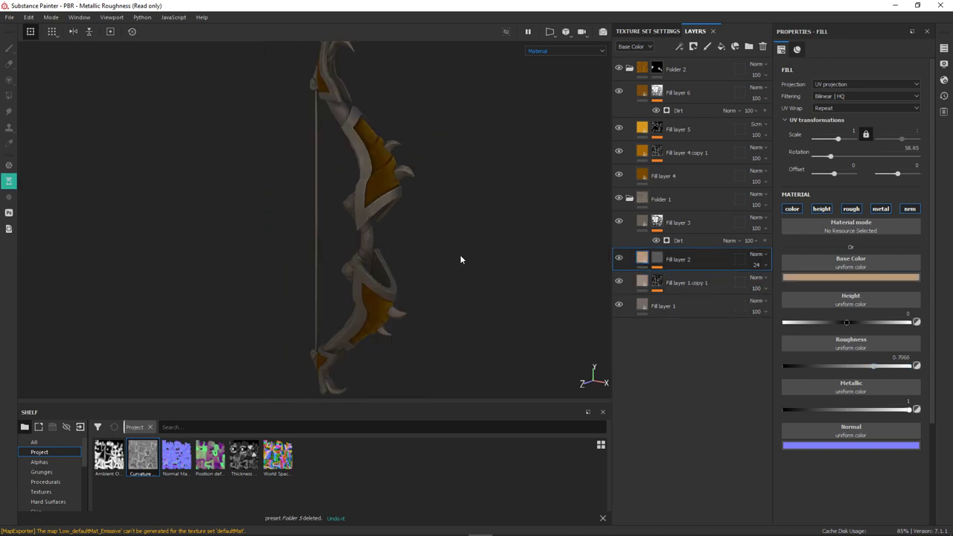
Step: Select Folder 2, check the symmetry settings and enlarge the brush slightly
alt+drag(465, 288, 390, 275)
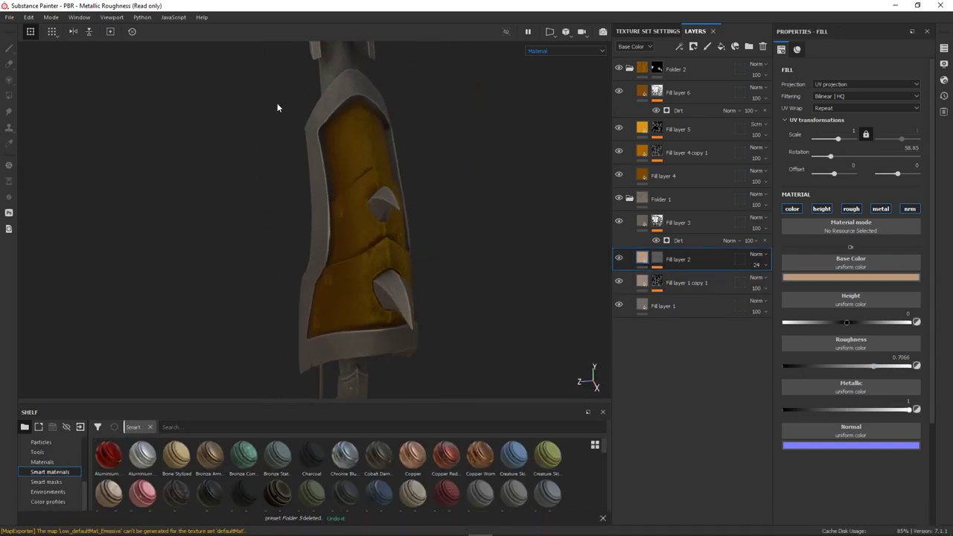
click(633, 71)
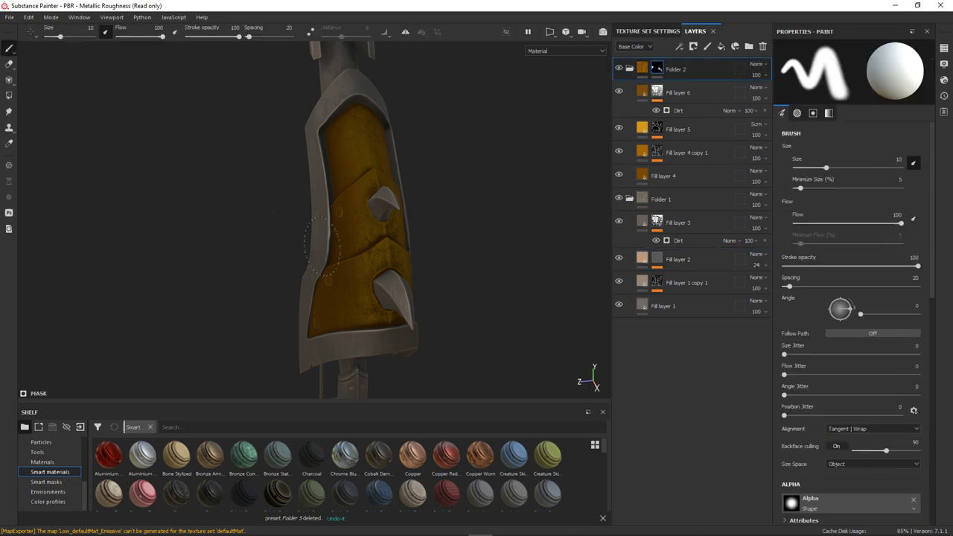
scroll(314, 243, up, 2)
click(421, 32)
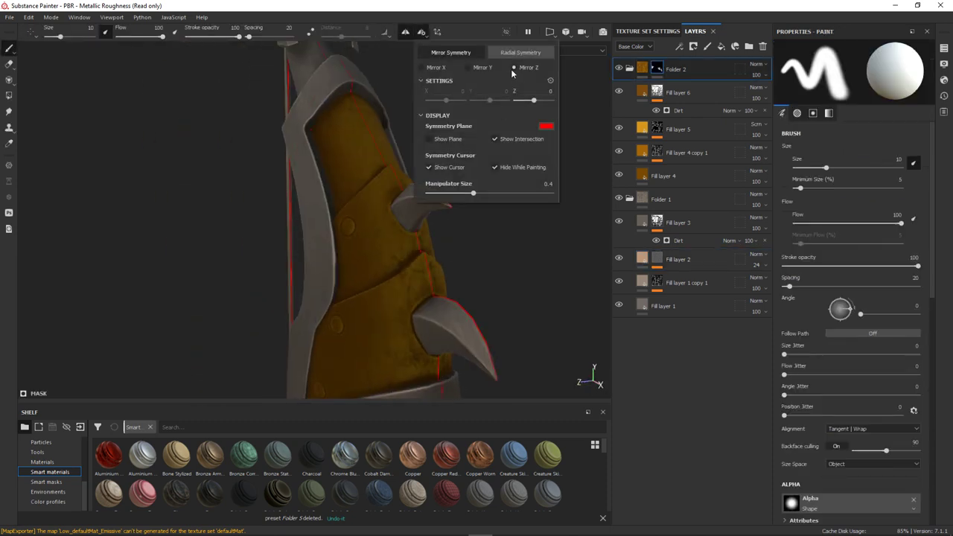
scroll(484, 268, up, 5)
alt+drag(438, 246, 433, 247)
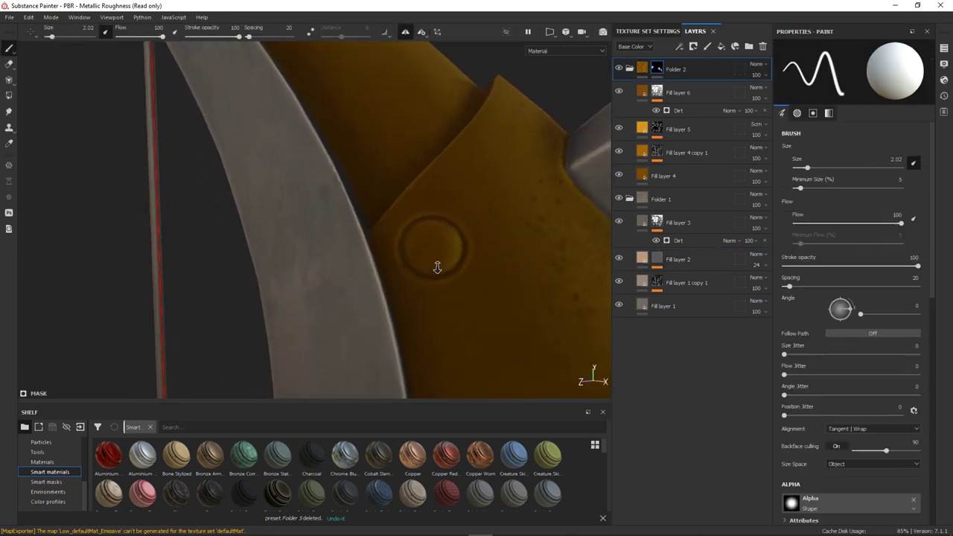
right_click(433, 248)
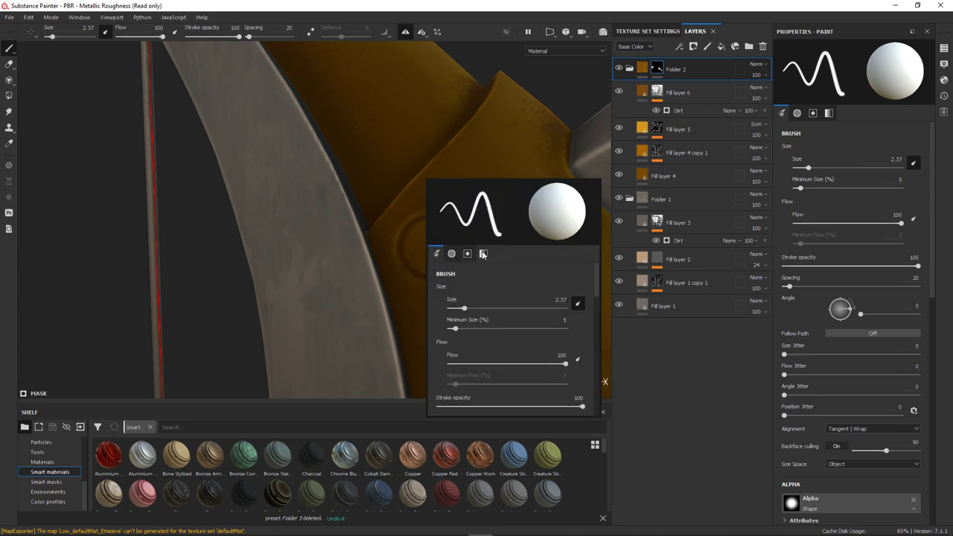
click(485, 251)
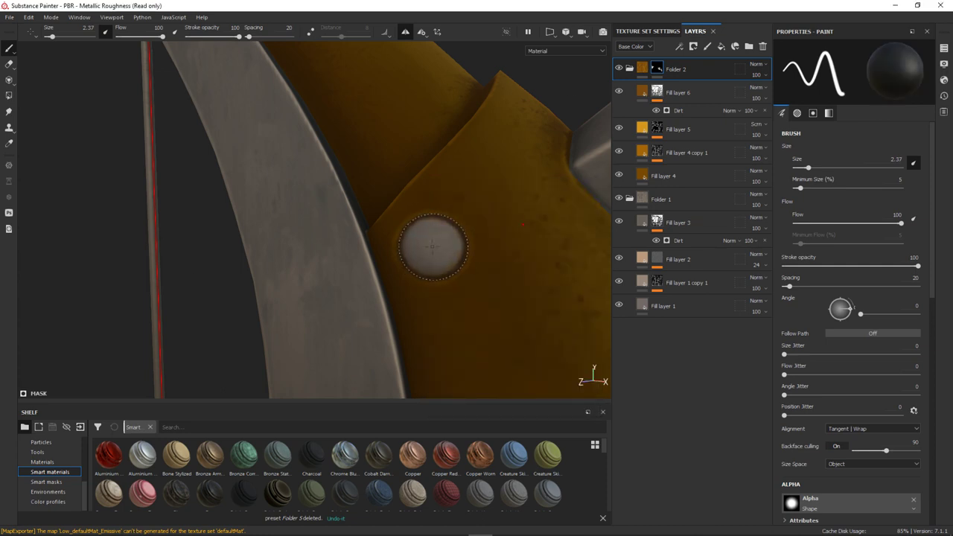
Step: Inspect the stud on the gold panel close up, pull back to the whole limb, and collapse Folder 2
mouse_move(433, 247)
alt+mouse_down()
mouse_move(409, 279)
mouse_move(396, 241)
alt+mouse_up()
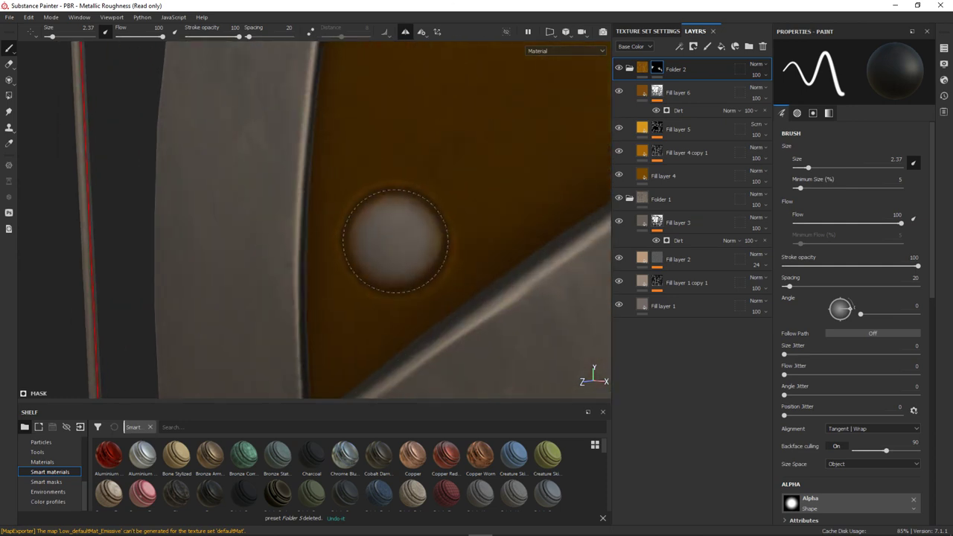
alt+drag(399, 239, 419, 263)
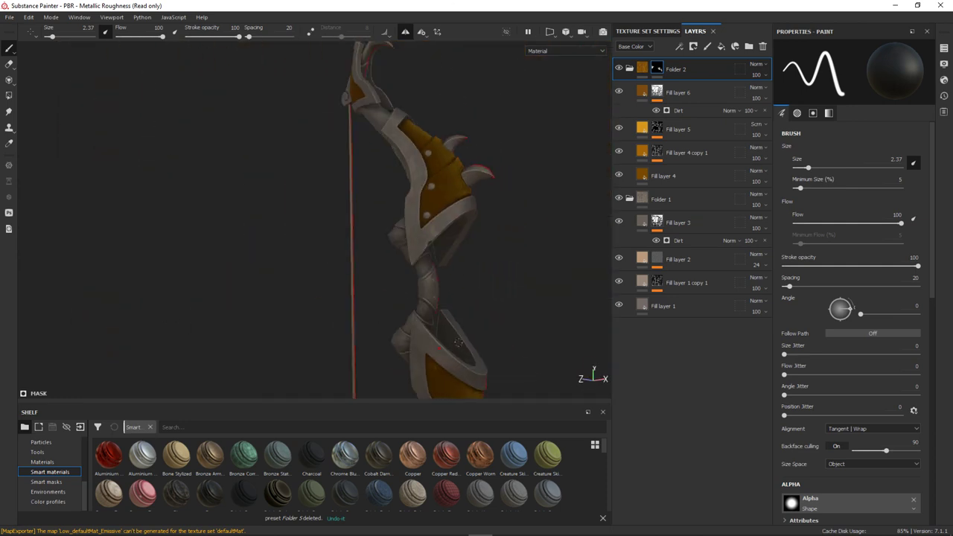
alt+right_drag(419, 264, 432, 300)
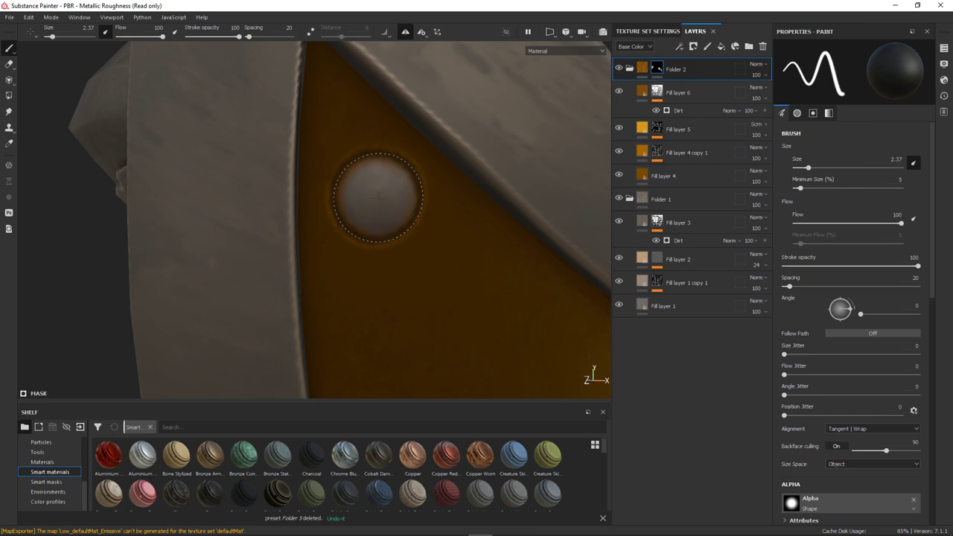
mouse_move(376, 194)
alt+mouse_down()
mouse_move(404, 230)
mouse_move(384, 264)
mouse_move(362, 208)
alt+mouse_up()
mouse_move(362, 209)
alt+right_down()
mouse_move(387, 225)
mouse_move(387, 246)
alt+right_up()
mouse_move(387, 245)
alt+mouse_down()
mouse_move(326, 84)
mouse_move(449, 216)
mouse_move(521, 178)
alt+mouse_up()
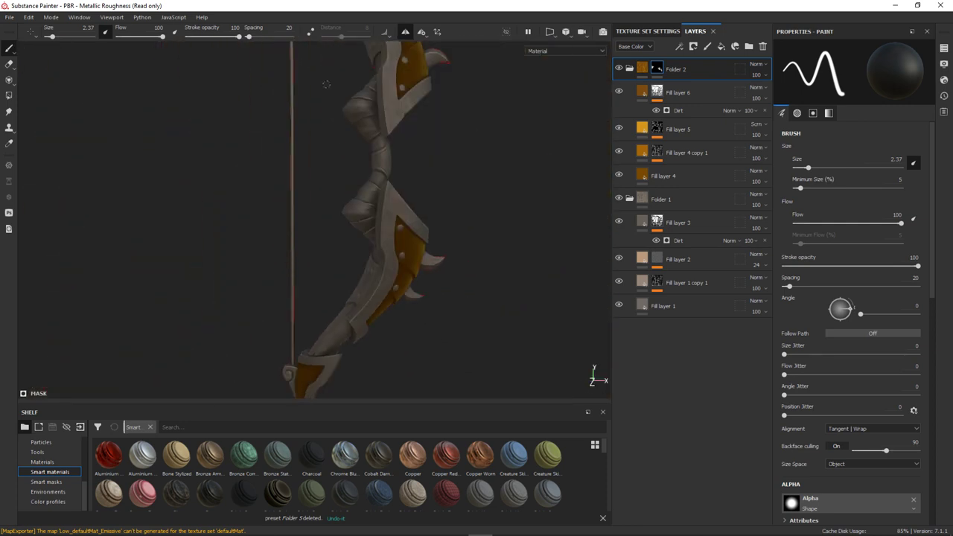
click(630, 69)
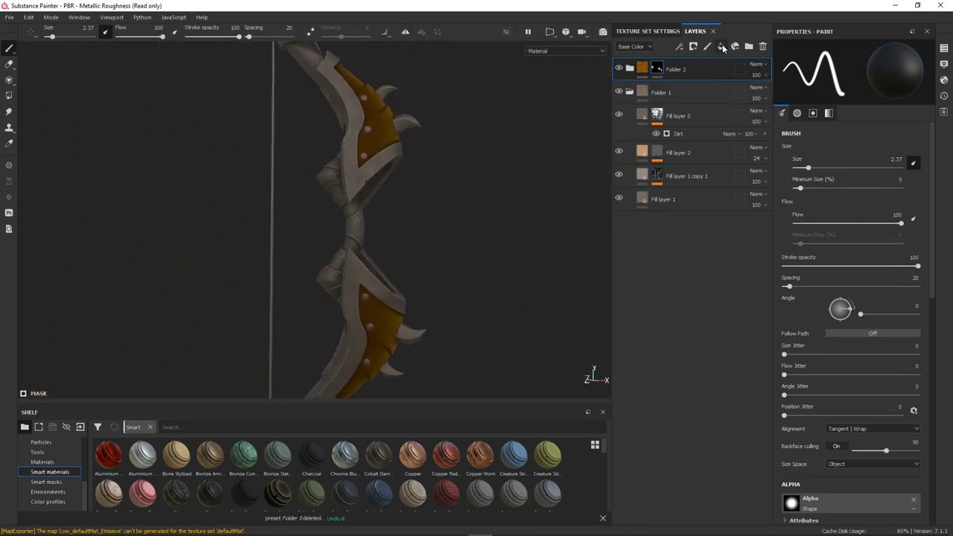
Step: Add Fill layer 7 with a brown base colour
click(721, 46)
click(851, 277)
click(939, 362)
scroll(571, 248, up, 5)
alt+middle_drag(570, 249, 234, 248)
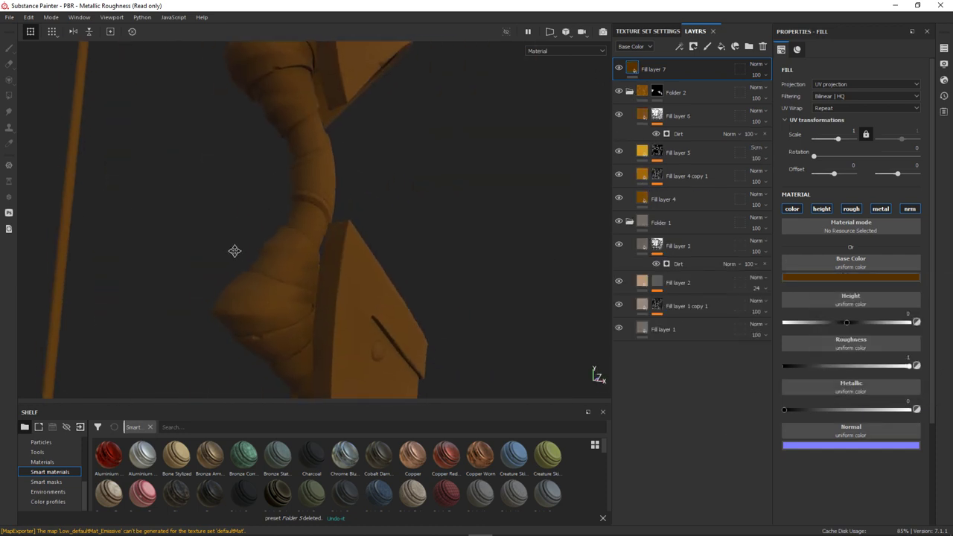
scroll(234, 248, down, 3)
Step: Put Fill layer 7 in a new black-masked Folder 3 and polygon-fill the mask over the leather wraps
click(749, 46)
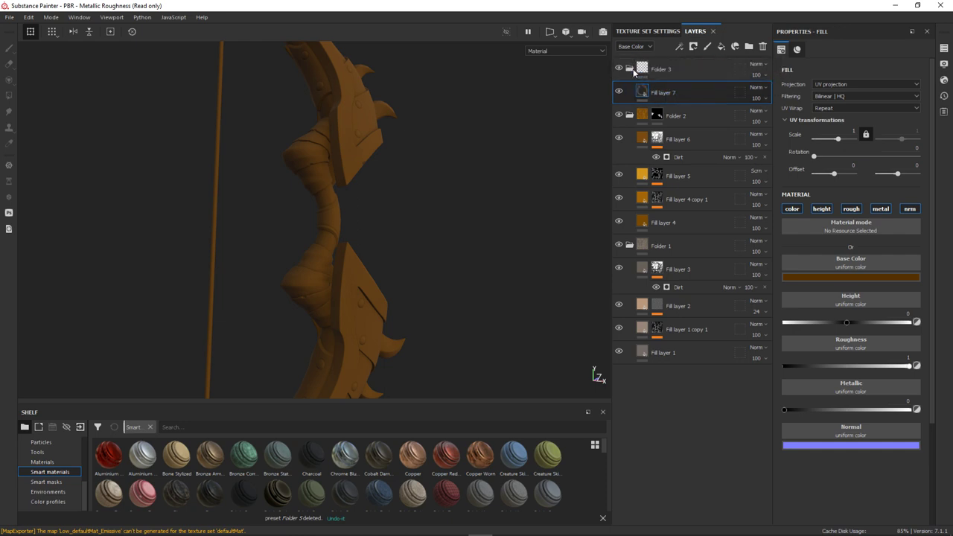
drag(639, 72, 670, 70)
right_click(696, 68)
click(723, 79)
key(4)
alt+drag(309, 179, 314, 294)
key(1)
Step: Duplicate Fill layer 7 inside Folder 3 and edit the copy's base colour
scroll(406, 265, up, 3)
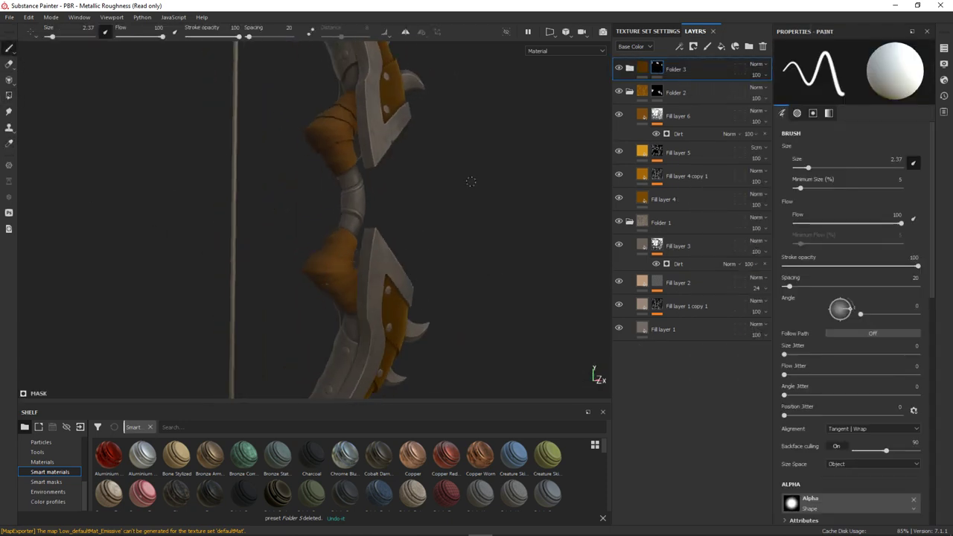
alt+drag(406, 265, 388, 254)
click(631, 69)
click(701, 91)
key(ctrl+d)
click(851, 277)
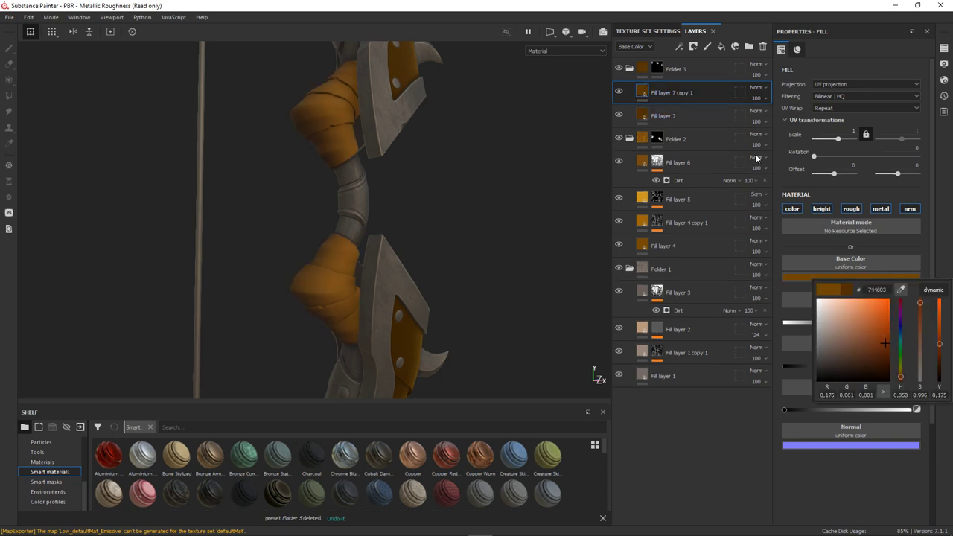
Step: Mask the copy with a Curvature fill and a tightened Levels effect
right_click(657, 93)
click(693, 108)
click(39, 452)
drag(142, 455, 852, 214)
key(c)
alt+drag(438, 165, 356, 127)
right_click(657, 92)
click(701, 112)
drag(873, 83, 851, 95)
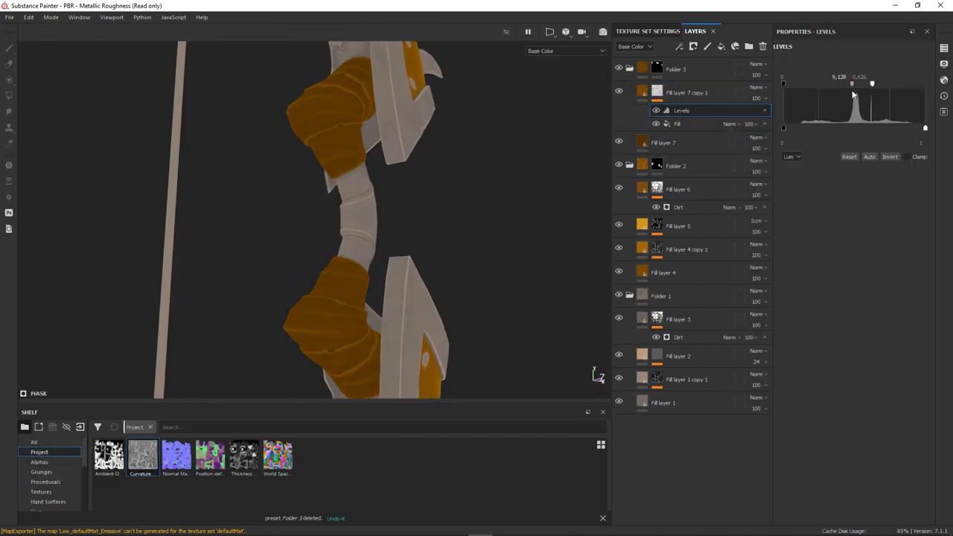
Step: Duplicate Fill layer 7 copy 1 and give the new copy a deep brown base colour
alt+drag(417, 224, 451, 192)
click(684, 83)
key(ctrl+d)
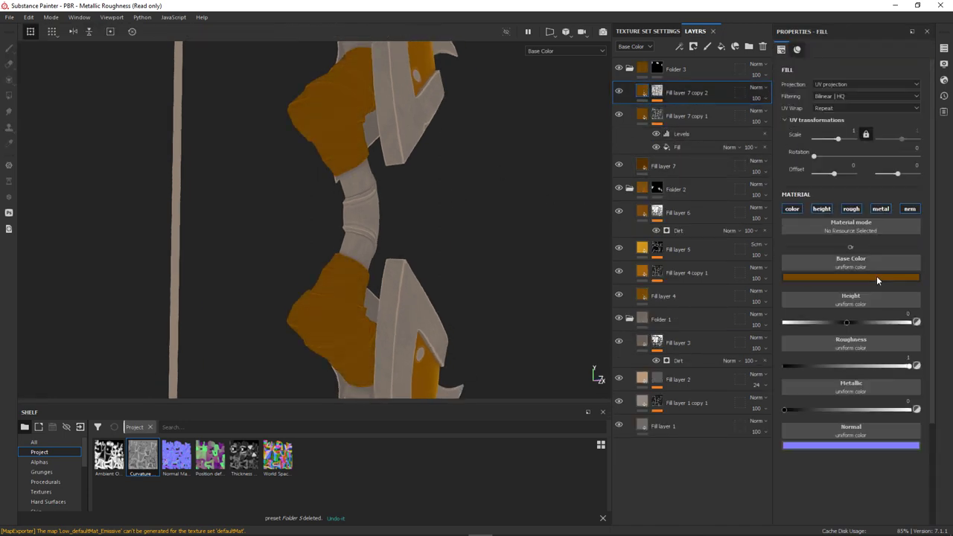
click(817, 278)
click(940, 356)
Step: Adjust the darker copy's Levels to widen its mask, then return to the full material view
click(681, 110)
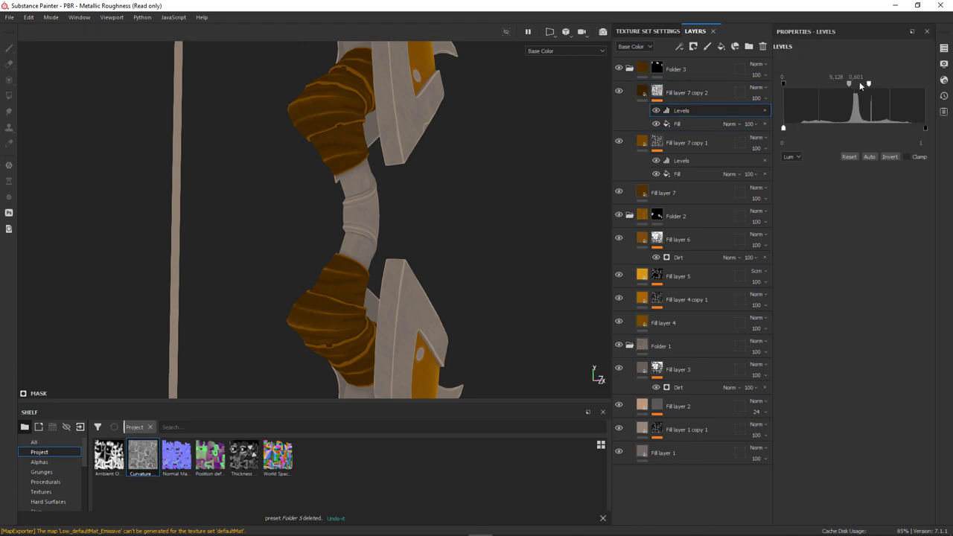
drag(848, 84, 833, 84)
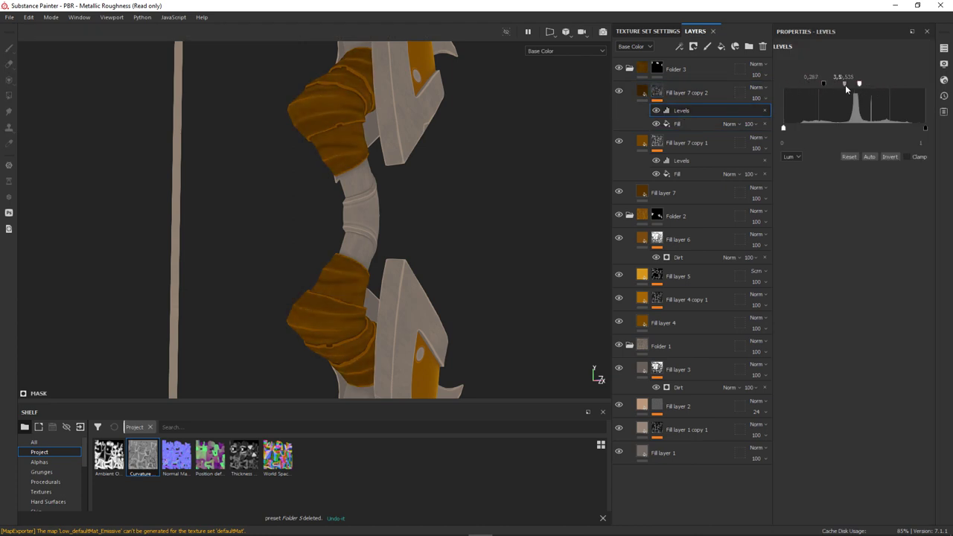
mouse_move(862, 85)
mouse_down()
mouse_move(875, 89)
mouse_move(782, 83)
mouse_move(866, 84)
mouse_up()
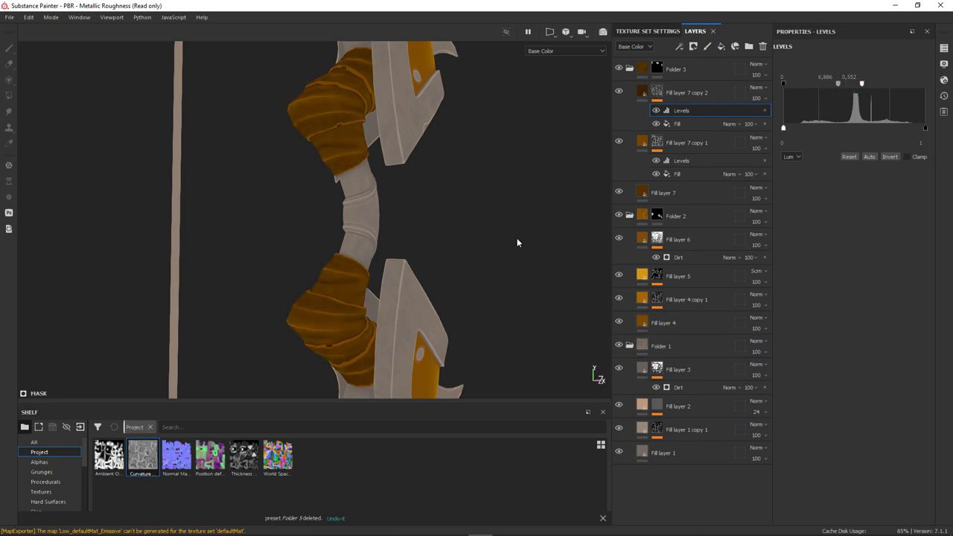
alt+drag(518, 242, 537, 149)
click(566, 50)
click(551, 59)
alt+drag(388, 172, 357, 190)
alt+drag(252, 352, 379, 241)
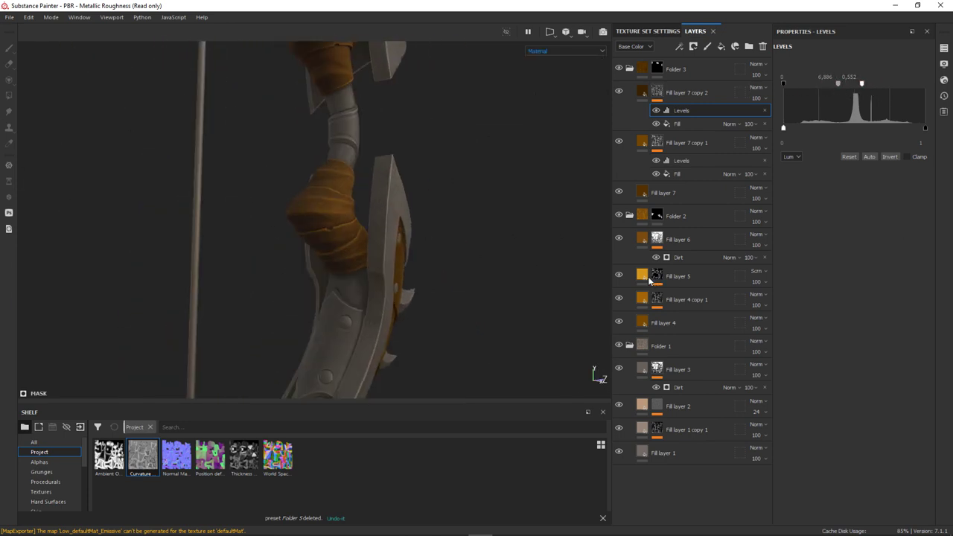
Step: Add Fill layer 8 masked by a Dirt generator with Dirt Level lowered to 0.49
click(719, 46)
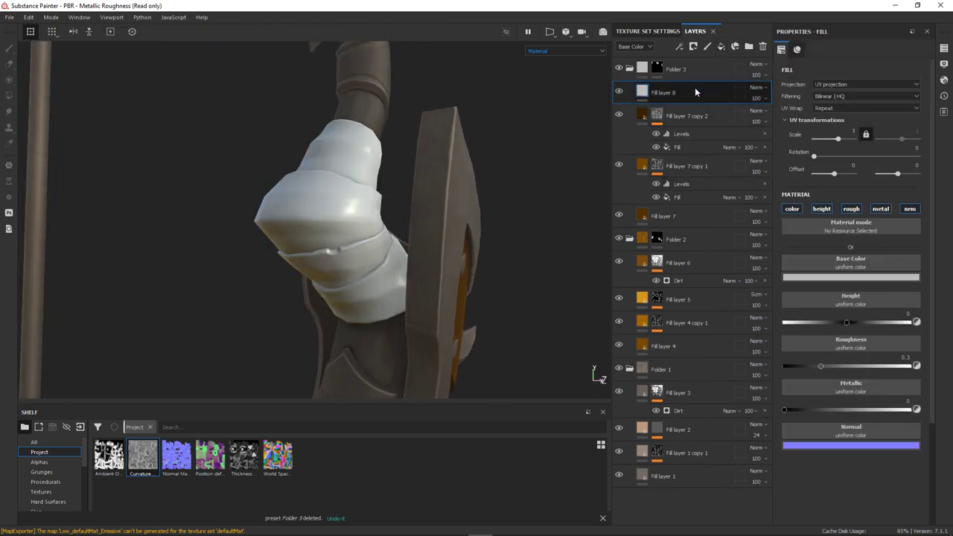
right_click(695, 87)
click(719, 123)
drag(893, 142, 820, 141)
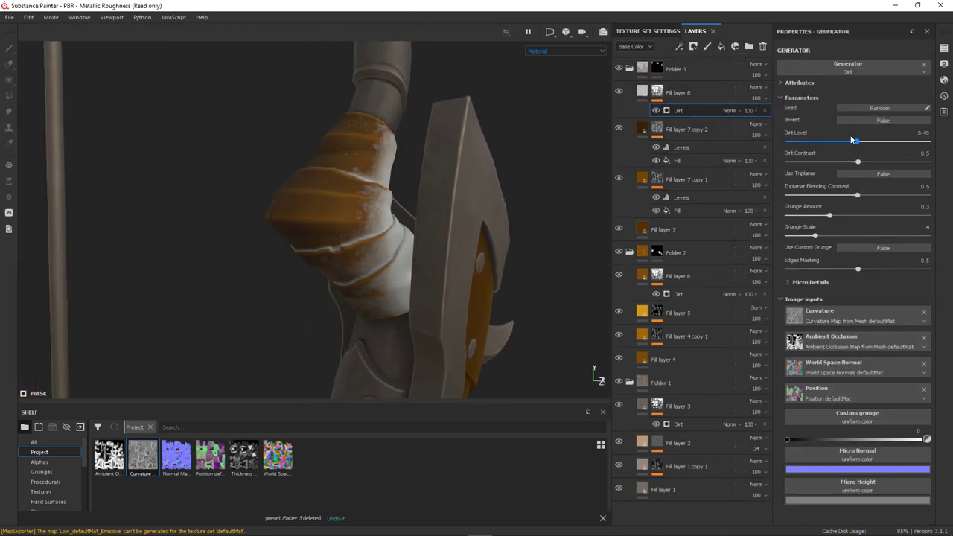
Step: Change Fill layer 8's base colour to a dark brown for the wrap dirt
key(Delete)
click(877, 277)
drag(879, 335, 889, 361)
key(ctrl+z)
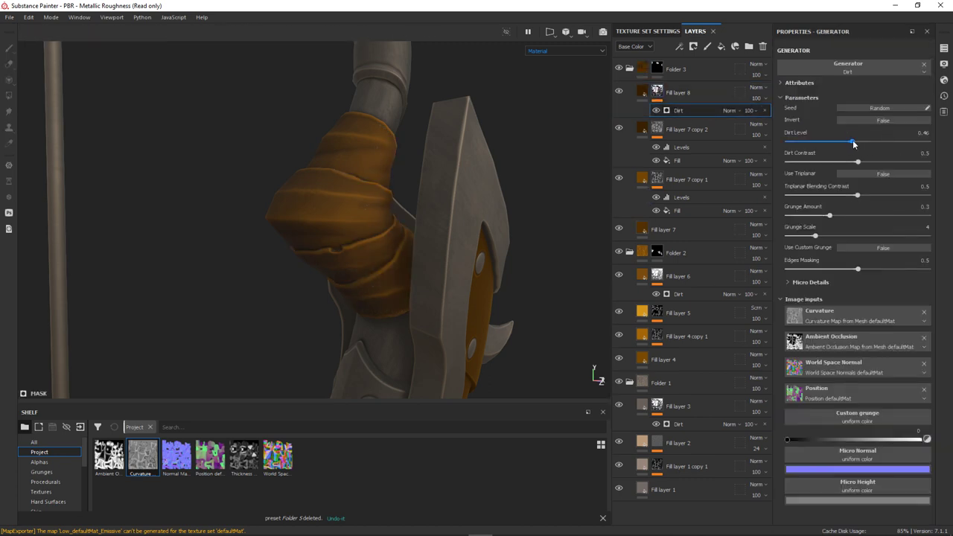
key(Delete)
click(856, 277)
drag(939, 342, 937, 365)
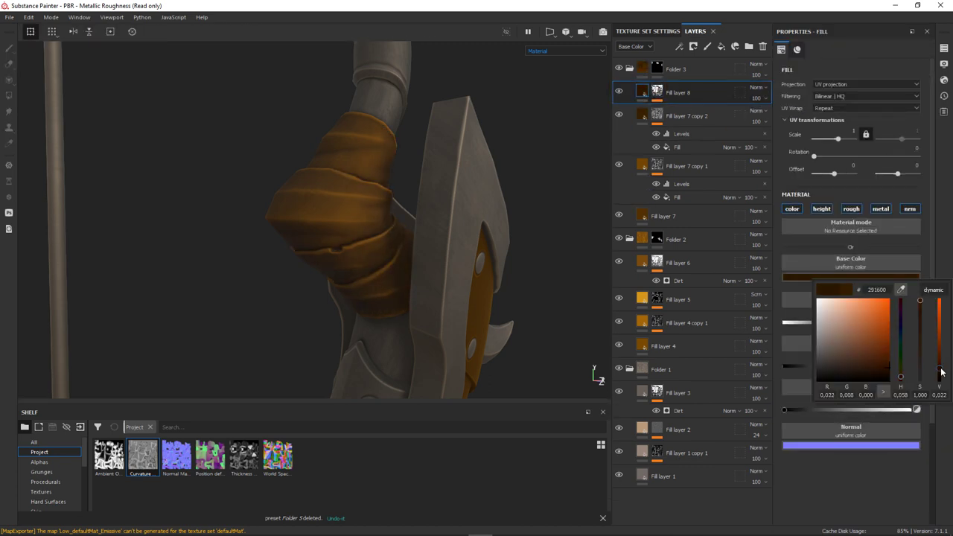
Step: Set Fill layer 8's Dirt Level to 0.51
alt+drag(417, 224, 507, 208)
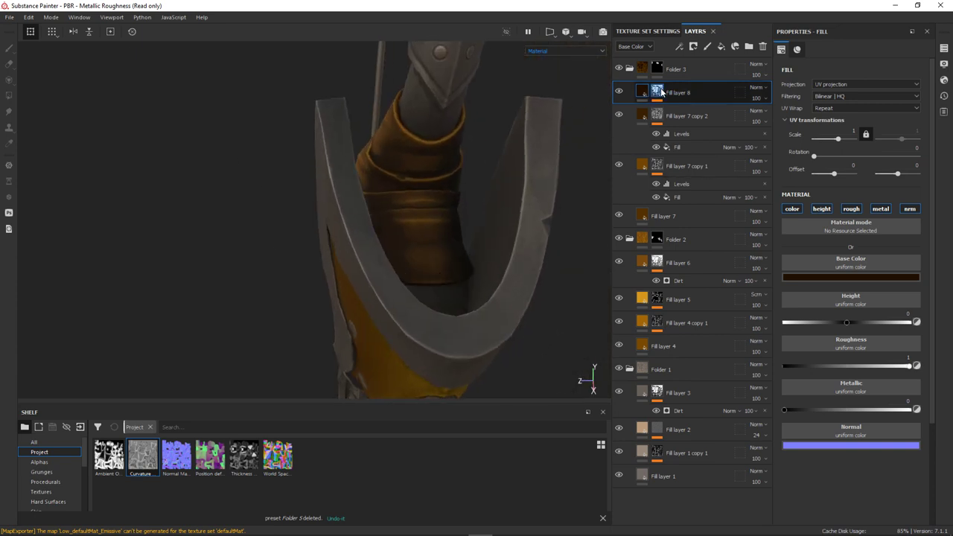
key(ctrl+z)
drag(871, 142, 859, 141)
alt+drag(417, 186, 467, 203)
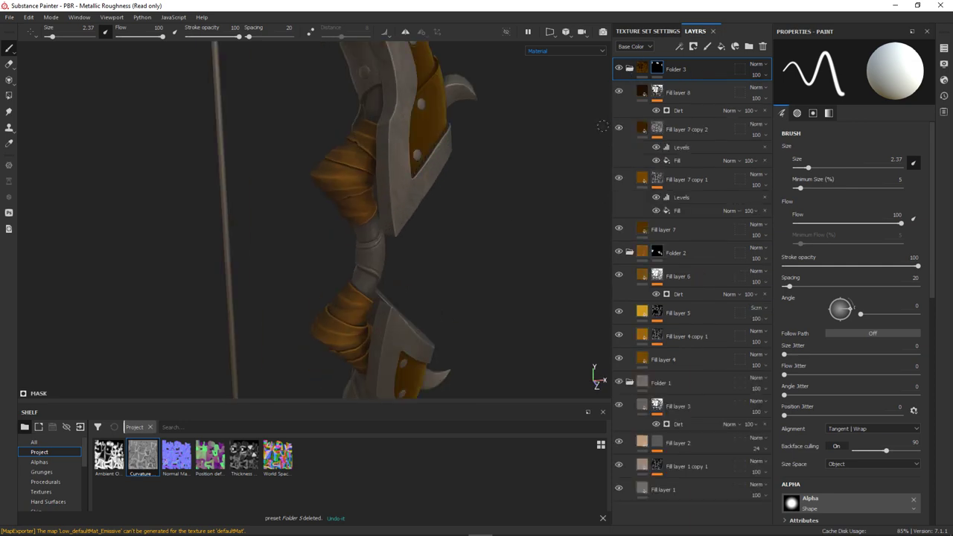
Step: Check the base colours of Fill layer 7 and Fill layer 7 copy 1
click(655, 230)
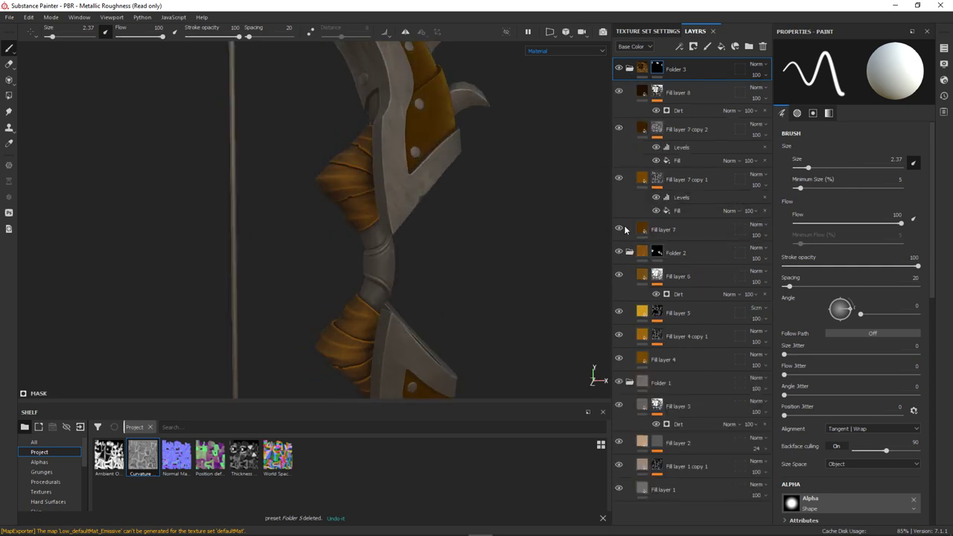
click(851, 278)
click(727, 217)
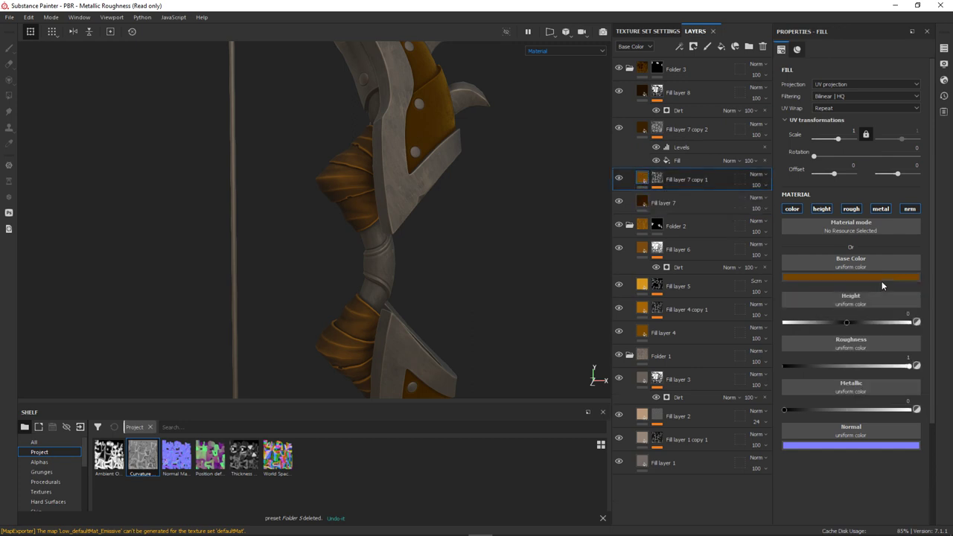
click(851, 277)
alt+drag(484, 268, 405, 267)
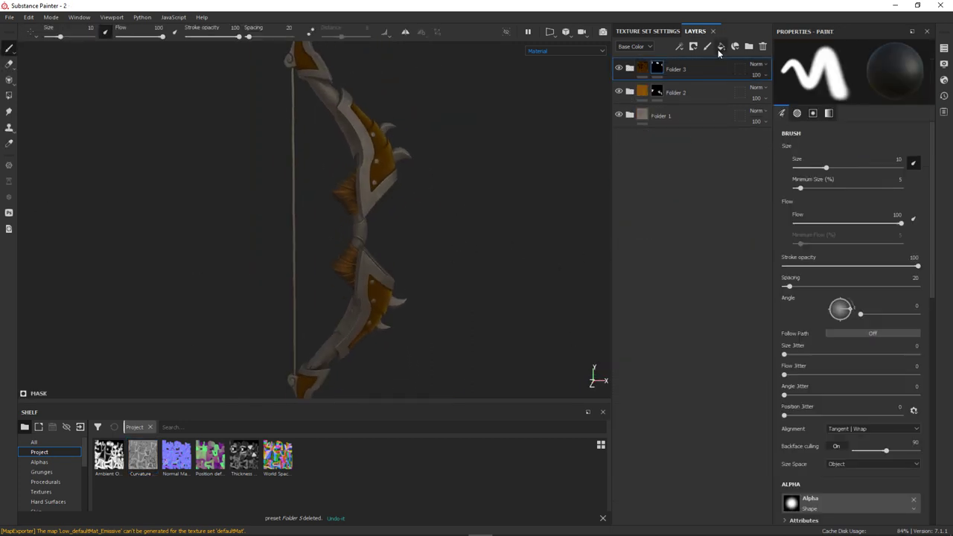
Step: Add Fill layer 9 with a dark red-brown base colour and duplicate it
click(721, 47)
click(851, 277)
click(903, 380)
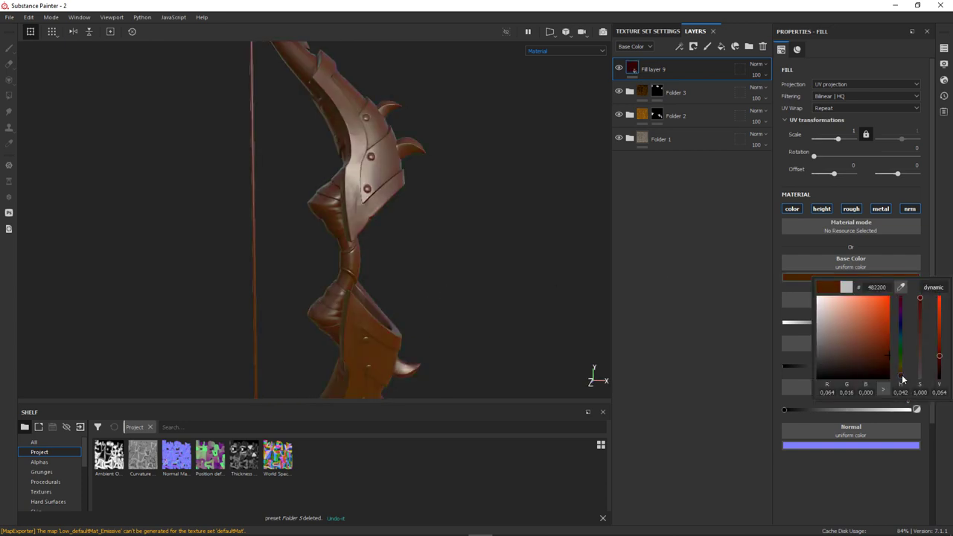
alt+drag(496, 234, 462, 246)
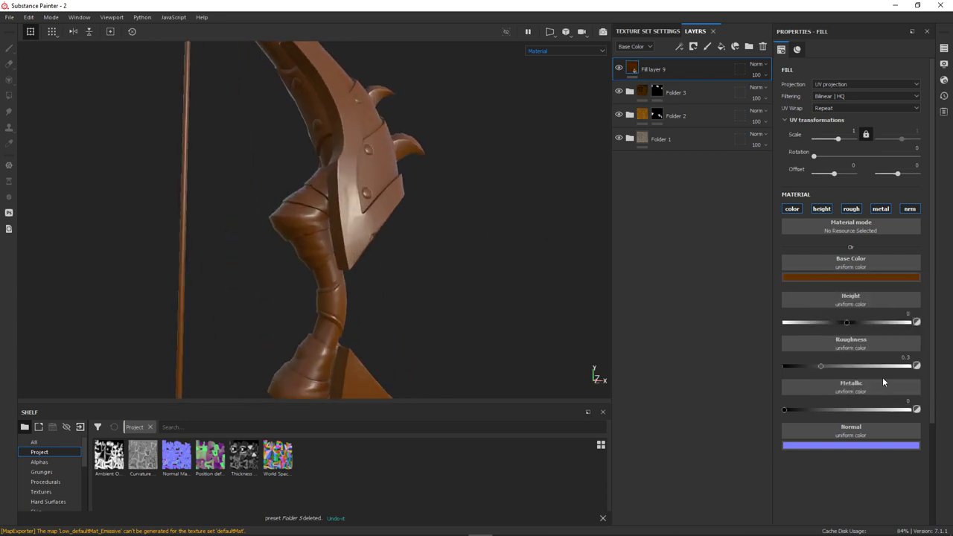
key(ctrl+d)
Step: Adjust the base colours of Fill layer 9 and Fill layer 9 copy 1
click(881, 277)
right_click(695, 67)
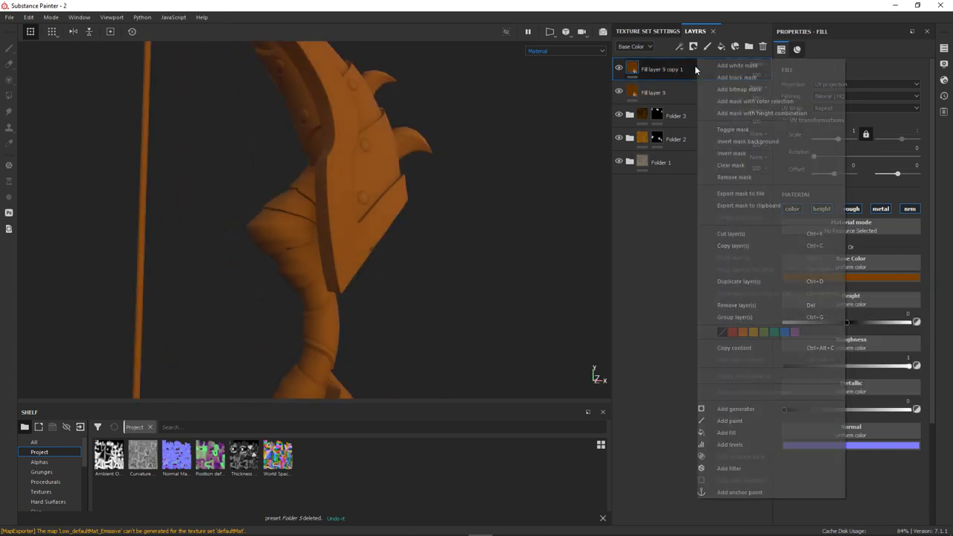
click(655, 92)
click(881, 277)
click(655, 70)
click(851, 277)
click(872, 335)
Step: Give Fill layer 9 copy 1 a white mask with a Curvature fill and a tightened Levels effect
right_click(707, 72)
click(734, 74)
right_click(648, 68)
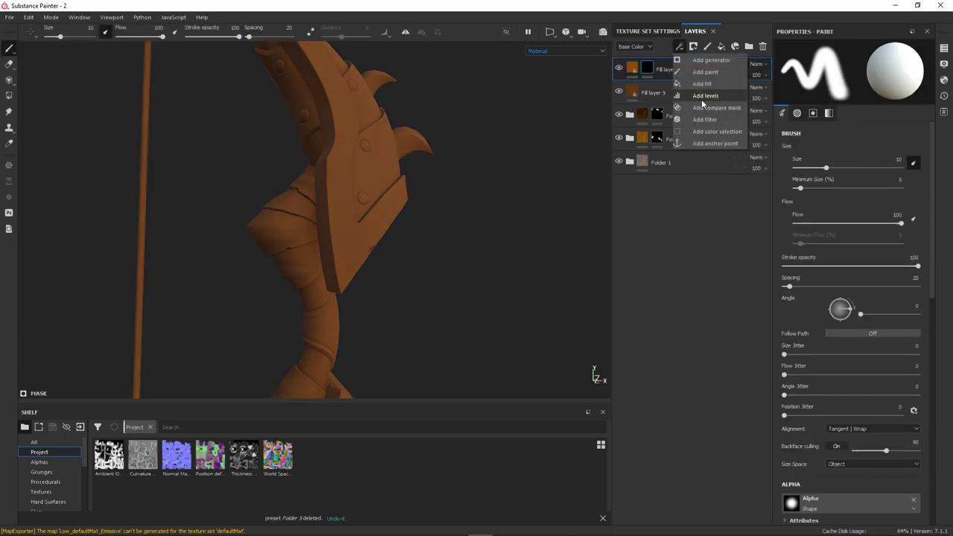
click(700, 93)
drag(143, 456, 849, 216)
right_click(647, 69)
click(707, 104)
drag(825, 95, 861, 106)
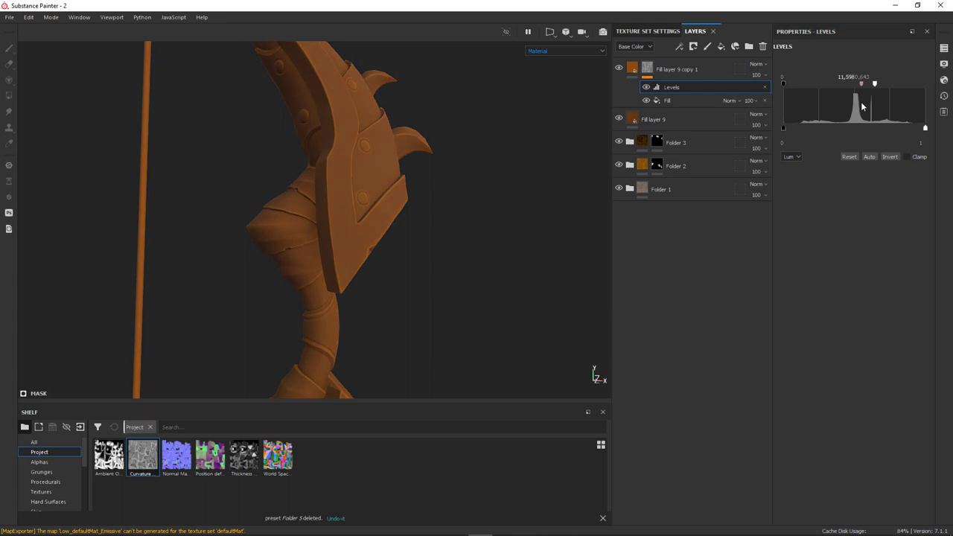
alt+drag(421, 209, 326, 166)
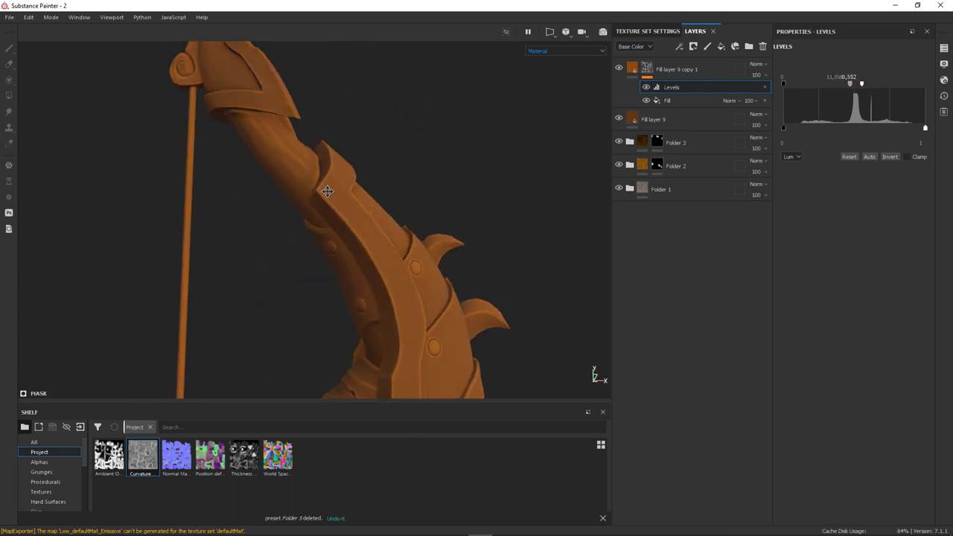
Step: Duplicate the wood copy and set its Levels midpoint to 11.357 after comparing values
click(648, 69)
key(ctrl+d)
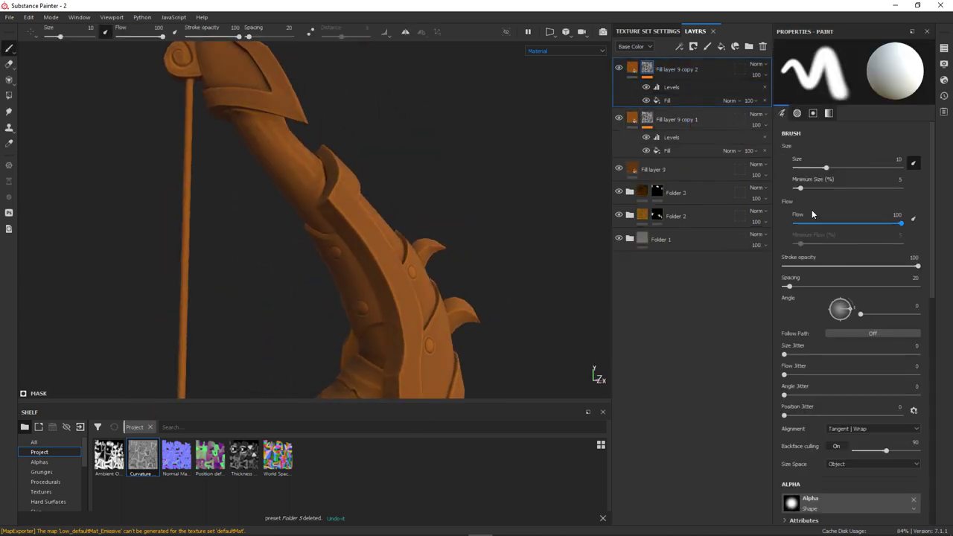
click(631, 75)
click(679, 88)
alt+drag(372, 208, 446, 216)
drag(850, 83, 844, 84)
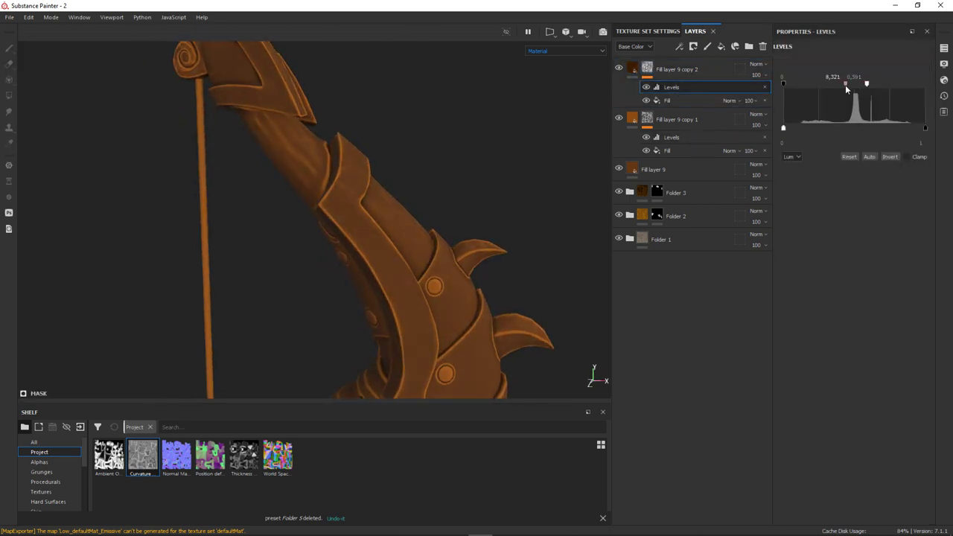
key(b)
click(618, 69)
click(618, 68)
drag(844, 84, 861, 84)
Step: Return to the material view and darken Fill layer 9's base colour to 3a1c03
click(566, 50)
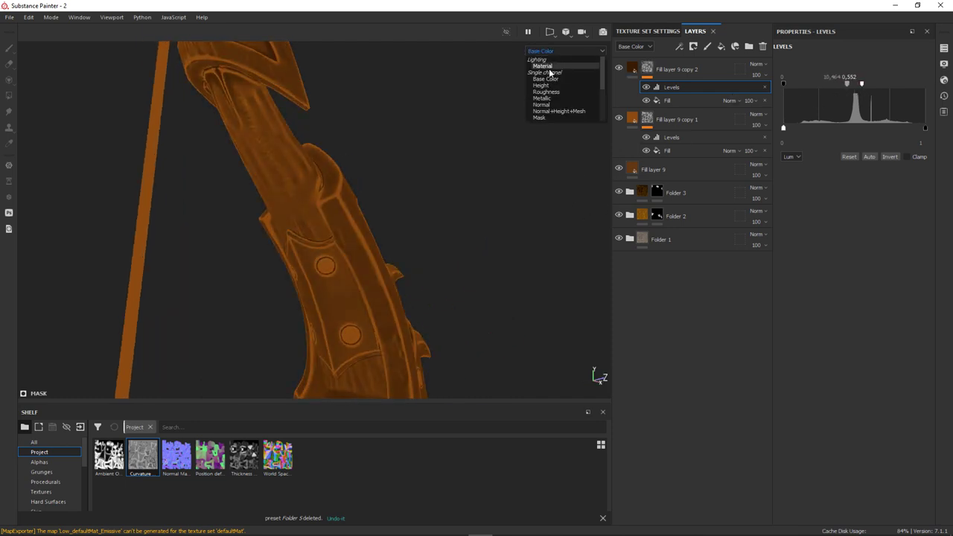
click(544, 60)
alt+drag(321, 263, 464, 217)
click(631, 169)
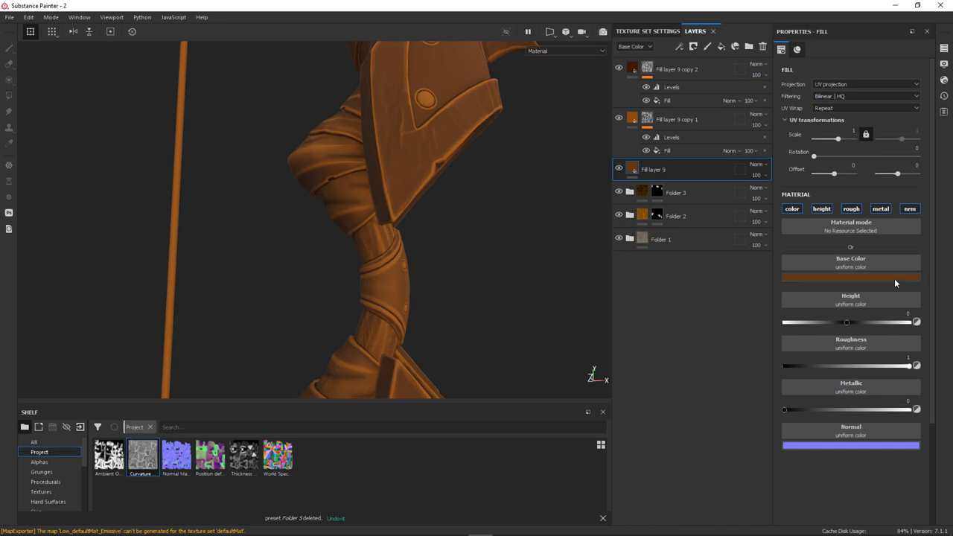
click(895, 278)
click(881, 277)
click(881, 277)
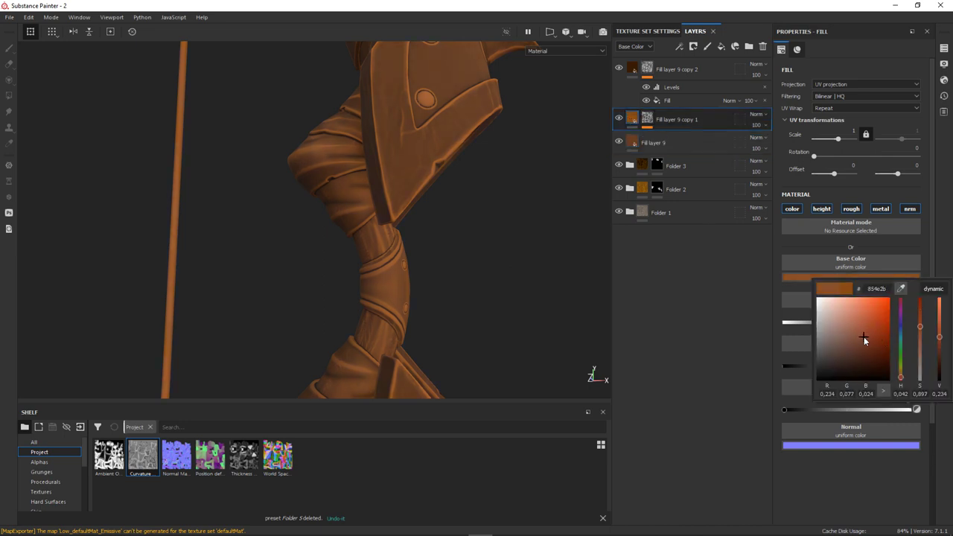
click(867, 345)
click(878, 363)
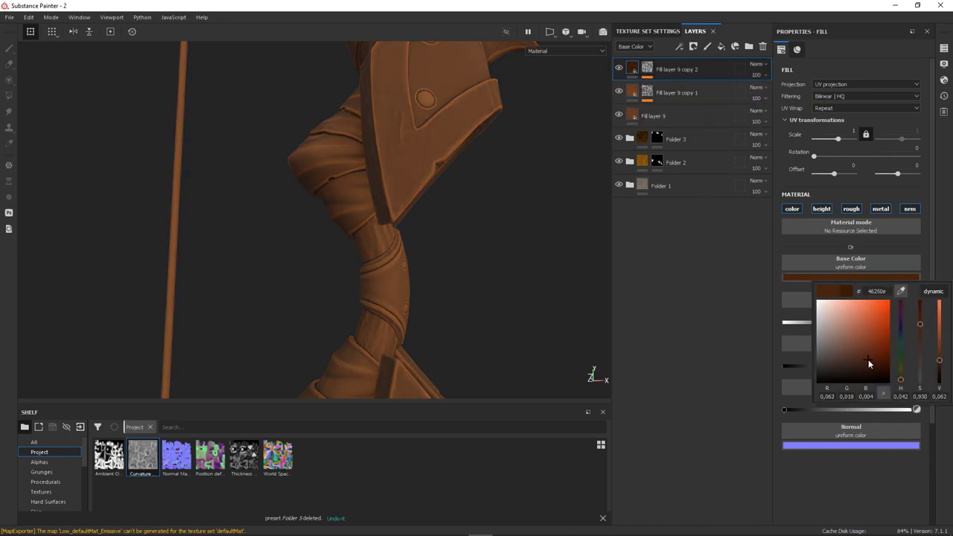
Step: Add a Levels effect to the top wood layer, adjusting its black and white points
alt+drag(447, 80, 323, 80)
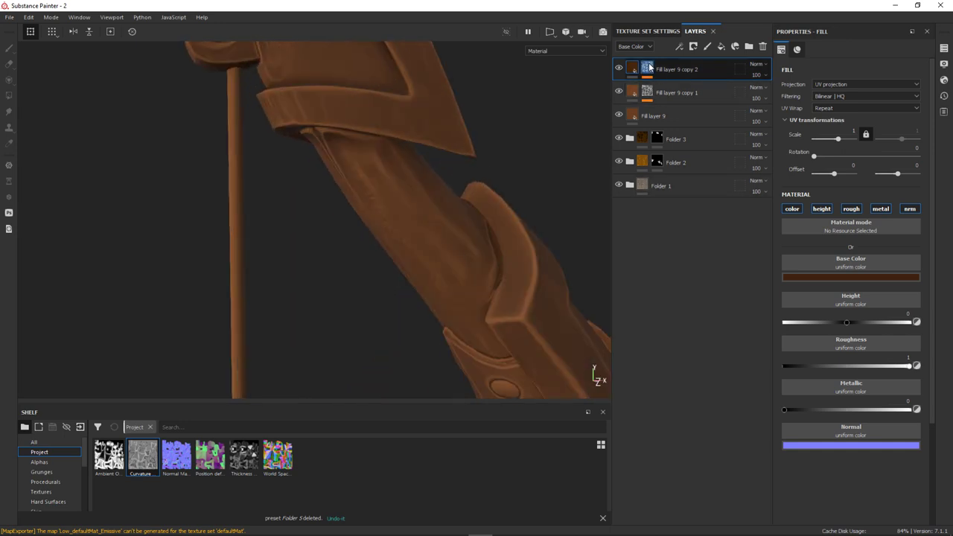
right_click(649, 67)
alt+drag(513, 149, 566, 156)
drag(807, 97, 812, 96)
drag(876, 88, 859, 89)
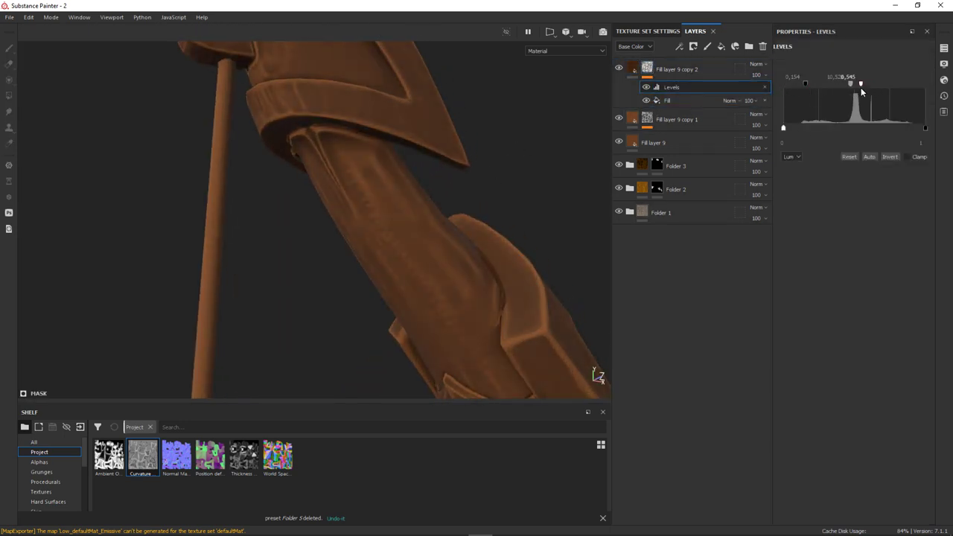
Step: Group the three wood fill layers into Folder 4 with a black mask
alt+drag(321, 221, 400, 159)
key(1)
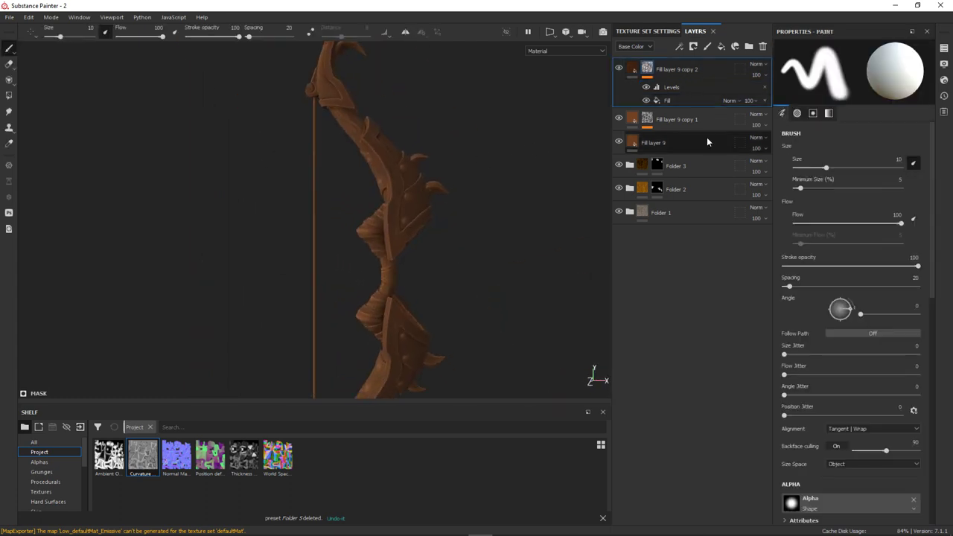
shift+click(707, 142)
key(ctrl+g)
right_click(664, 64)
click(700, 95)
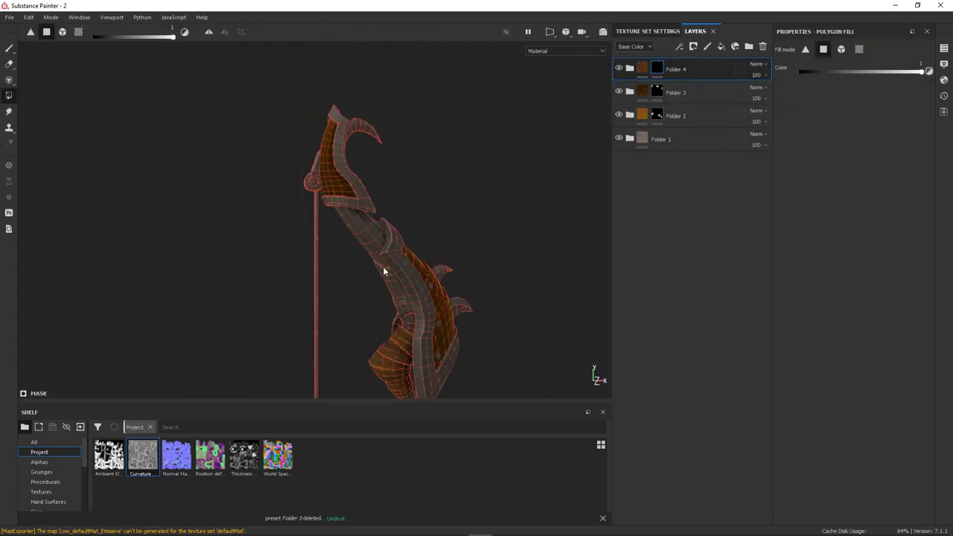
Step: Mesh-fill the wooden bow limbs into Folder 4's mask to reveal the reddish-brown wood
click(78, 31)
alt+drag(402, 224, 481, 195)
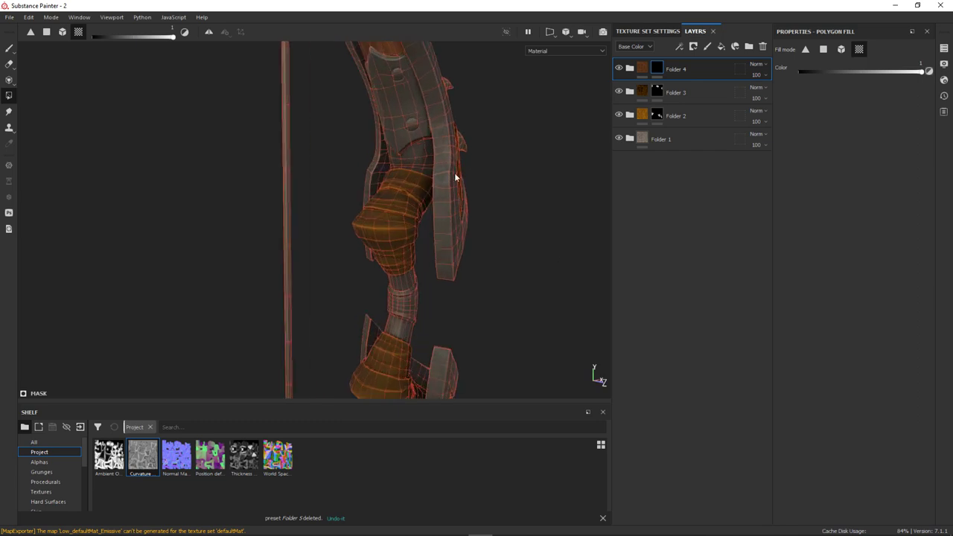
mouse_move(420, 149)
alt+mouse_down()
mouse_move(395, 212)
mouse_move(340, 266)
mouse_move(446, 223)
alt+mouse_up()
key(1)
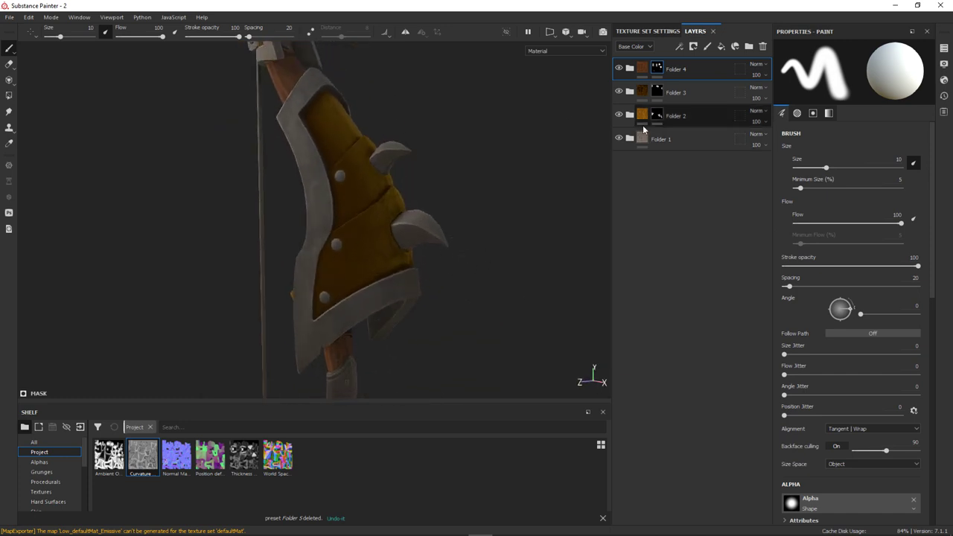
click(630, 116)
click(662, 227)
Step: Adjust Fill layer 5's base colour on the golden panels
click(885, 277)
key(Up)
click(893, 284)
key(Up)
click(886, 280)
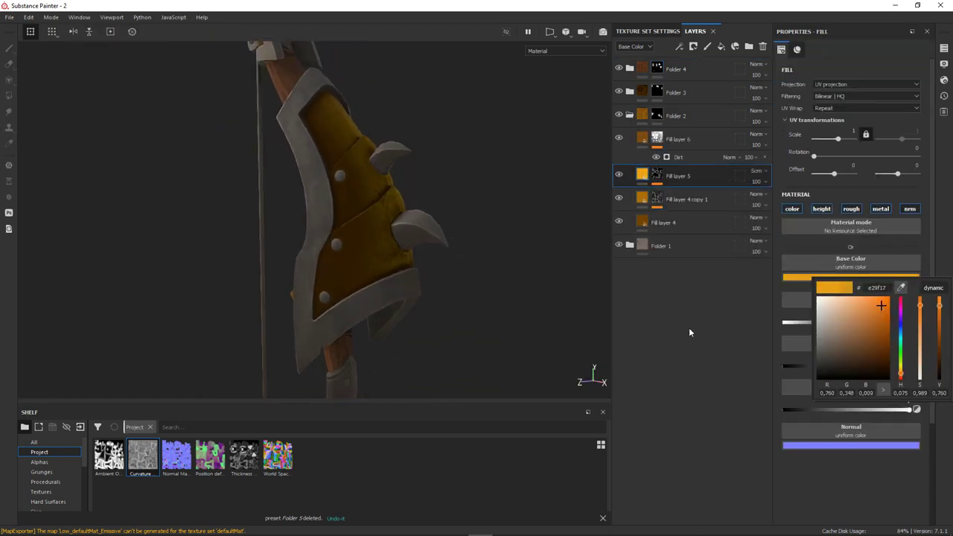
key(ctrl+v)
Step: Brighten the golden panels through Fill layer 5's Levels
click(681, 207)
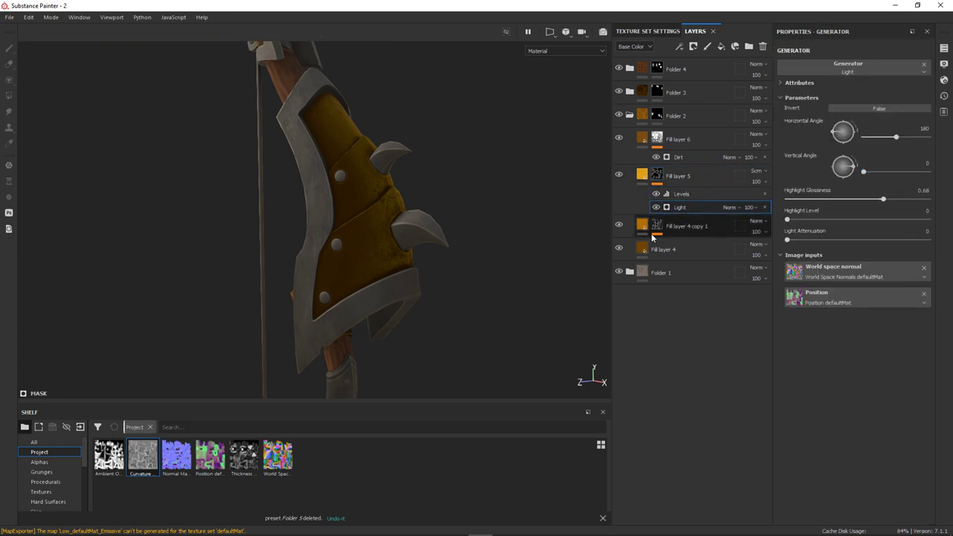
alt+drag(519, 142, 496, 284)
key(ctrl+z)
click(851, 277)
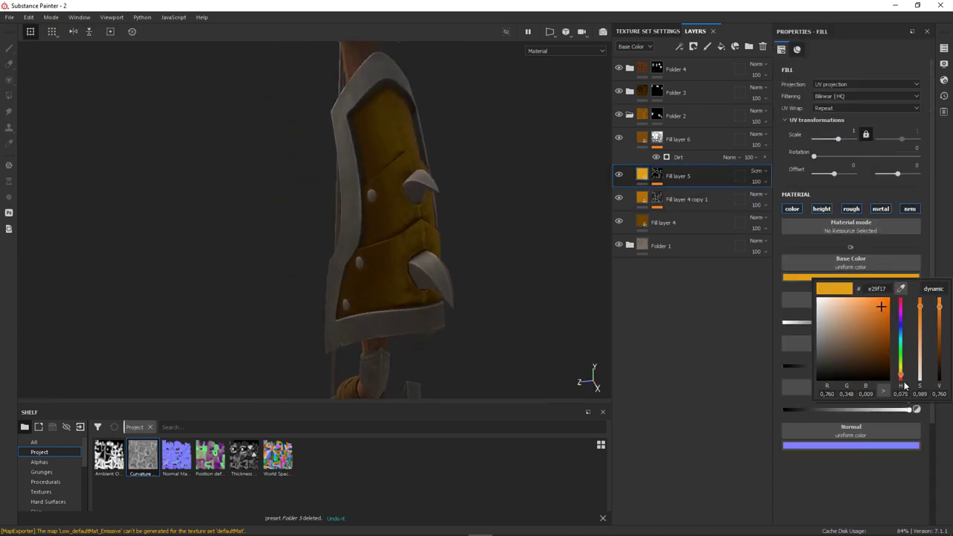
key(ctrl+y)
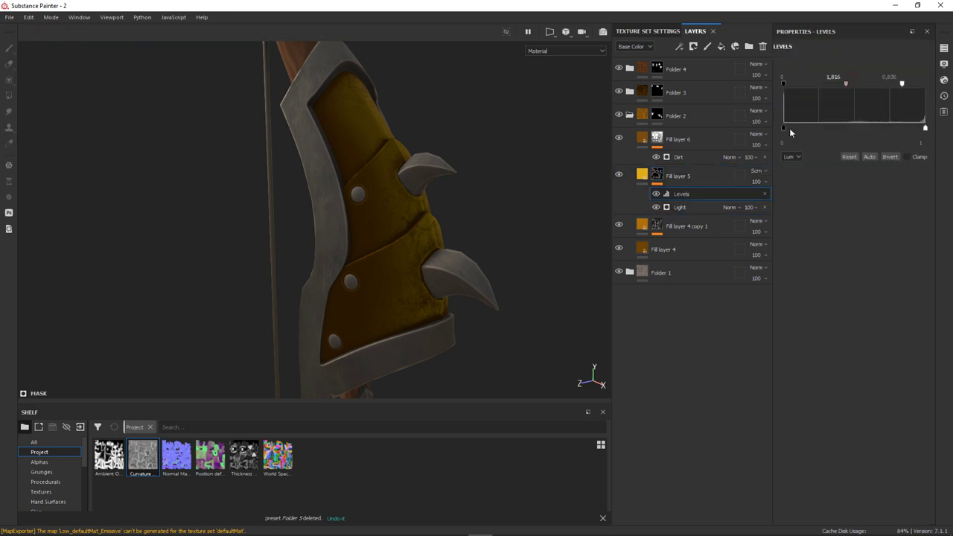
drag(833, 84, 830, 89)
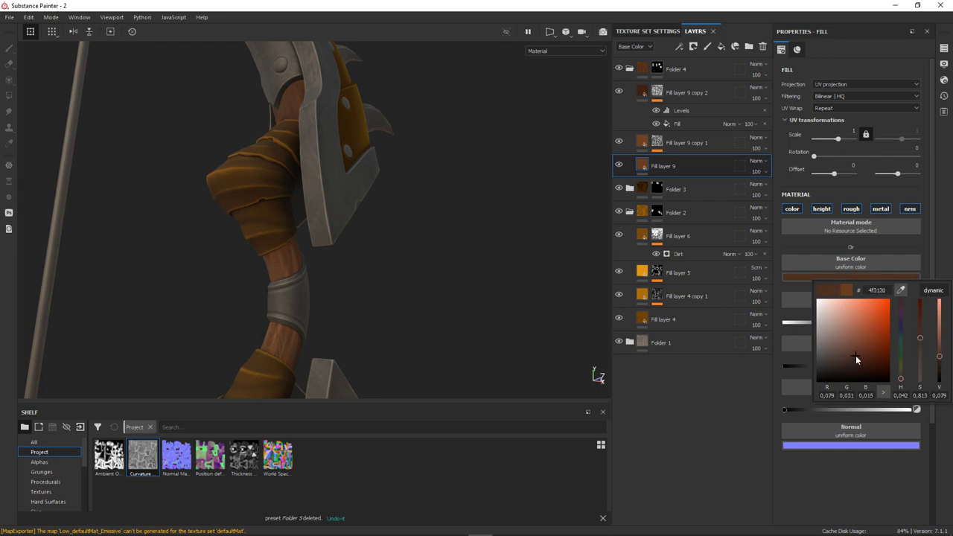
Step: Darken the Fill layer 9 wood base colours to 381f10
click(823, 277)
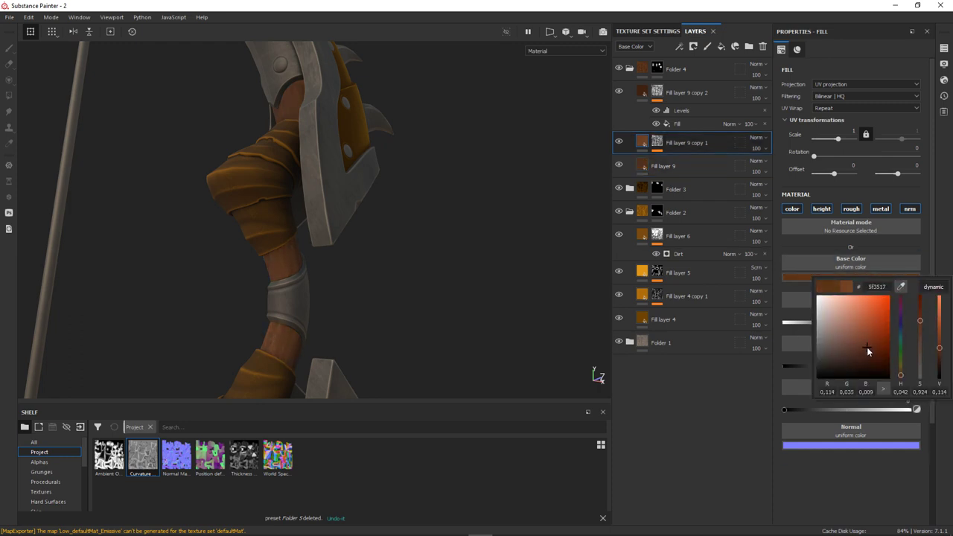
click(881, 277)
click(860, 366)
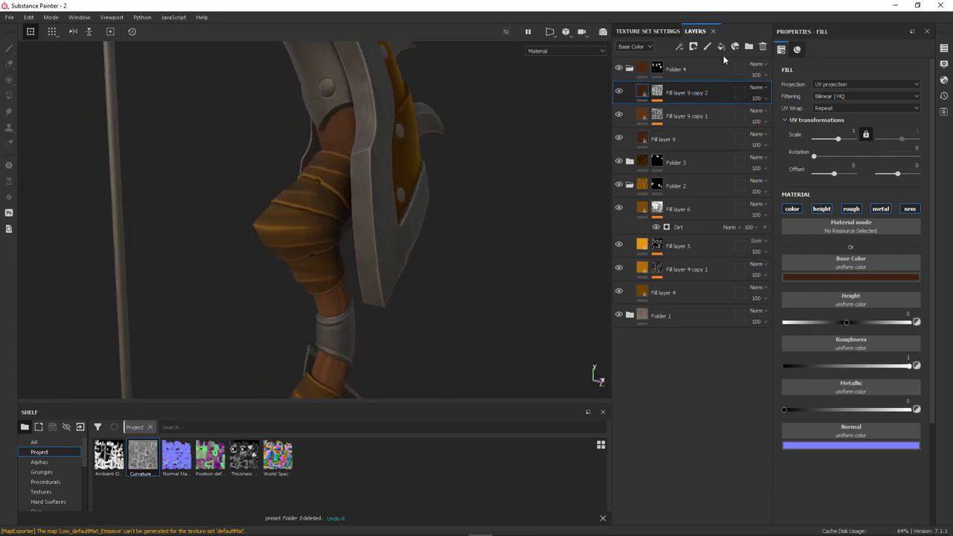
Step: Add Fill layer 10 above the wood with a black mask and a Dirt generator
click(721, 46)
right_click(705, 100)
click(737, 112)
click(848, 65)
click(852, 191)
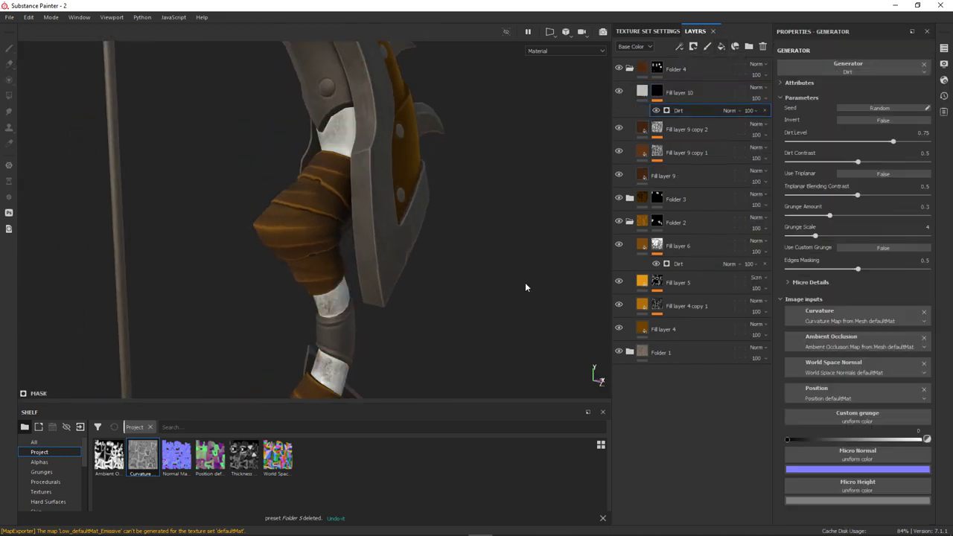
Step: Make Fill layer 10's dirt dark brown and raise its Dirt Level to 0.75
click(679, 92)
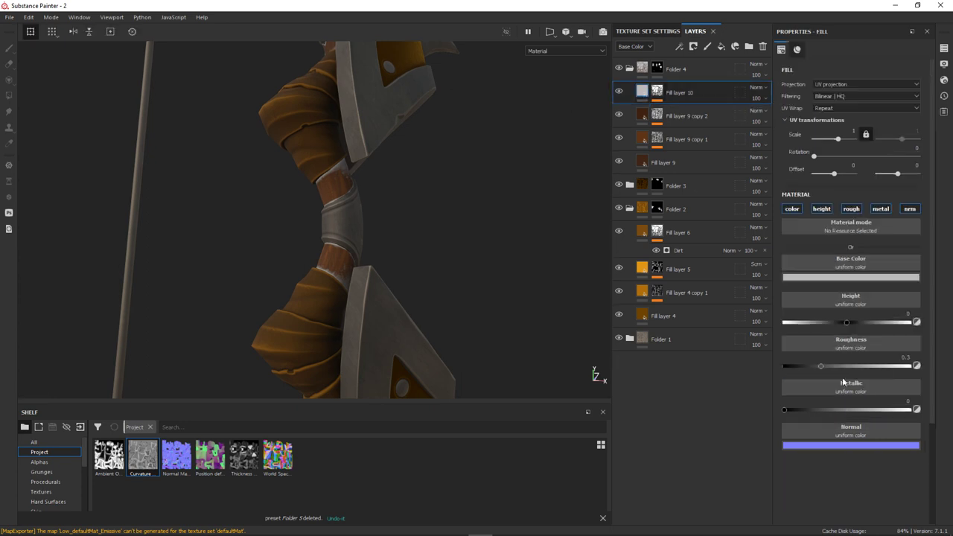
click(851, 278)
click(859, 360)
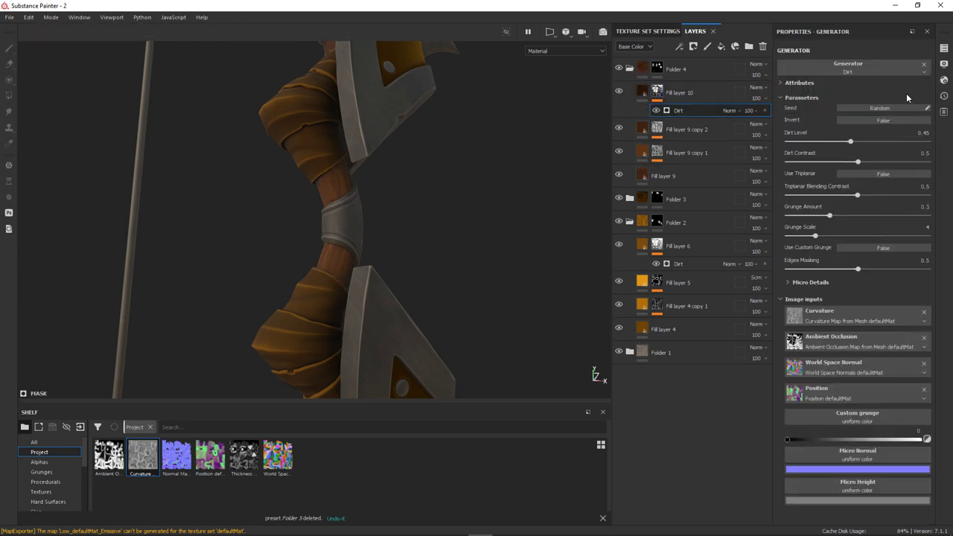
drag(877, 146, 893, 141)
alt+drag(566, 270, 487, 200)
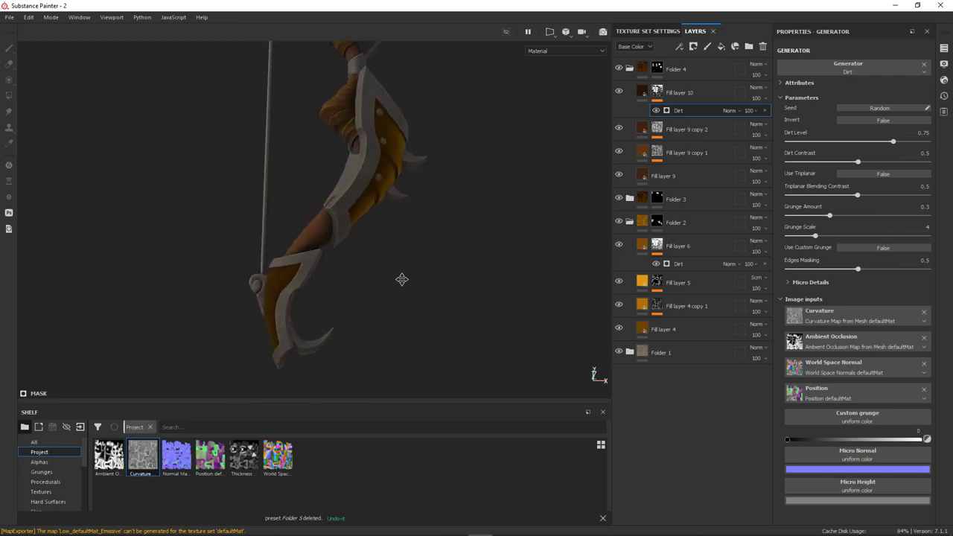
Step: Add a dark grey Fill layer 11 on top with a black mask
click(721, 47)
click(851, 277)
drag(858, 351, 804, 362)
click(805, 362)
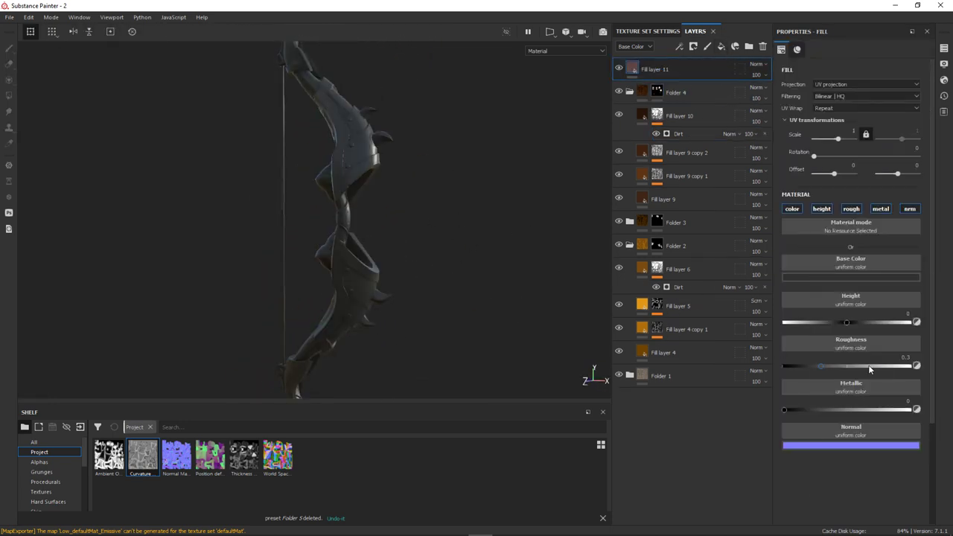
right_click(697, 68)
click(726, 90)
Step: Review Fill layer 11's base colour while orbiting to the yellow armour piece
key(4)
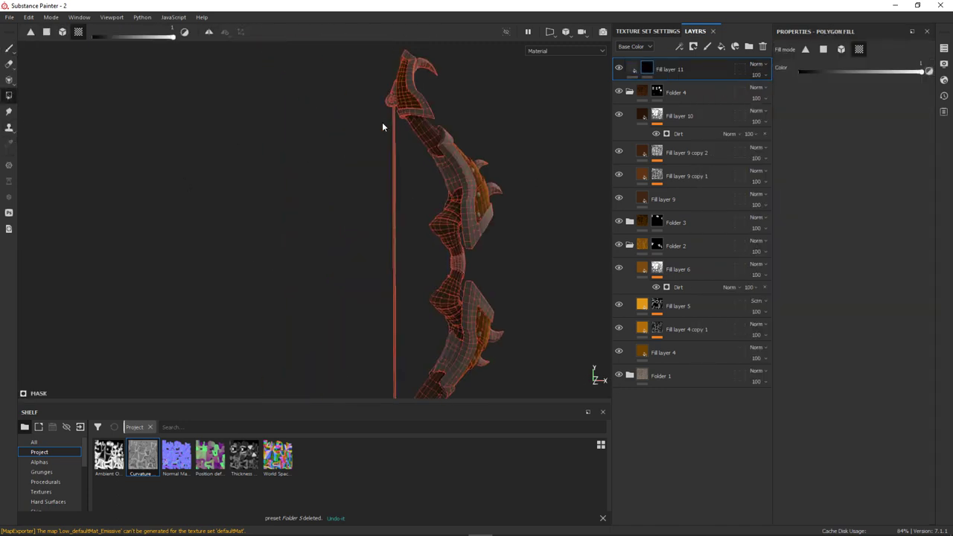
mouse_move(398, 345)
alt+mouse_down()
mouse_move(372, 188)
mouse_move(378, 218)
mouse_move(415, 245)
alt+mouse_up()
key(1)
scroll(489, 279, up, 5)
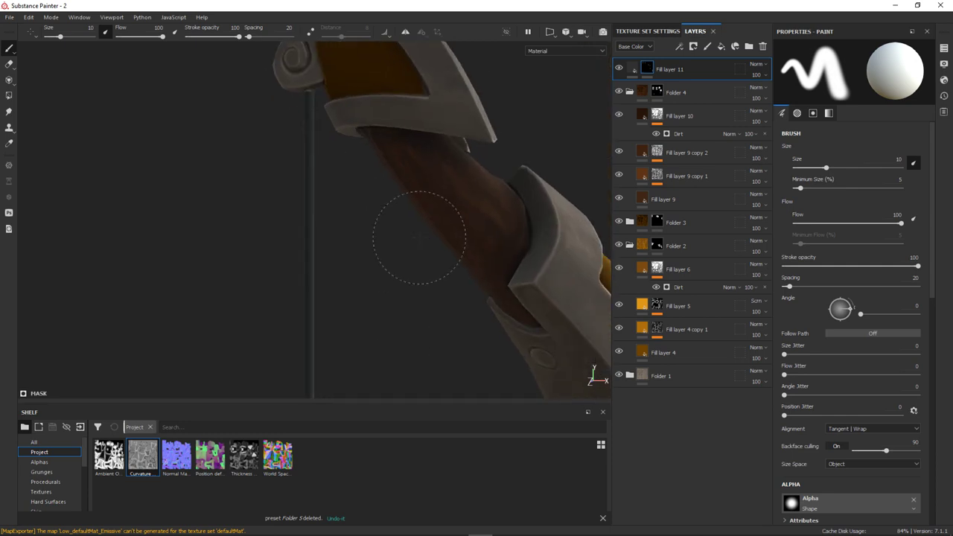
click(634, 69)
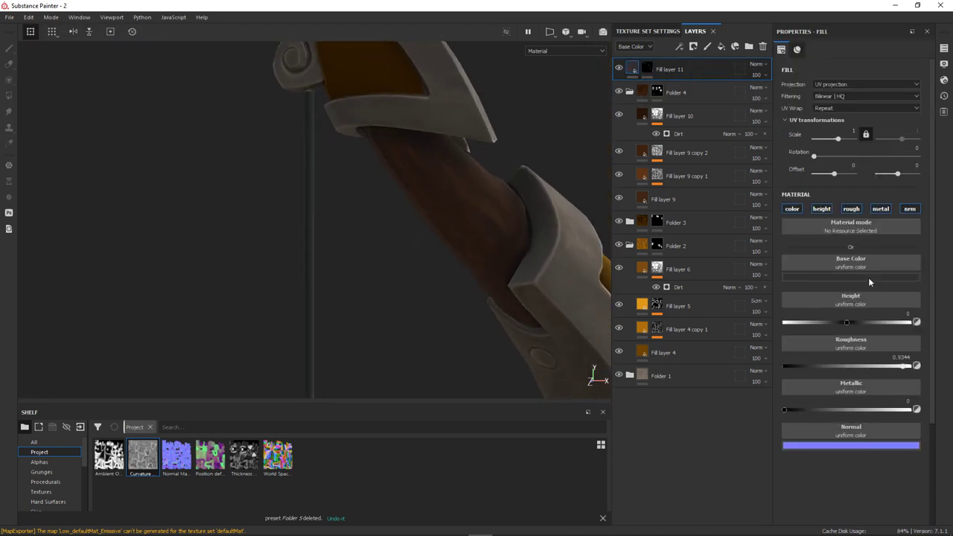
click(868, 277)
mouse_move(373, 283)
alt+mouse_down()
mouse_move(396, 291)
mouse_move(470, 201)
mouse_move(457, 276)
alt+mouse_up()
alt+right_drag(458, 276, 415, 251)
alt+drag(415, 251, 477, 308)
alt+right_drag(477, 308, 498, 365)
Step: Raise Folder 1's Fill layer 2 opacity to 58 and inspect Fill layer 3's Dirt generator
click(631, 375)
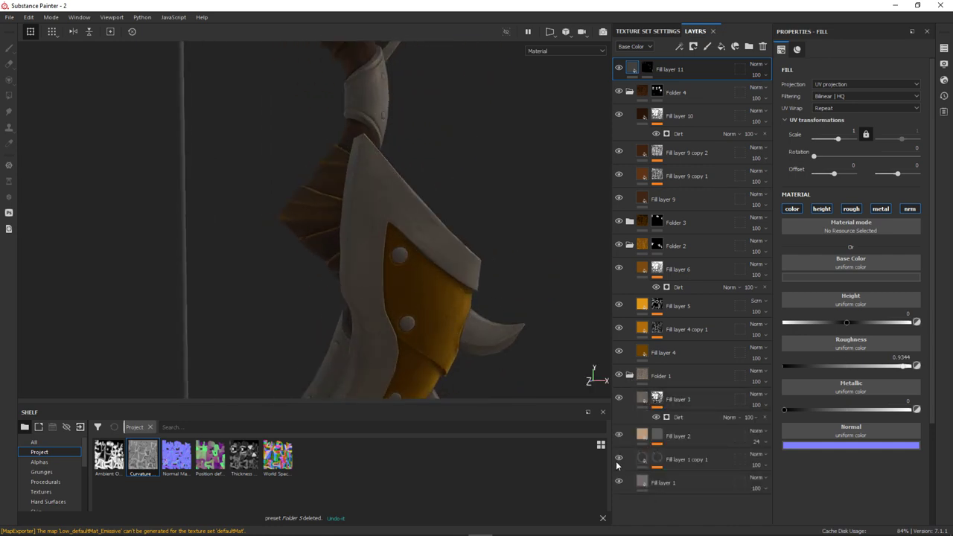
drag(757, 441, 772, 460)
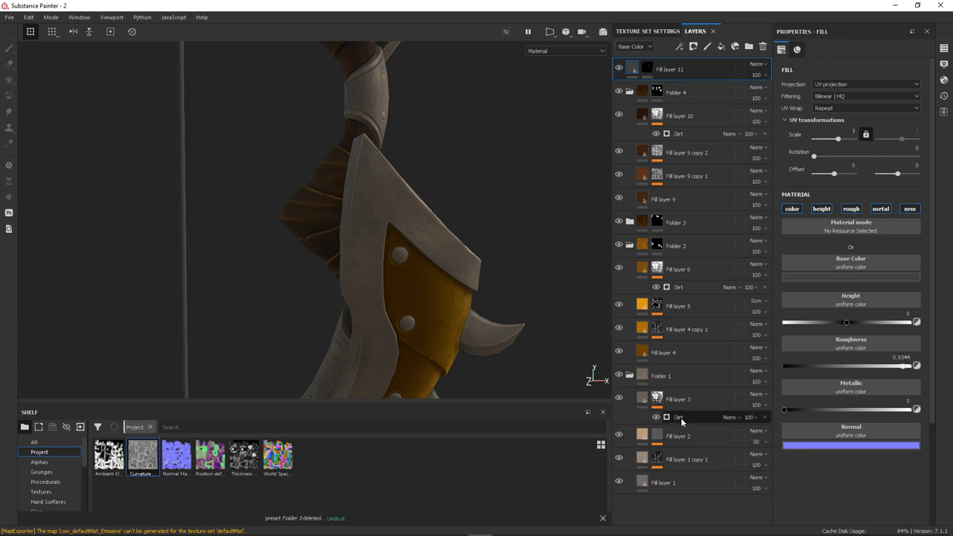
click(620, 400)
click(621, 400)
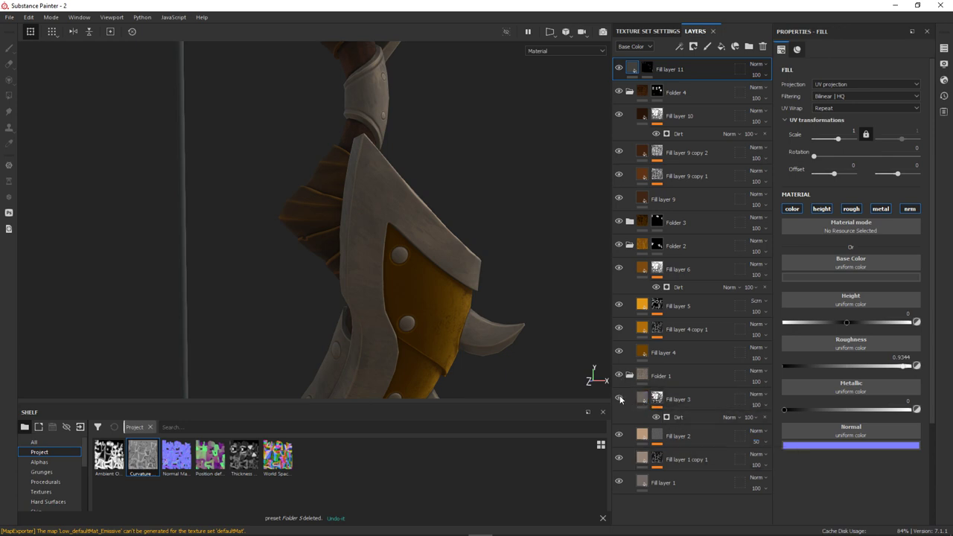
click(673, 419)
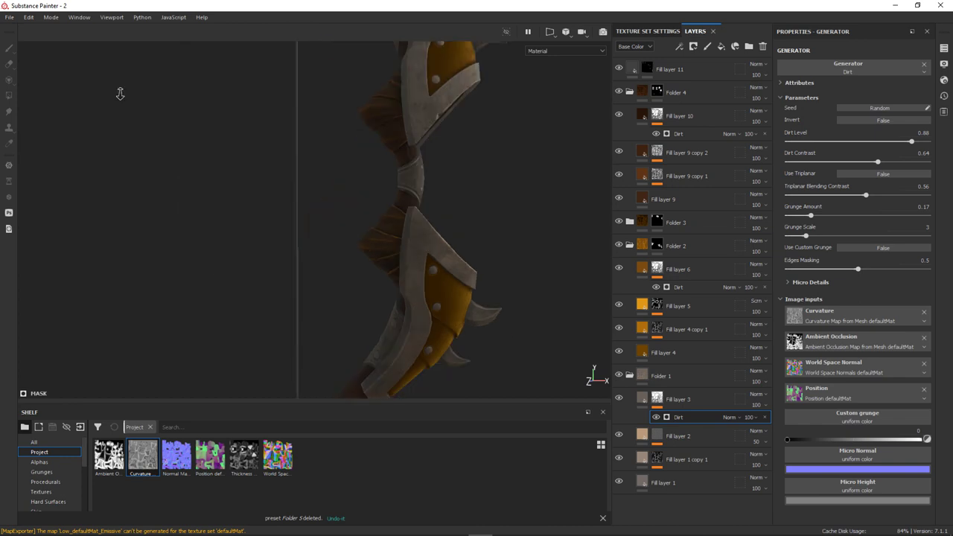
Step: Lower the dirt mask's grunge amount to 0.29 and raise its grunge scale to 6
alt+drag(117, 91, 234, 219)
alt+right_drag(233, 219, 550, 128)
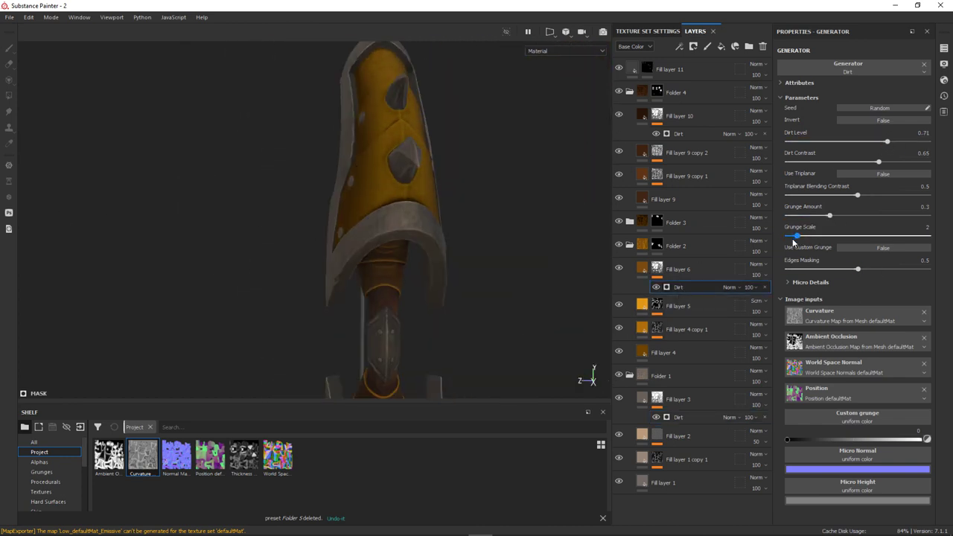
alt+drag(462, 209, 506, 183)
mouse_move(830, 215)
mouse_down()
mouse_move(780, 216)
mouse_move(834, 235)
mouse_up()
mouse_move(470, 181)
alt+mouse_down()
mouse_move(467, 161)
mouse_move(566, 168)
alt+mouse_up()
click(944, 66)
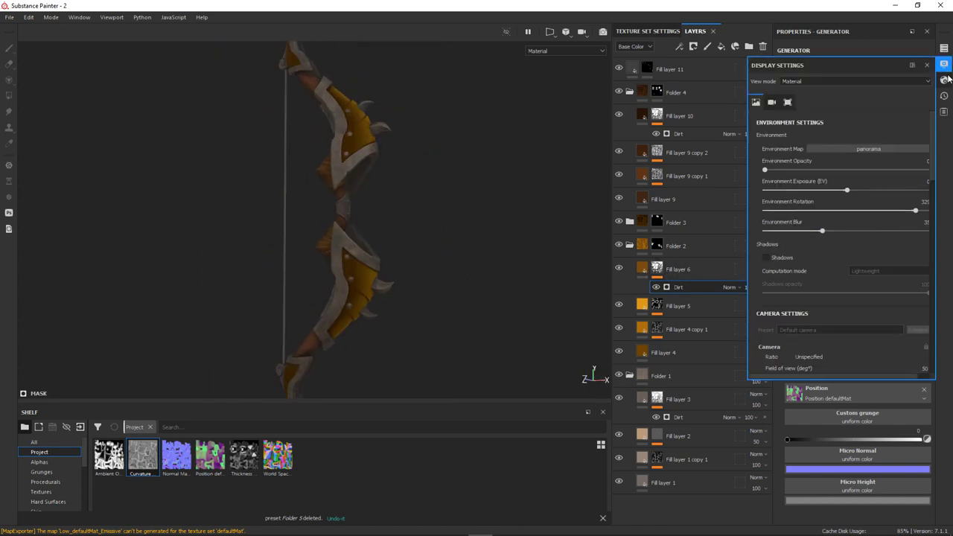
Step: Set Fill layer 6's Dirt Level to 0.77 and Dirt Contrast to 0.57
drag(849, 198, 865, 198)
alt+drag(362, 202, 327, 179)
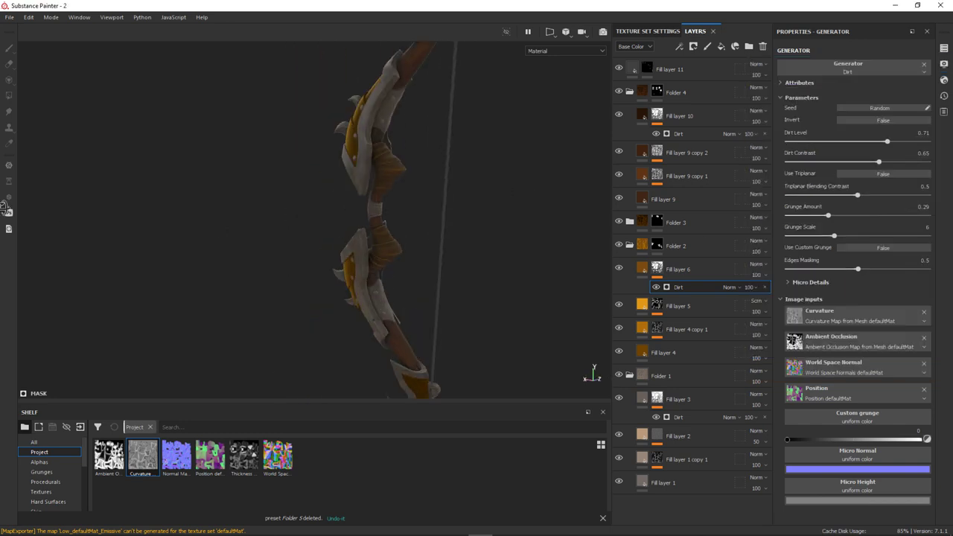
scroll(318, 166, up, 3)
drag(887, 141, 898, 149)
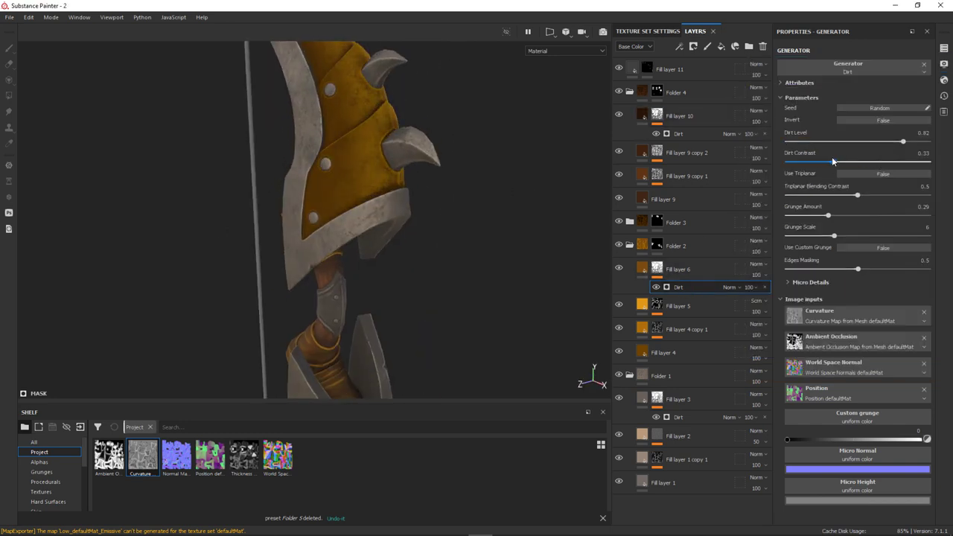
drag(831, 170, 868, 162)
alt+drag(136, 251, 407, 237)
mouse_move(407, 237)
alt+right_down()
mouse_move(485, 242)
mouse_move(260, 206)
alt+right_up()
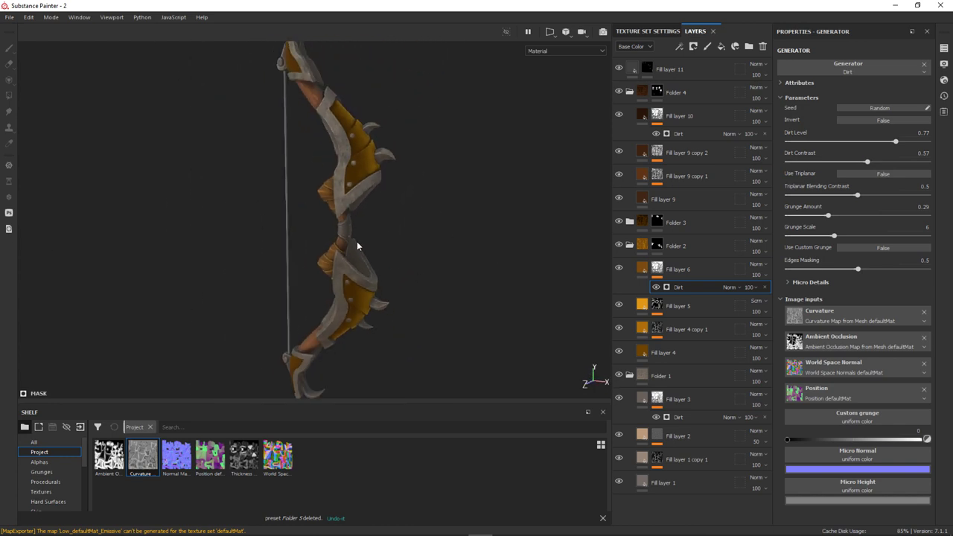
scroll(432, 335, up, 5)
mouse_move(432, 334)
alt+mouse_down()
mouse_move(402, 259)
mouse_move(428, 249)
alt+mouse_up()
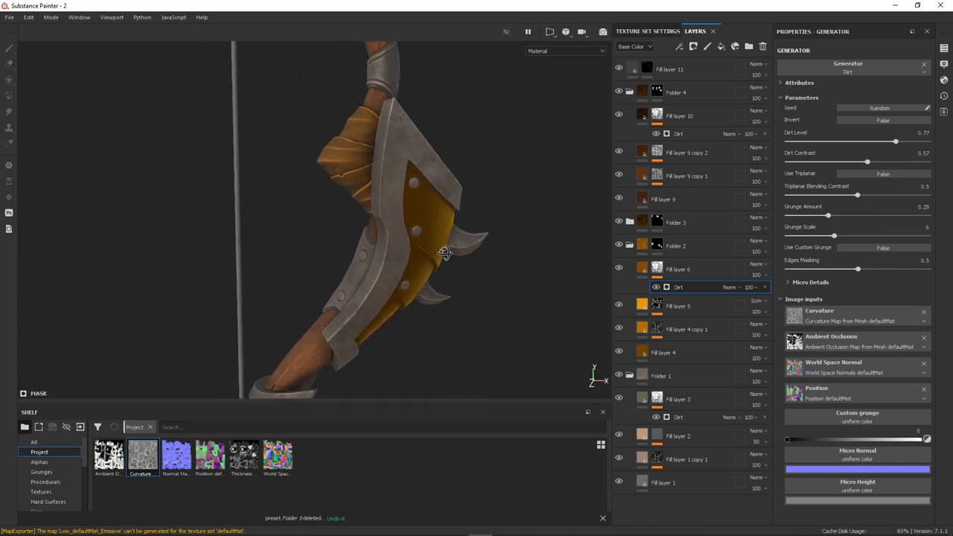
click(663, 199)
Step: Darken Fill layer 9's wood base colour to a deeper, less red brown
click(852, 277)
click(873, 362)
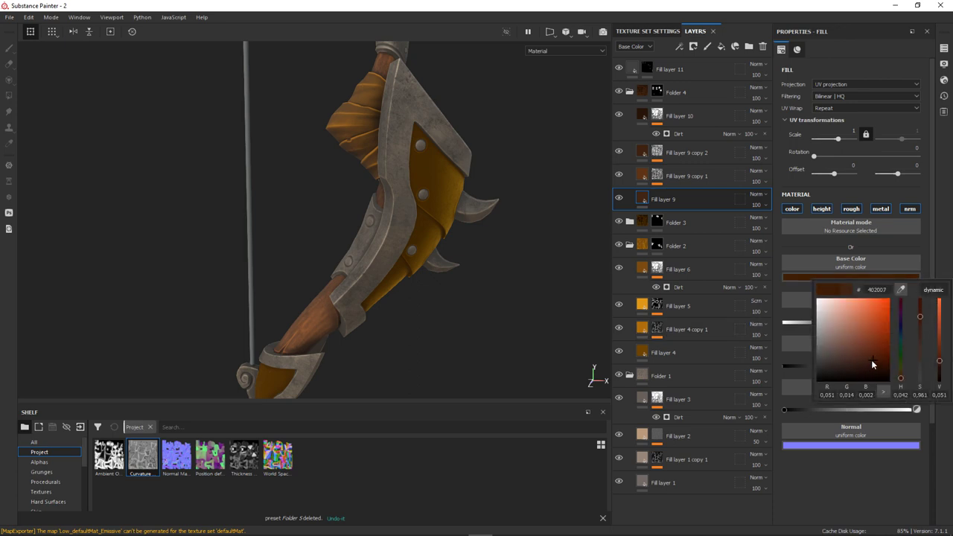
click(900, 369)
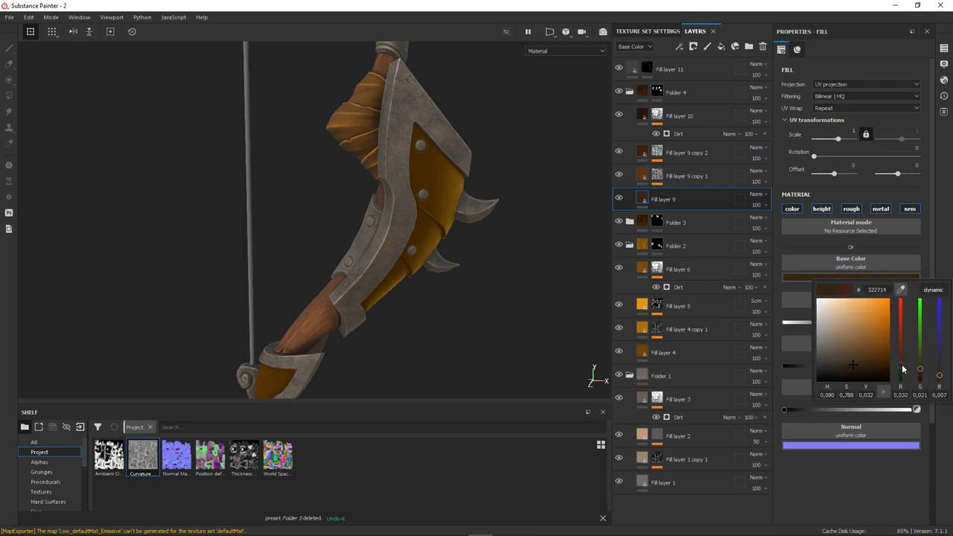
key(Up)
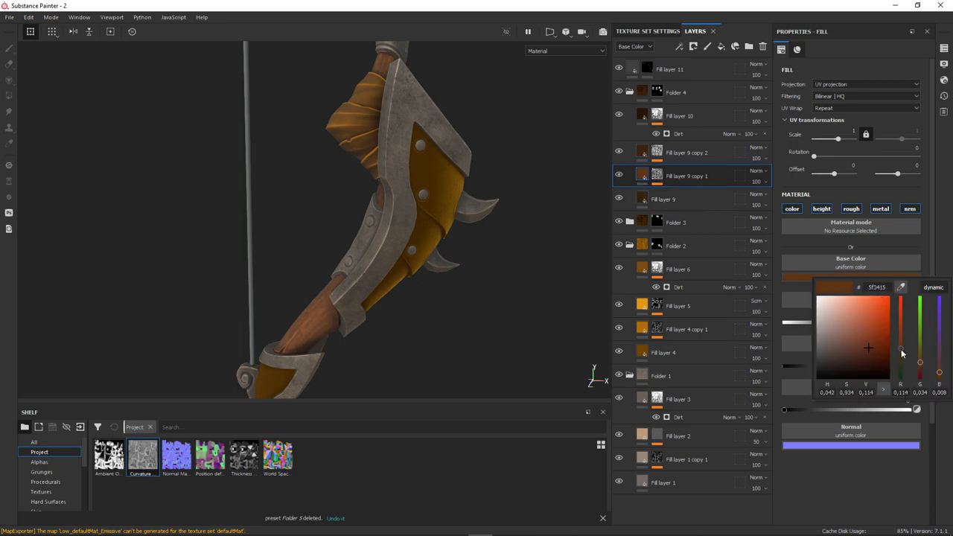
key(f)
scroll(471, 320, up, 5)
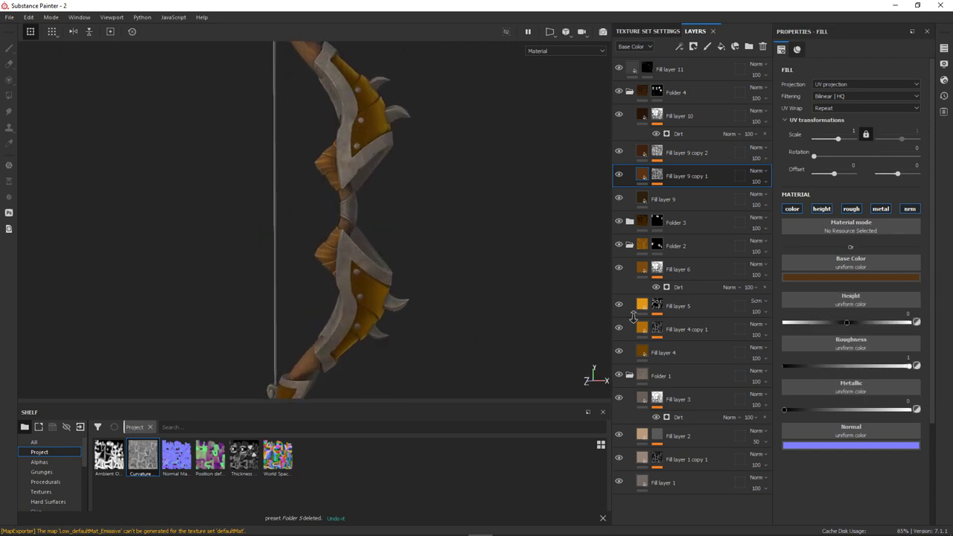
Step: Expand Folder 3 and open the Levels in Fill layer 7 copy 1's mask
click(629, 91)
click(630, 138)
click(630, 116)
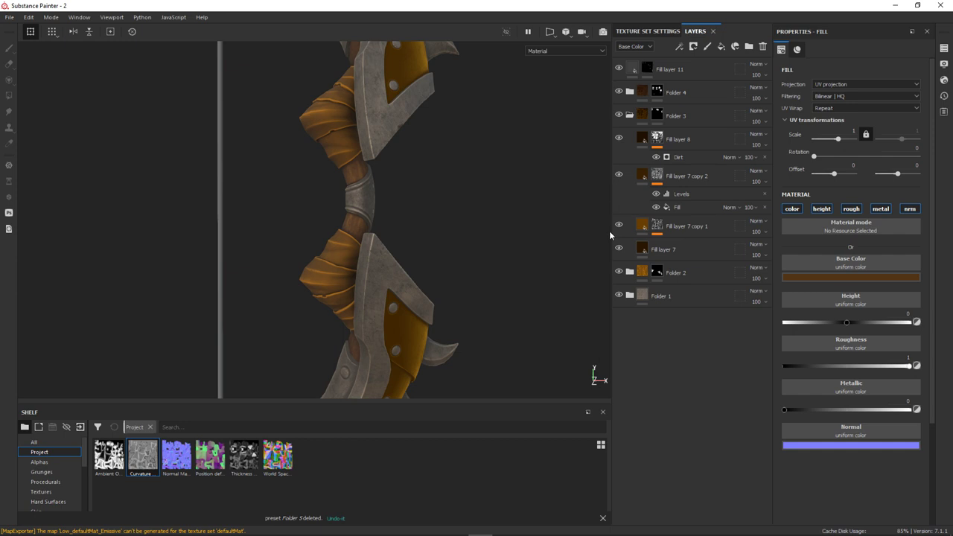
click(642, 226)
click(851, 277)
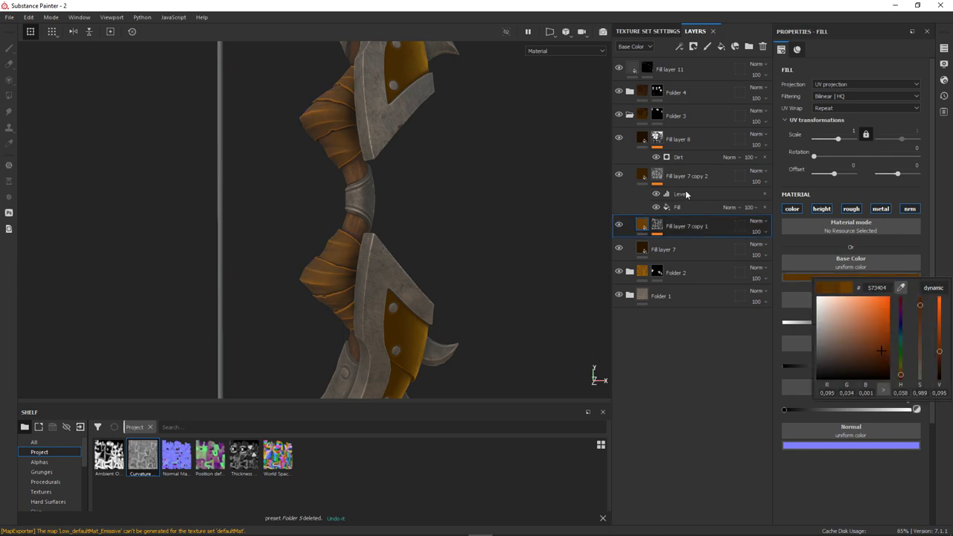
drag(687, 193, 698, 247)
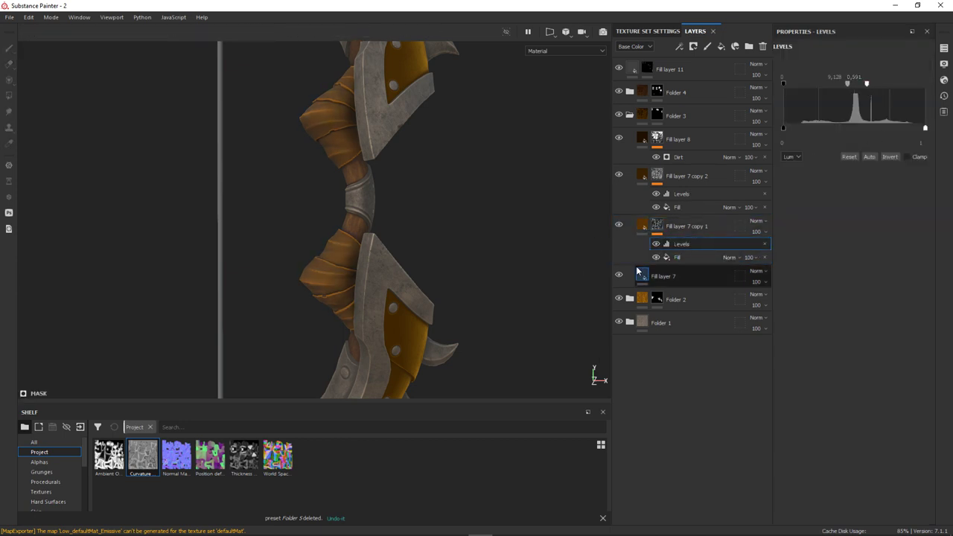
Step: Remove and restore Fill layer 7 copy 2's mask Levels, hiding the layer to compare
click(679, 194)
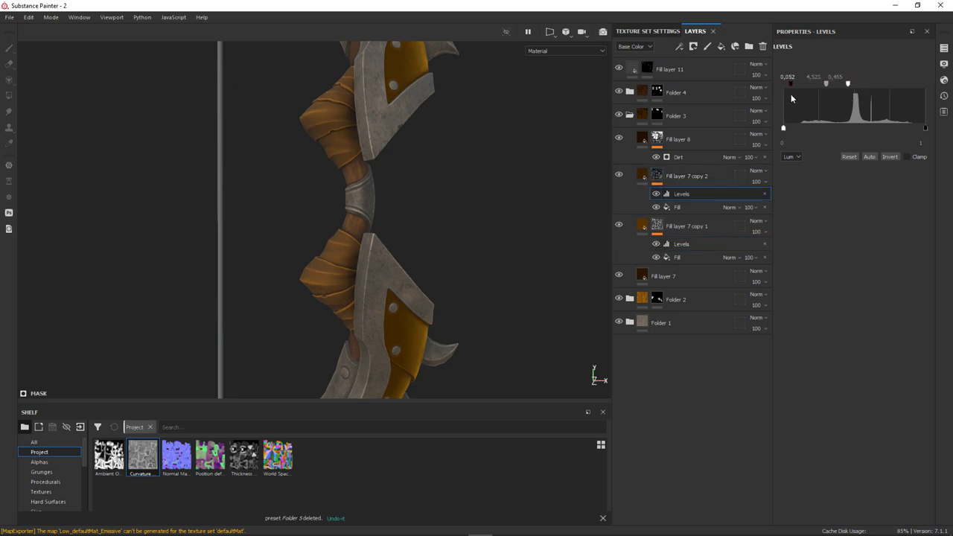
scroll(593, 201, up, 3)
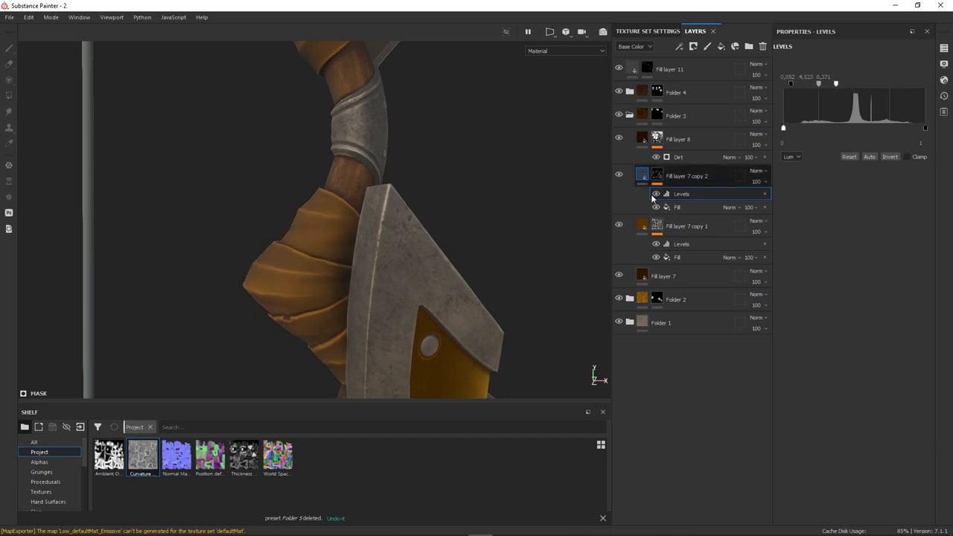
key(Delete)
click(631, 183)
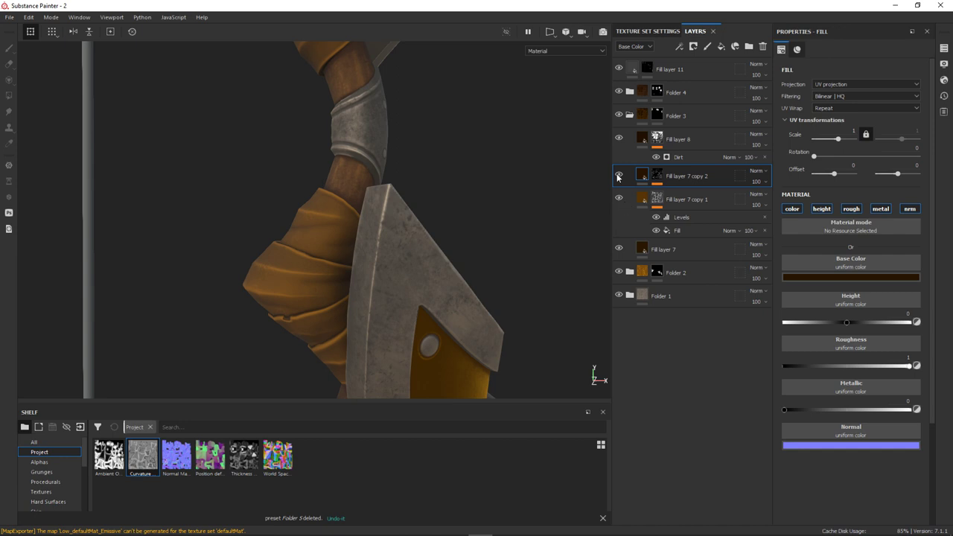
key(ctrl+z)
click(691, 207)
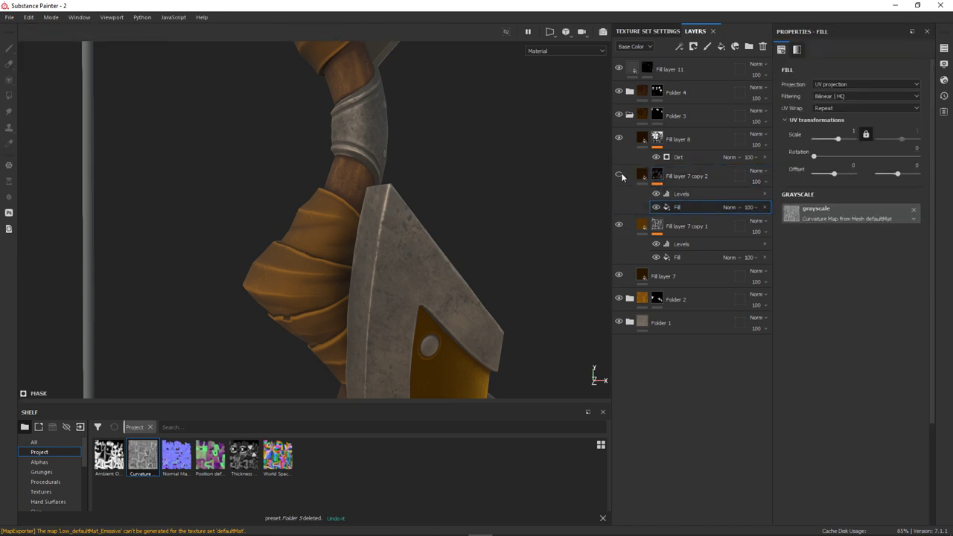
click(673, 250)
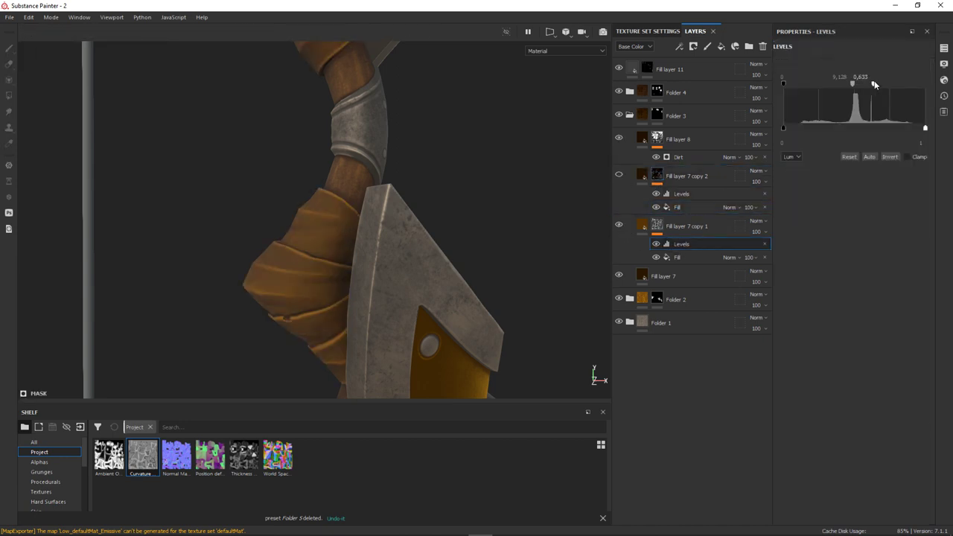
Step: Set Fill layer 7 copy 2's leather wrap mask Levels to 0.234, 0.311 and 0.584
click(644, 228)
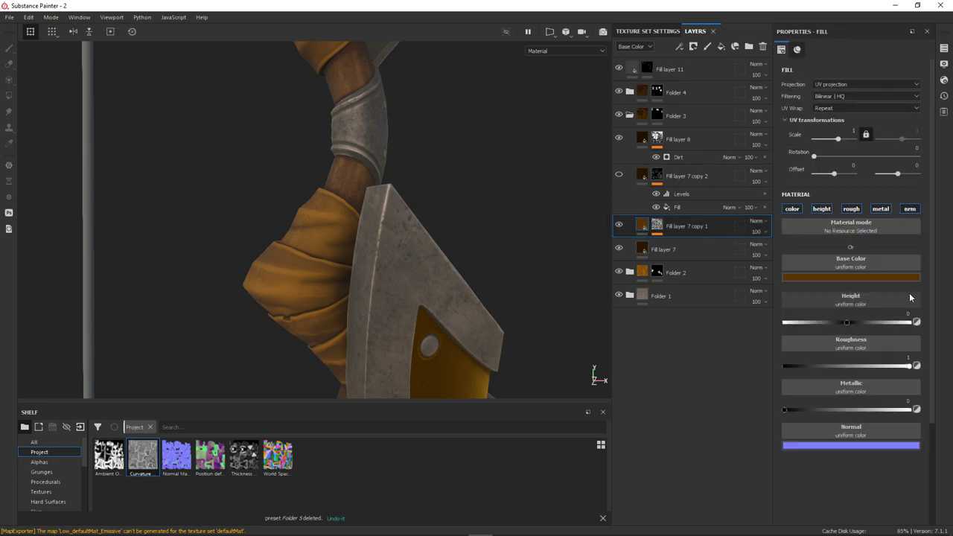
click(851, 277)
click(642, 179)
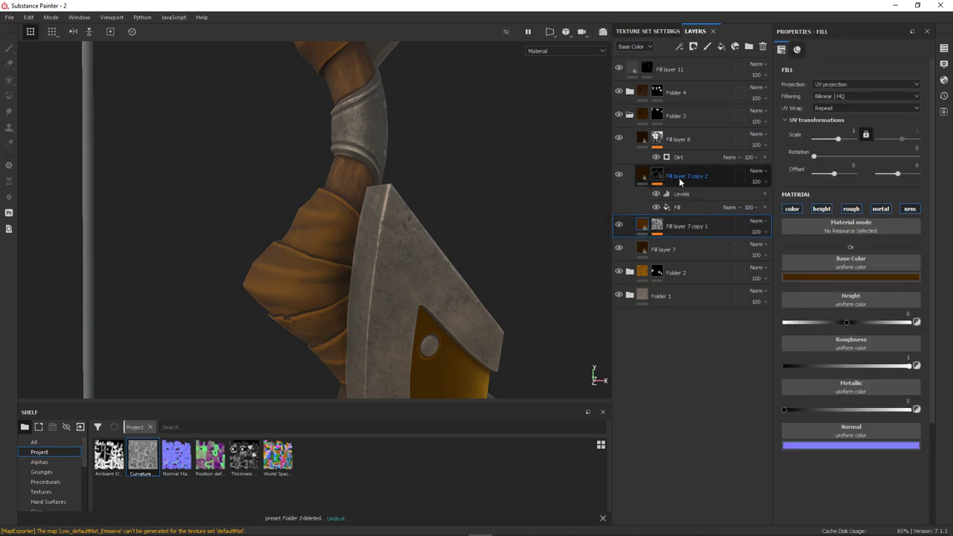
key(Delete)
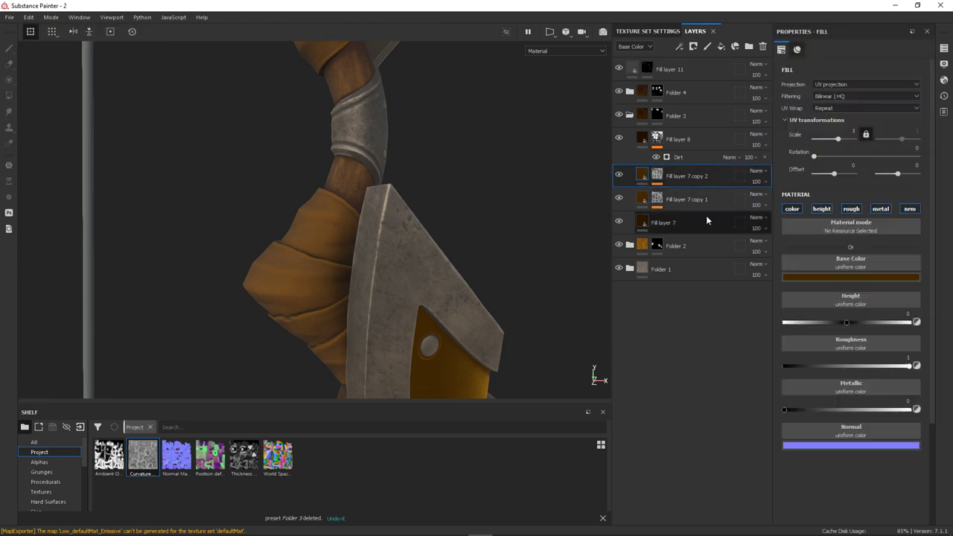
click(851, 277)
click(657, 176)
click(735, 46)
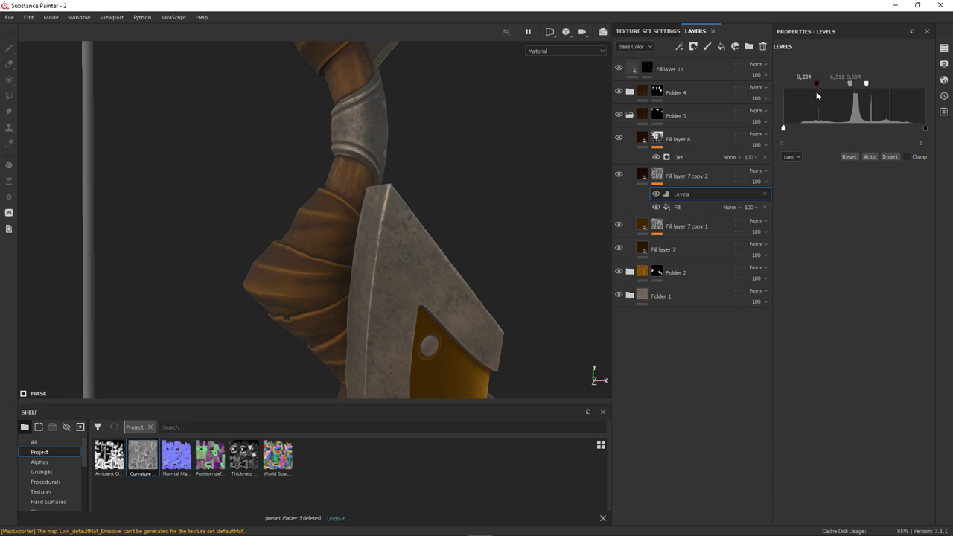
key(f)
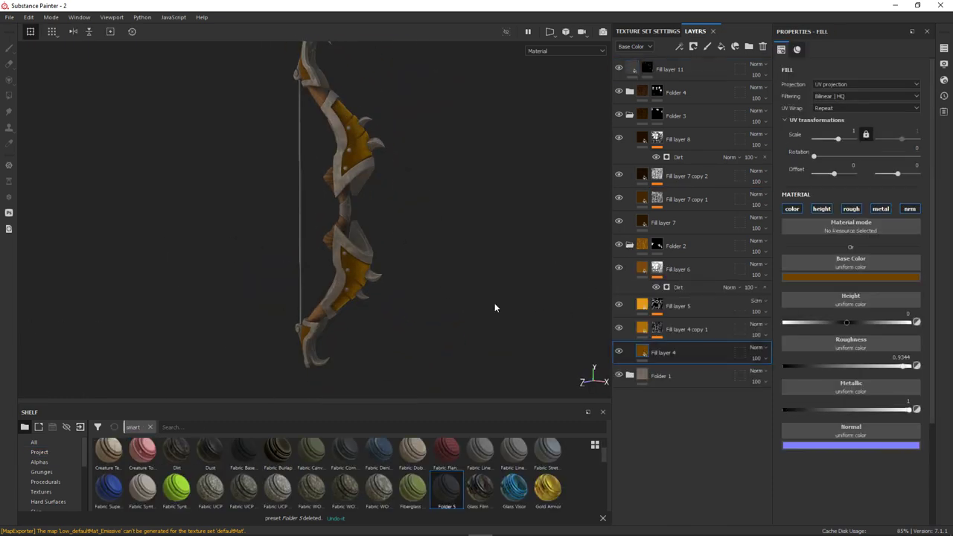
Step: Brighten the midtones of Fill layer 4 copy 1's mask Levels, toggling Fill layer 5 to compare
scroll(606, 278, up, 5)
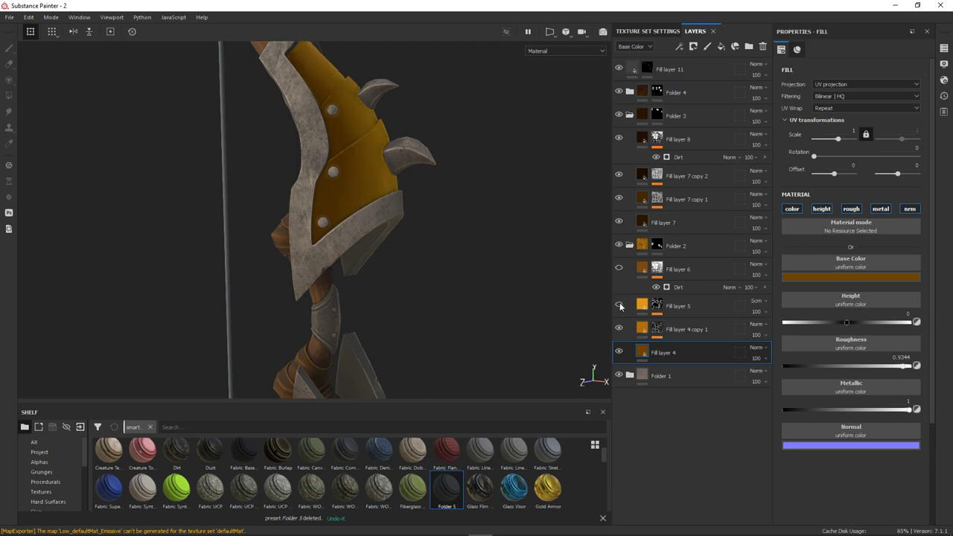
alt+drag(491, 278, 622, 328)
click(851, 277)
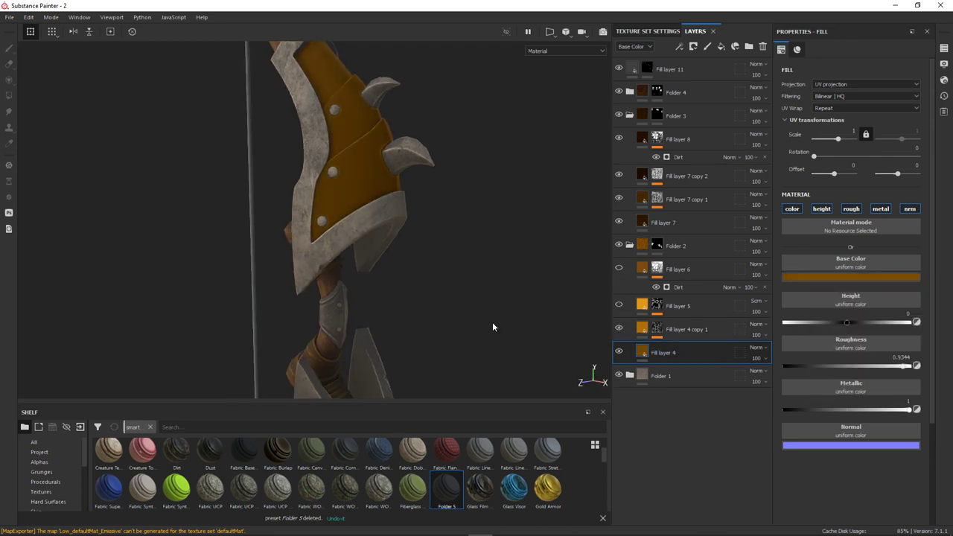
drag(857, 97, 861, 97)
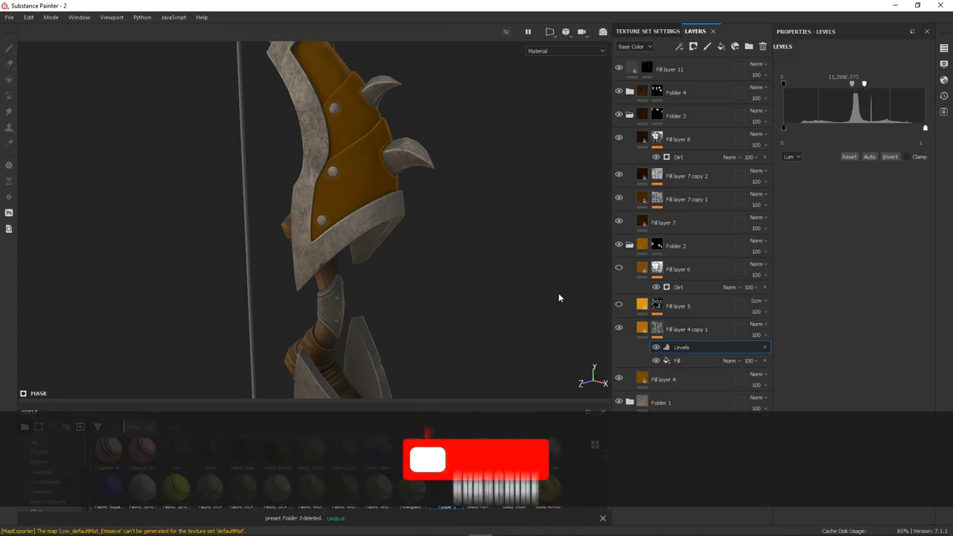
click(619, 307)
Step: Check Fill layer 5's brighter yellow base colour on the golden panel
alt+drag(507, 283, 462, 274)
click(647, 315)
click(872, 278)
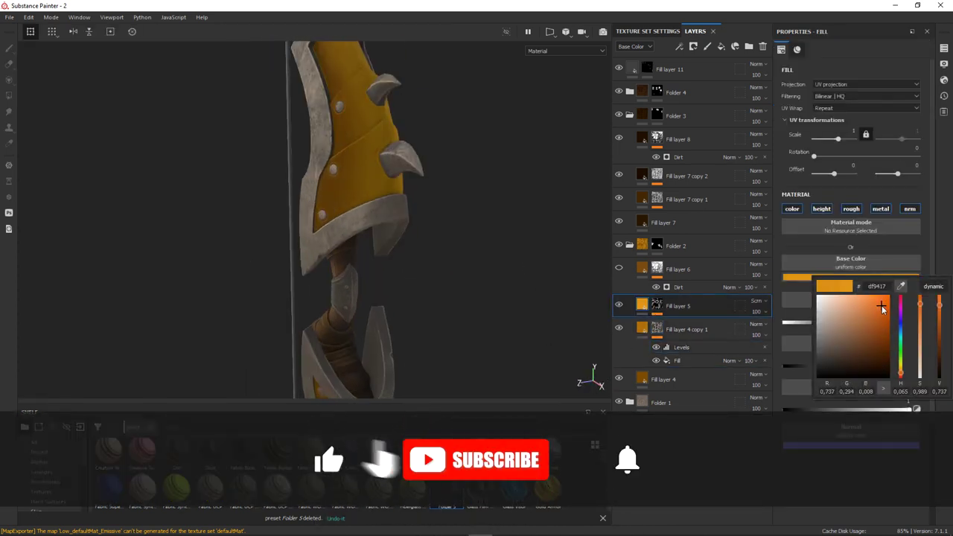
click(621, 297)
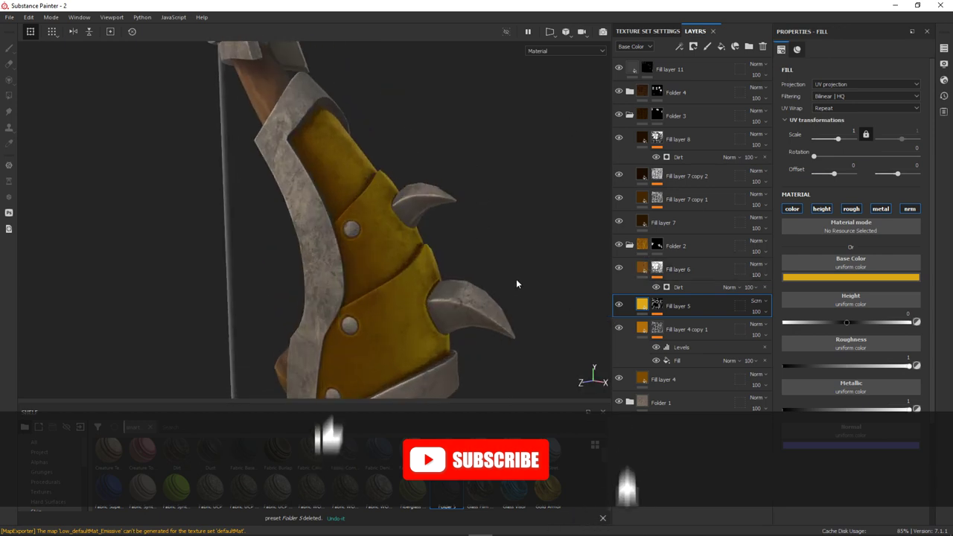
alt+drag(516, 283, 507, 277)
Step: Set Fill layer 6's dirt grunge scale to 4 and grunge amount to 0.31
click(679, 287)
alt+drag(511, 220, 525, 218)
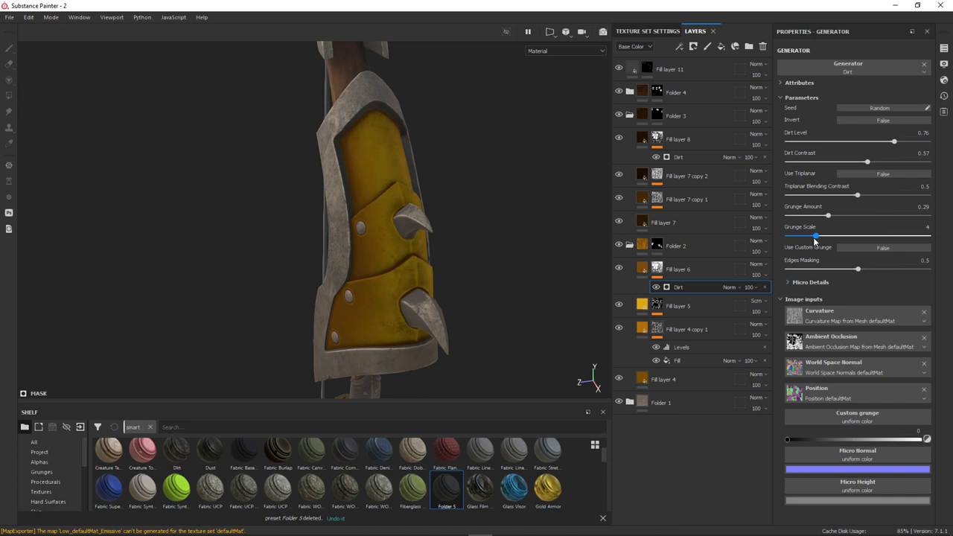
drag(842, 227, 831, 227)
mouse_move(484, 185)
alt+mouse_down()
mouse_move(493, 222)
mouse_move(440, 238)
alt+mouse_up()
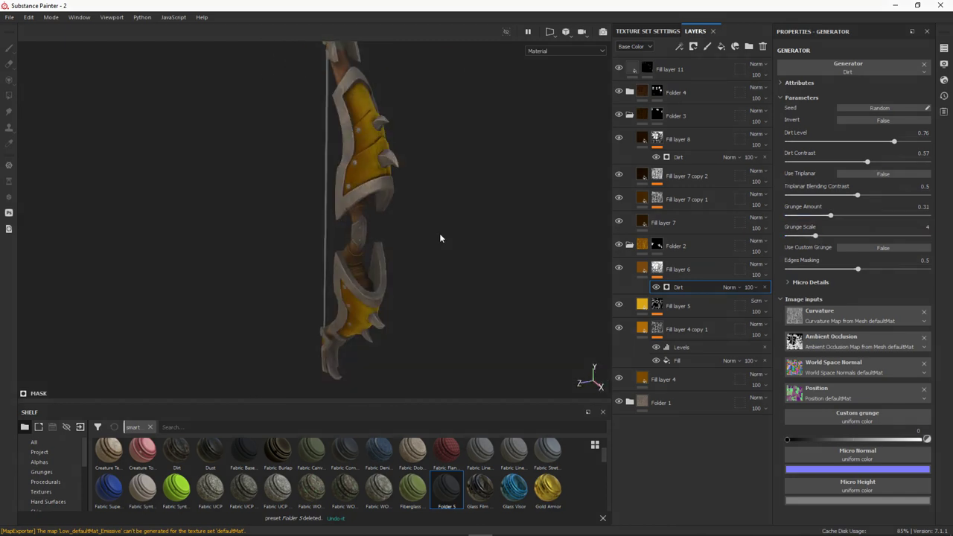